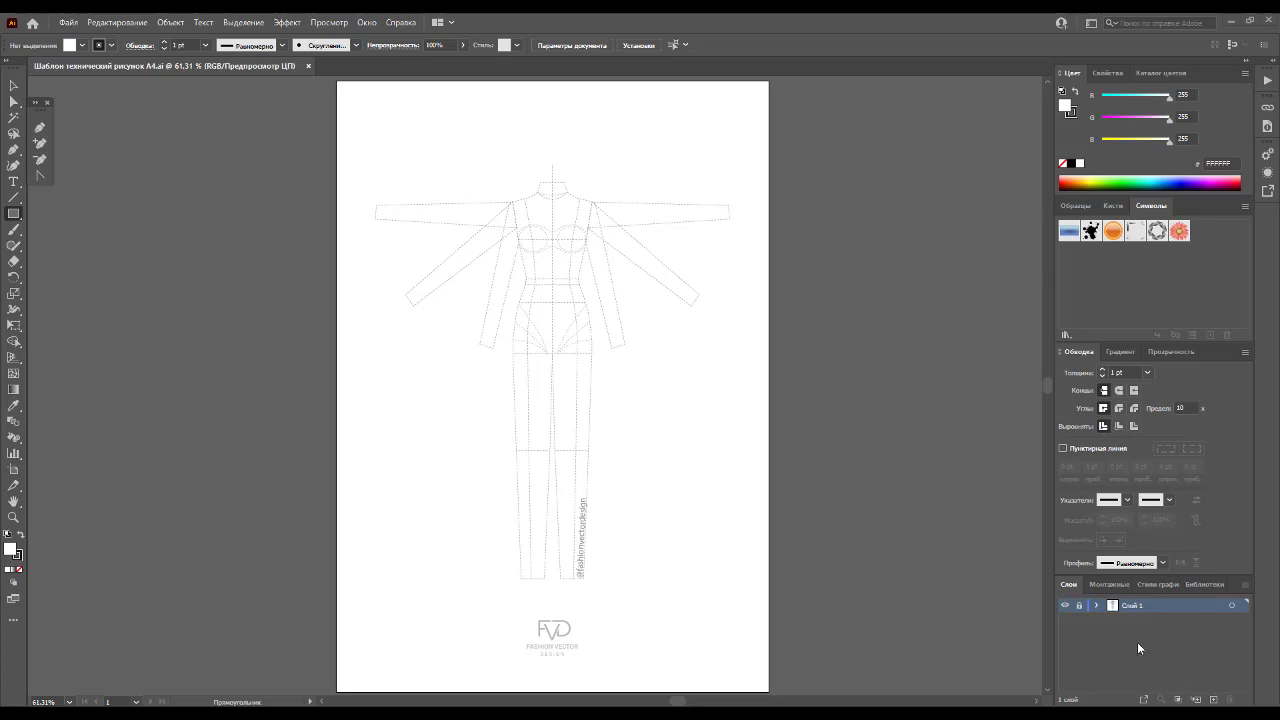
Step: Delete the raised right and left sleeve outlines from the figure template
left_click(14, 101)
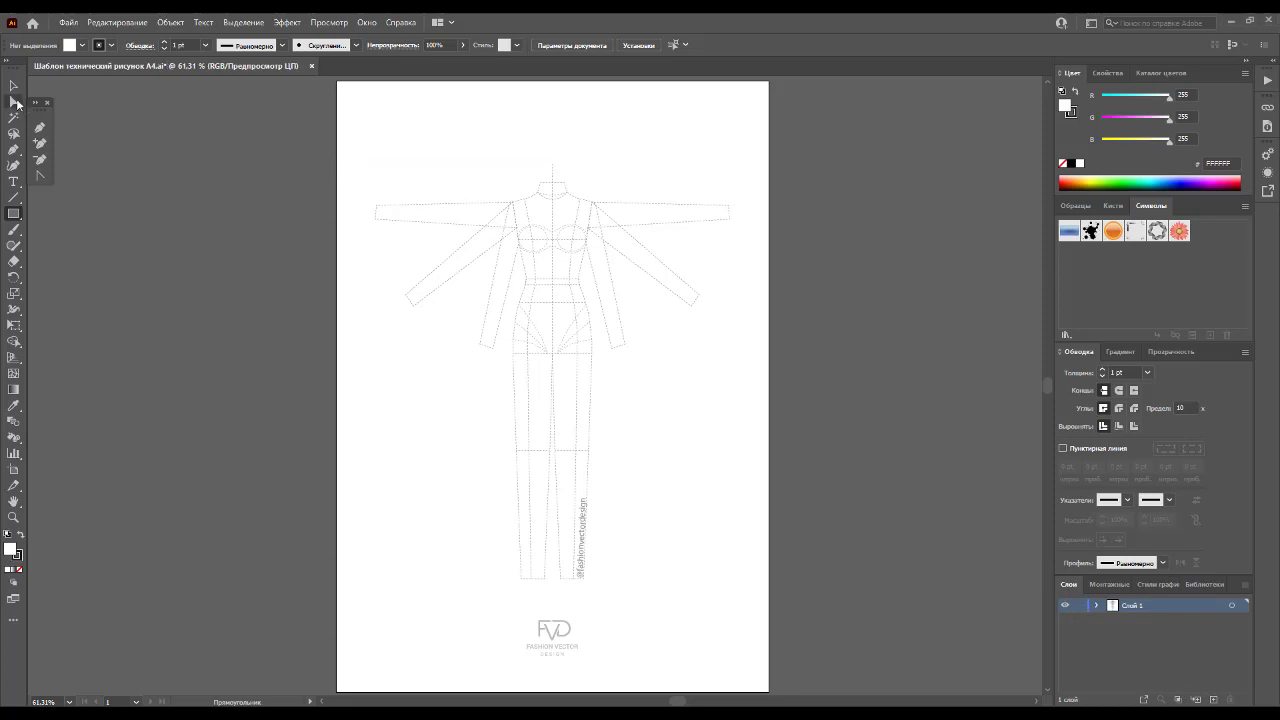
left_click_drag(713, 175, 677, 304)
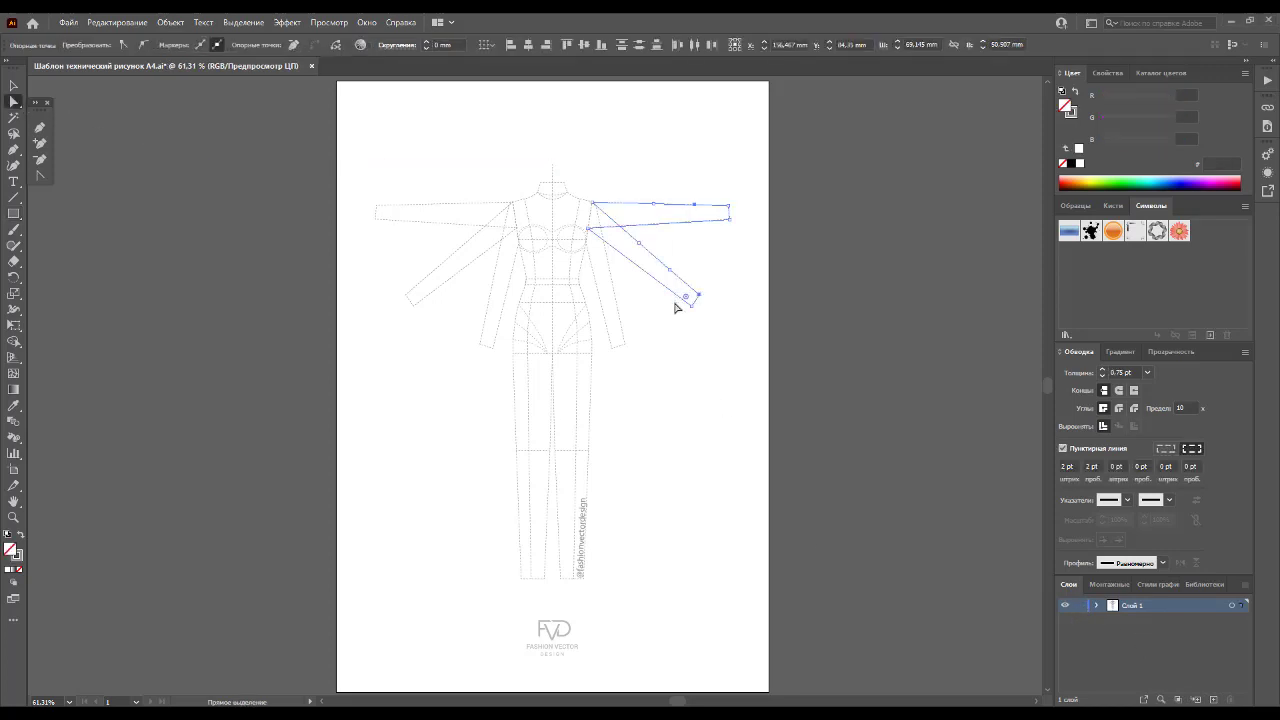
key("Delete")
left_click_drag(390, 158, 434, 309)
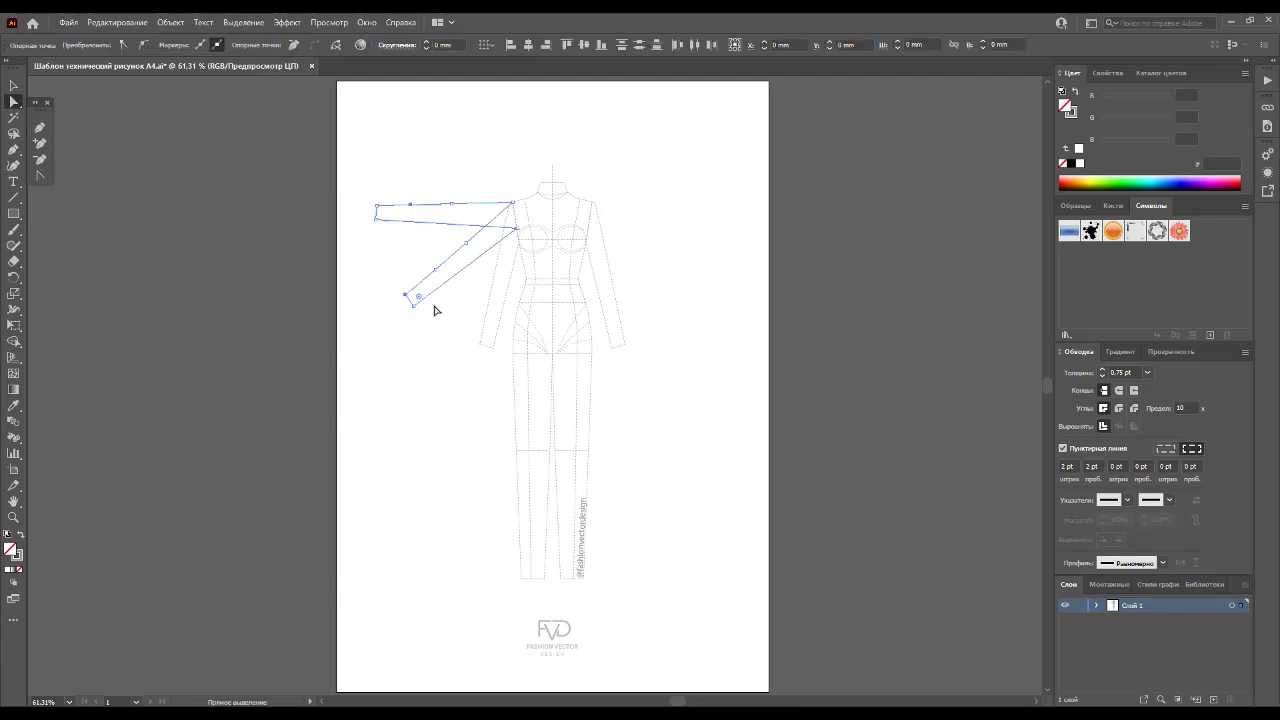
key("Delete")
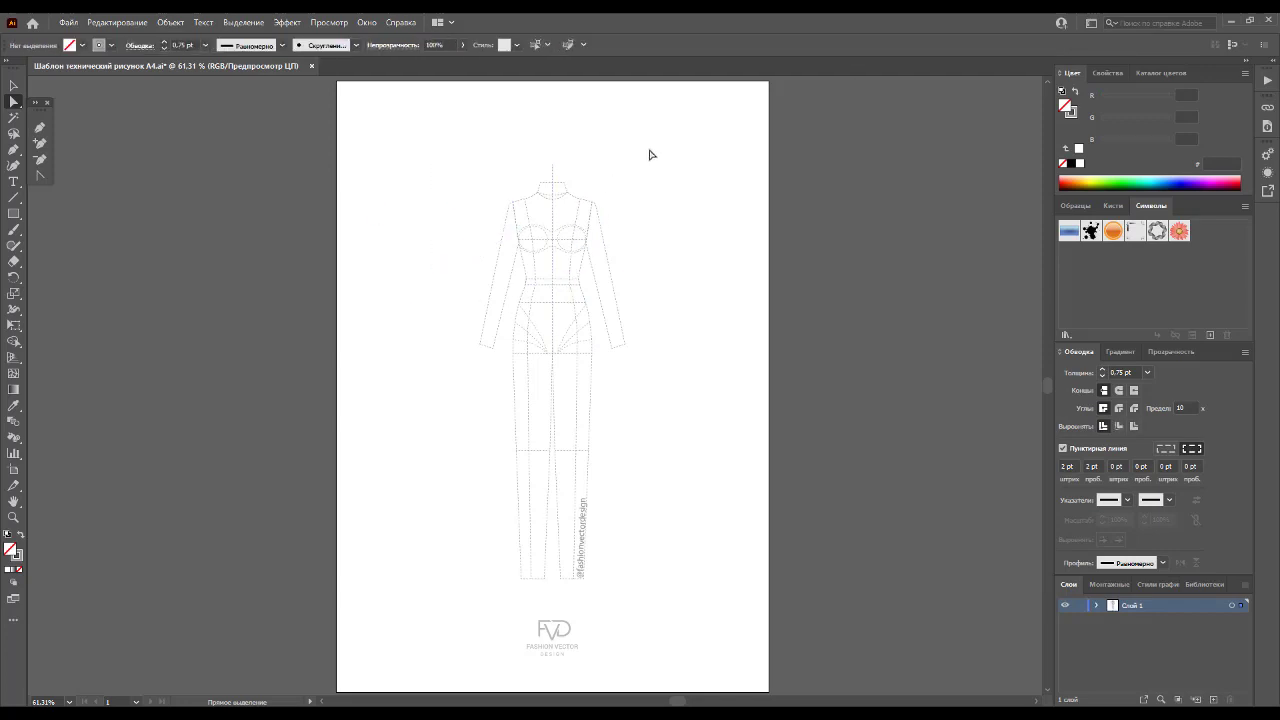
Step: Shift the whole figure template left on the page and lock Layer 1
left_click_drag(650, 150, 465, 581)
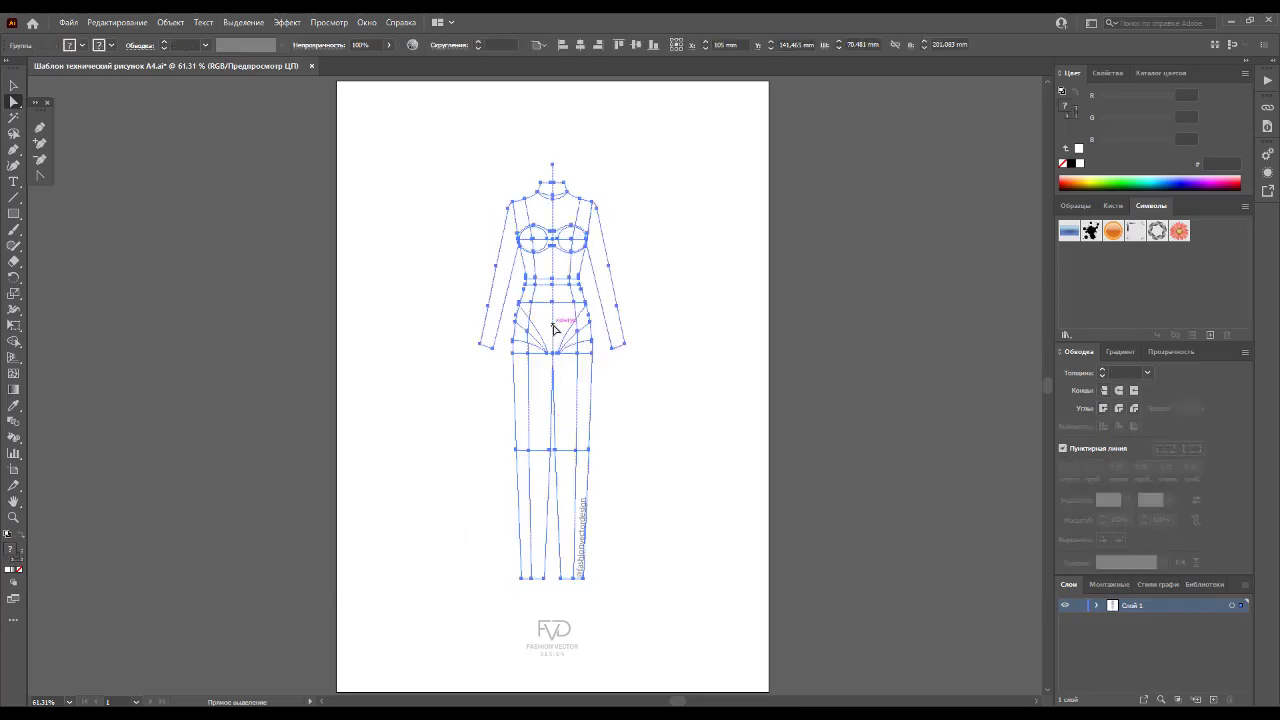
left_click_drag(557, 331, 456, 321)
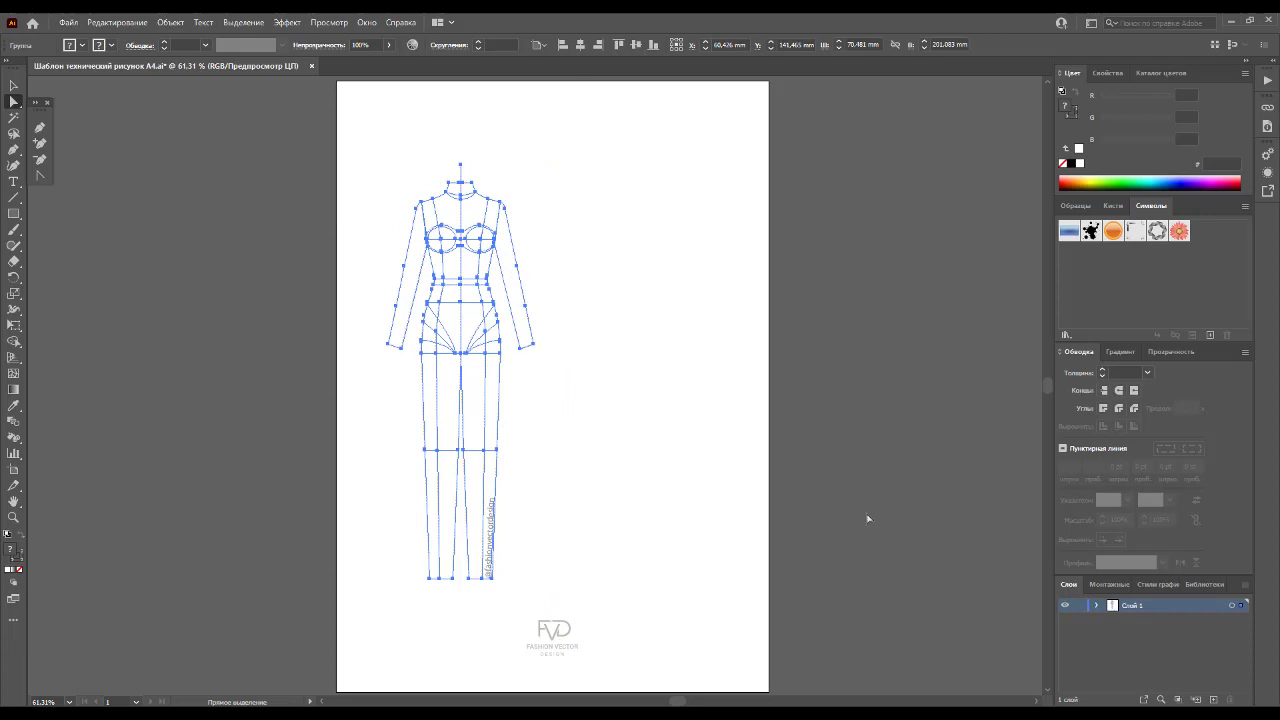
left_click(1079, 605)
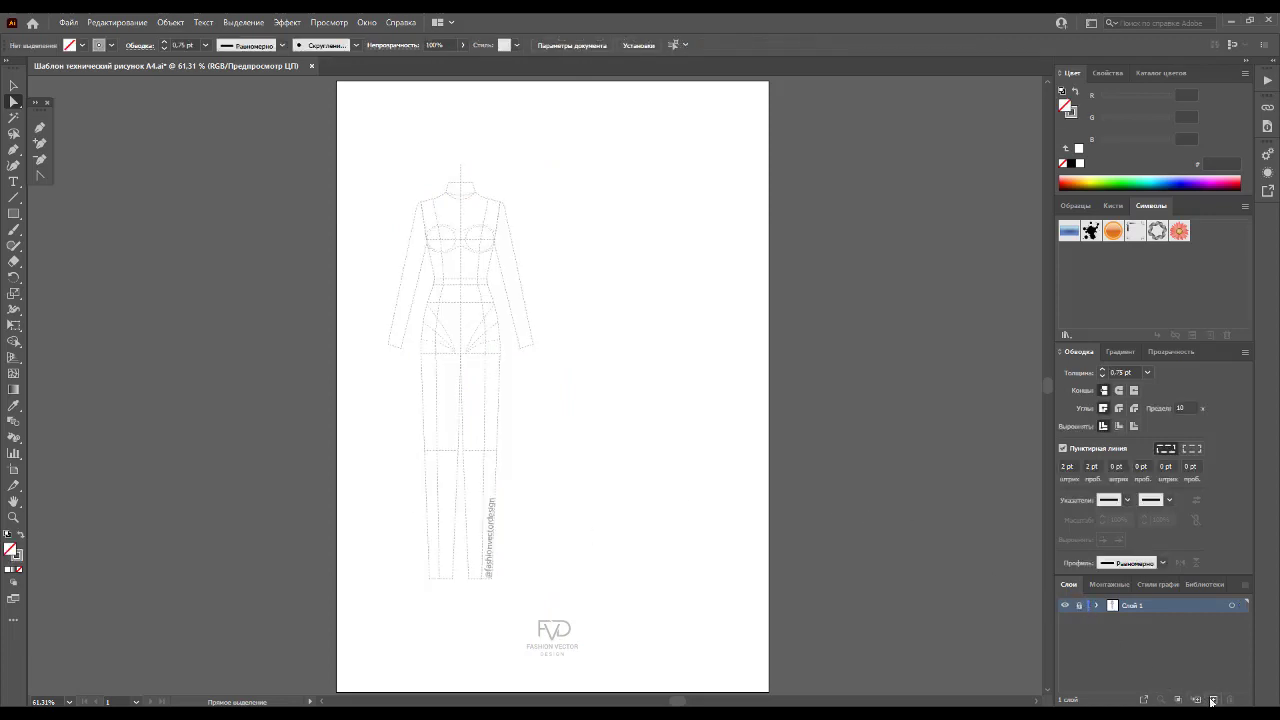
Step: Add a new layer and set a solid 1 pt black stroke with no fill
left_click(1213, 699)
left_click(1075, 205)
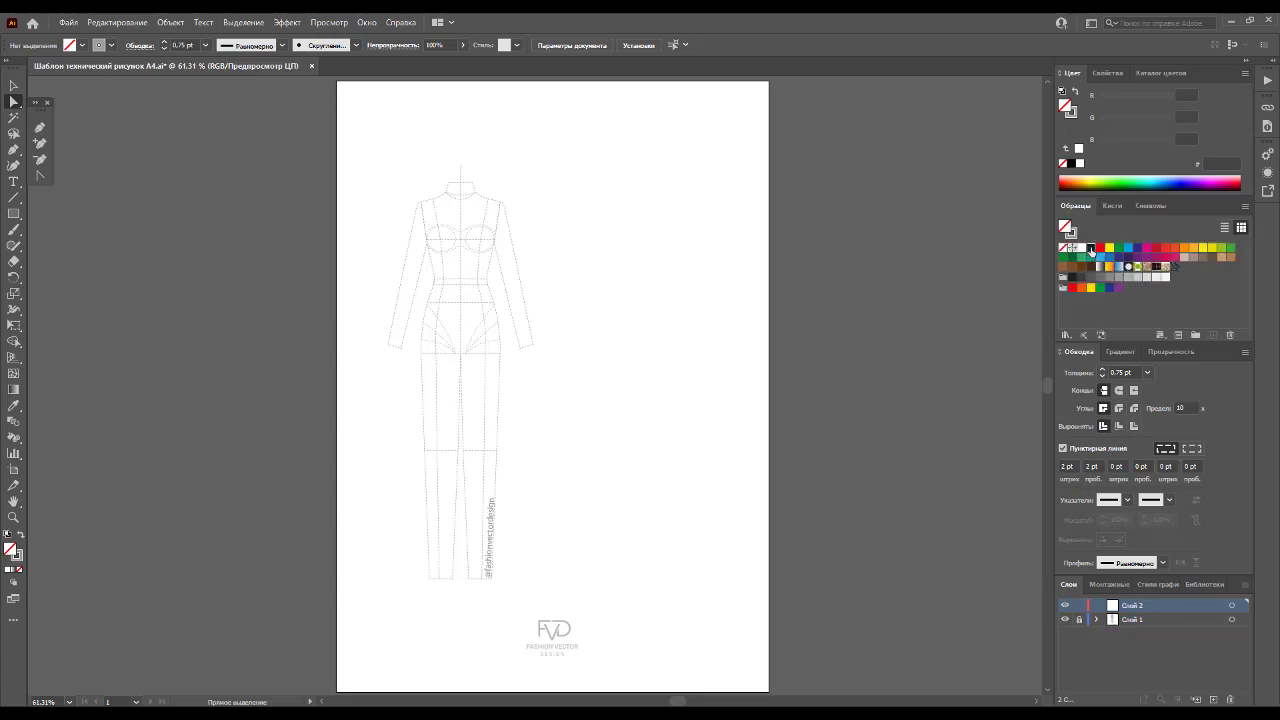
left_click(1091, 247)
left_click(1147, 372)
left_click(1150, 443)
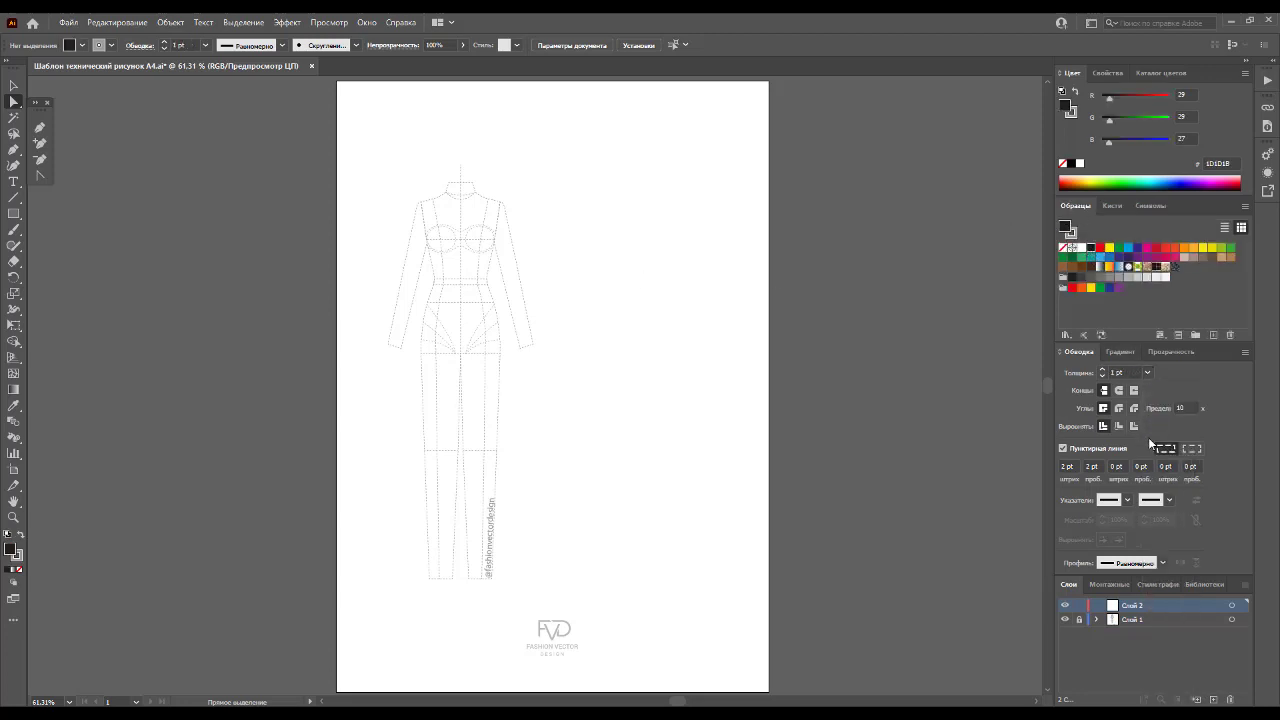
left_click(1063, 449)
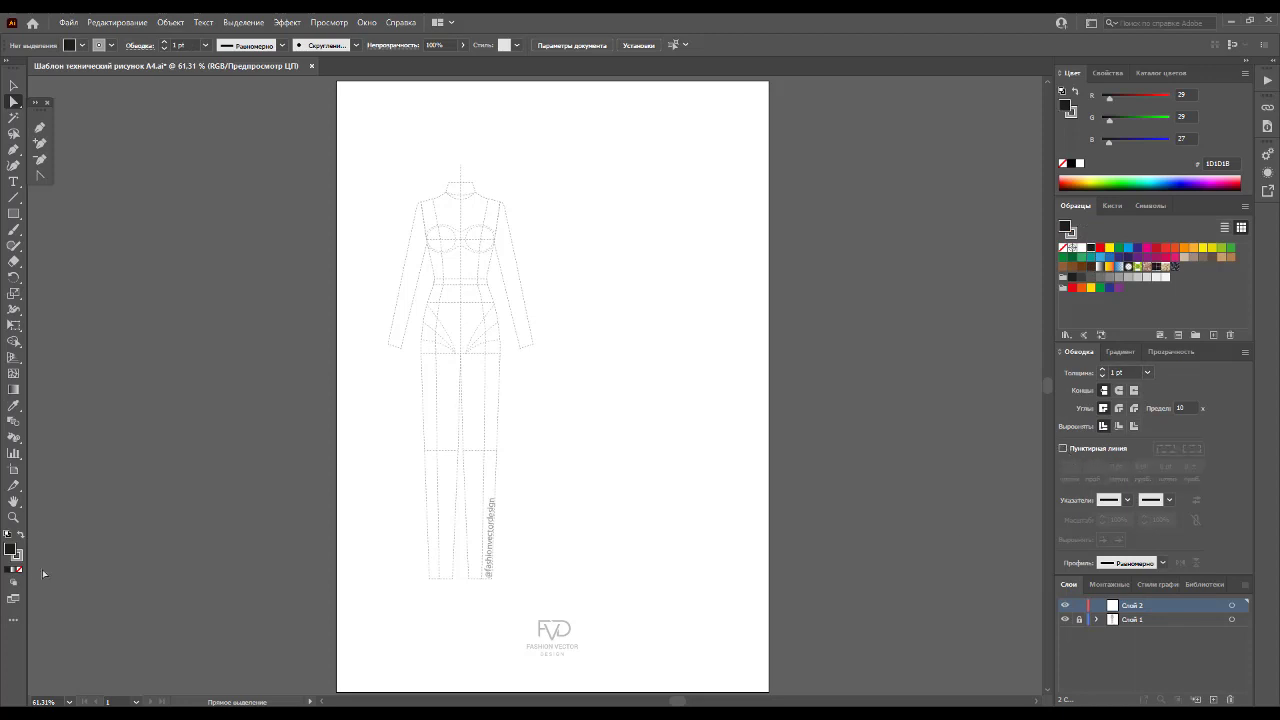
left_click(19, 538)
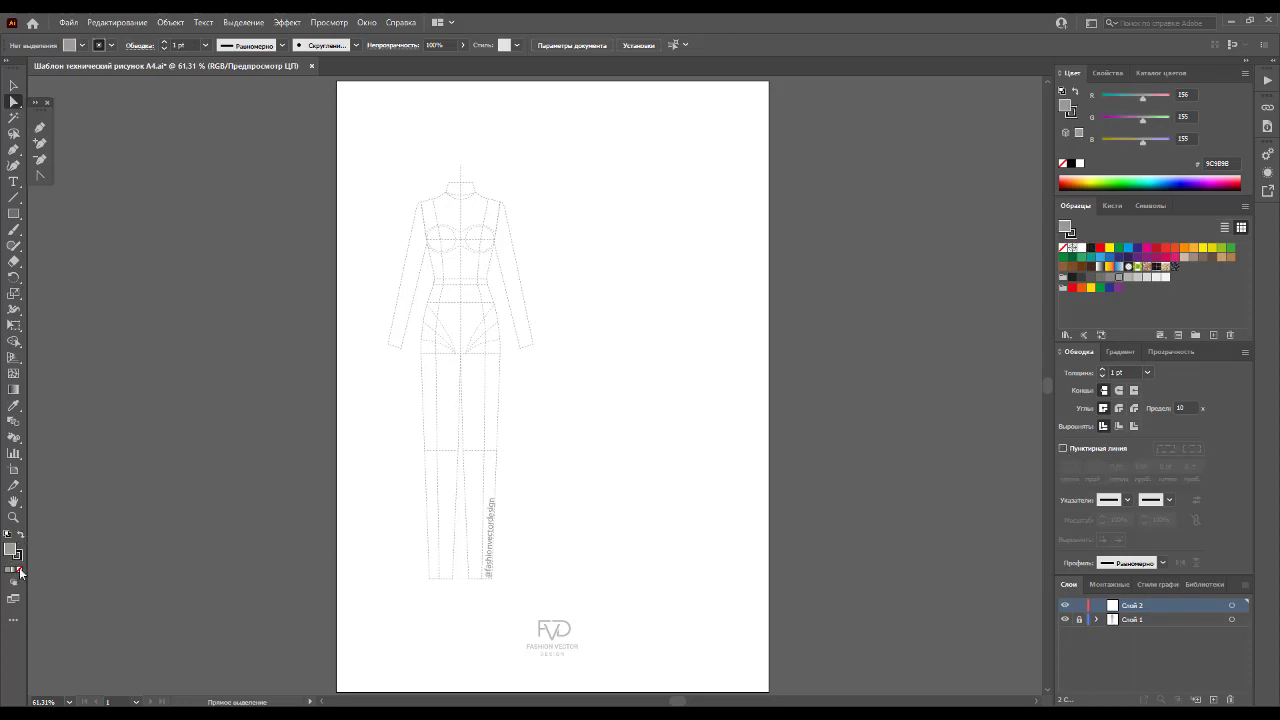
left_click(19, 570)
Step: Zoom in on the figure's torso and legs
left_click(39, 128)
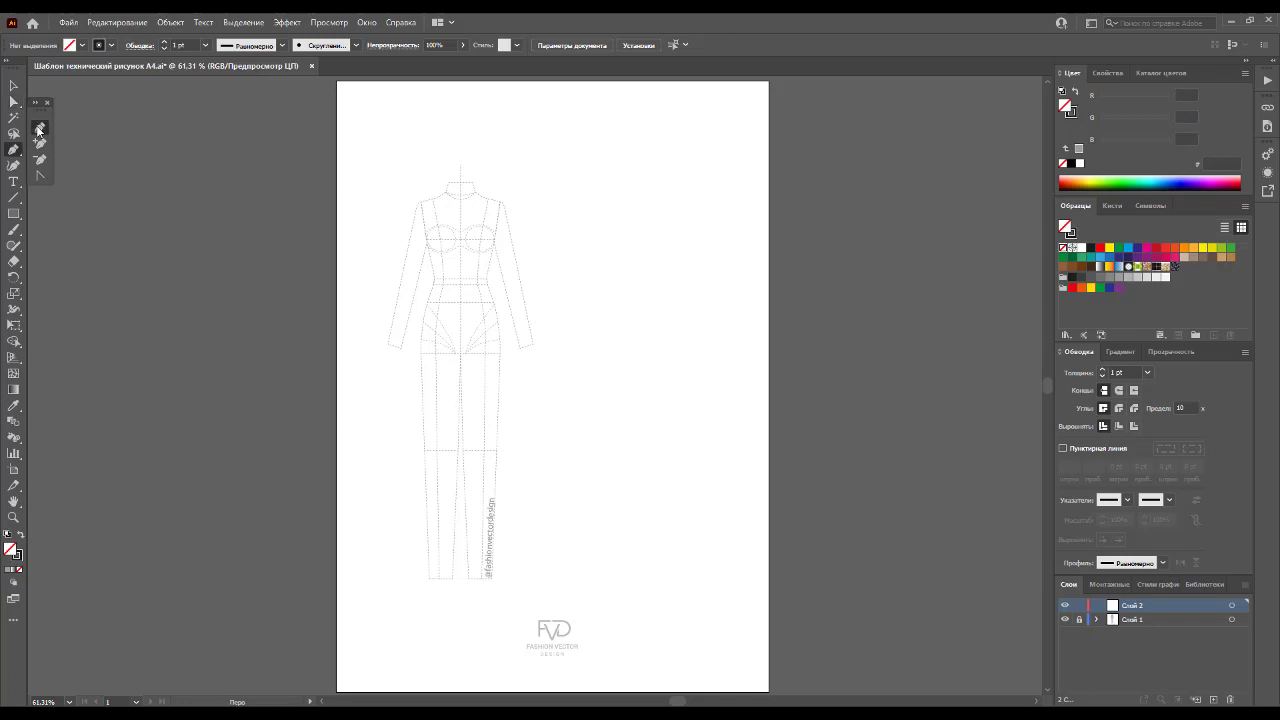
left_click(13, 517)
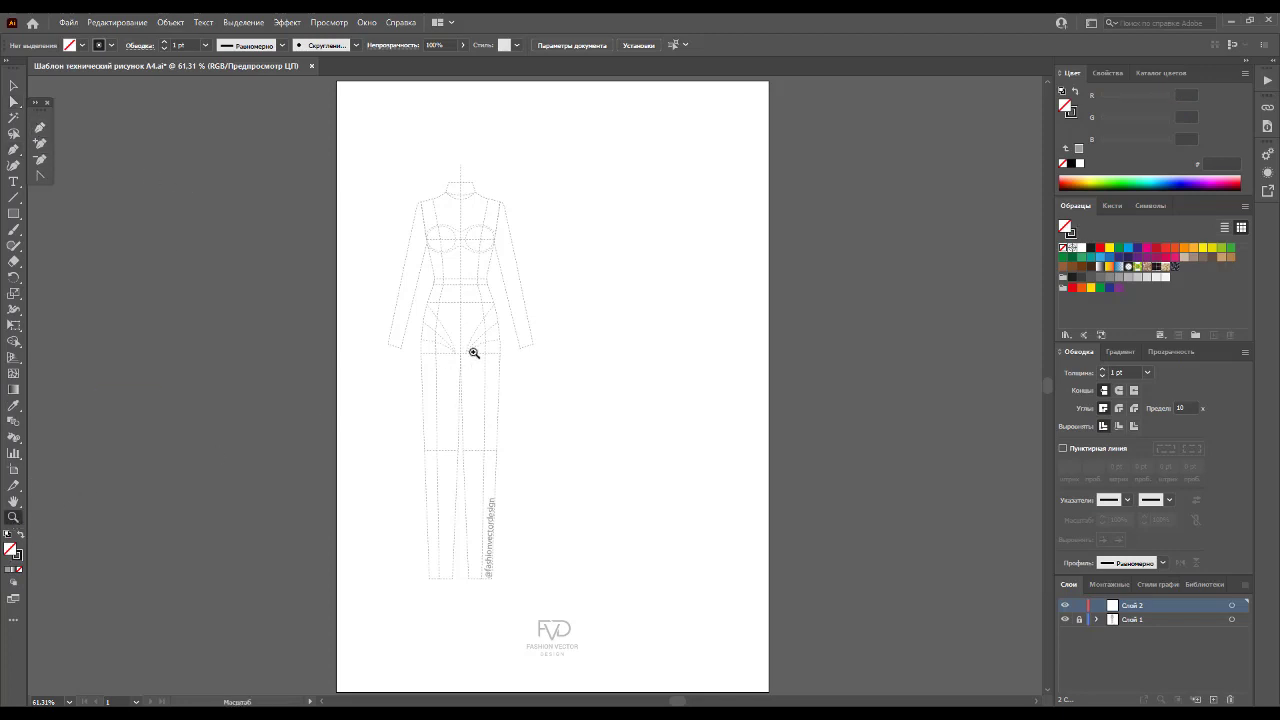
left_click(471, 292)
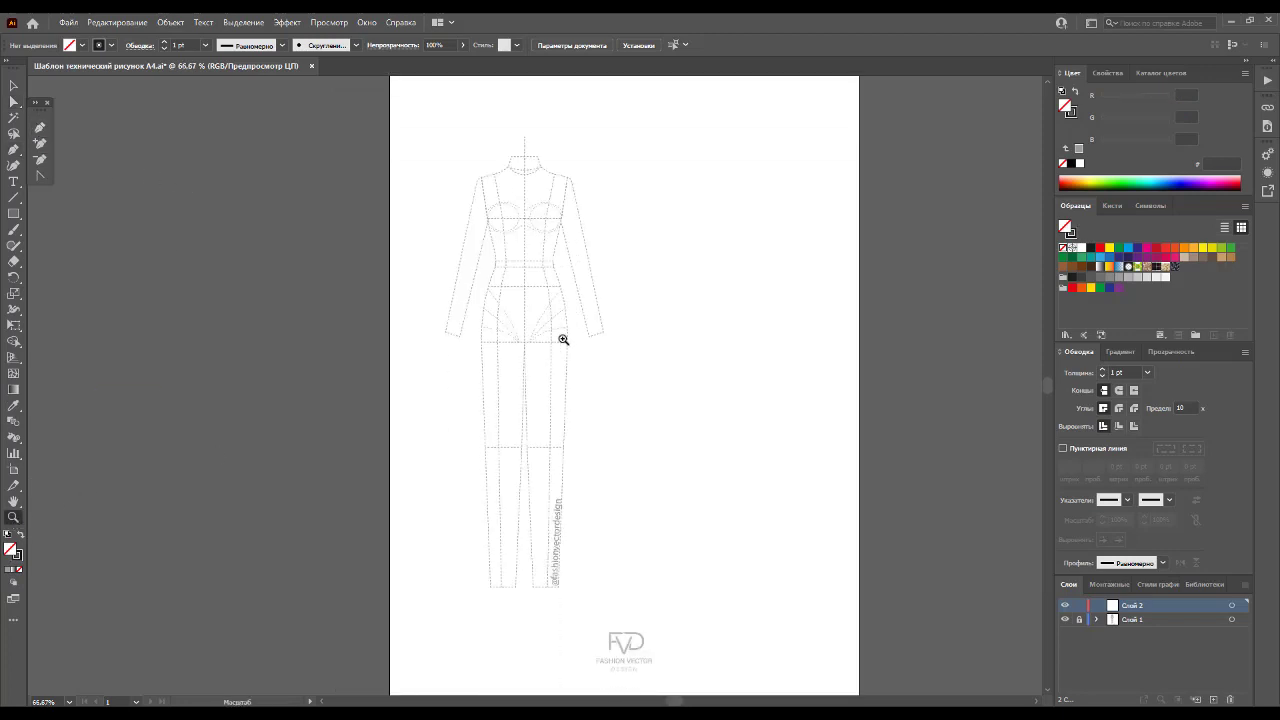
left_click_drag(427, 145, 640, 598)
scroll(683, 527, "up", 1)
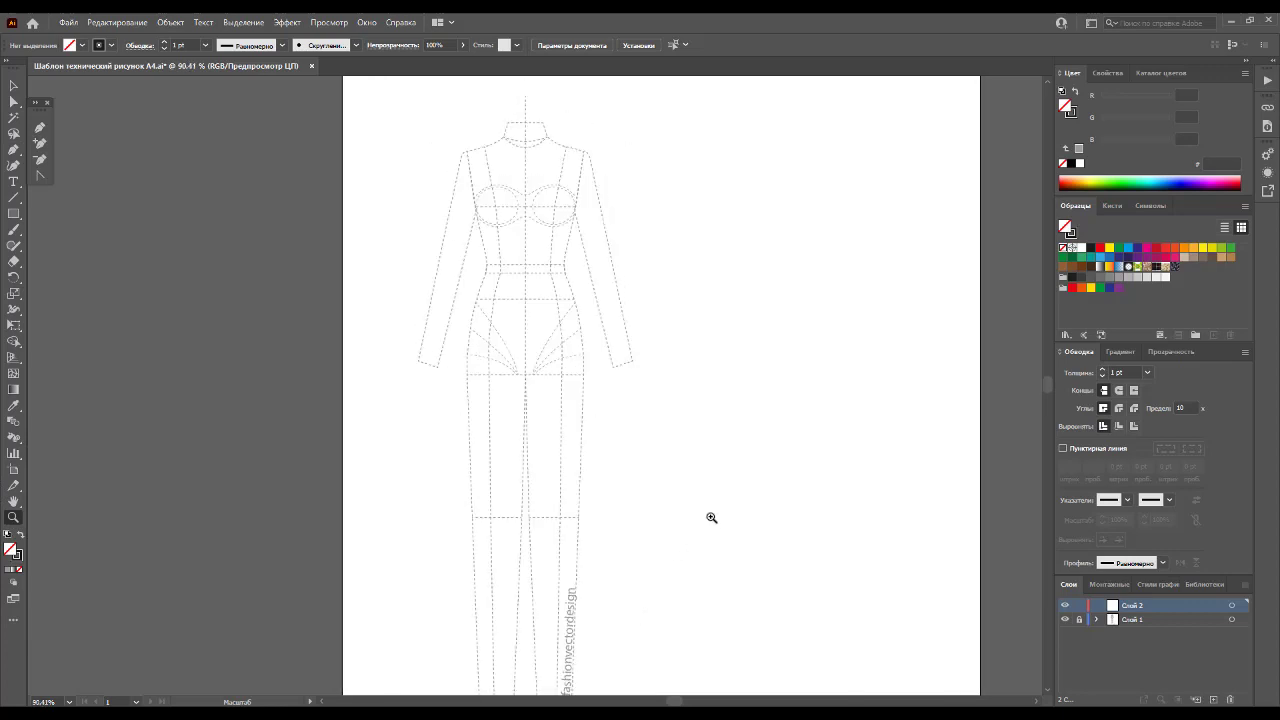
scroll(660, 510, "up", 2)
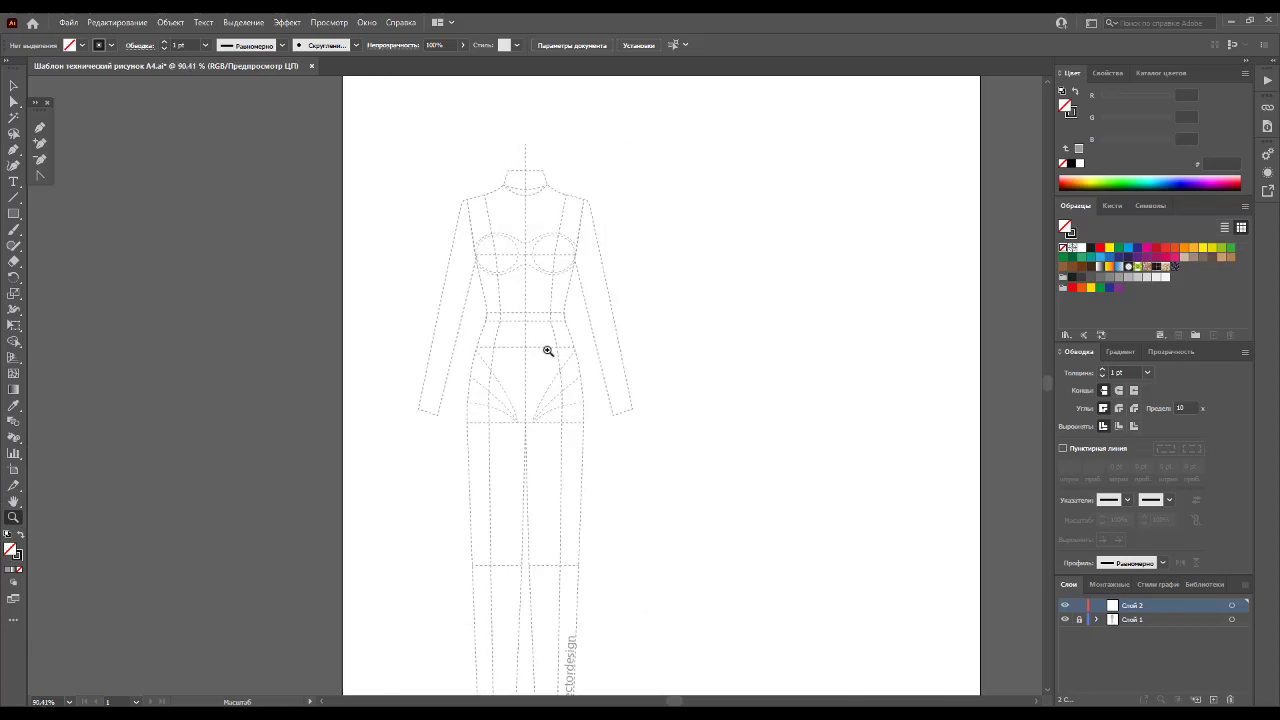
scroll(560, 352, "down", 1)
scroll(594, 356, "down", 1)
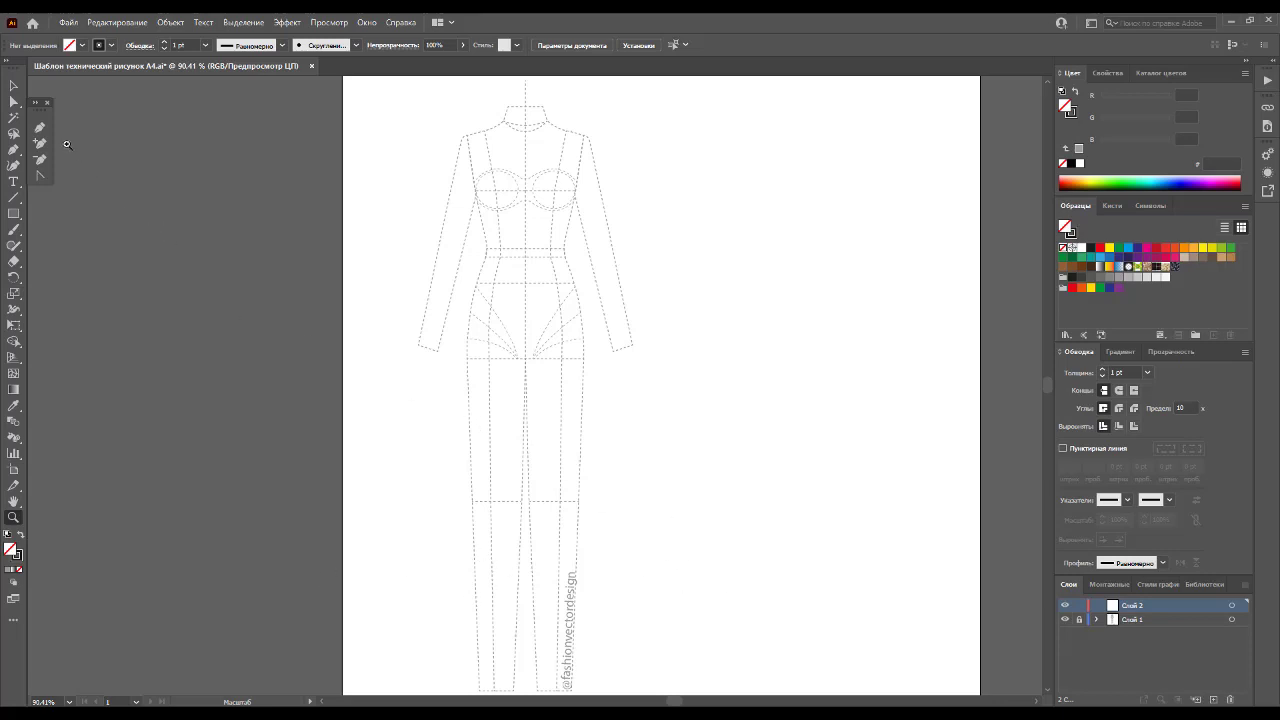
Step: Pen the wrap line from the neckline across the bust and waist down to the hem
left_click(40, 127)
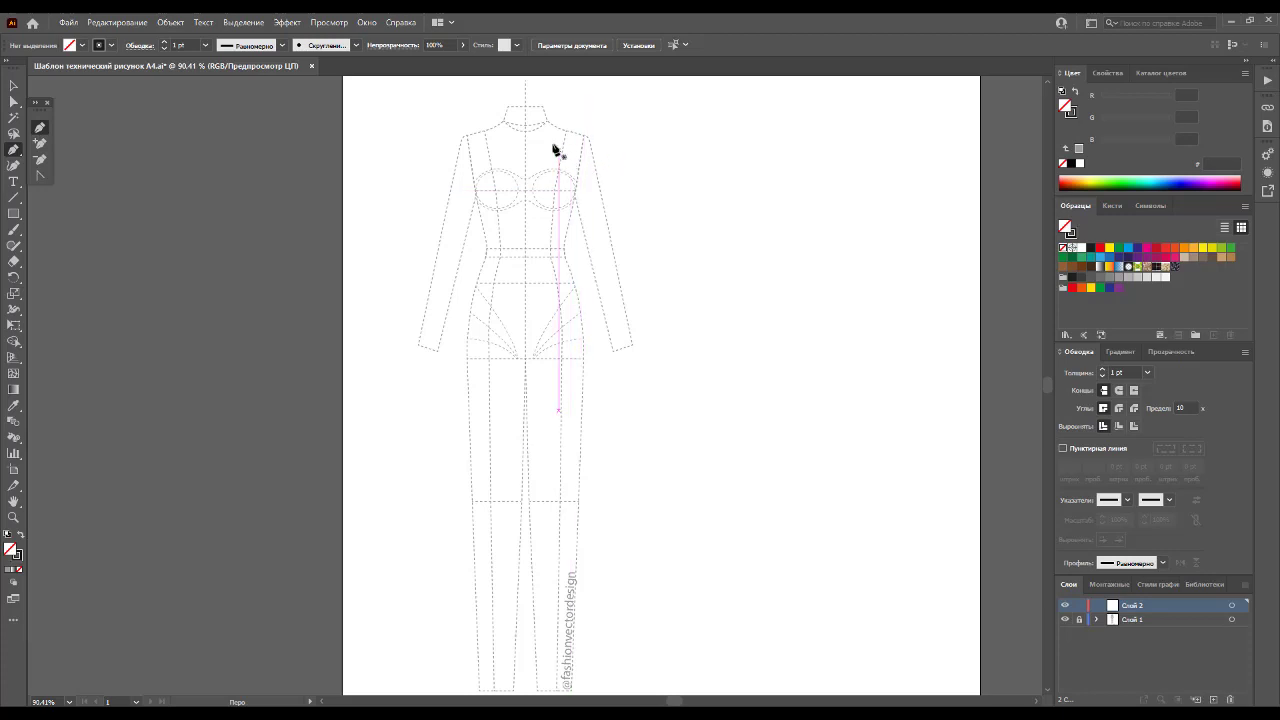
left_click(503, 116)
left_click(507, 170)
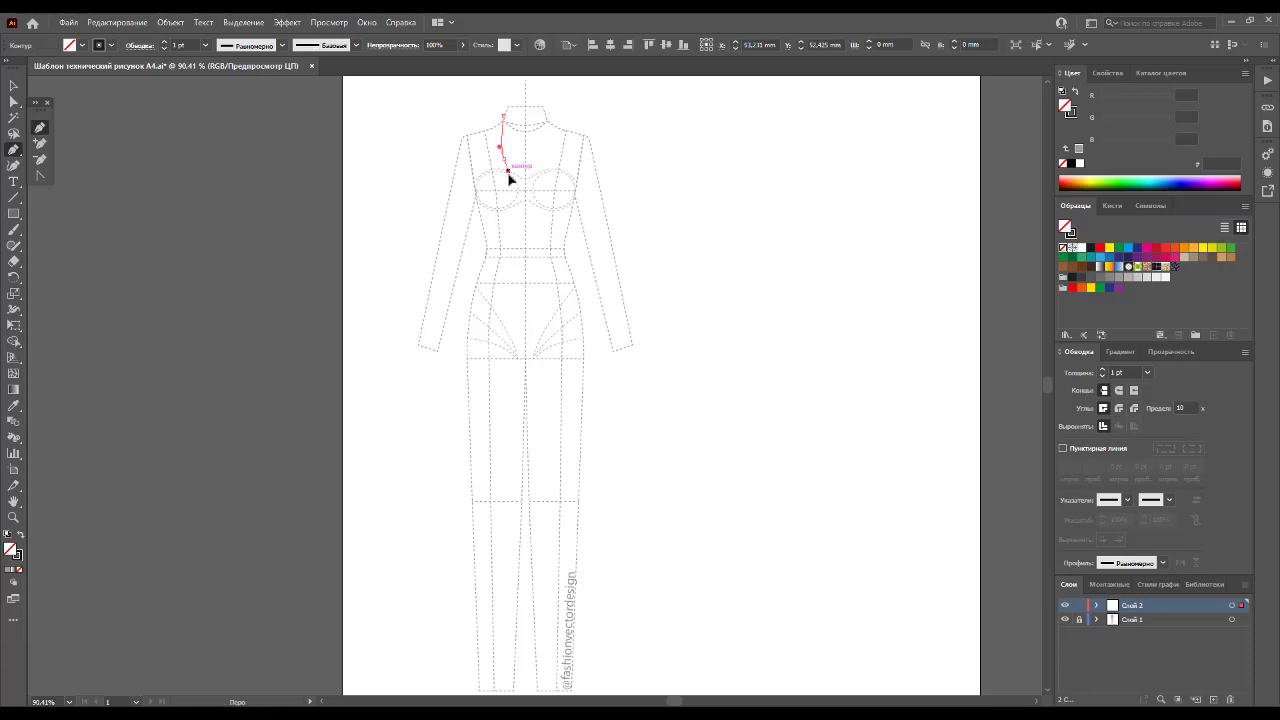
left_click(510, 176)
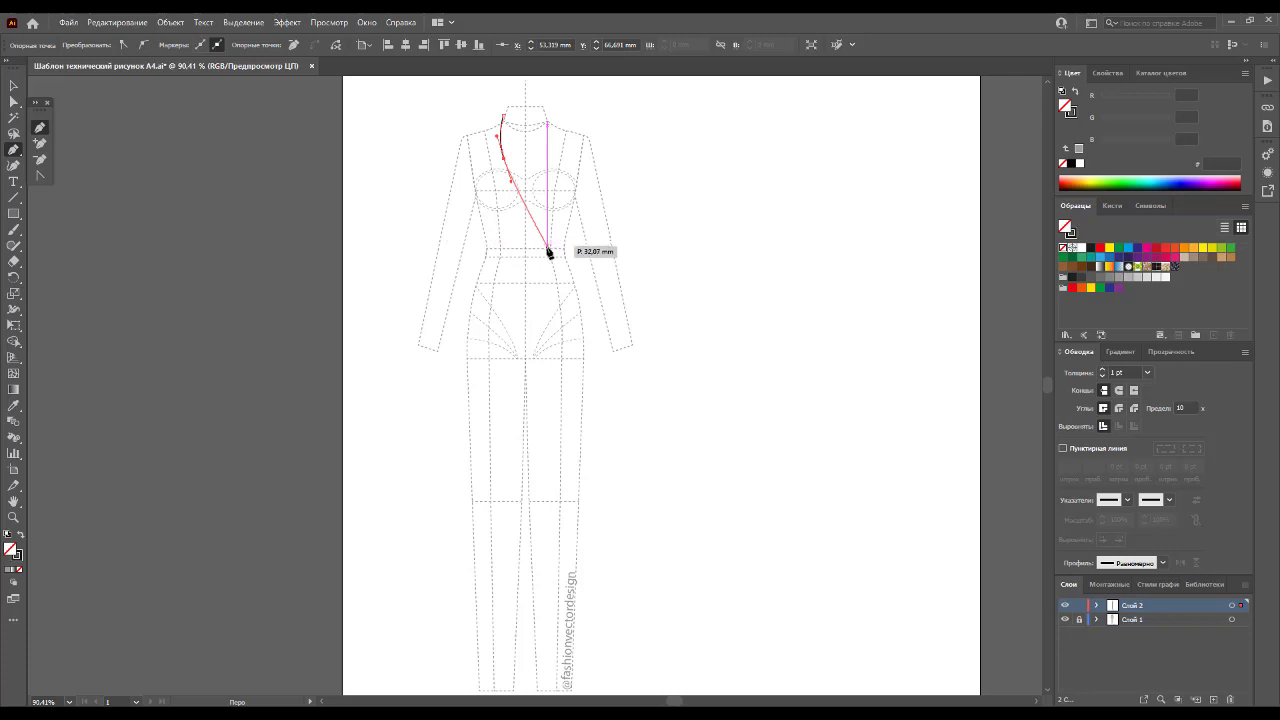
left_click(550, 247)
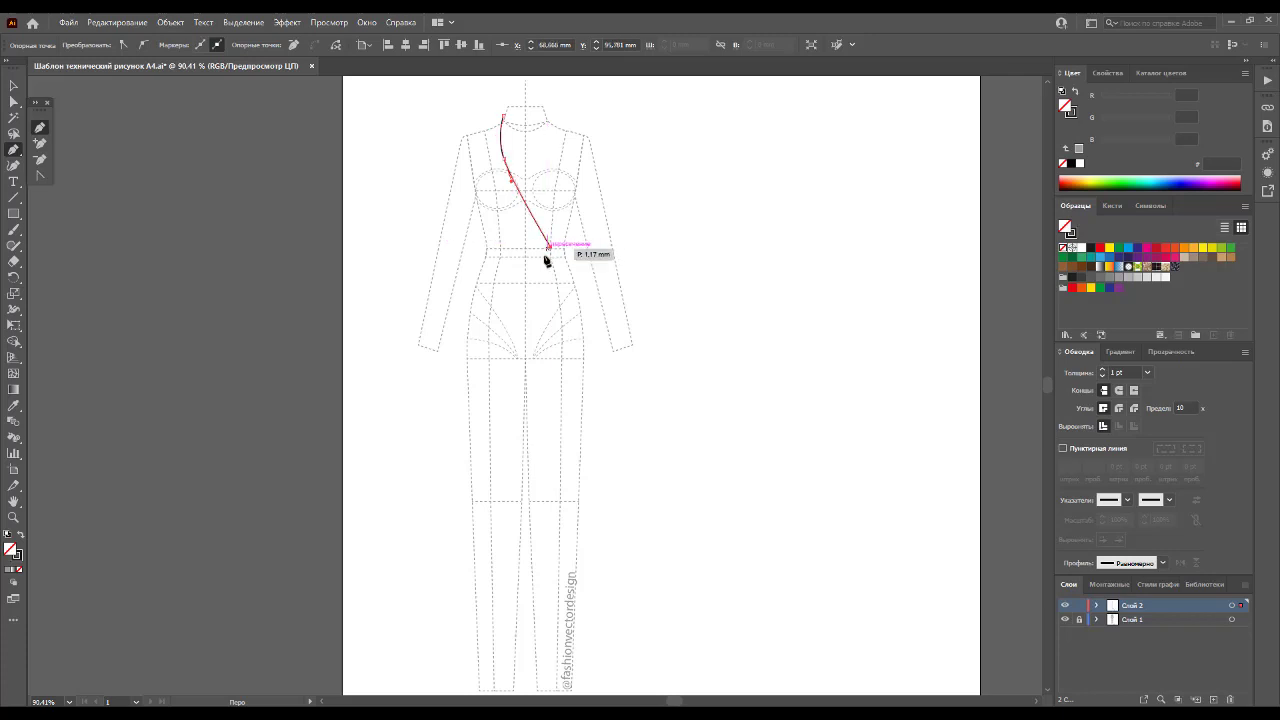
left_click(562, 357)
left_click(565, 421)
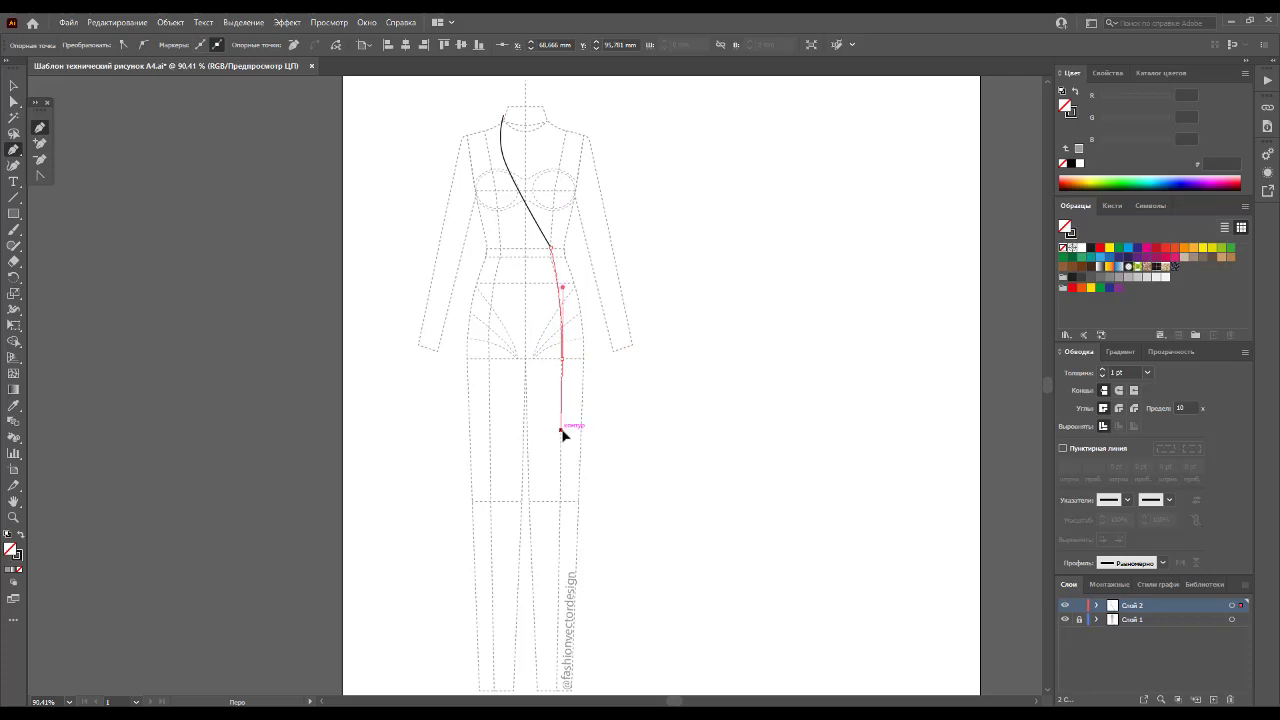
left_click(566, 430)
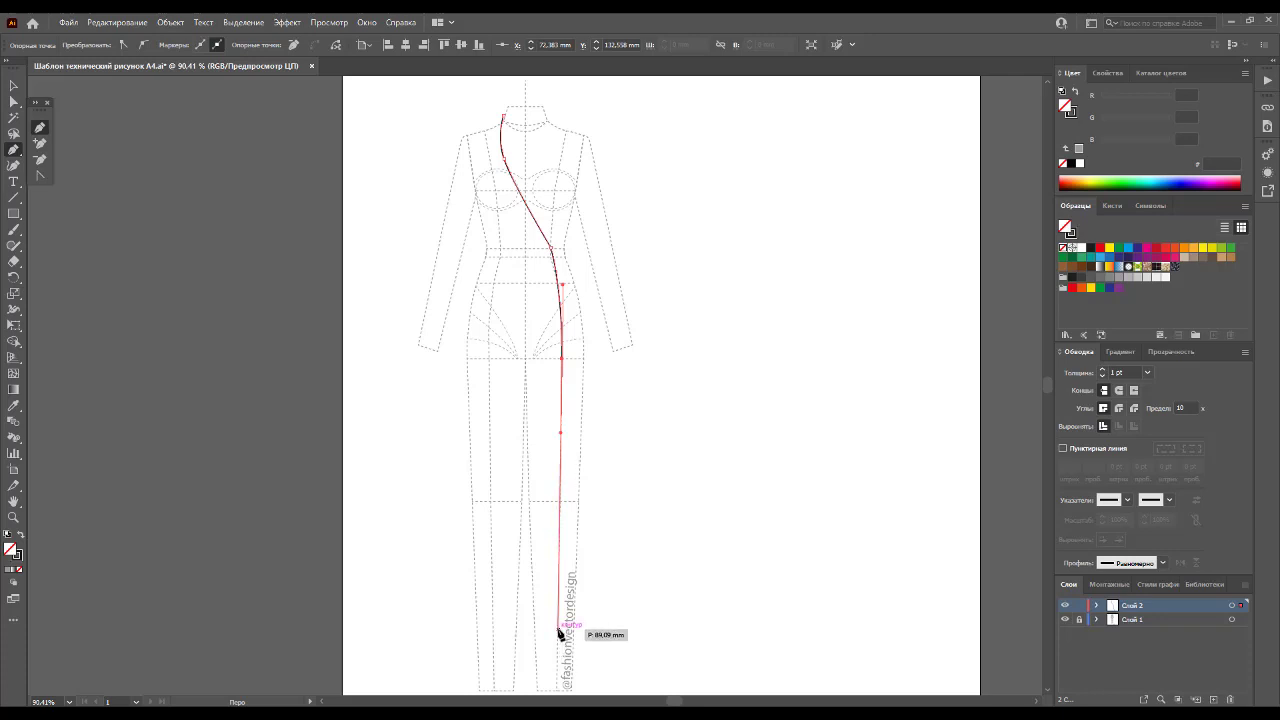
left_click(559, 630)
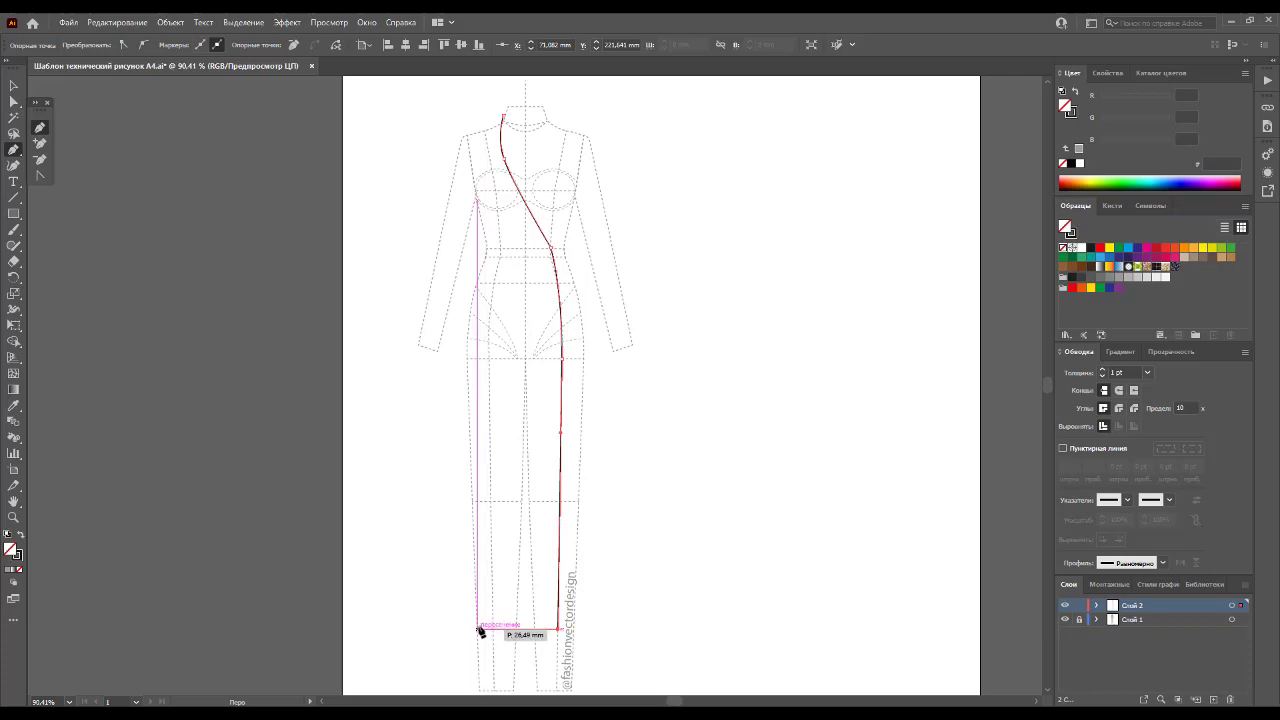
Step: Run the hem left, curve the left side up to the shoulder, and close at the neck
left_click(475, 629)
left_click(460, 631)
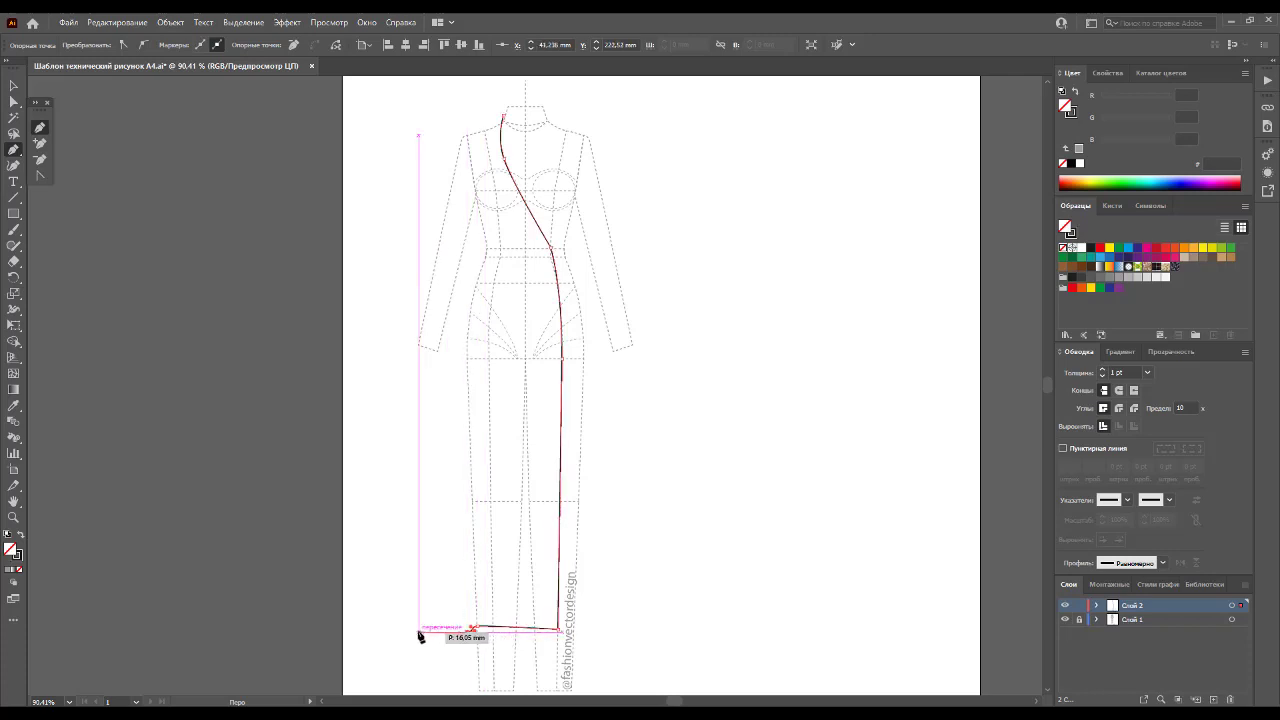
left_click(418, 632)
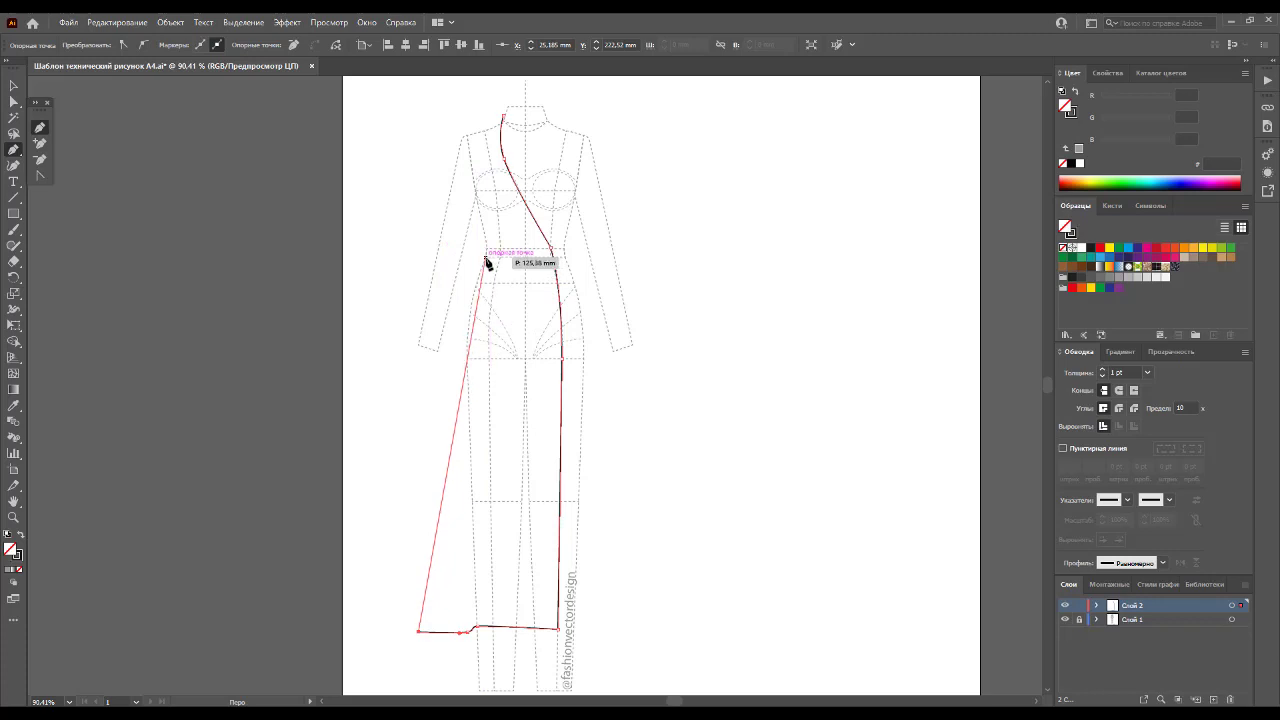
left_click_drag(486, 262, 508, 190)
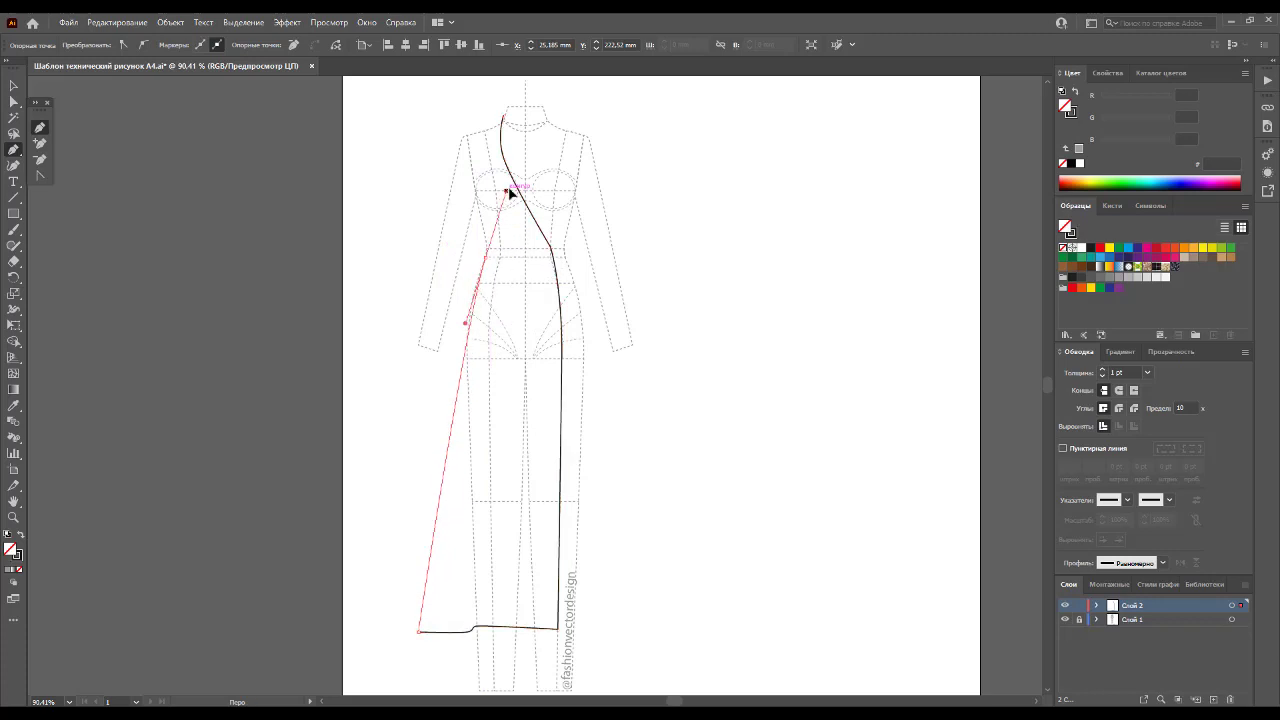
left_click_drag(508, 190, 487, 251)
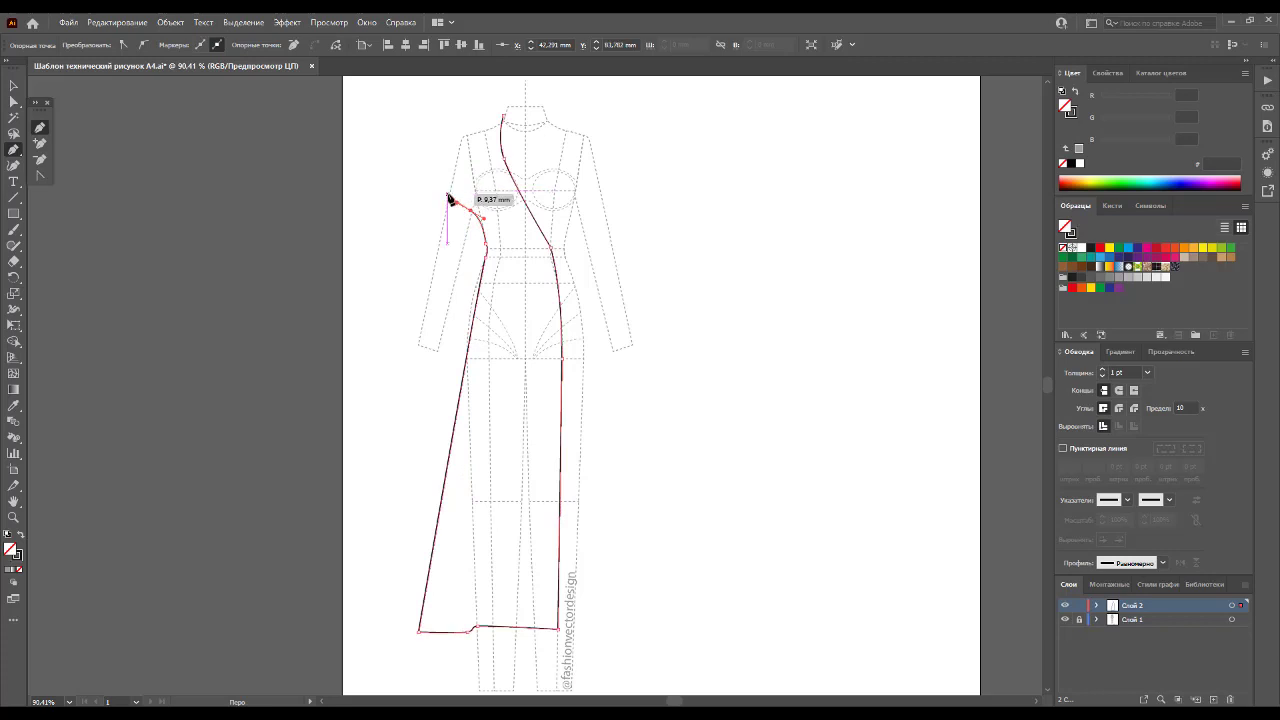
left_click(448, 196)
left_click(465, 135)
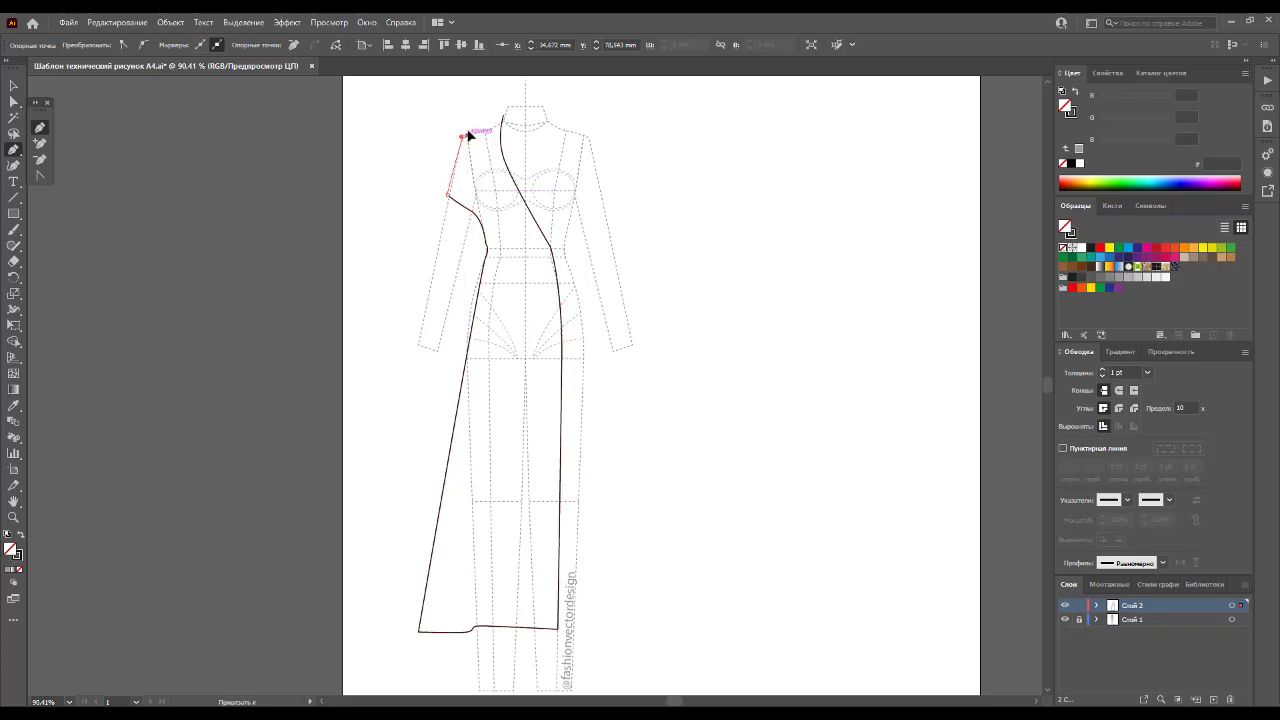
left_click(498, 120)
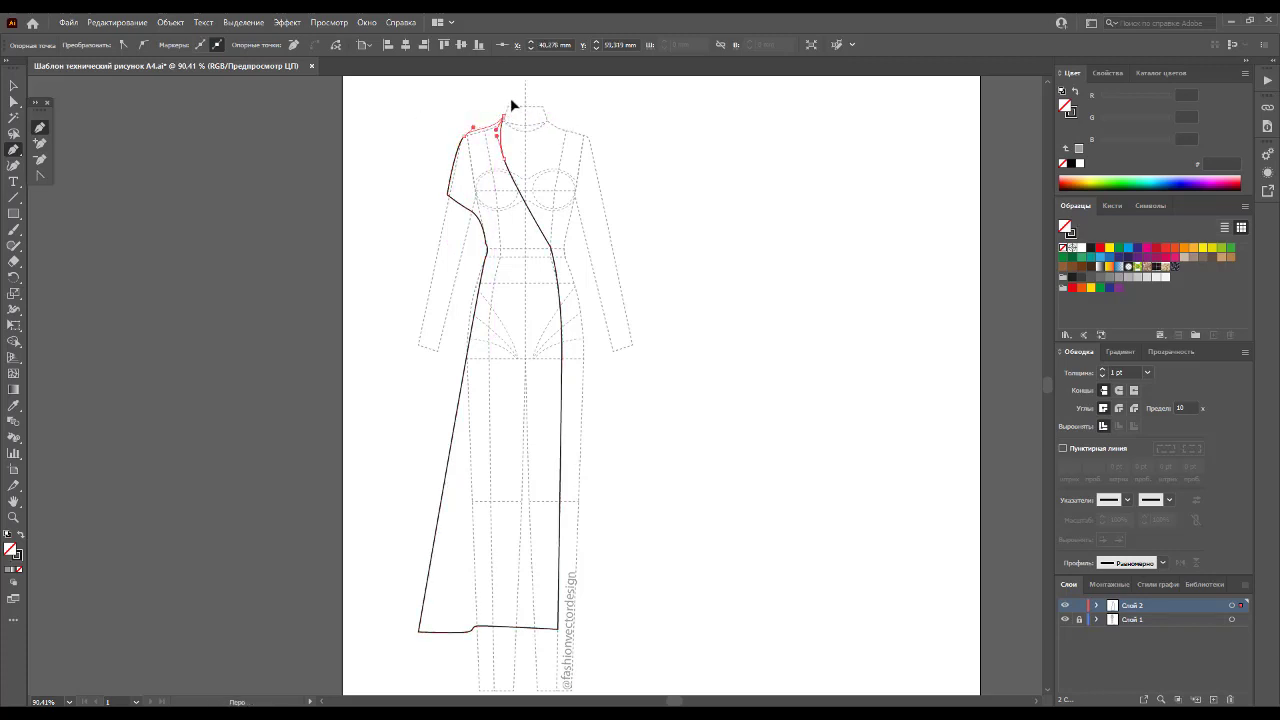
left_click(508, 110, "ctrl")
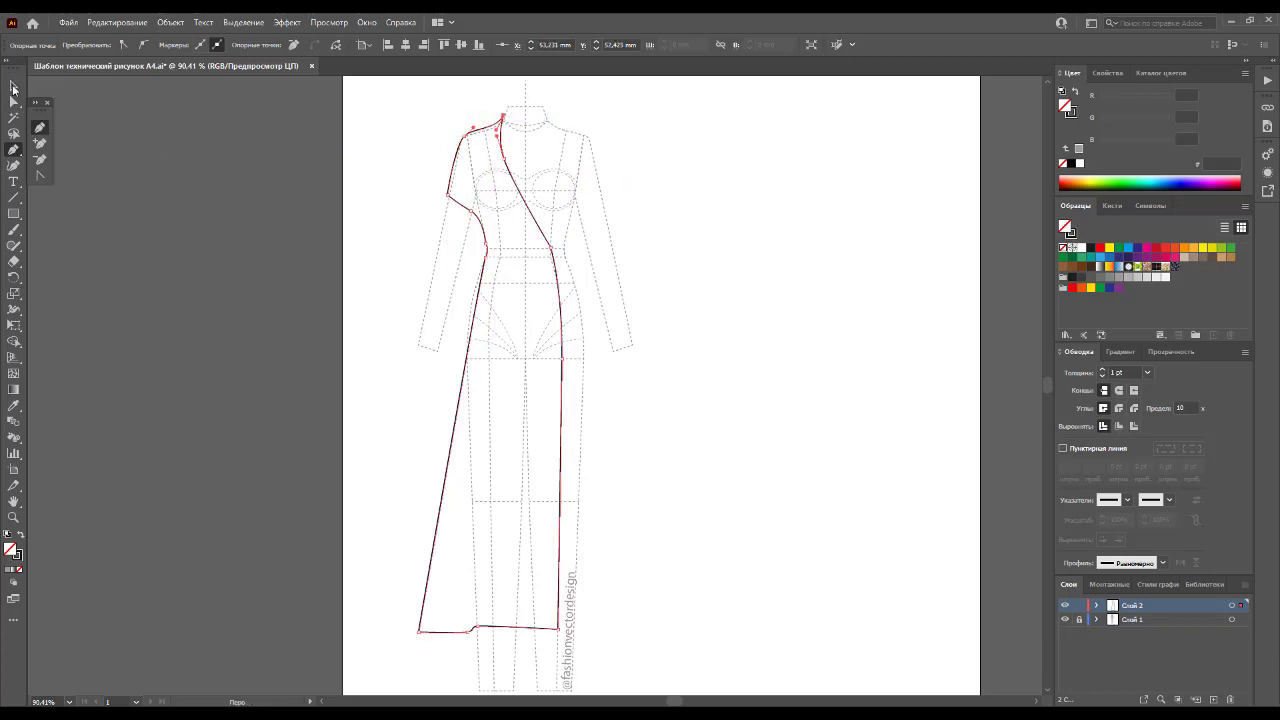
left_click(13, 86)
left_click(14, 102)
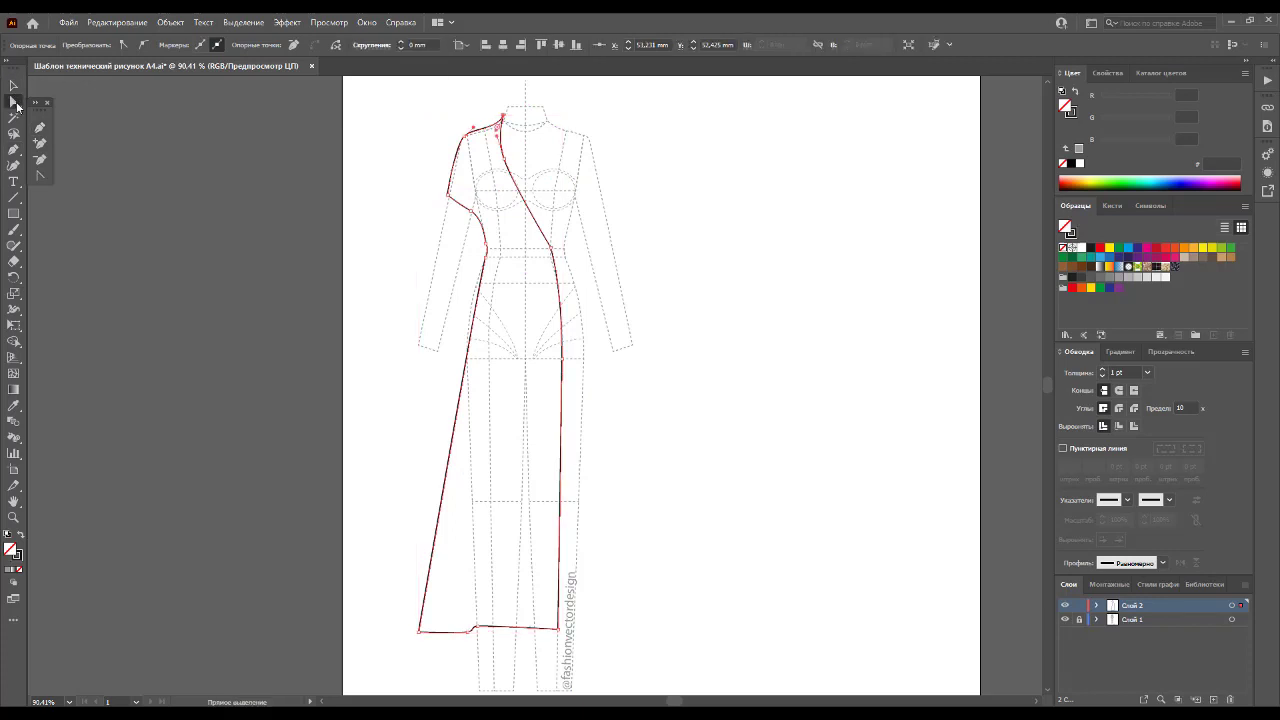
Step: Nudge the left shoulder anchors left and adjust the underarm curve
left_click(432, 128)
left_click_drag(418, 115, 476, 214)
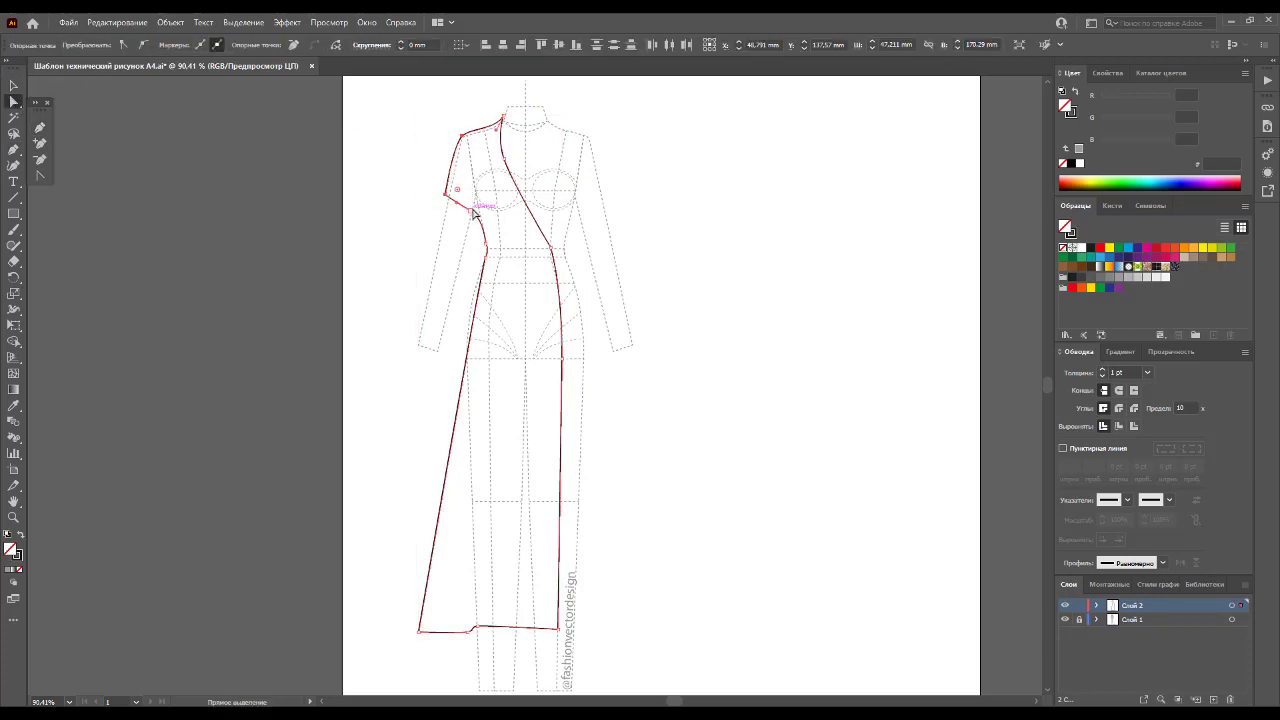
key("Left")
key("Left")
key("Left")
key("Left")
left_click_drag(474, 210, 497, 240)
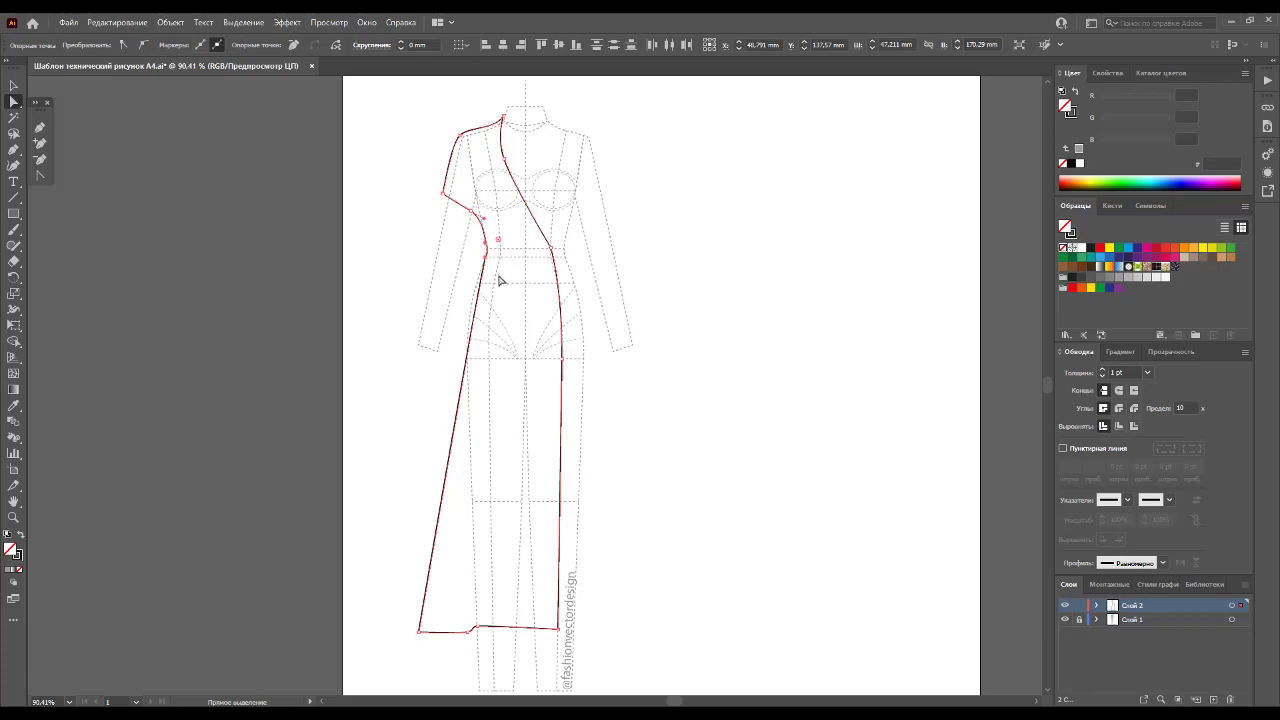
key("Left")
key("Right")
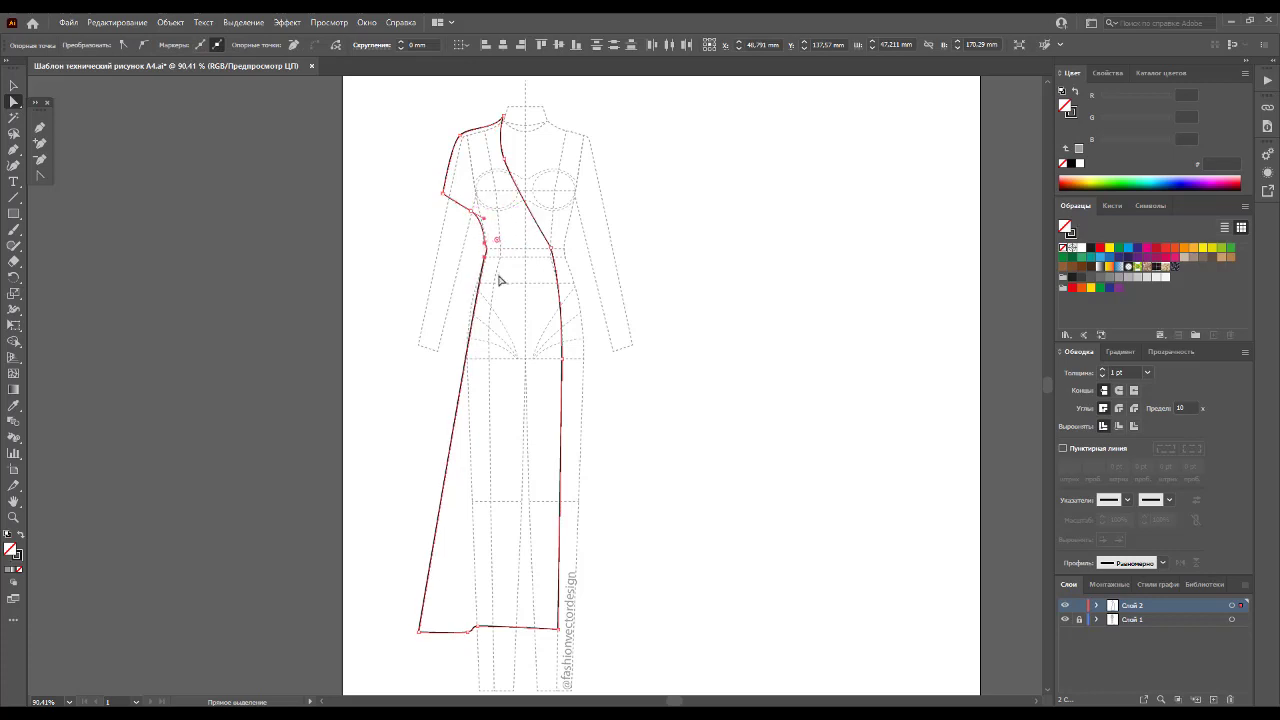
key("Left")
Step: Bend the left edge into an inward curve at the waist anchor
left_click(466, 291)
left_click(484, 260)
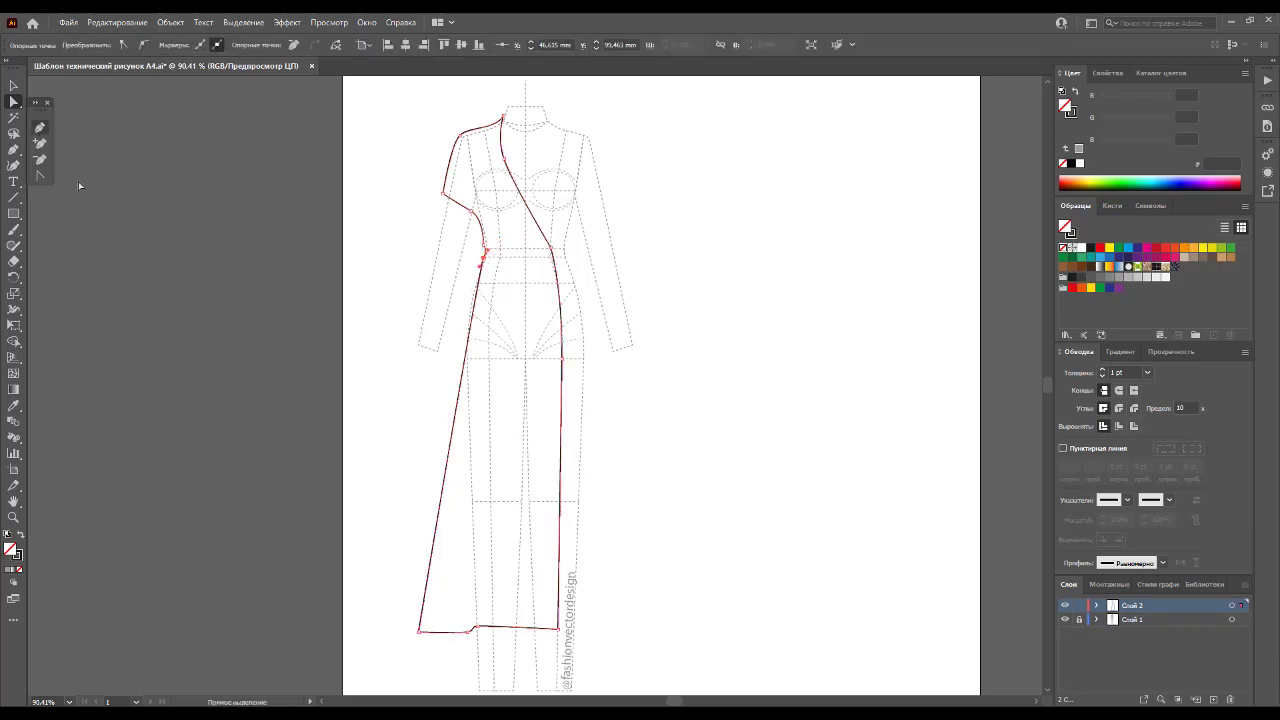
left_click_drag(478, 272, 486, 250)
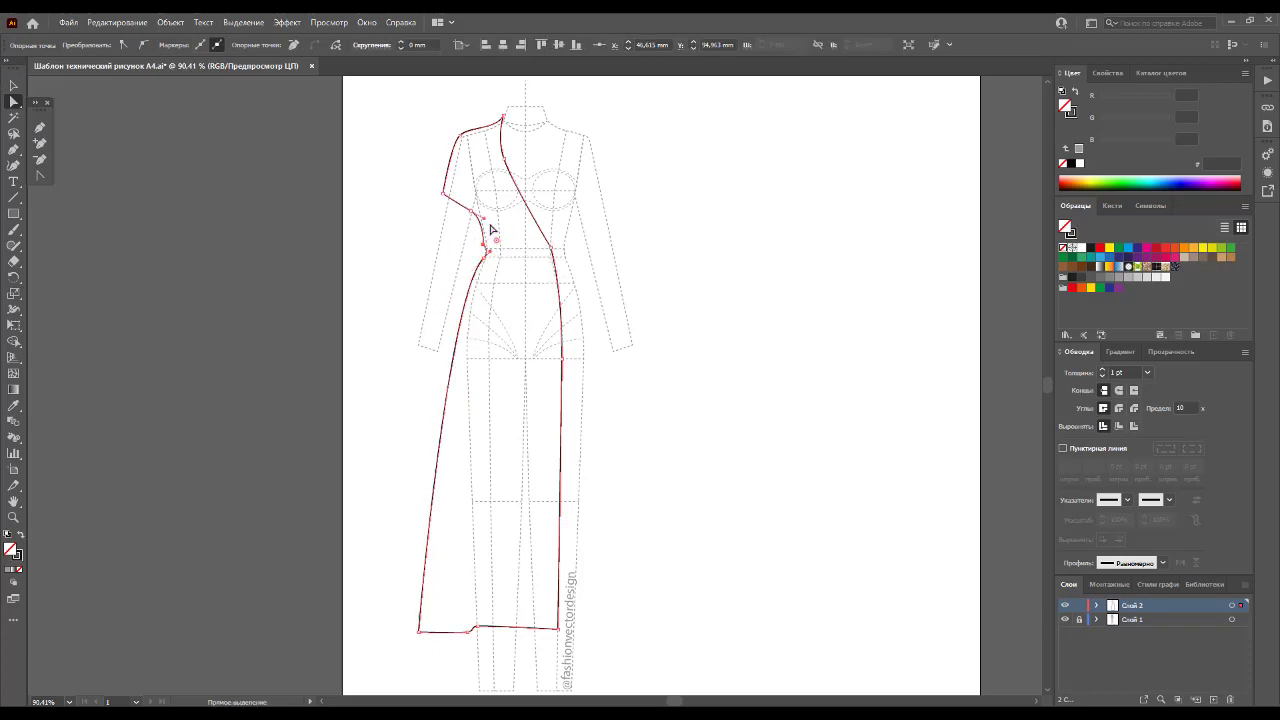
left_click(40, 175)
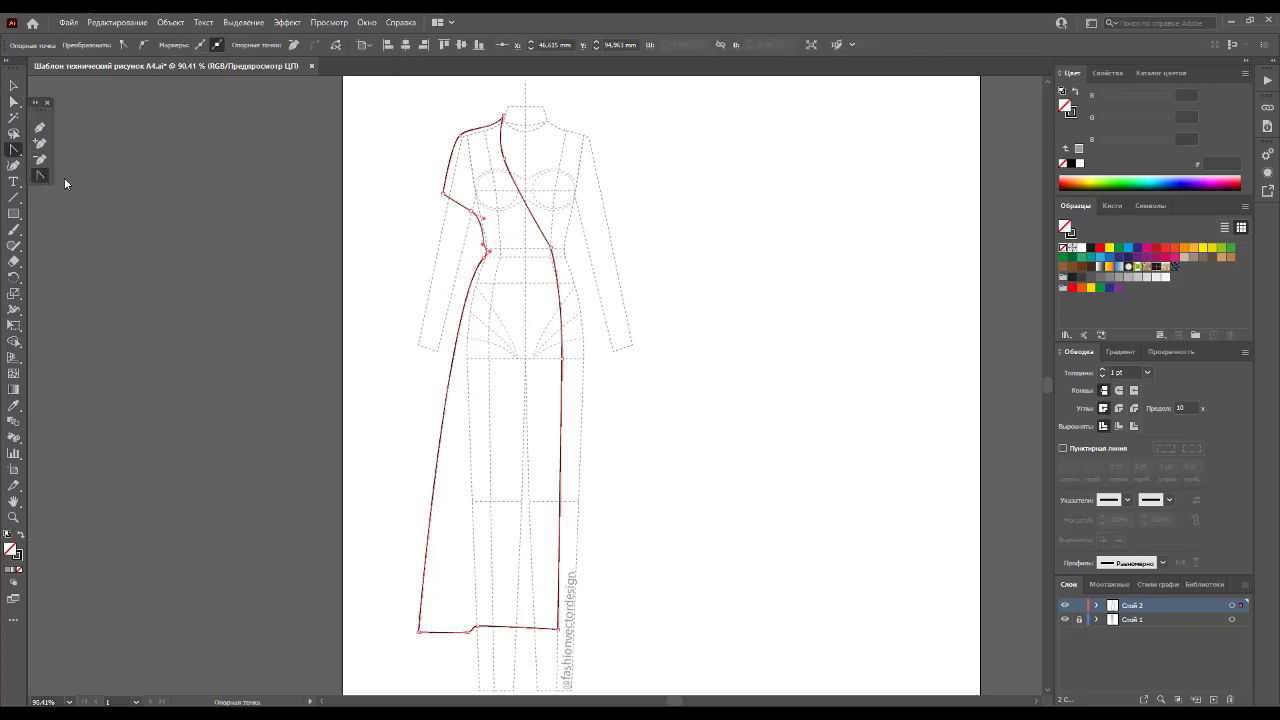
left_click_drag(485, 247, 477, 240)
left_click_drag(477, 240, 471, 243)
Step: Re-pull the waist anchor's handles so the skirt edge flares smoothly
left_click(485, 257)
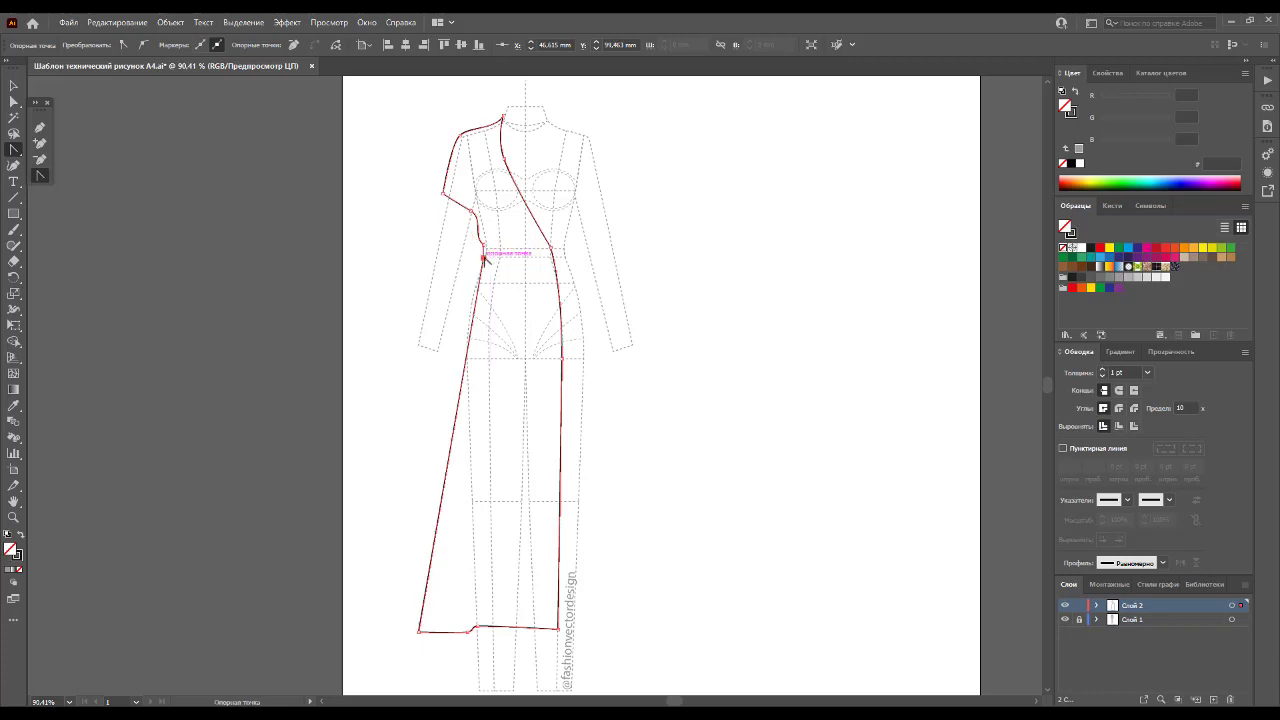
left_click_drag(485, 258, 515, 246)
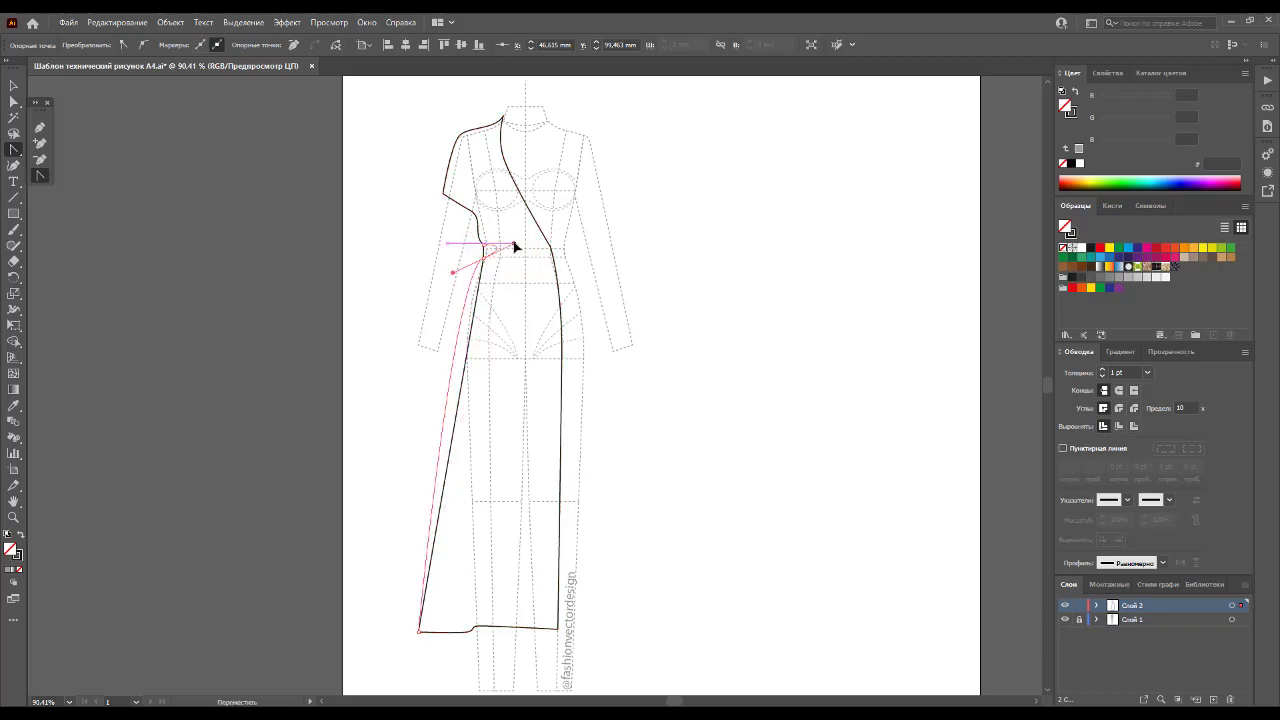
left_click_drag(515, 246, 512, 235)
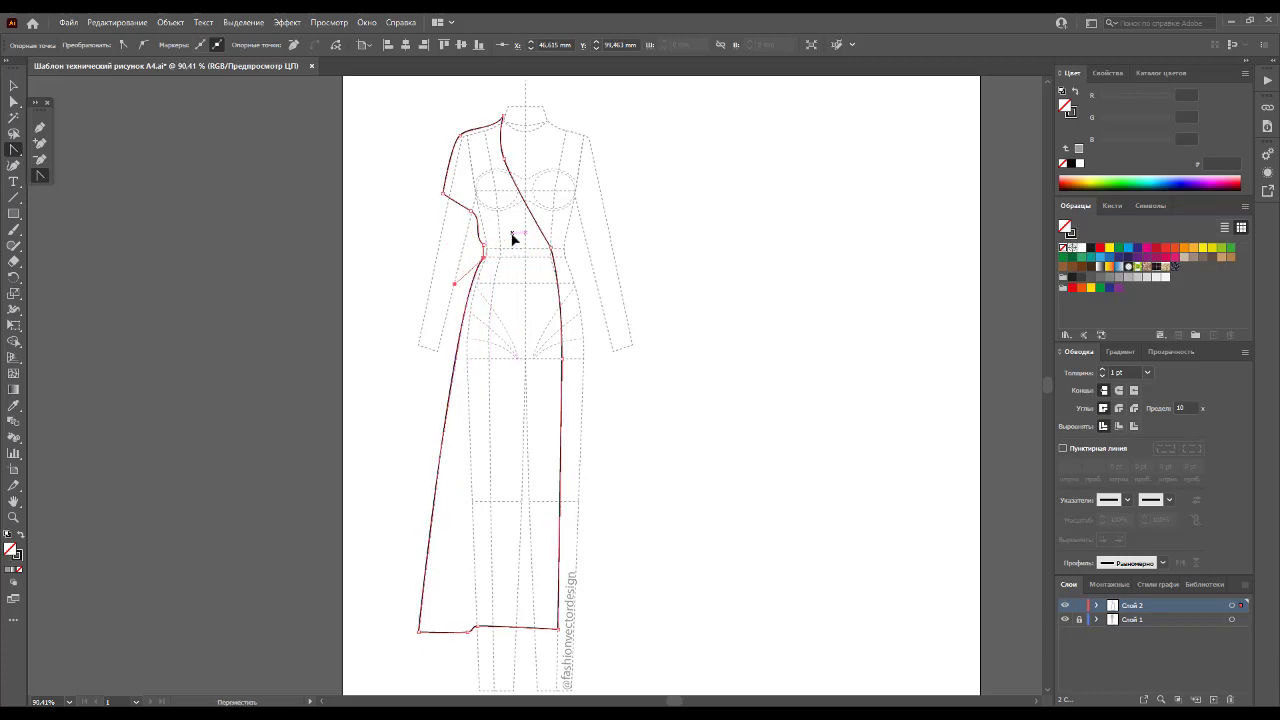
left_click(483, 243)
left_click(14, 101)
left_click_drag(471, 212, 444, 192)
left_click(437, 211)
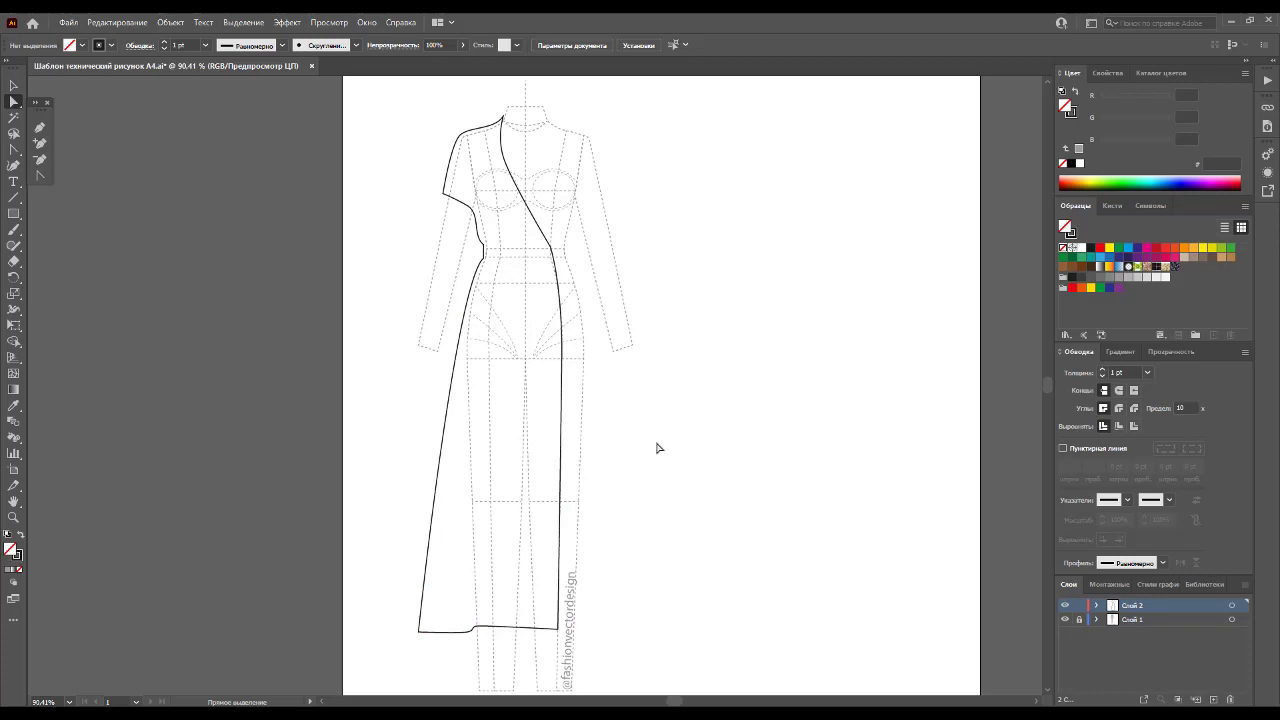
Step: Extend the outline across the back neck and curve the neck band down the neckline
left_click(40, 127)
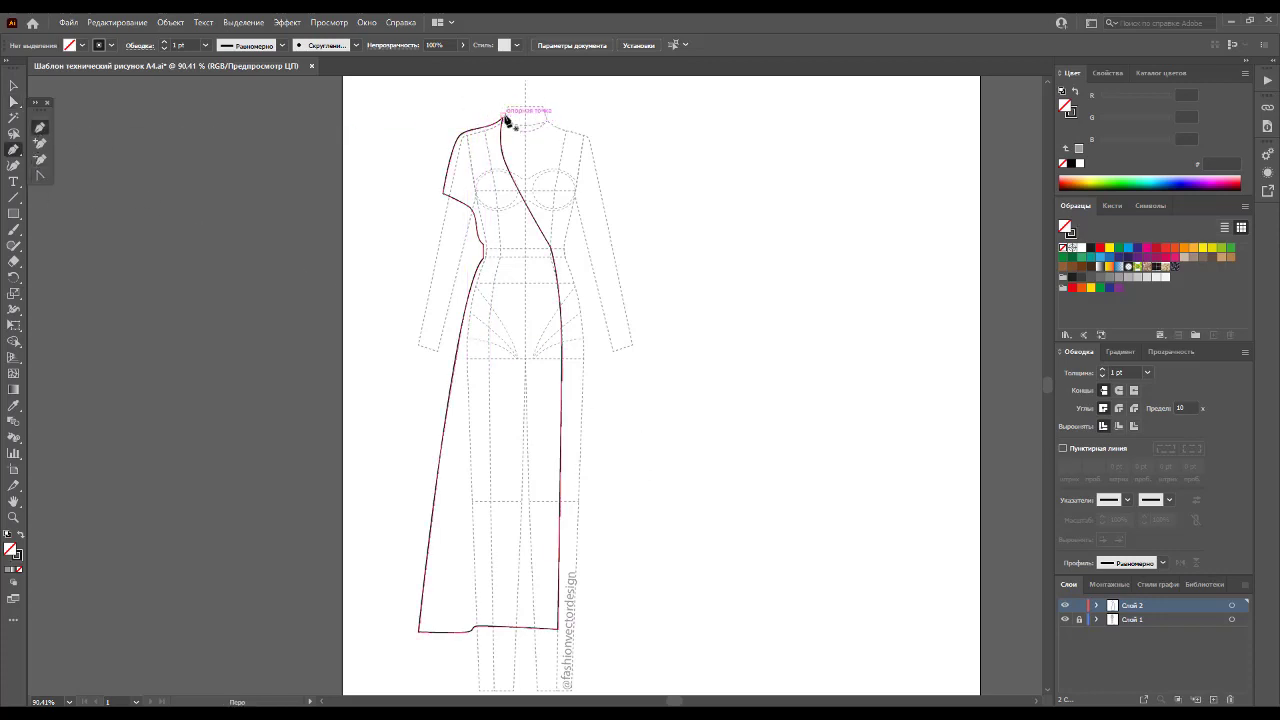
left_click(505, 118)
left_click(526, 116)
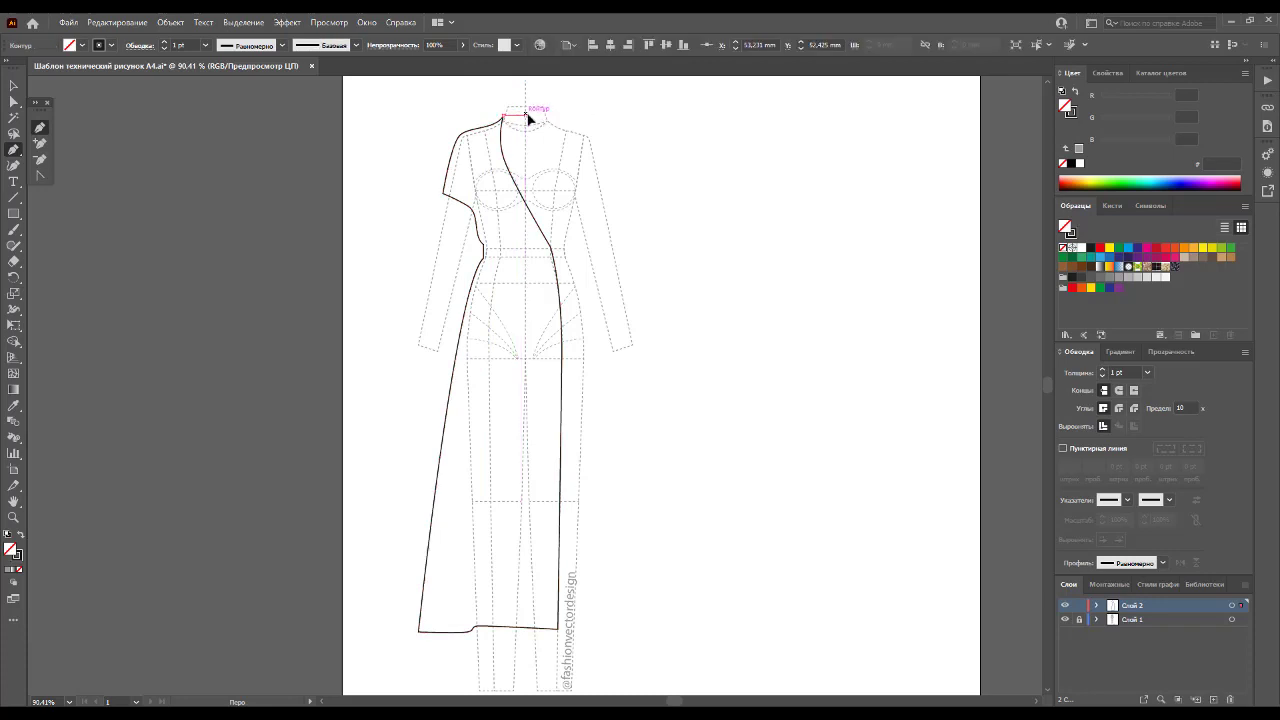
mouse_move(529, 118)
left_mouse_down()
mouse_move(528, 212)
mouse_move(506, 78)
mouse_move(455, 386)
left_mouse_up()
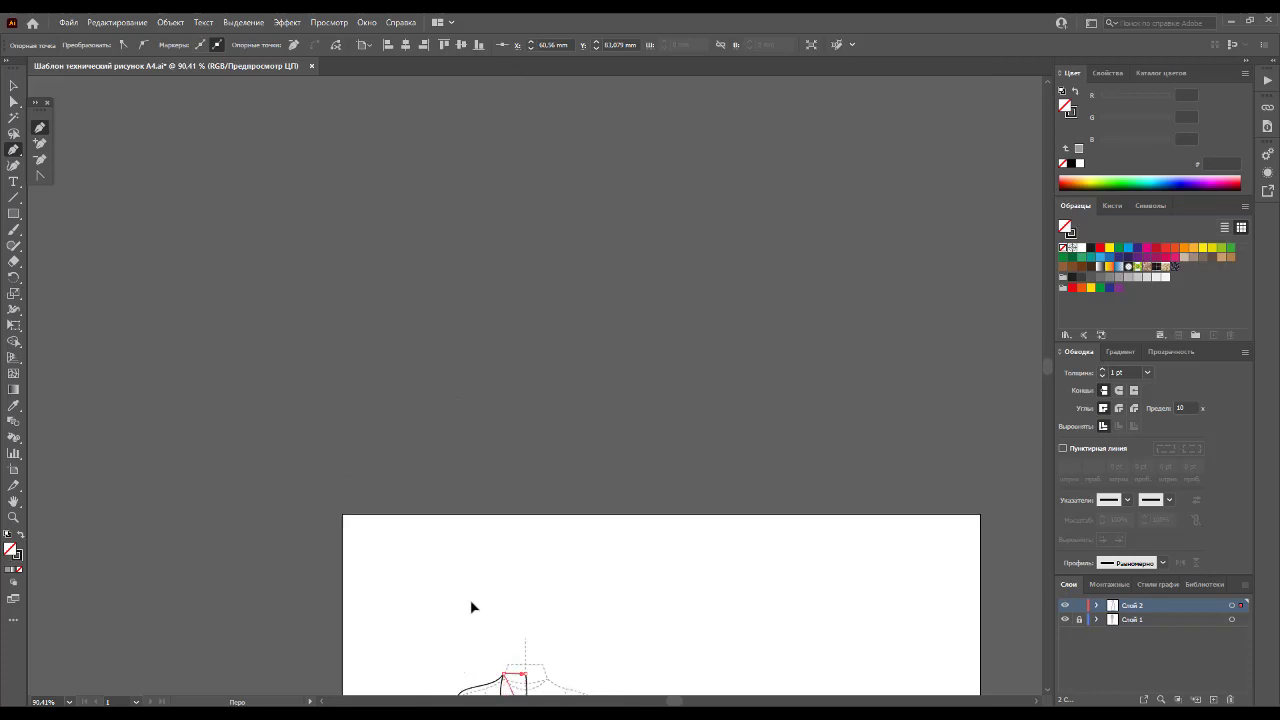
mouse_move(473, 607)
left_mouse_down()
mouse_move(517, 334)
mouse_move(523, 353)
left_mouse_up()
left_click(577, 335)
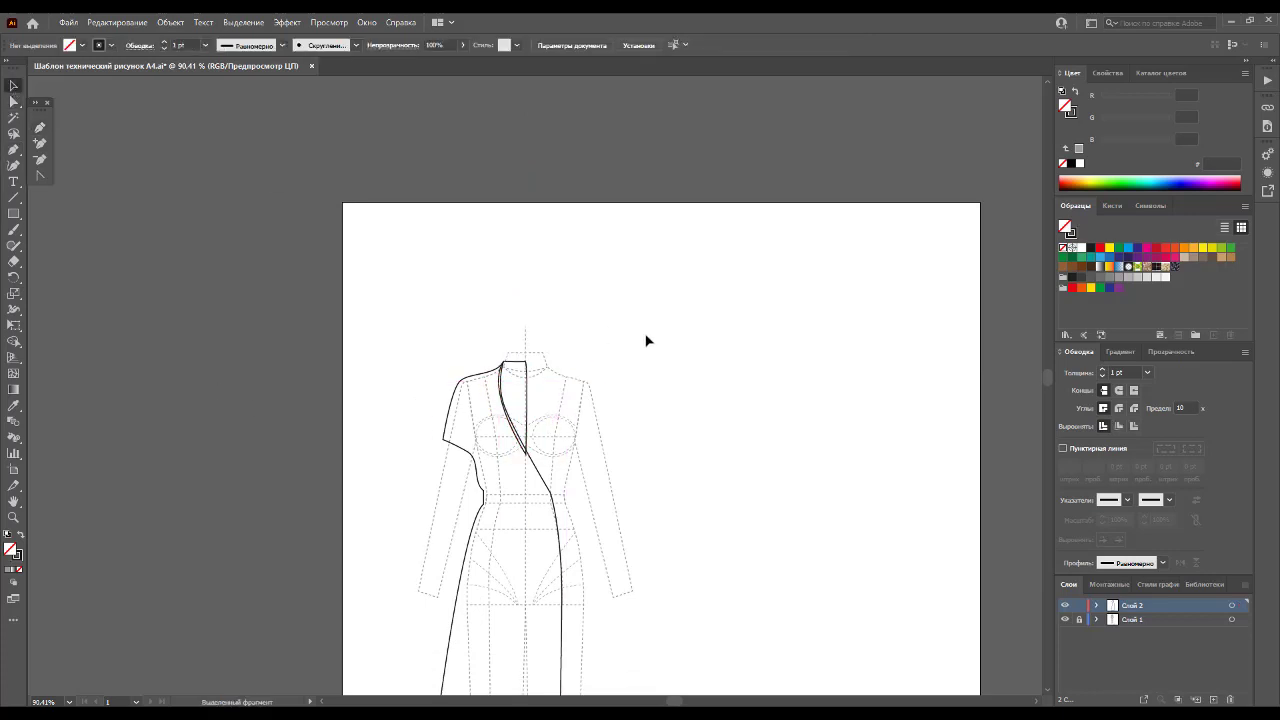
Step: Change the neck band's stacking order via Arrange
scroll(640, 337, "down", 3)
scroll(630, 340, "down", 2)
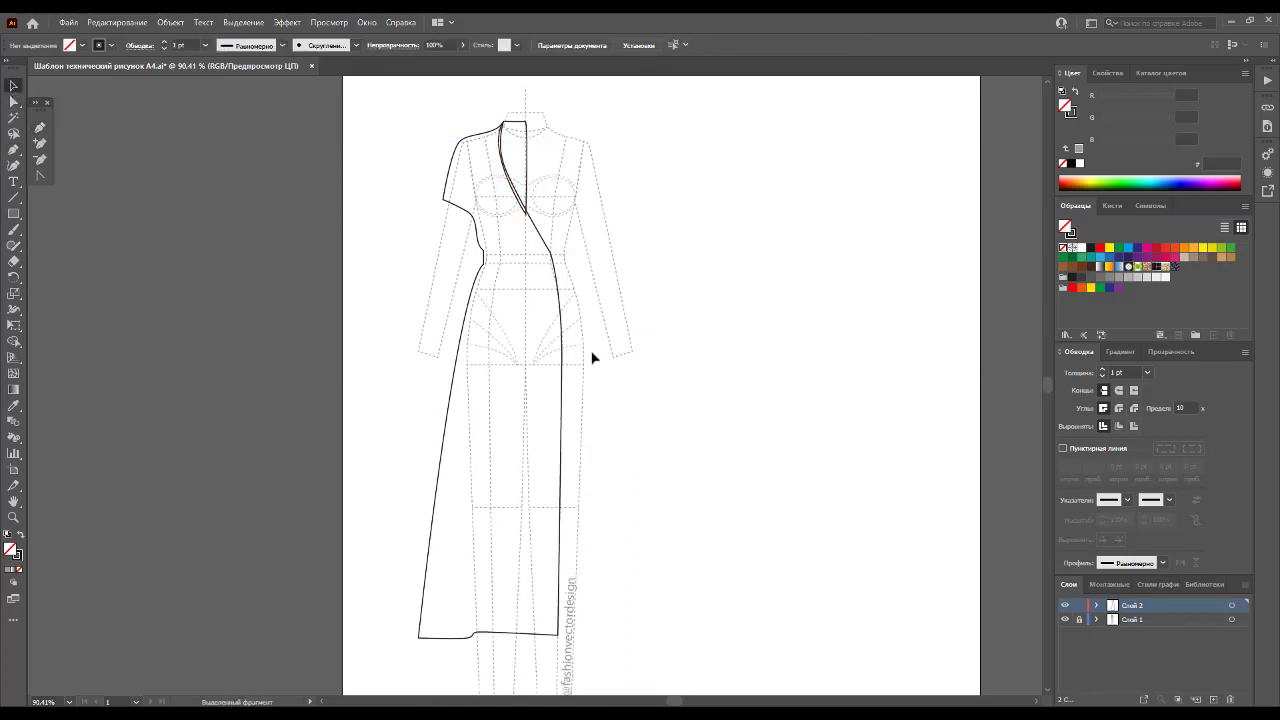
left_click_drag(537, 447, 545, 455)
left_click(642, 425)
right_click(525, 190)
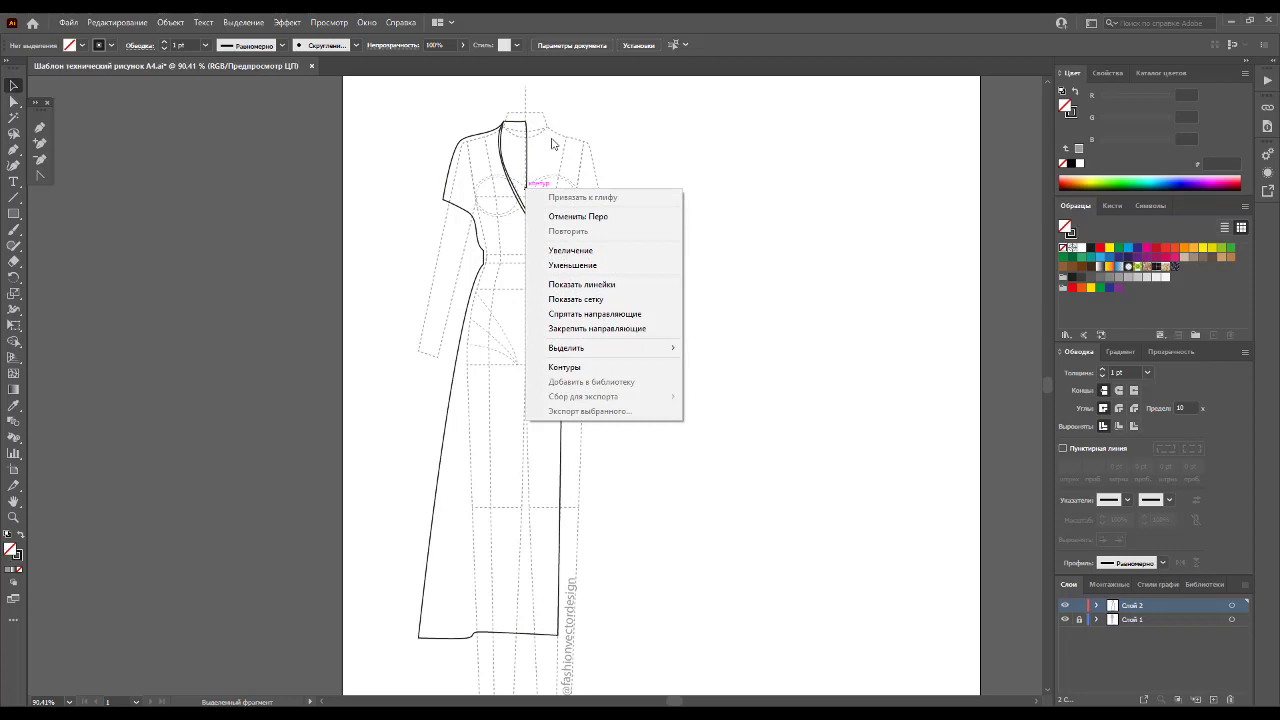
left_click(551, 144)
right_click(524, 151)
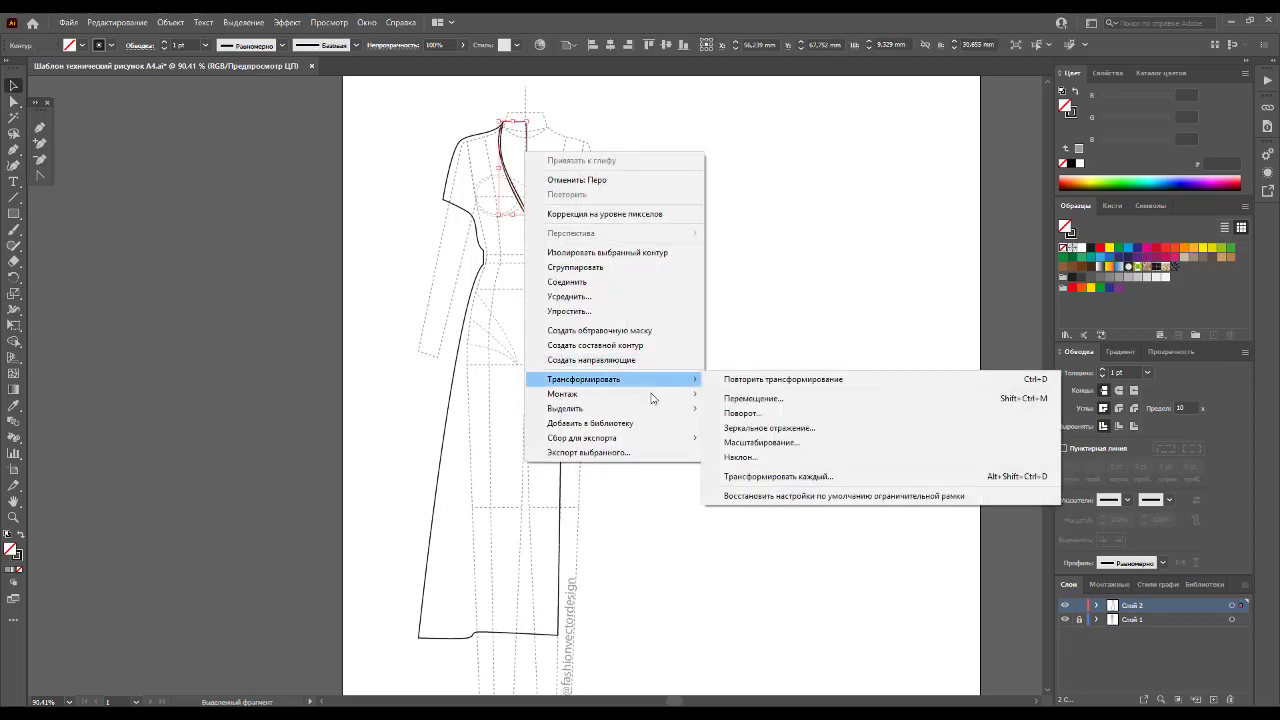
left_click(730, 446)
left_click(736, 417)
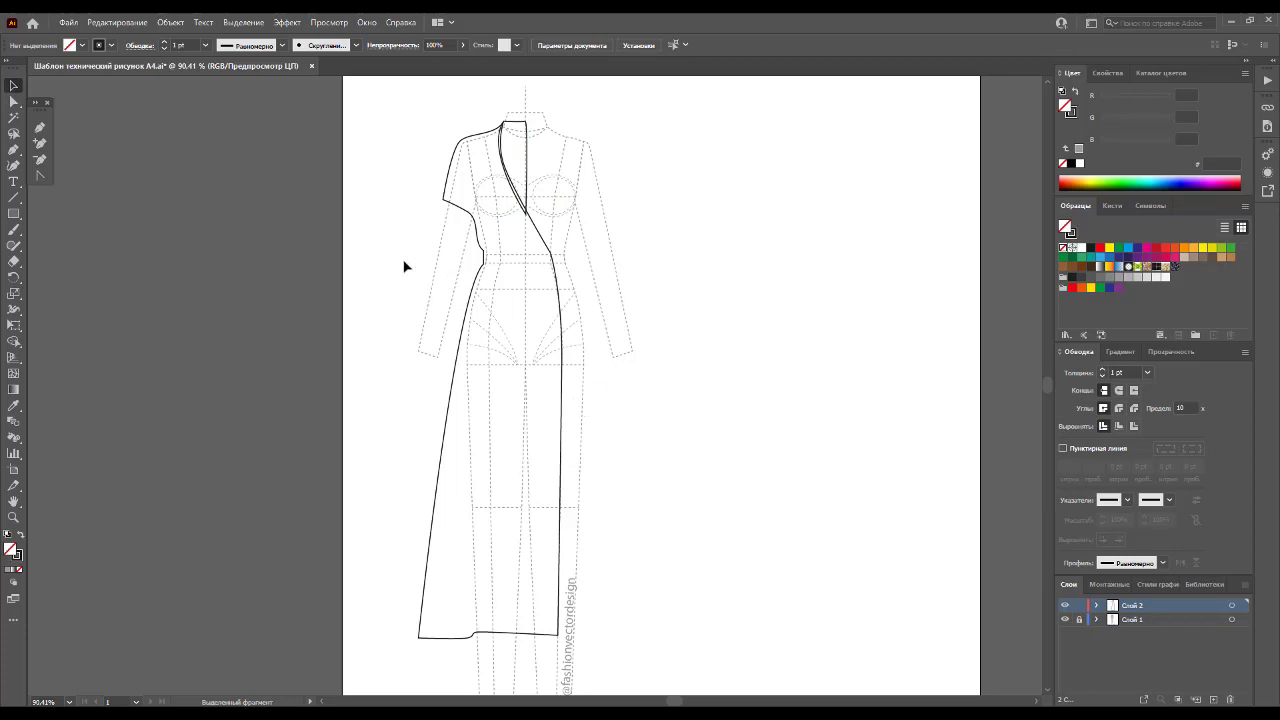
left_click(38, 128)
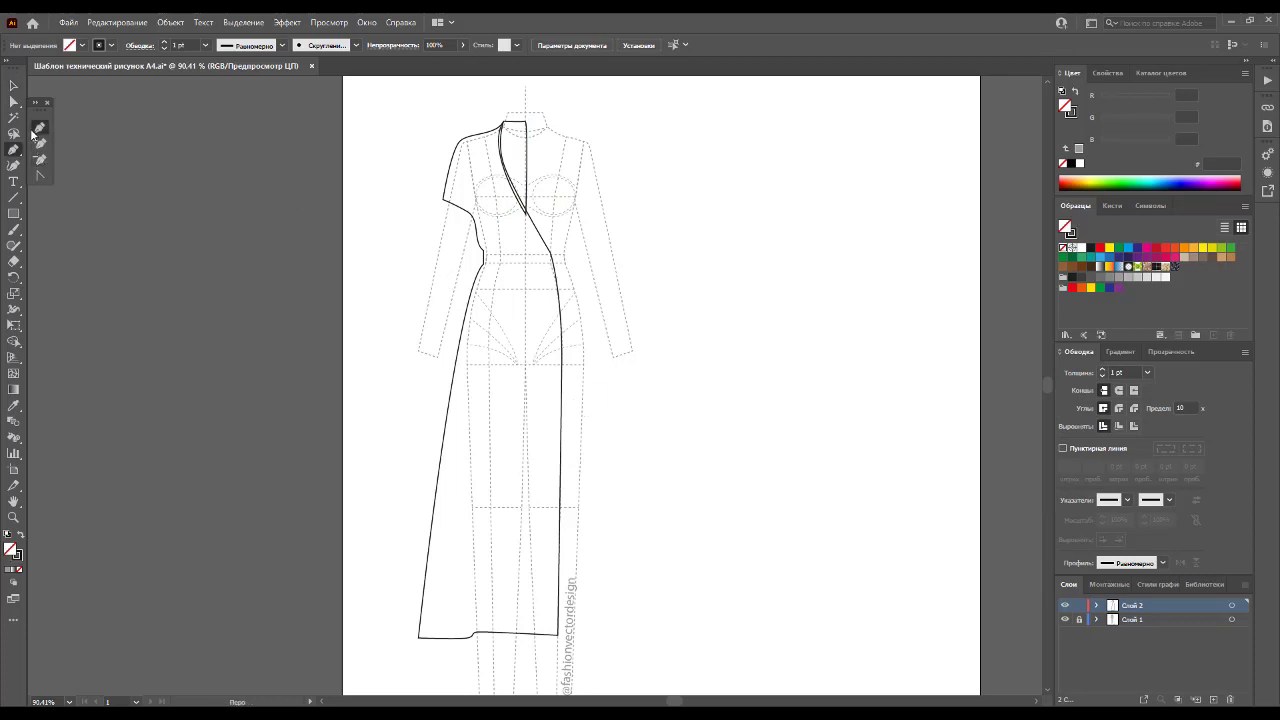
key("z")
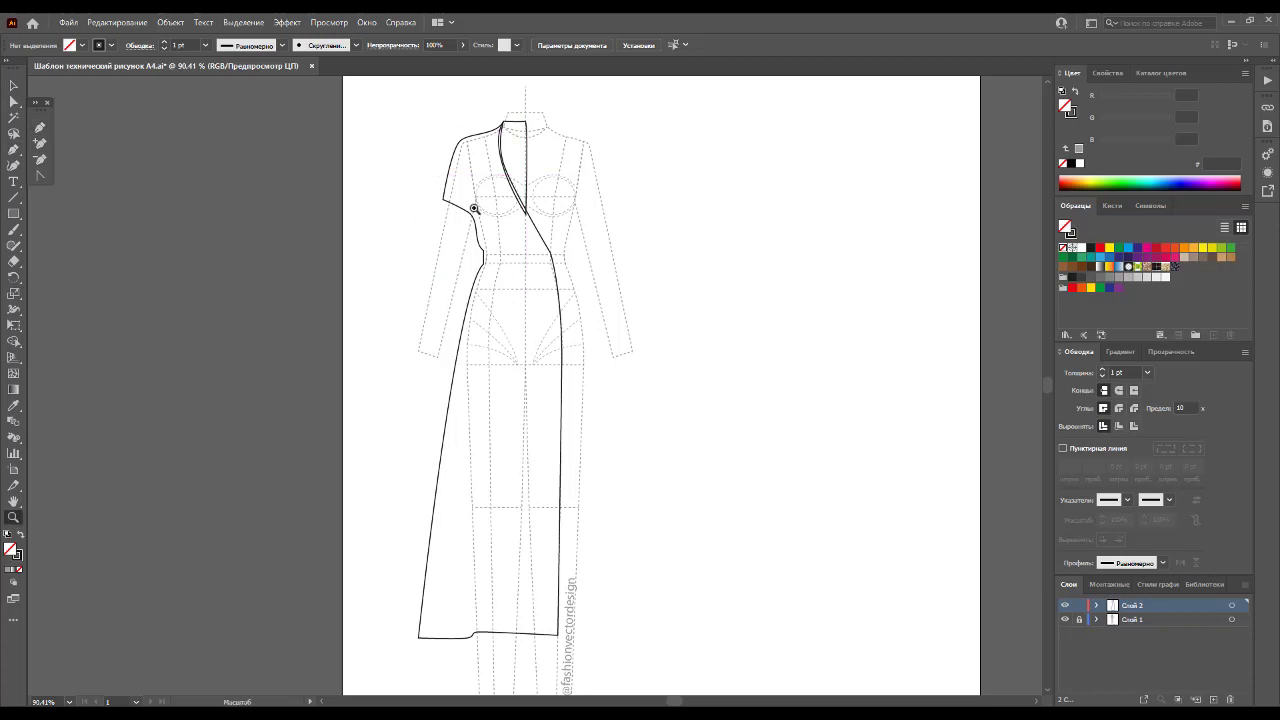
Step: Zoom into the bodice and nudge the neck band's top anchor down
left_click_drag(590, 287, 633, 323)
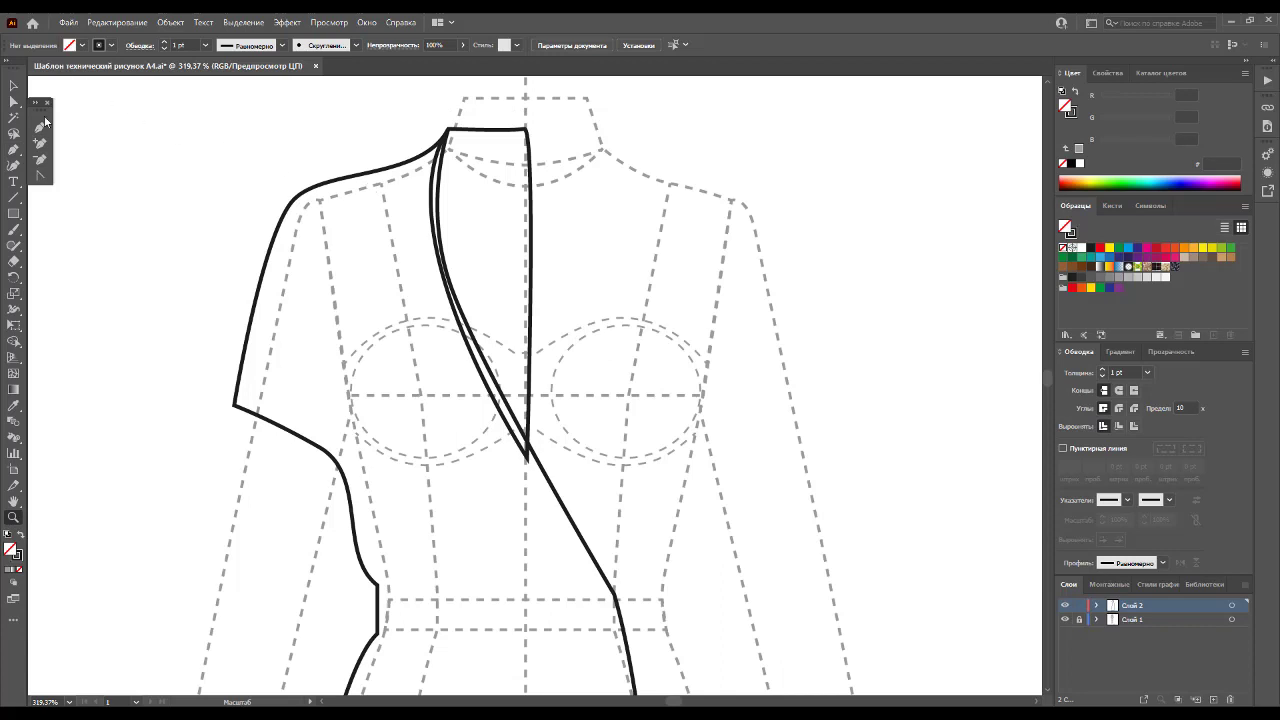
left_click(13, 102)
left_click_drag(429, 125, 465, 155)
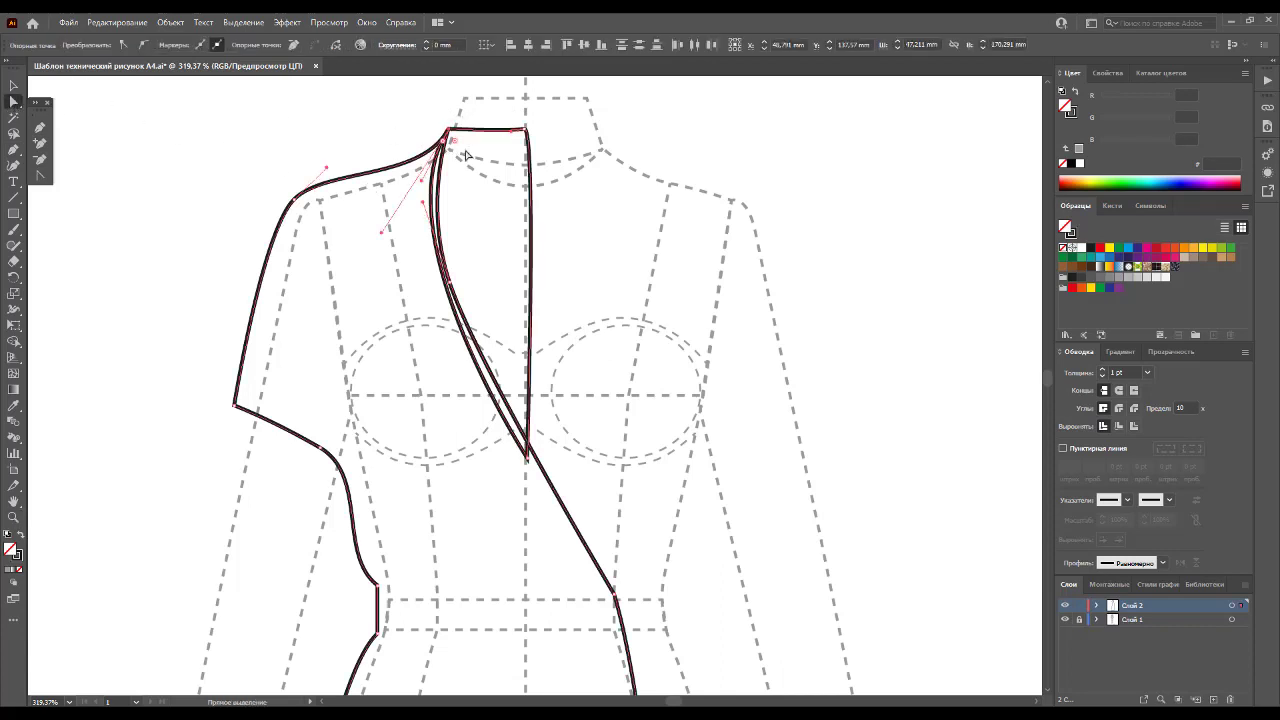
left_click(517, 148)
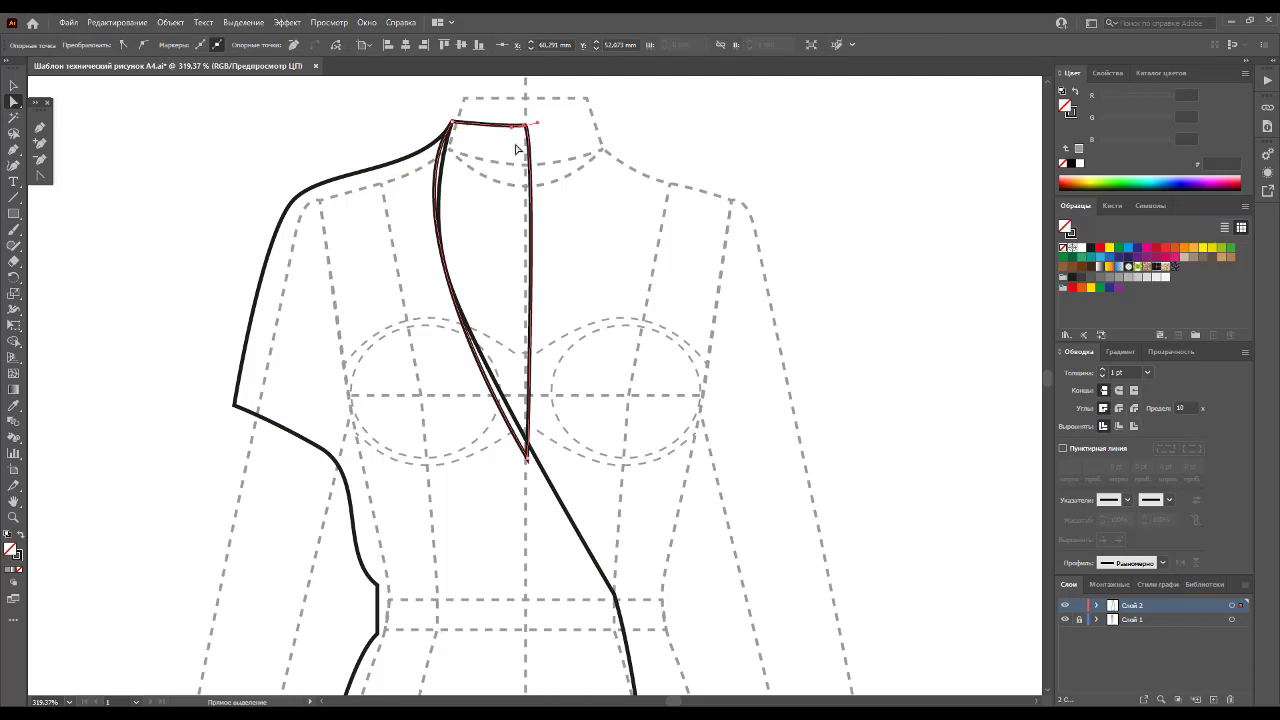
key("Down")
left_click(119, 175)
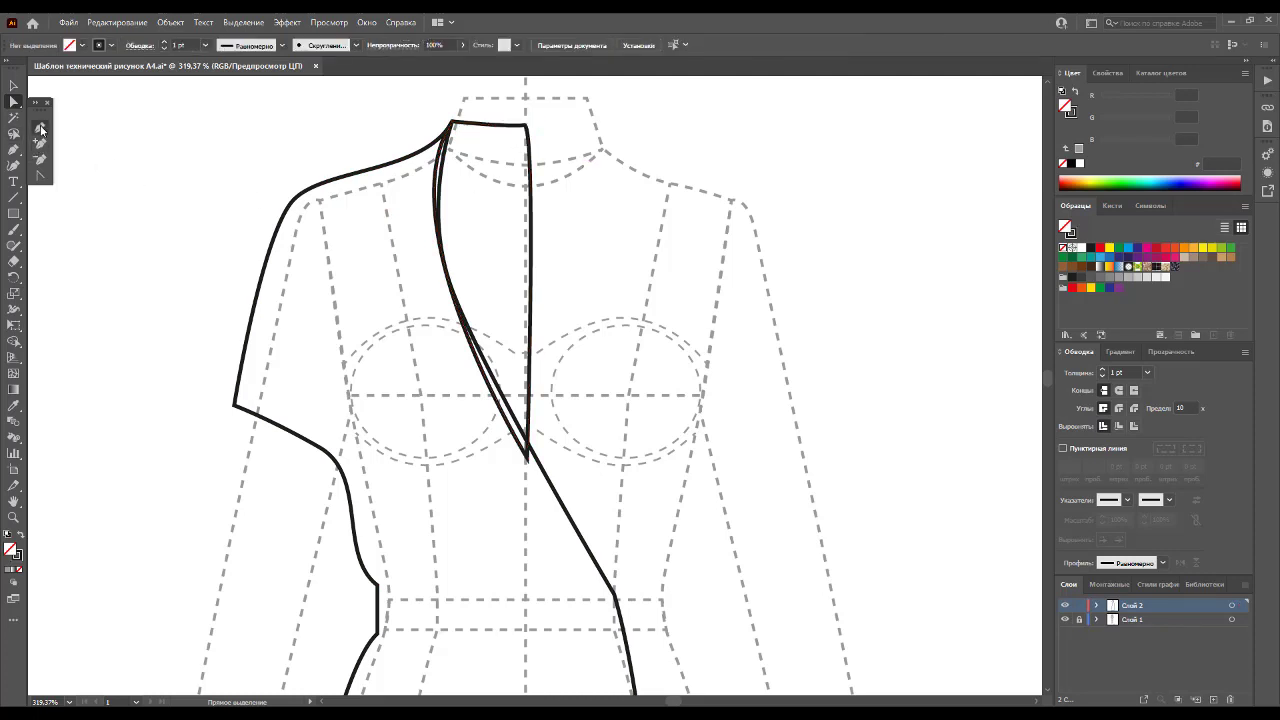
Step: Draw a closed pointed lapel from the neck band, tip toward the shoulder, ending at the waist wrap
left_click(40, 128)
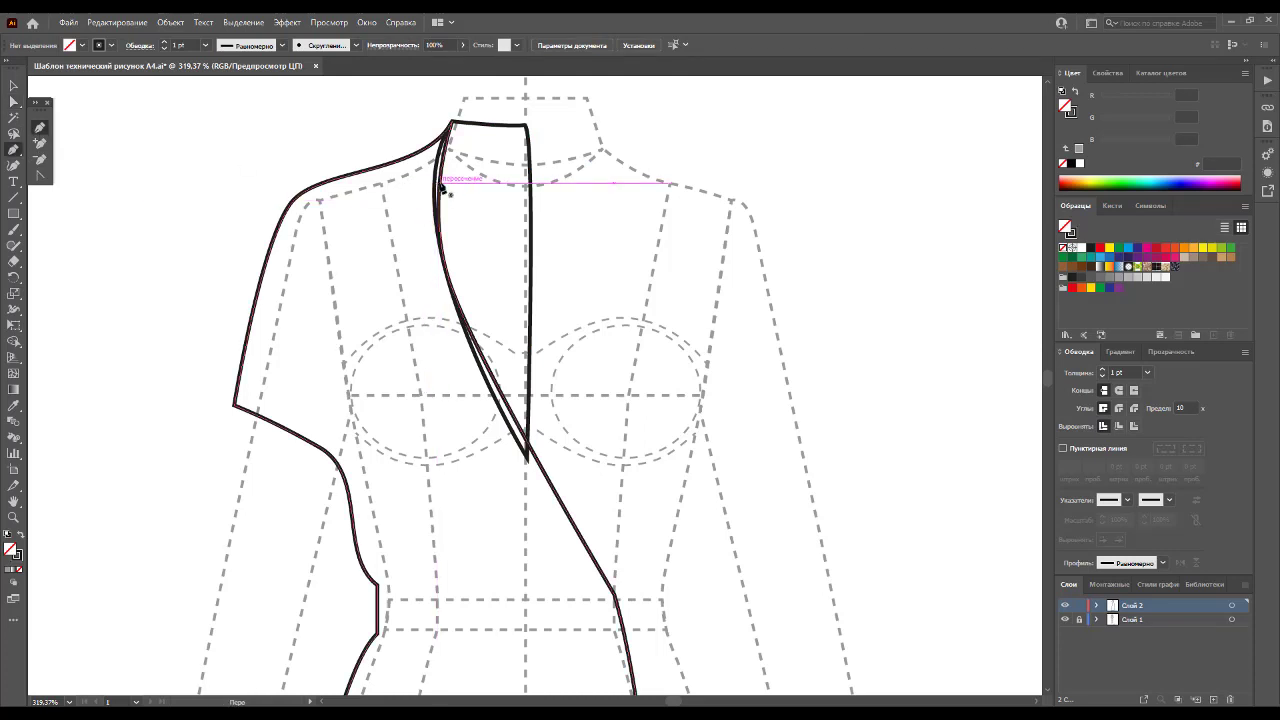
left_click(439, 185)
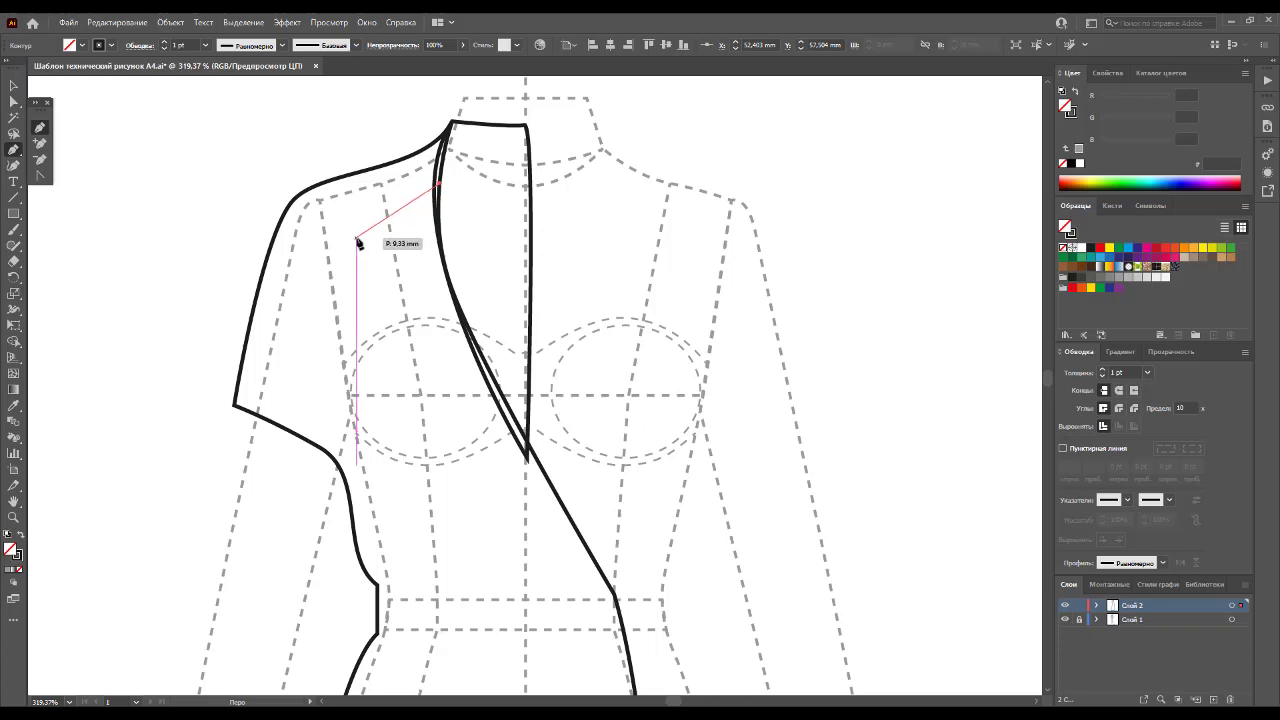
left_click(357, 241)
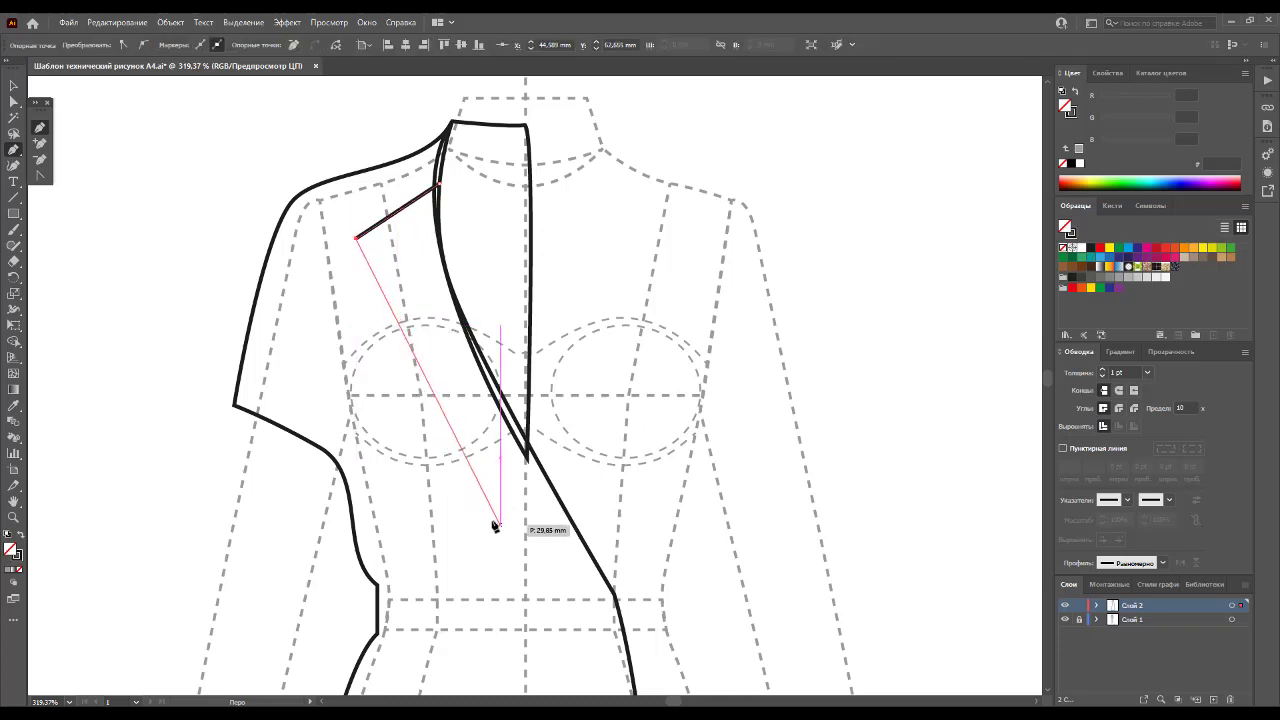
left_click(613, 588)
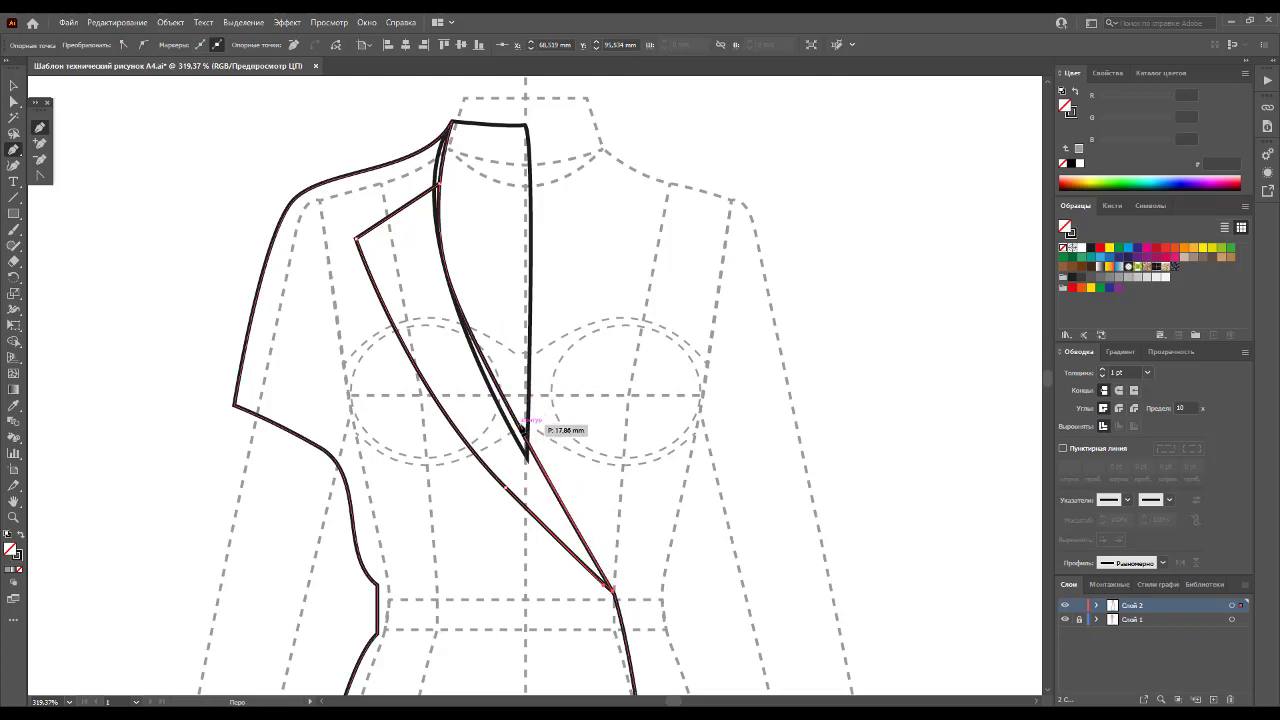
left_click(527, 456)
mouse_move(440, 188)
left_mouse_down()
mouse_move(485, 160)
mouse_move(456, 112)
left_mouse_up()
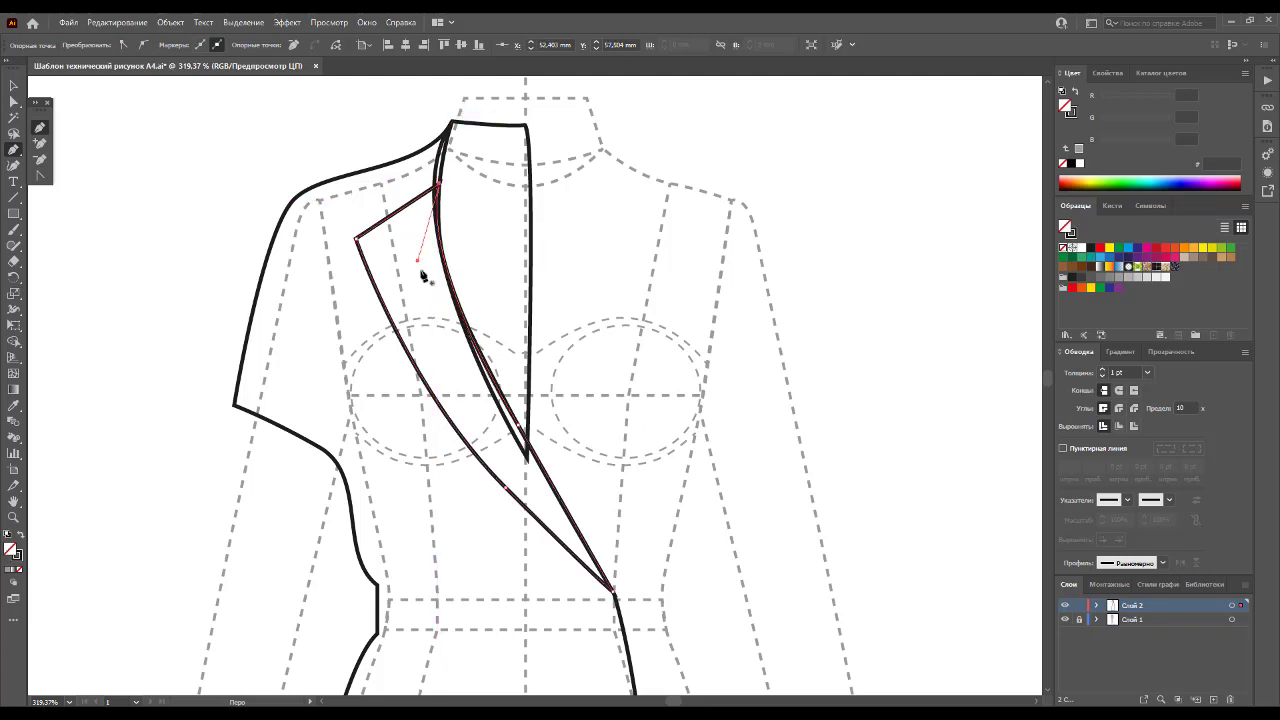
key("ctrl+shift+a")
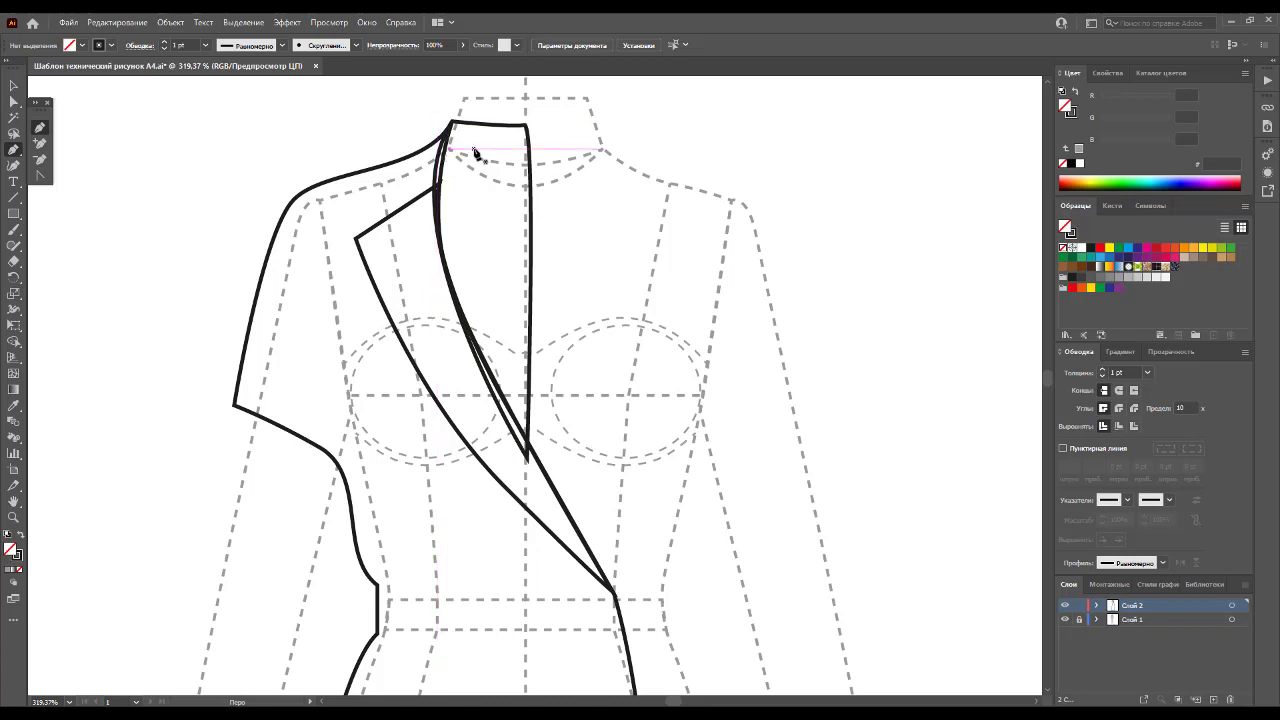
Step: Close the lapel top with a segment joined onto the neck line
left_click(450, 121)
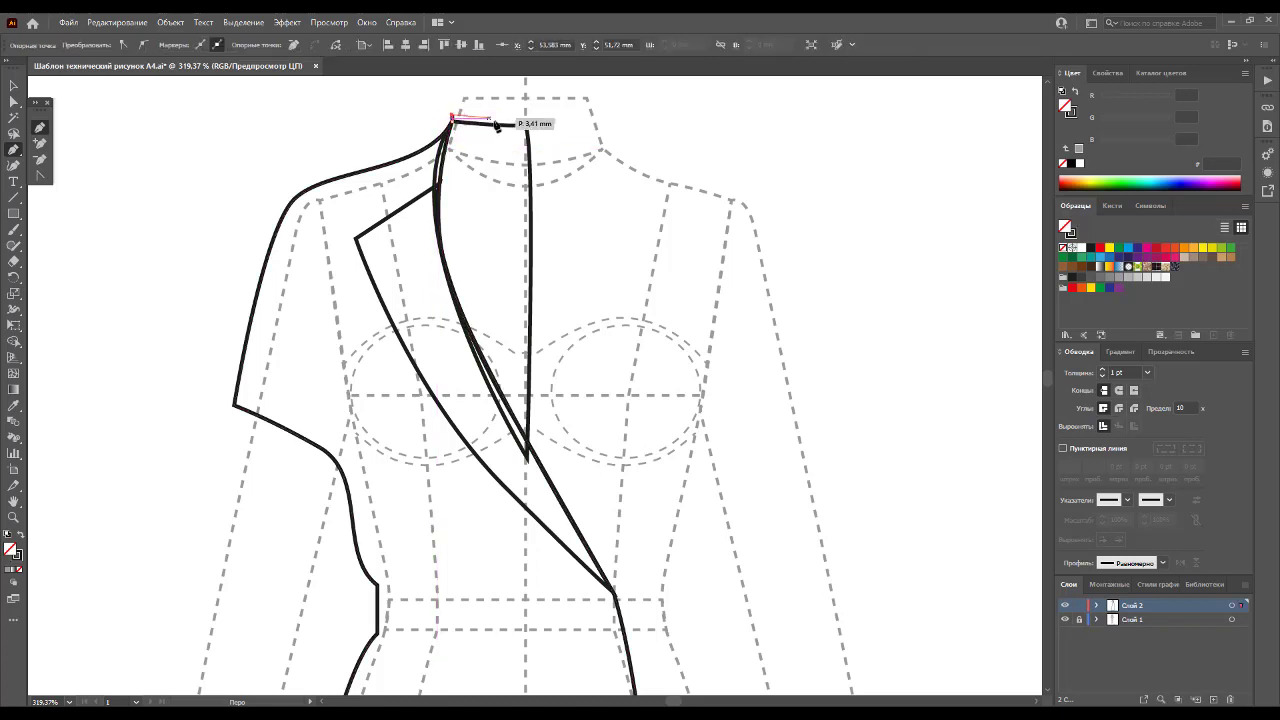
left_click(527, 124)
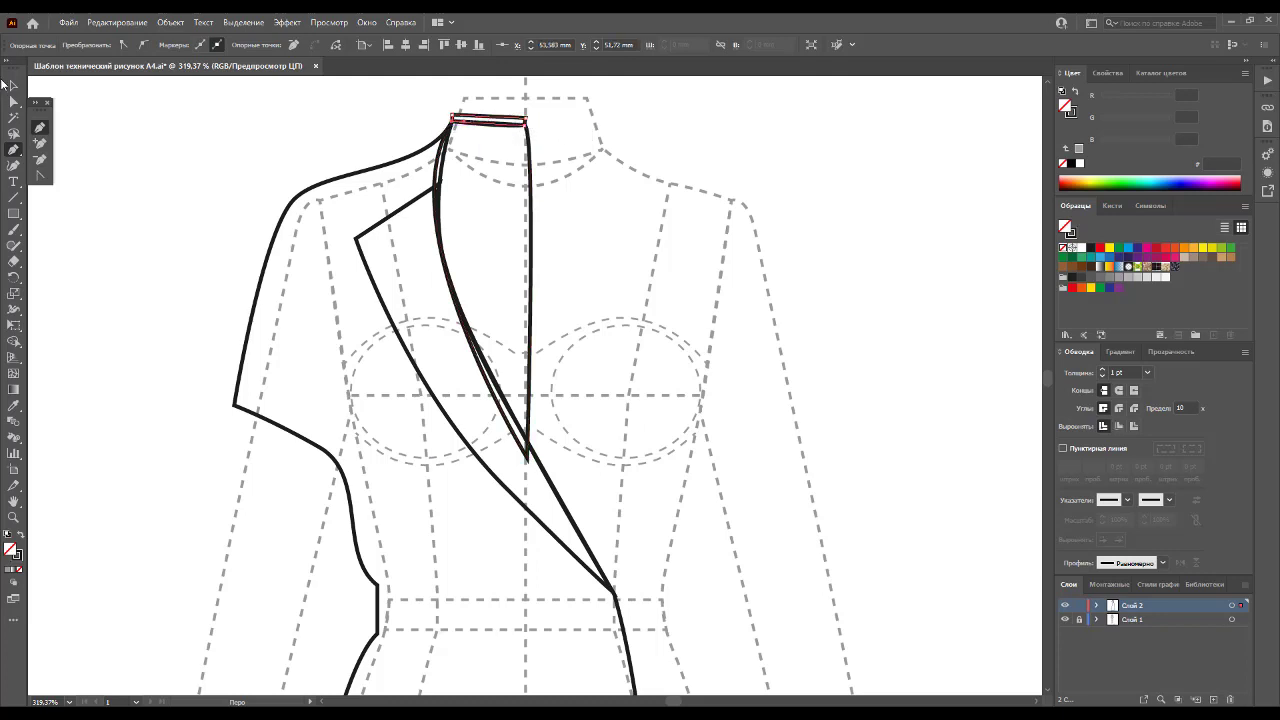
key("ctrl+shift+a")
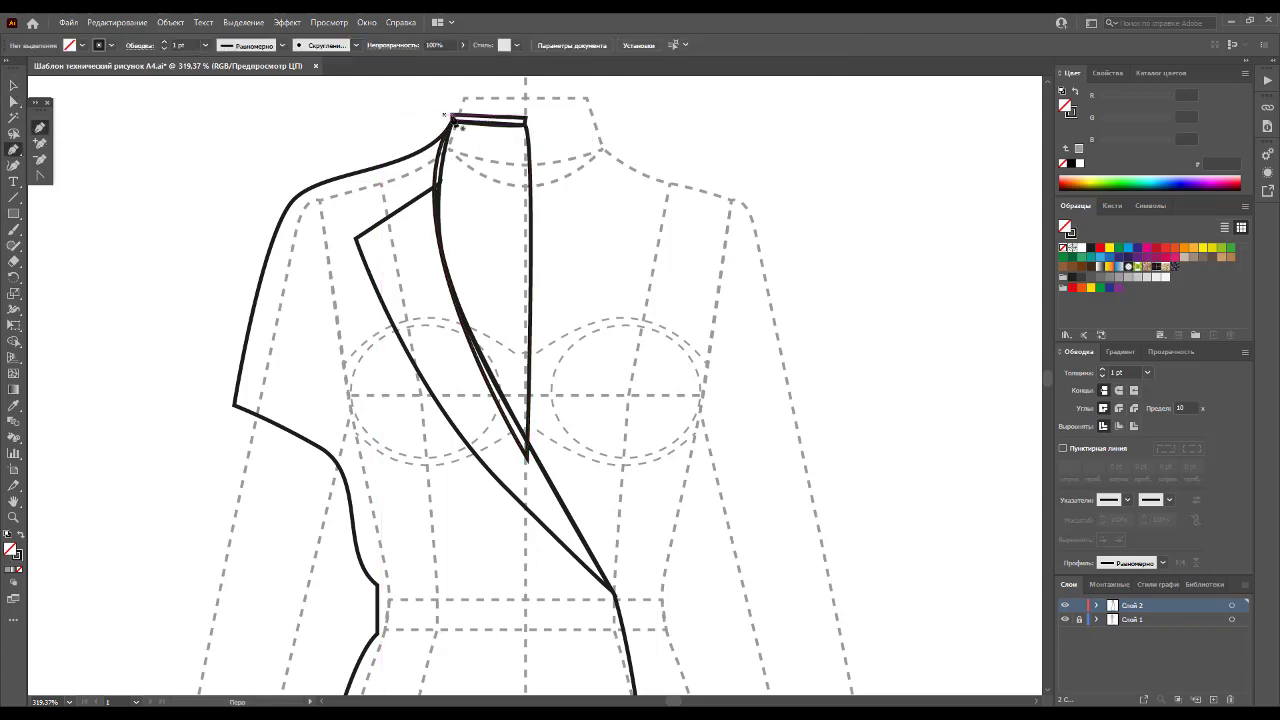
Step: Draw a four-sided collar piece from the neck point along the shoulder to the lapel
left_click(452, 117)
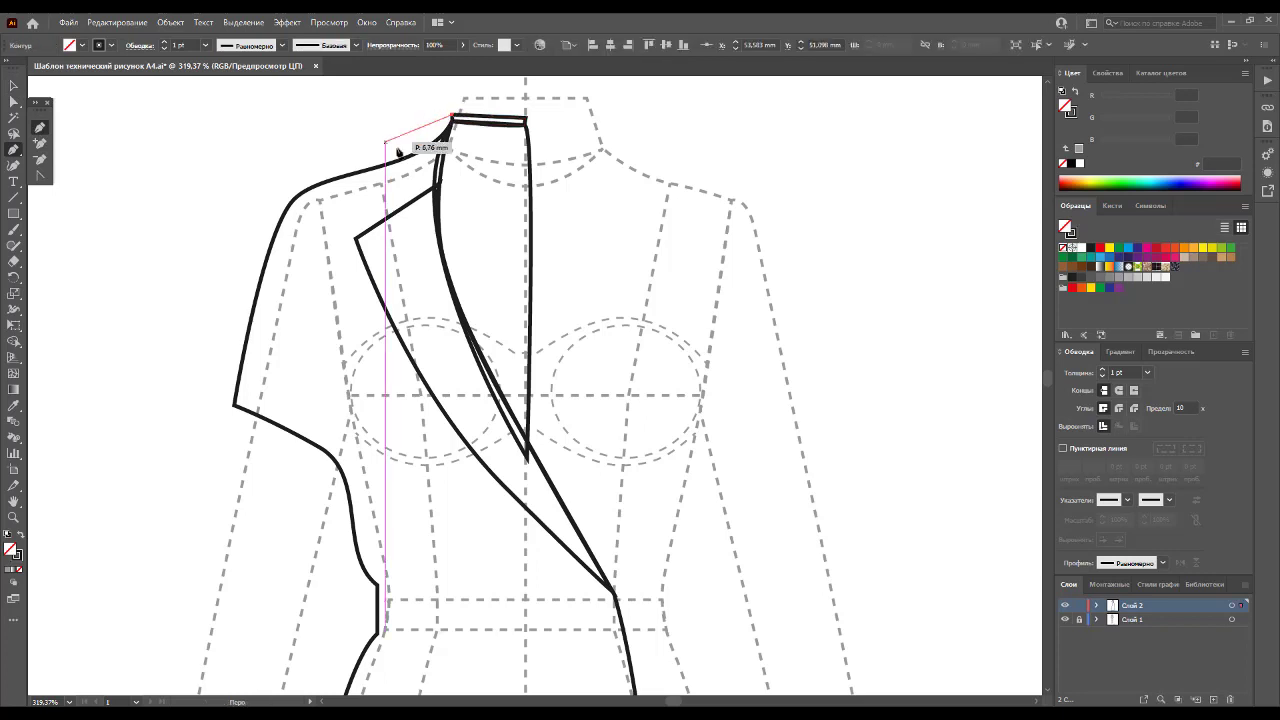
left_click_drag(424, 156, 372, 170)
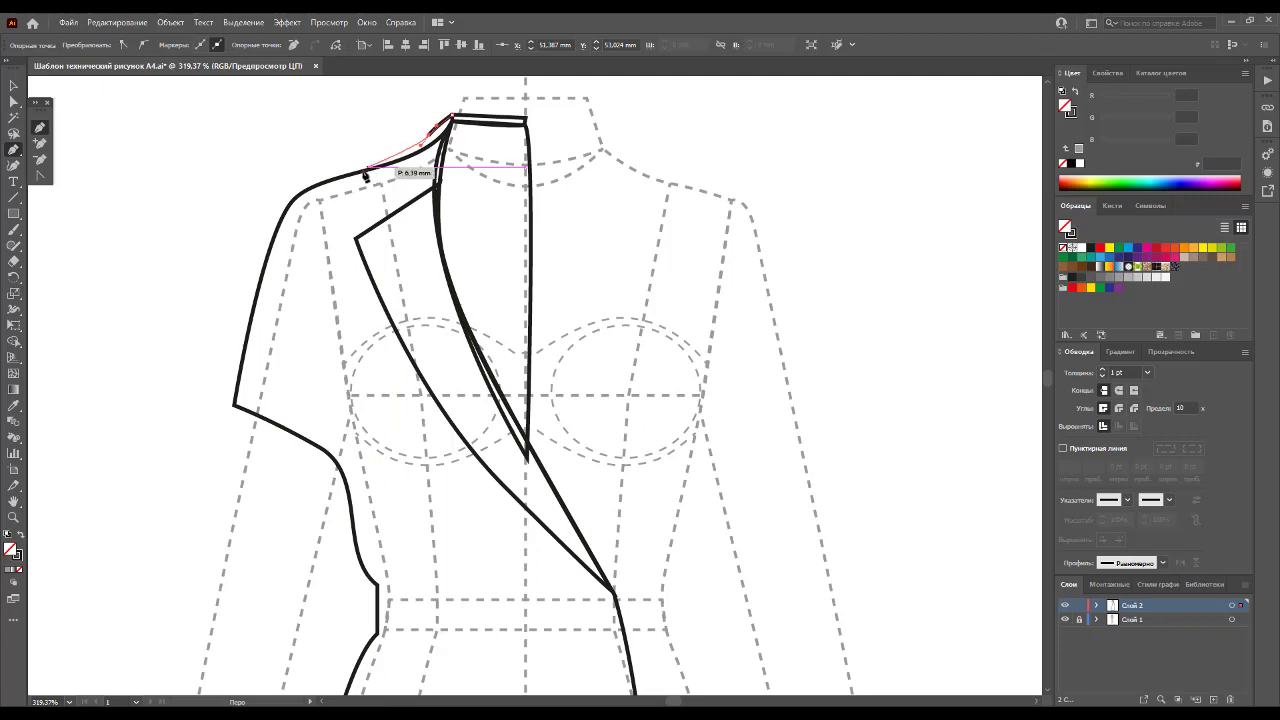
left_click_drag(366, 175, 392, 210)
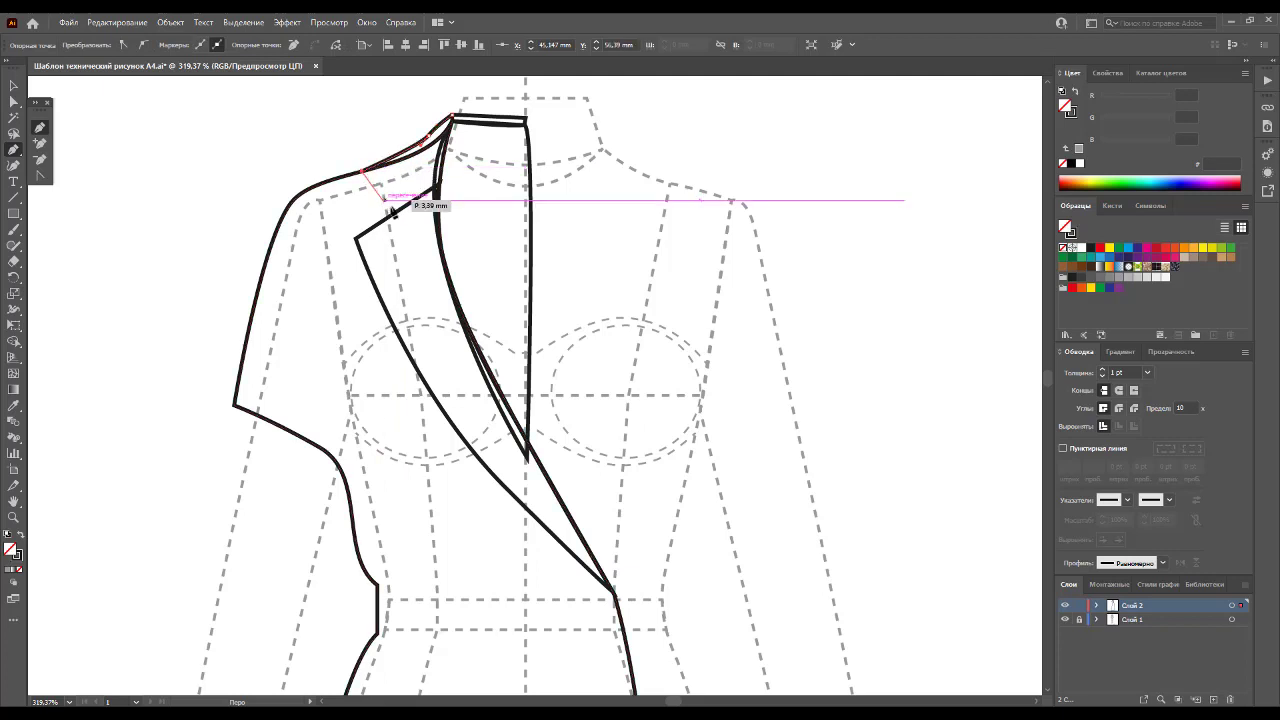
left_click(392, 210)
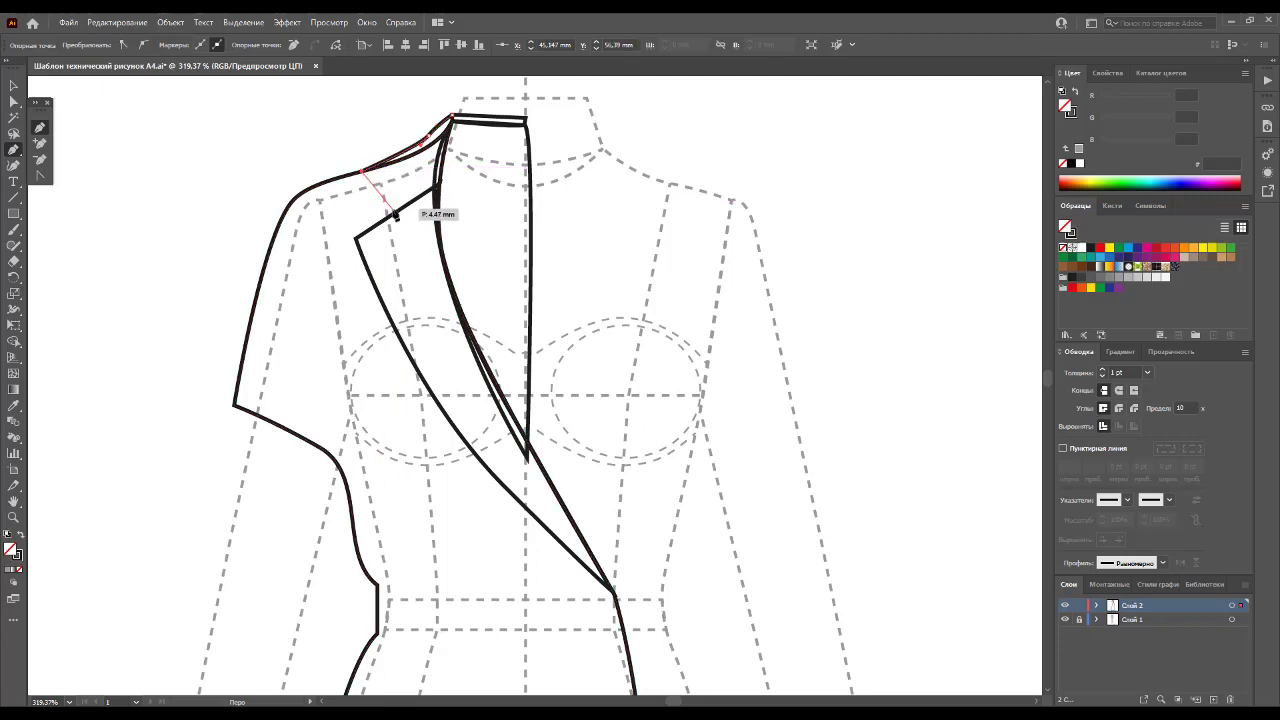
left_click(438, 185)
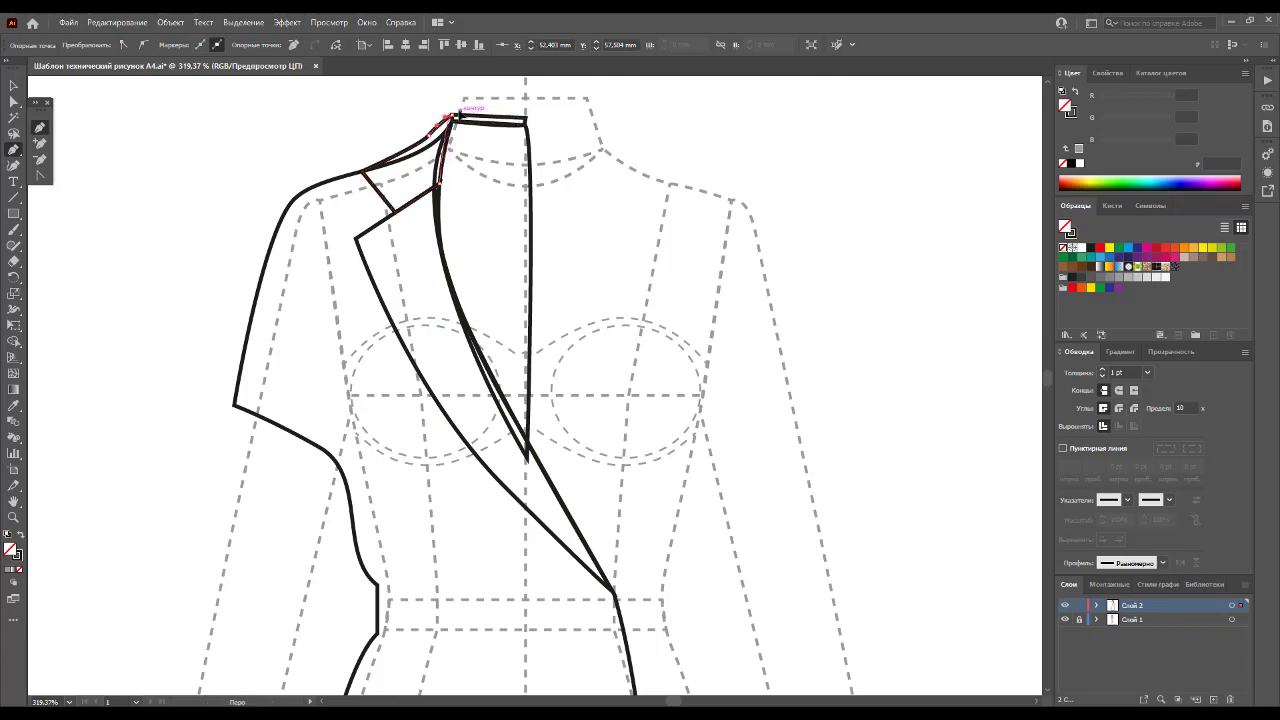
left_click(454, 113)
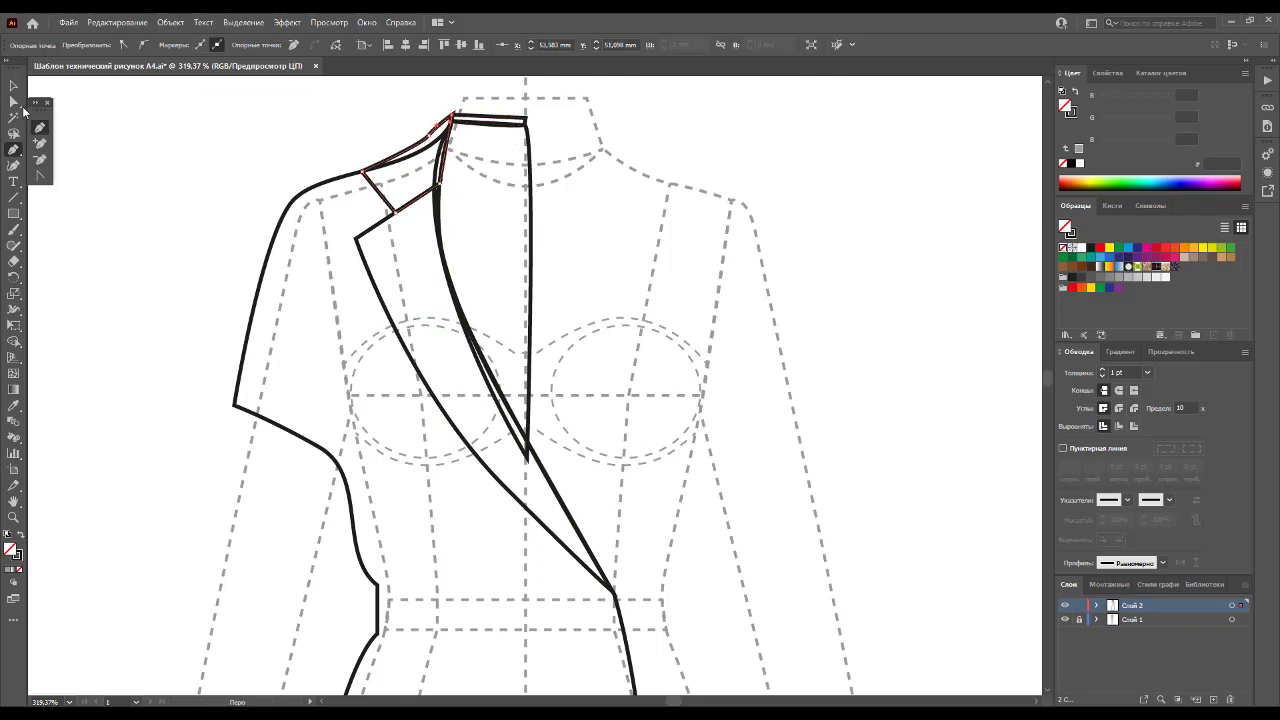
Step: Adjust the collar's top anchor and give its stroke Round Join
left_click(14, 102)
left_click(426, 138)
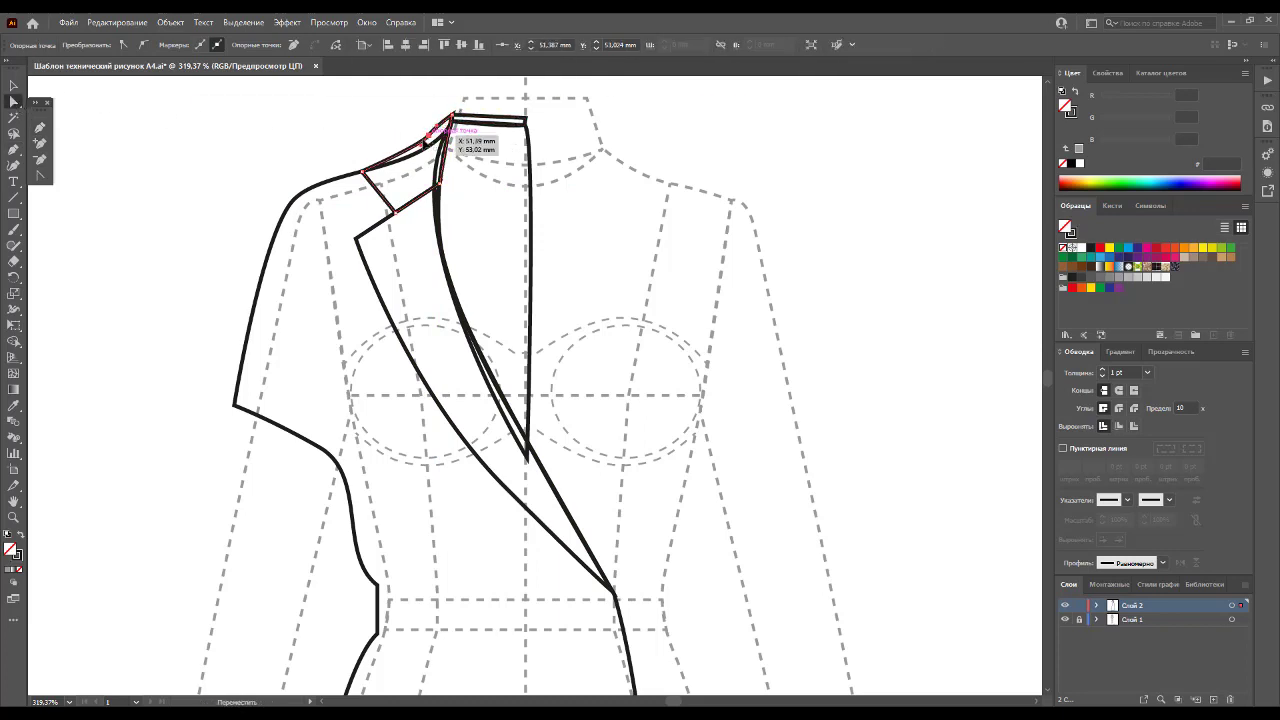
left_click_drag(432, 134, 441, 142)
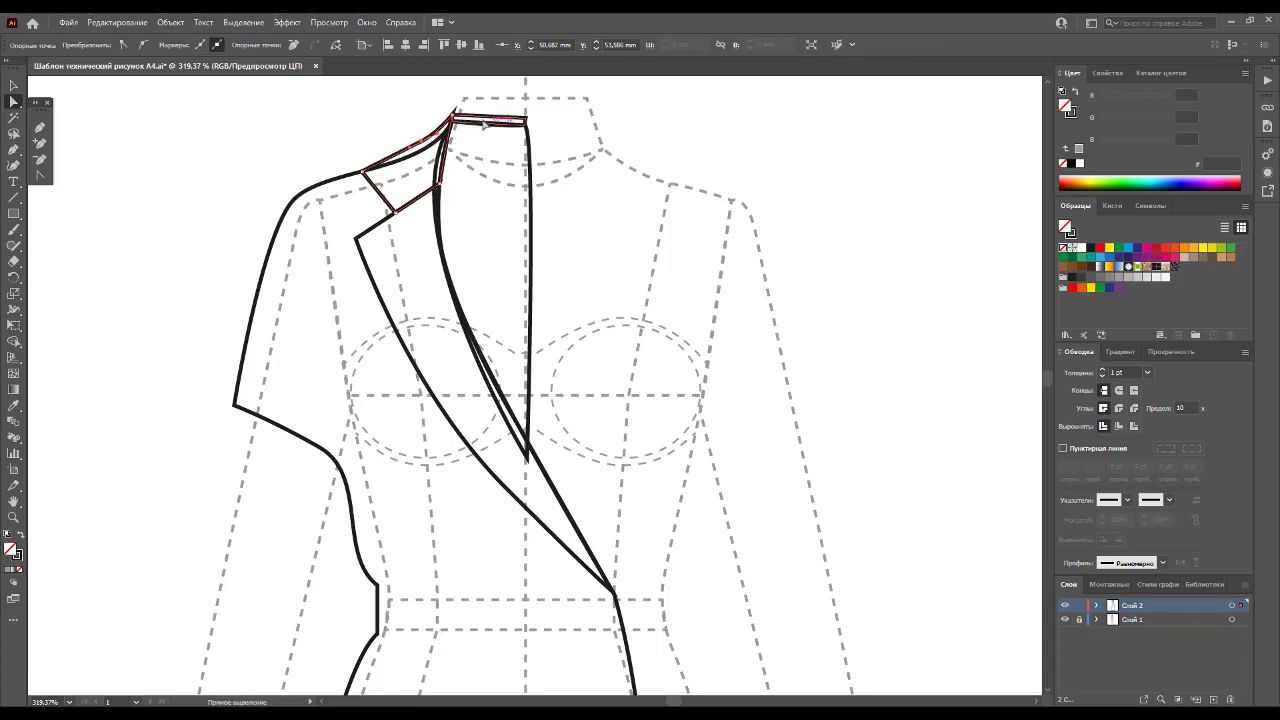
left_click(1119, 410)
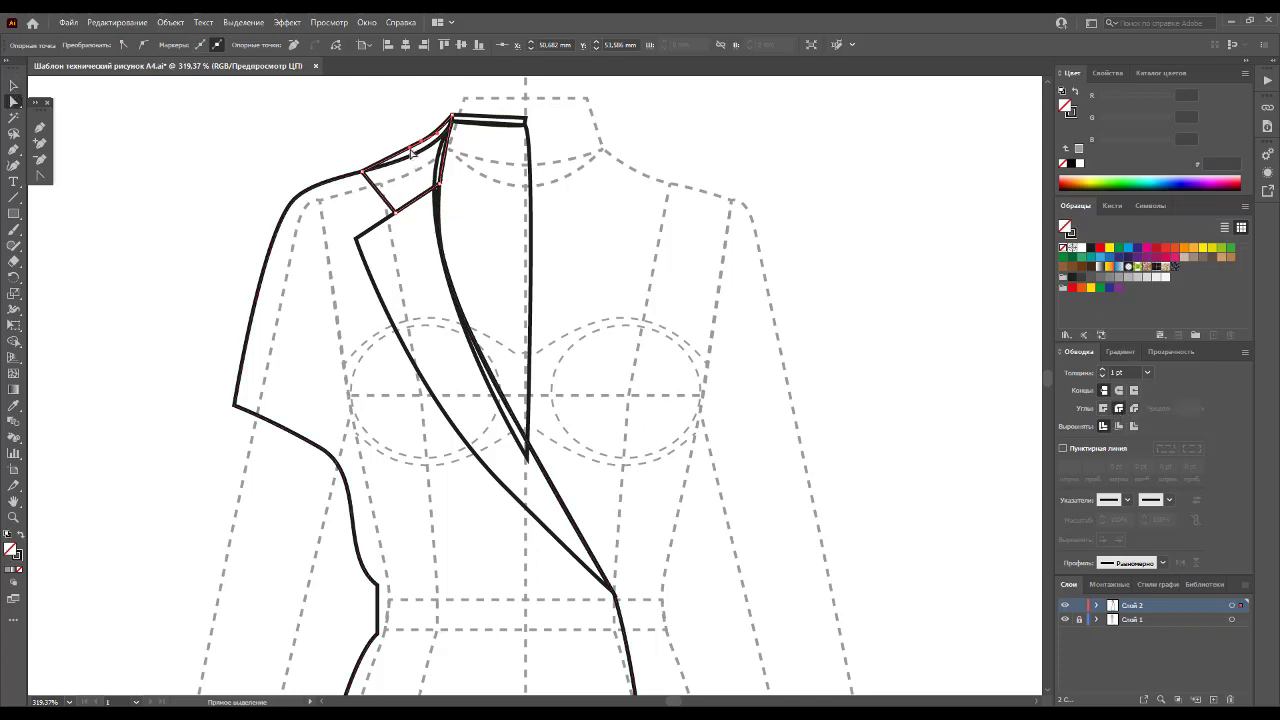
Step: Reposition the collar's outer corner anchor down and left
left_click(364, 171)
left_click_drag(364, 171, 360, 169)
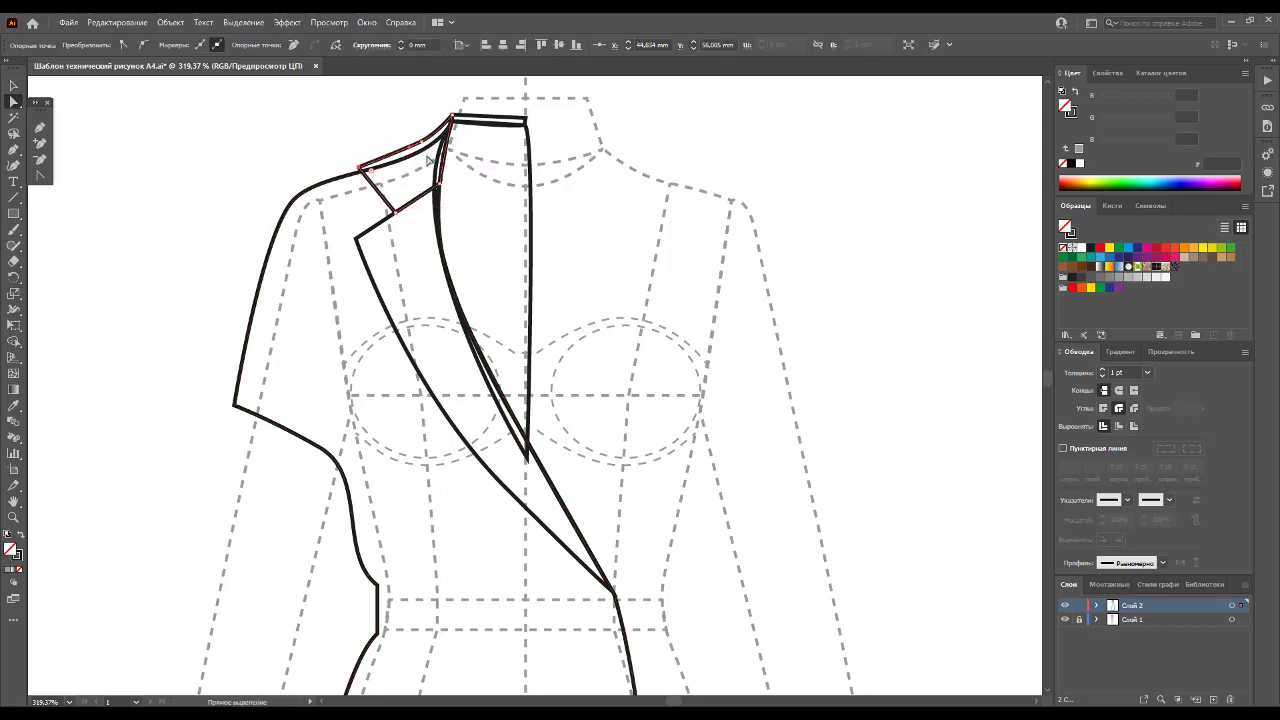
left_click(361, 166)
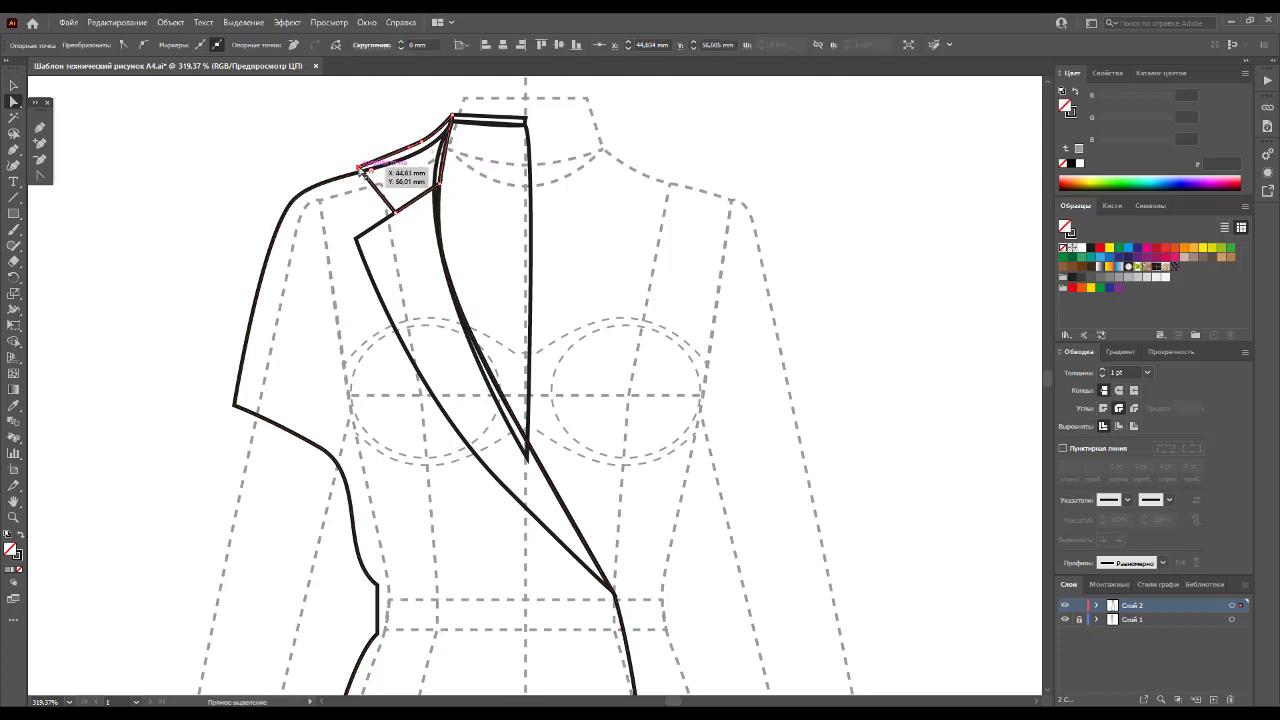
left_click_drag(358, 168, 352, 172)
left_click_drag(396, 212, 401, 207)
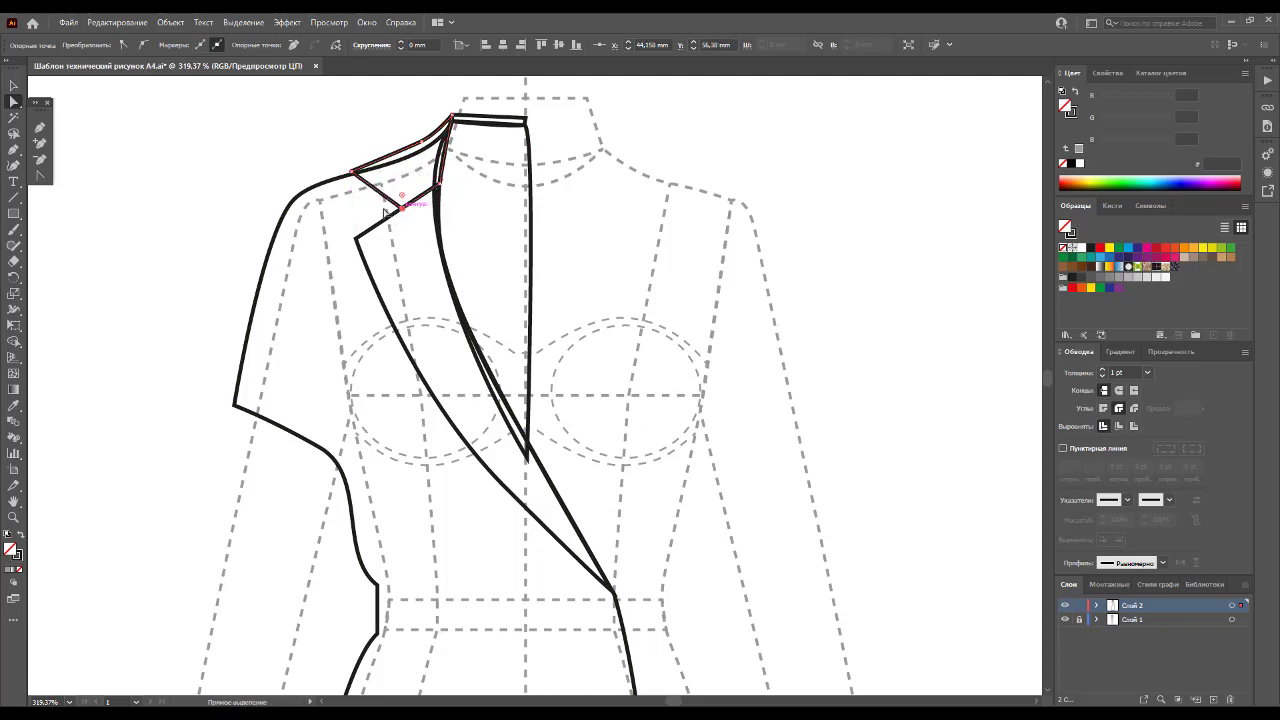
left_click(343, 157)
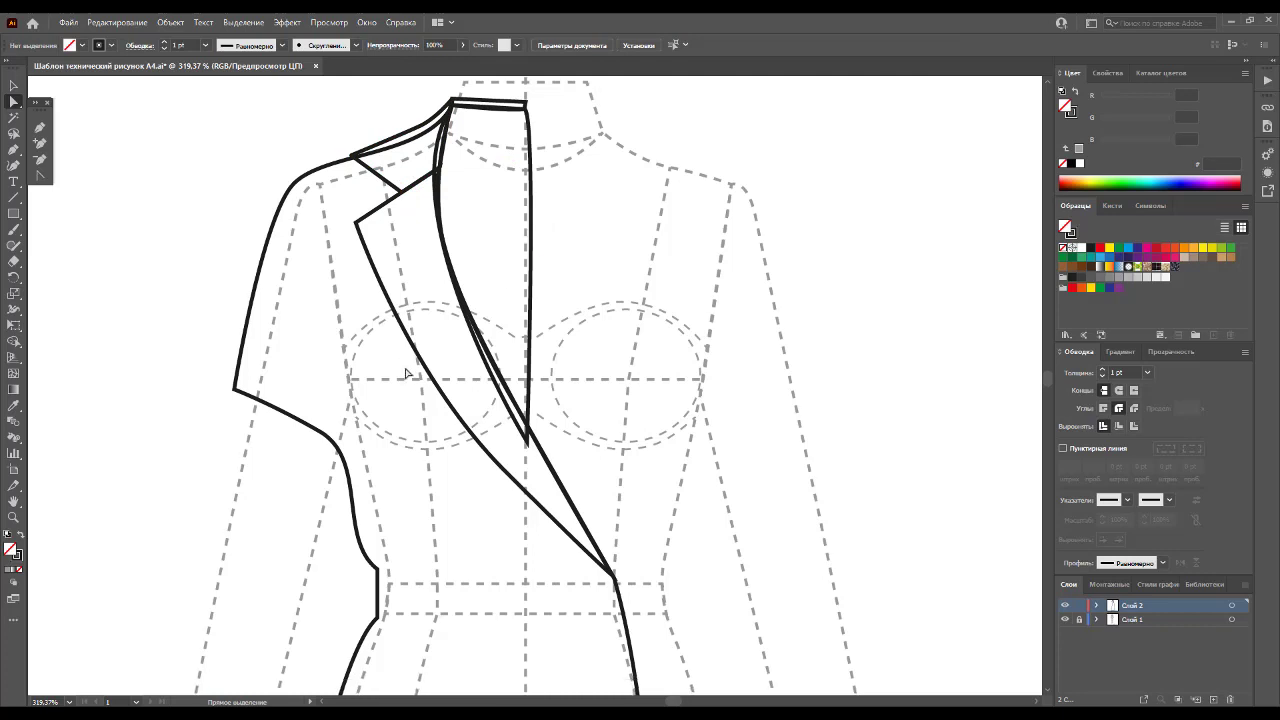
scroll(403, 357, "down", 5)
Step: Zoom out to the sleeve end and draw a closed four-corner cuff
key("z")
left_click(406, 406, "alt")
scroll(620, 366, "down", 1)
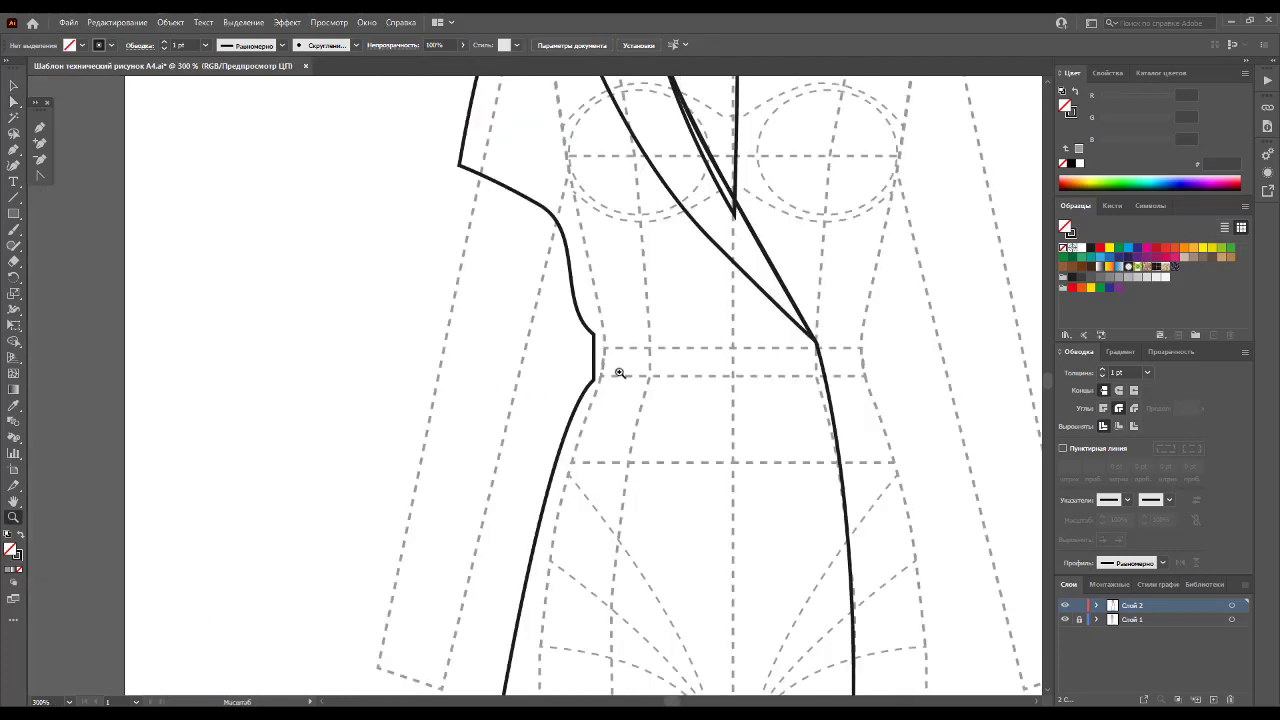
left_click(663, 379, "alt")
scroll(590, 373, "up", 1)
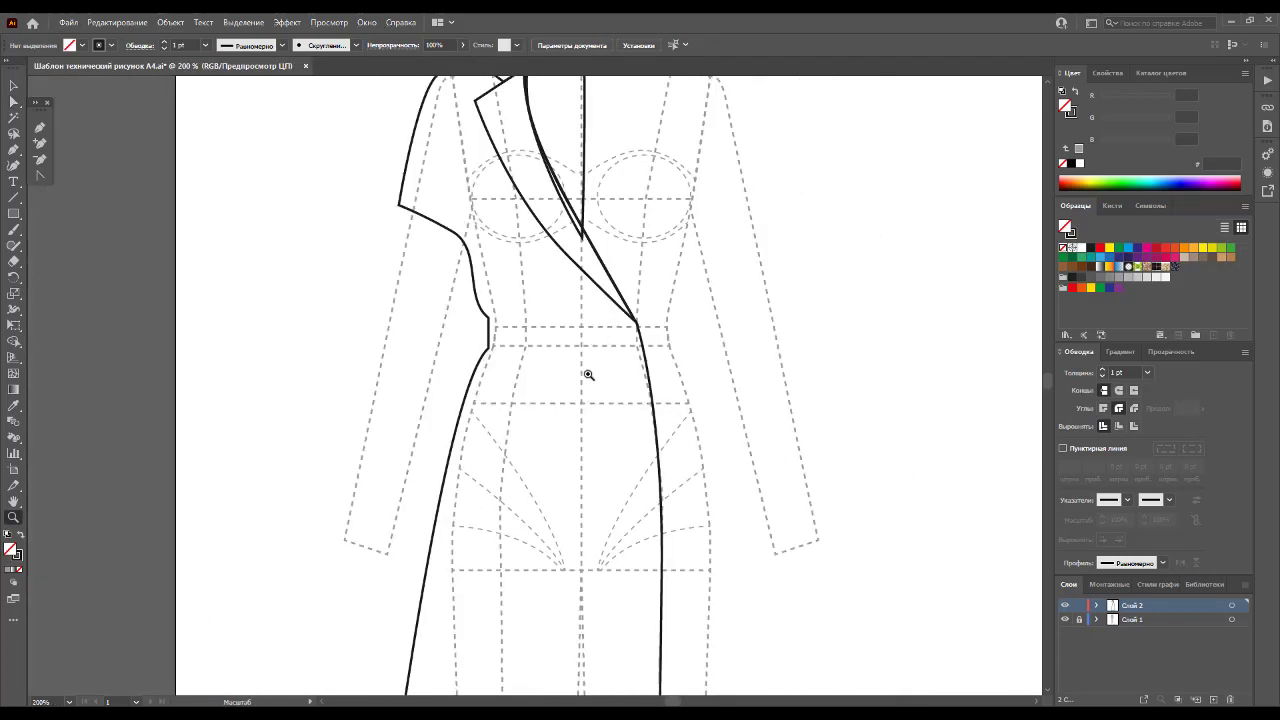
left_click(38, 130)
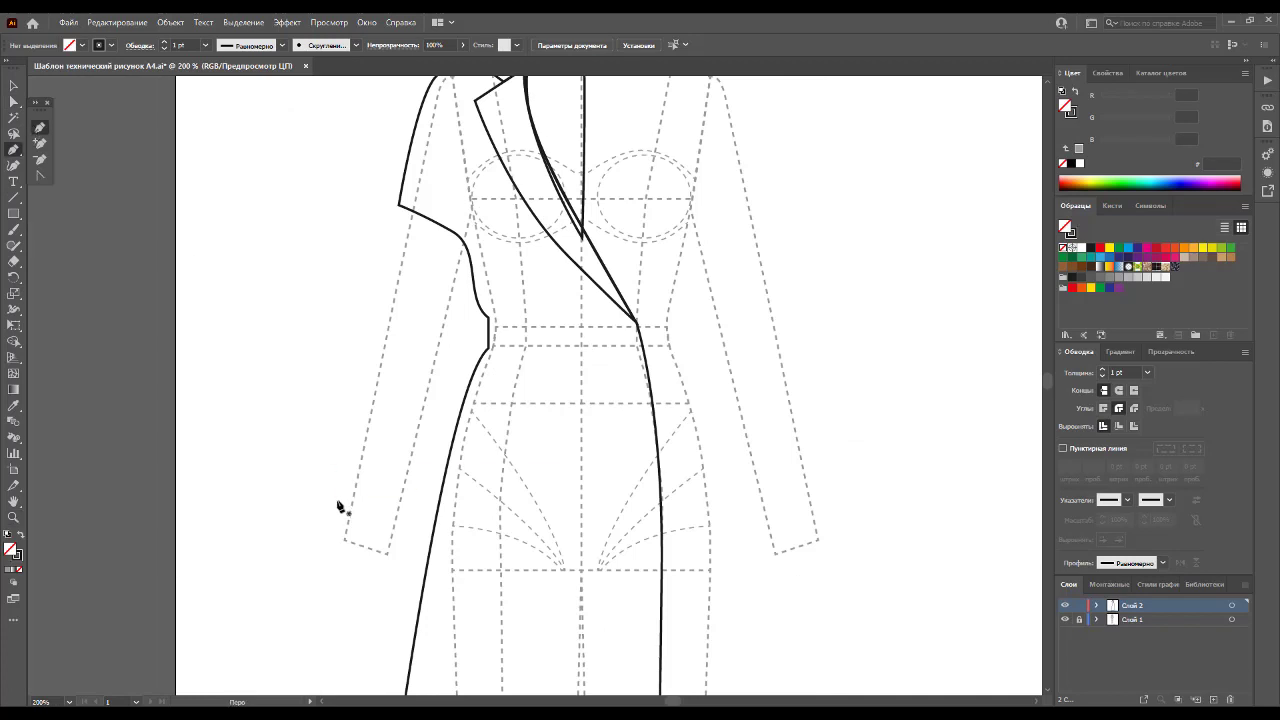
left_click(349, 515)
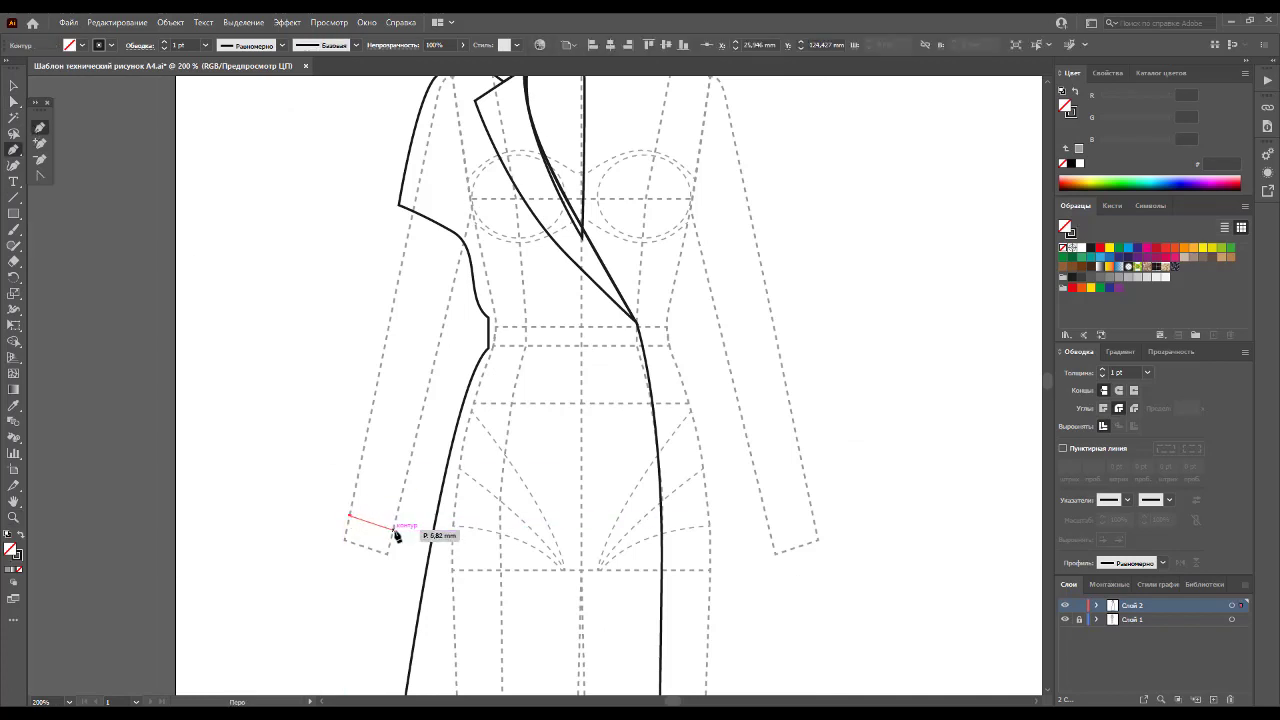
left_click(393, 527)
left_click(388, 554)
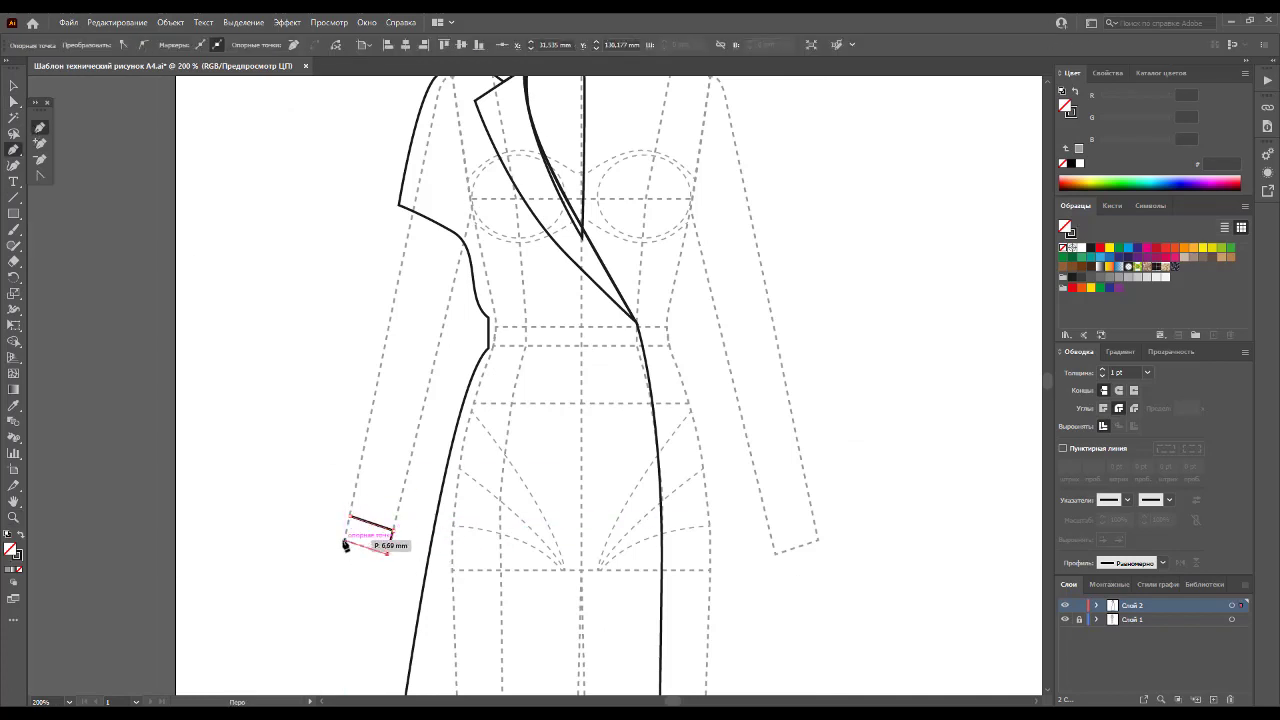
left_click(344, 541)
left_click(349, 515)
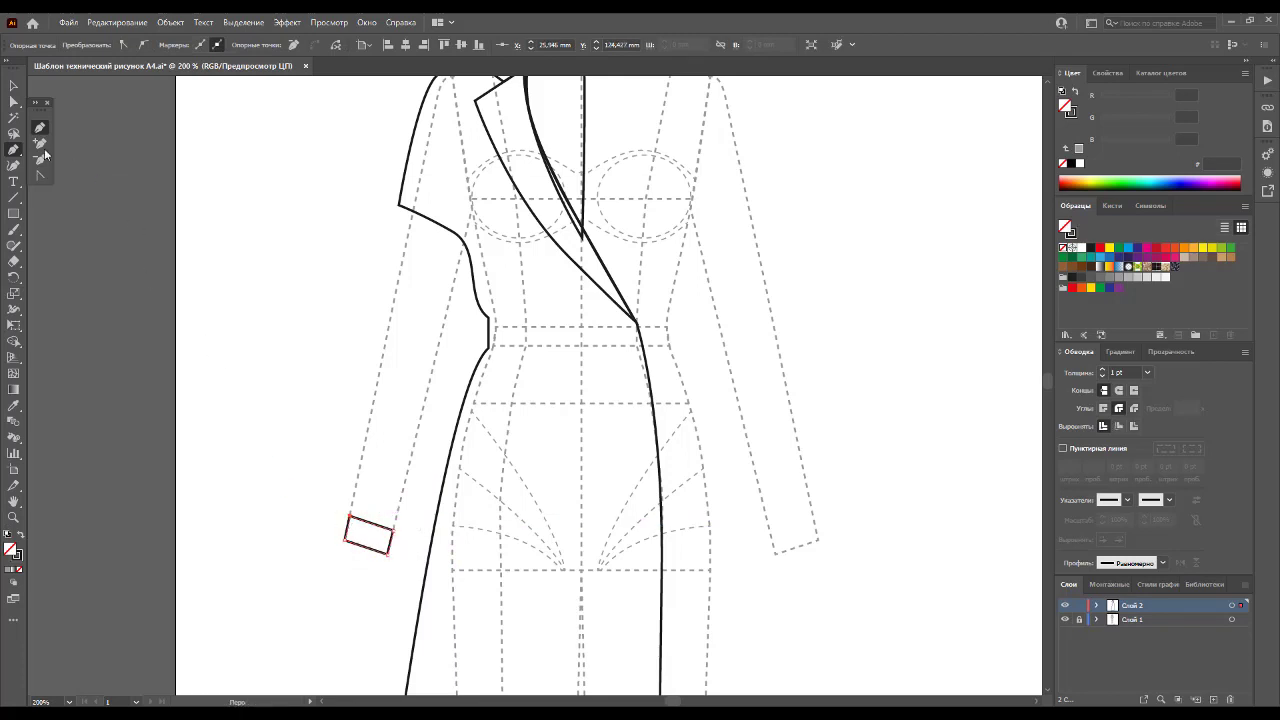
left_click(8, 88)
Step: Pen the sleeve from a shoulder cap down to a puffed bottom at the cuff and back up the seam
left_click(230, 240)
left_click(40, 128)
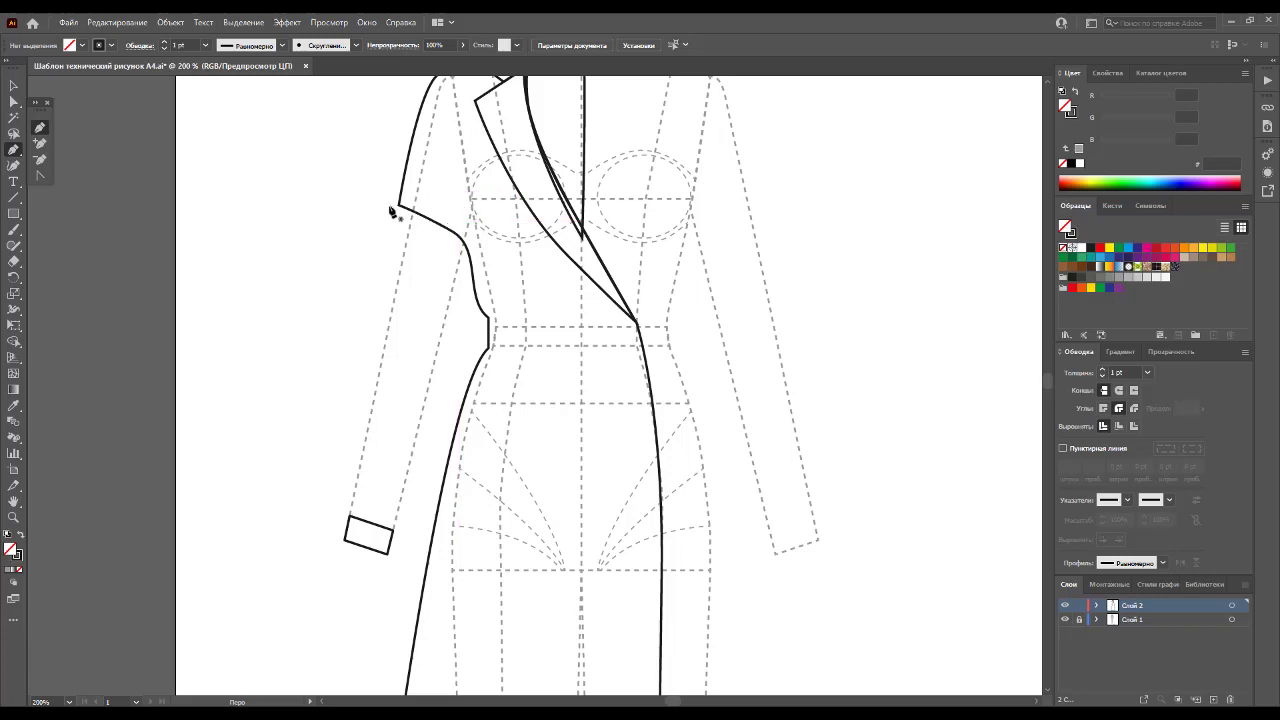
left_click_drag(399, 207, 380, 211)
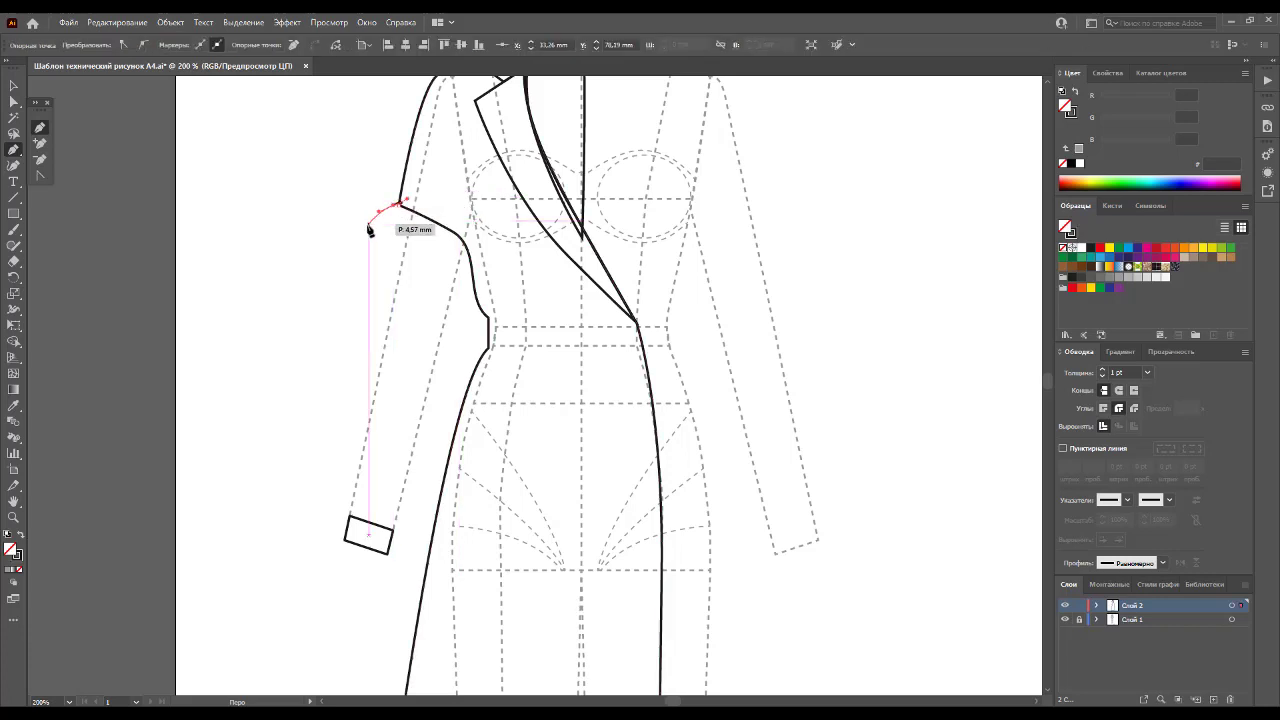
left_click(360, 262)
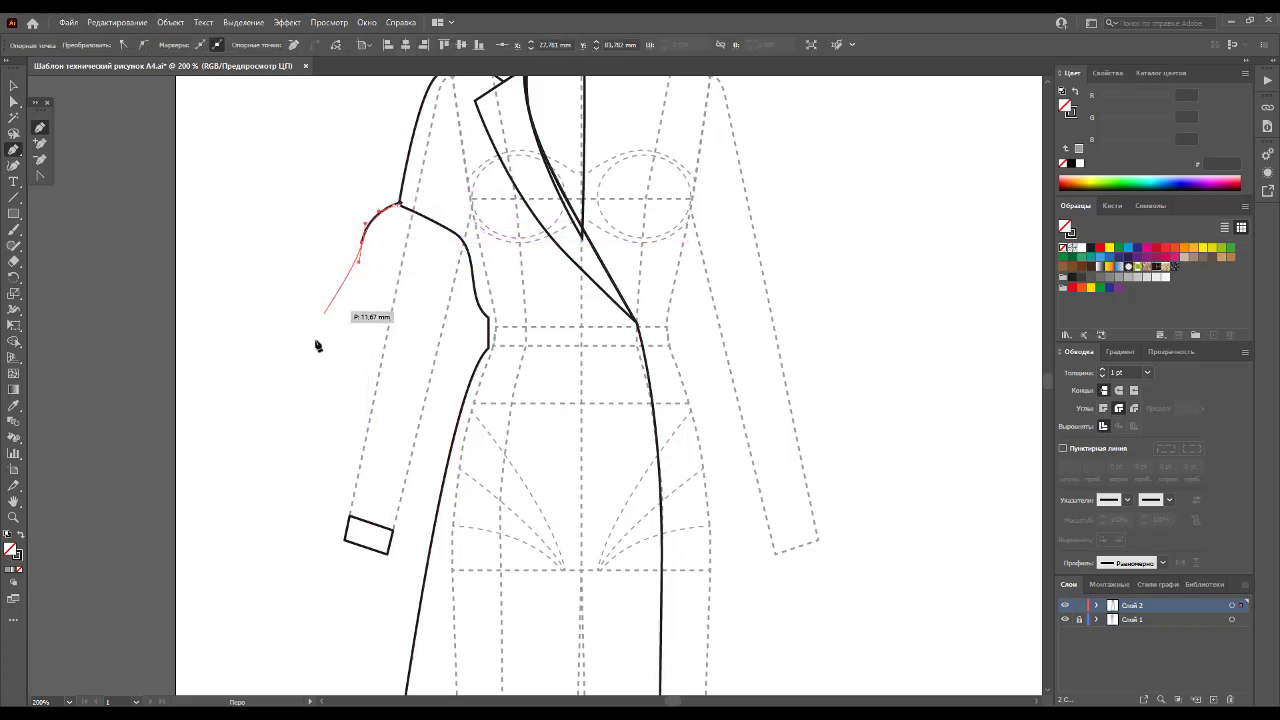
left_click(302, 453)
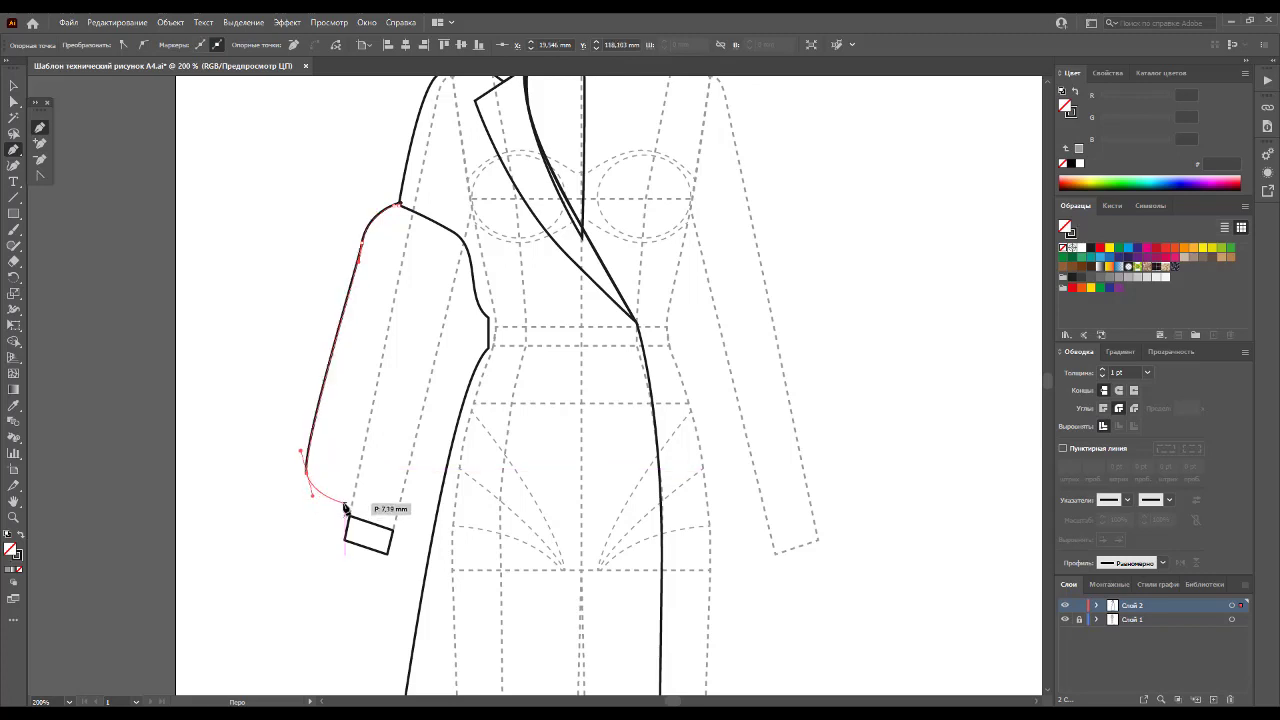
key("ctrl+z")
left_click_drag(325, 494, 349, 512)
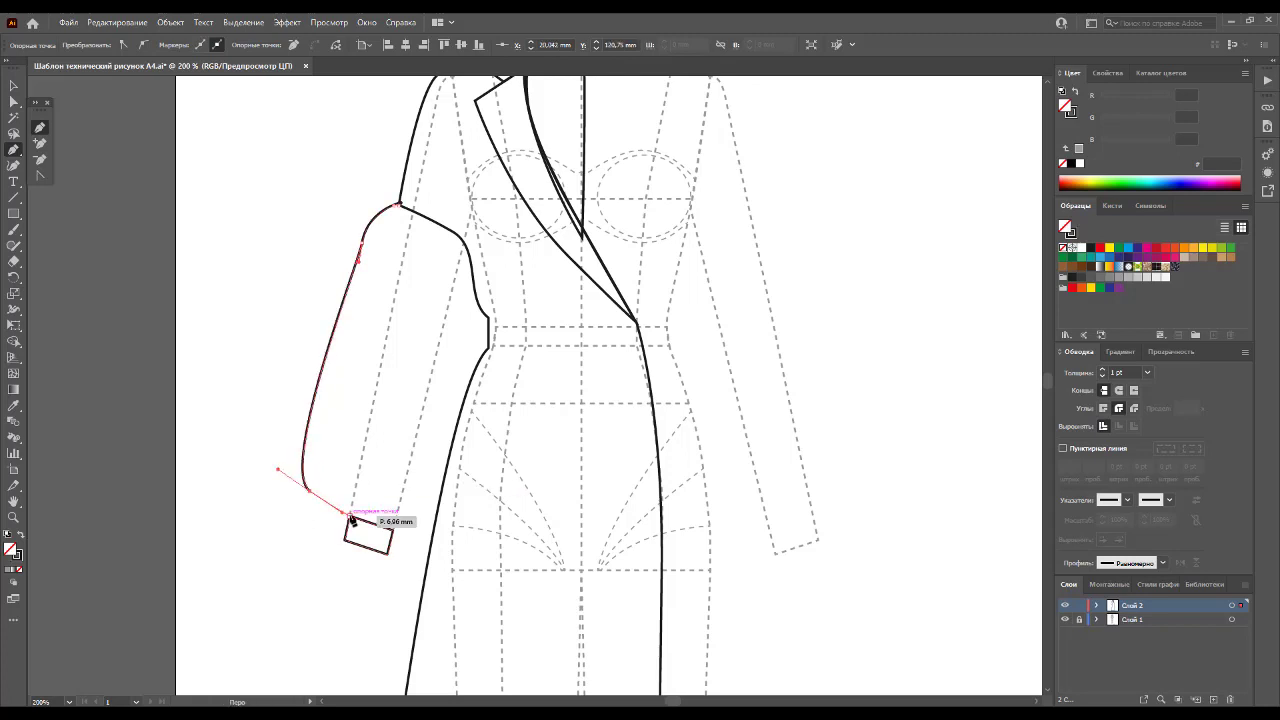
left_click(350, 514)
left_click(392, 527)
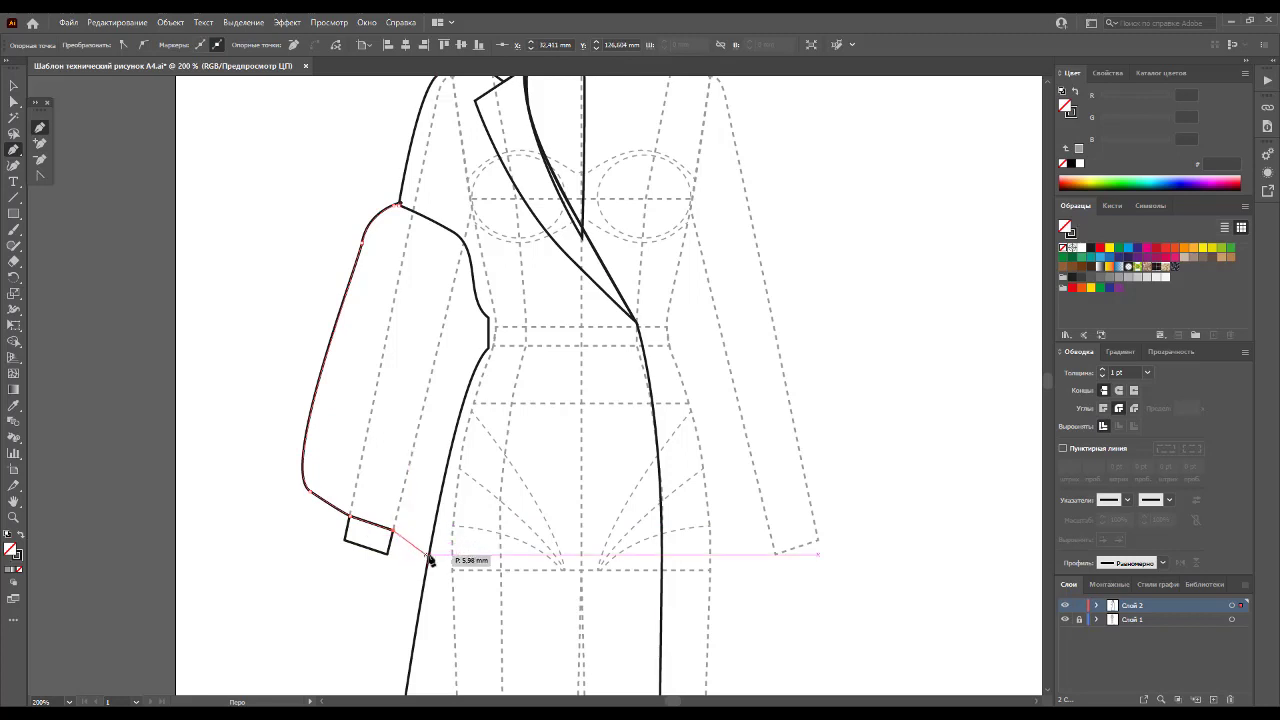
left_click_drag(412, 535, 420, 527)
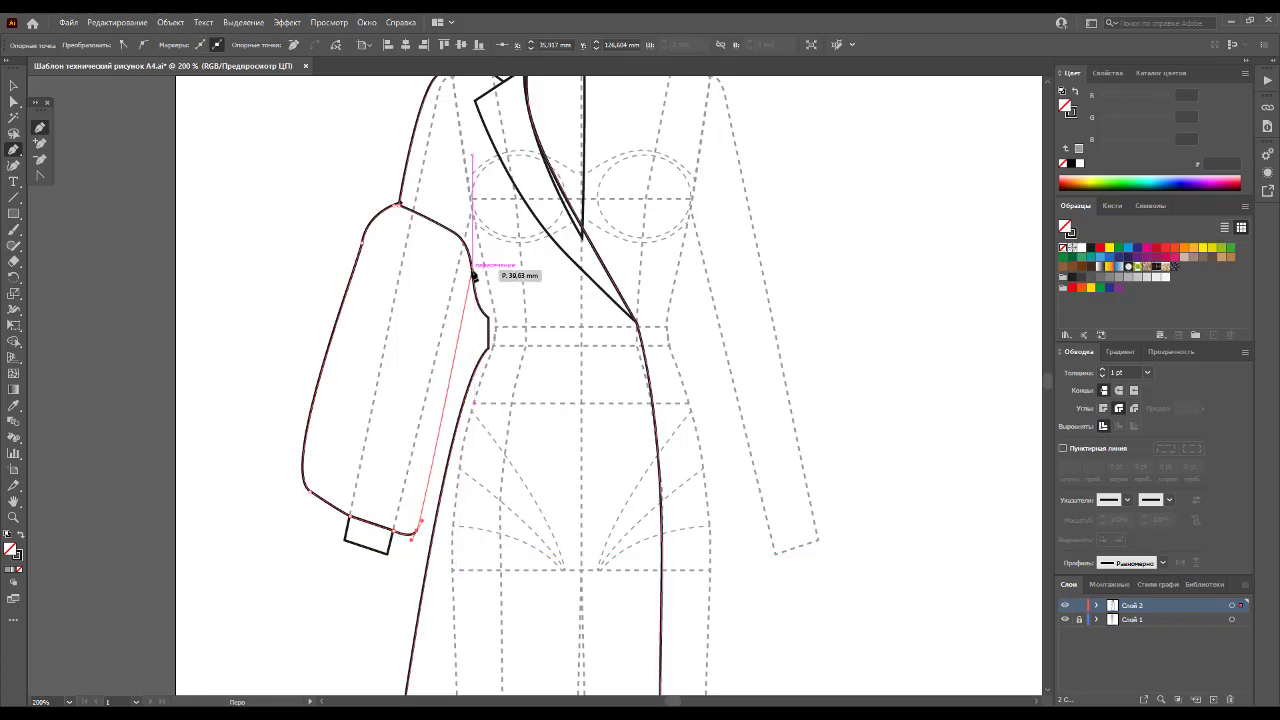
left_click_drag(471, 272, 452, 232)
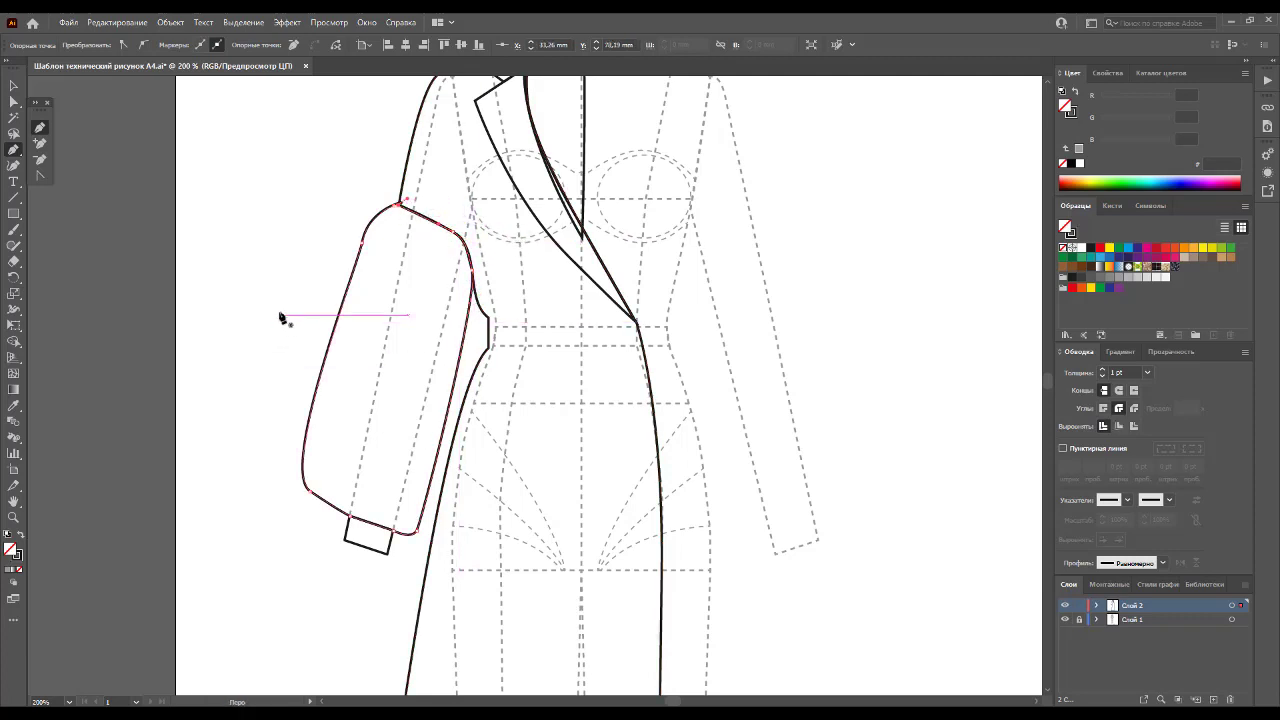
Step: Reshape the sleeve's lower curve and bulge its left edge outward
left_click(13, 101)
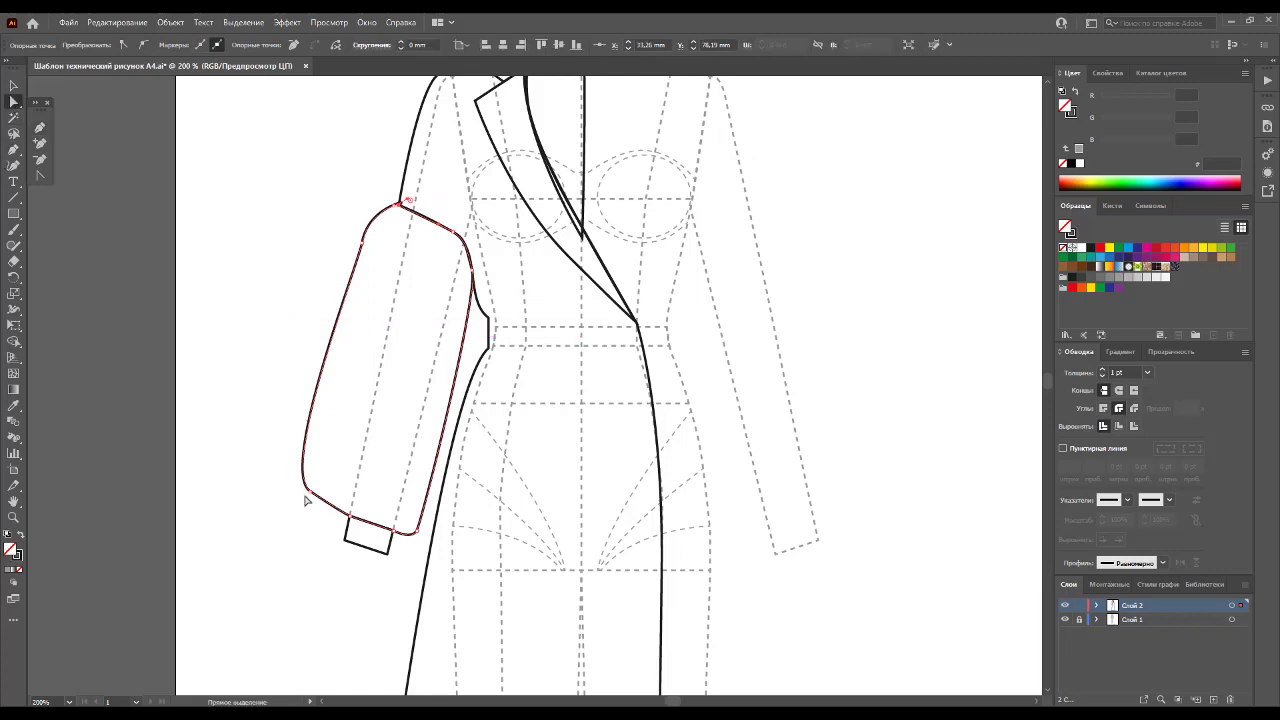
left_click_drag(306, 494, 320, 512)
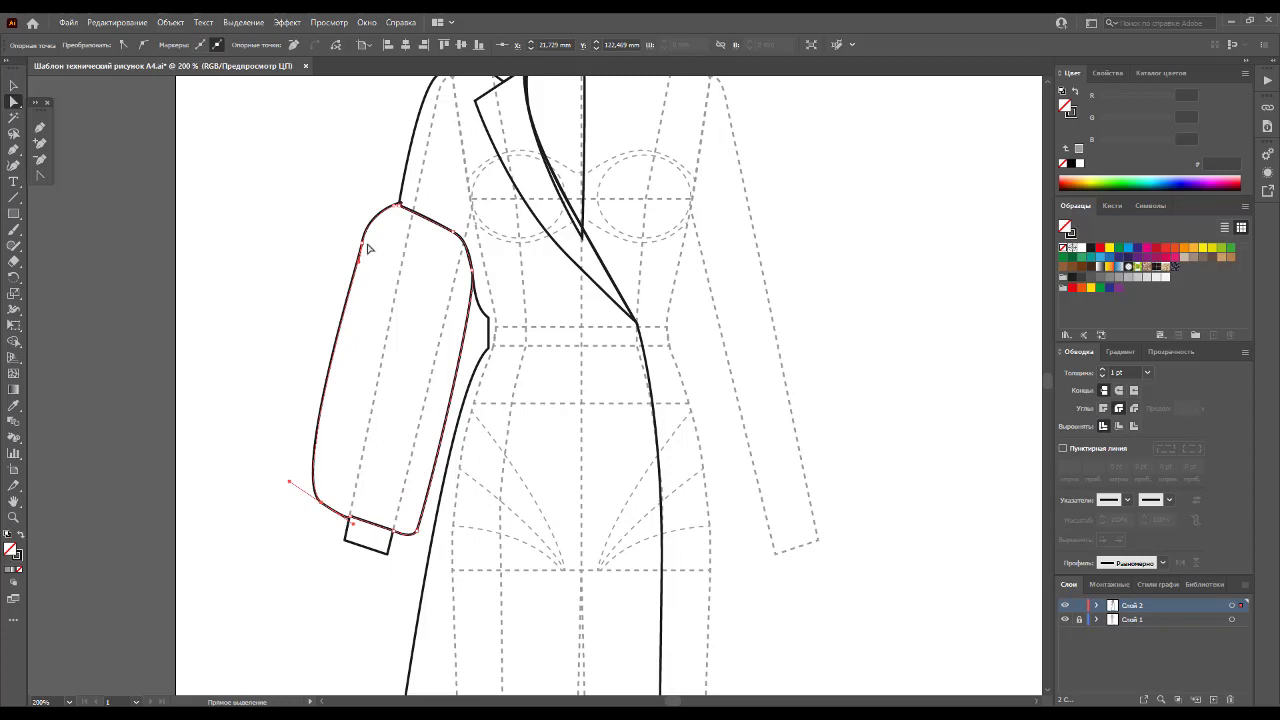
left_click_drag(367, 245, 366, 262)
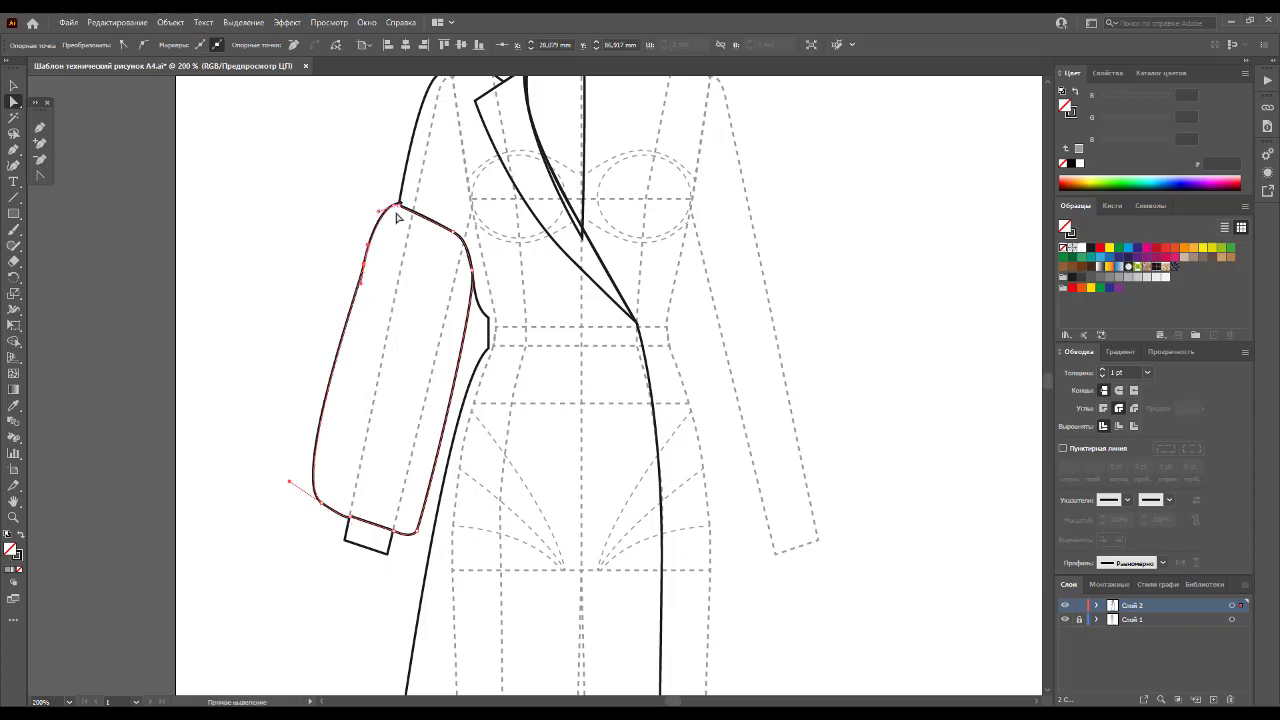
Step: Adjust the sleeve's top anchor and pull its left curve outward for a smoother outline
left_click(40, 160)
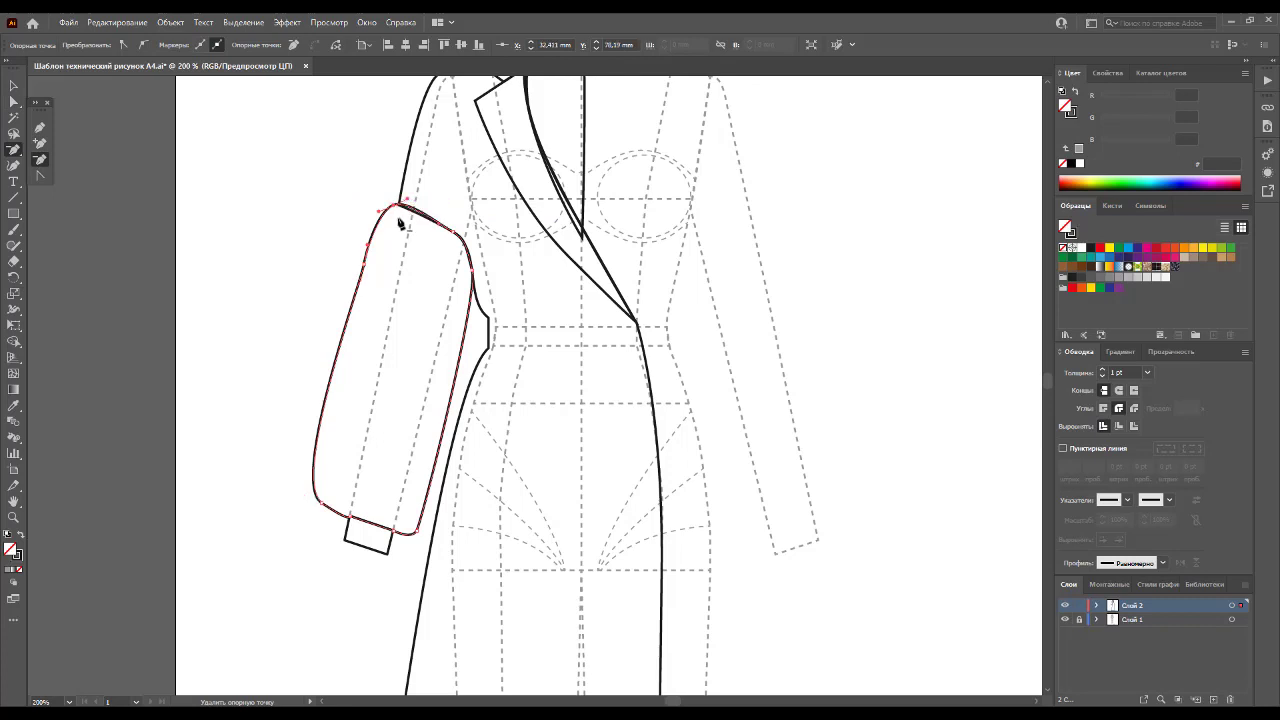
left_click(12, 102)
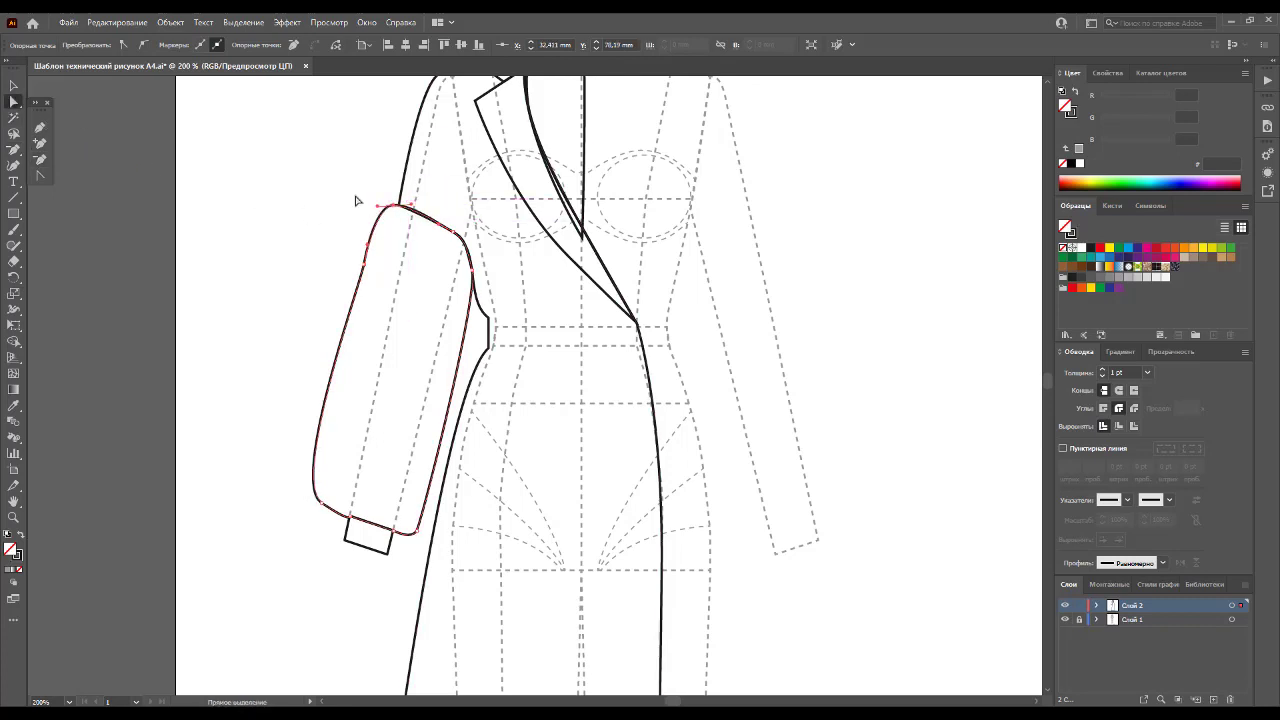
left_click(397, 209)
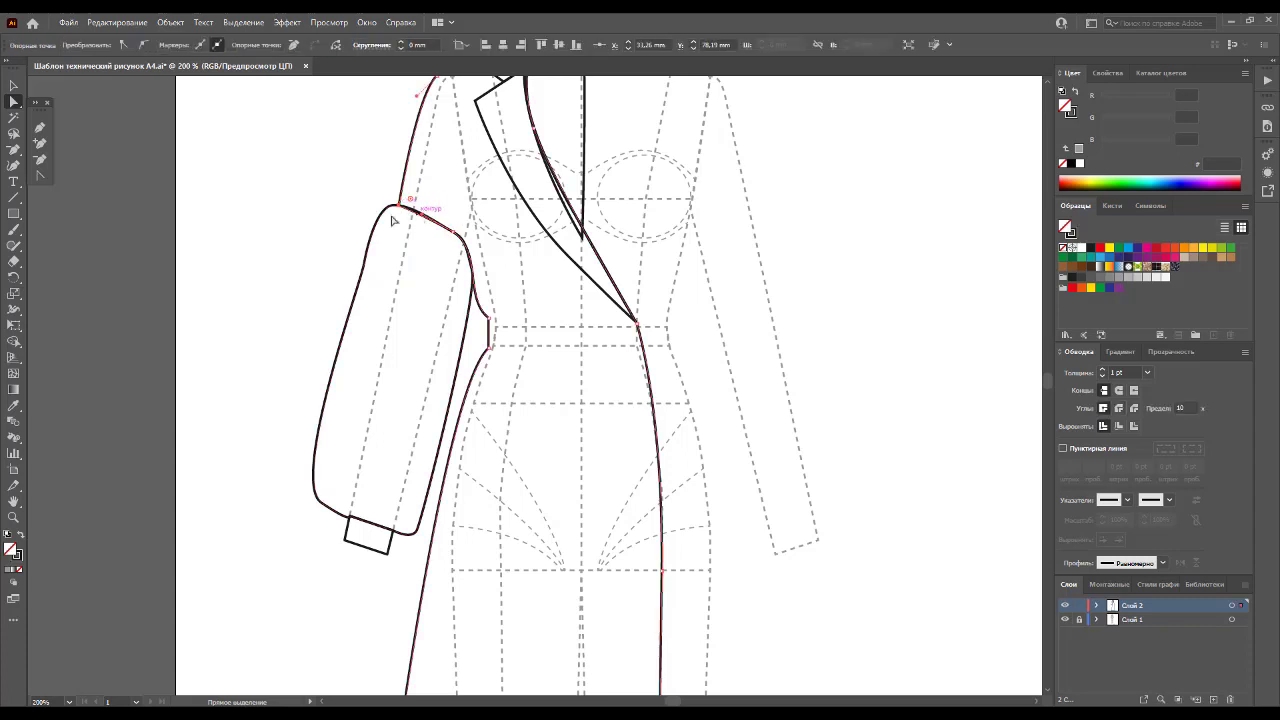
left_click(399, 209)
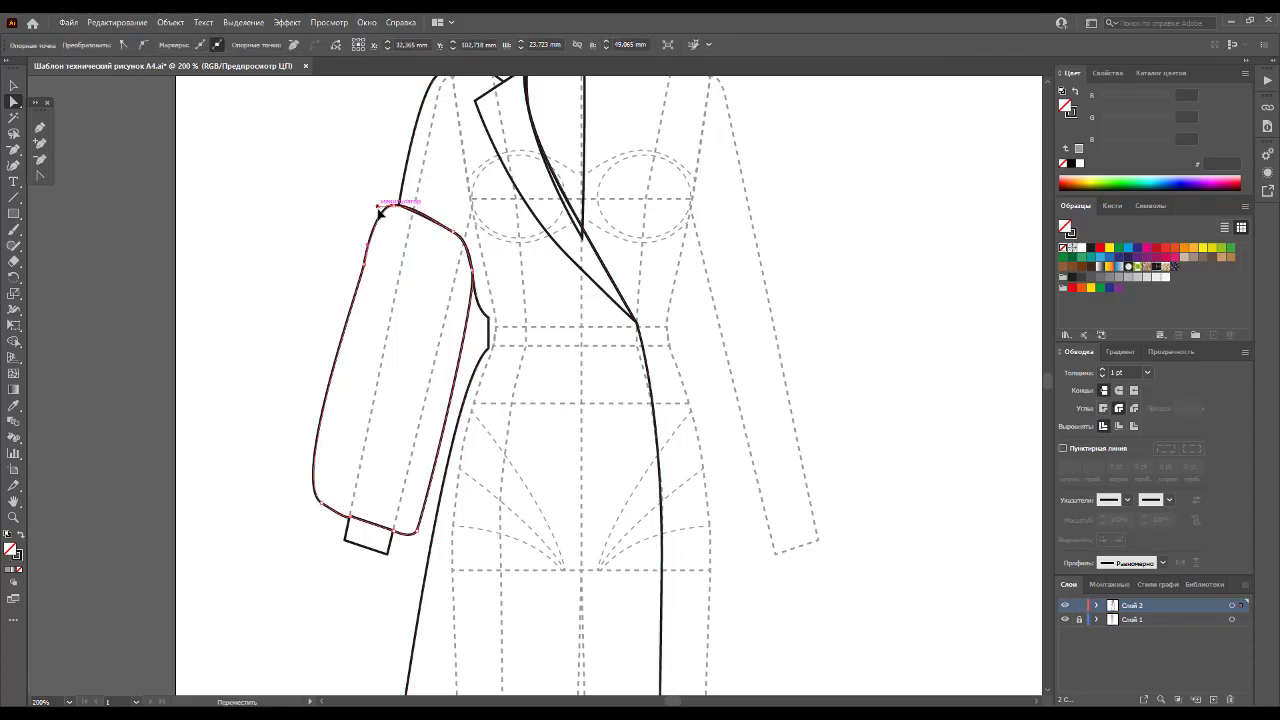
left_click_drag(378, 216, 377, 213)
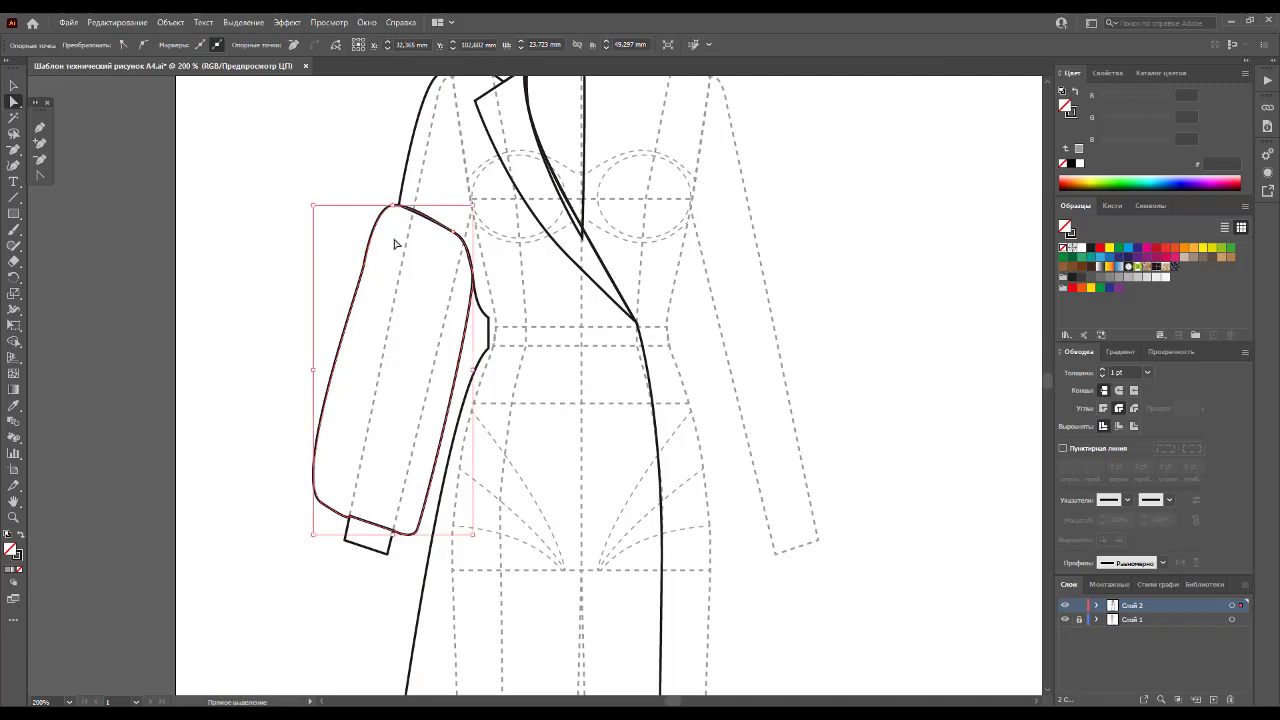
left_click_drag(366, 272, 350, 300)
left_click_drag(380, 210, 386, 208)
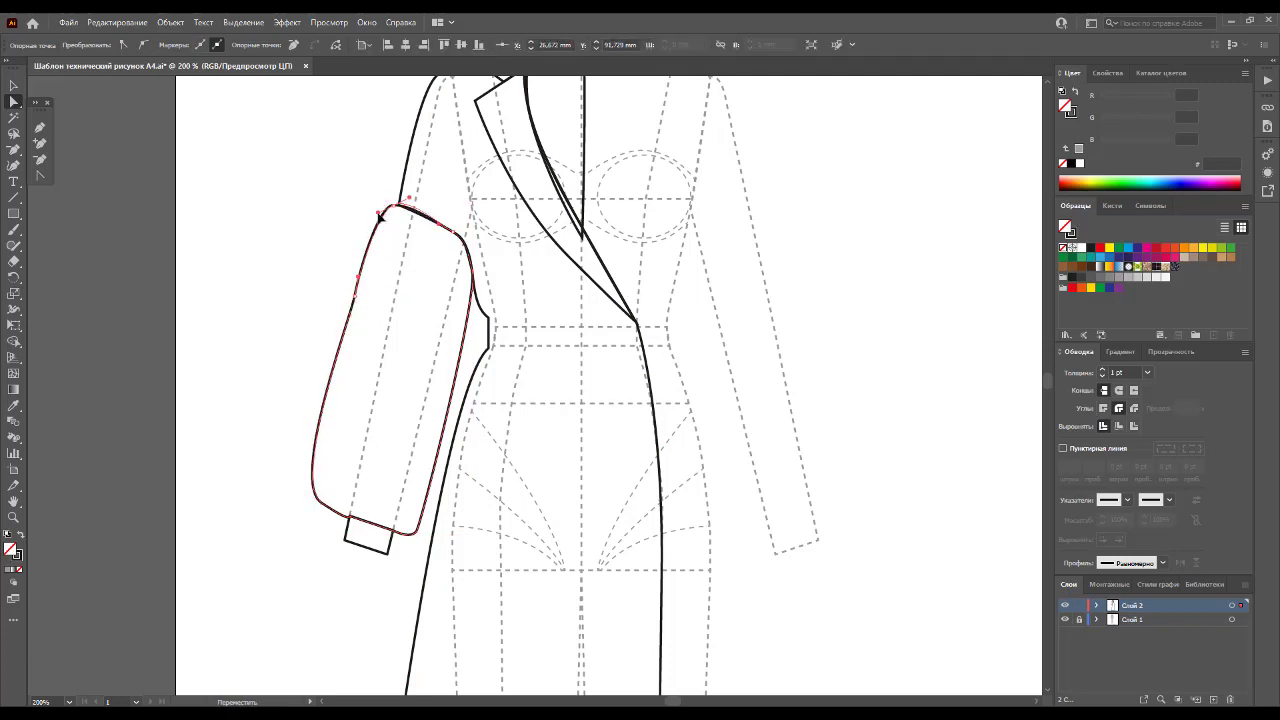
Step: Nudge the sleeve's lower anchor right and up so its curve meets the cuff
left_click(289, 234)
left_click_drag(330, 521, 330, 521)
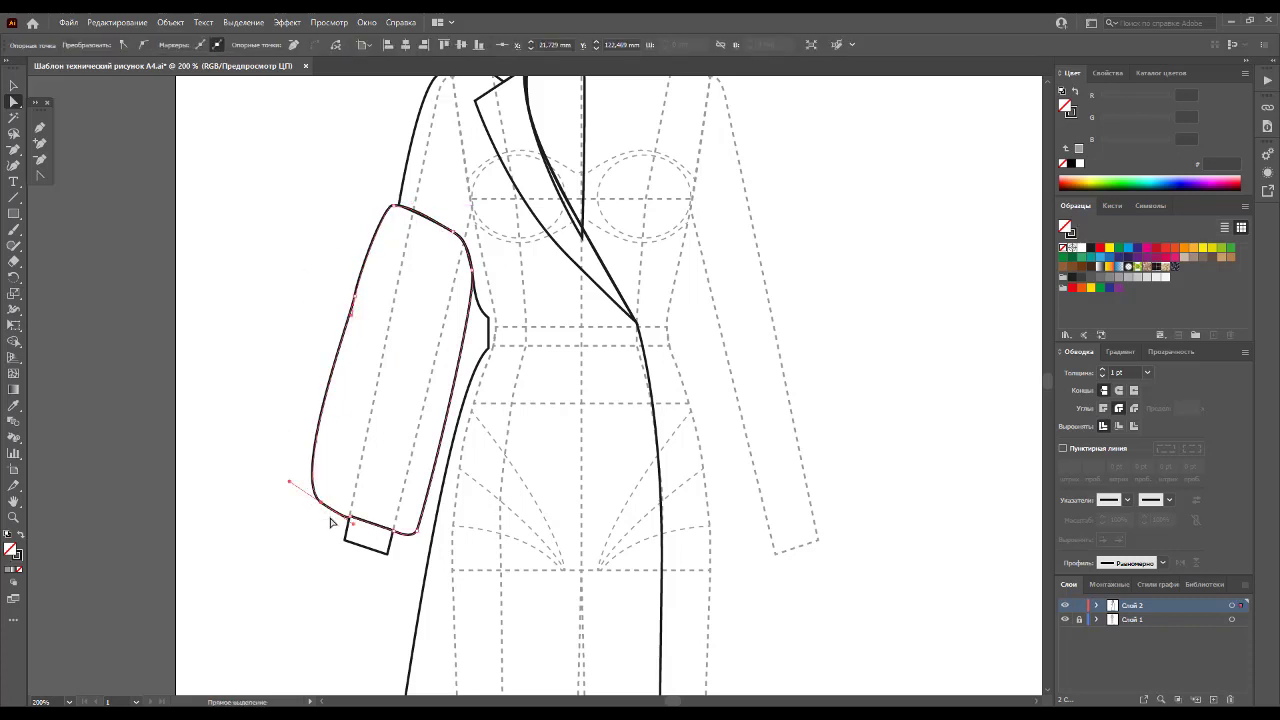
key("Right")
key("Right")
key("Right")
key("Right")
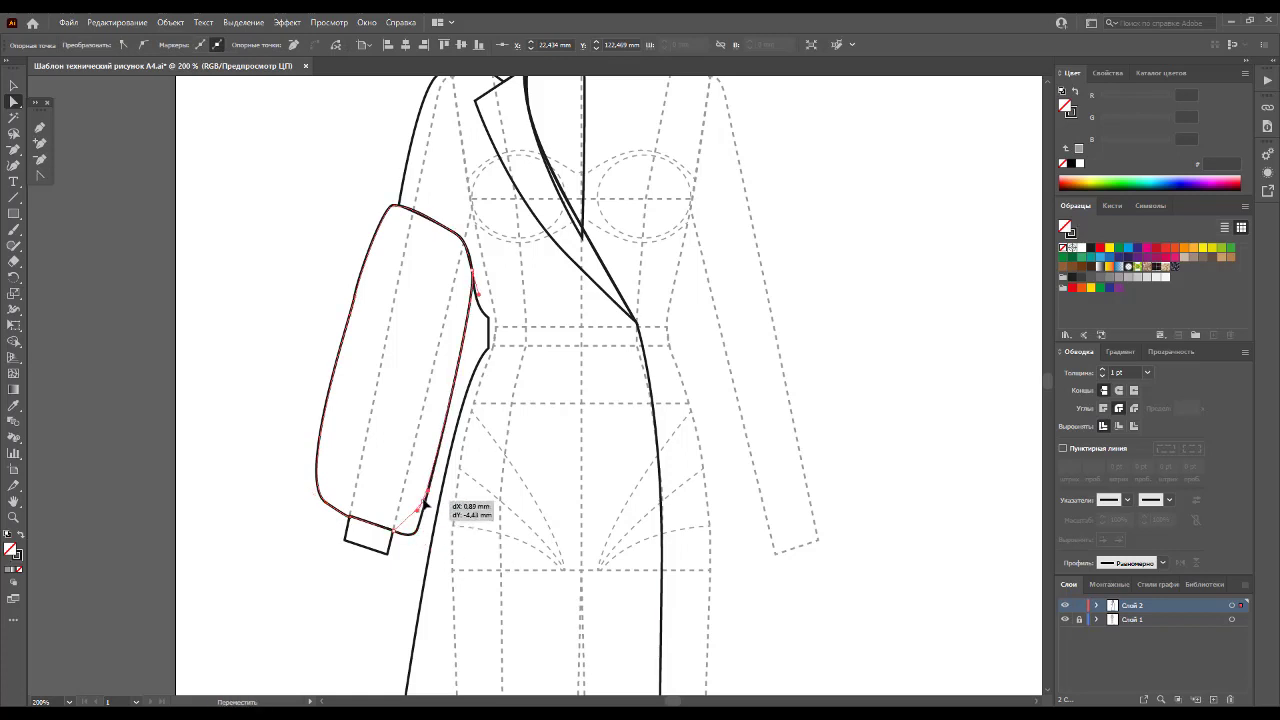
left_click_drag(415, 537, 428, 516)
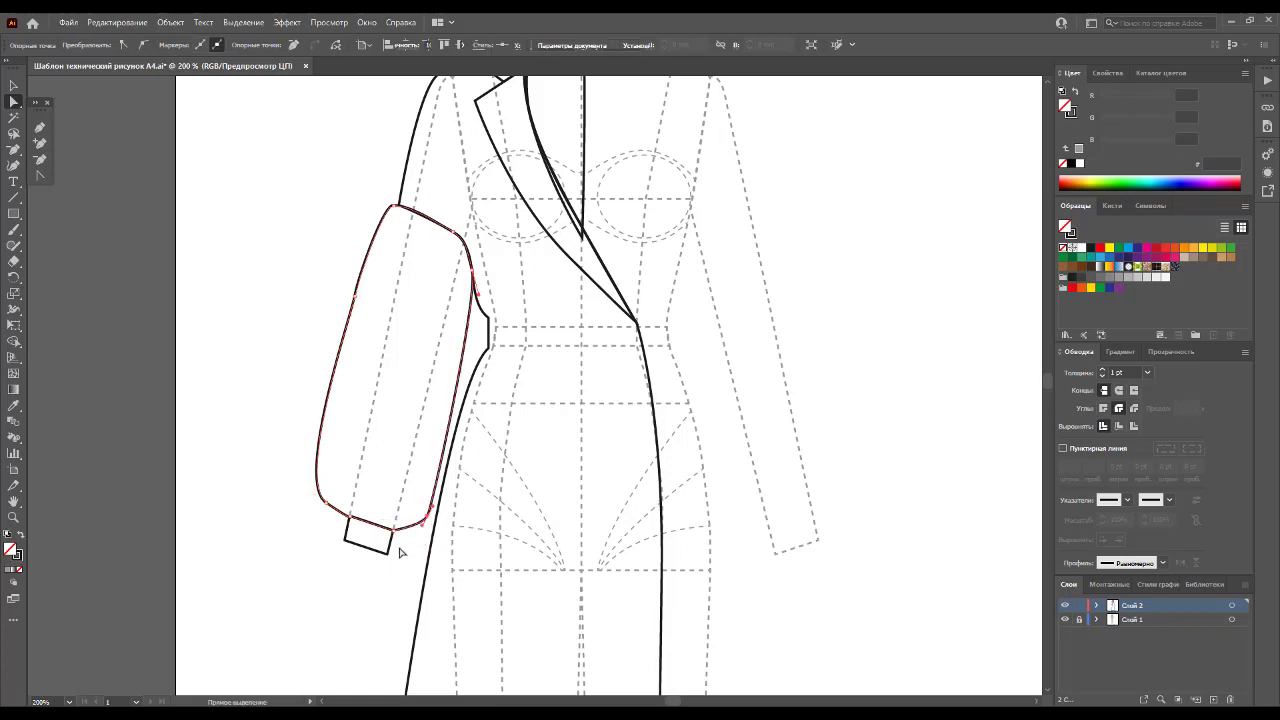
left_click(372, 572)
Step: Draw a thin straight fold wedge from below the lapel down toward the waist
scroll(568, 445, "up", 1)
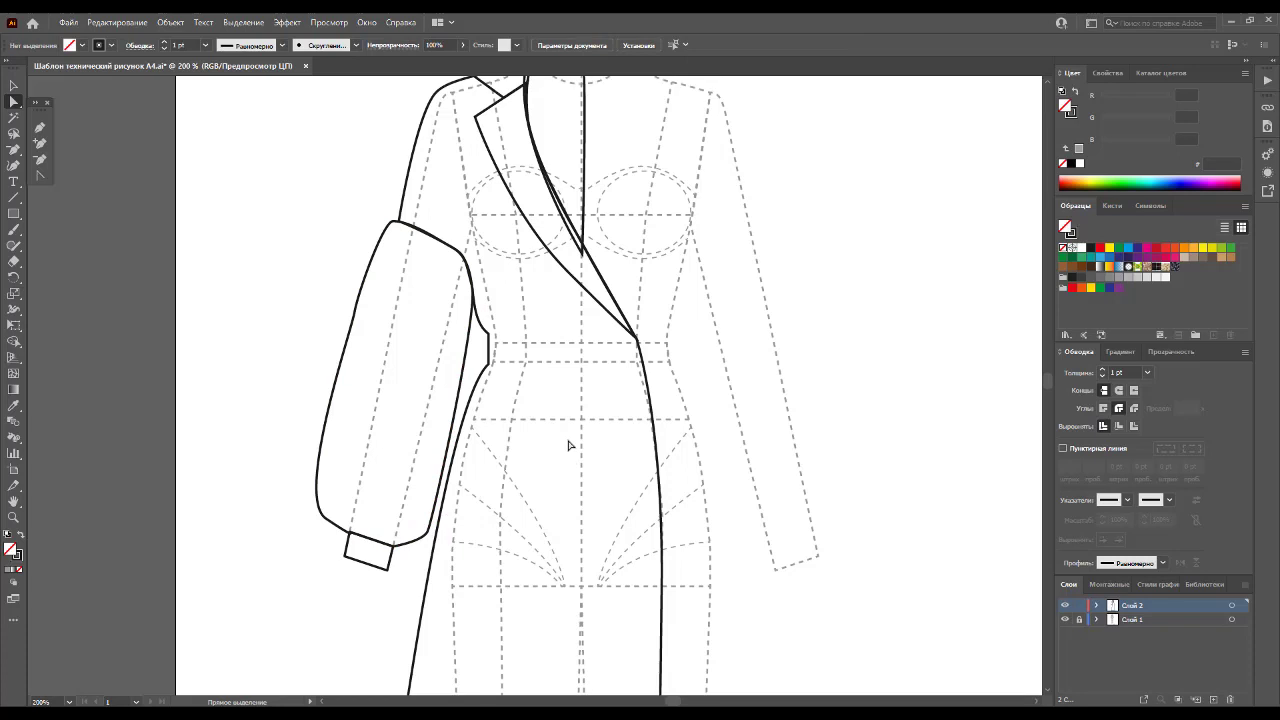
left_click(40, 130)
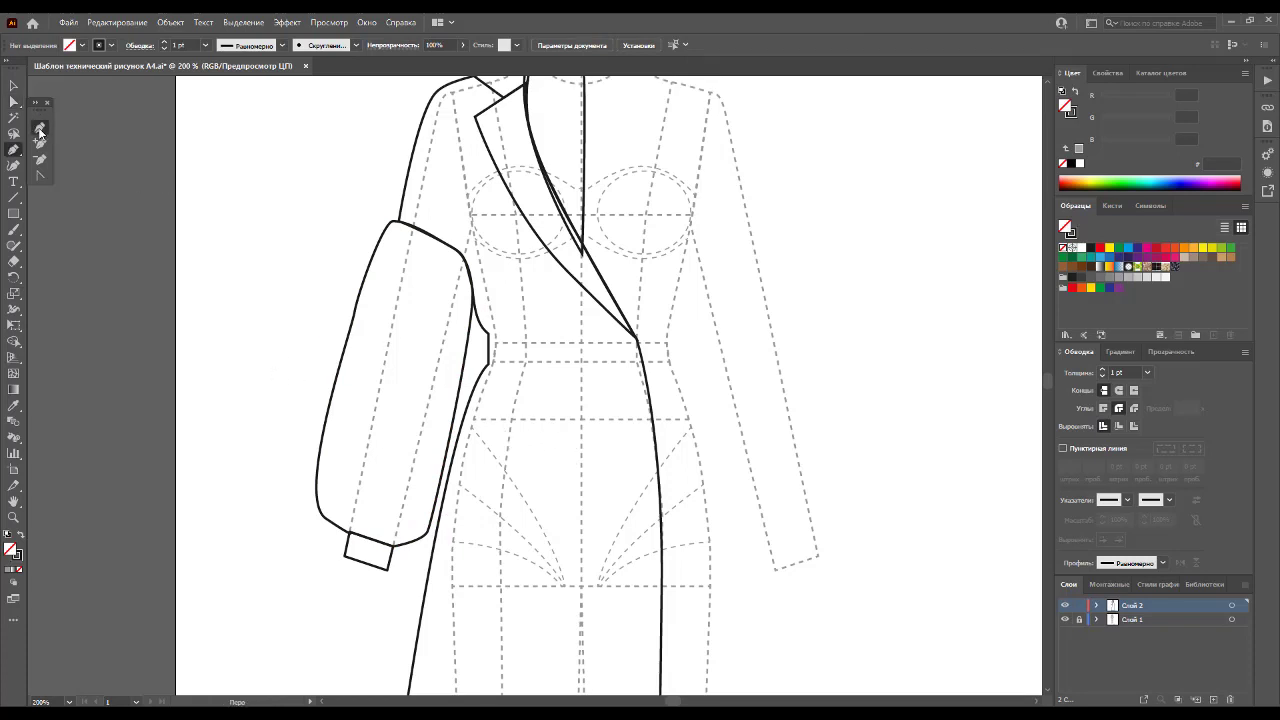
scroll(437, 325, "up", 2)
scroll(437, 325, "down", 3)
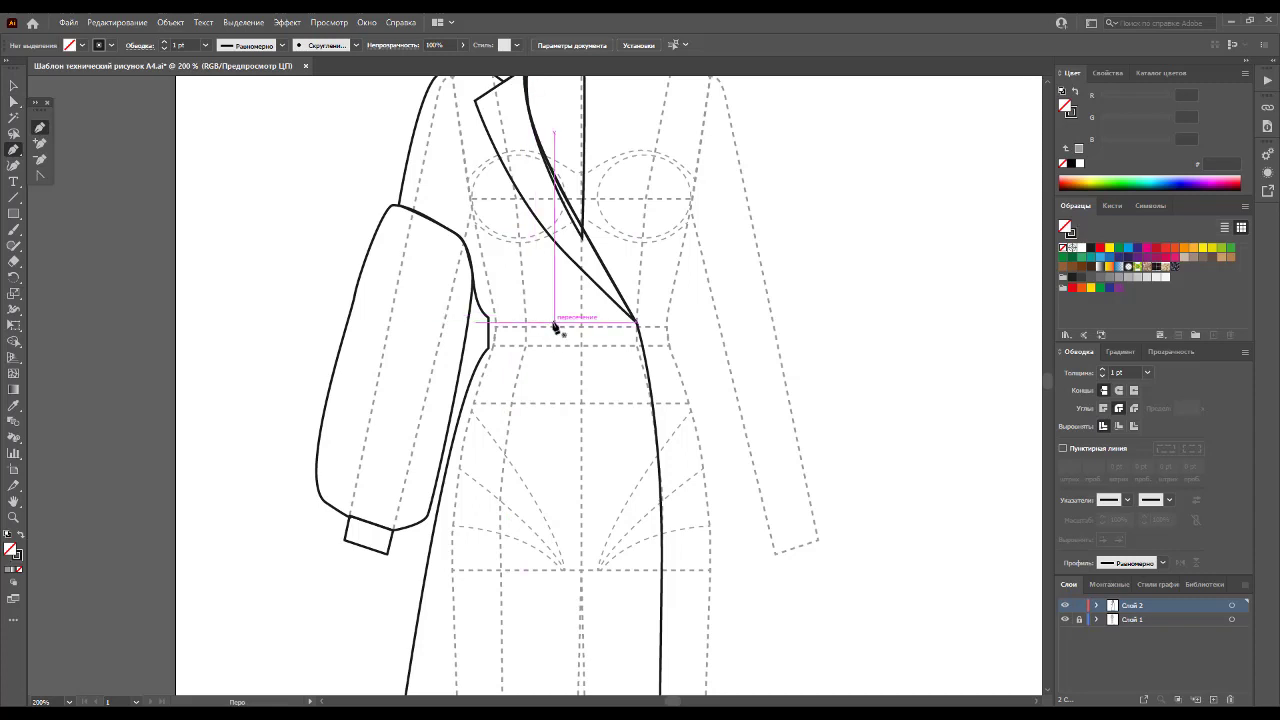
left_click(505, 186)
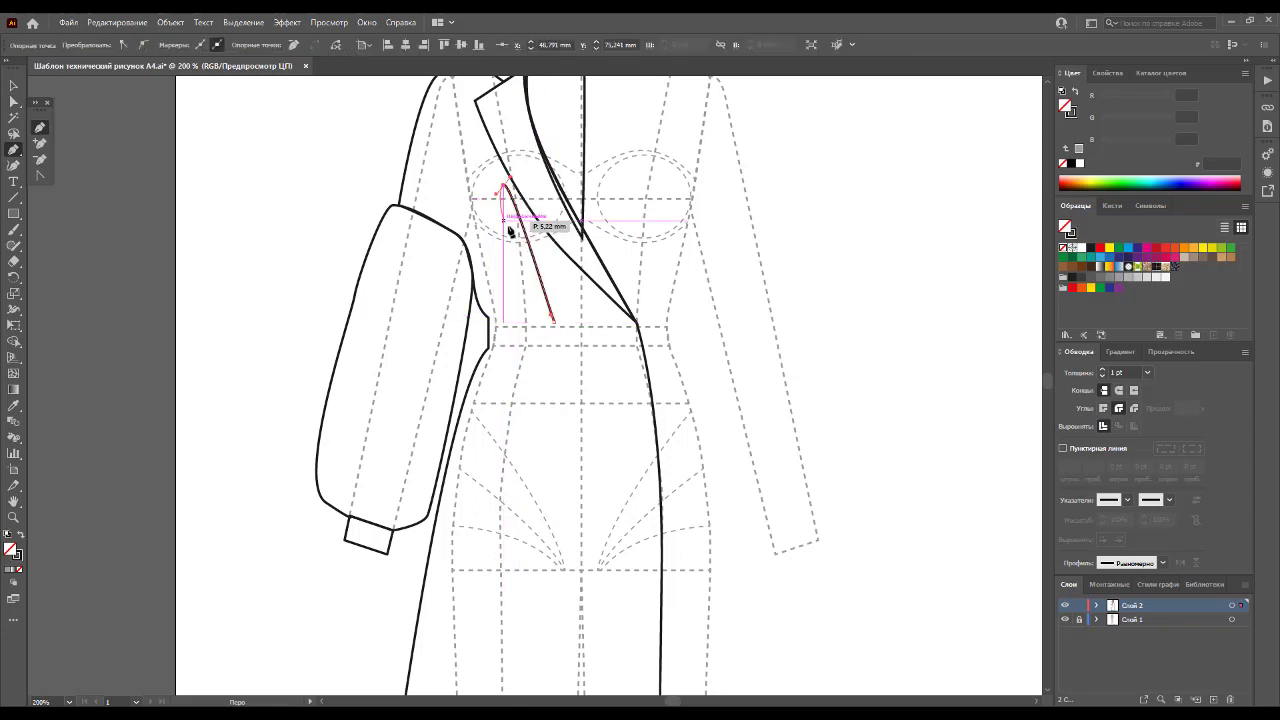
left_click(552, 320)
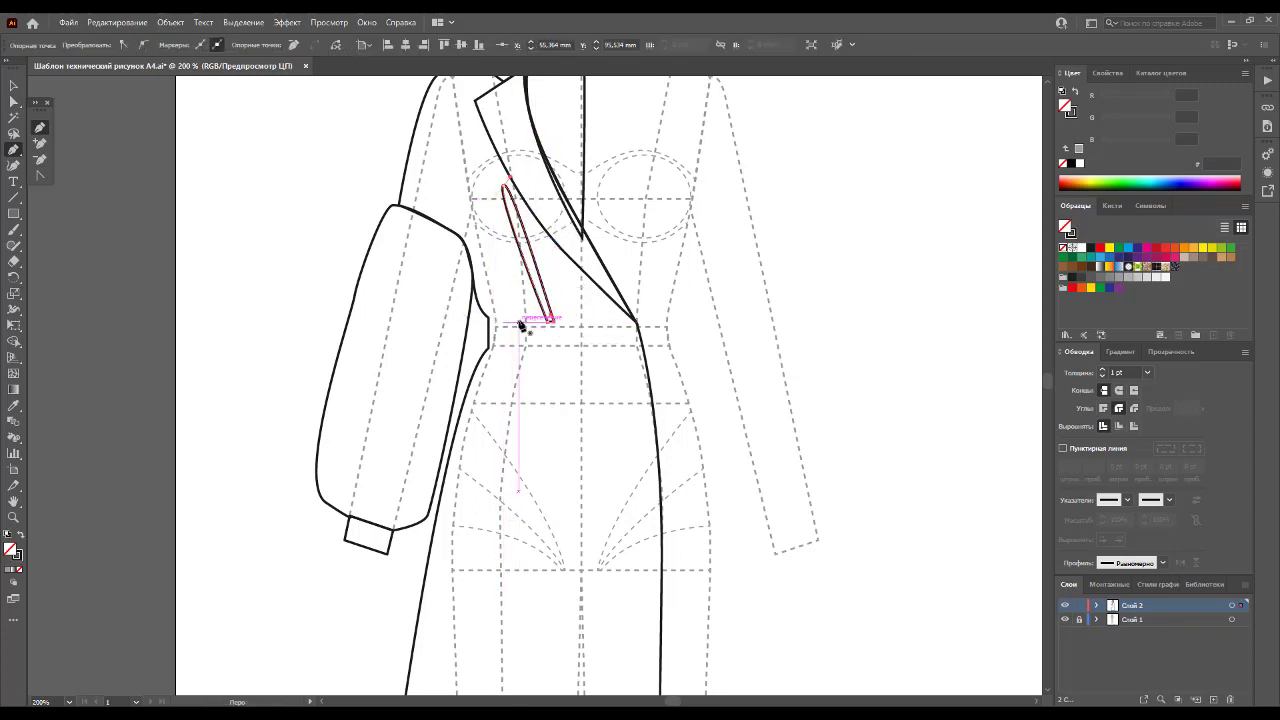
Step: Draw a closed curved leaf-shaped fold from the waistline up toward the armhole
left_click(519, 321)
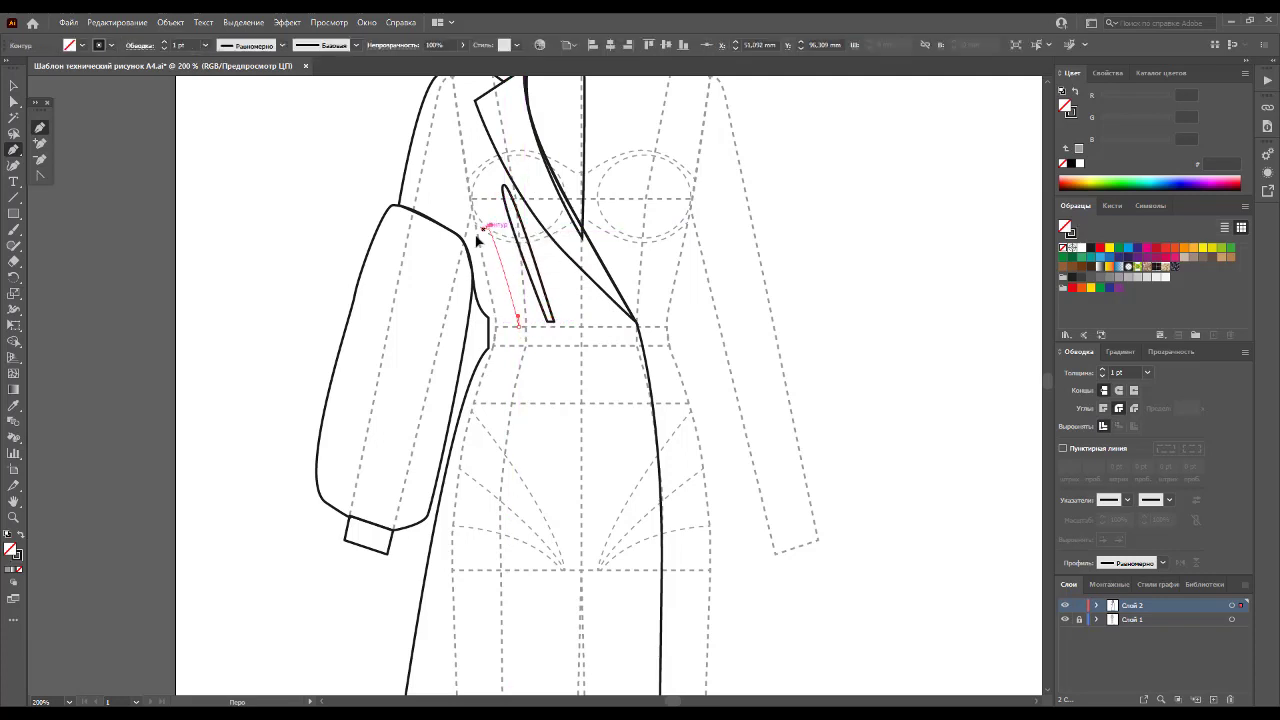
left_click_drag(486, 228, 498, 216)
left_click(519, 323)
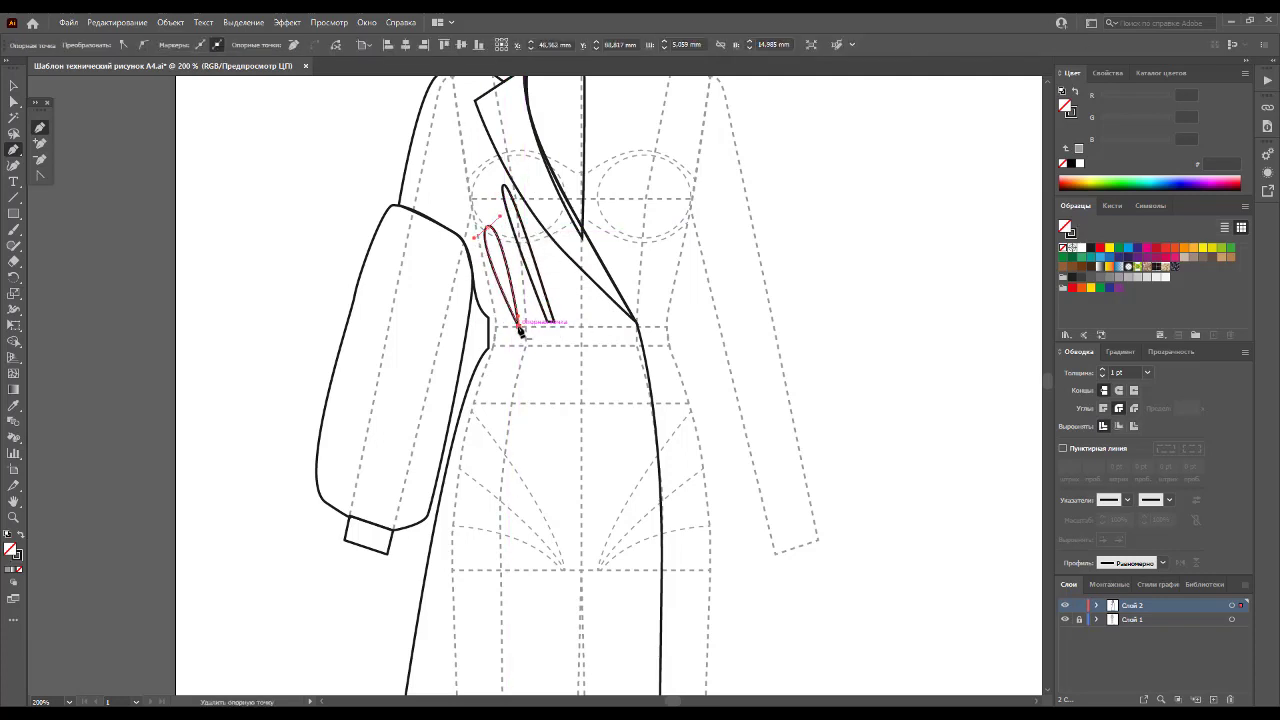
scroll(500, 413, "down", 1)
scroll(502, 409, "down", 1)
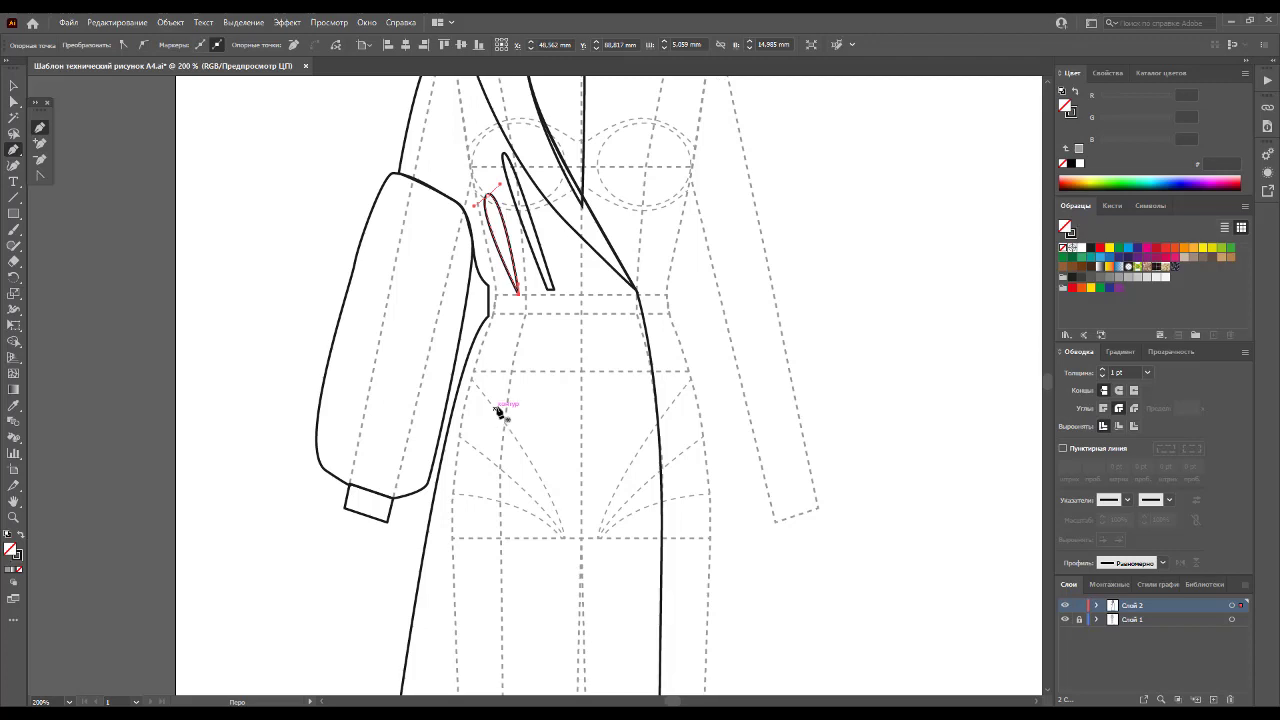
scroll(499, 408, "down", 1)
scroll(500, 403, "up", 1)
scroll(470, 360, "up", 2)
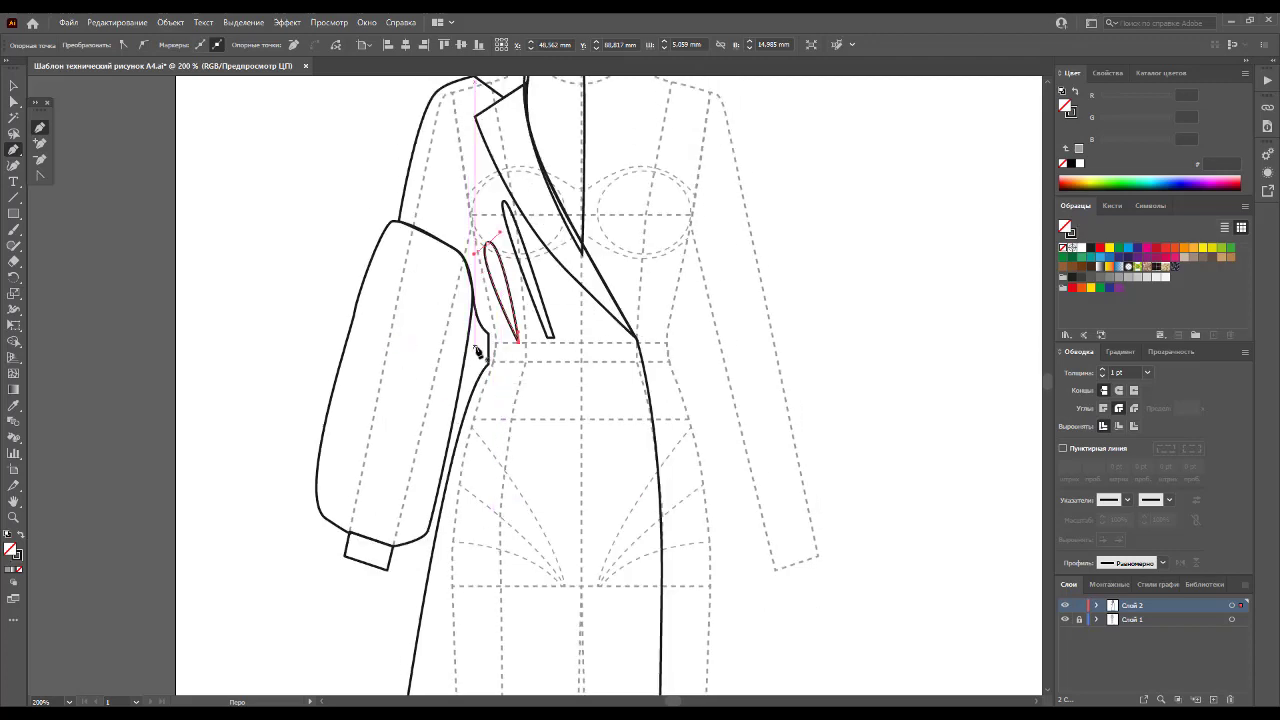
scroll(500, 385, "down", 2)
Step: Zoom out and draw a long fold line from the waist down the skirt to the hem
left_click(13, 88)
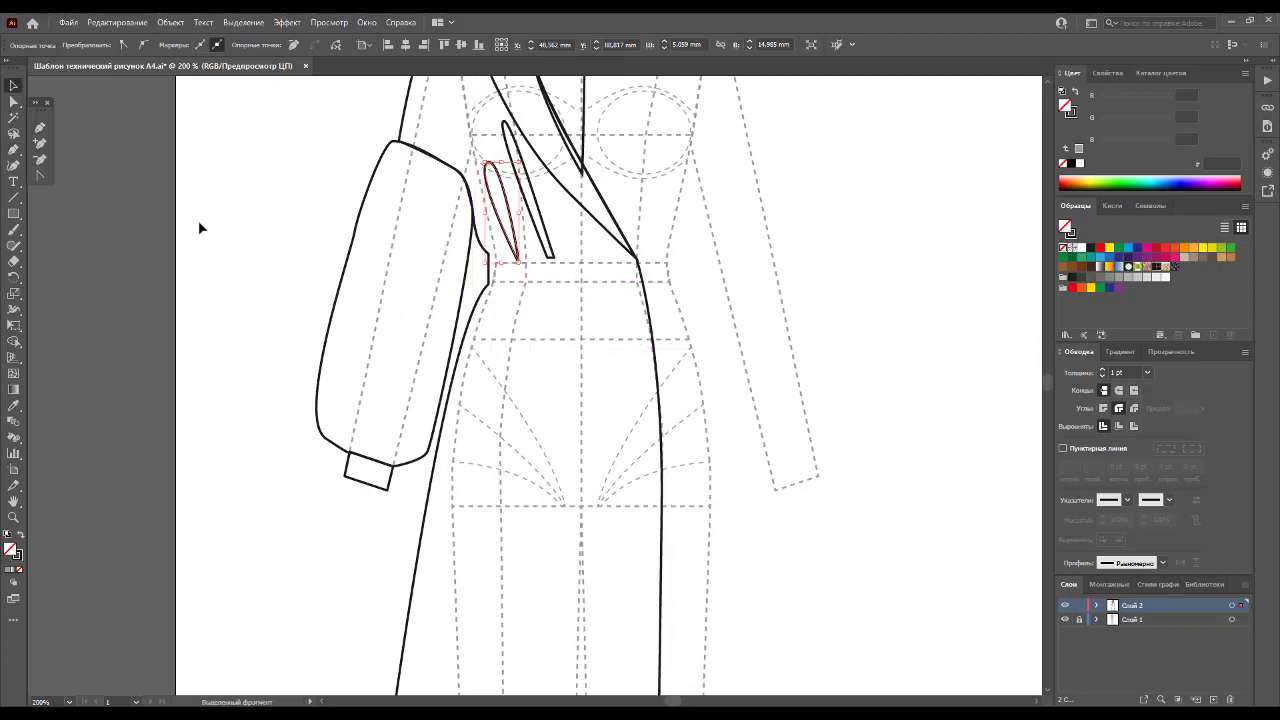
left_click(198, 220)
key("z")
left_click(549, 362, "alt")
scroll(603, 378, "down", 2)
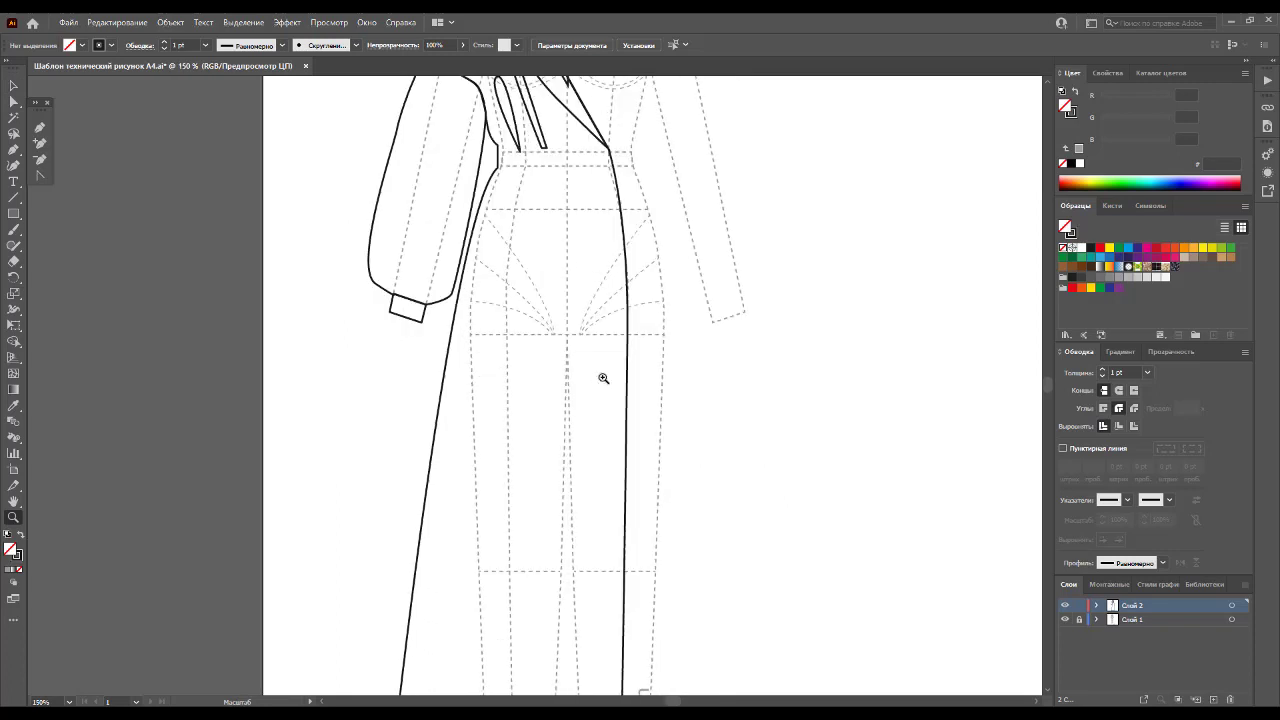
left_click(602, 381, "alt")
scroll(576, 377, "up", 1)
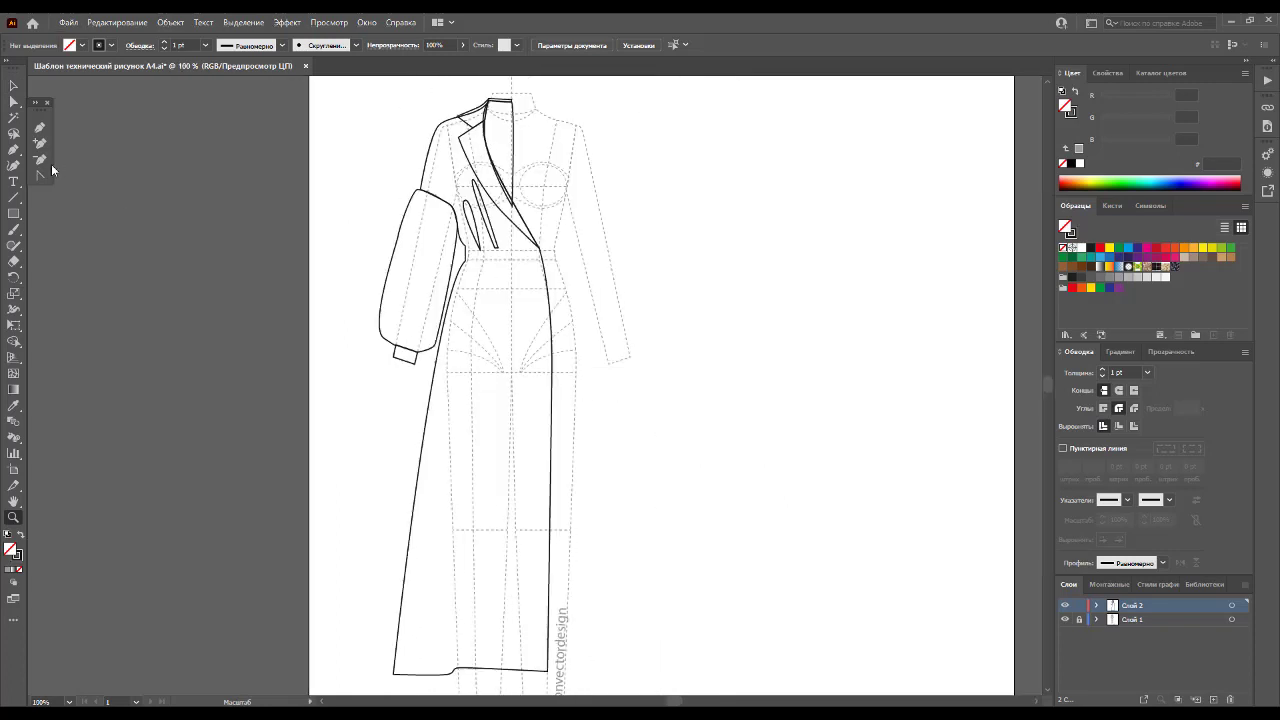
left_click(40, 128)
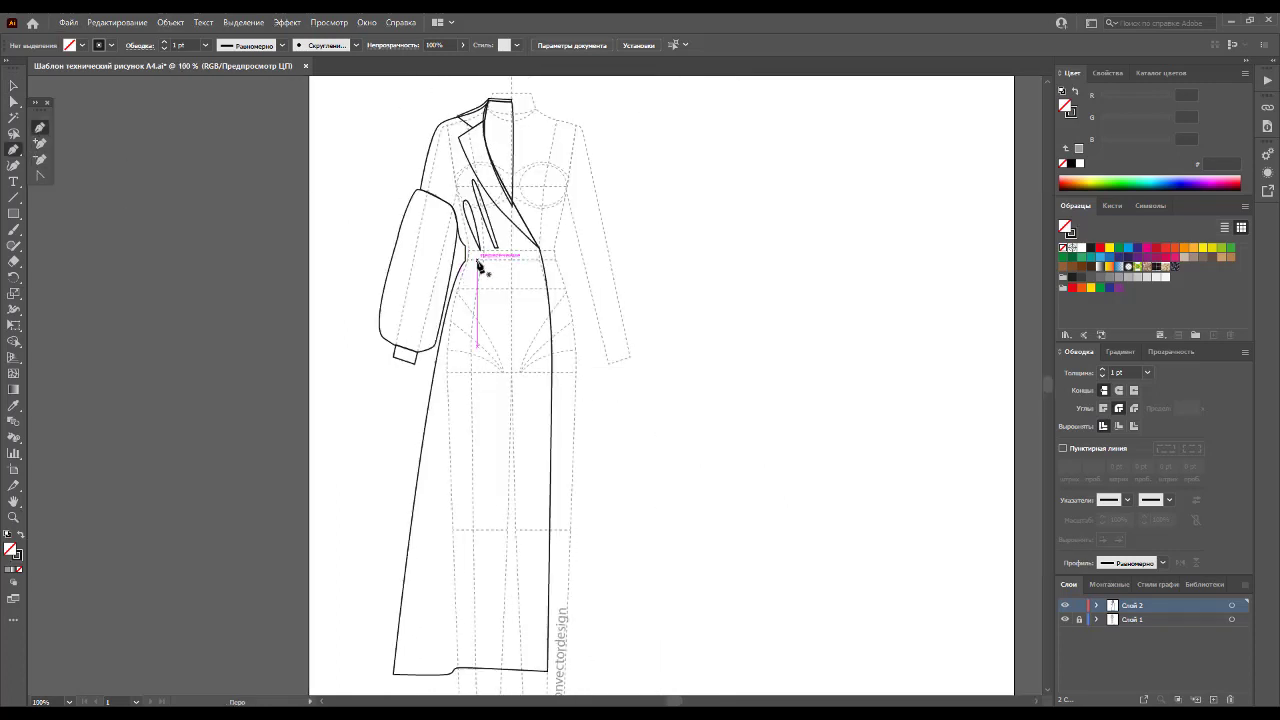
left_click(477, 262)
left_click(449, 577)
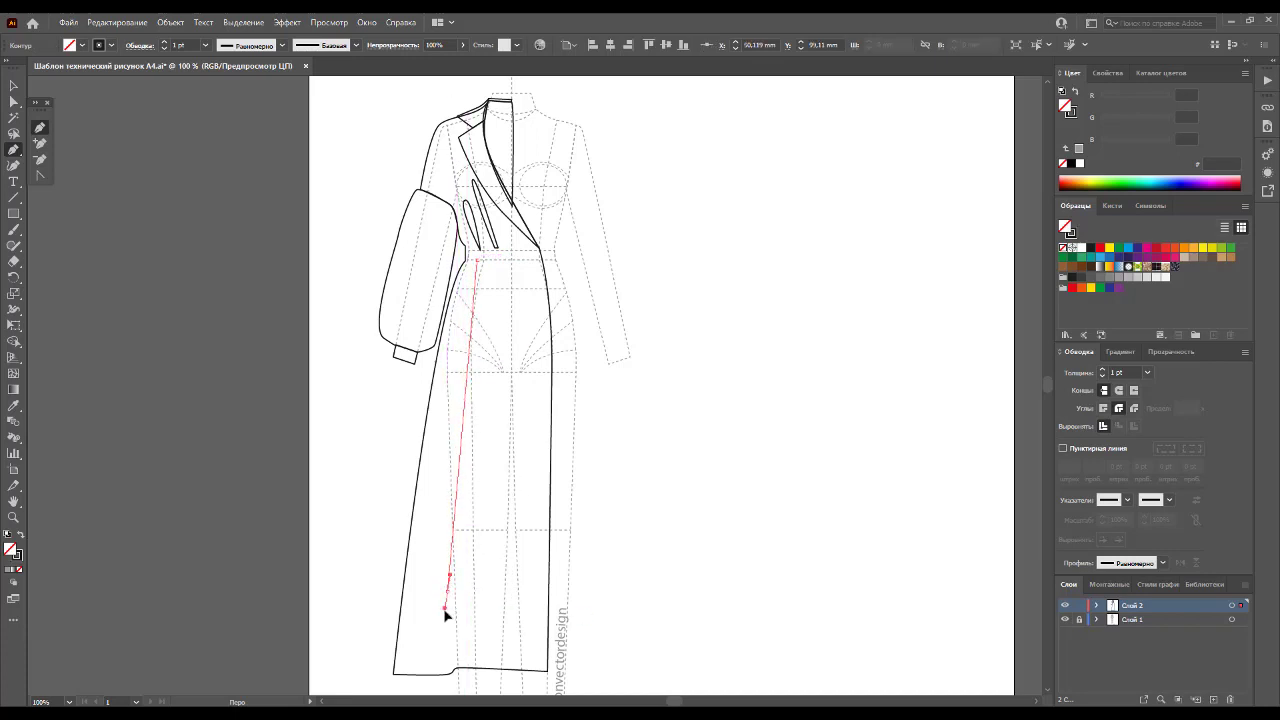
left_click(459, 669)
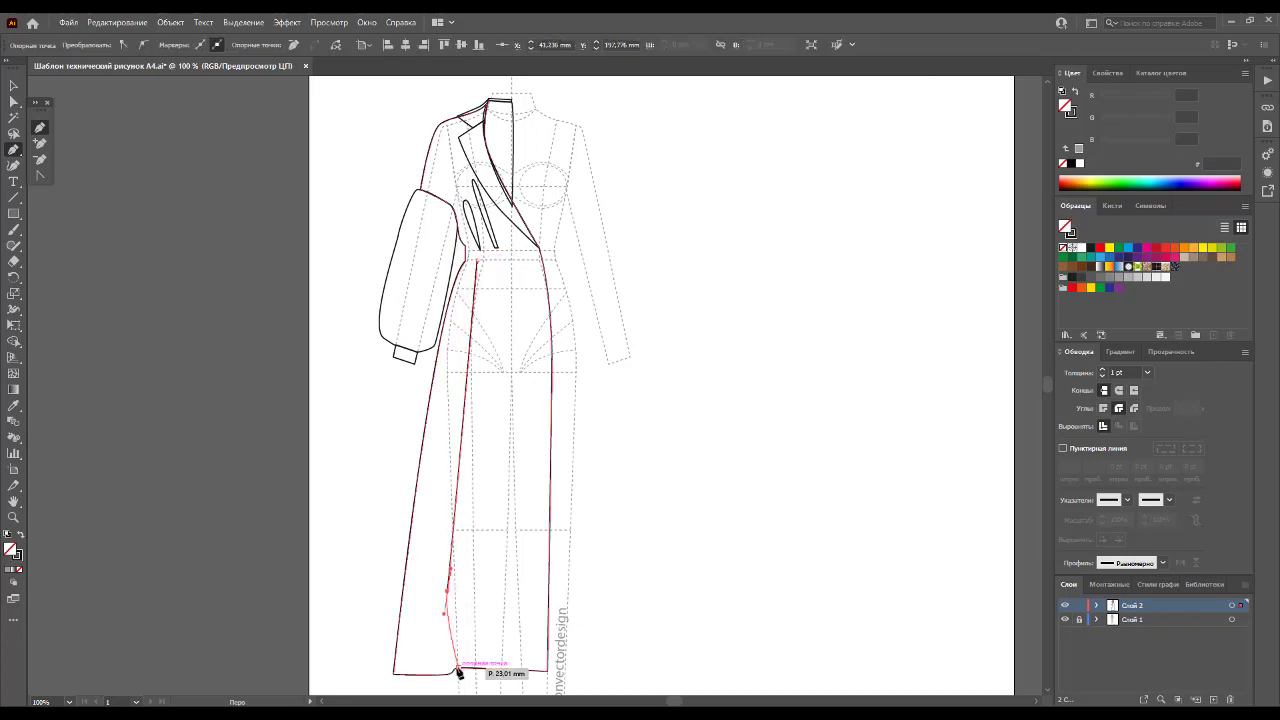
Step: Close the skirt fold along the hem's left corner back up to the waist
left_click(438, 674)
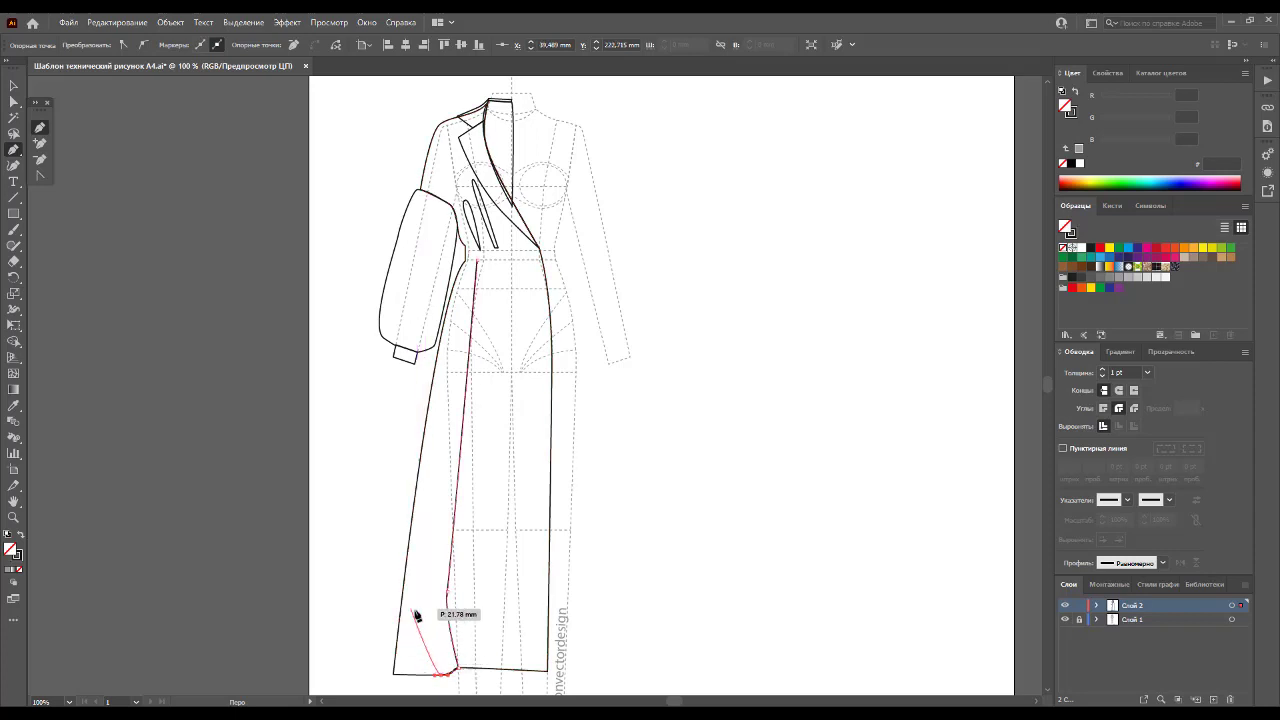
left_click(418, 673)
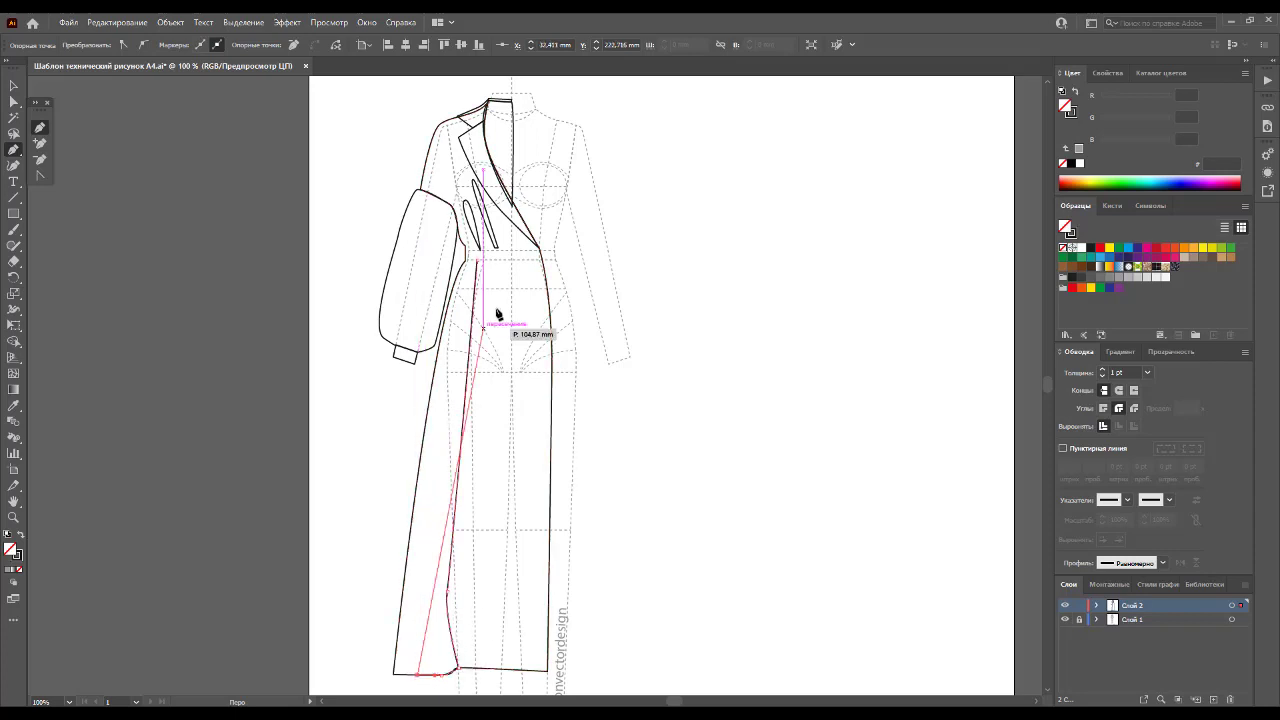
left_click(464, 257)
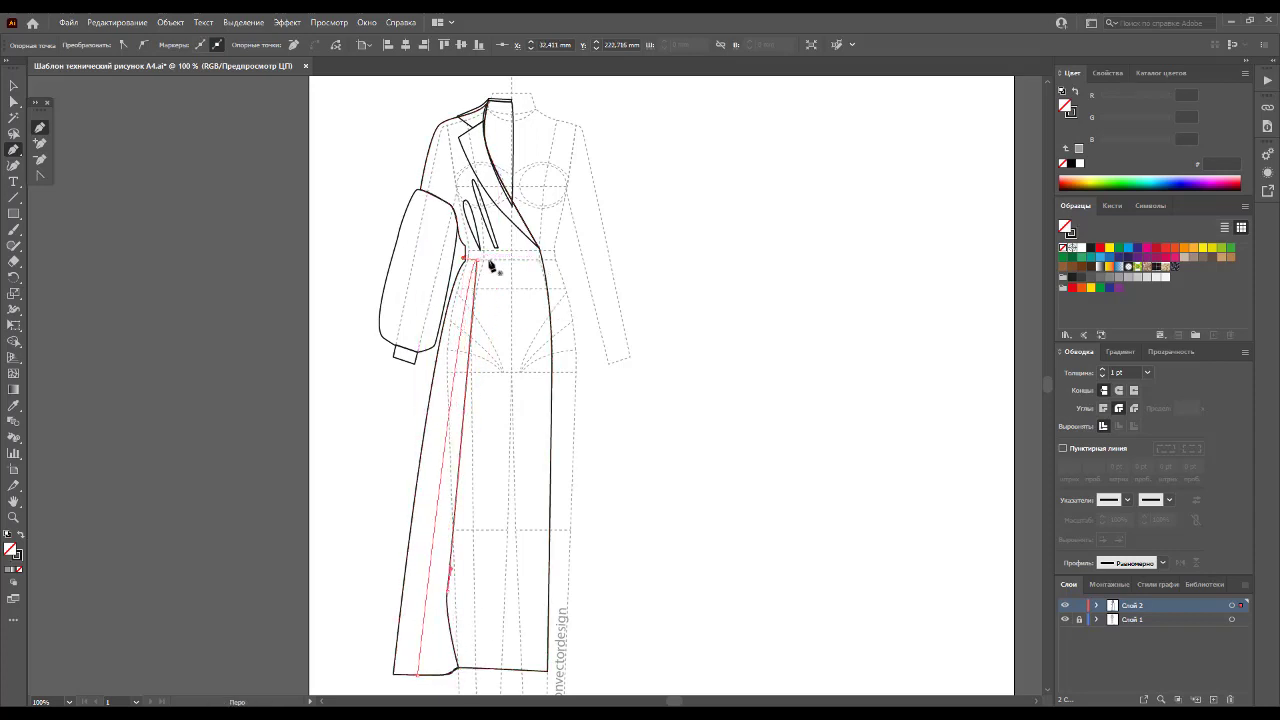
left_click(478, 259)
left_click(13, 86)
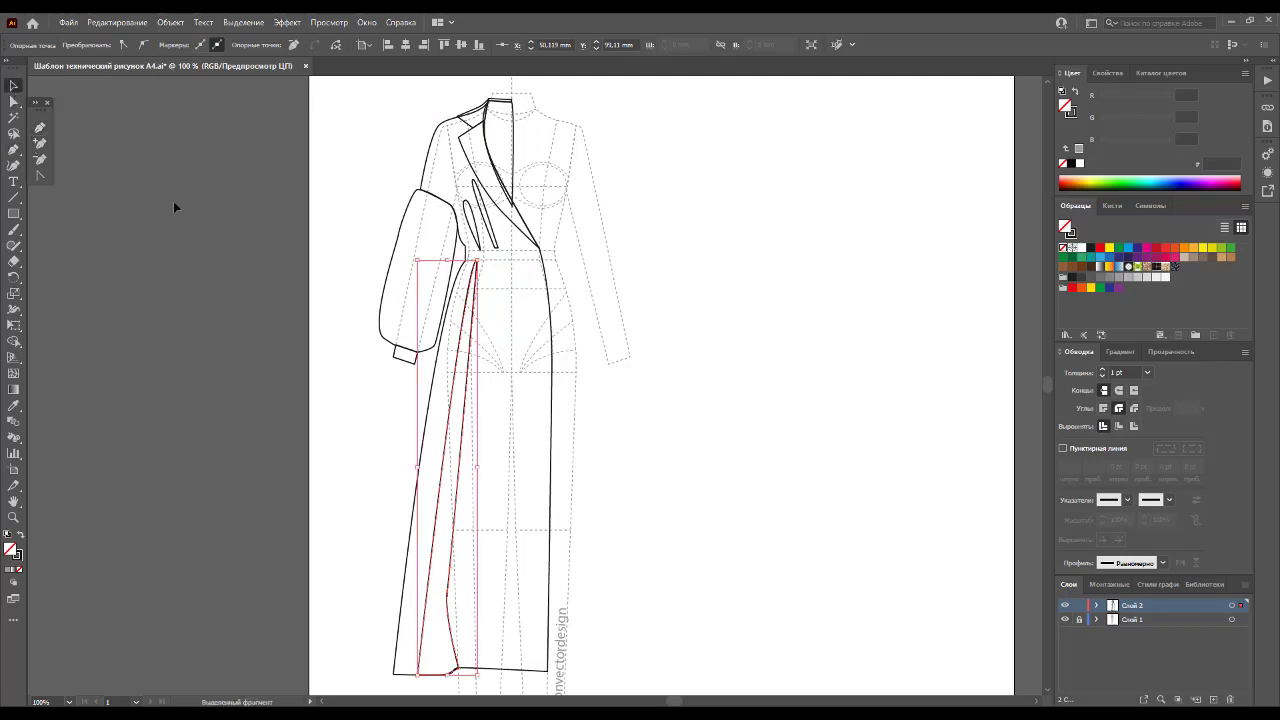
left_click(175, 203)
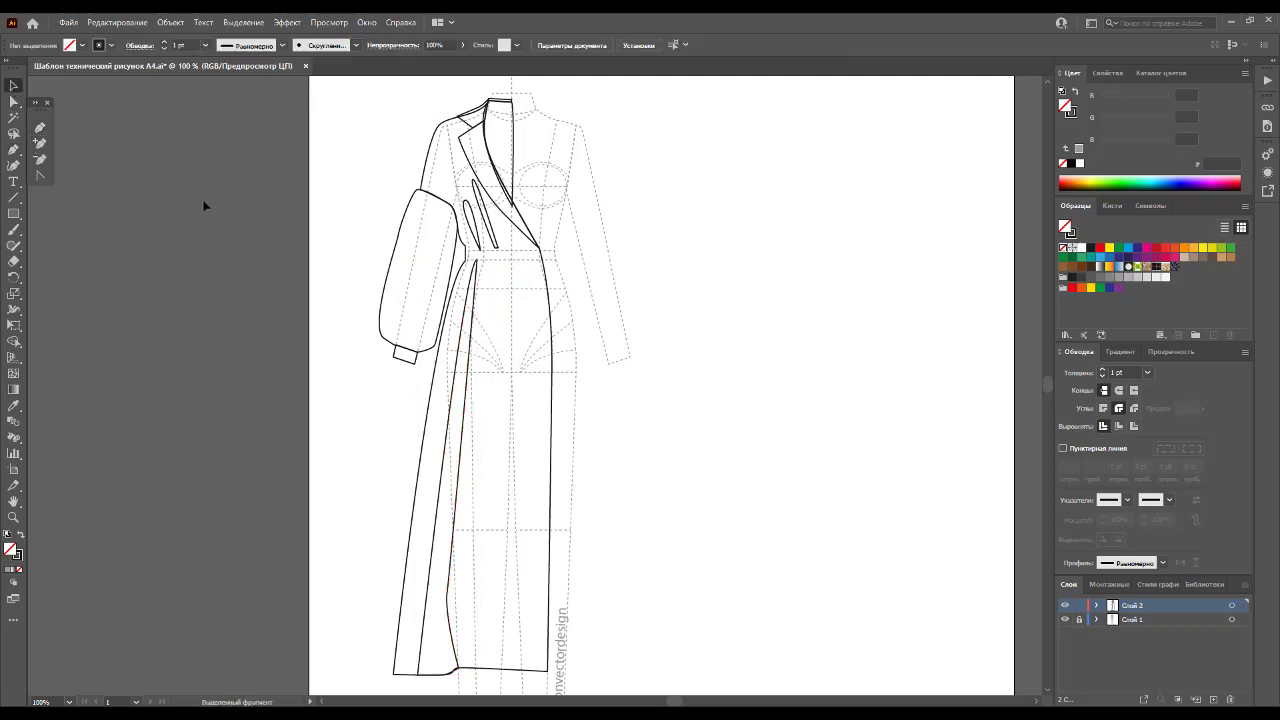
Step: Draw a thin vertical lens-shaped fold hanging below the waist tie
left_click(40, 129)
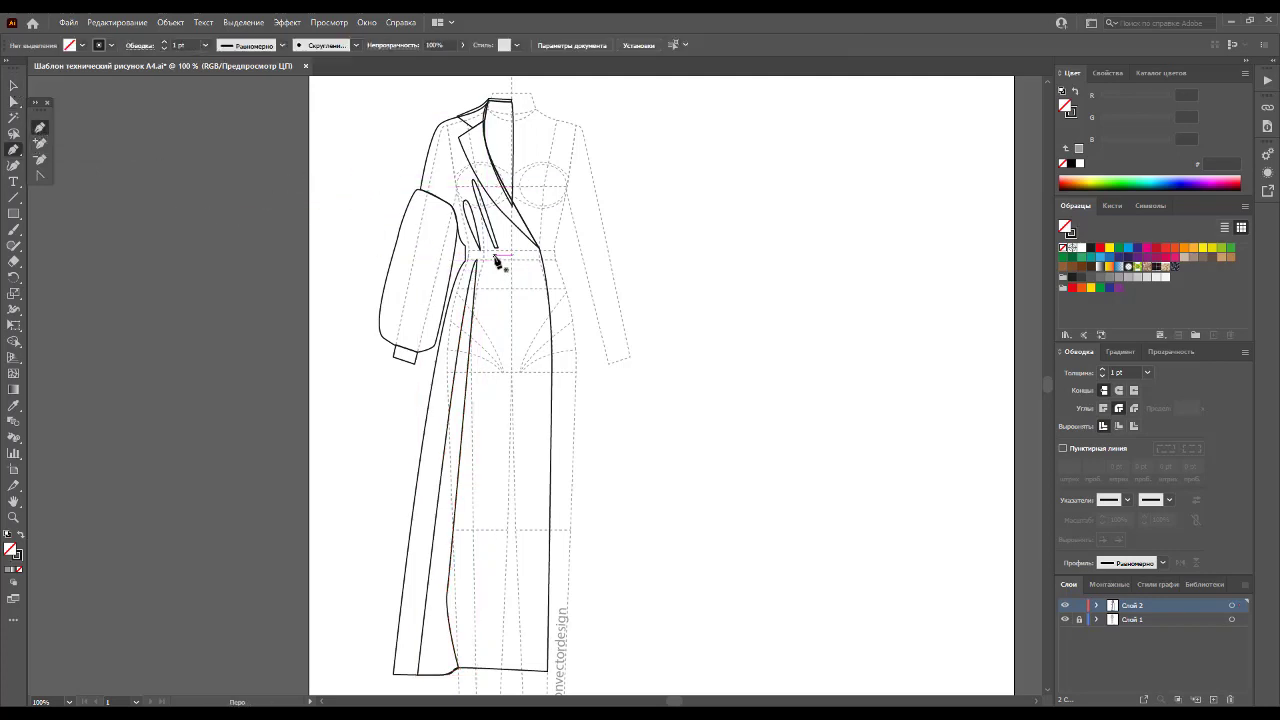
left_click(494, 257)
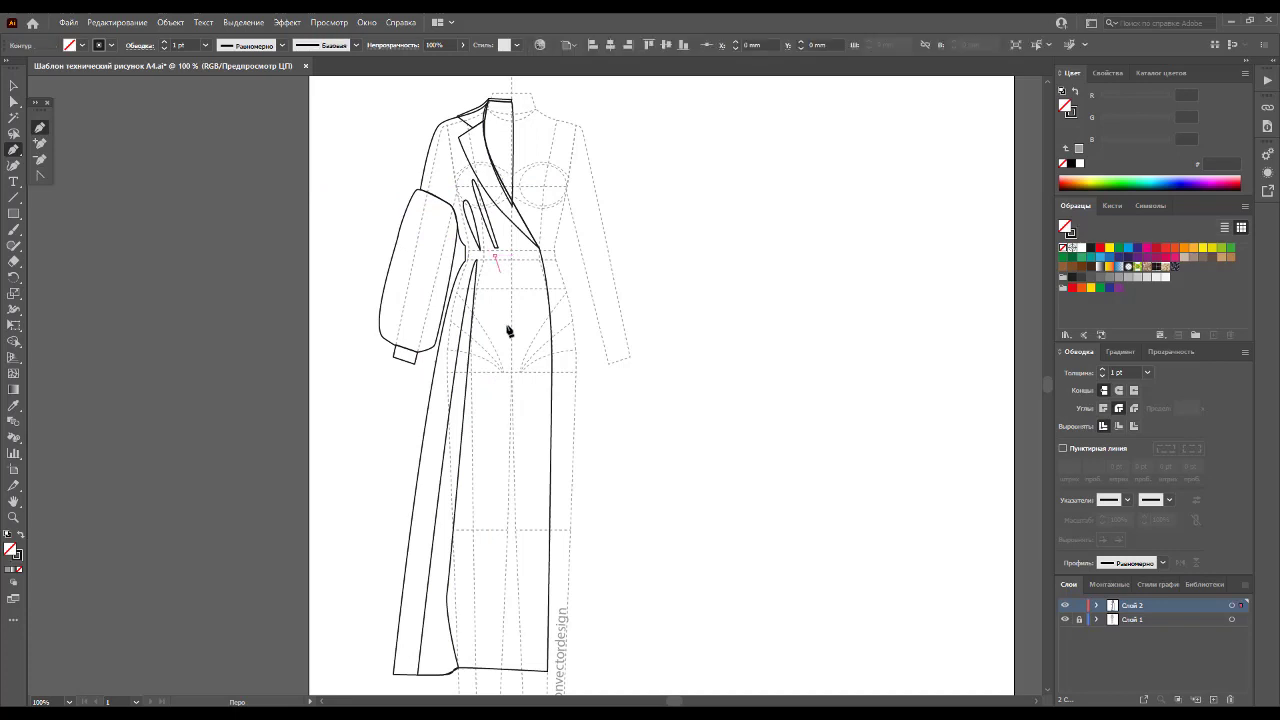
left_click(494, 405)
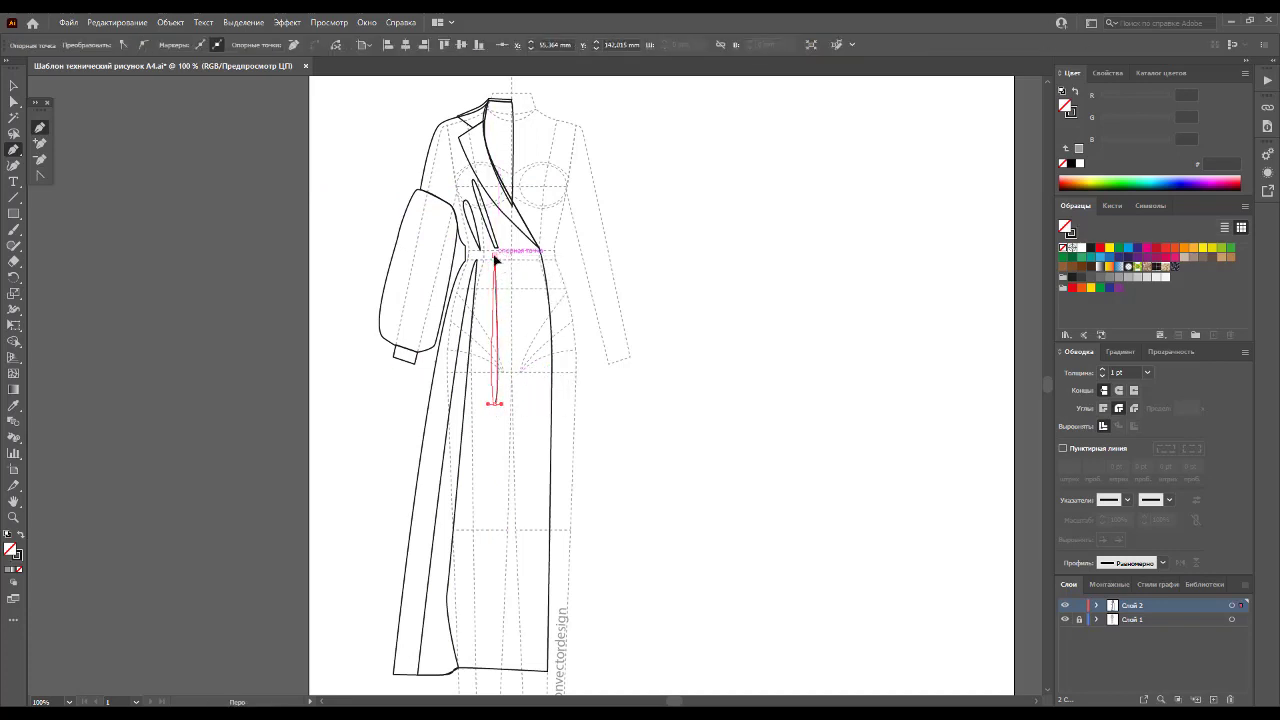
left_click(494, 257)
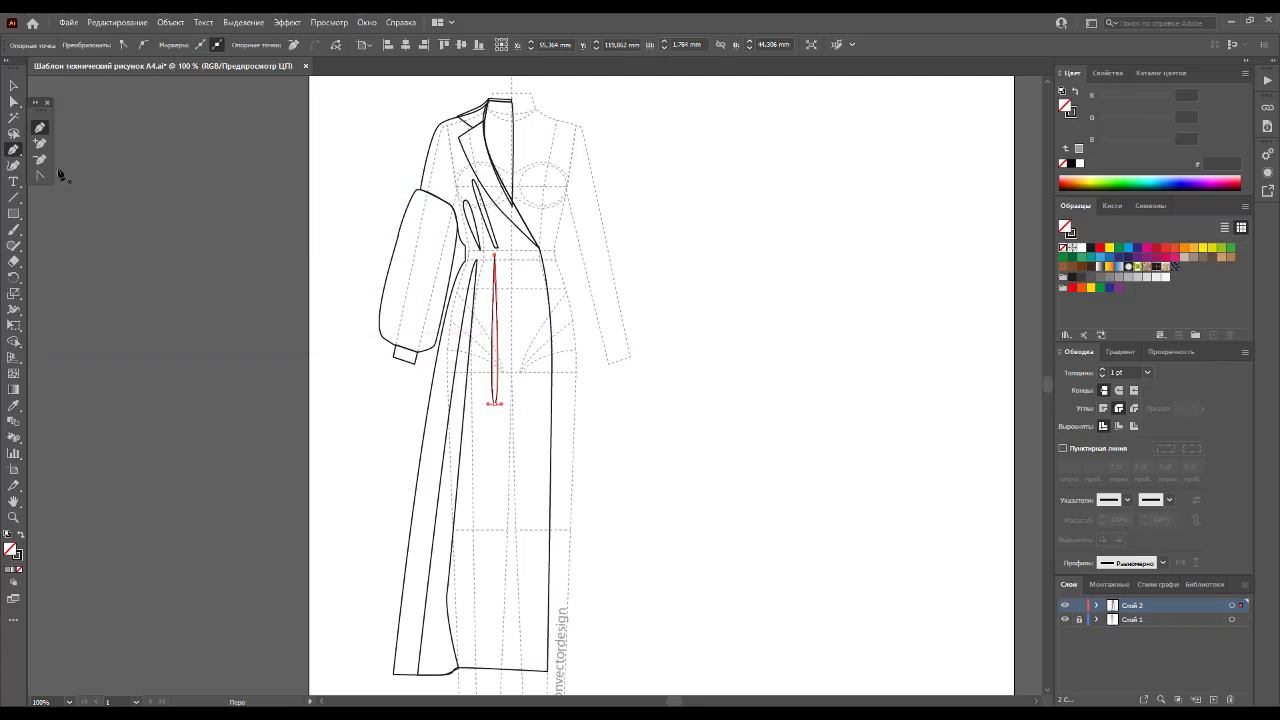
left_click(15, 84)
Step: Delete an extra anchor from the sleeve's outer edge and tweak its top anchor
left_click(385, 262)
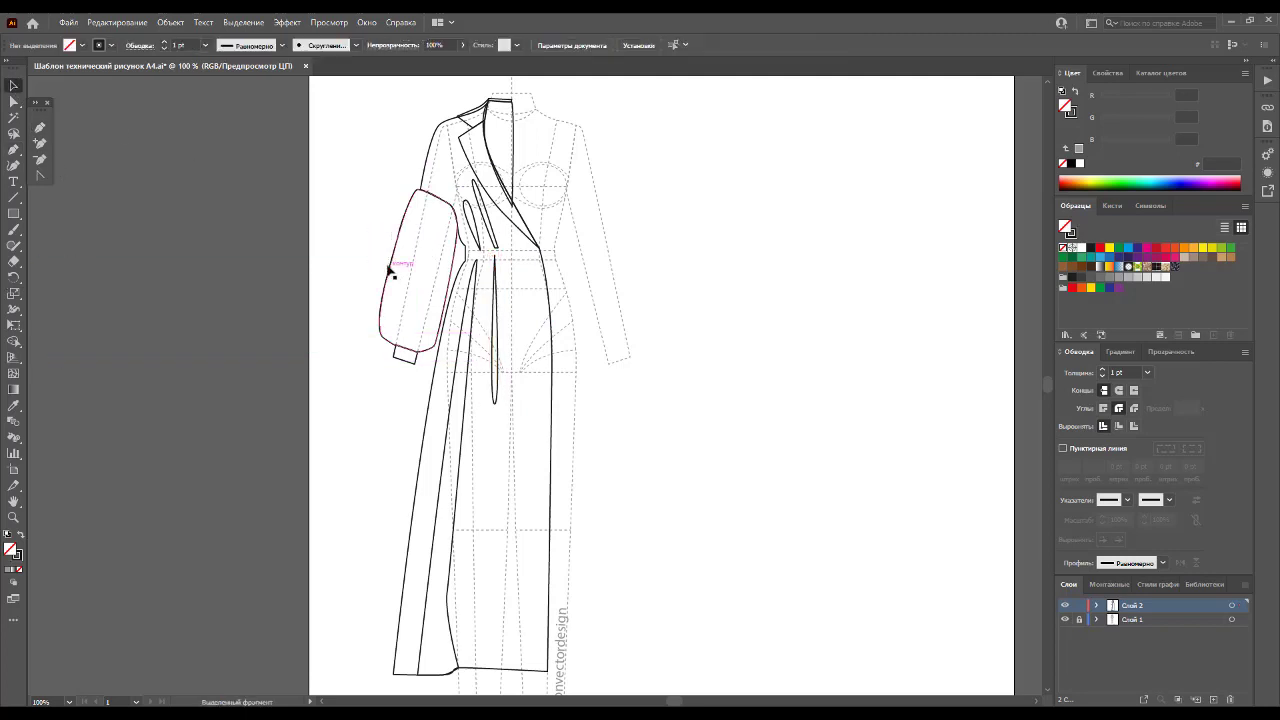
left_click(408, 304)
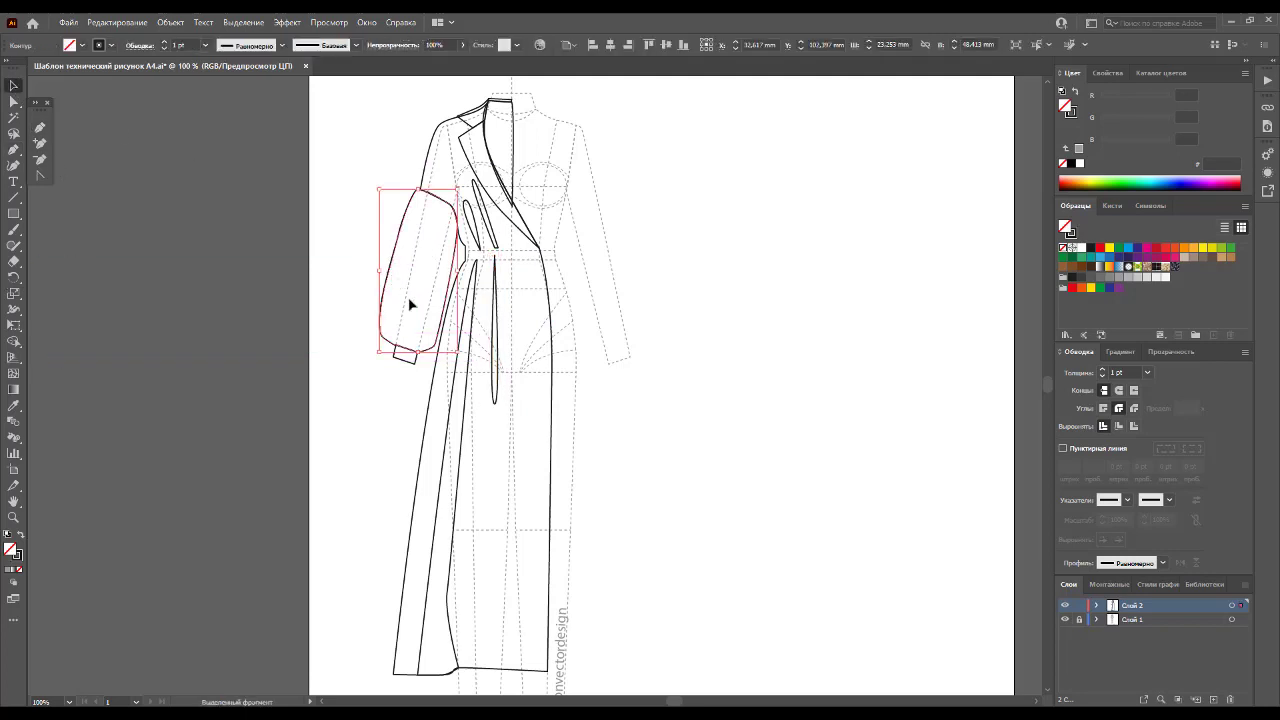
left_click(15, 103)
left_click(42, 160)
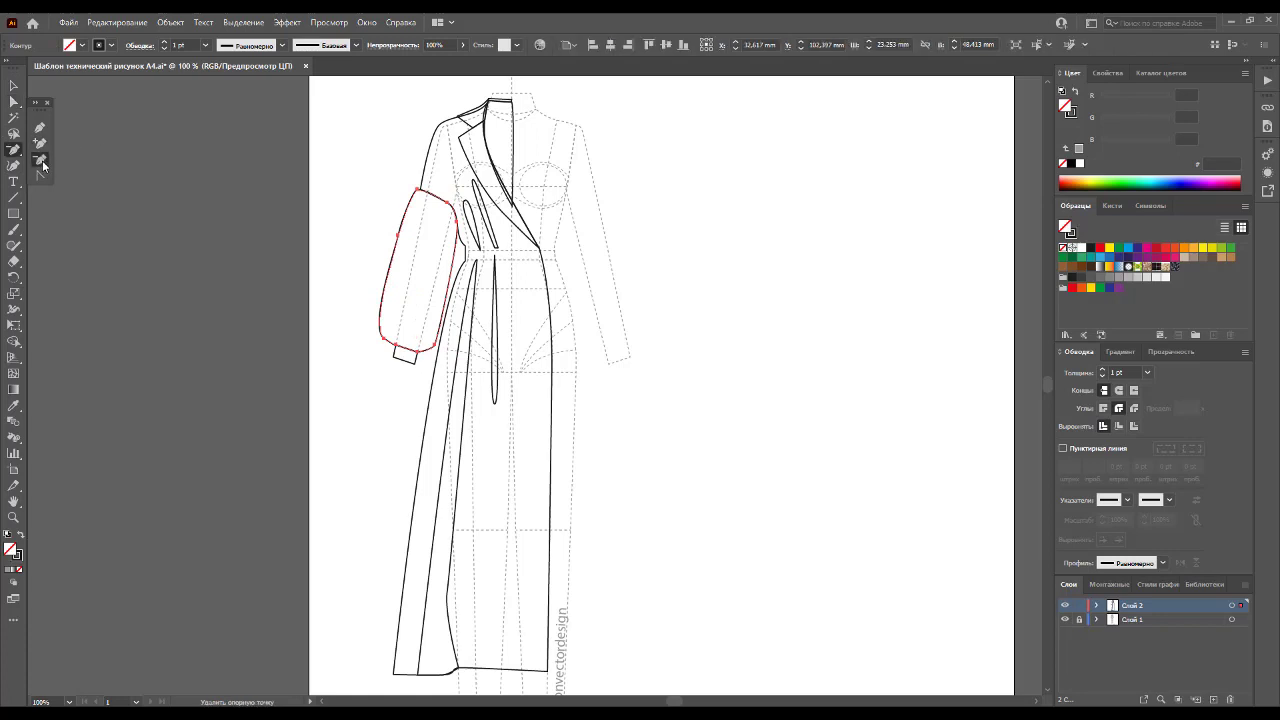
left_click(398, 235)
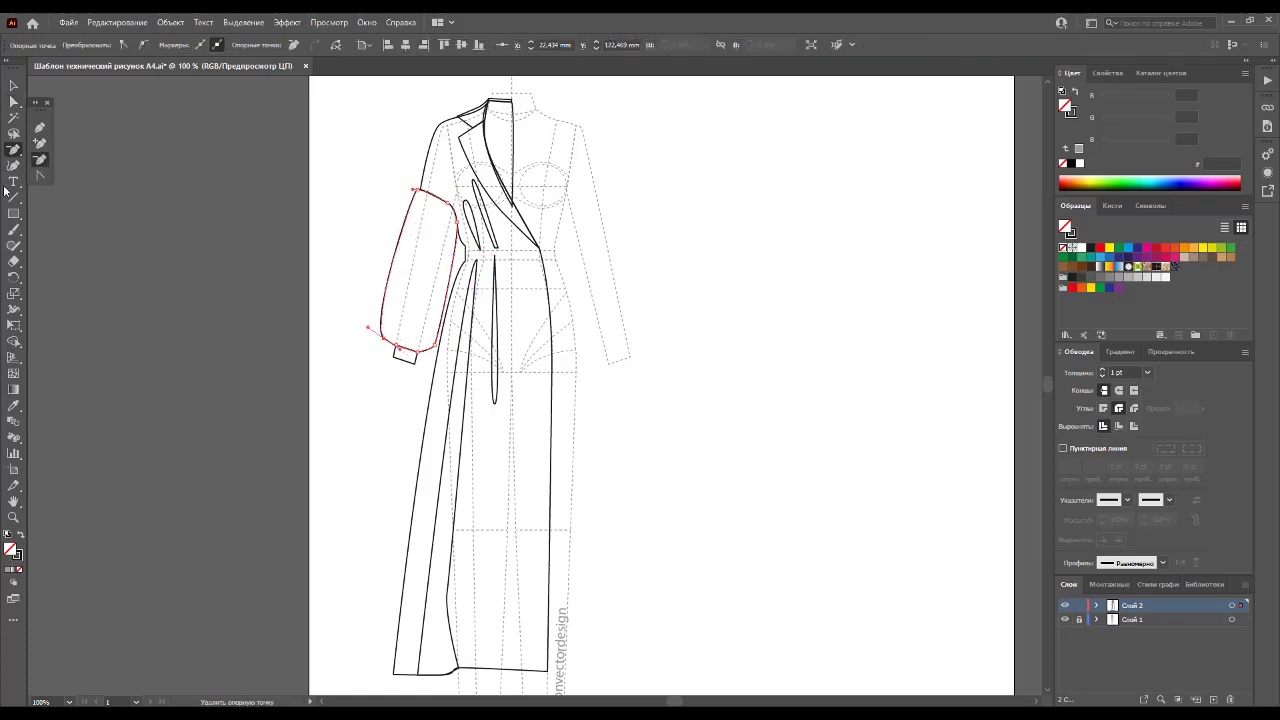
left_click(13, 102)
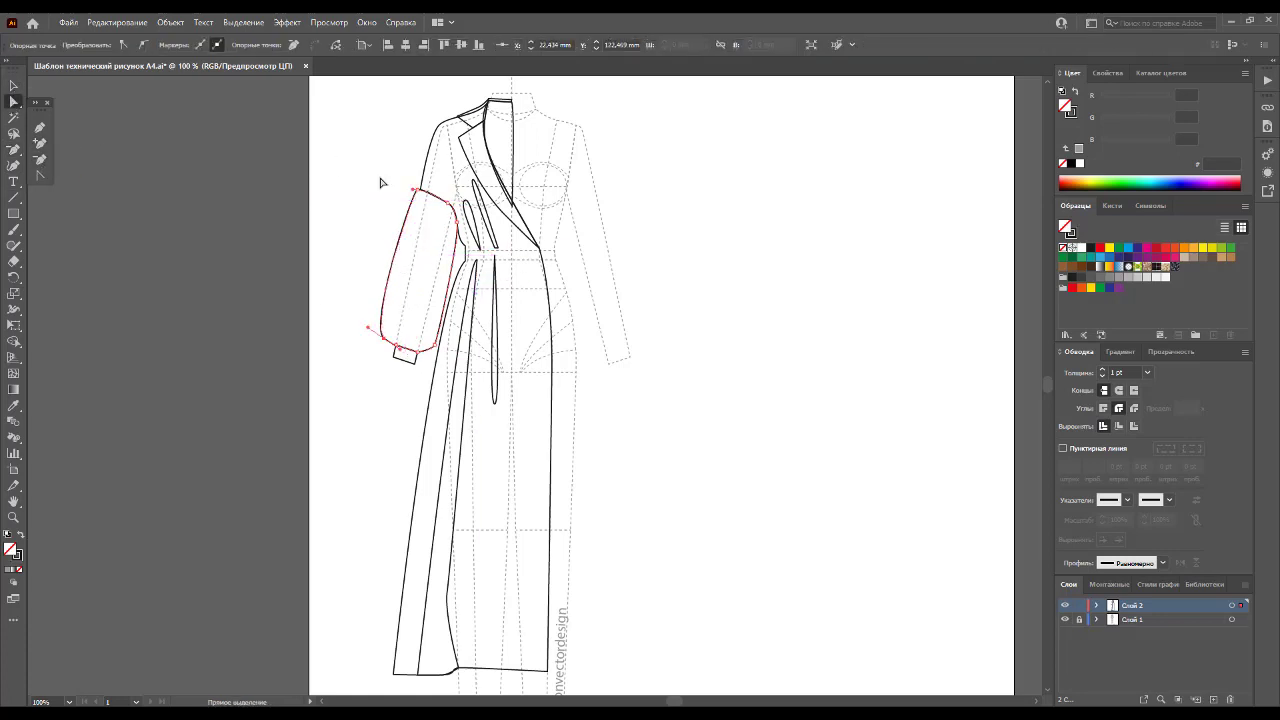
left_click_drag(424, 195, 417, 194)
left_click(357, 269)
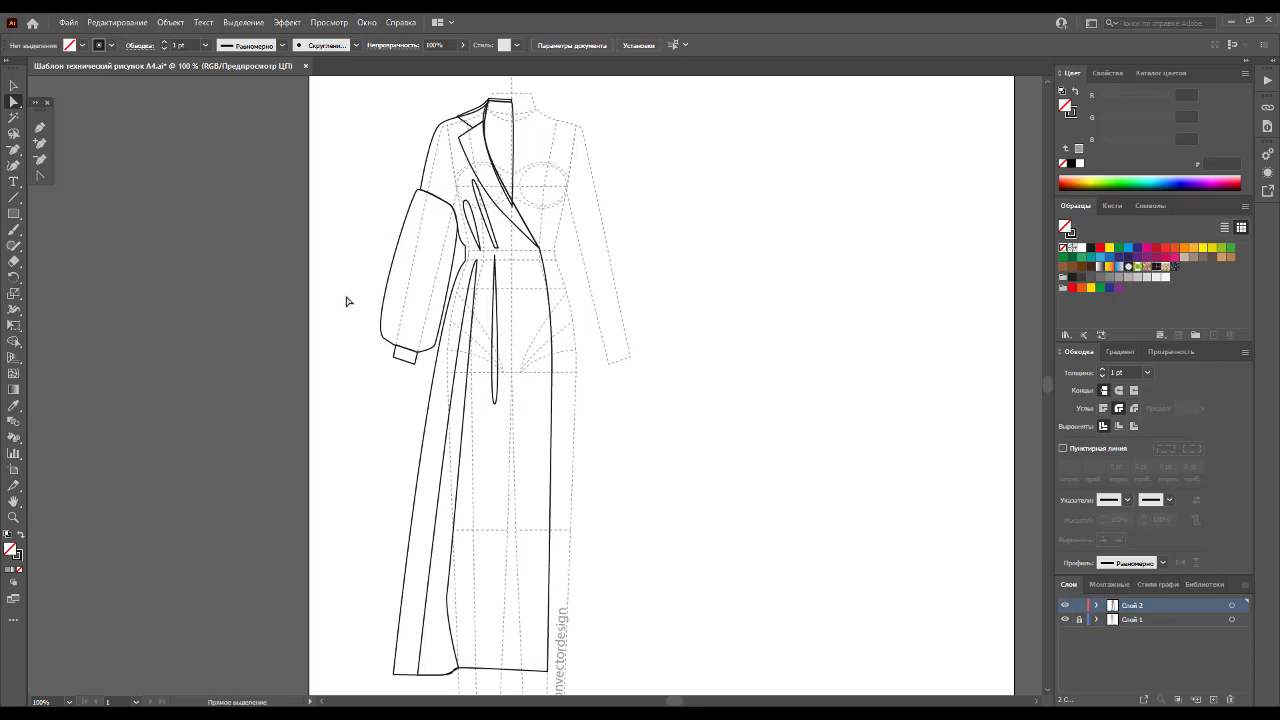
Step: Drag the sleeve's lower-left anchor outward for a fuller puff
left_click_drag(388, 343, 395, 348)
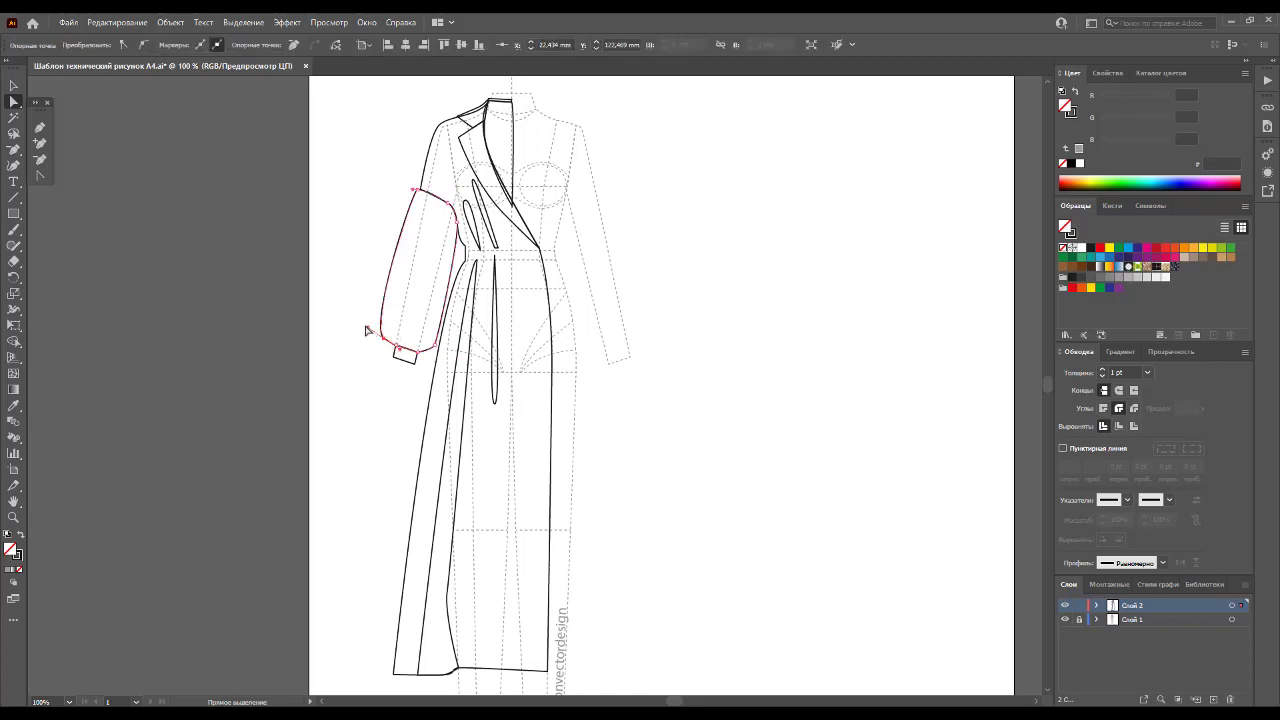
left_click_drag(368, 330, 350, 320)
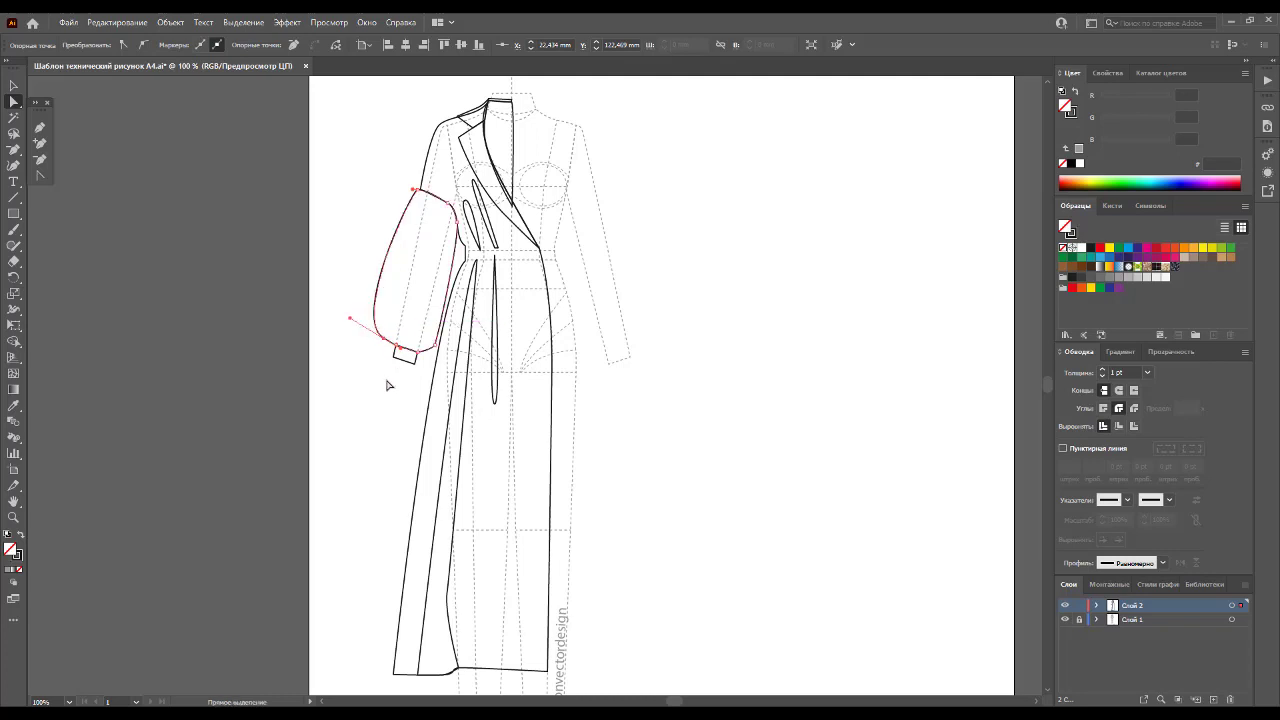
left_click(388, 385)
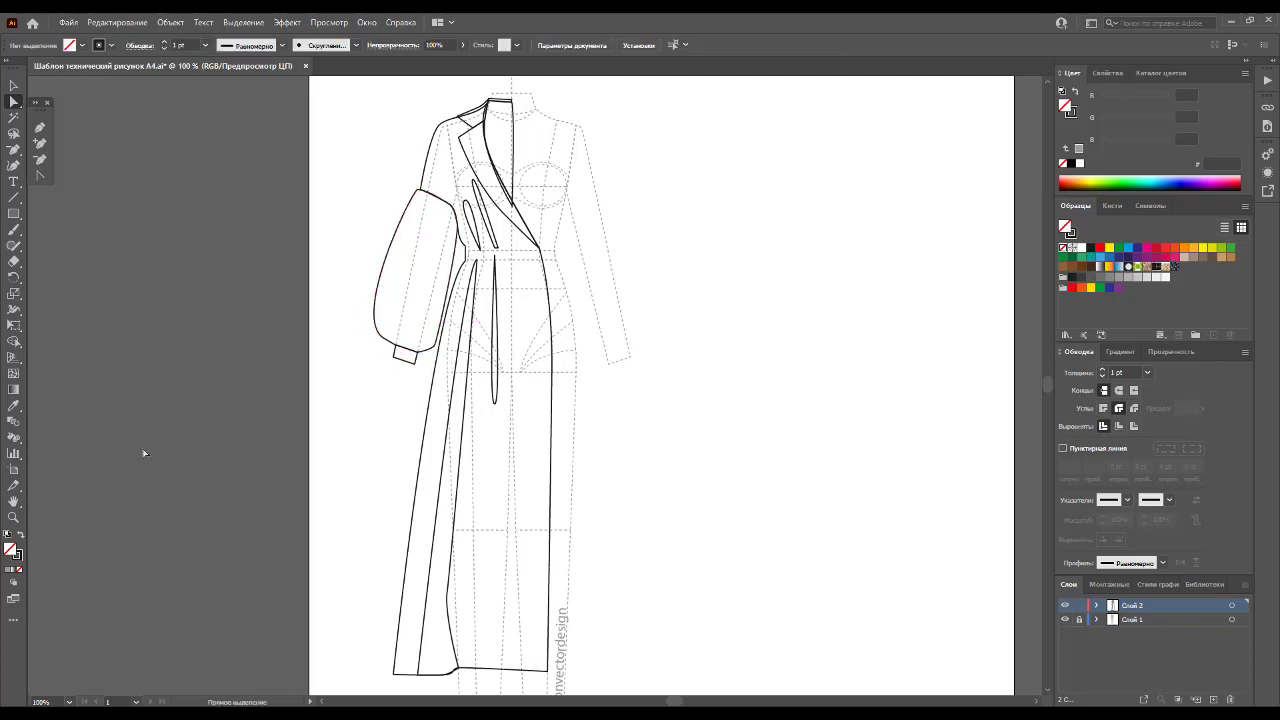
left_click(13, 518)
left_click(440, 298)
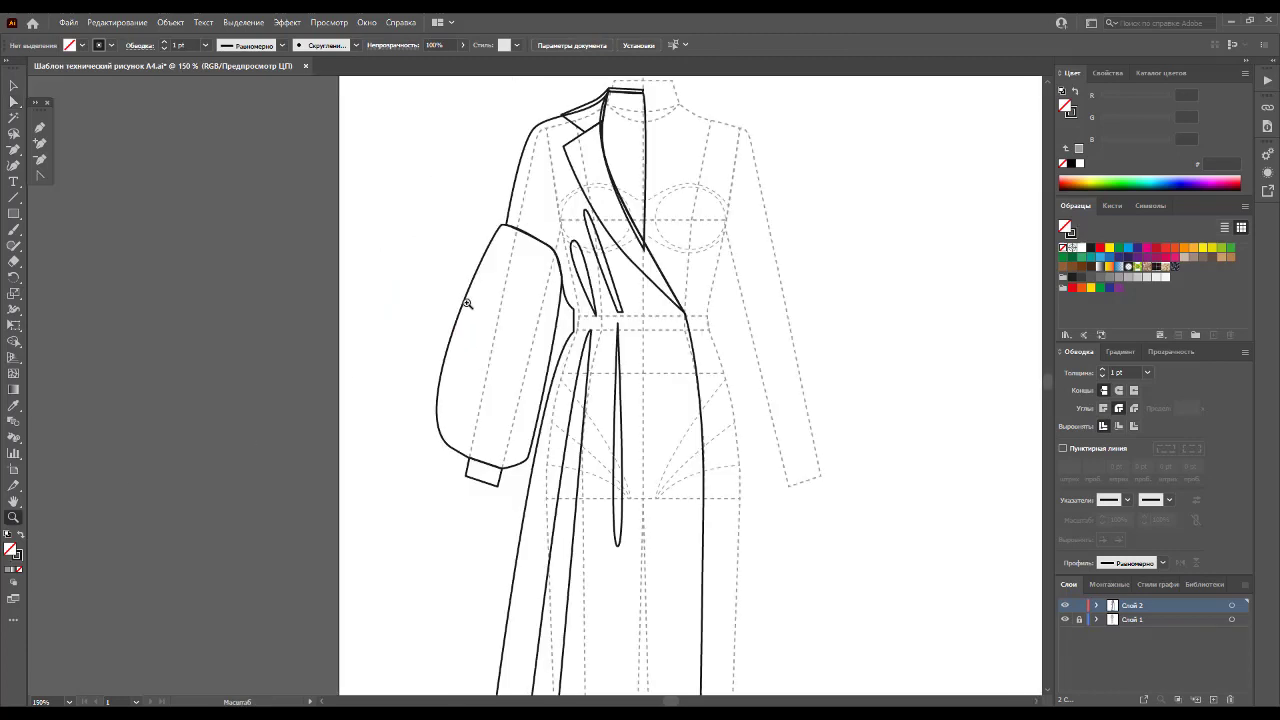
Step: Draw two long narrow curved folds running from the sleeve top down into the sleeve
left_click(531, 355)
left_click(606, 347)
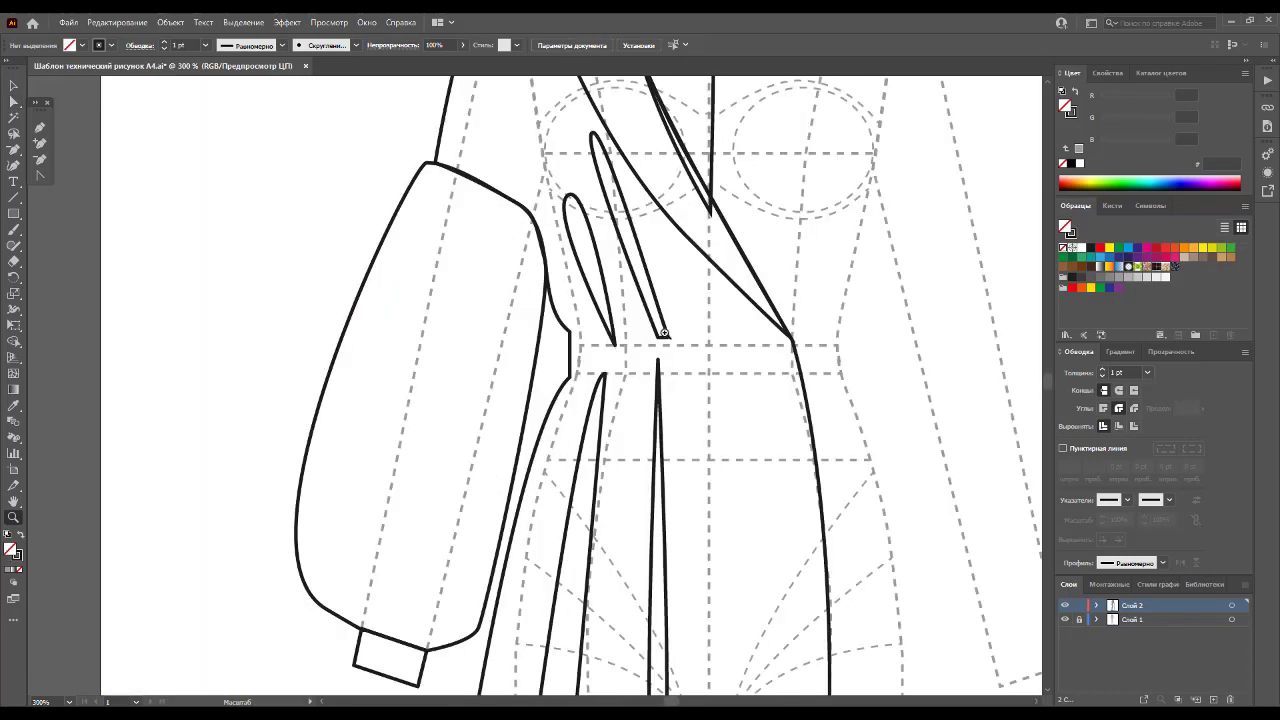
left_click(41, 128)
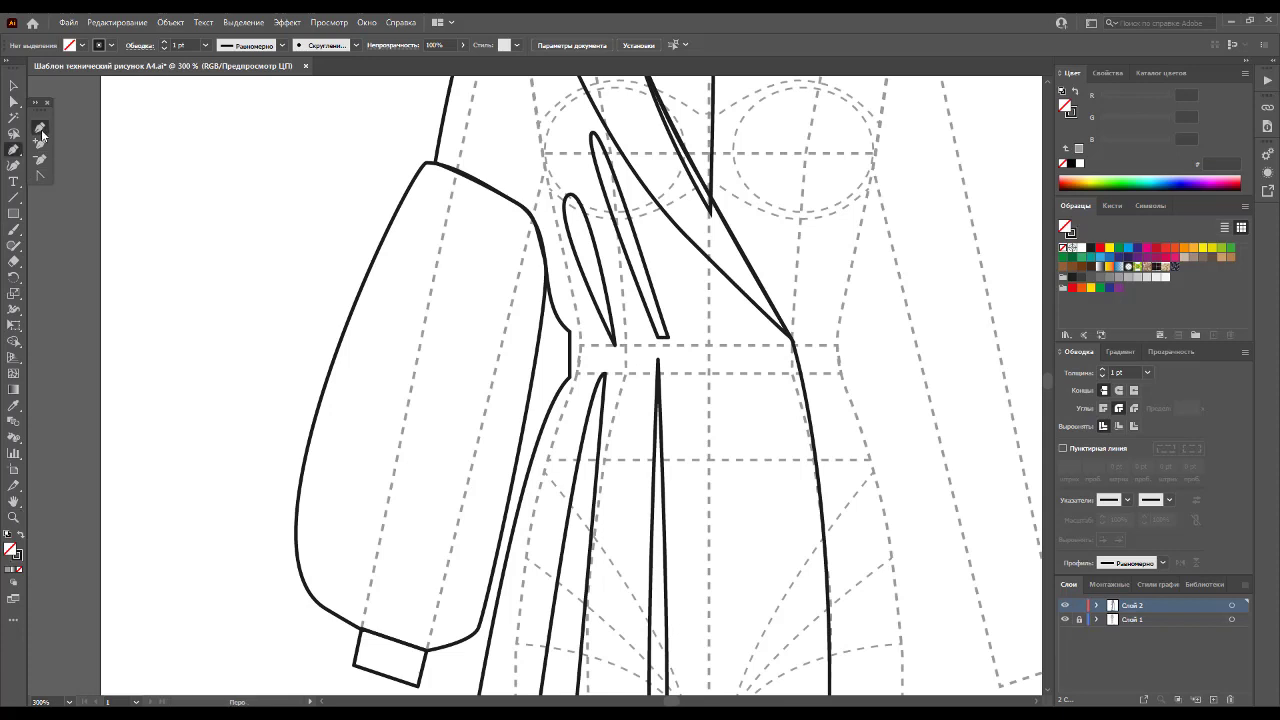
left_click(453, 172)
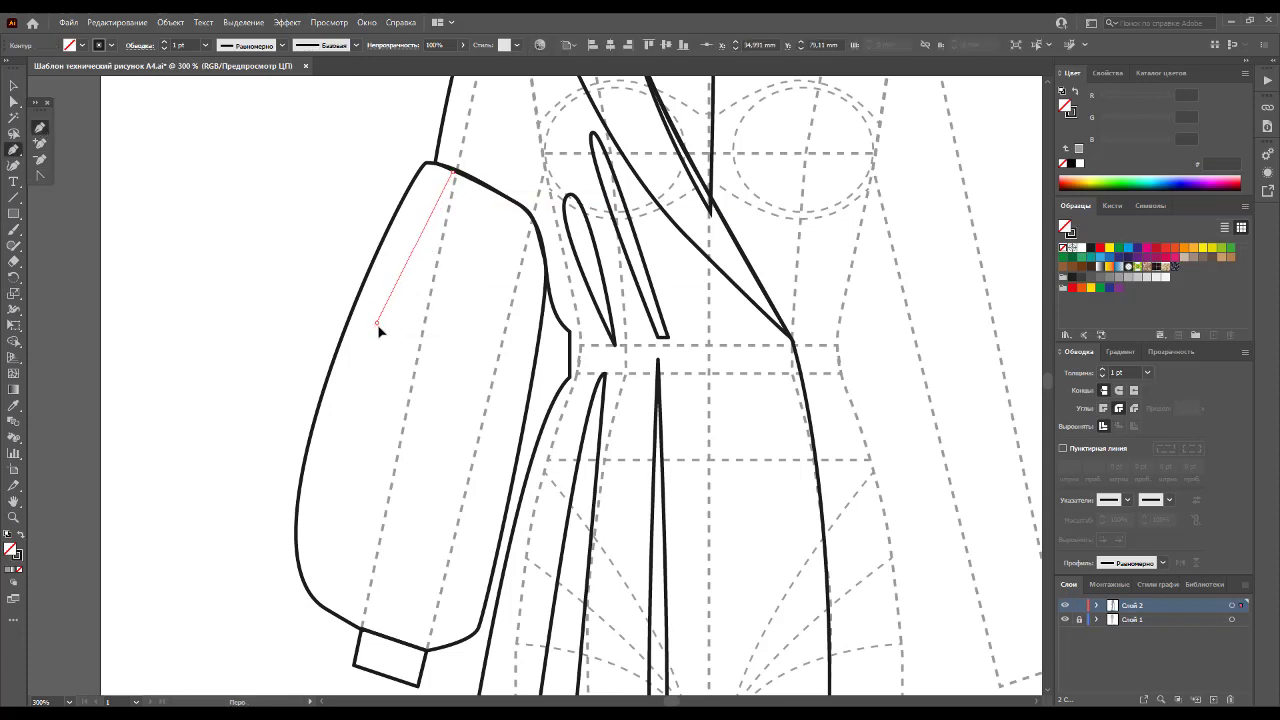
left_click_drag(376, 320, 428, 290)
left_click(453, 174)
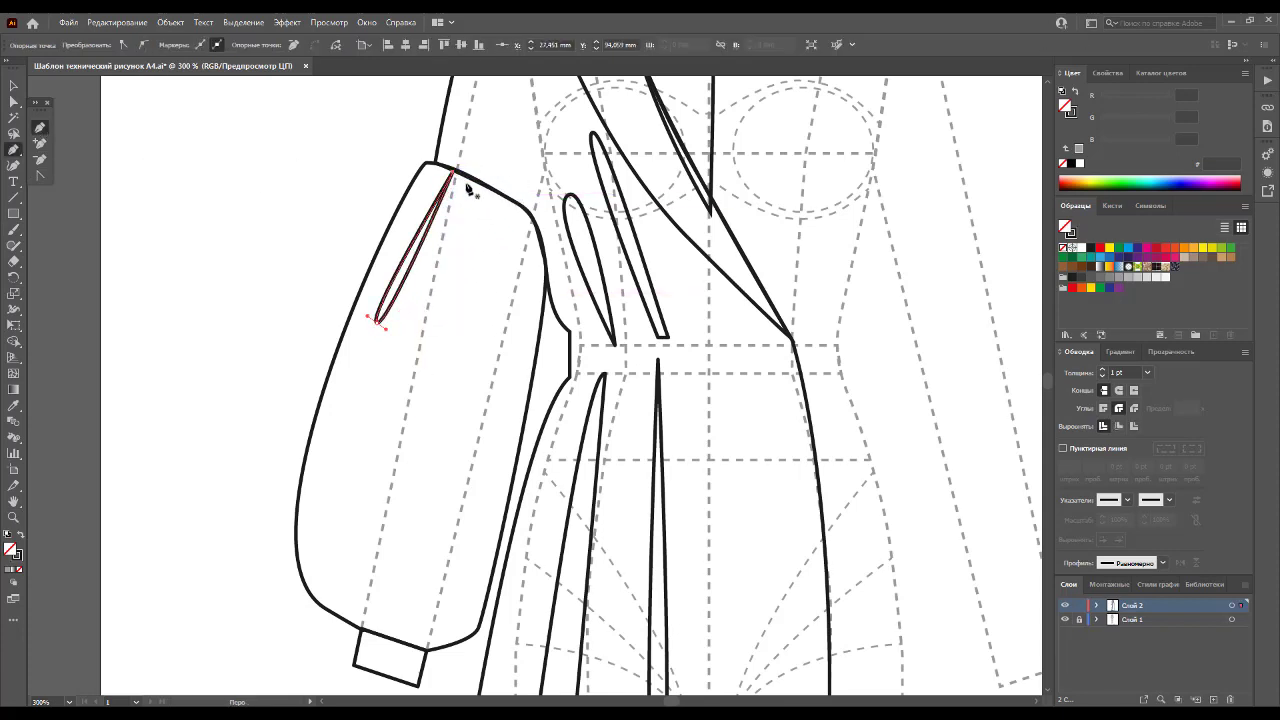
left_click(465, 180)
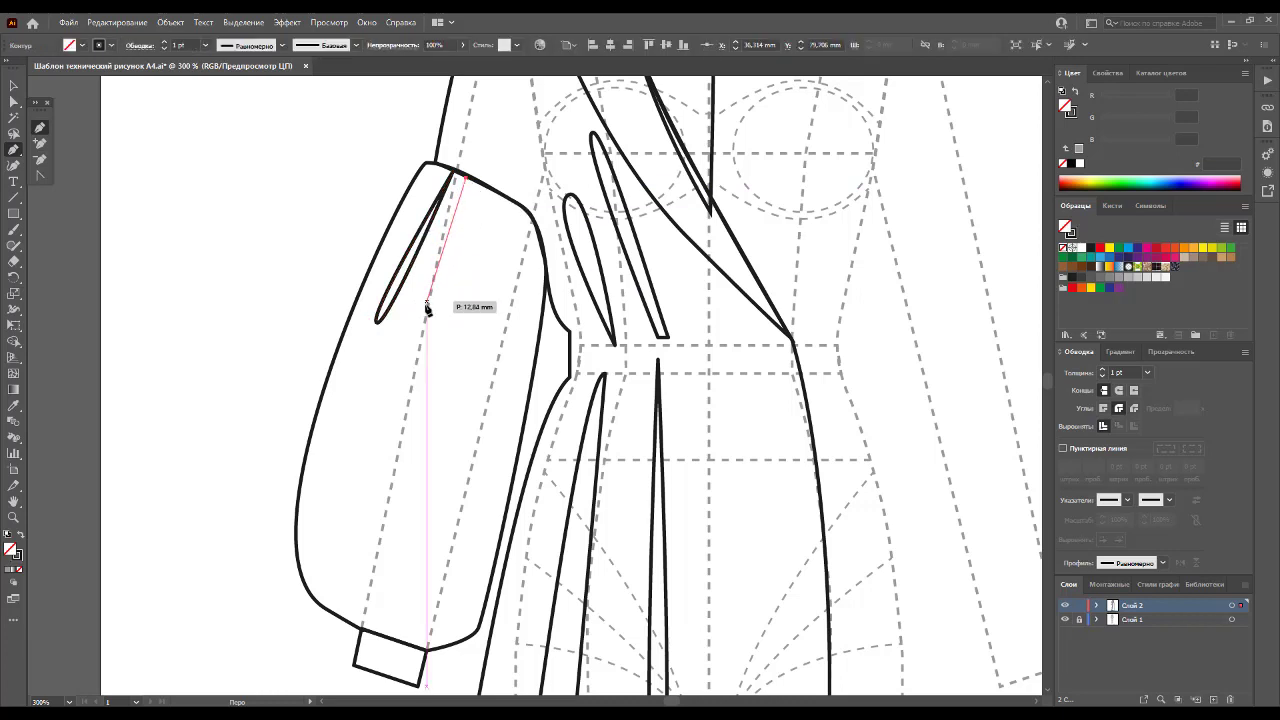
left_click_drag(396, 567, 425, 567)
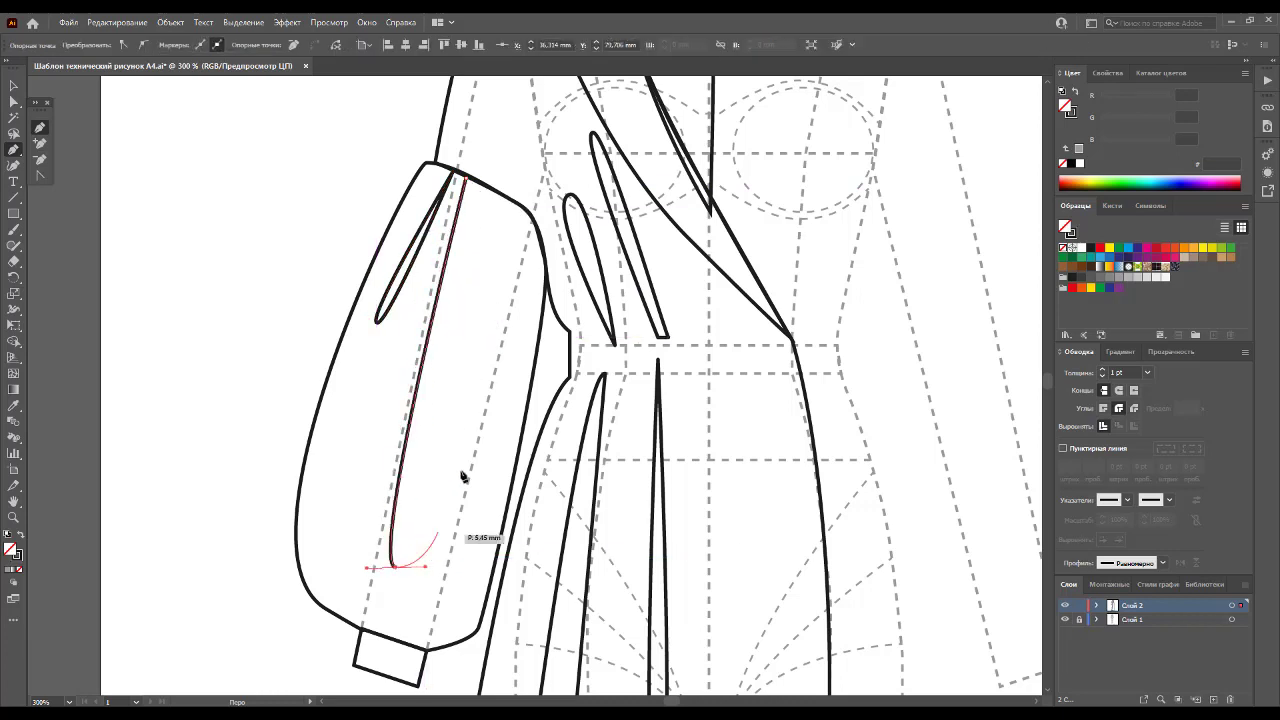
left_click(475, 206)
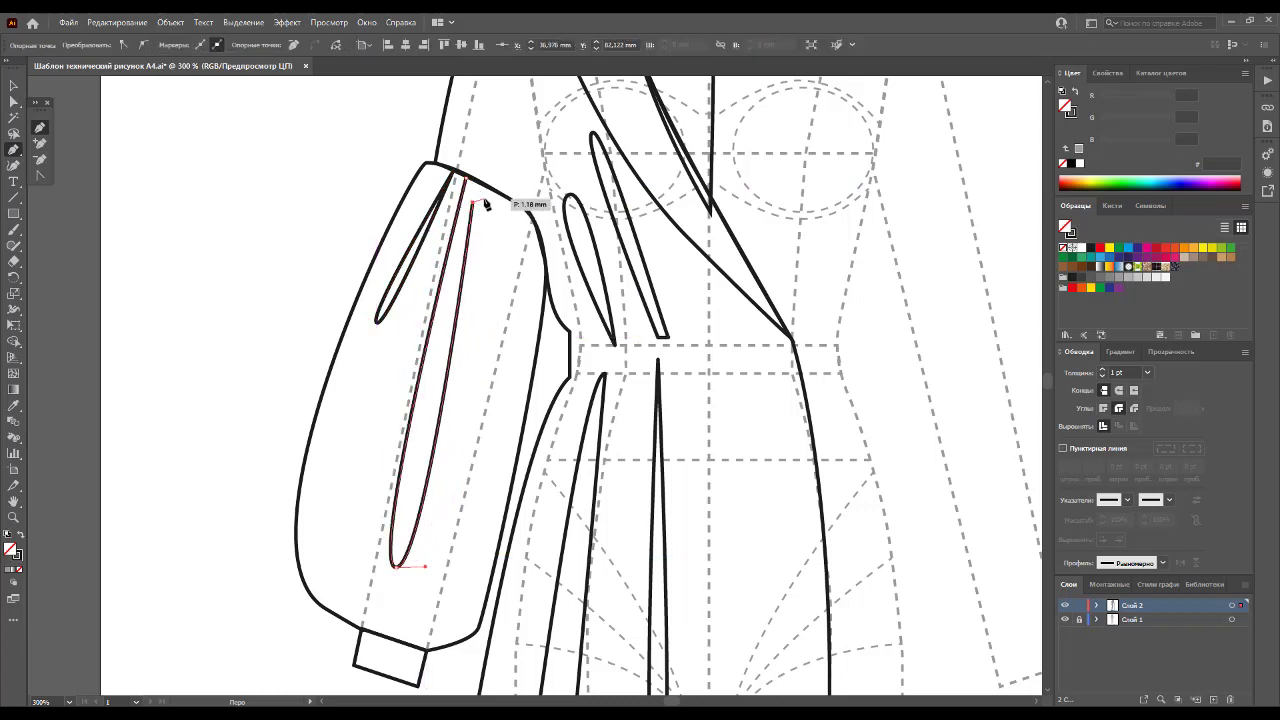
left_click_drag(470, 394, 491, 377)
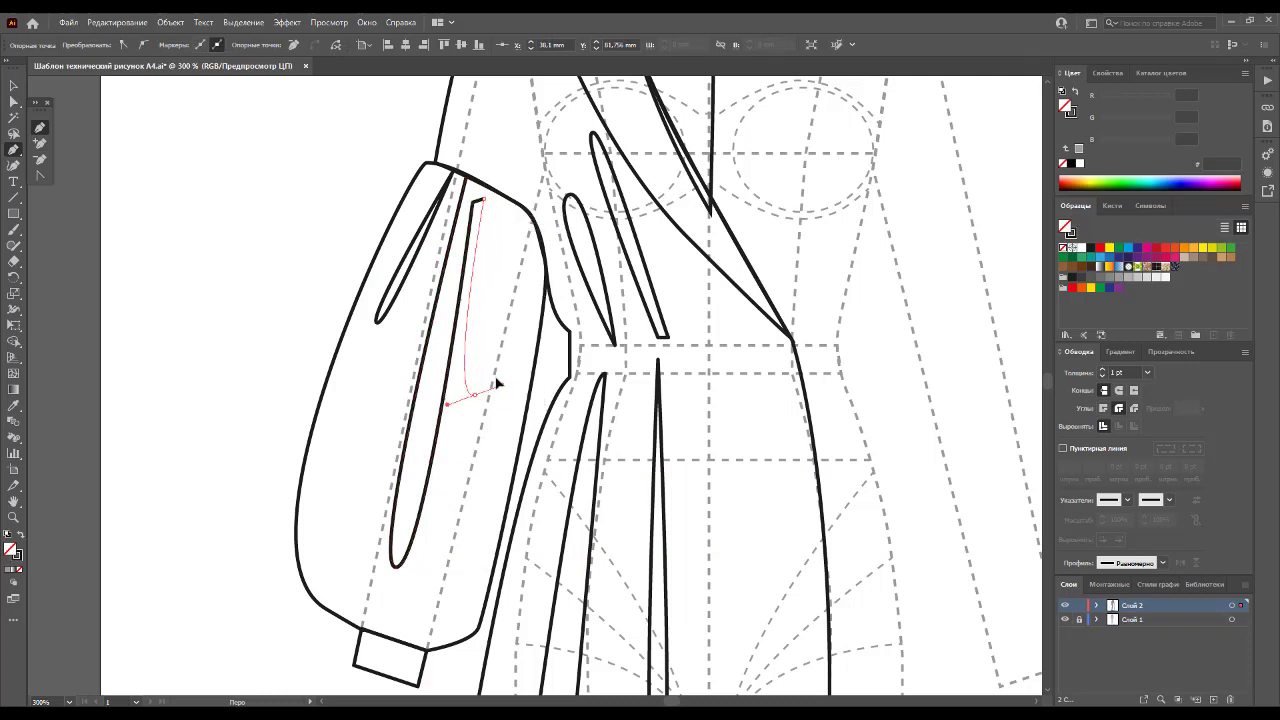
left_click(508, 201)
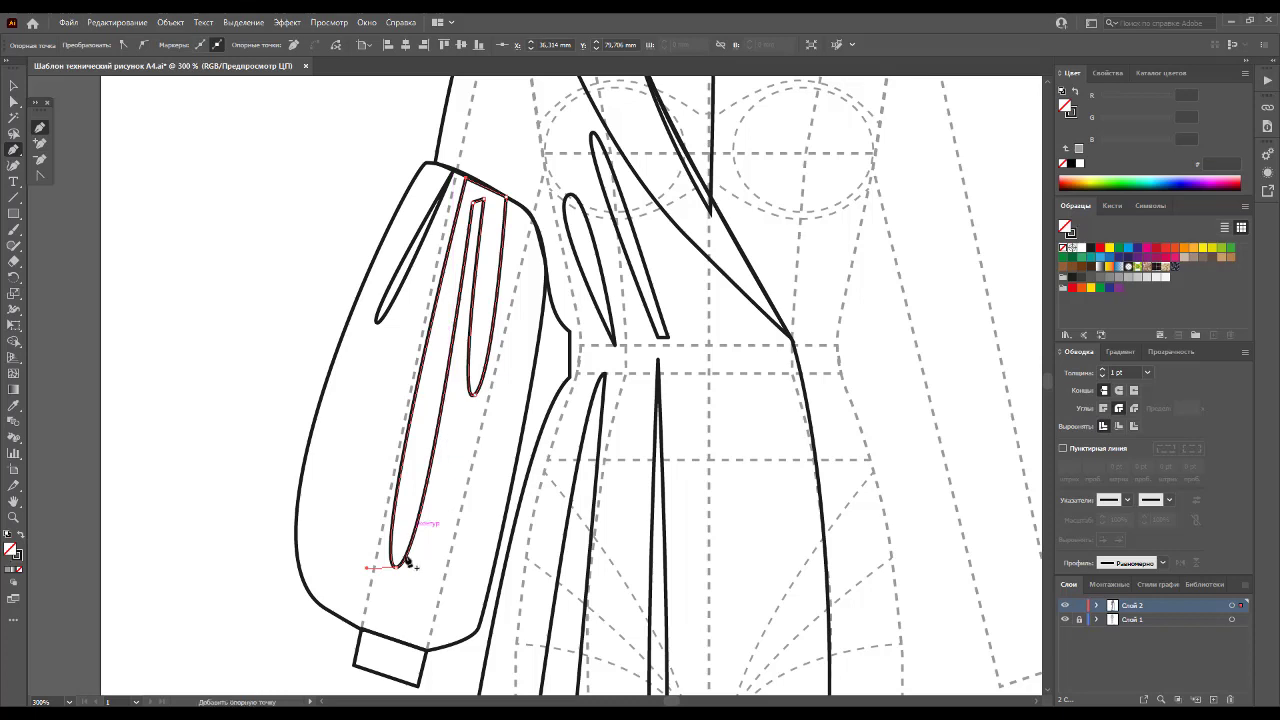
Step: Draw two short curved closed folds just above the cuff
left_click(361, 626)
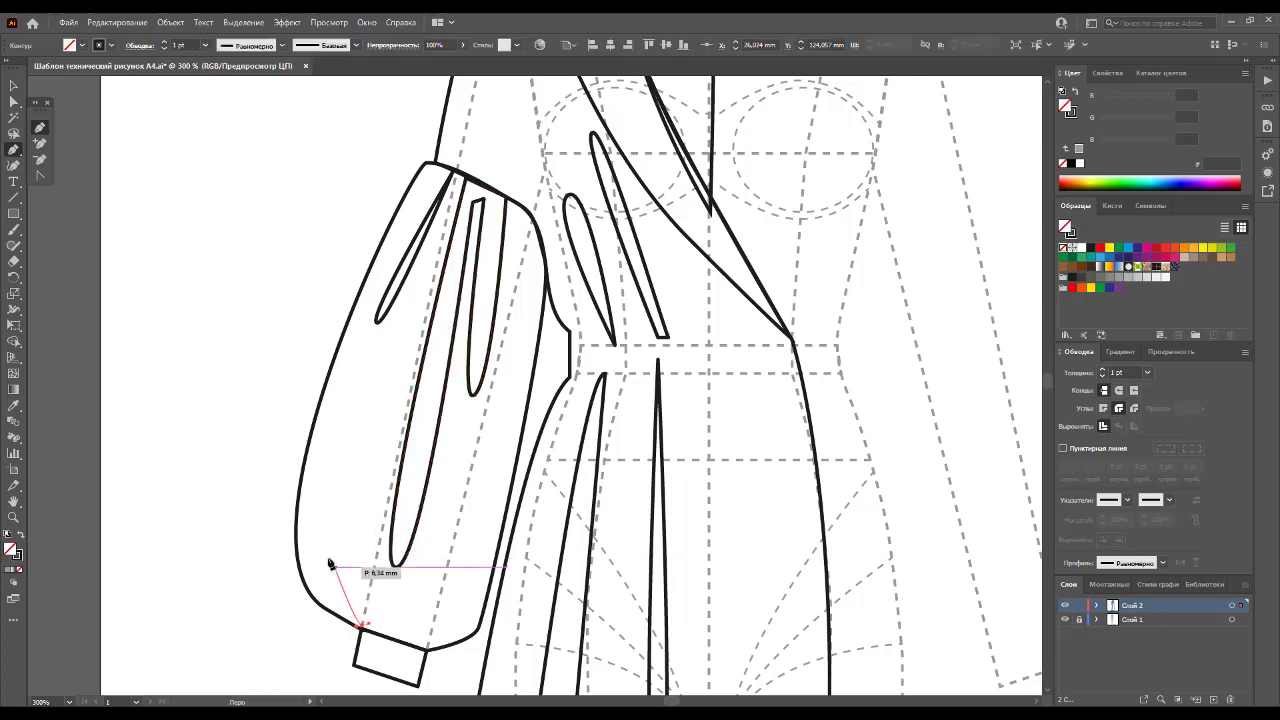
left_click_drag(313, 537, 292, 519)
left_click(361, 626)
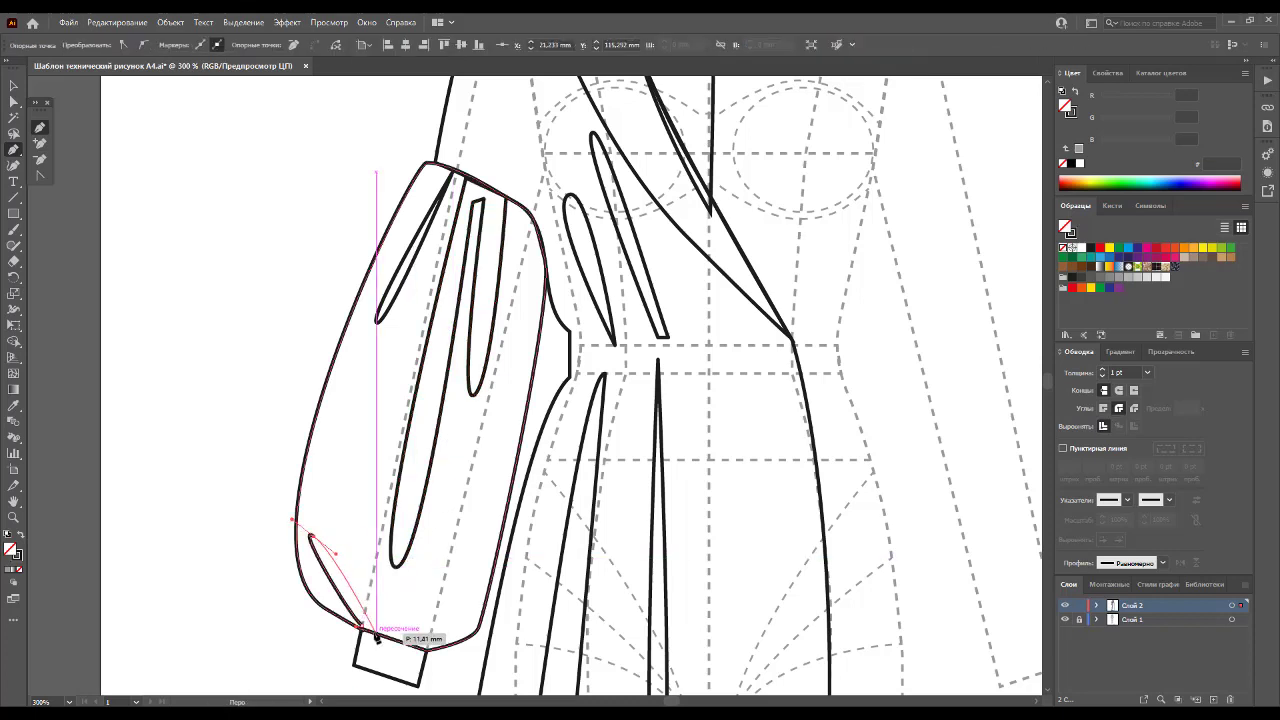
left_click(396, 636)
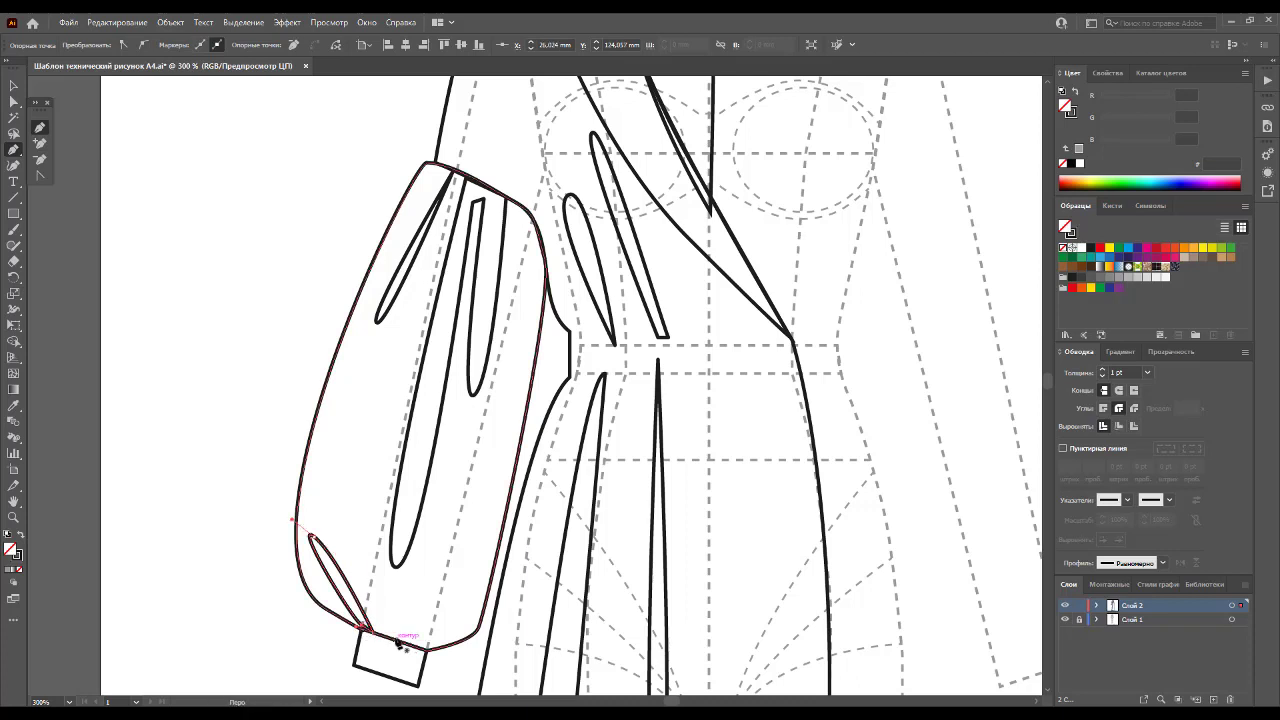
left_click_drag(436, 576, 447, 590)
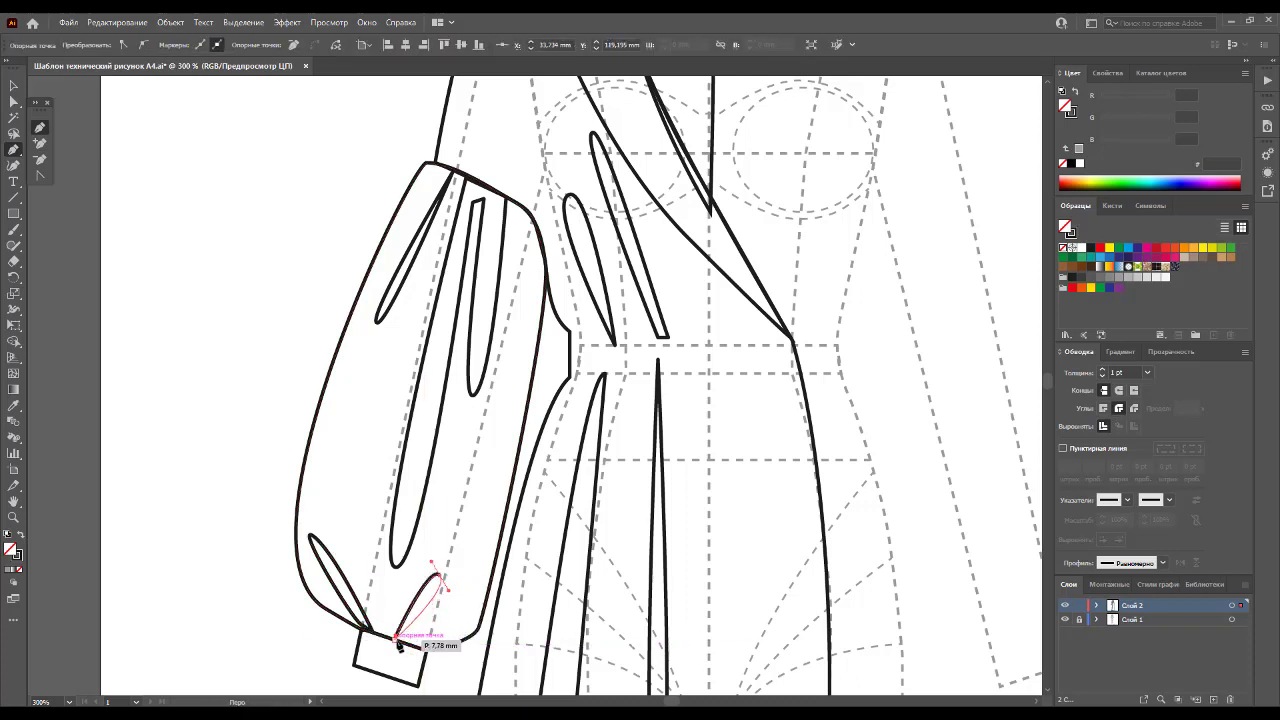
left_click(396, 636)
key("v")
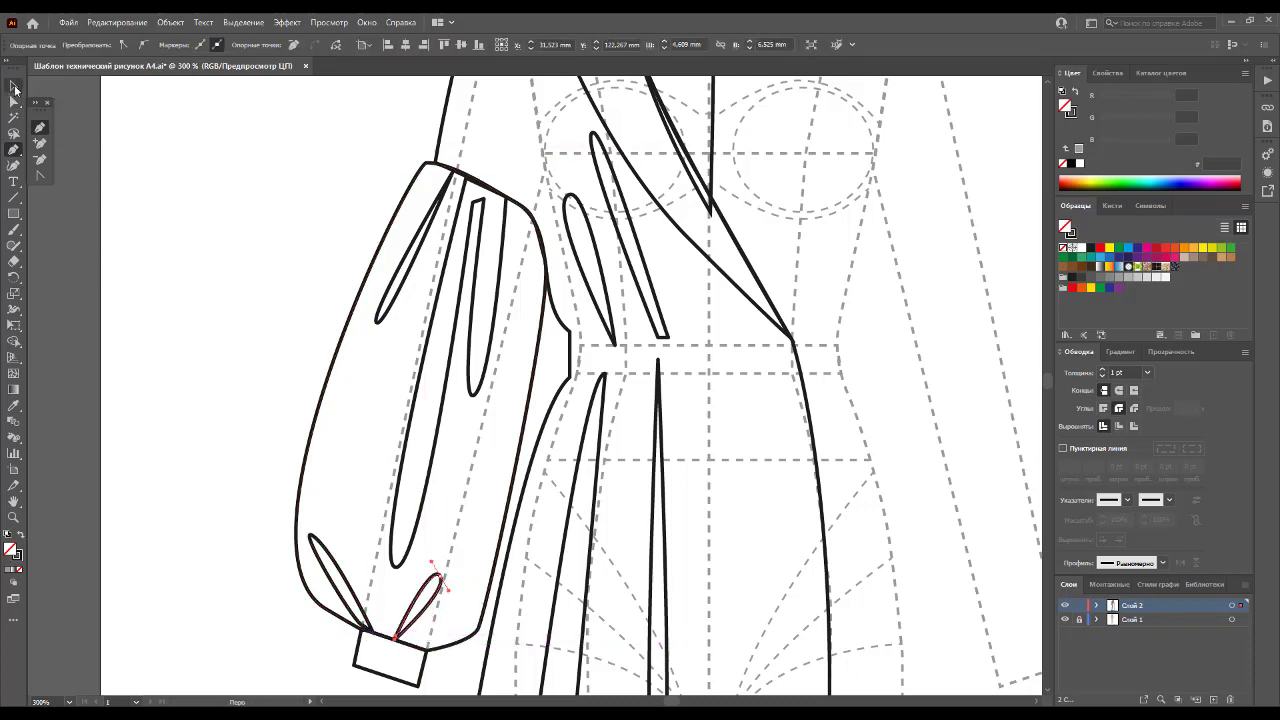
left_click(166, 157)
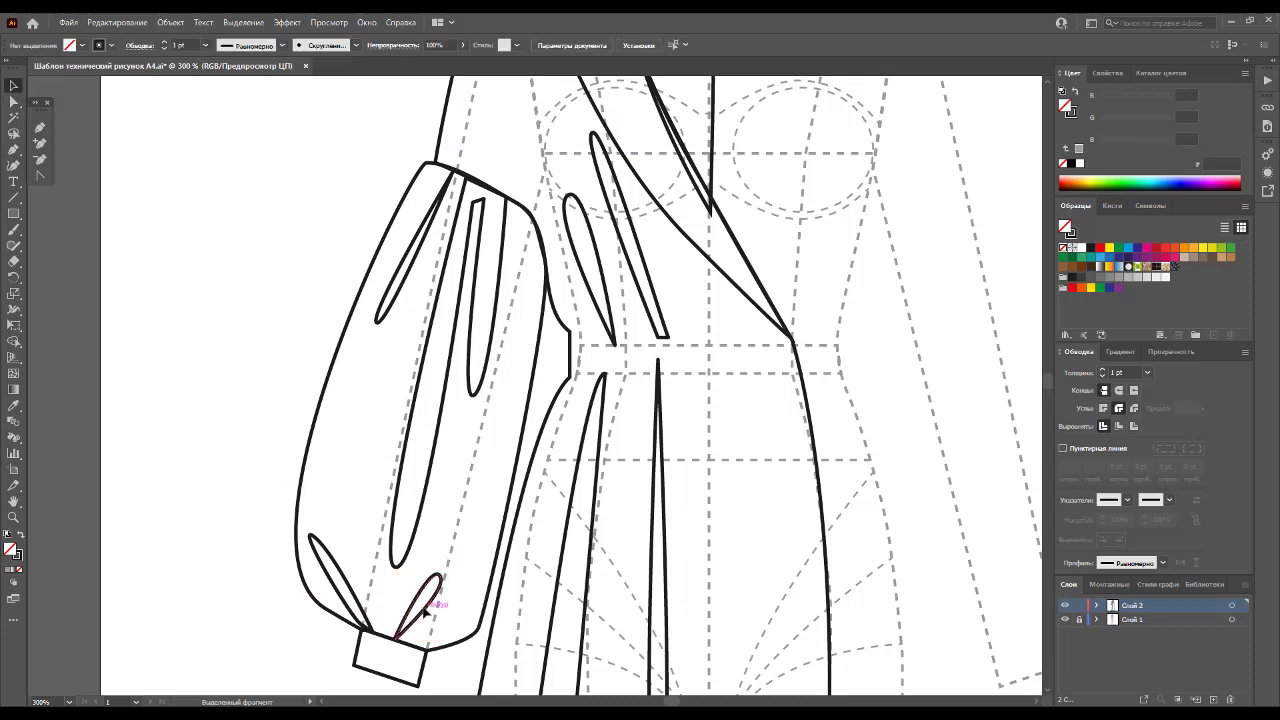
Step: Make the cuff, sleeve, skirt and chest folds black-filled, unstroked, at 14% opacity
left_click(424, 612)
left_click(352, 603, "shift")
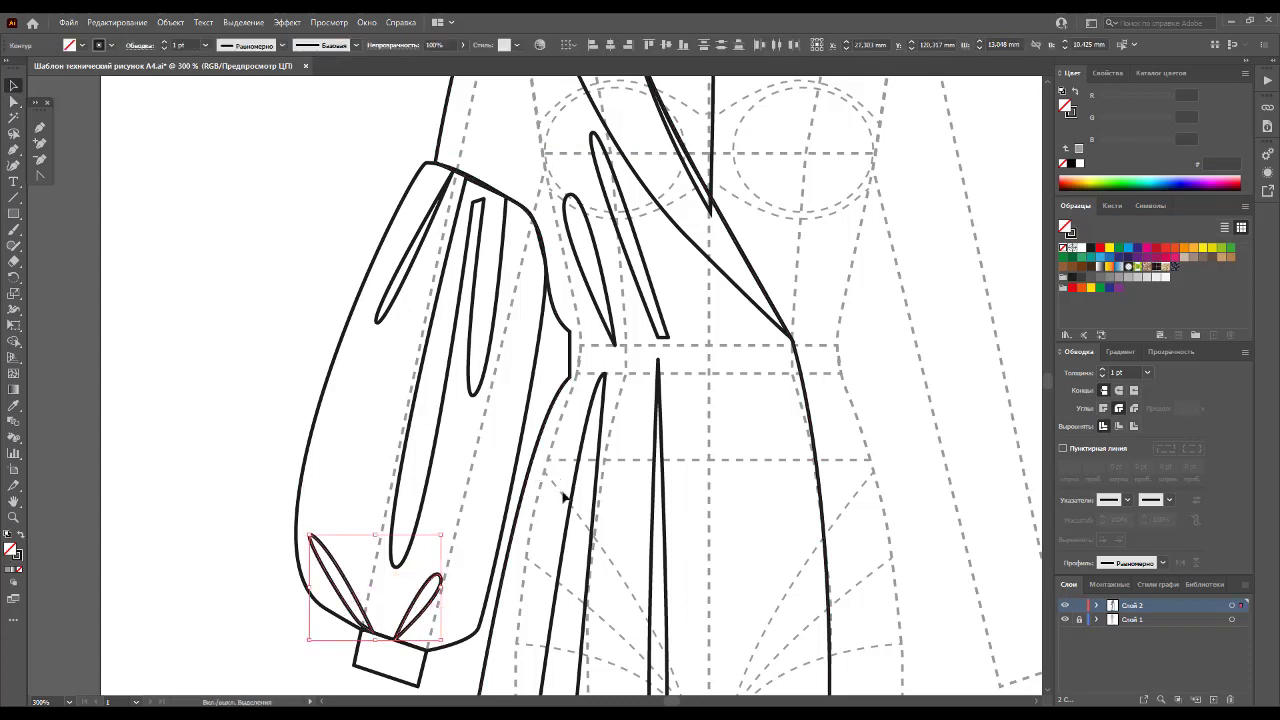
left_click(570, 505, "shift")
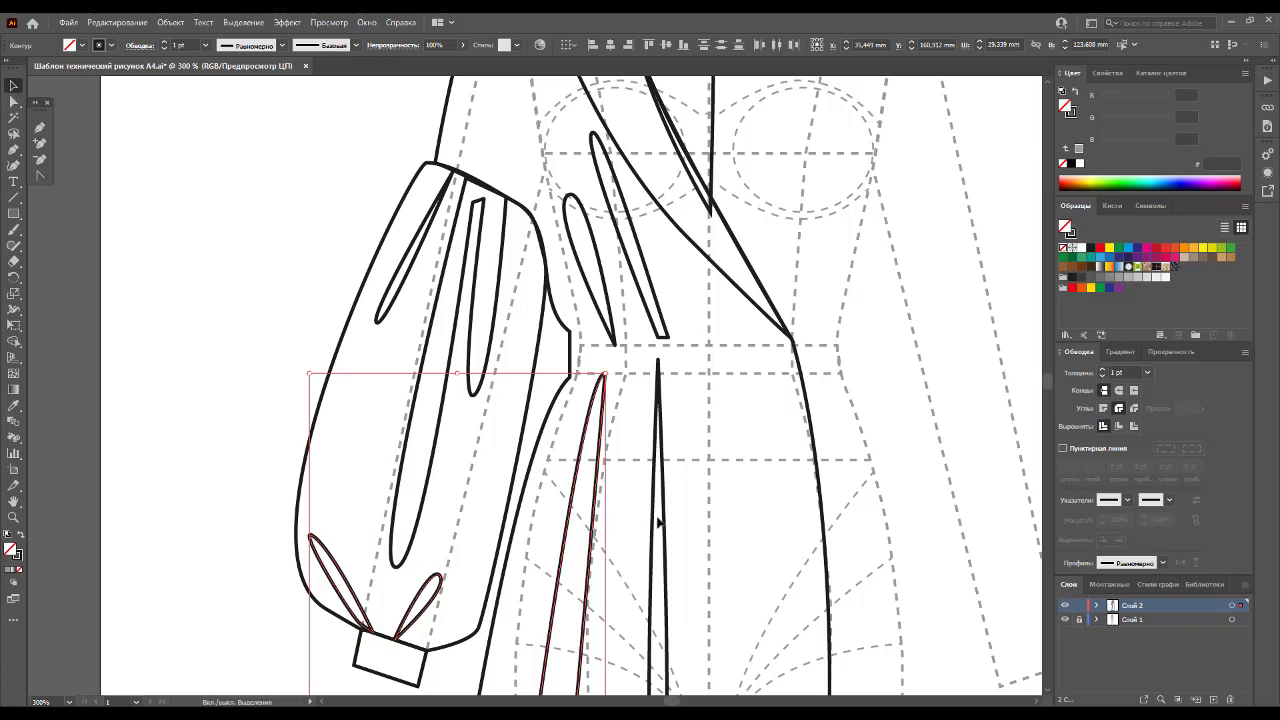
left_click(658, 521, "shift")
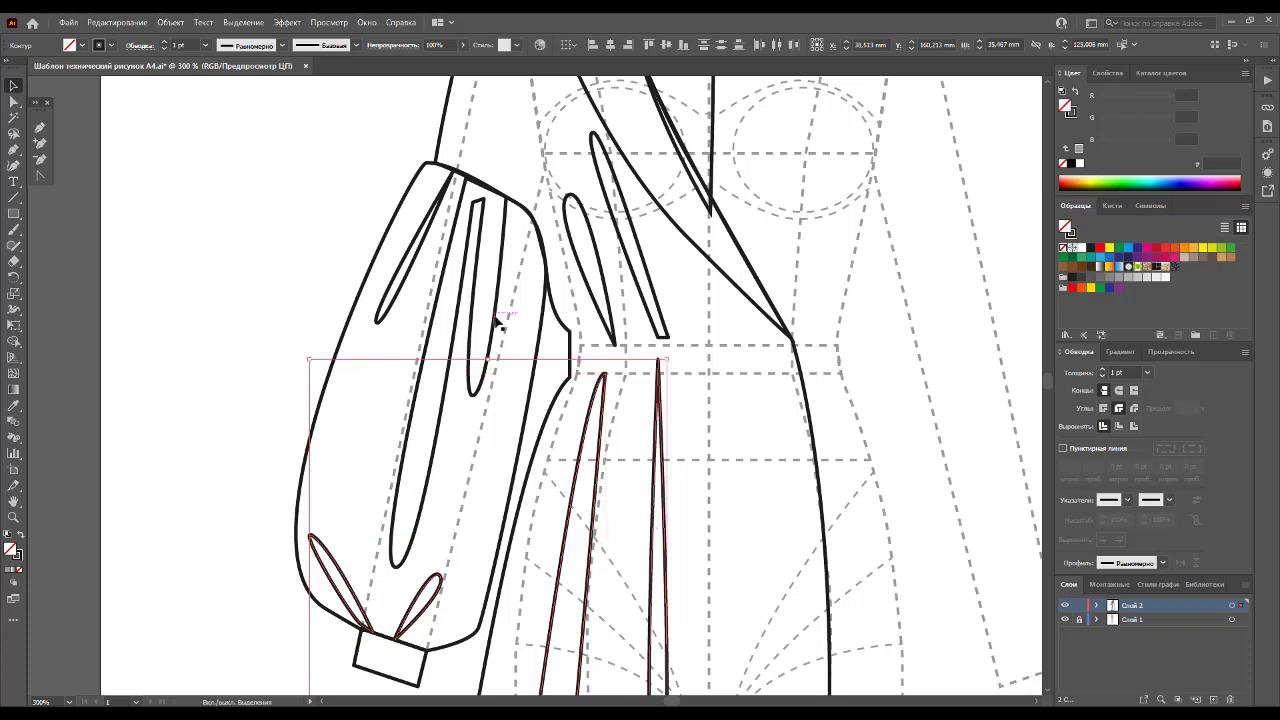
left_click(497, 322, "shift")
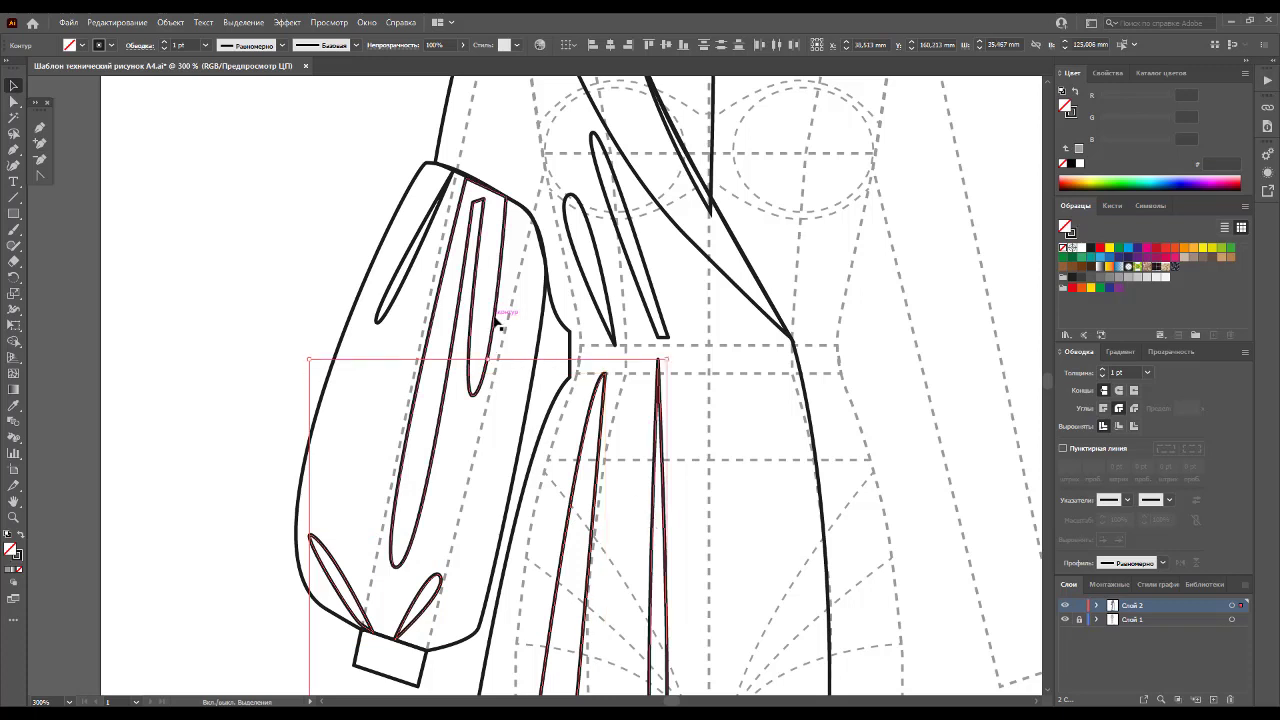
left_click(397, 290, "shift")
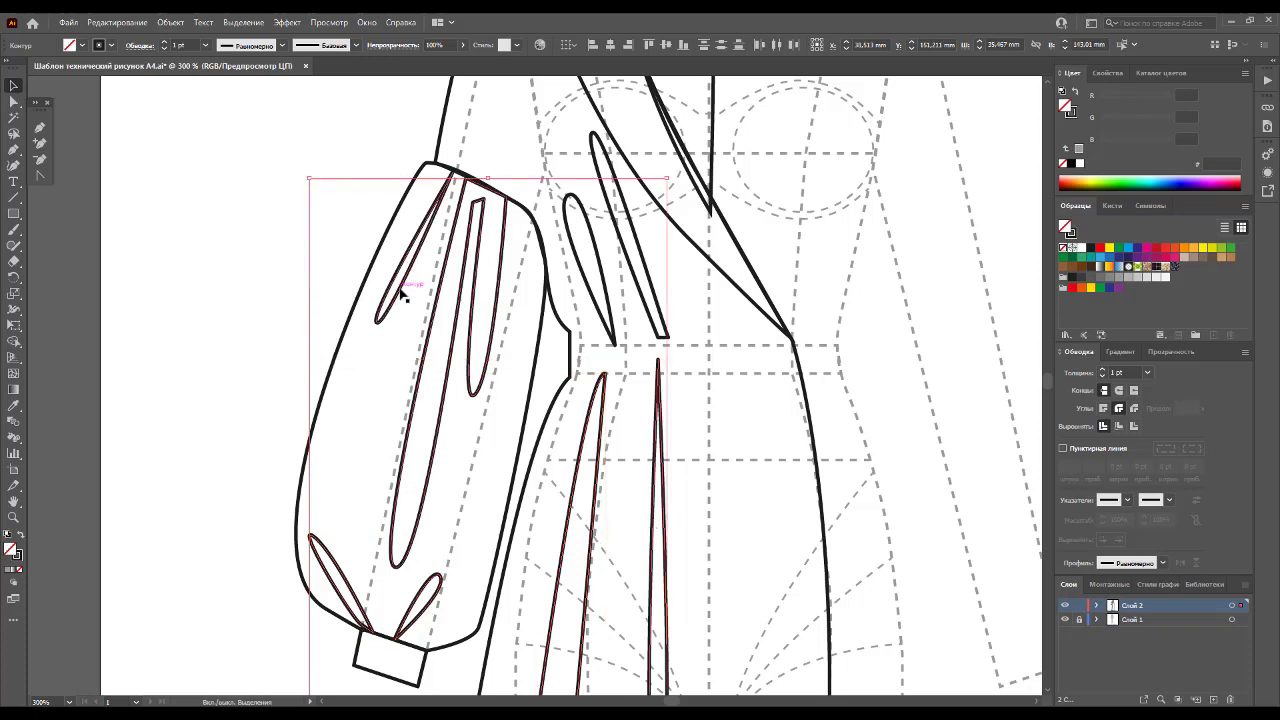
left_click(631, 270, "shift")
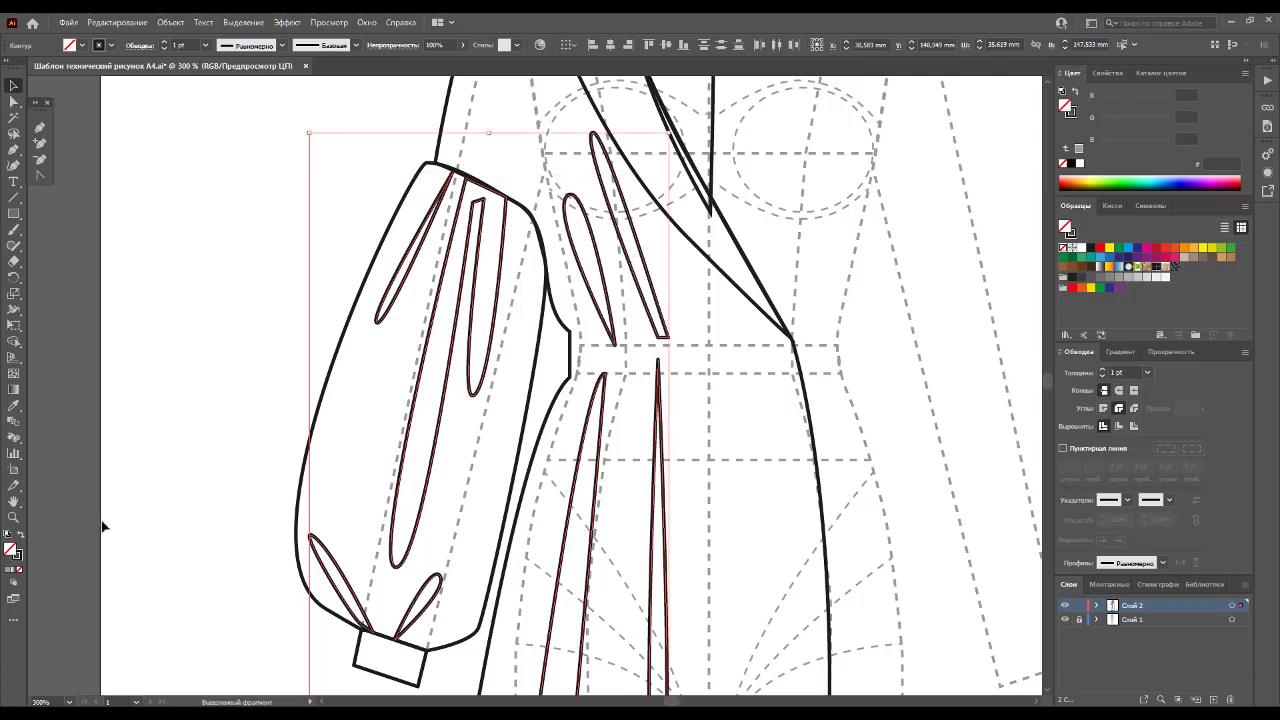
left_click(20, 536)
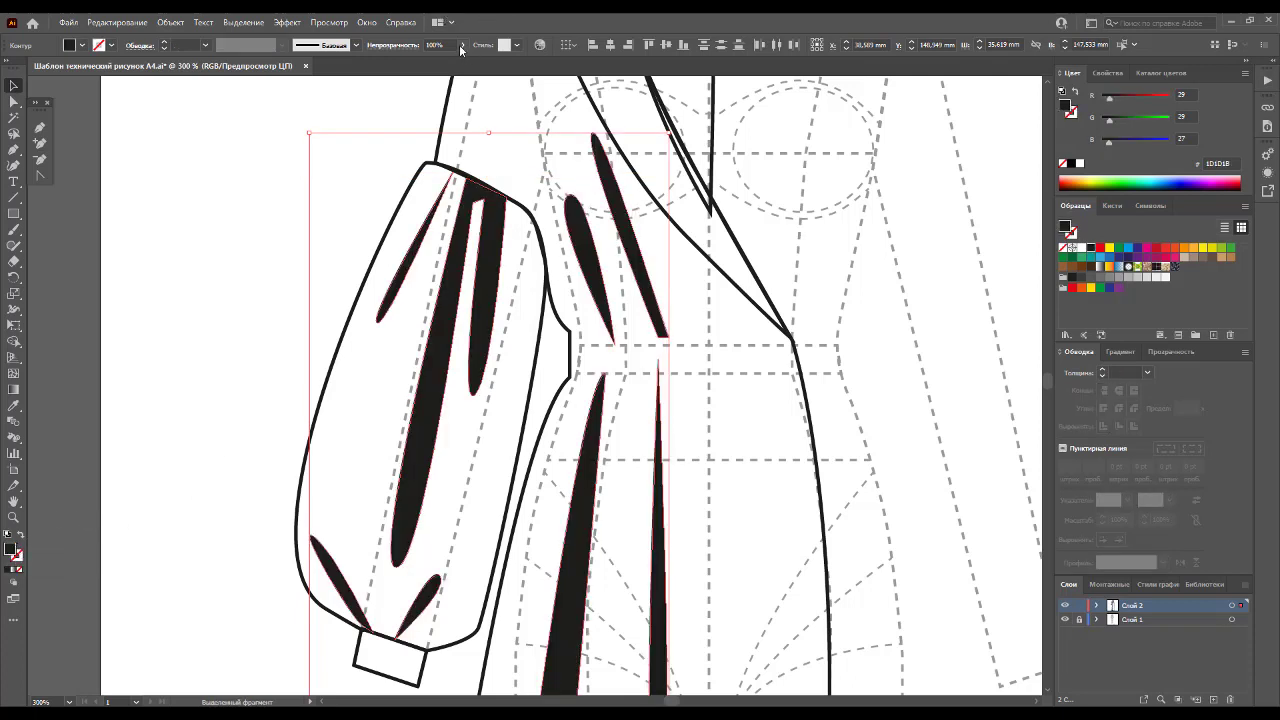
left_click(420, 63)
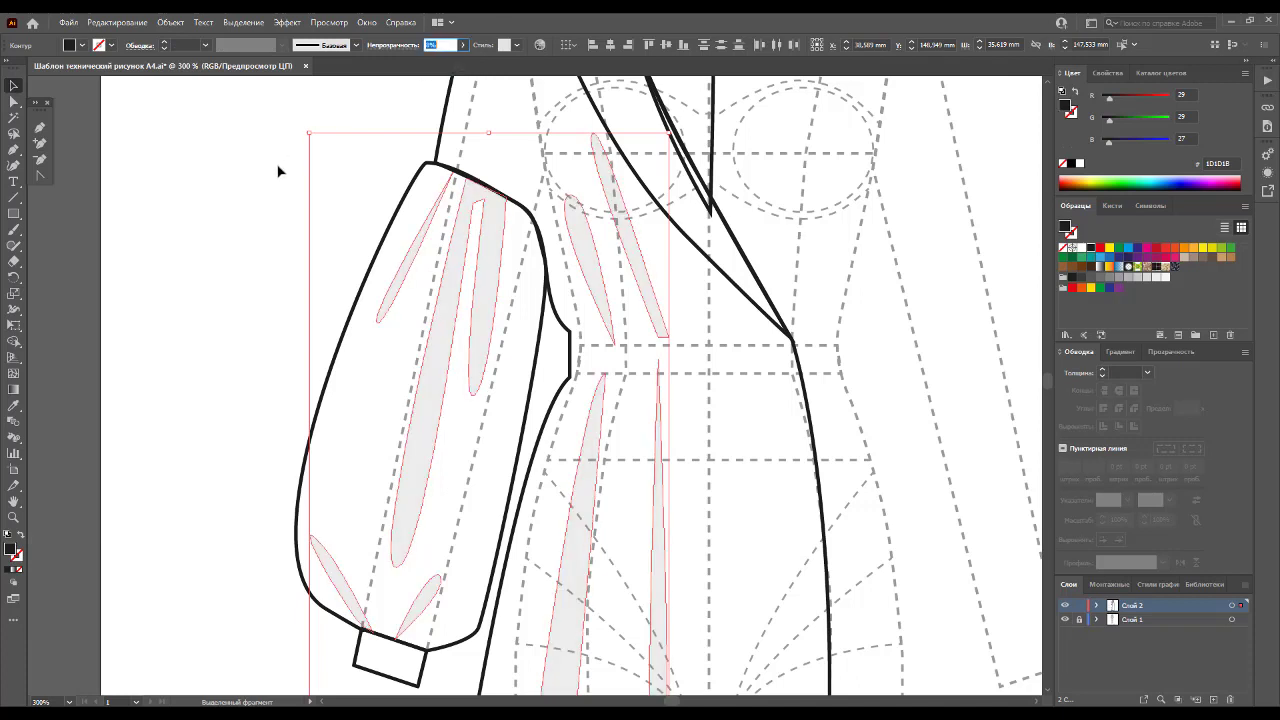
left_click(428, 282)
Step: Zoom into the back neckline and draw a closed four-cornered neck band shape
key("z")
left_click(600, 423, "alt")
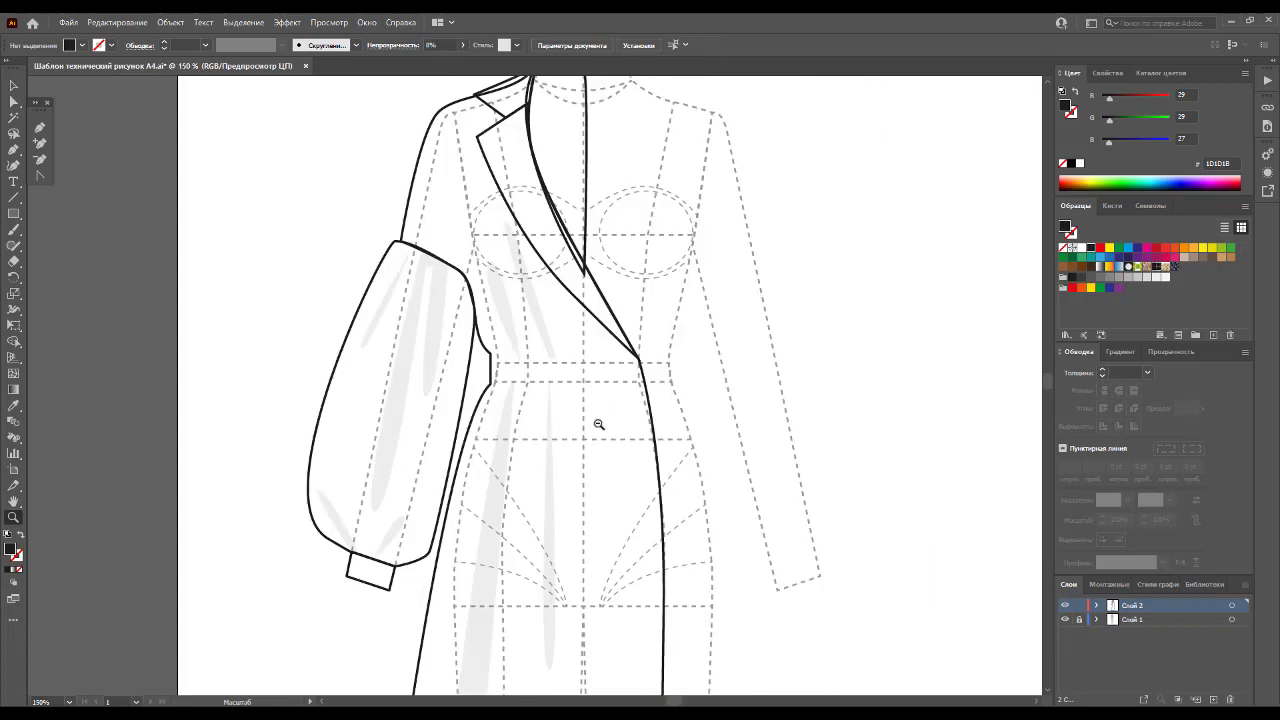
left_click(529, 434, "alt")
left_click(535, 400, "alt")
scroll(540, 390, "down", 1)
scroll(543, 380, "up", 1)
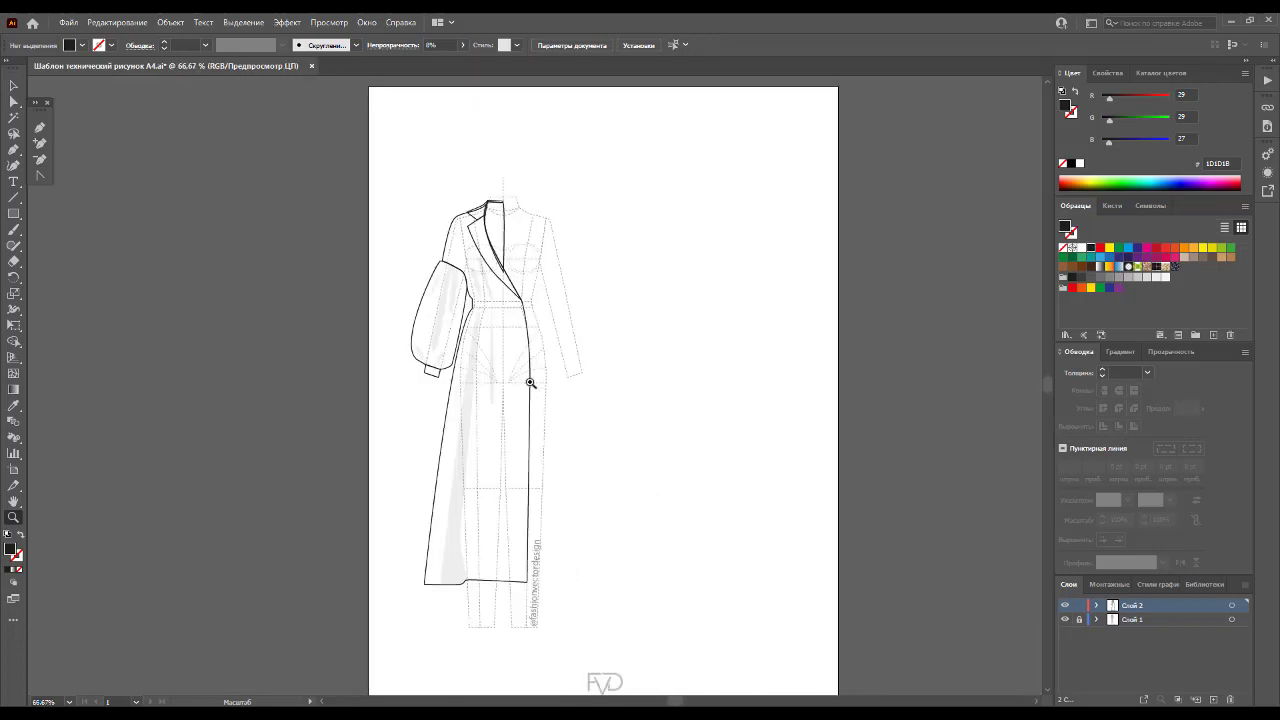
left_click(534, 375)
scroll(576, 349, "up", 1)
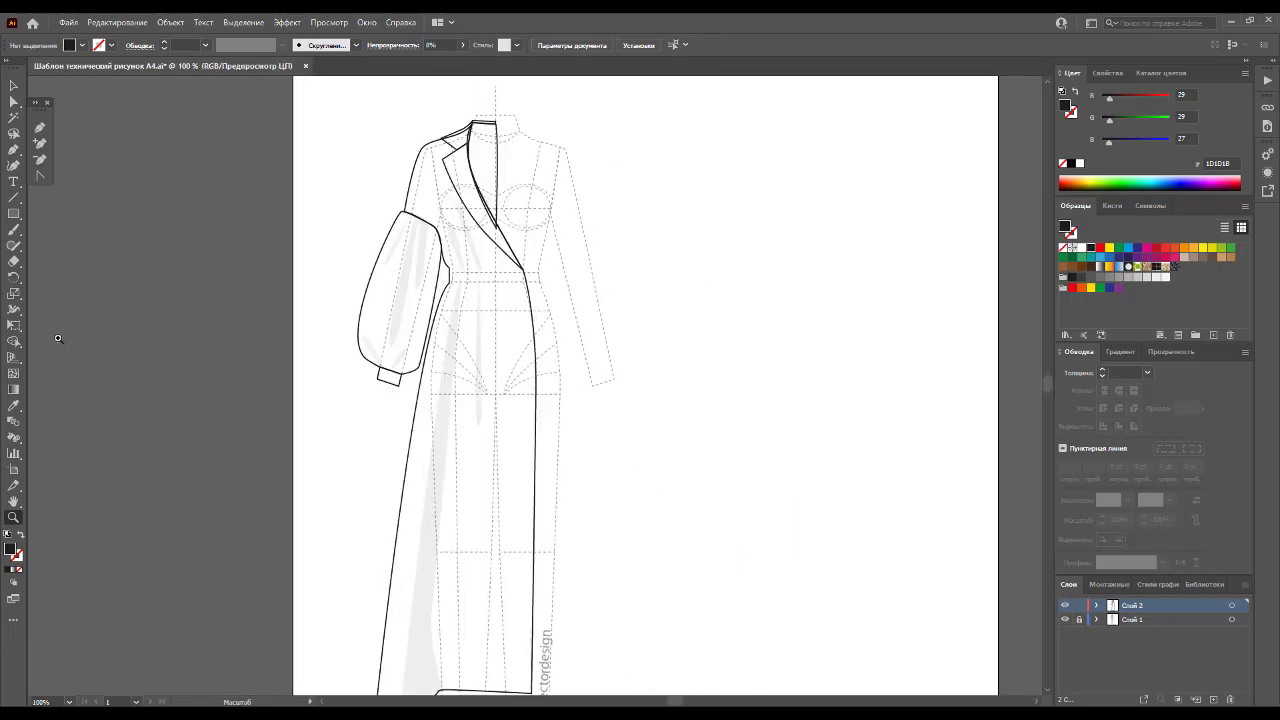
left_click_drag(446, 106, 528, 176)
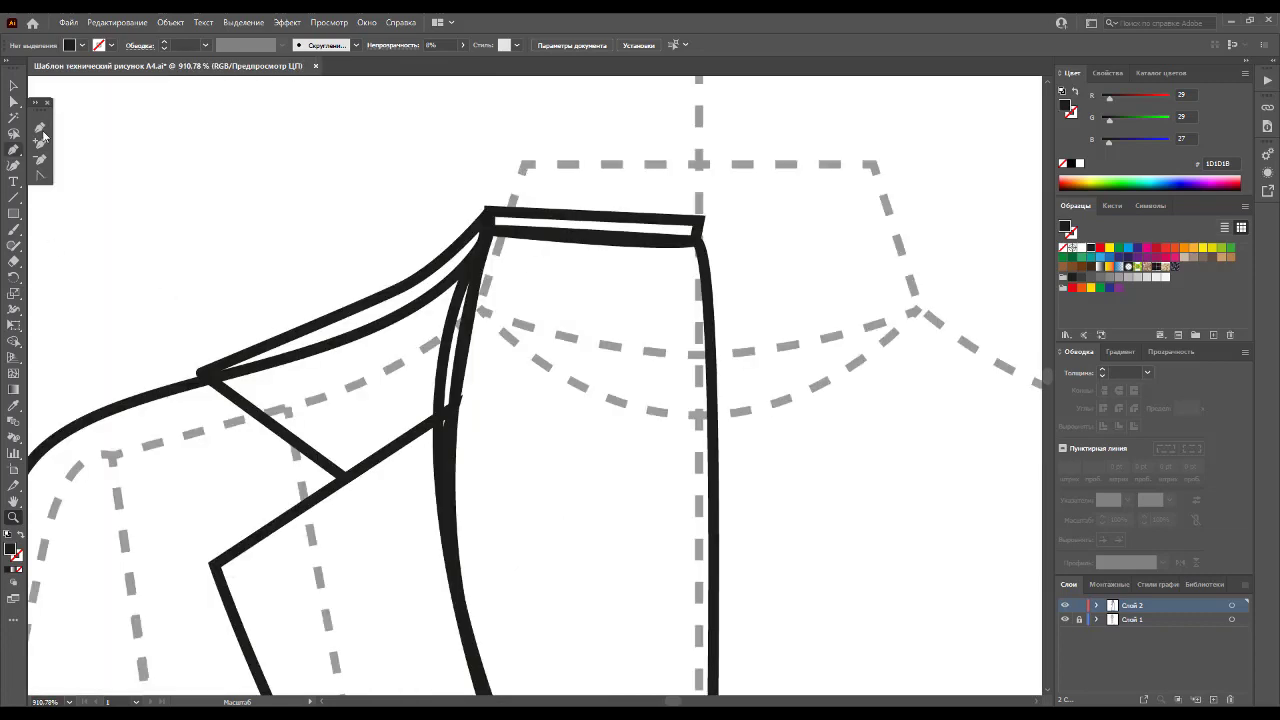
left_click(40, 129)
left_click(494, 234)
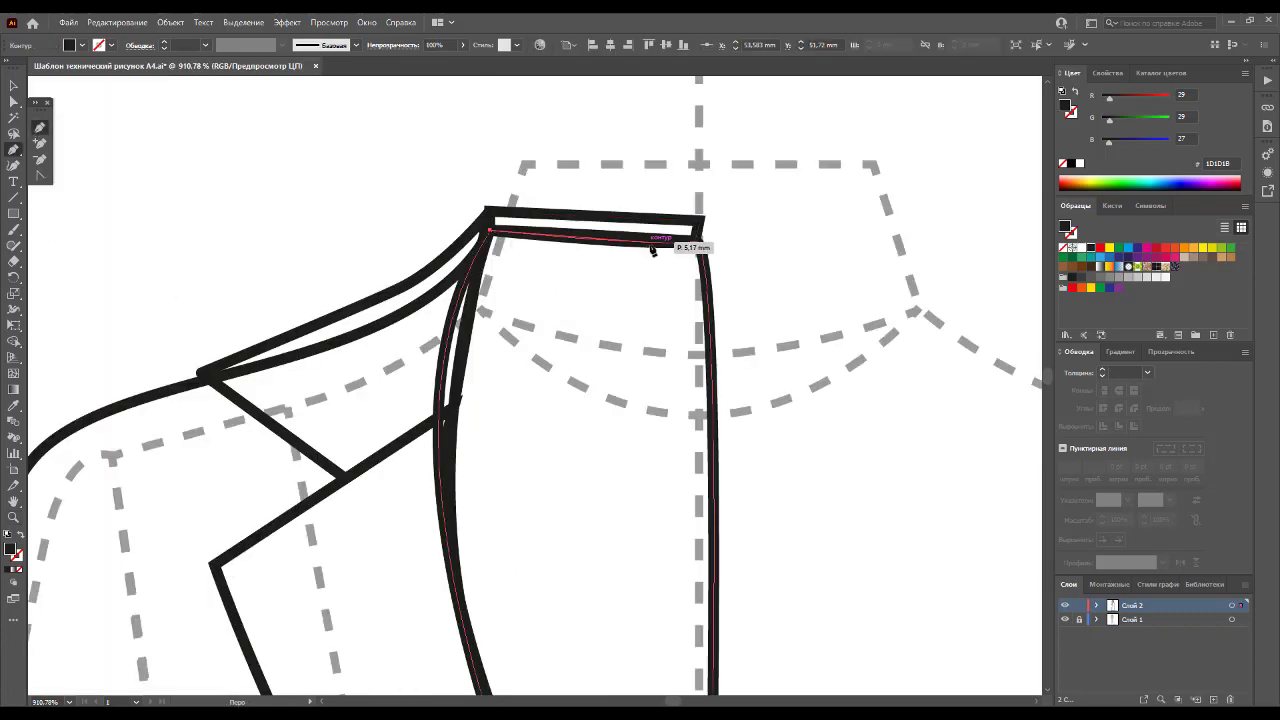
left_click(701, 243)
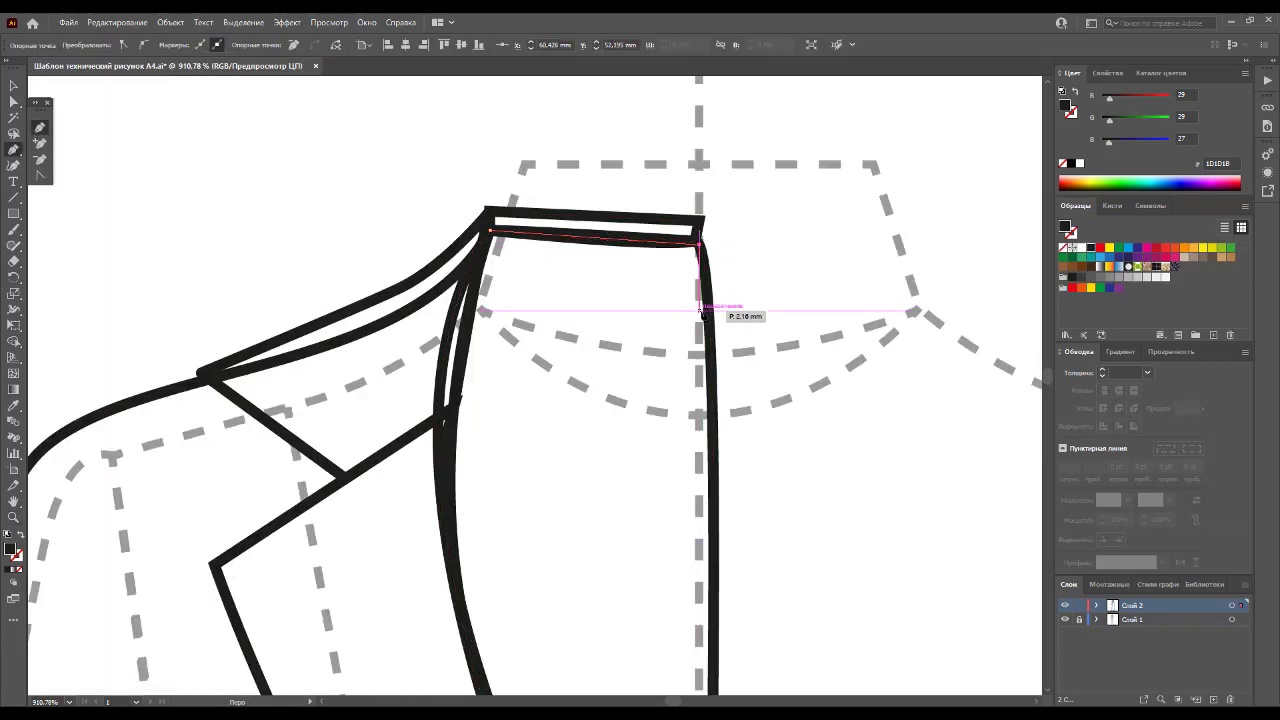
left_click_drag(701, 328, 600, 330)
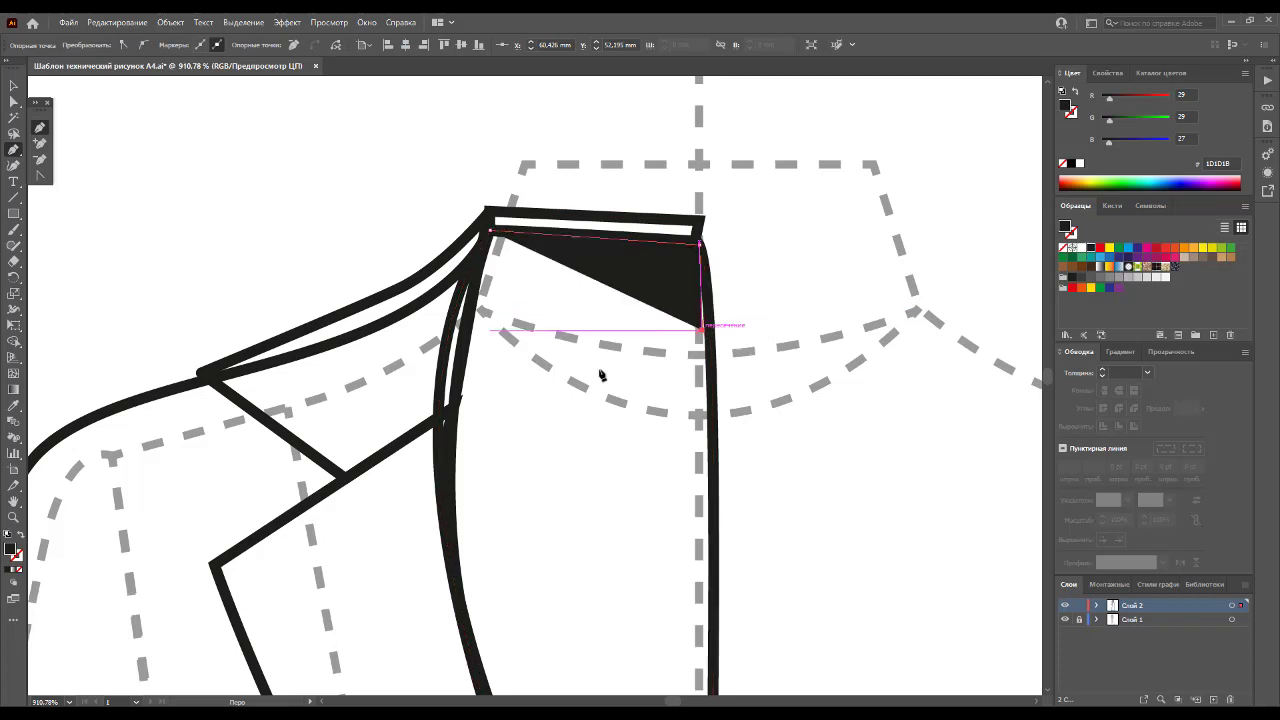
left_click(474, 291)
left_click(491, 233)
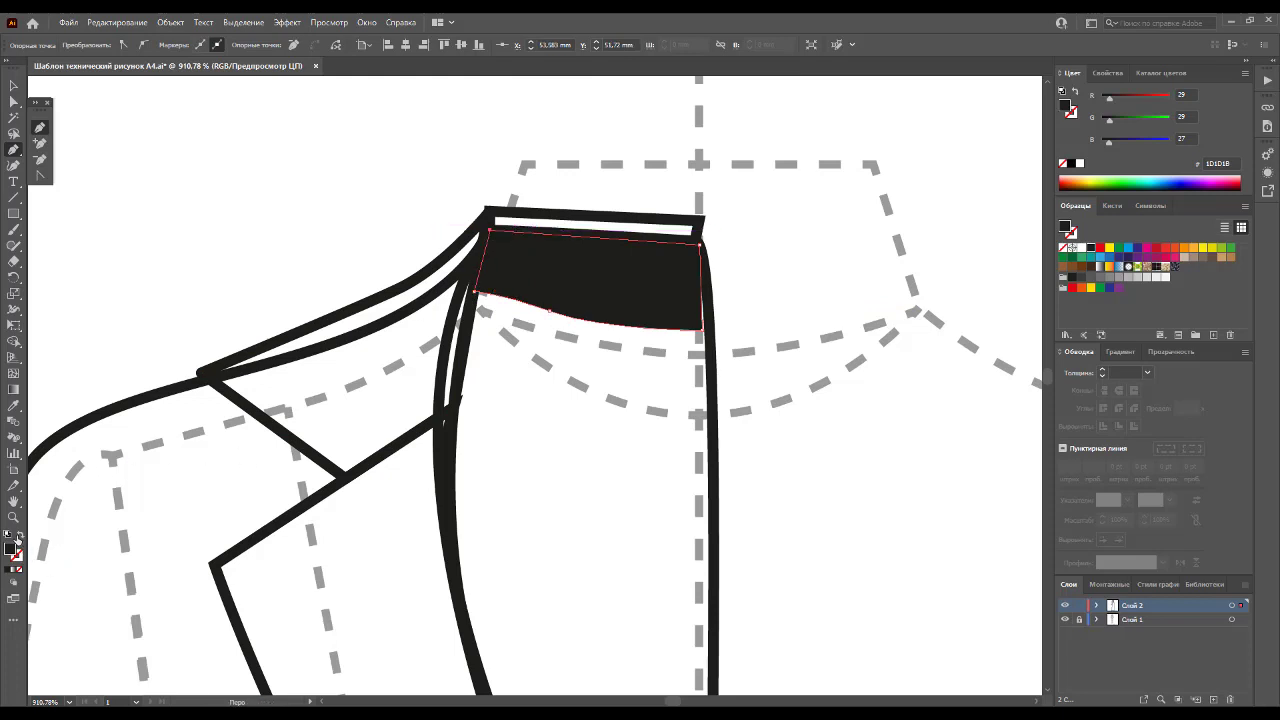
Step: Swap the band's fill and stroke to outline it and refine its curved lower edge
left_click(17, 537)
left_click(14, 101)
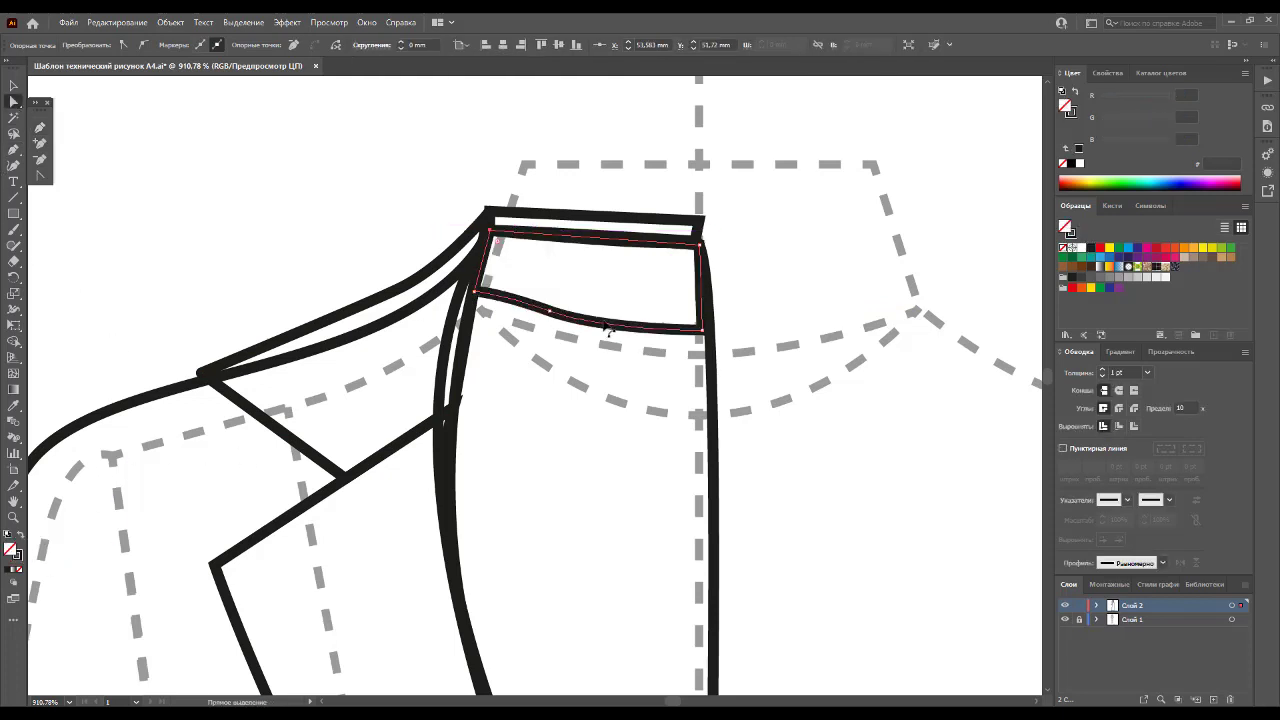
left_click_drag(546, 314, 548, 320)
left_click(292, 232)
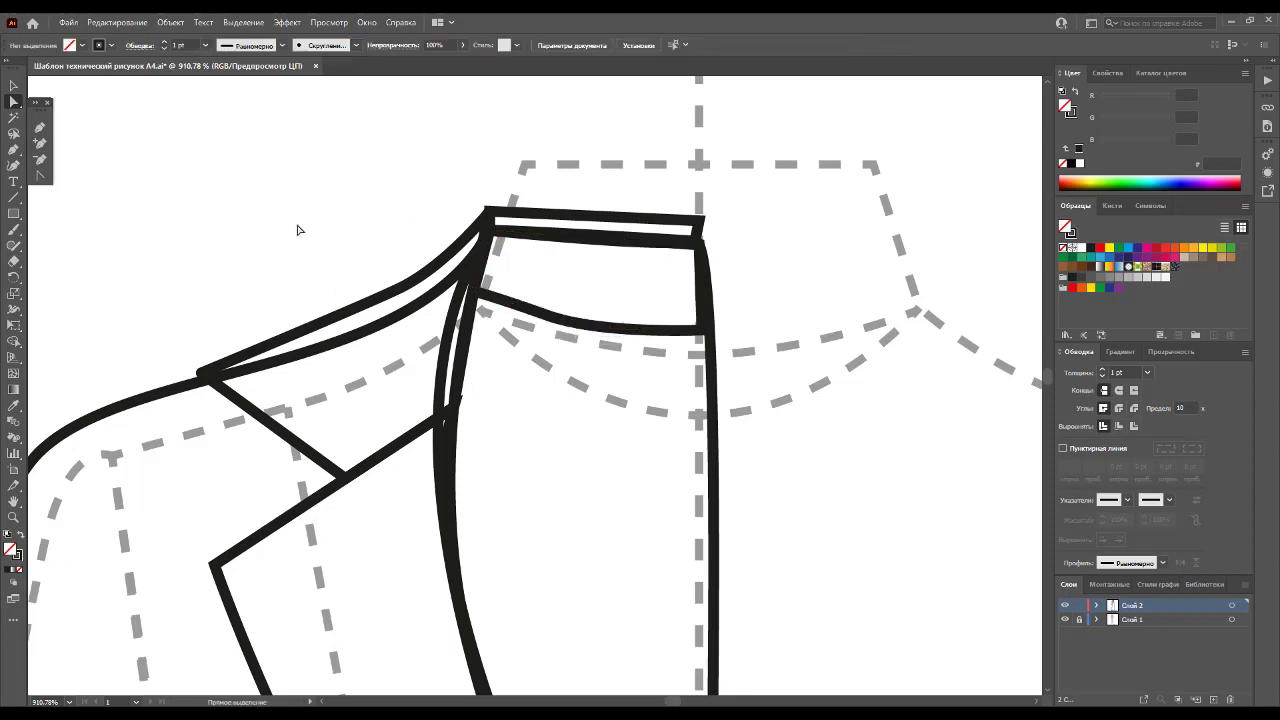
Step: Zoom out to the whole page and marquee-select all paths of the dress half
left_click(18, 87)
key("z")
left_click(600, 480, "alt")
left_click(560, 488, "alt")
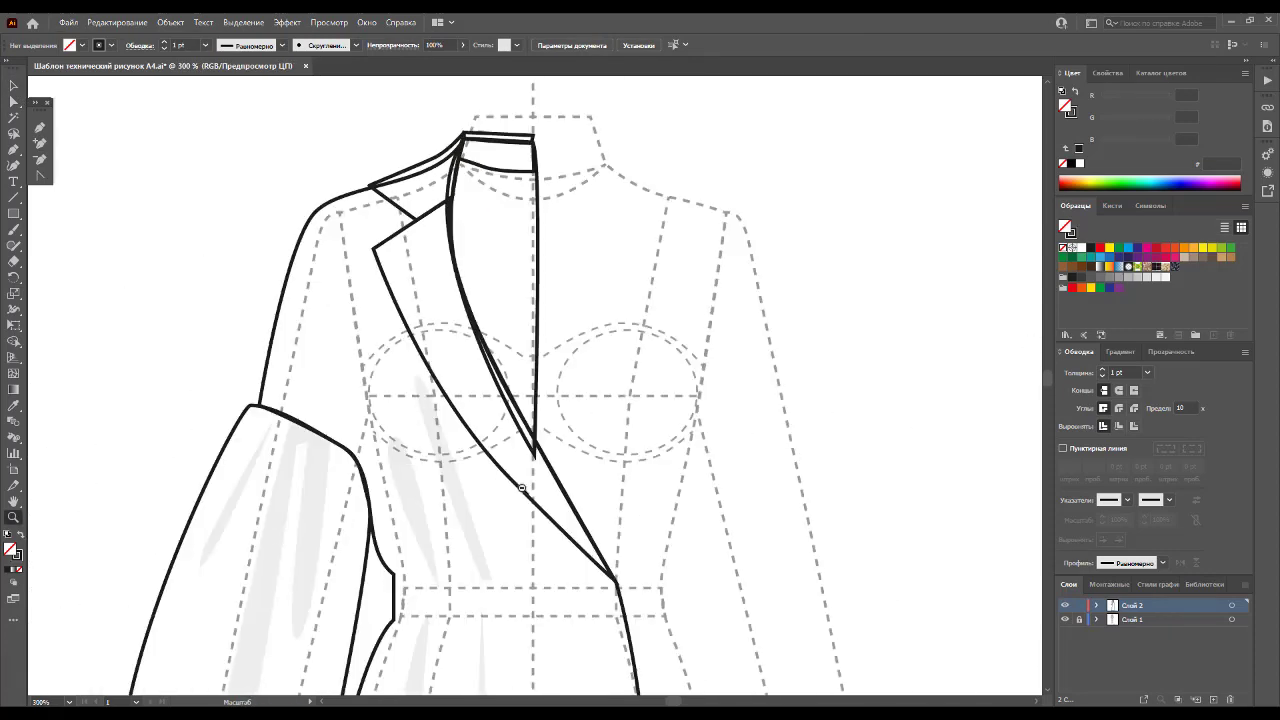
left_click(552, 481, "alt")
left_click(552, 481, "alt")
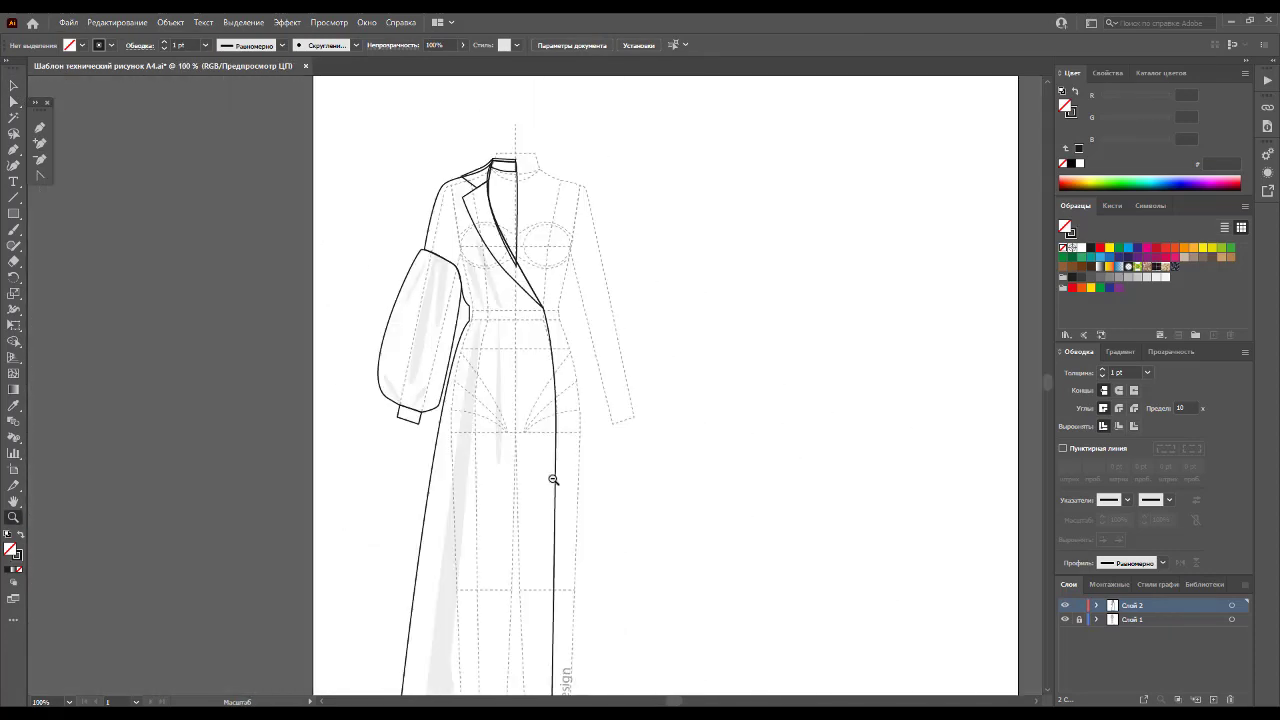
left_click(553, 480, "alt")
left_click(13, 88)
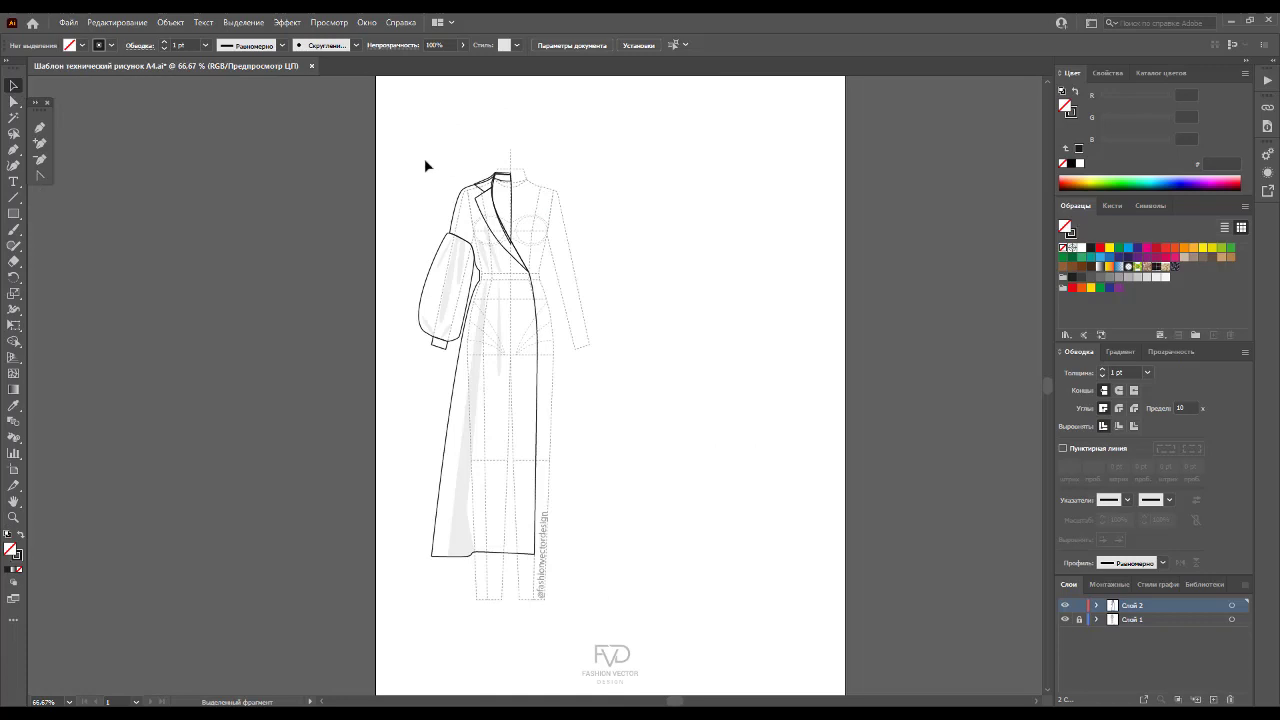
left_click_drag(410, 148, 567, 566)
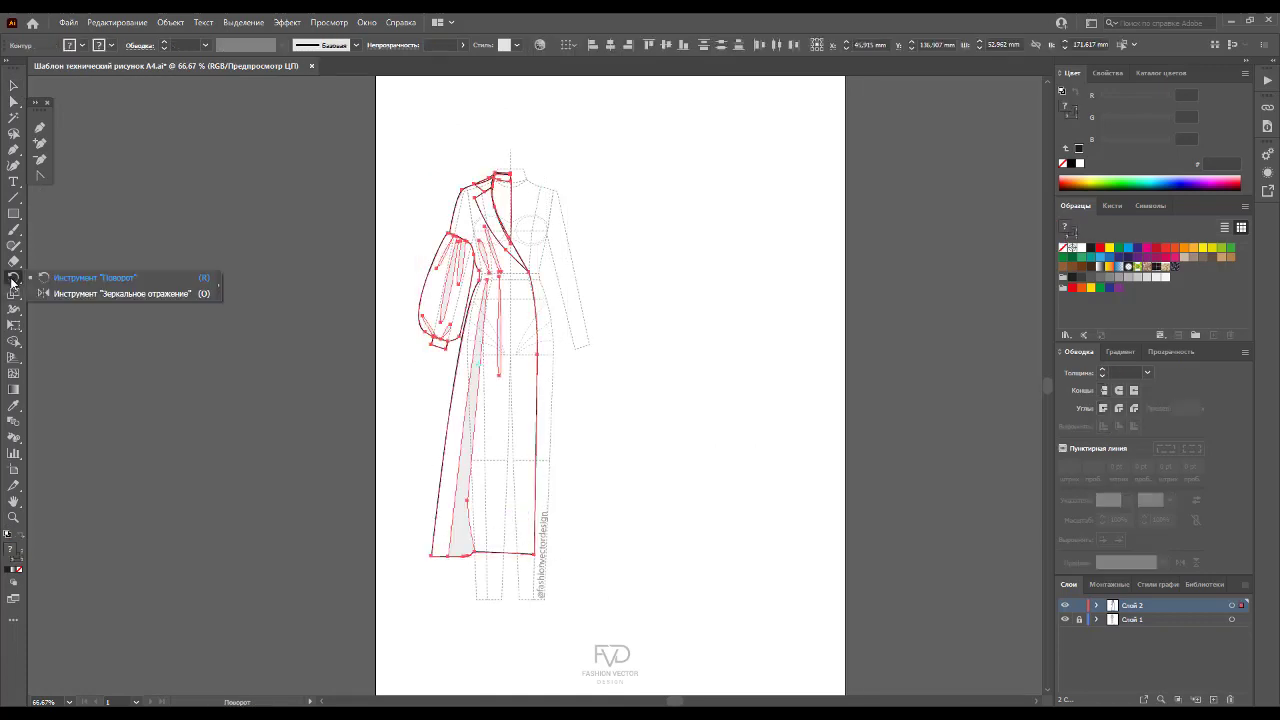
Step: Reflect a copy of the dress half across the centre line and send it to the back
left_click_drag(13, 277, 63, 291)
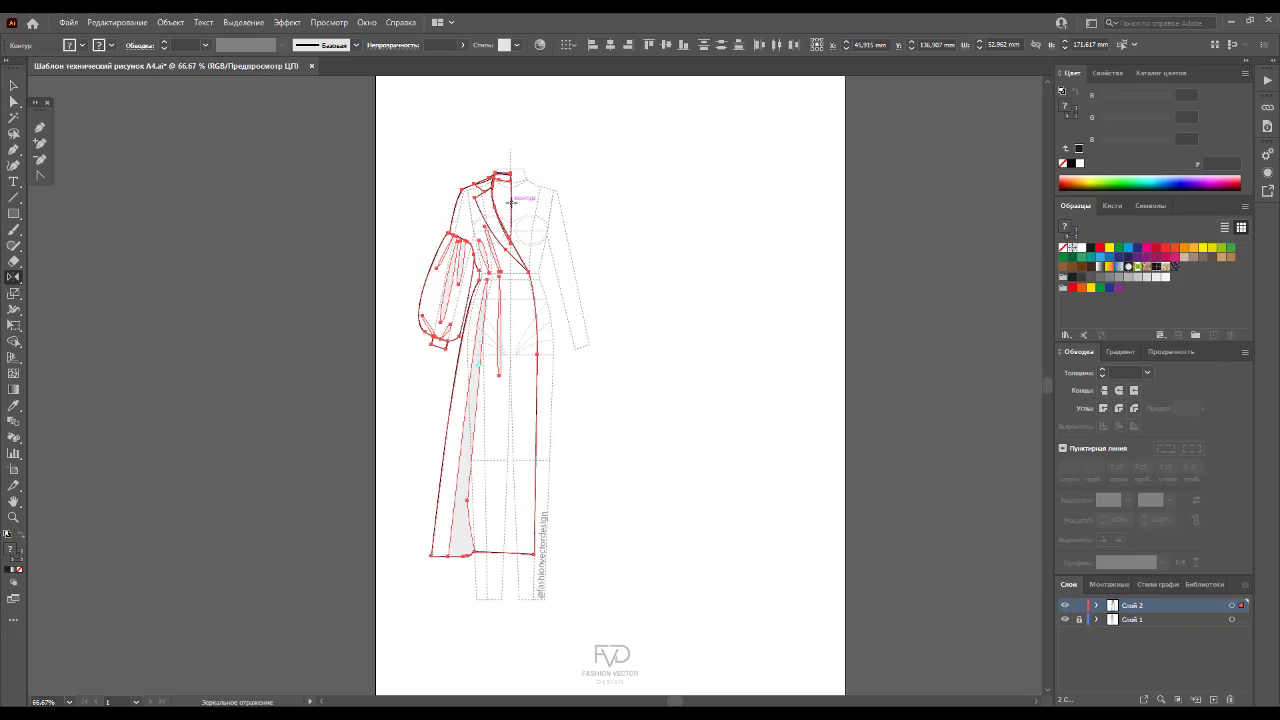
left_click_drag(467, 233, 566, 240)
left_click(14, 86)
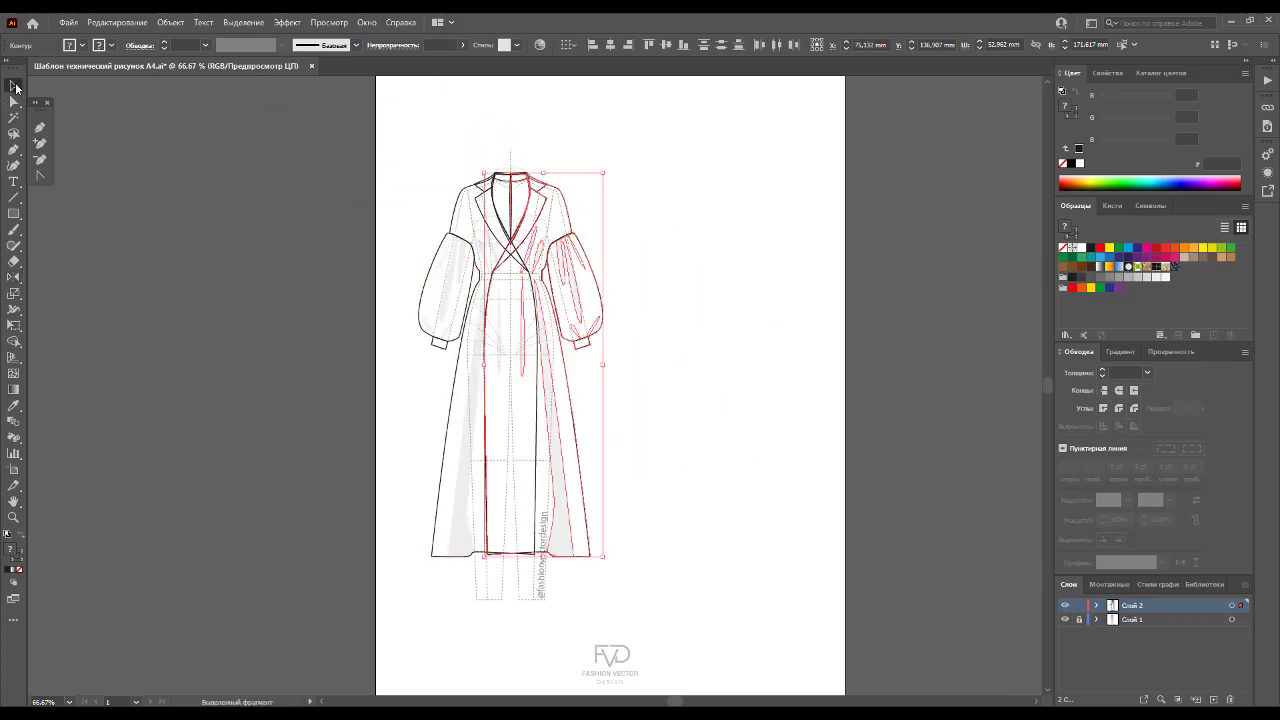
right_click(516, 206)
mouse_move(558, 416)
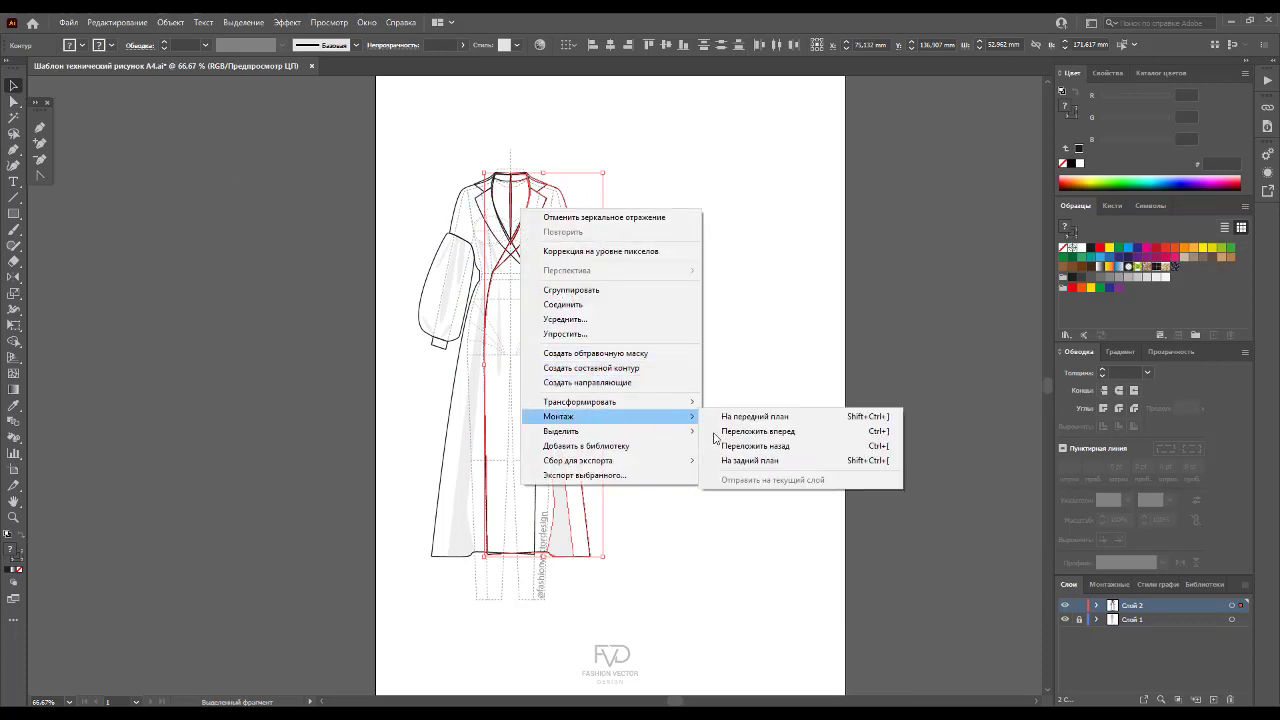
left_click(729, 447)
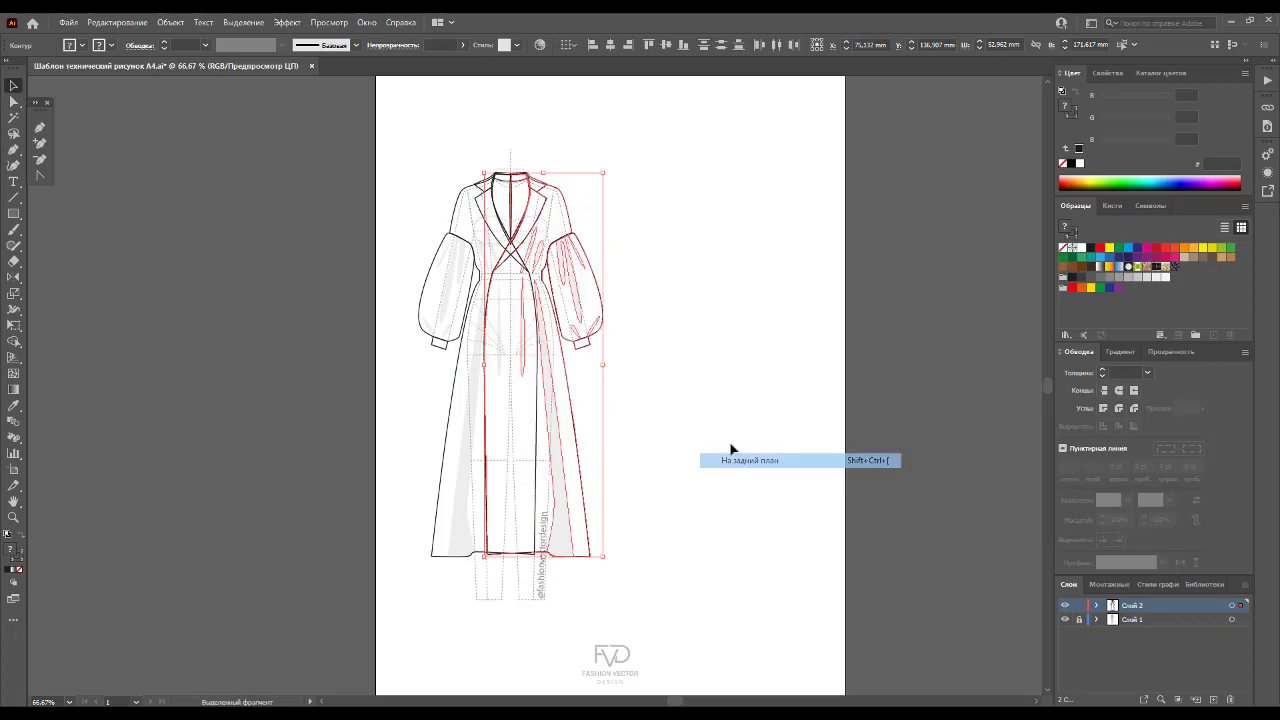
left_click(718, 411)
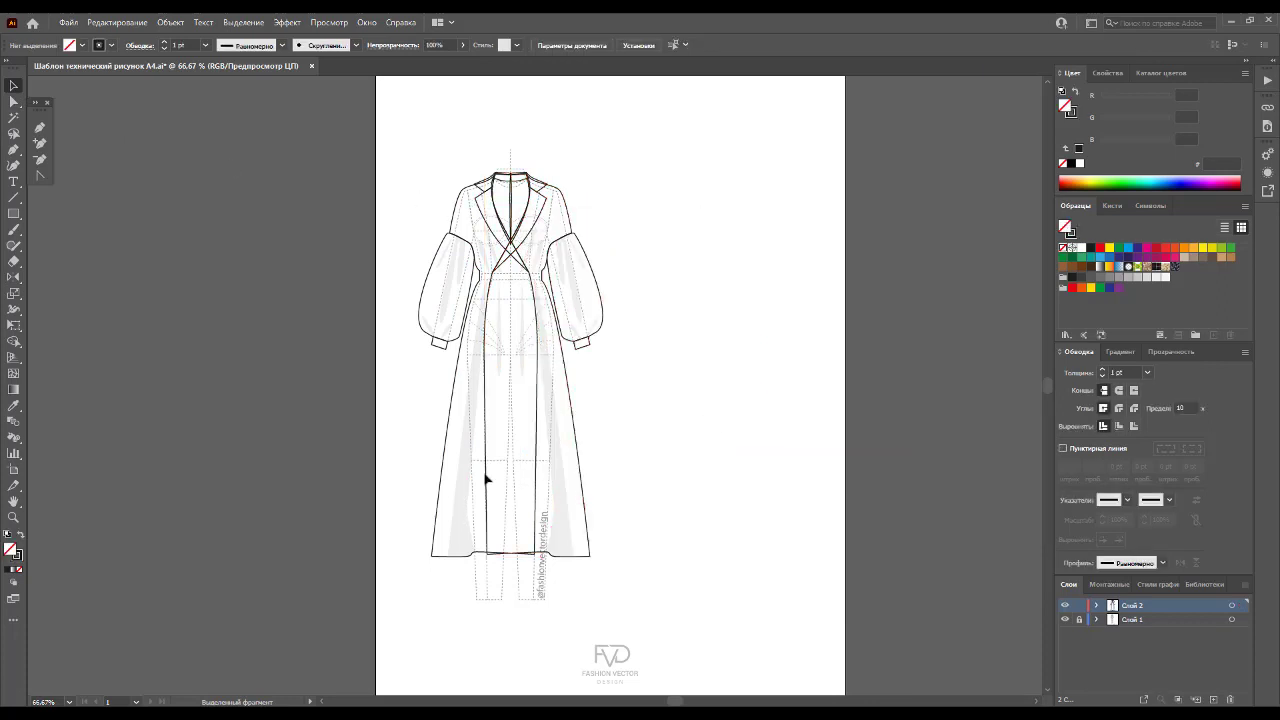
Step: Zoom in on the collar and neckline, then select all the artwork
left_click(13, 517)
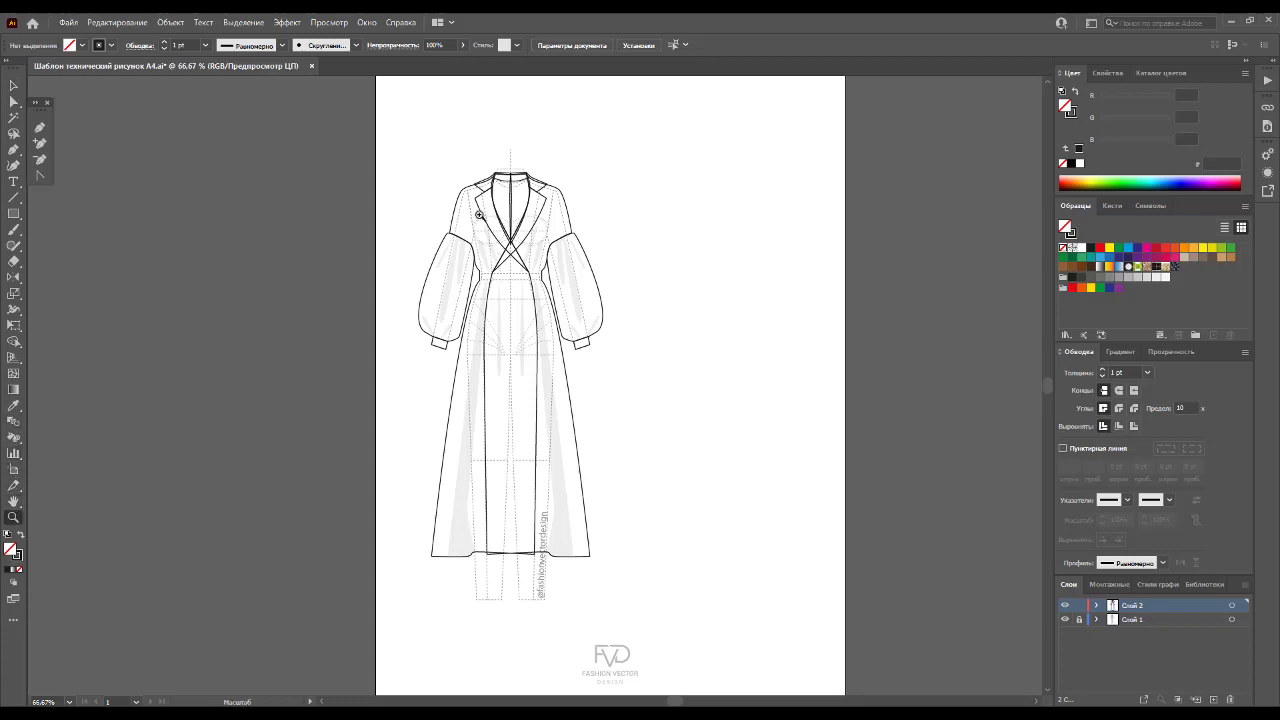
left_click_drag(545, 242, 474, 162)
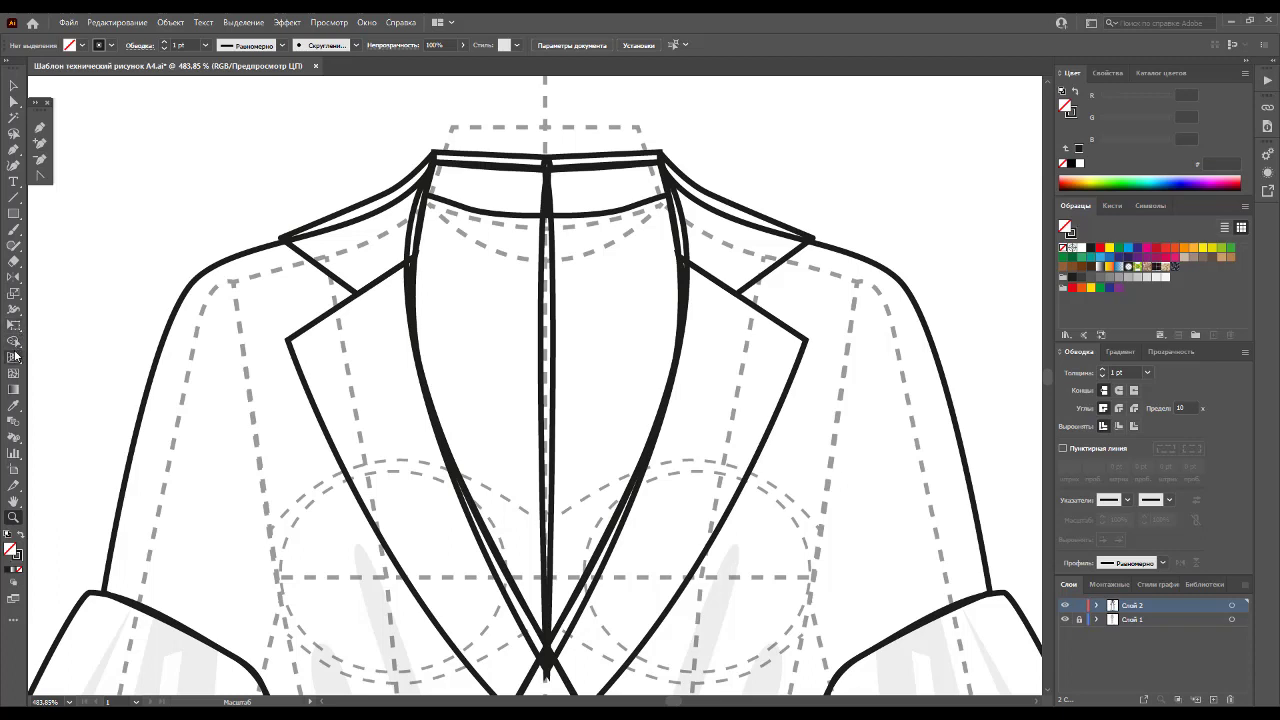
left_click(14, 343)
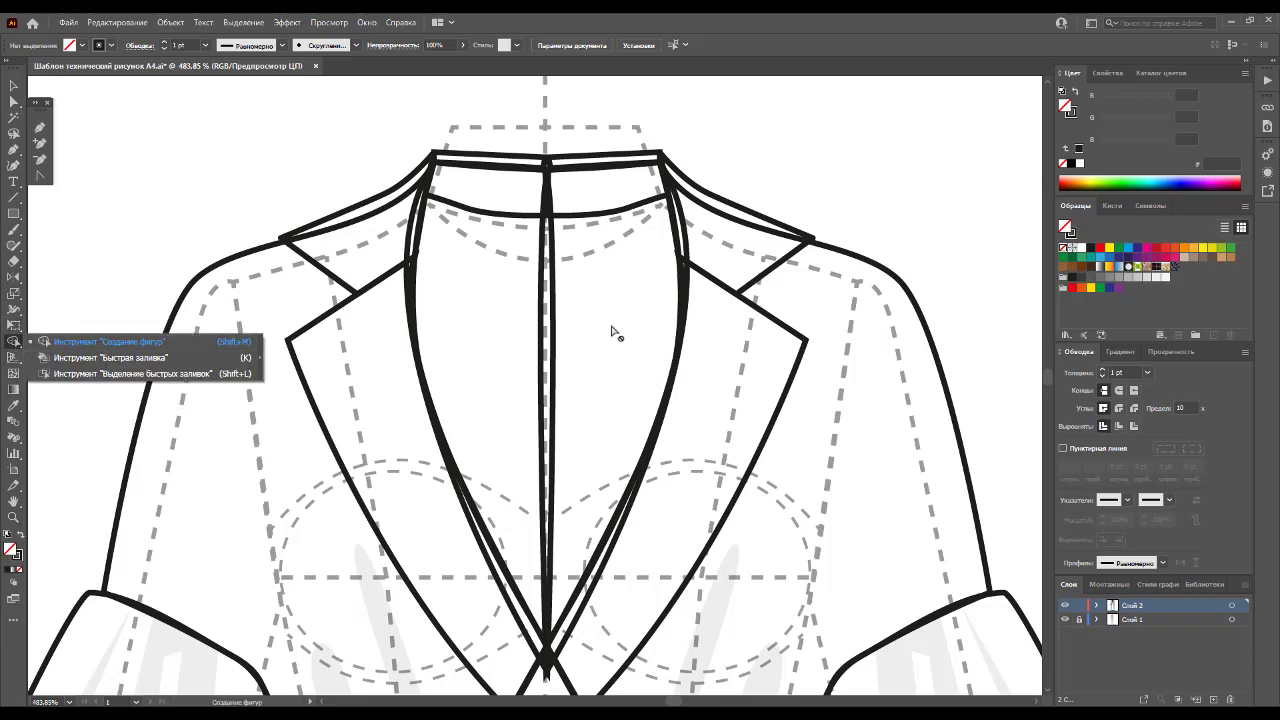
left_click(597, 320)
left_click(14, 84)
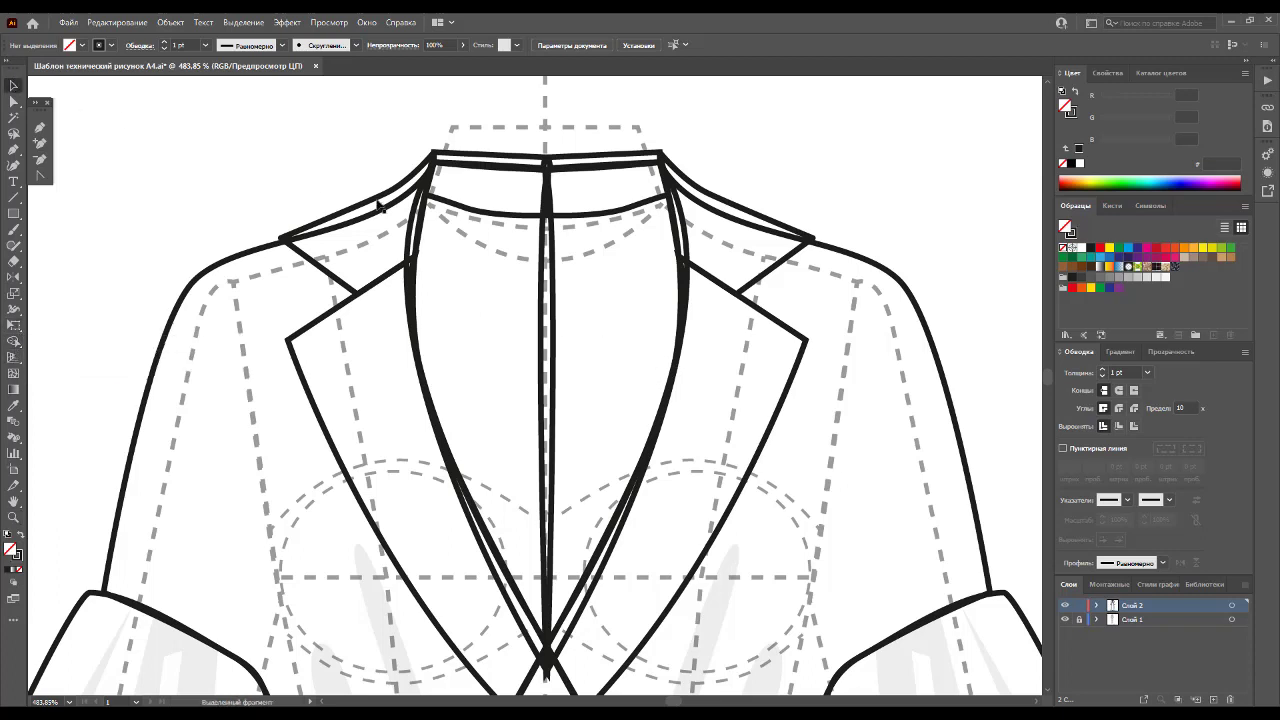
key("ctrl+a")
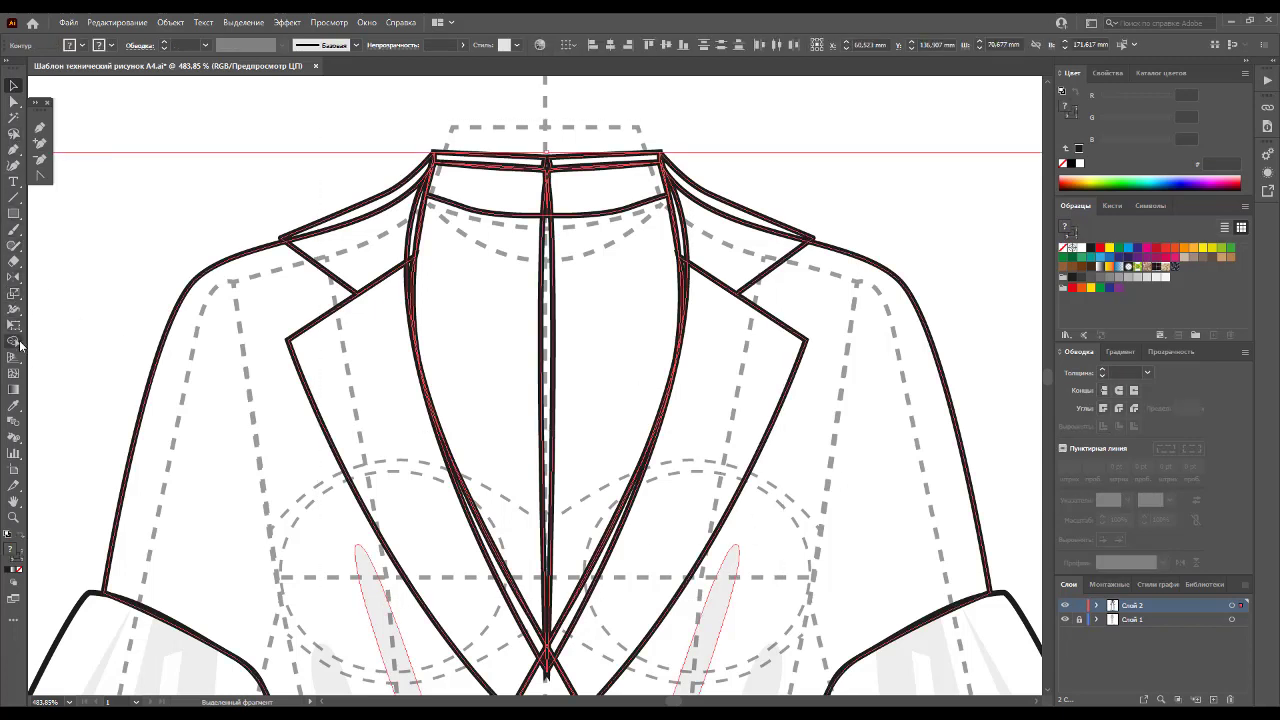
Step: Shape-build the front neck regions and collar strip into single shapes across the centre line
left_click(14, 341)
left_click_drag(597, 313, 499, 327)
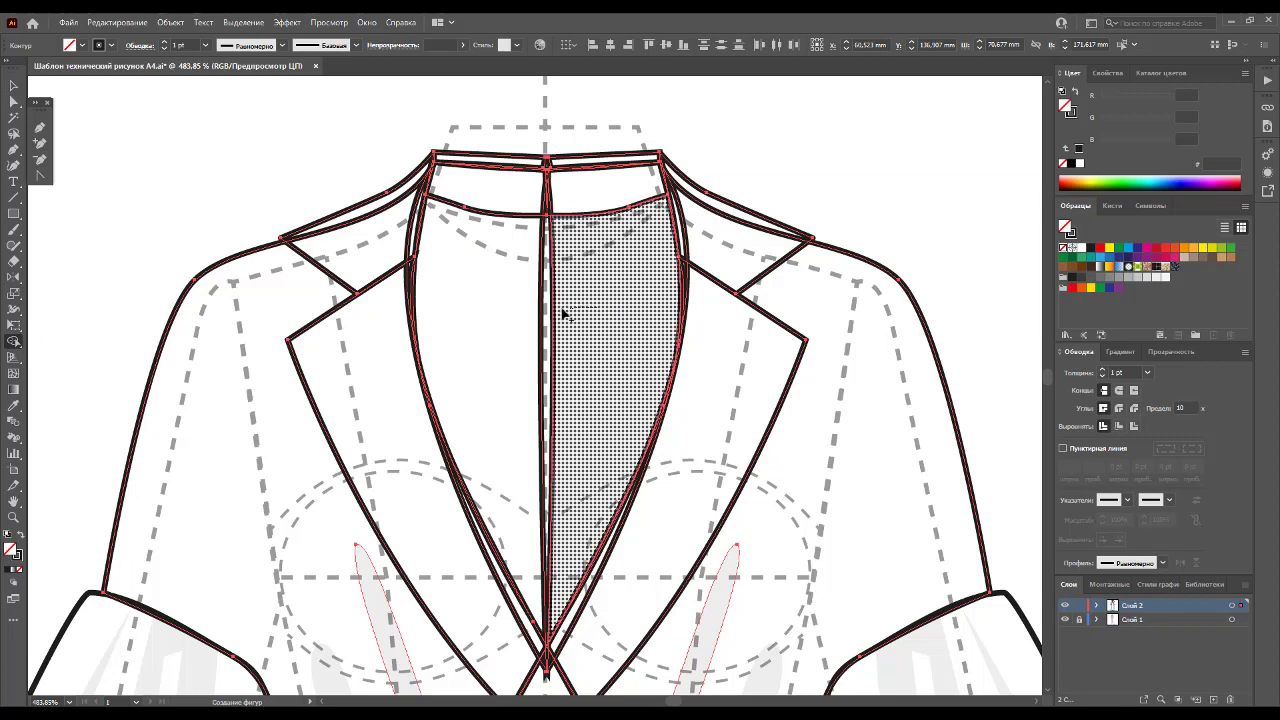
left_click_drag(568, 351, 575, 362)
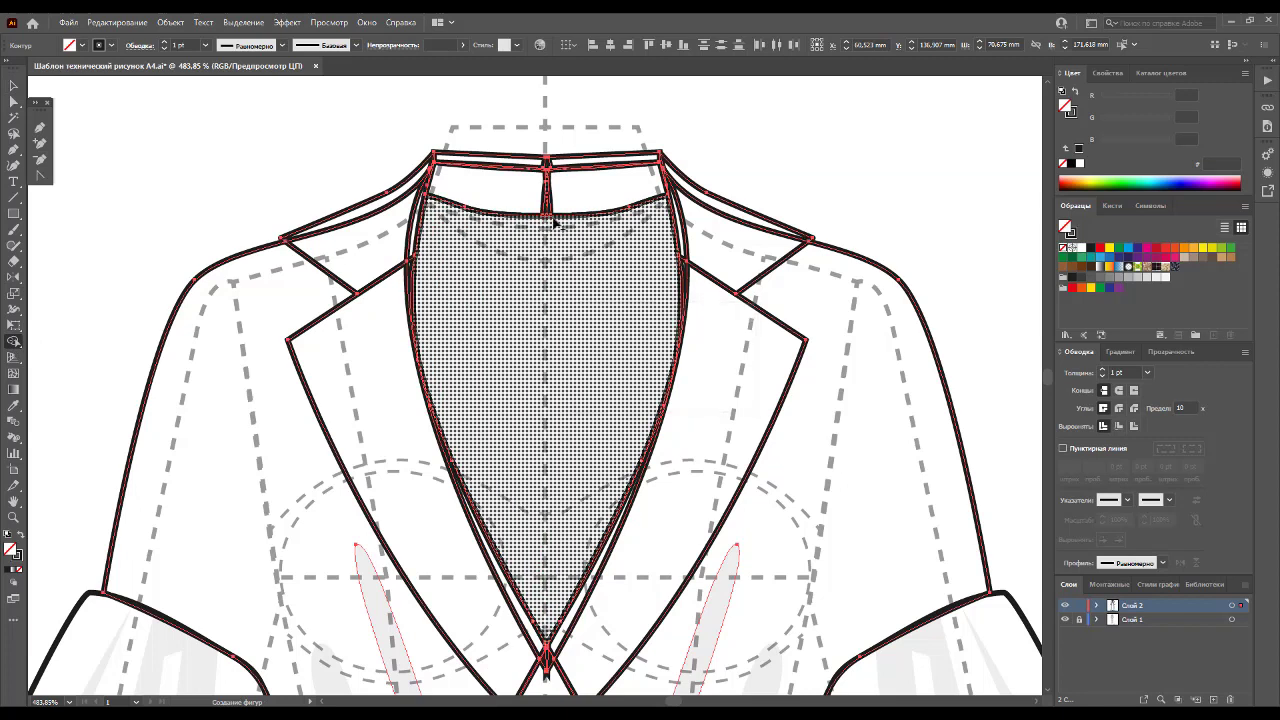
mouse_move(572, 195)
left_mouse_down()
mouse_move(557, 161)
mouse_move(528, 167)
left_mouse_up()
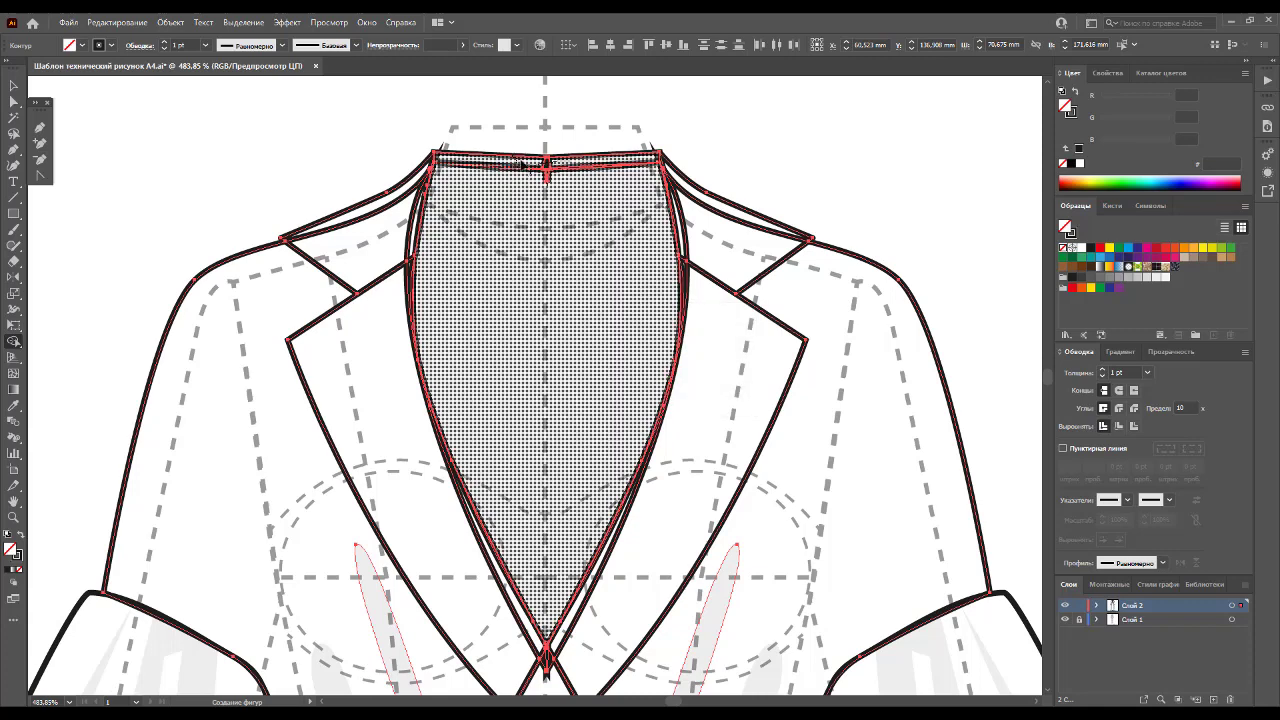
left_click_drag(524, 163, 535, 165)
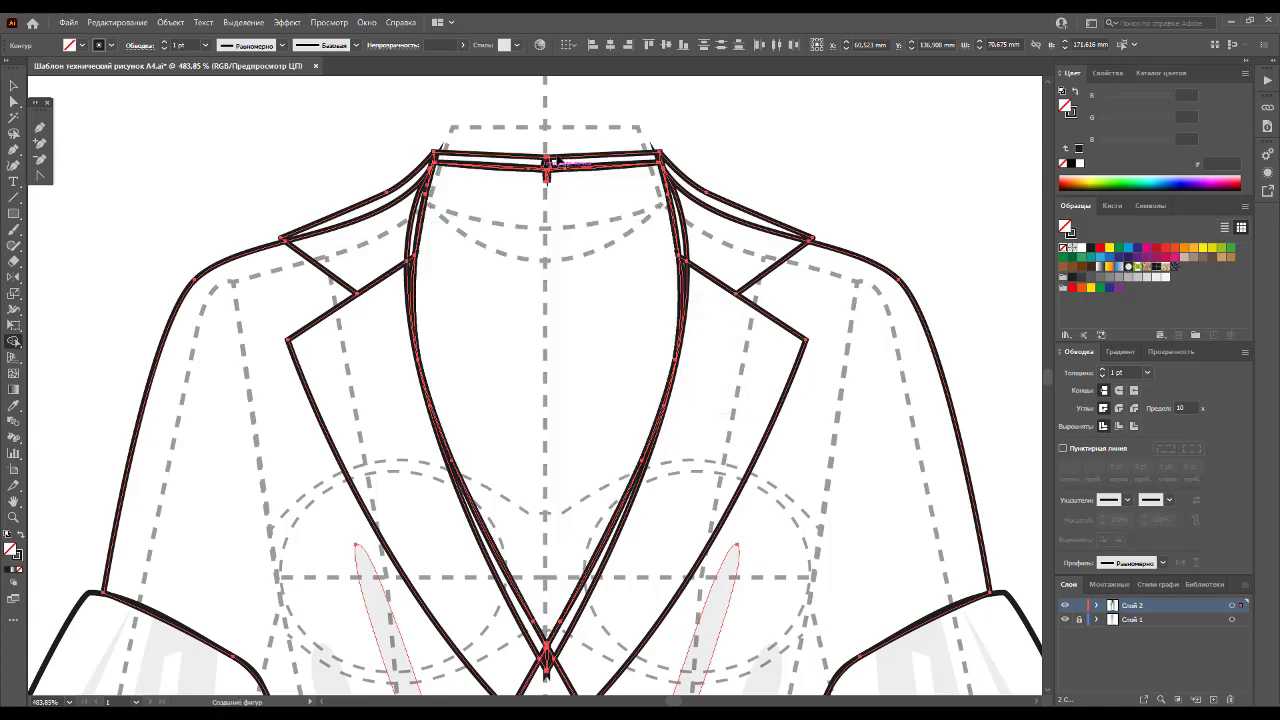
left_click(550, 163)
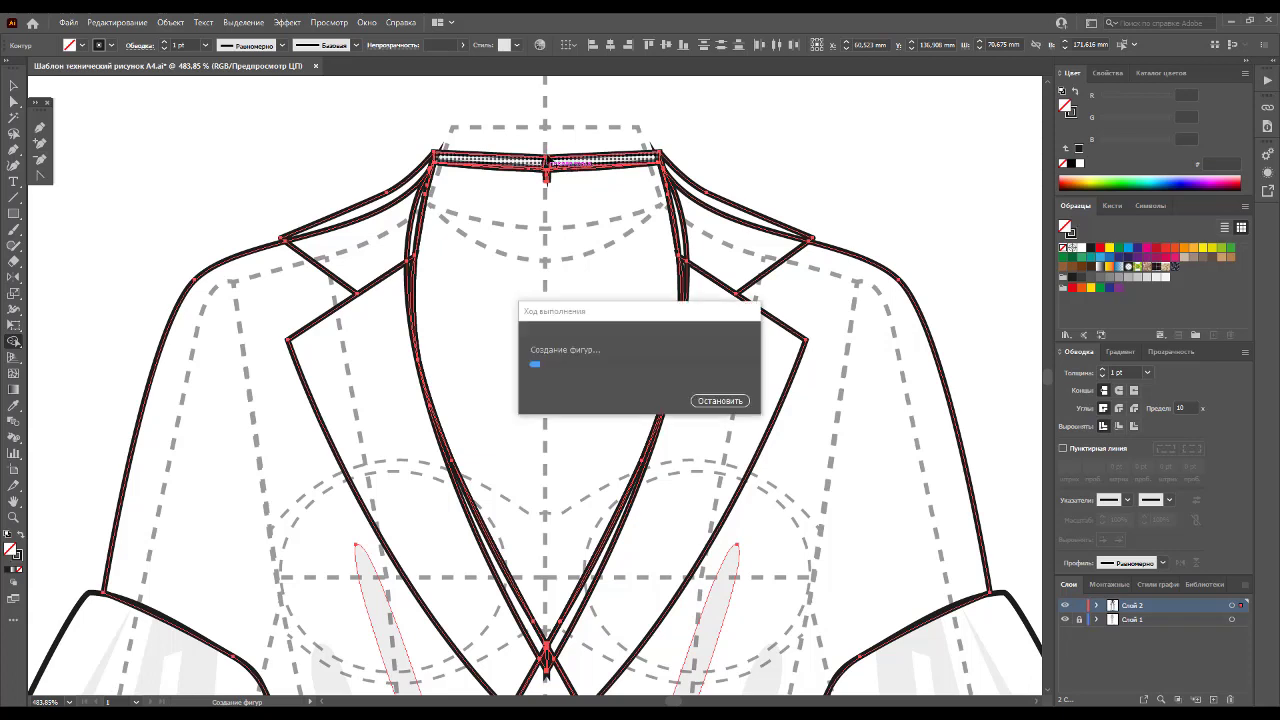
left_click_drag(561, 237, 505, 209)
mouse_move(564, 177)
left_mouse_down()
mouse_move(563, 226)
mouse_move(544, 172)
mouse_move(578, 211)
left_mouse_up()
Step: Deselect everything, then select every path in the drawing again
left_click(578, 211)
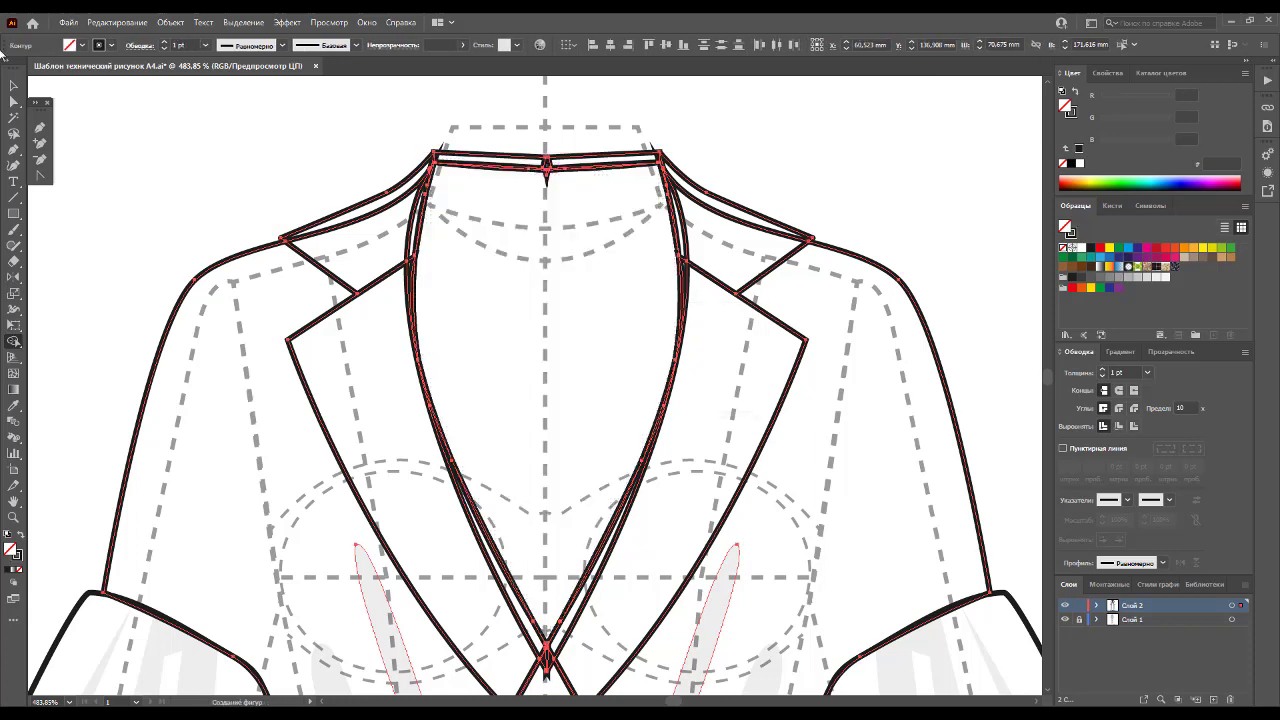
key("v")
key("ctrl+shift+a")
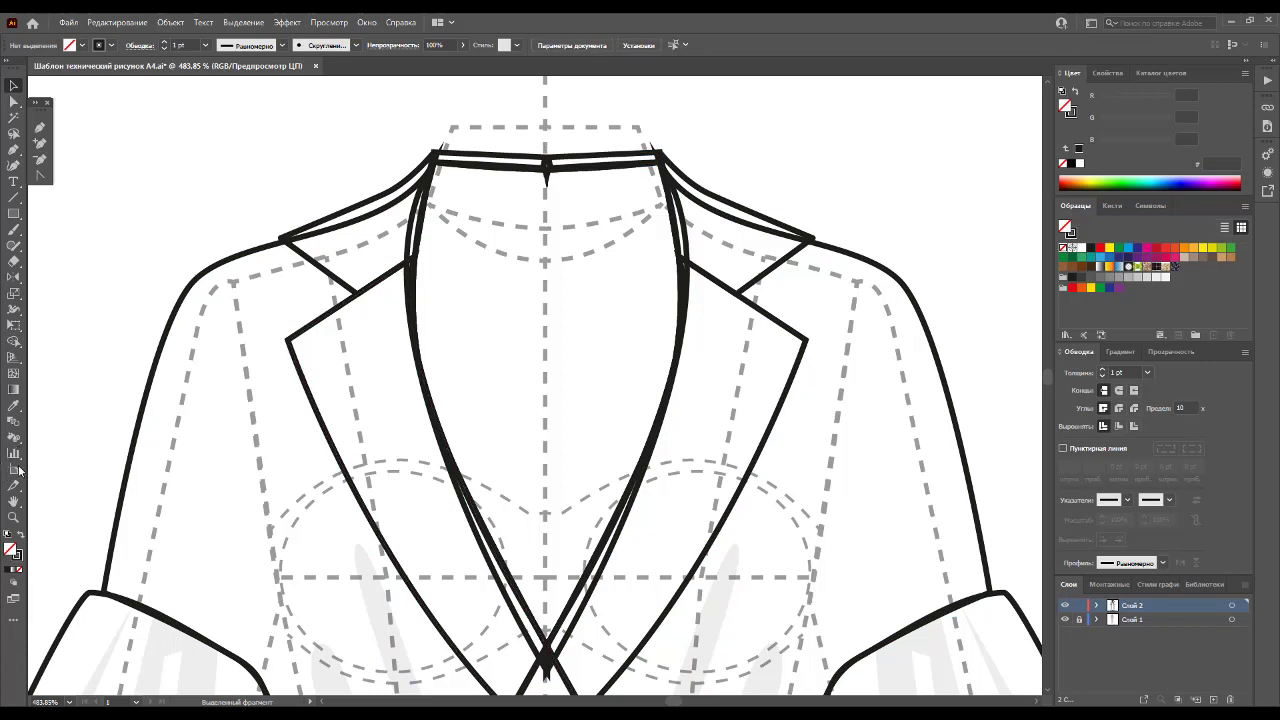
key("ctrl+a")
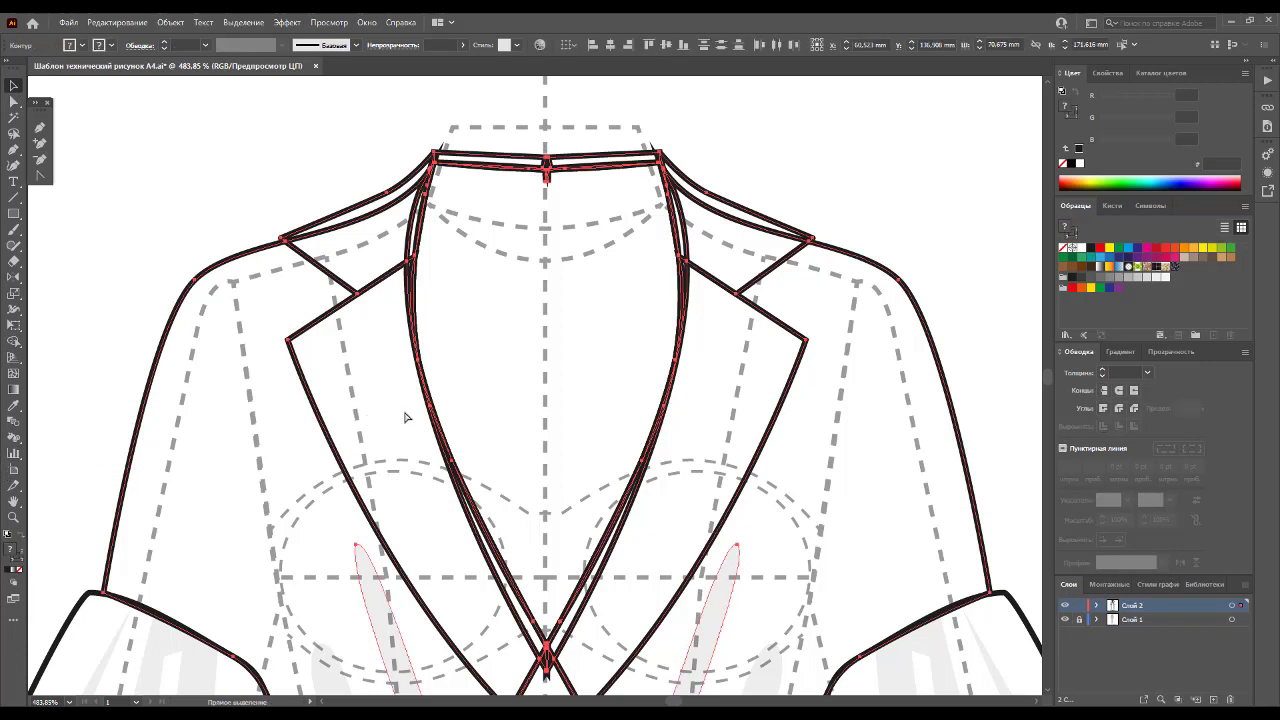
Step: Paste the neckline curve inside the collar and merge the collar's small centre piece with its neighbour
key("ctrl+alt+3")
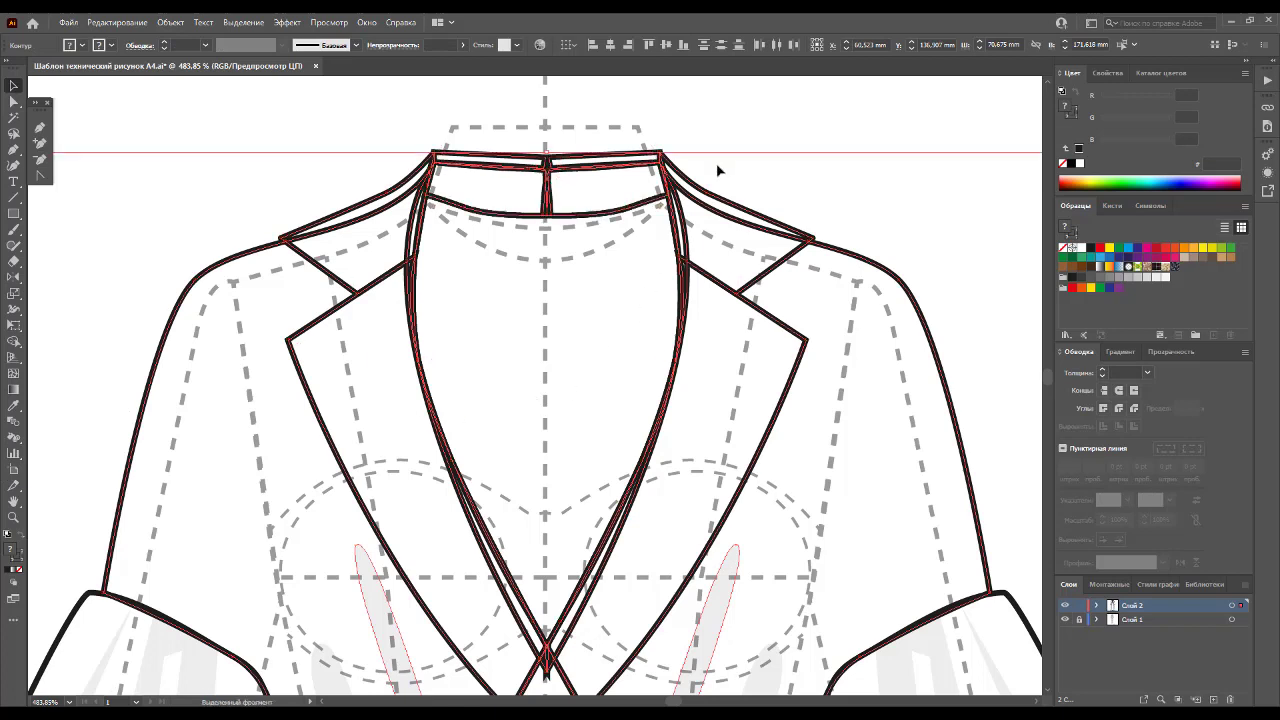
left_click(717, 167)
left_click(552, 204)
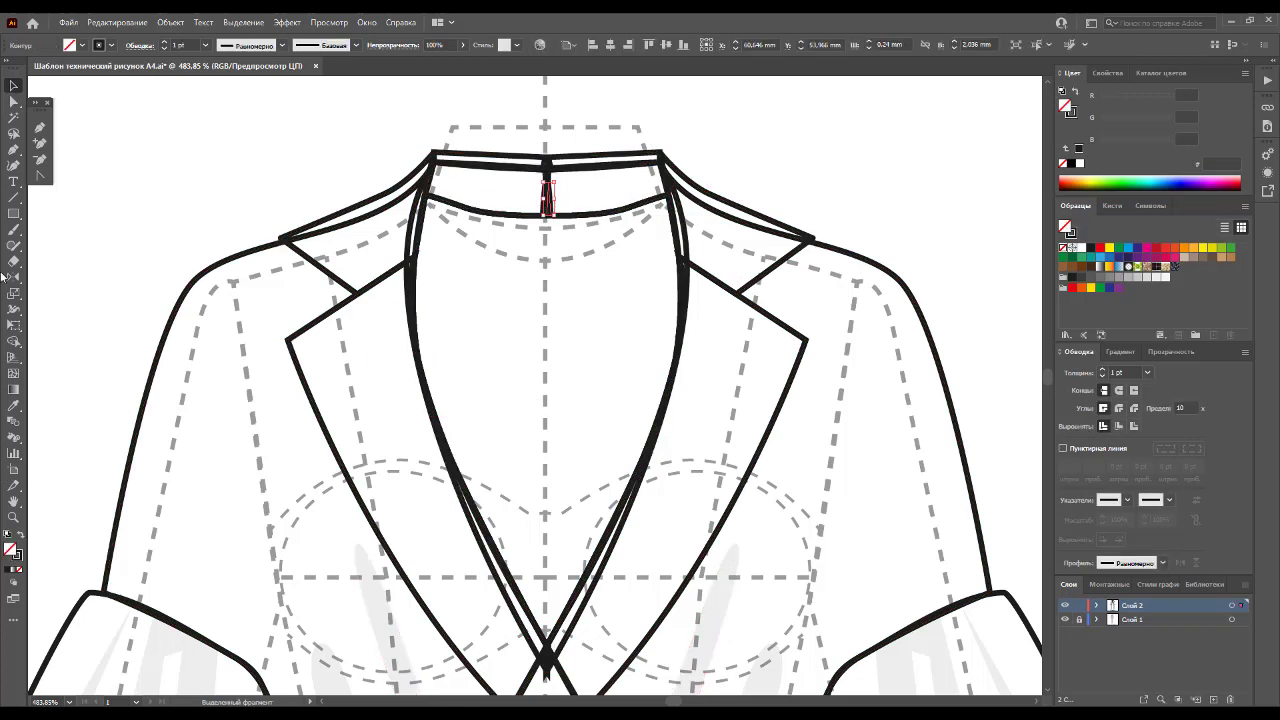
left_click(14, 341)
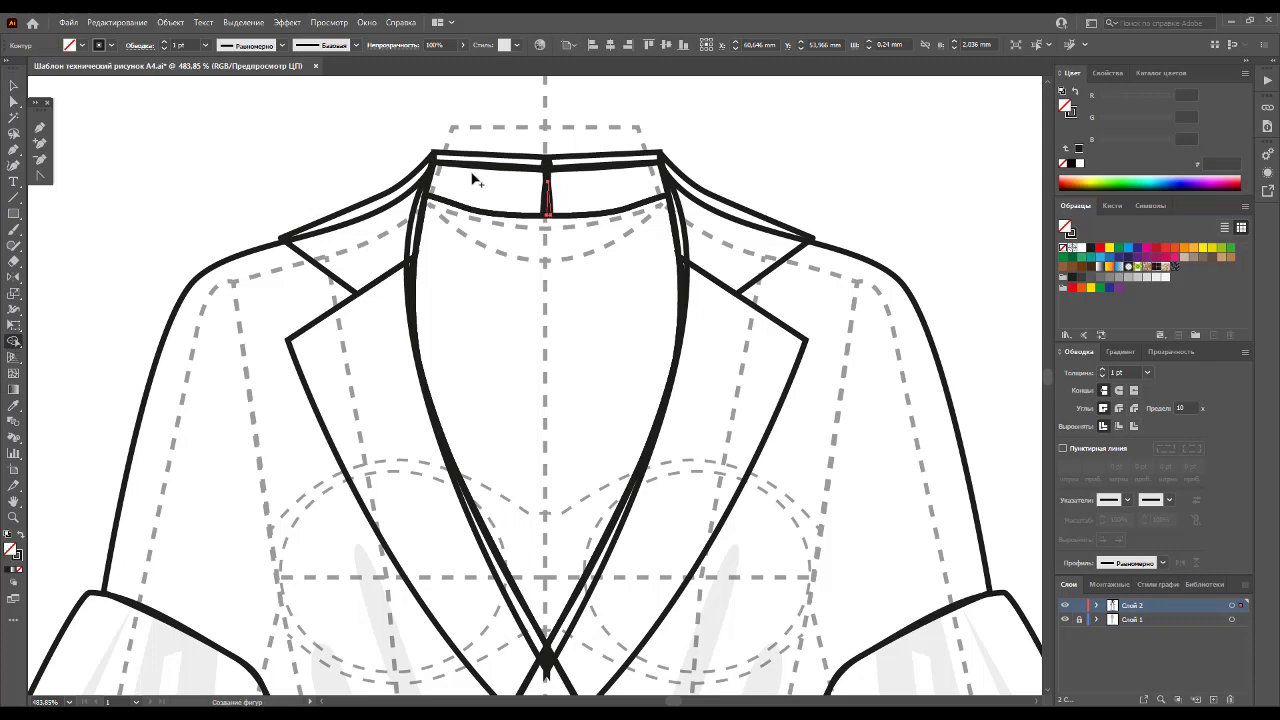
left_click_drag(518, 201, 585, 208)
left_click(14, 86)
Step: Remove the outer collar and lapel paths from the selection, then merge the neck band halves
left_click(535, 214)
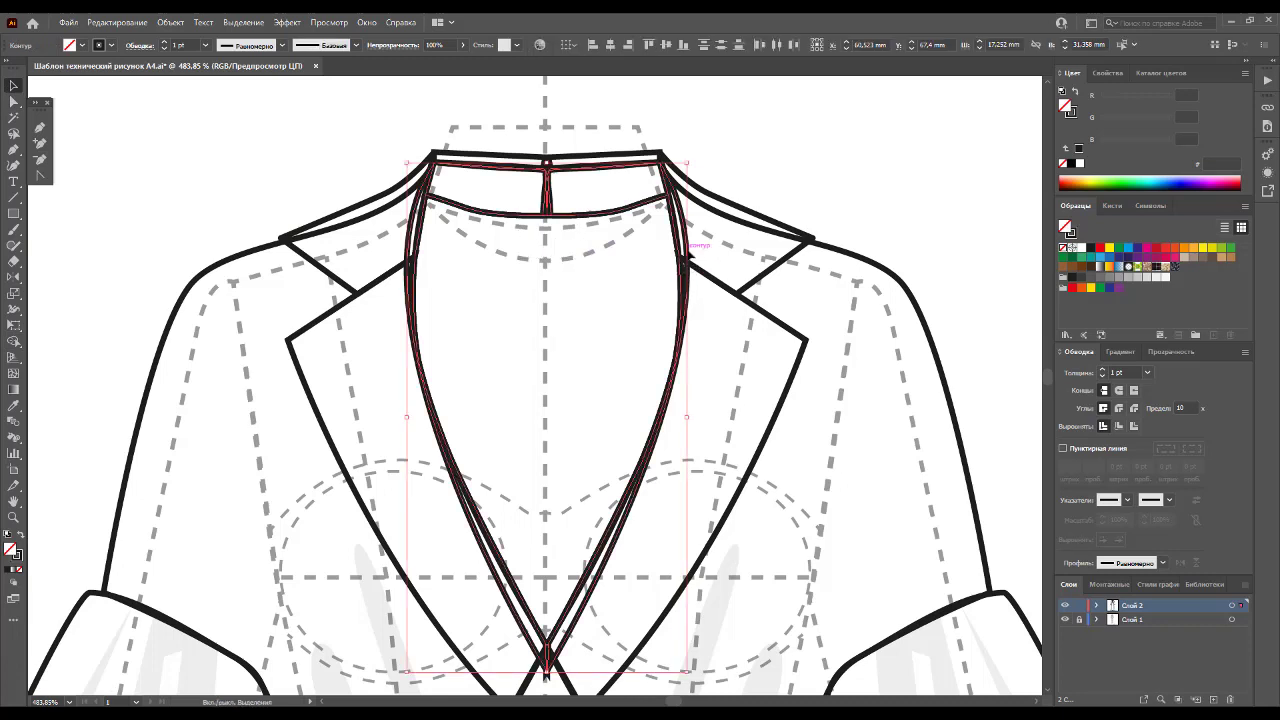
left_click(688, 254, "shift")
left_click(413, 228, "shift")
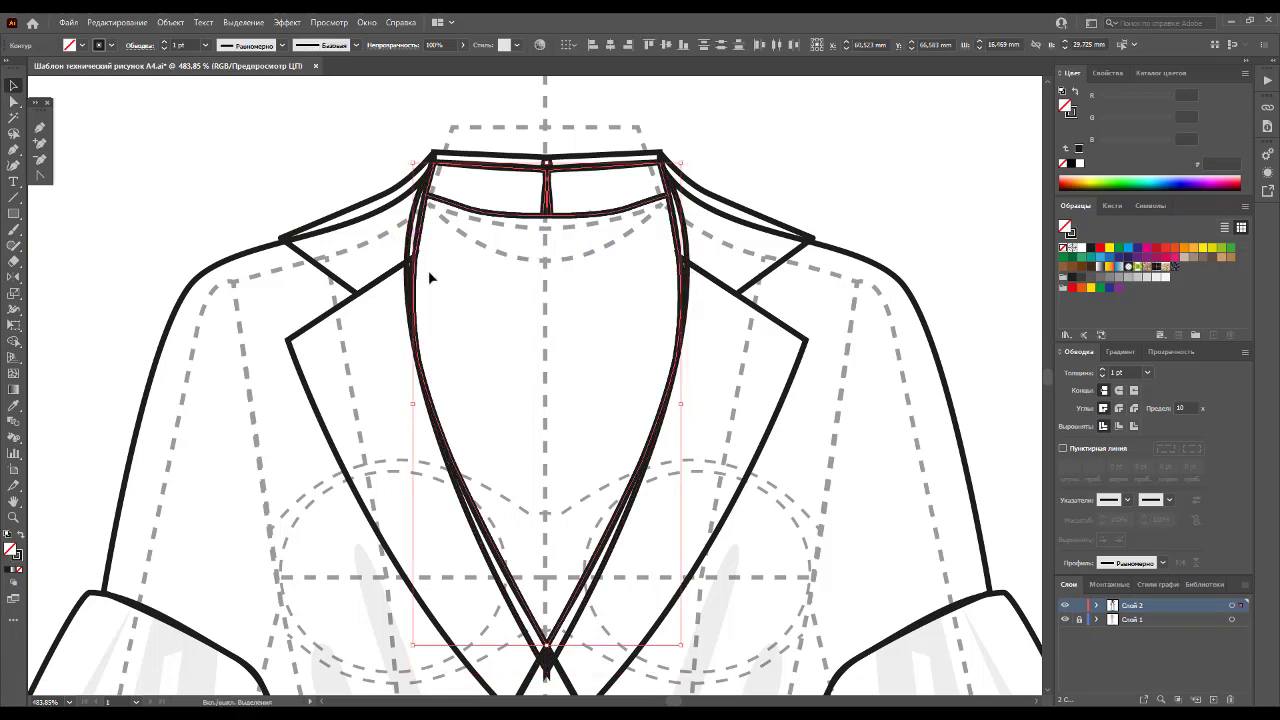
left_click(419, 230, "shift")
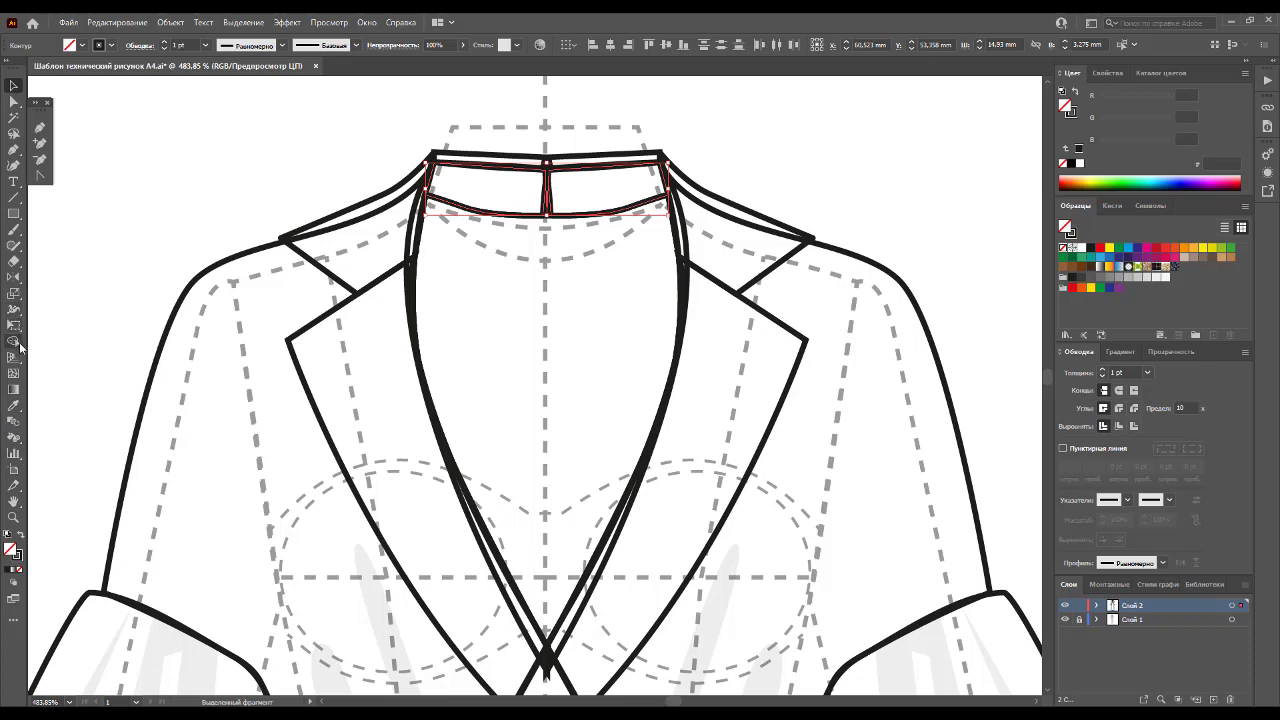
left_click(16, 344)
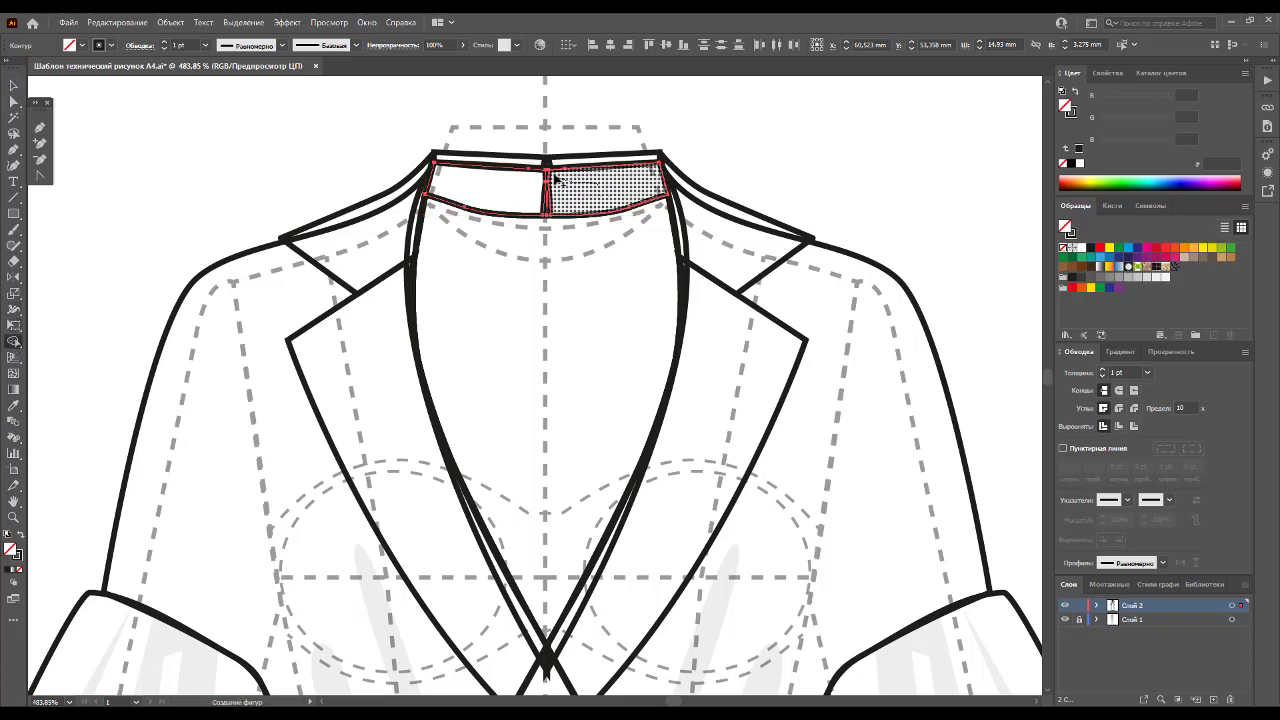
mouse_move(553, 177)
left_mouse_down()
mouse_move(528, 174)
mouse_move(553, 180)
mouse_move(519, 190)
mouse_move(572, 198)
left_mouse_up()
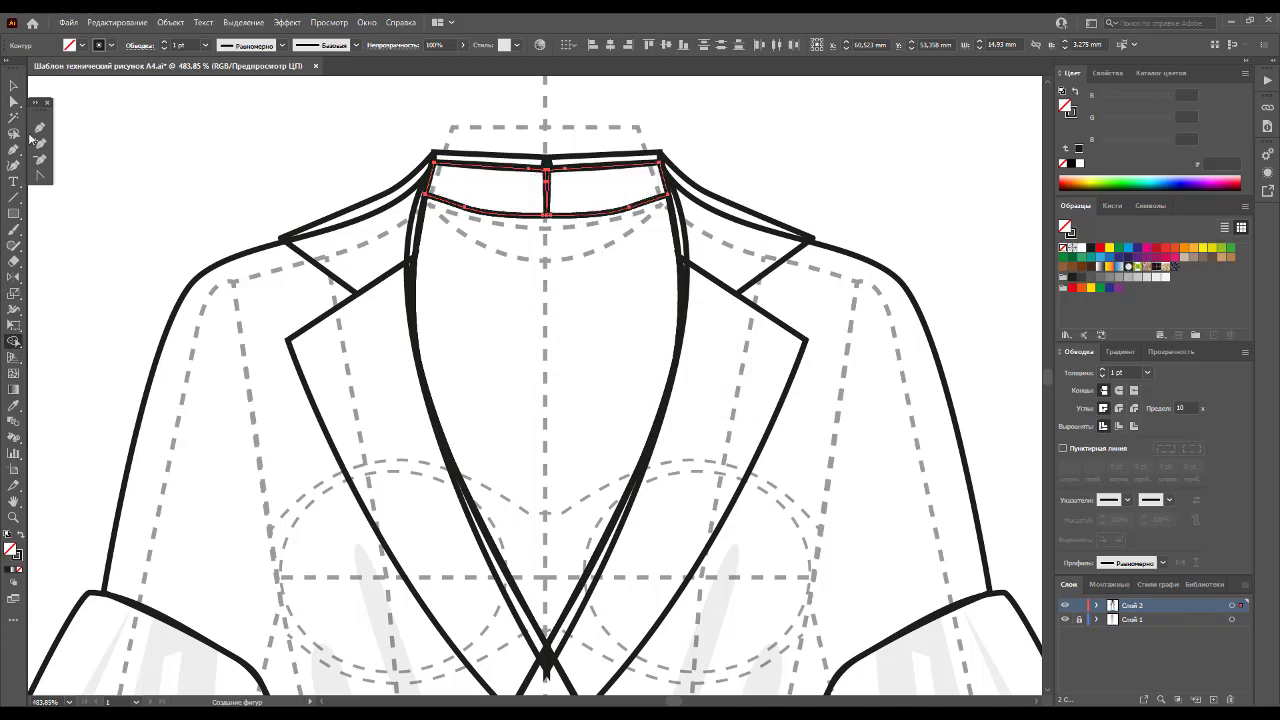
left_click(14, 104)
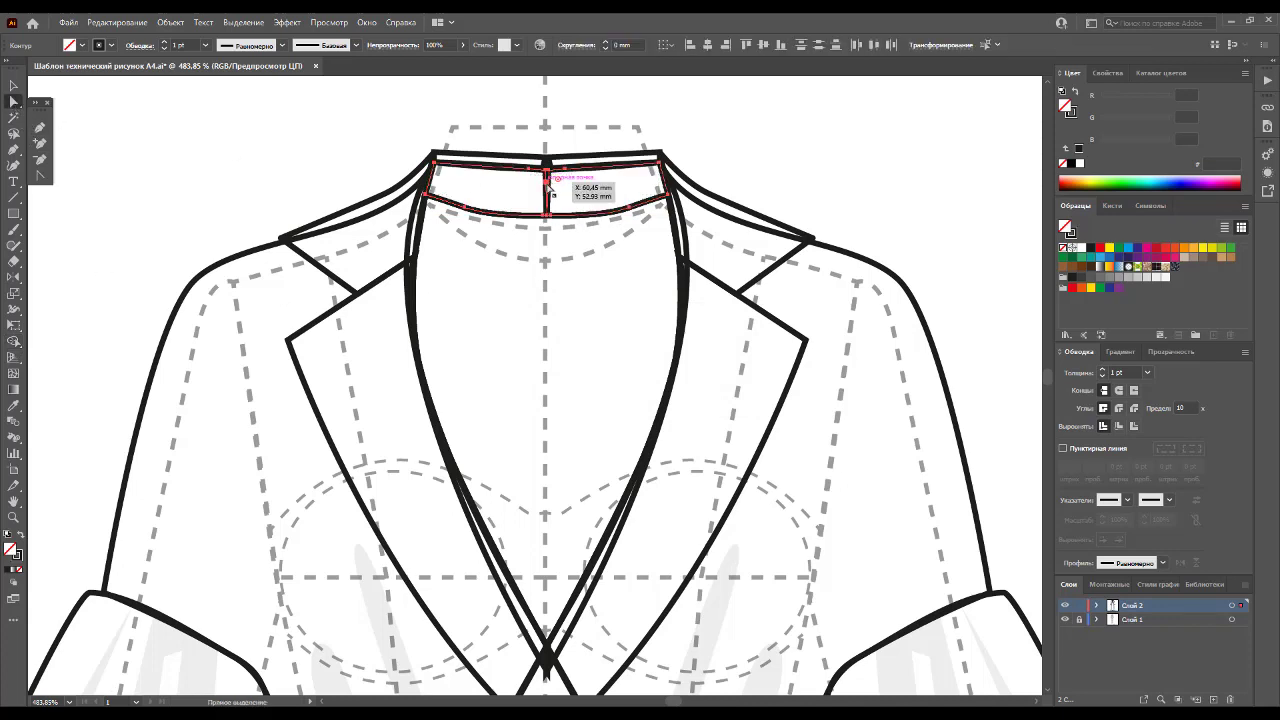
left_click(14, 517)
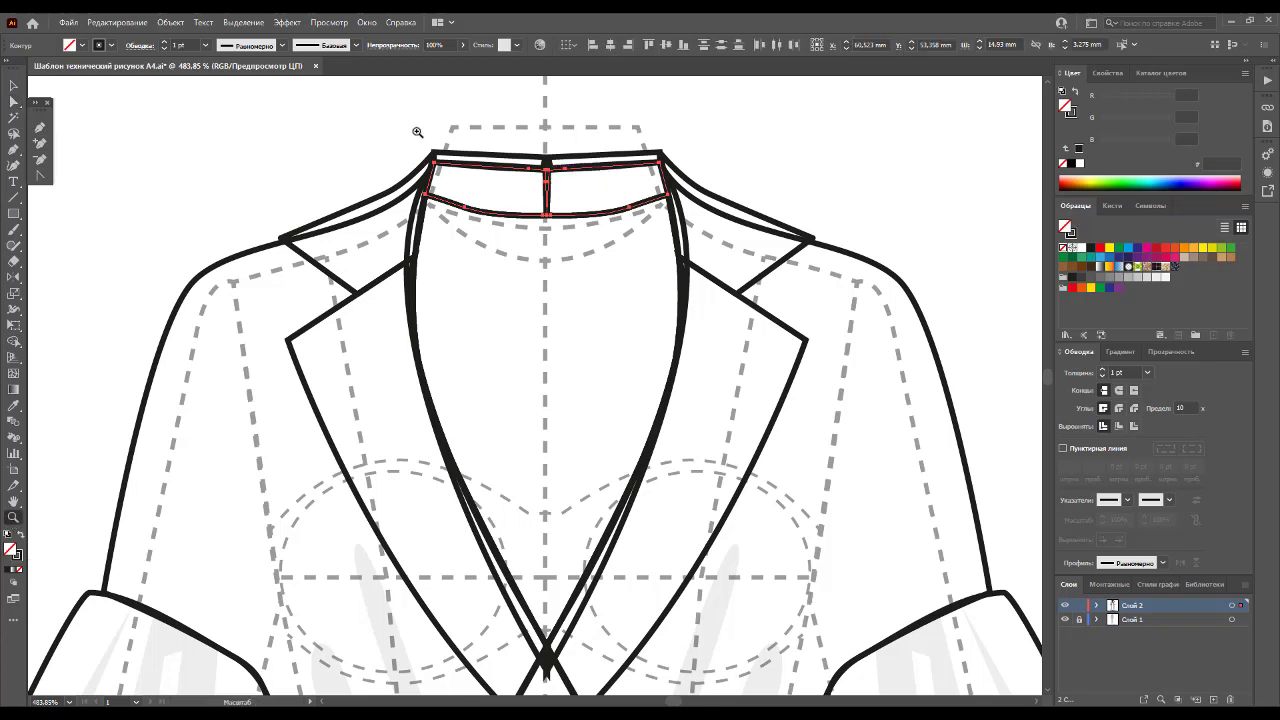
Step: Zoom into the collar centre and bend the centre piece by moving its three anchors left
left_click_drag(417, 132, 670, 262)
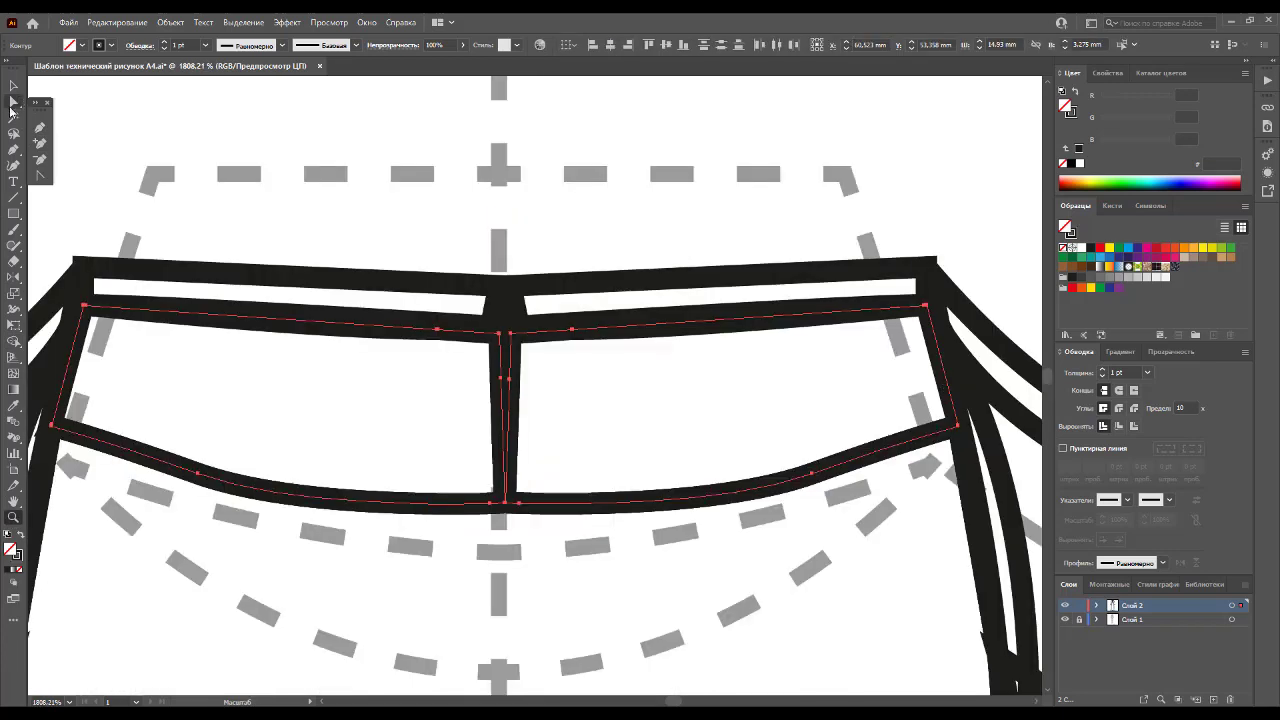
left_click(14, 102)
left_click(505, 334)
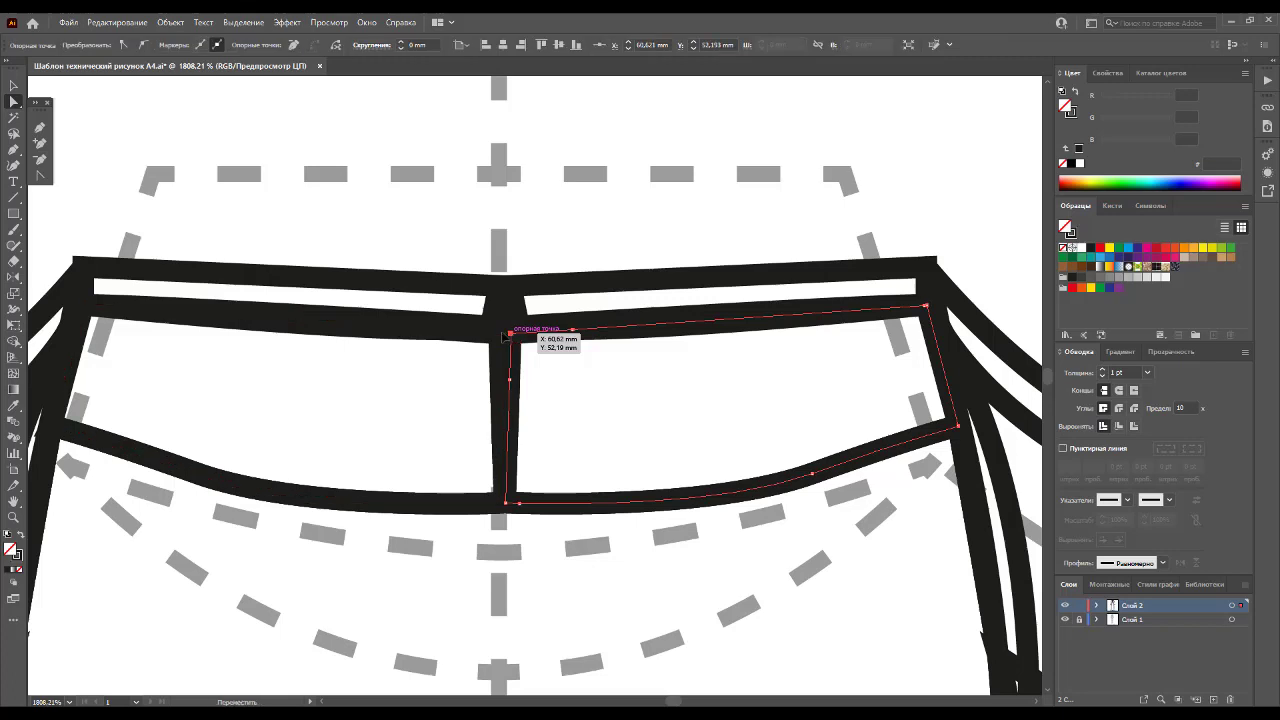
left_click_drag(505, 334, 487, 333)
left_click(510, 380)
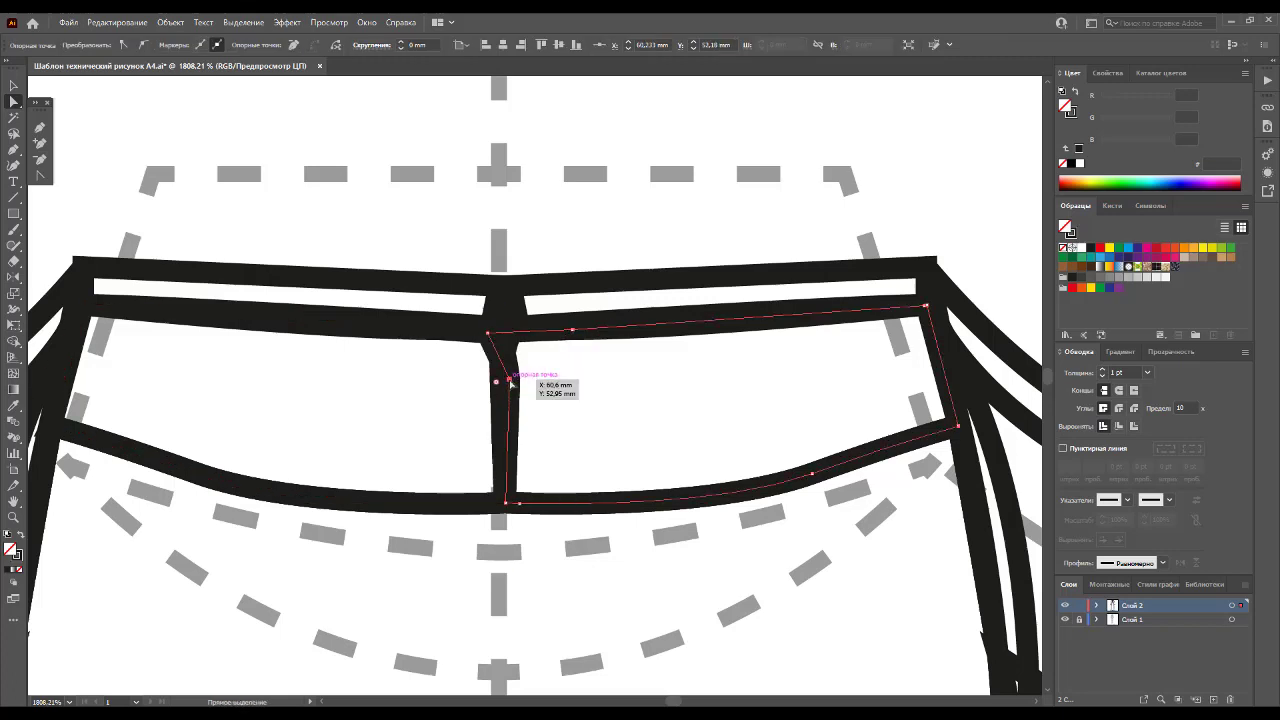
left_click_drag(510, 381, 466, 388)
left_click_drag(506, 503, 487, 508)
Step: Move the band strips' corner anchors to meet at centre front, then merge both halves
left_click(512, 313)
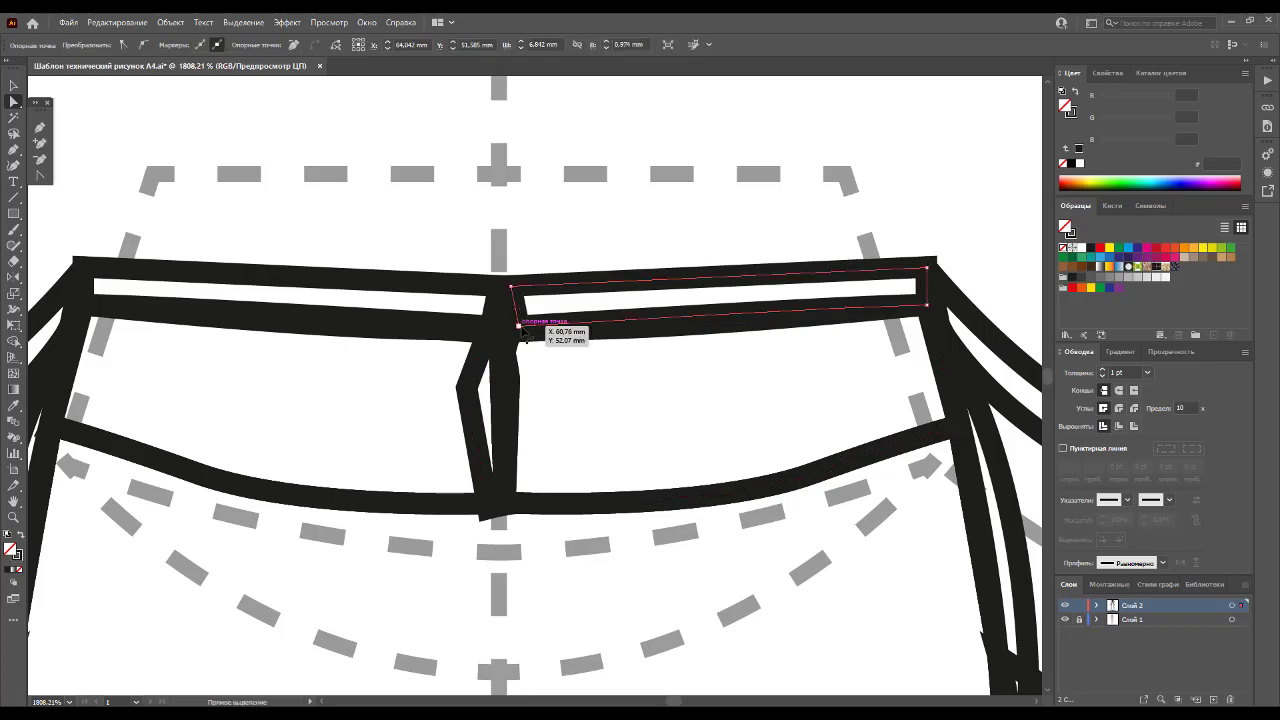
left_click_drag(528, 330, 497, 333)
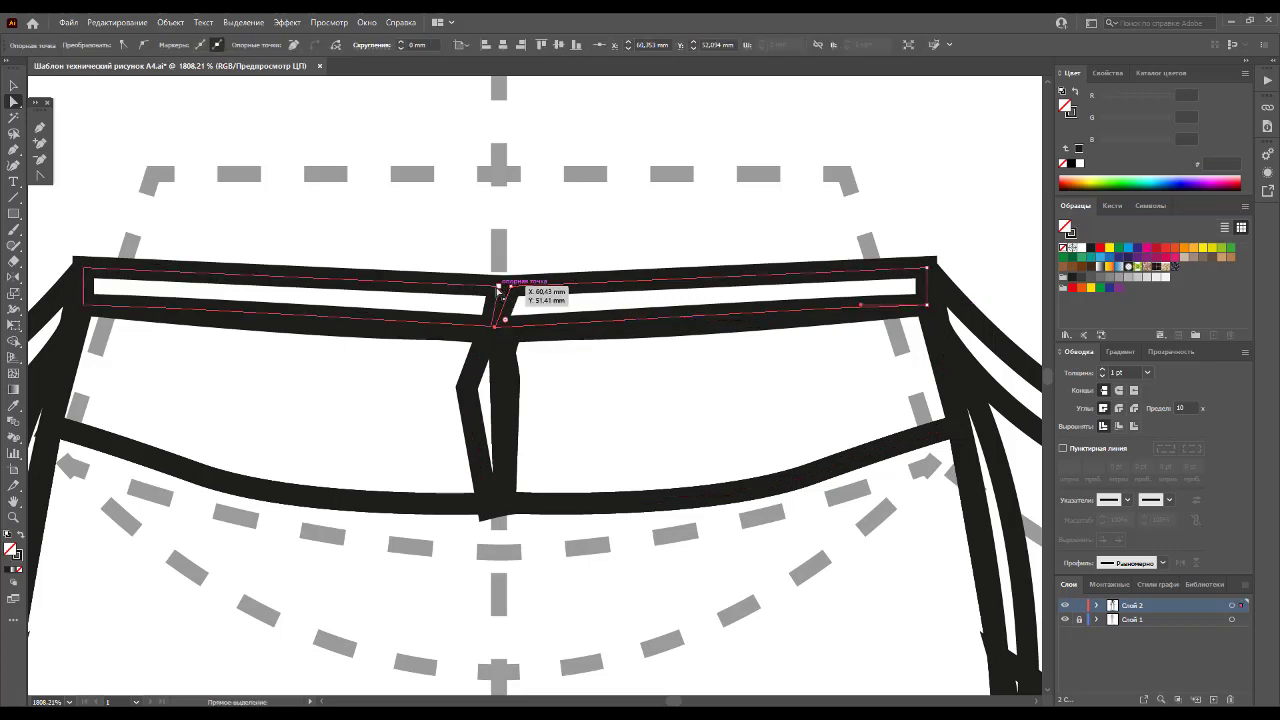
left_click(499, 289)
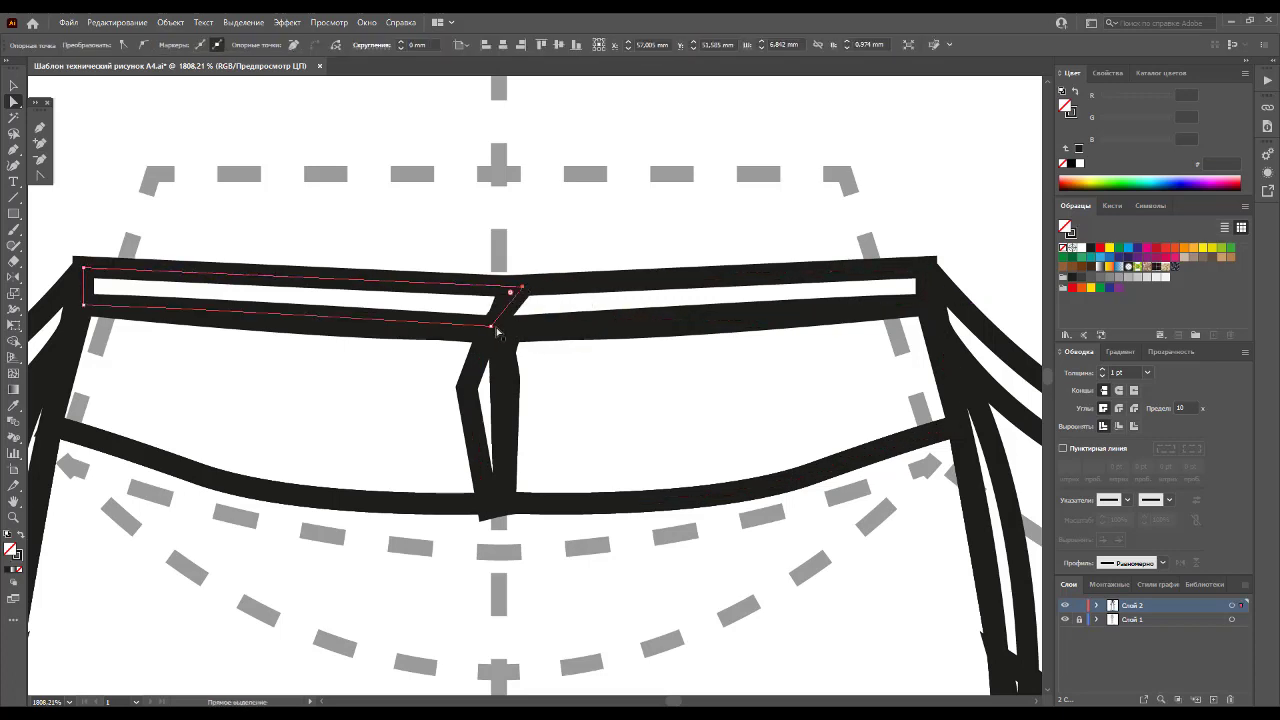
left_click_drag(495, 327, 519, 327)
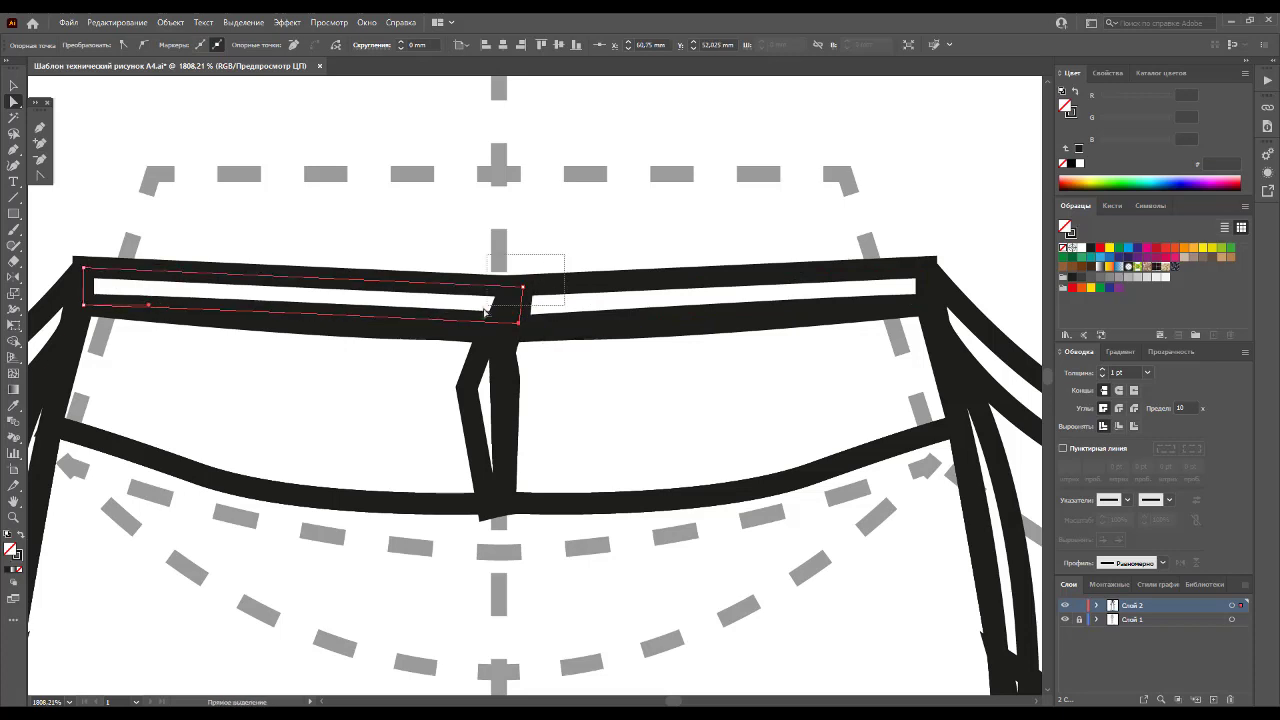
left_click(515, 309)
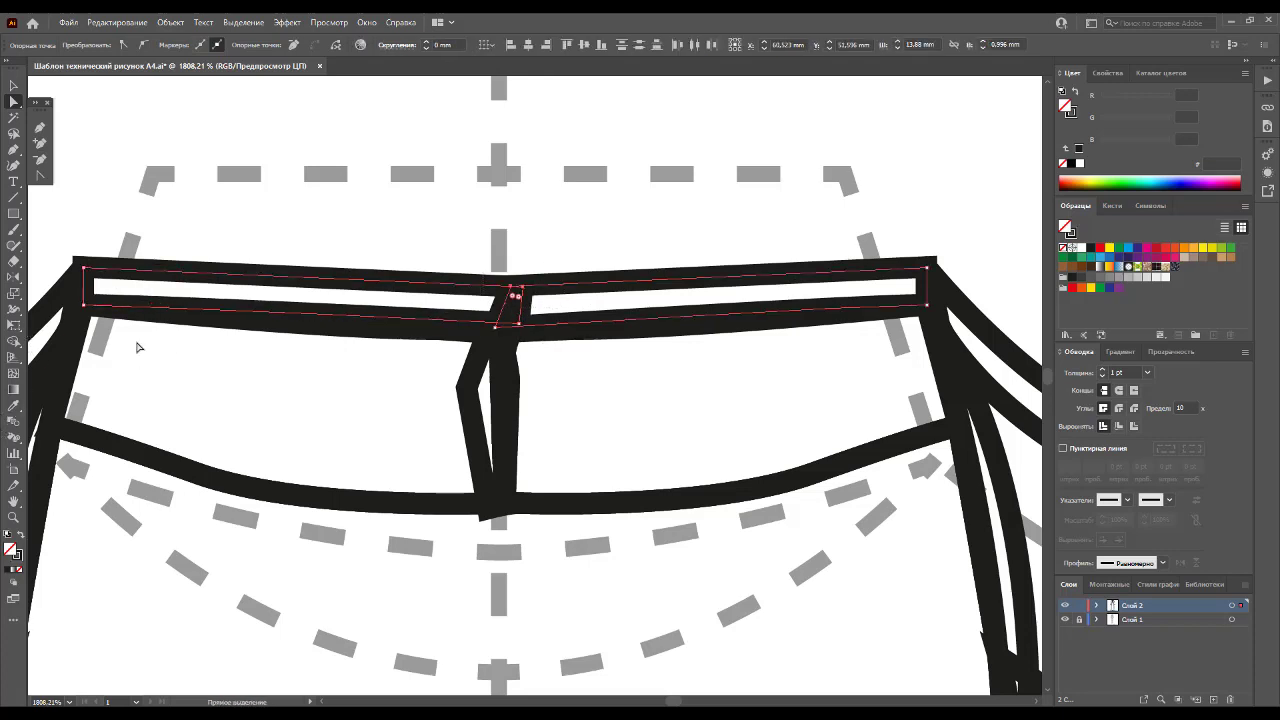
left_click(497, 329)
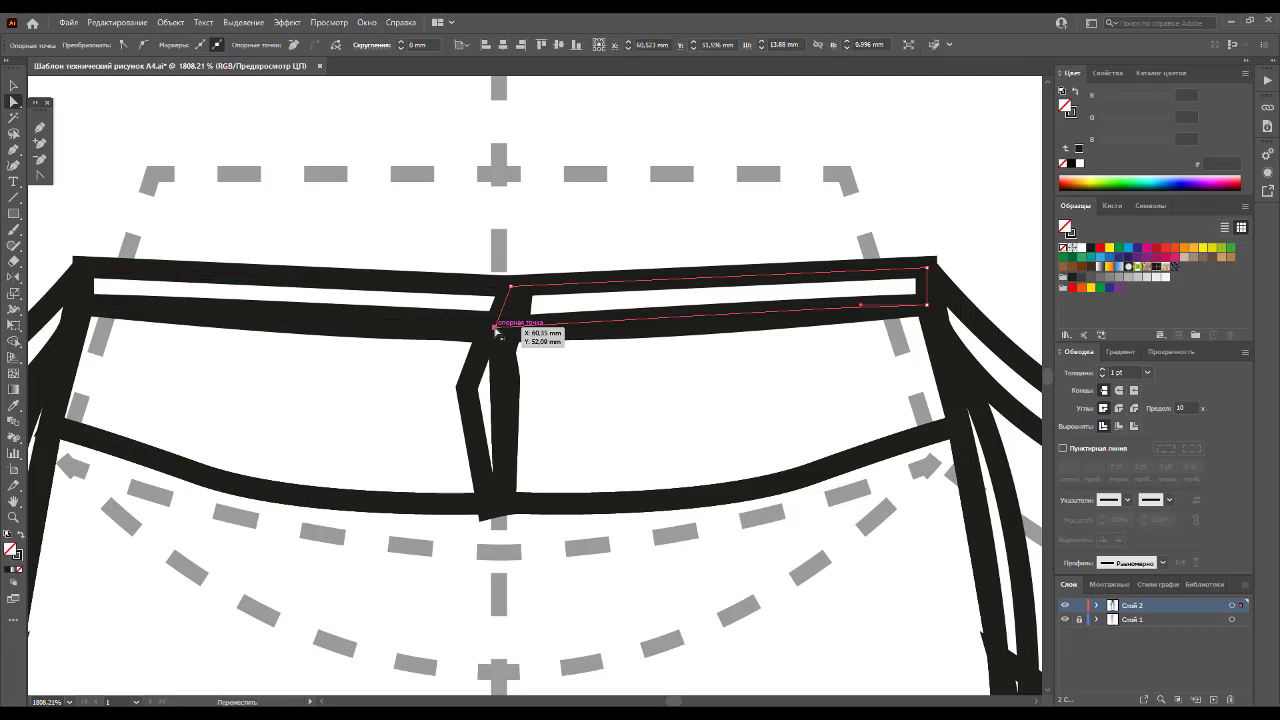
left_click_drag(499, 334, 510, 321)
left_click_drag(548, 246, 487, 308)
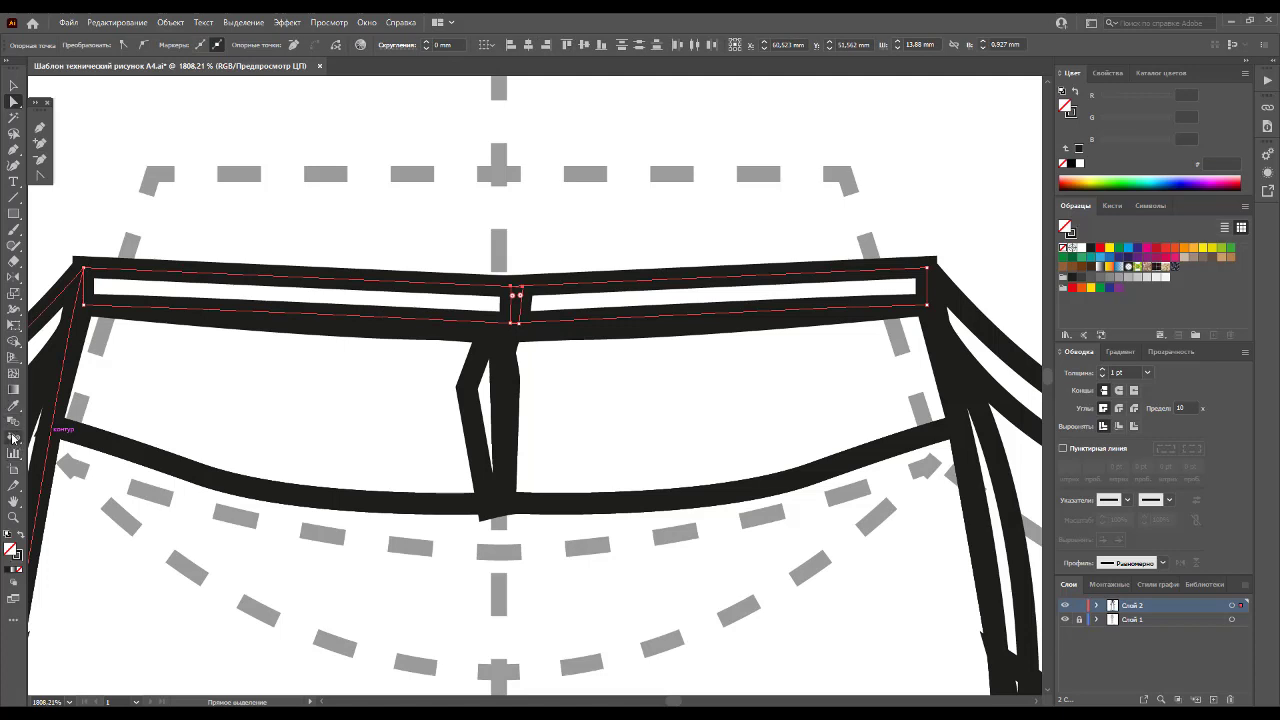
left_click(14, 341)
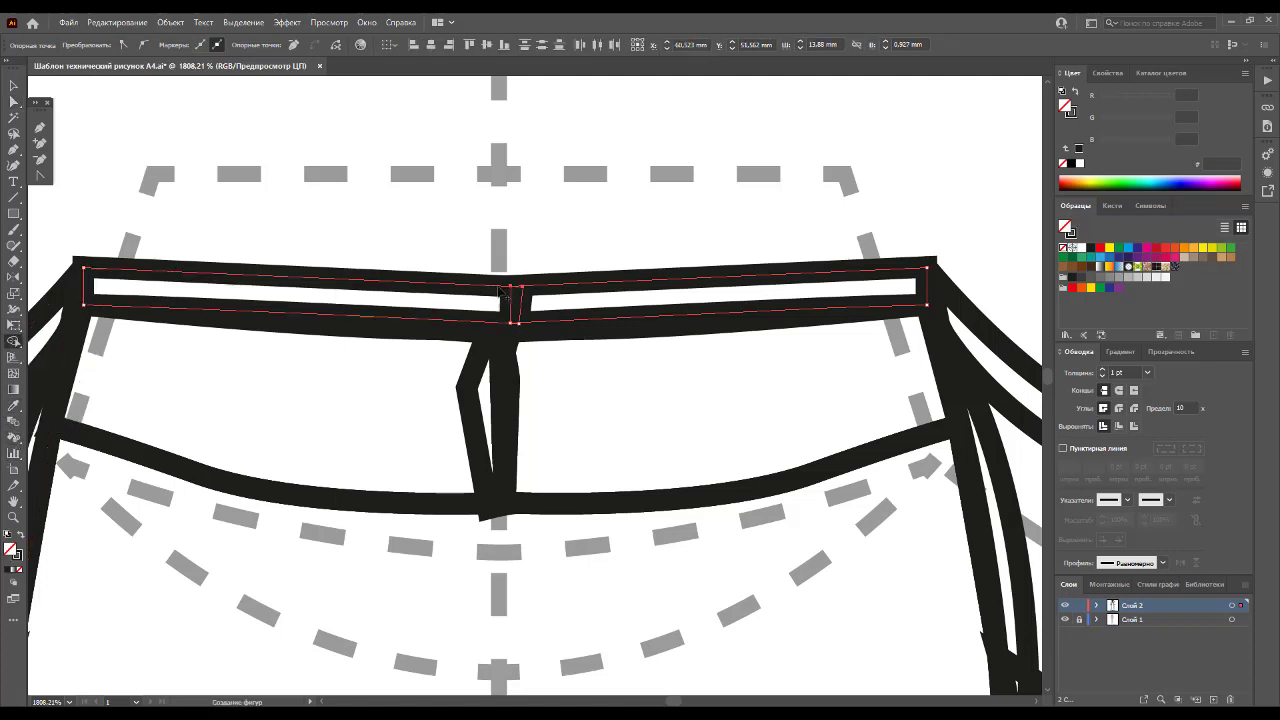
left_click_drag(511, 300, 540, 300)
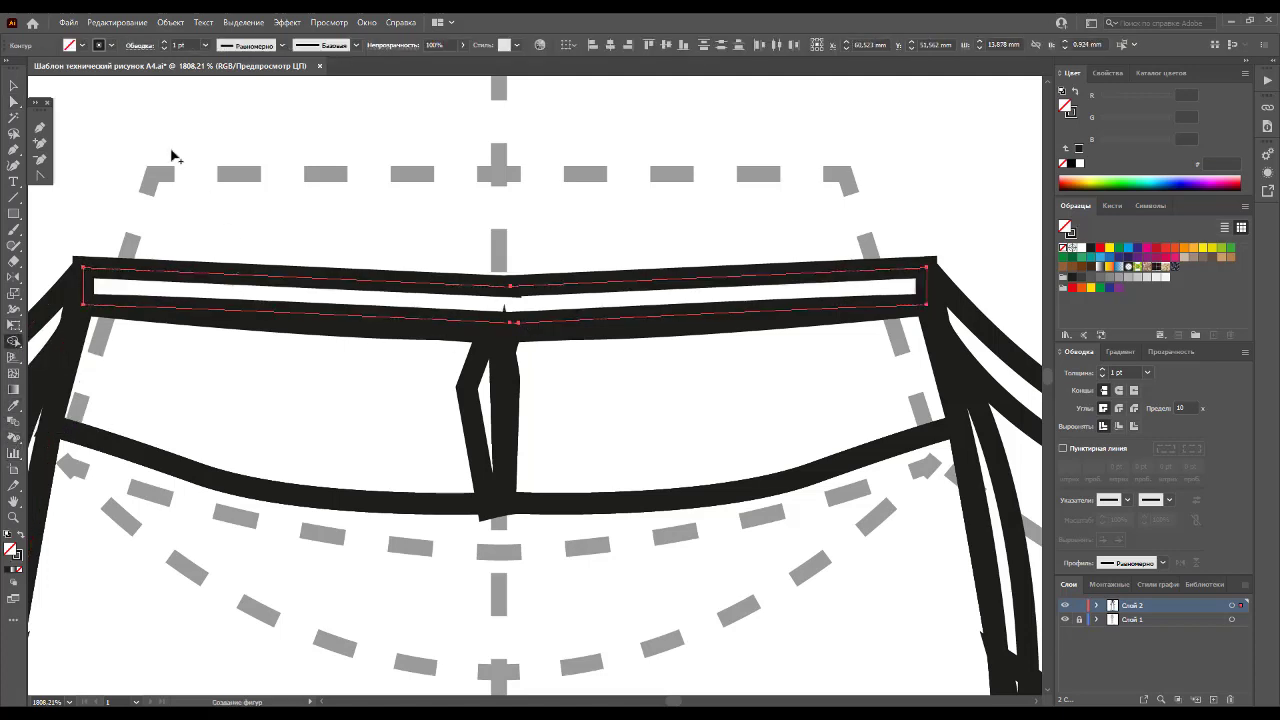
Step: Delete the extra anchor at the band's centre and select the merged band path
left_click(40, 159)
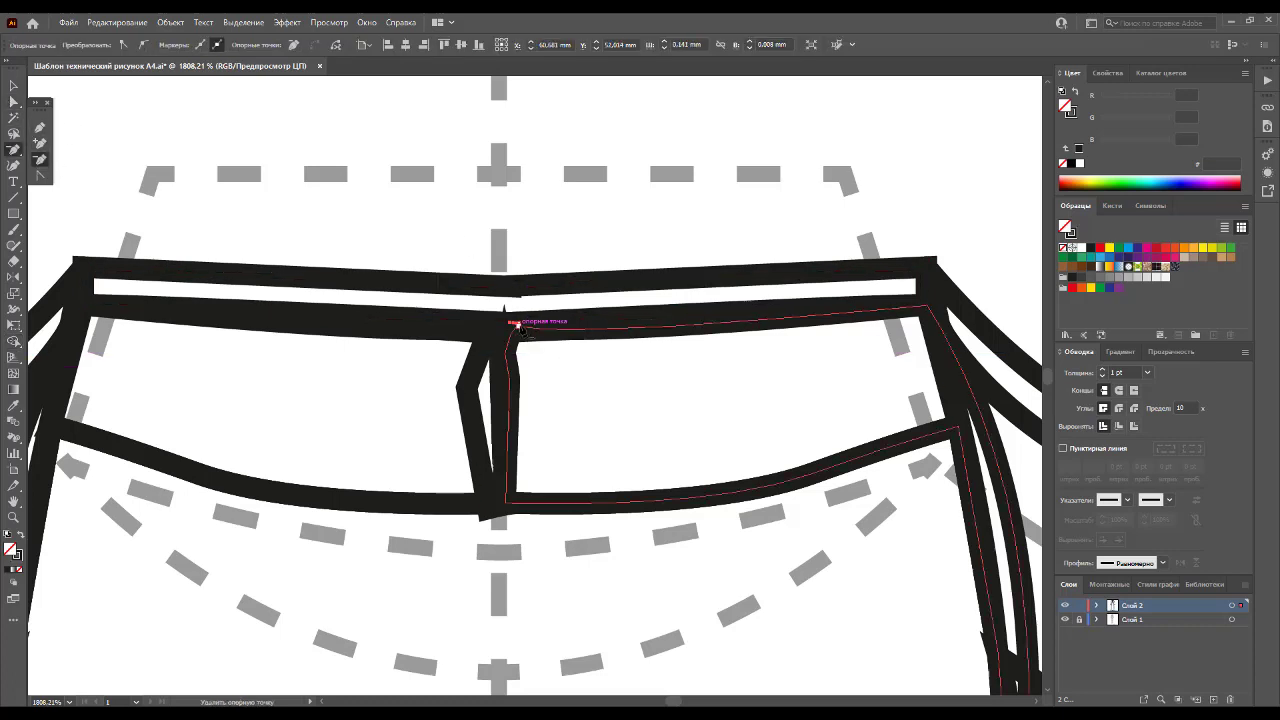
left_click(517, 327)
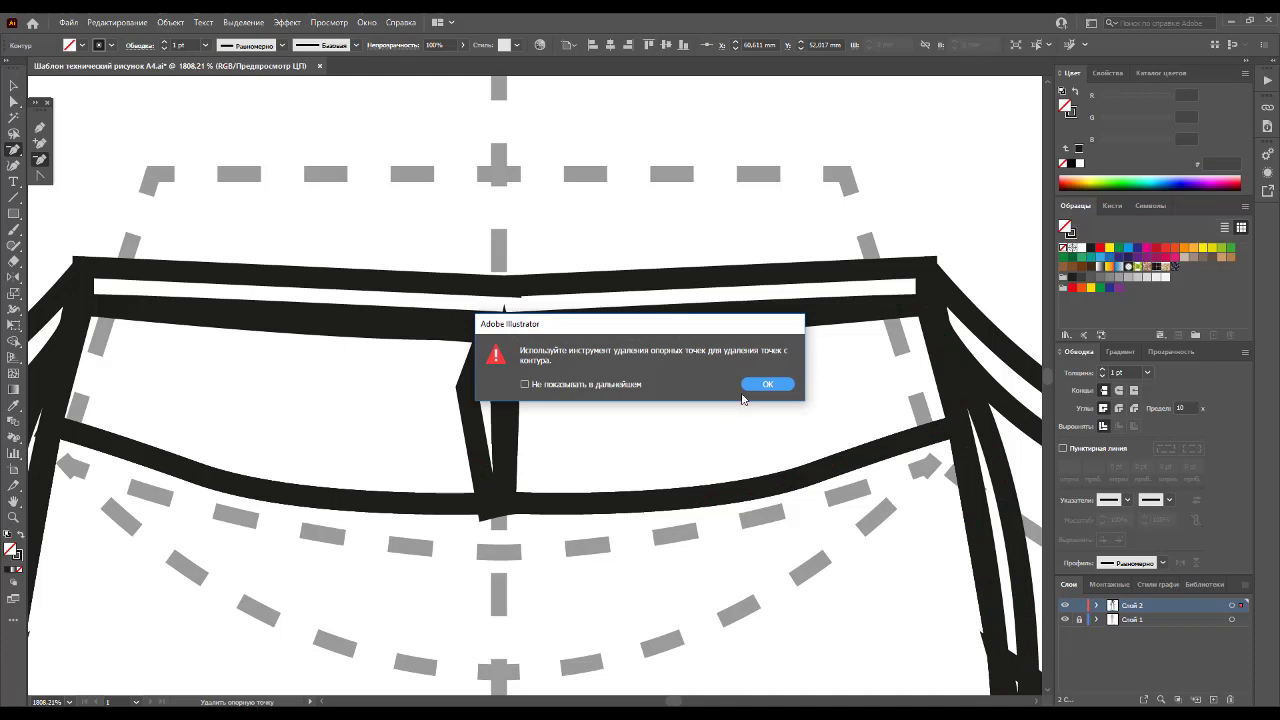
left_click(763, 385)
left_click(14, 86)
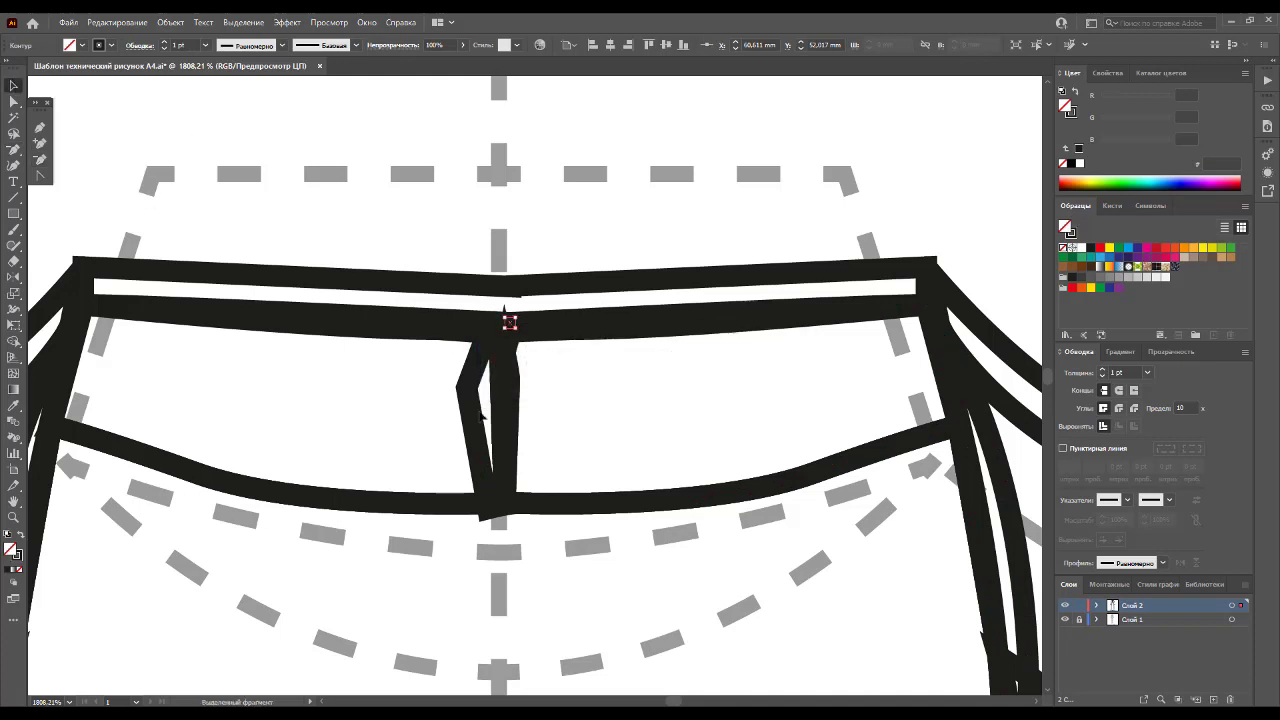
left_click(568, 510)
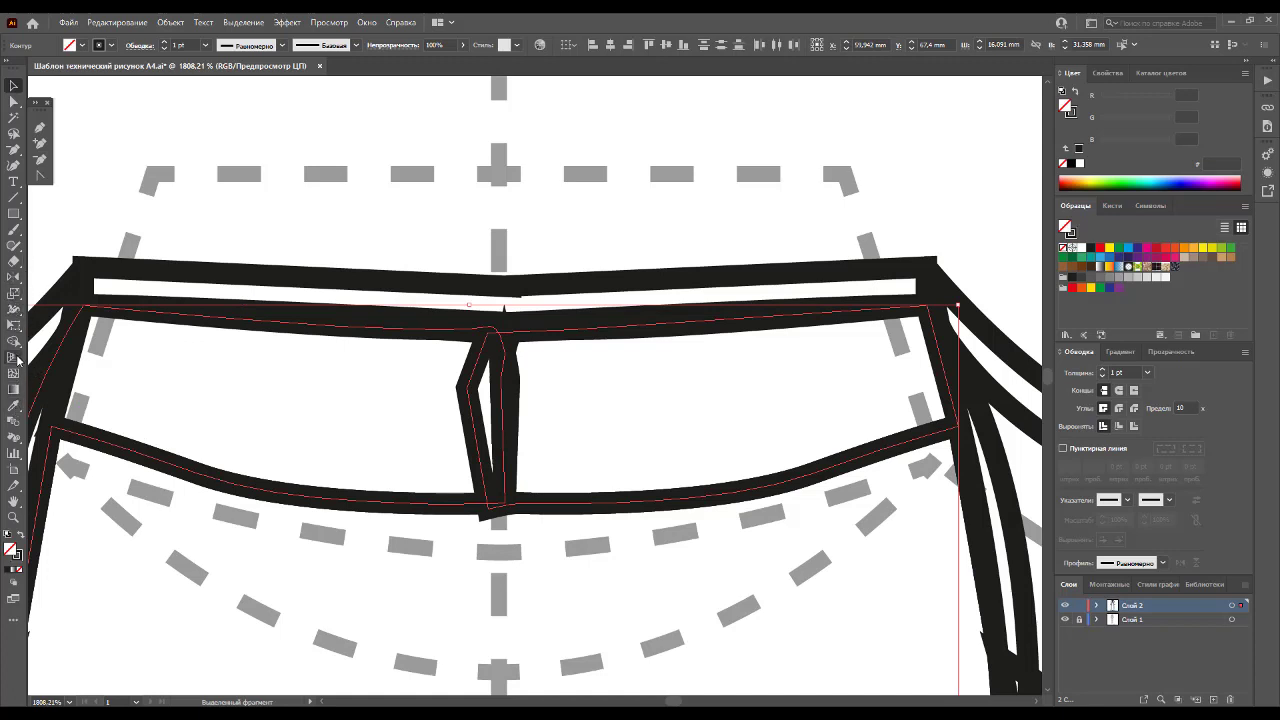
Step: Merge the left and right lower band panels and delete the extra top and bottom anchors
left_click(13, 341)
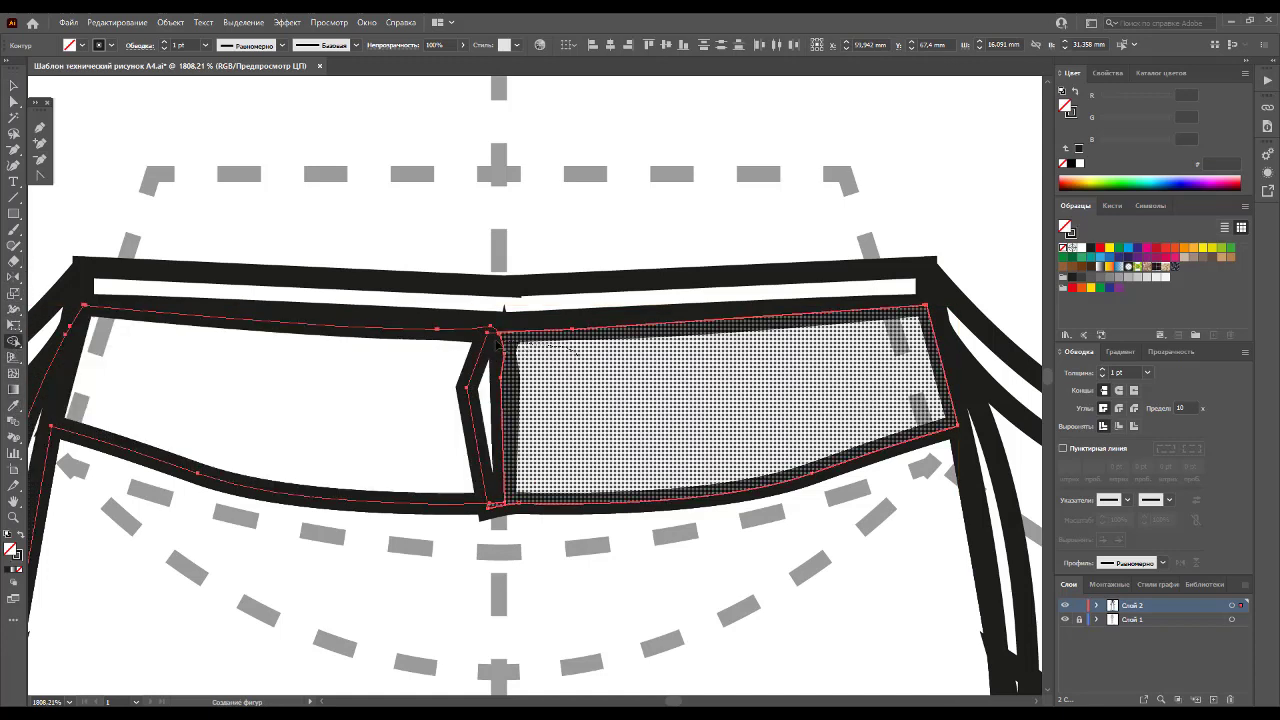
left_click_drag(497, 343, 432, 360)
left_click_drag(517, 455, 552, 451)
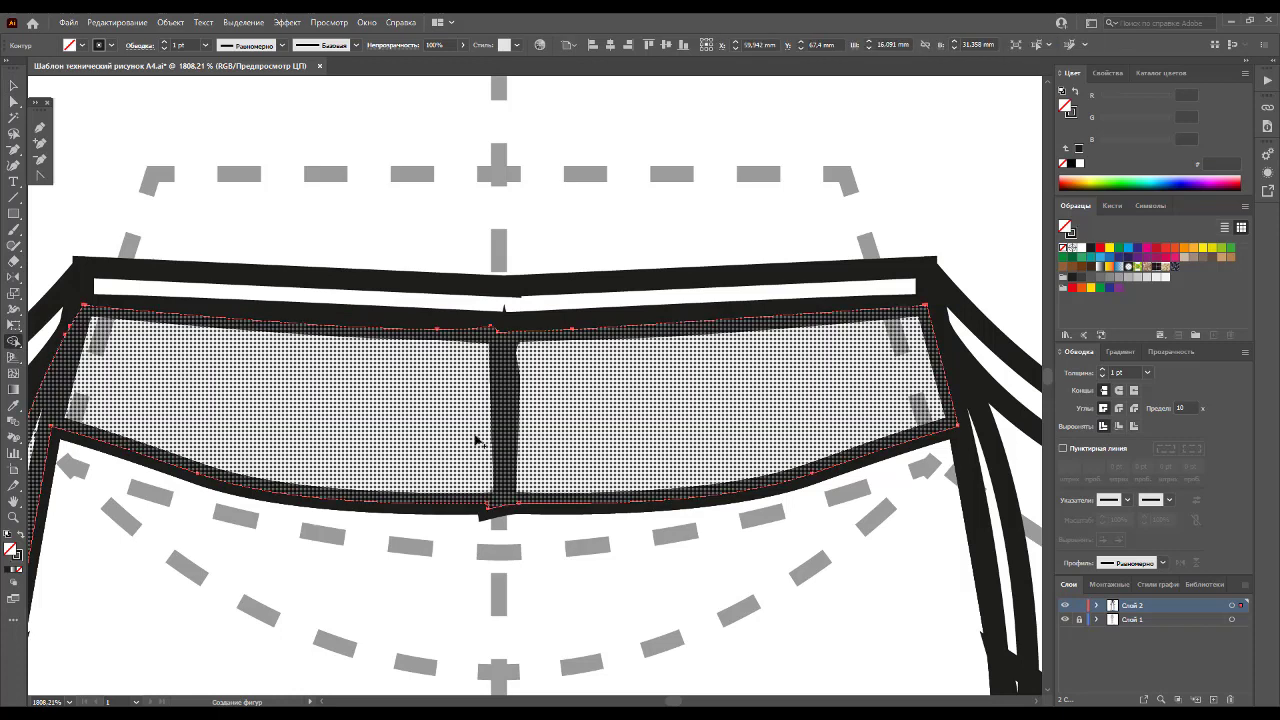
left_click(41, 160)
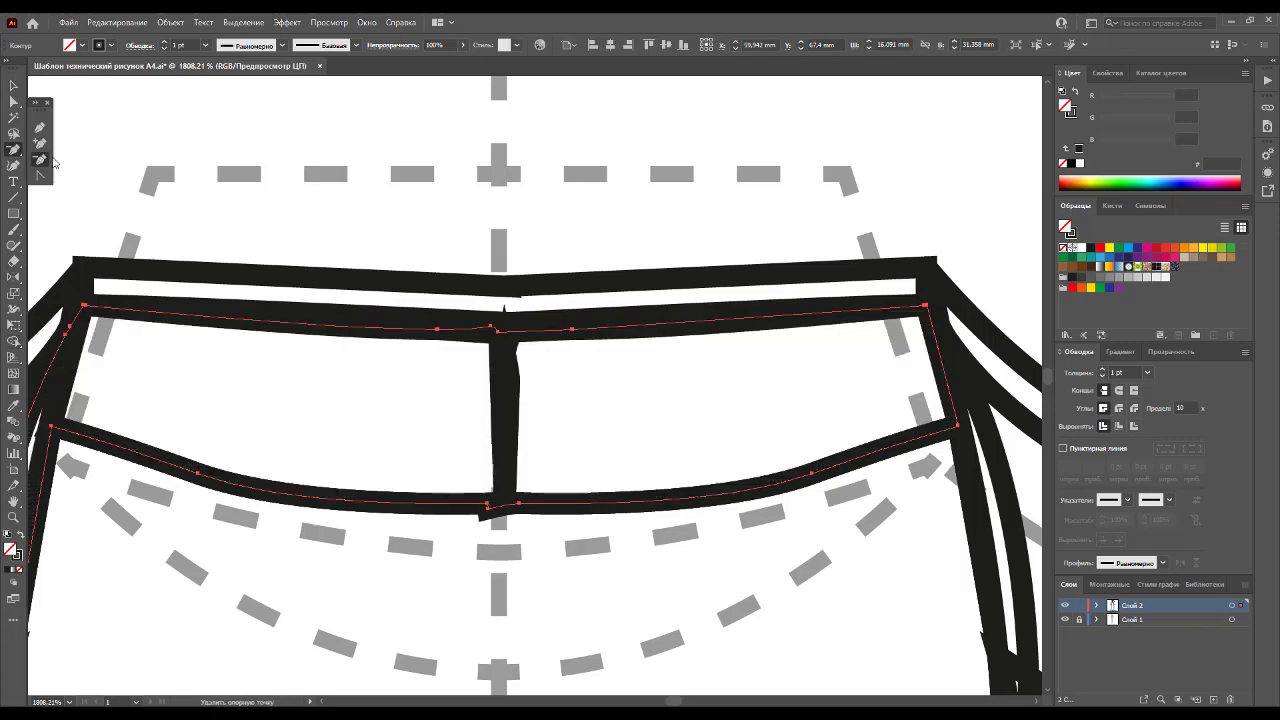
left_click(491, 327)
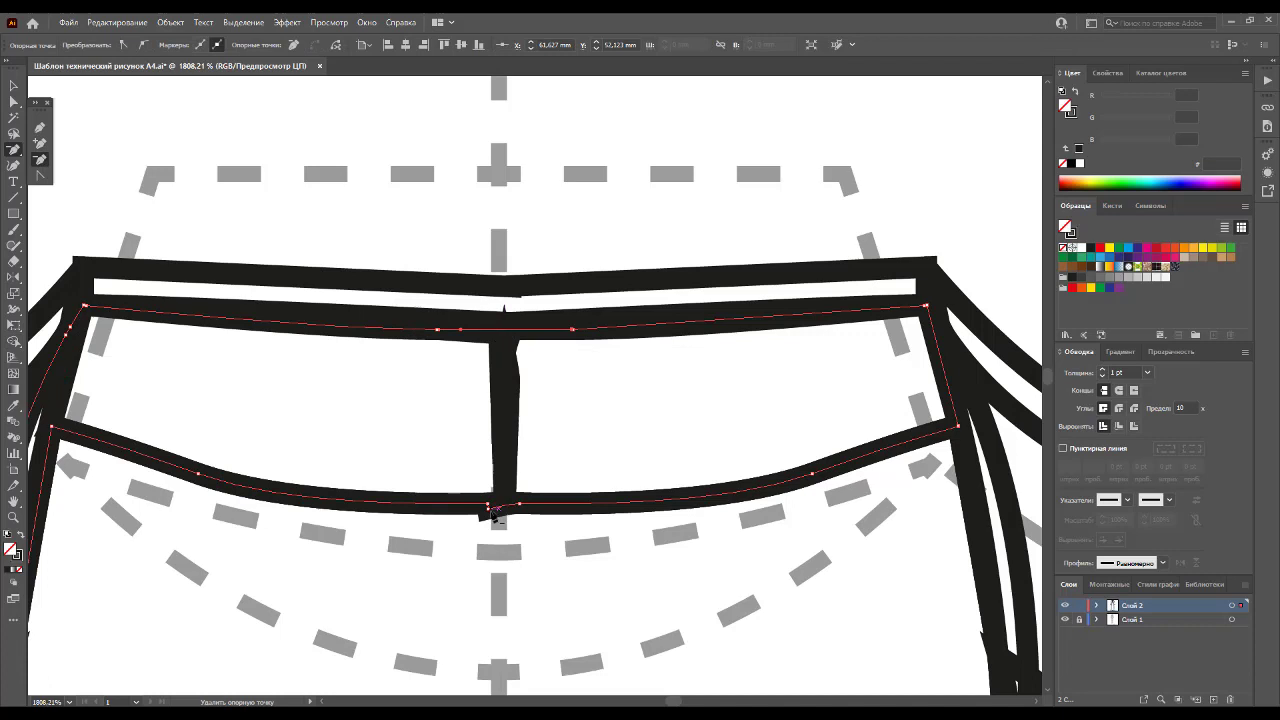
left_click(488, 506)
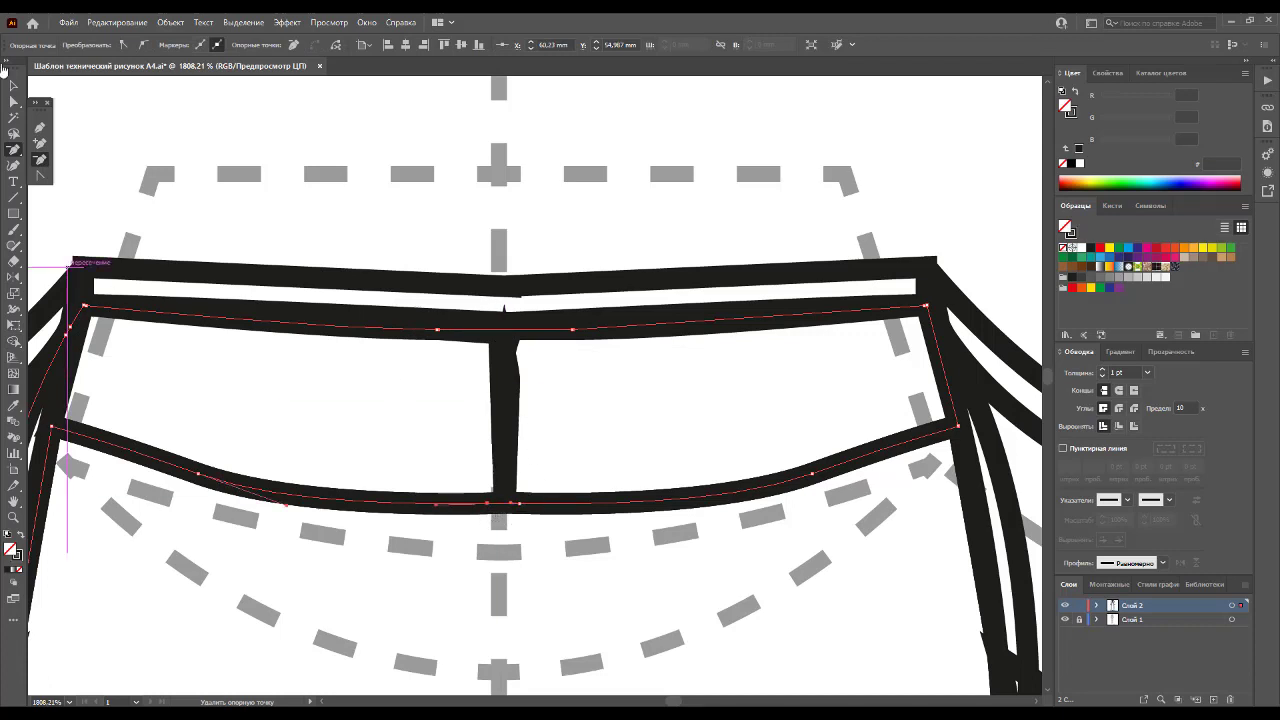
left_click(13, 85)
left_click(531, 403)
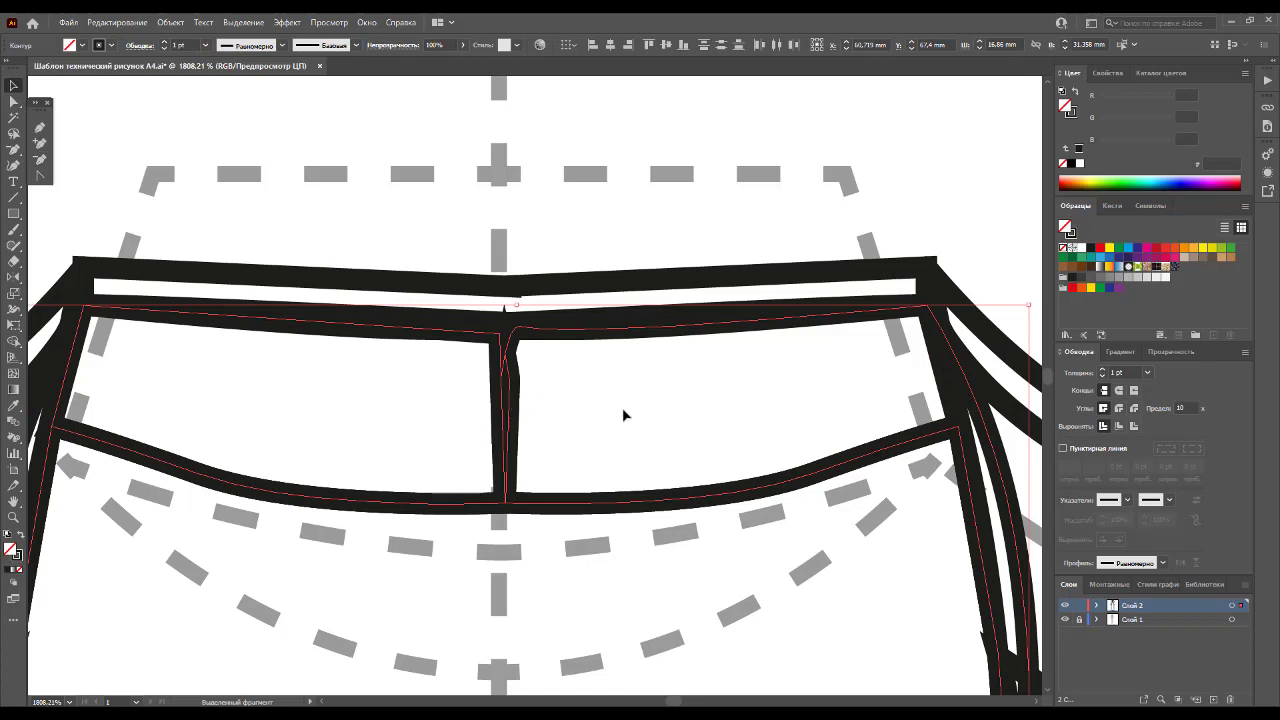
Step: Undo the stray edits made to the back band panels
key("a")
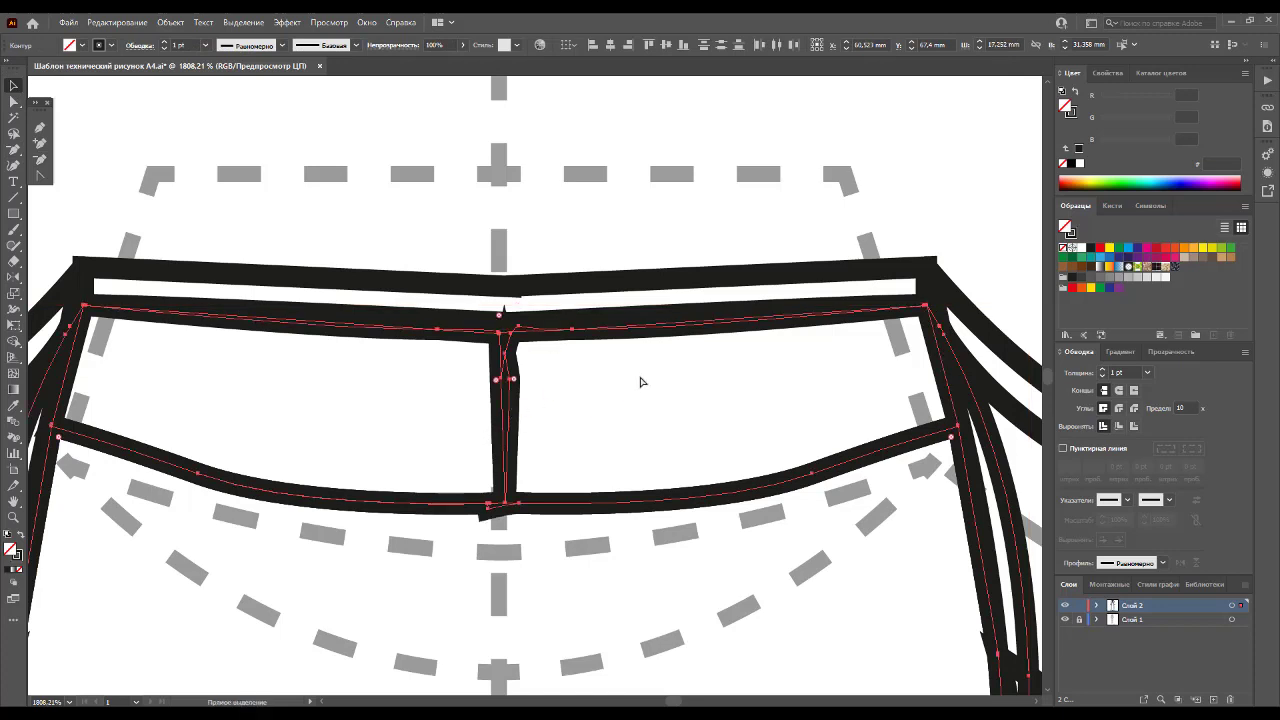
key("ctrl+z")
left_click_drag(688, 410, 781, 458)
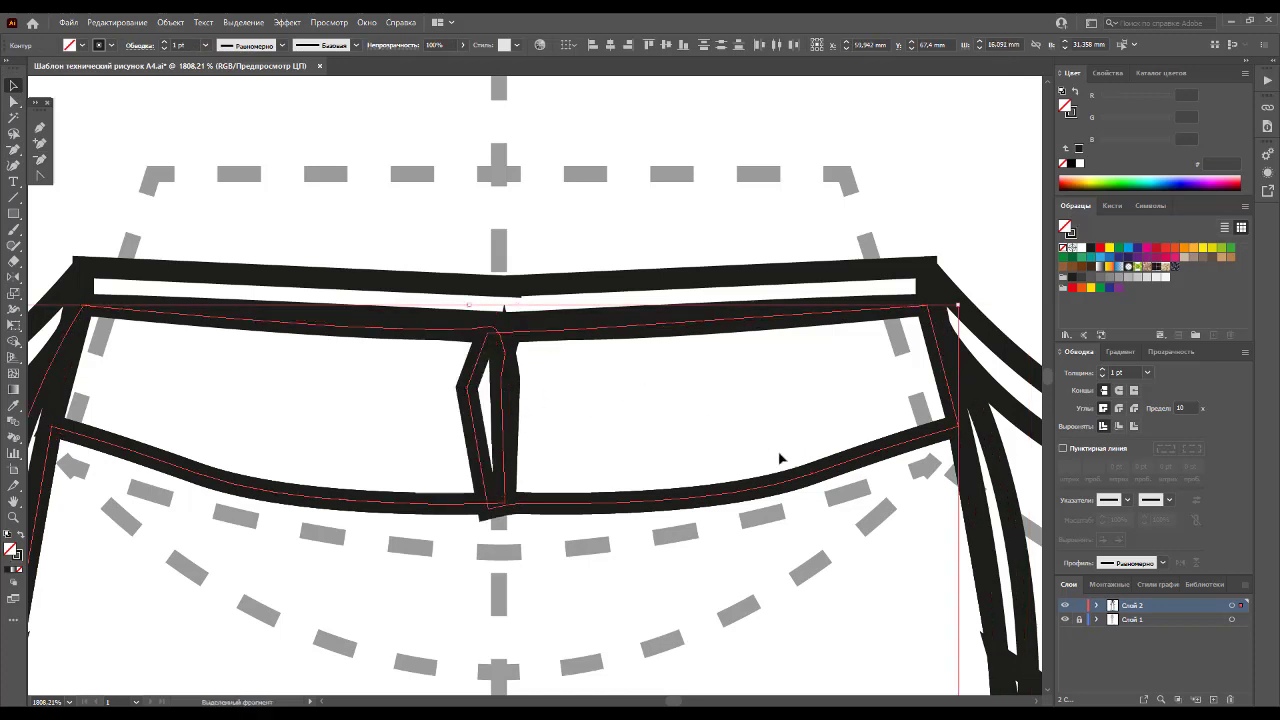
left_click(55, 366, "shift")
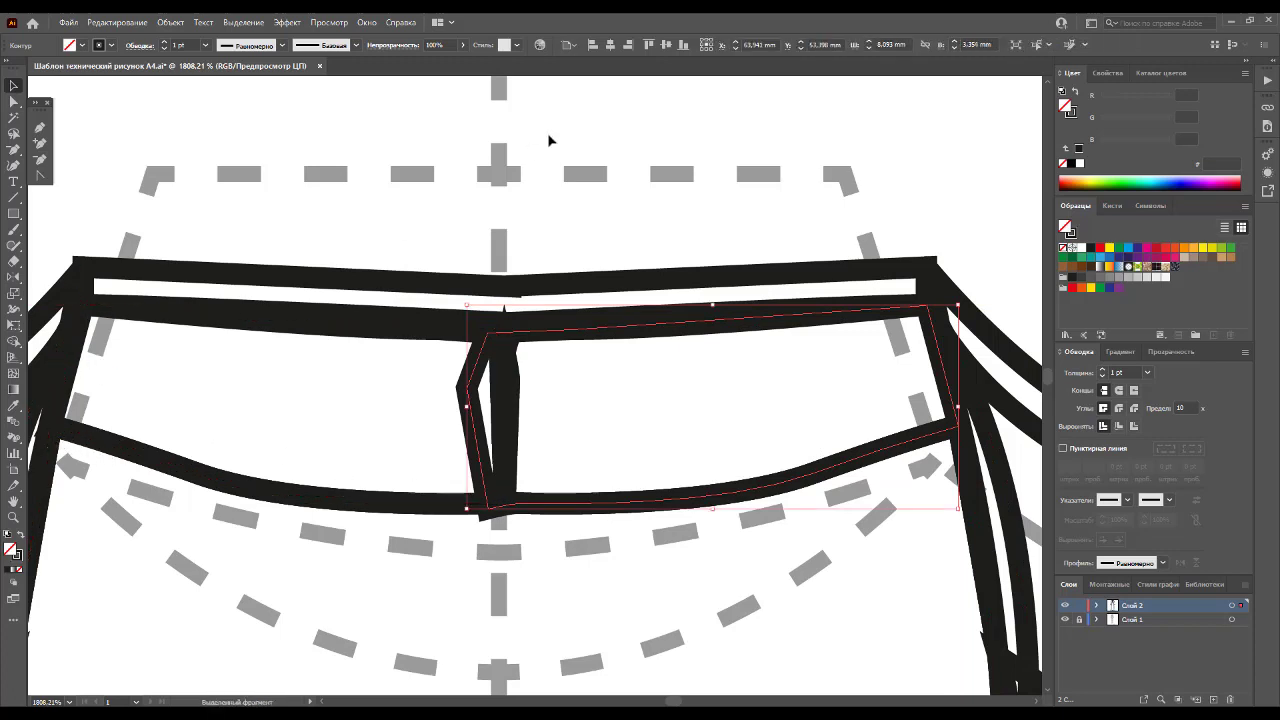
left_click(380, 503)
left_click(580, 214)
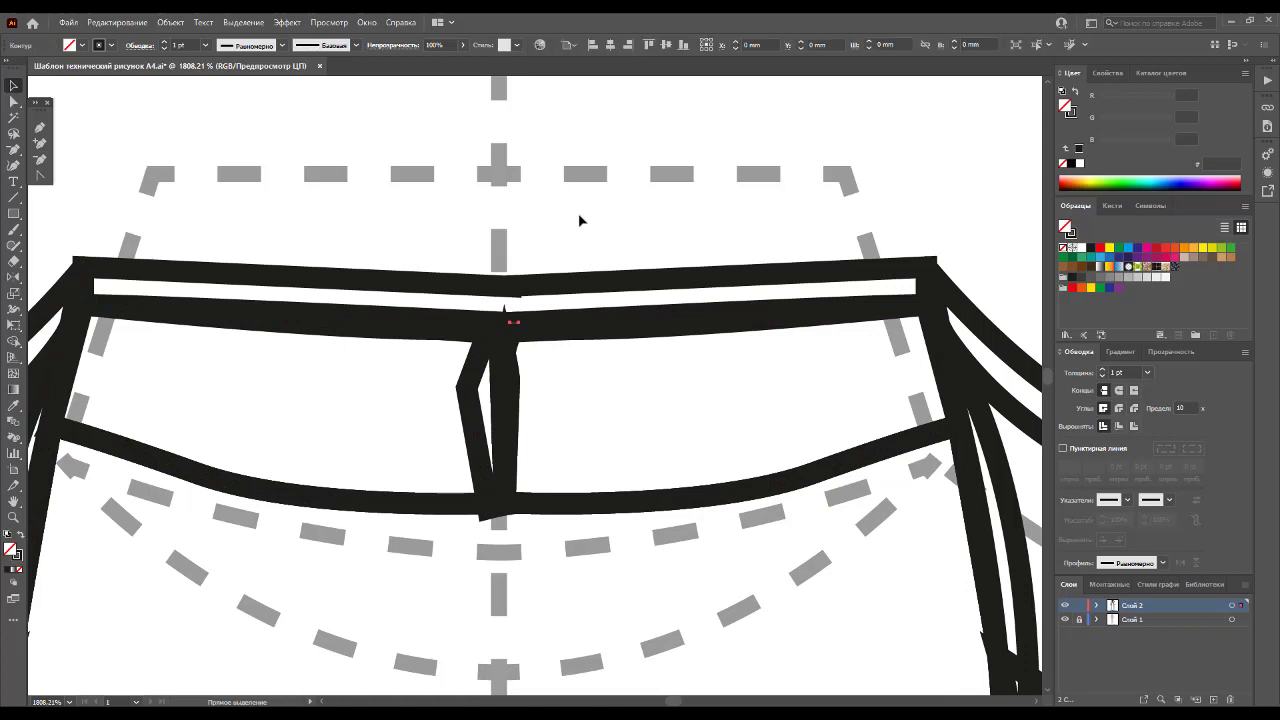
key("ctrl+z")
key("ctrl+z")
key("ctrl+z")
key("ctrl+z")
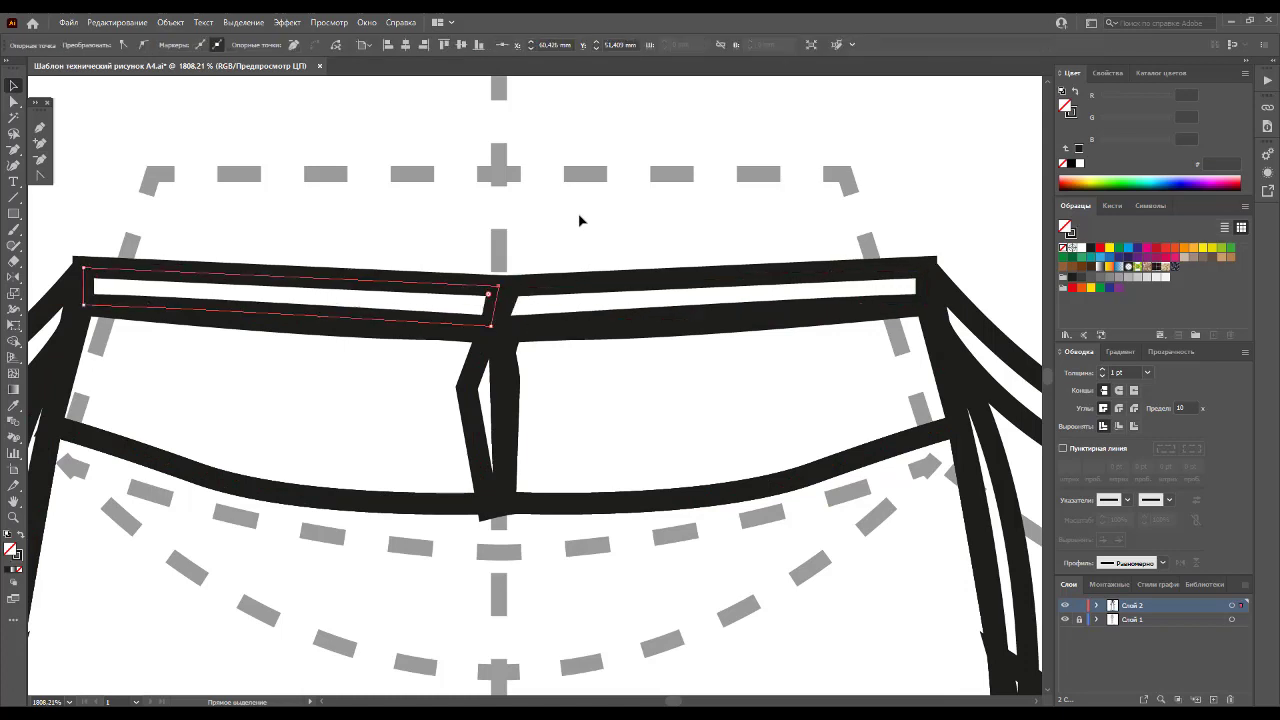
key("ctrl+z")
key("ctrl+z")
key("ctrl+z")
key("ctrl+z")
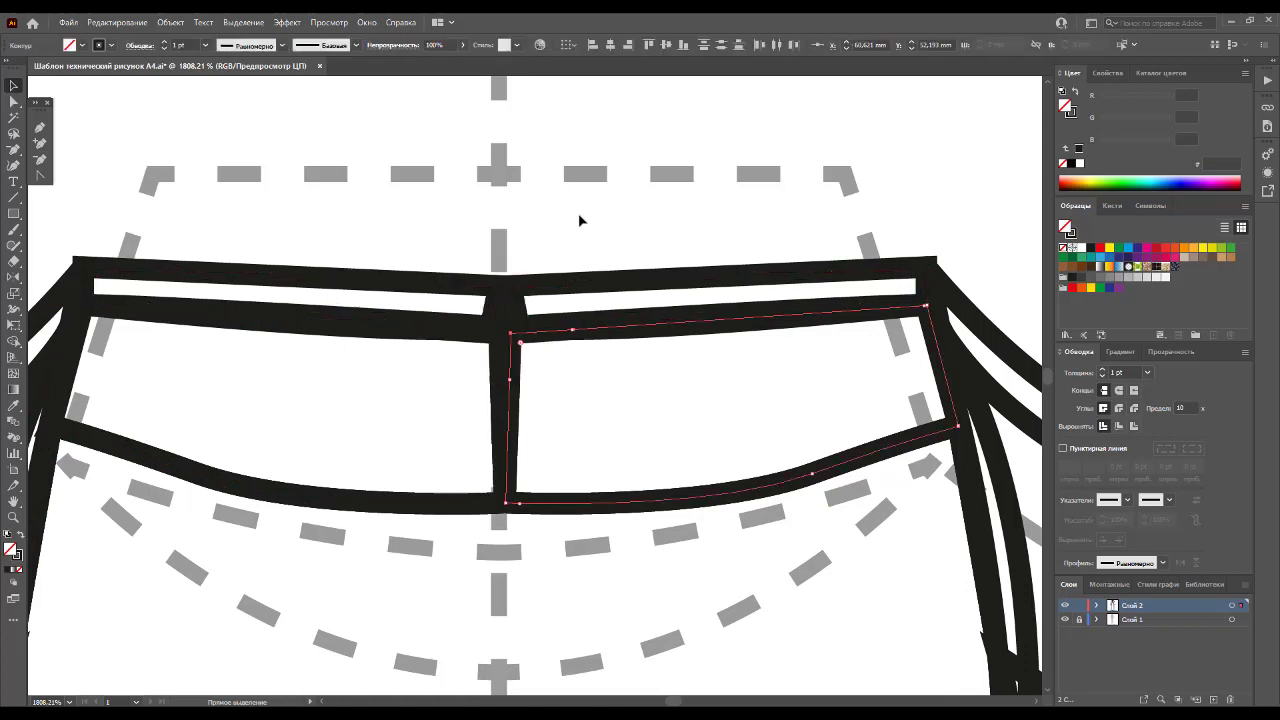
key("ctrl+z")
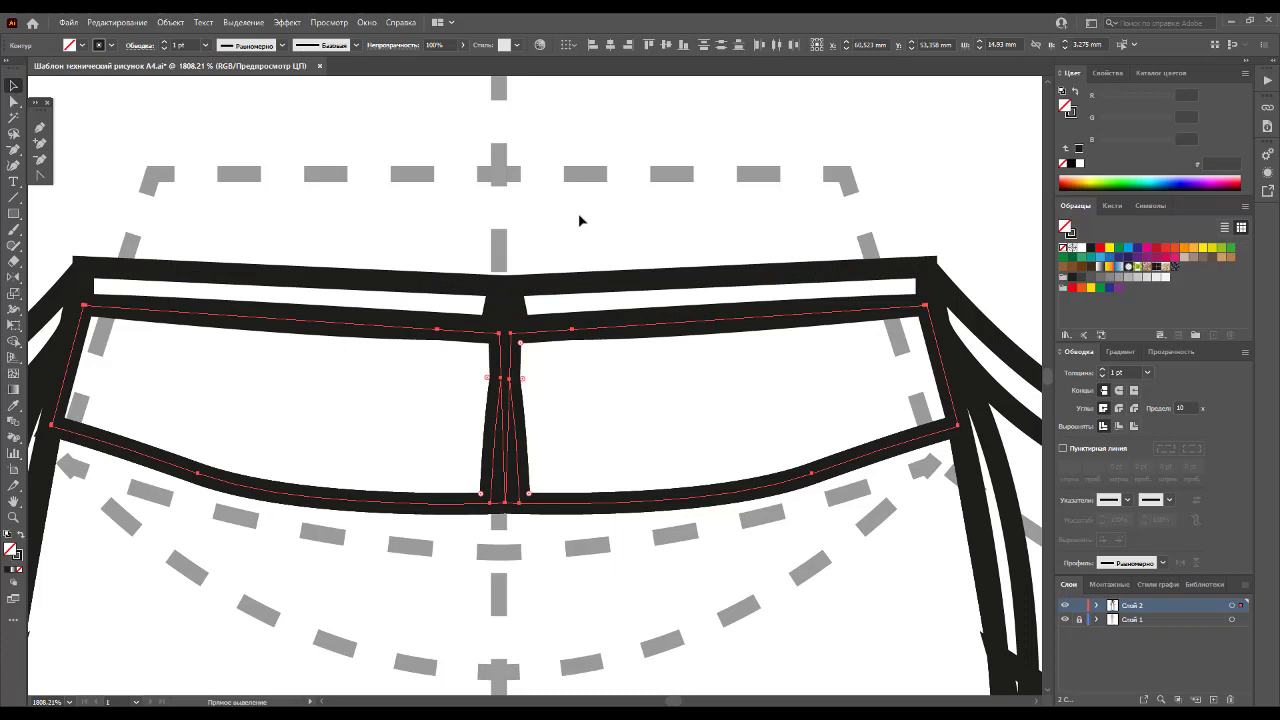
key("ctrl+z")
key("ctrl+z")
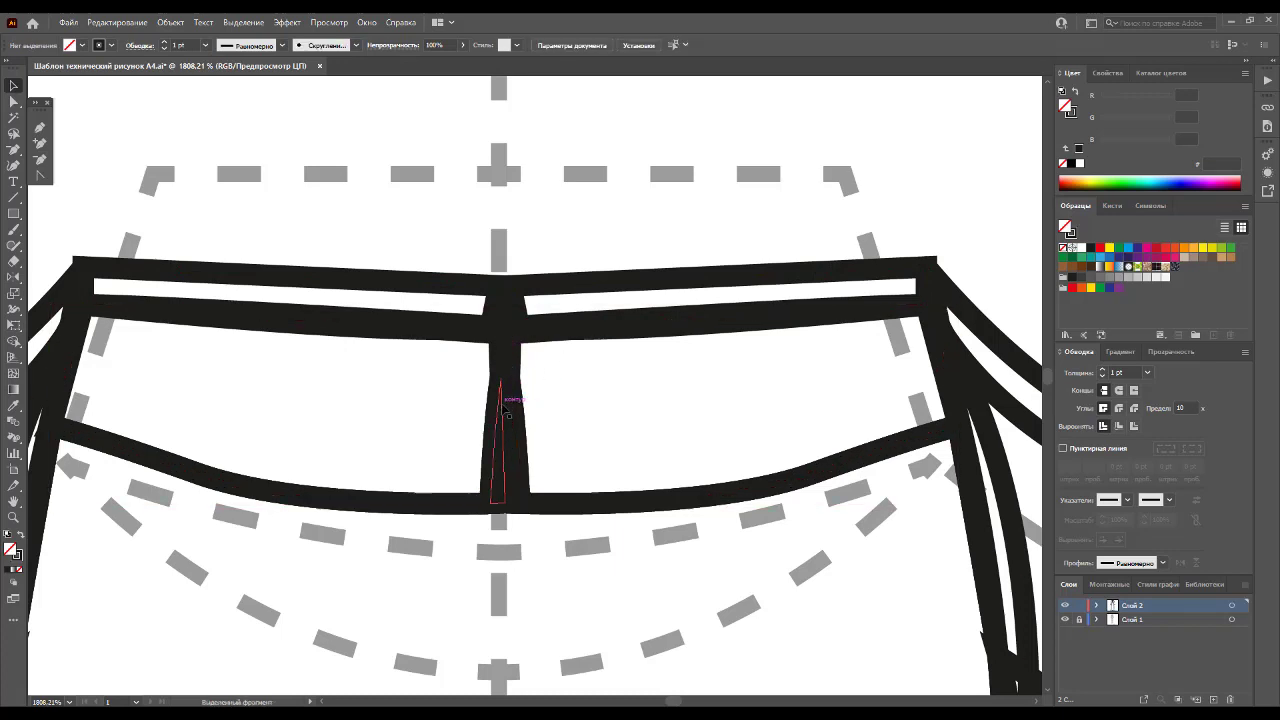
Step: Stretch the inner edges of the right and left band panels to the centre
left_click(514, 410)
left_click(514, 342)
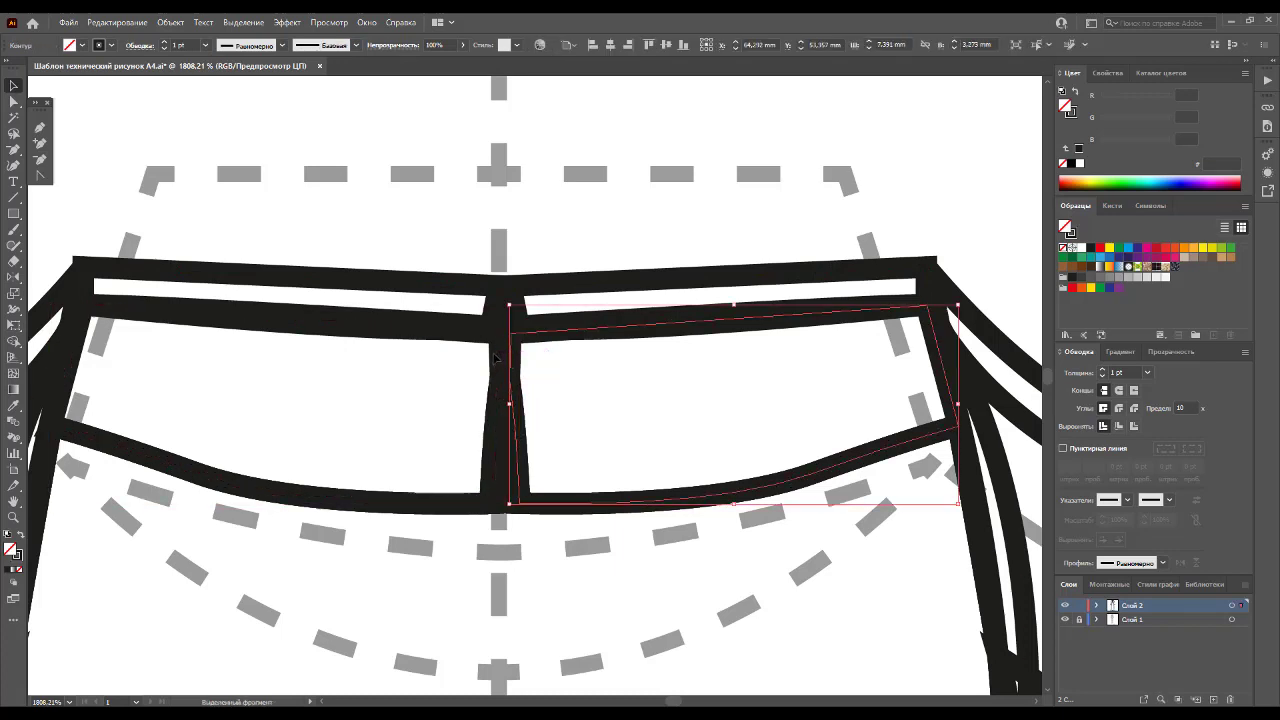
left_click(499, 356, "shift")
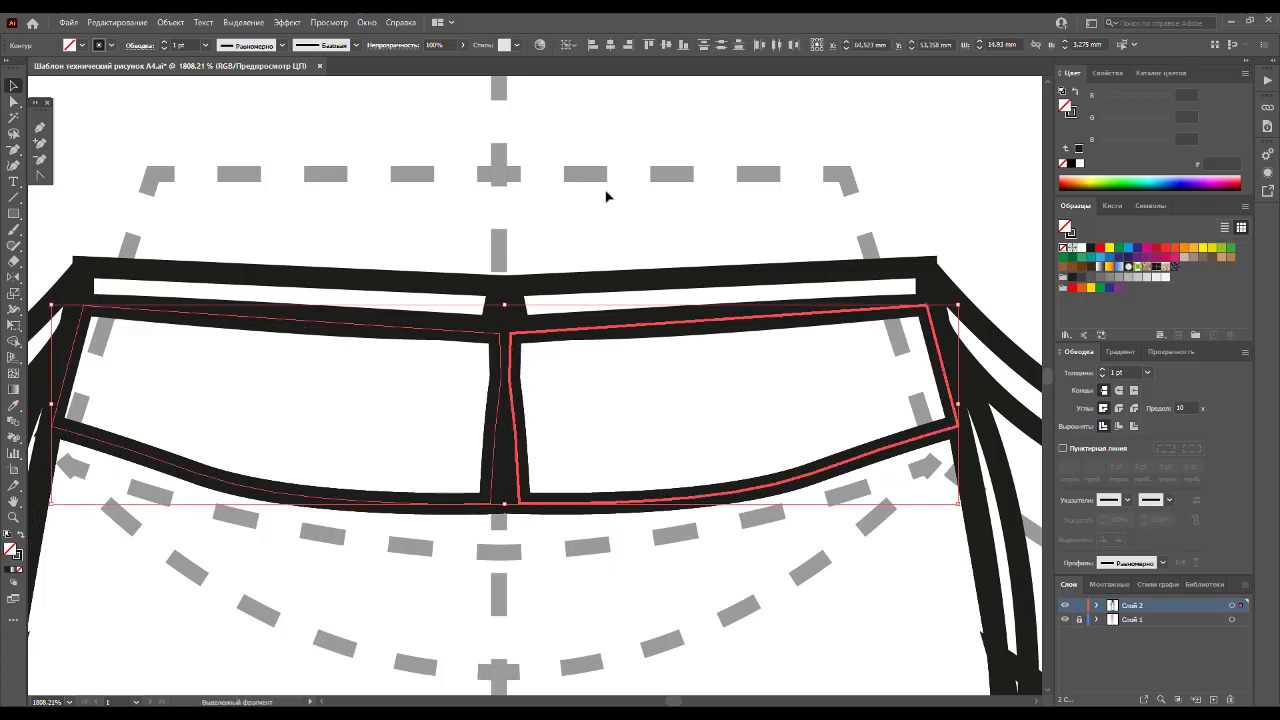
left_click(606, 196)
left_click(512, 399)
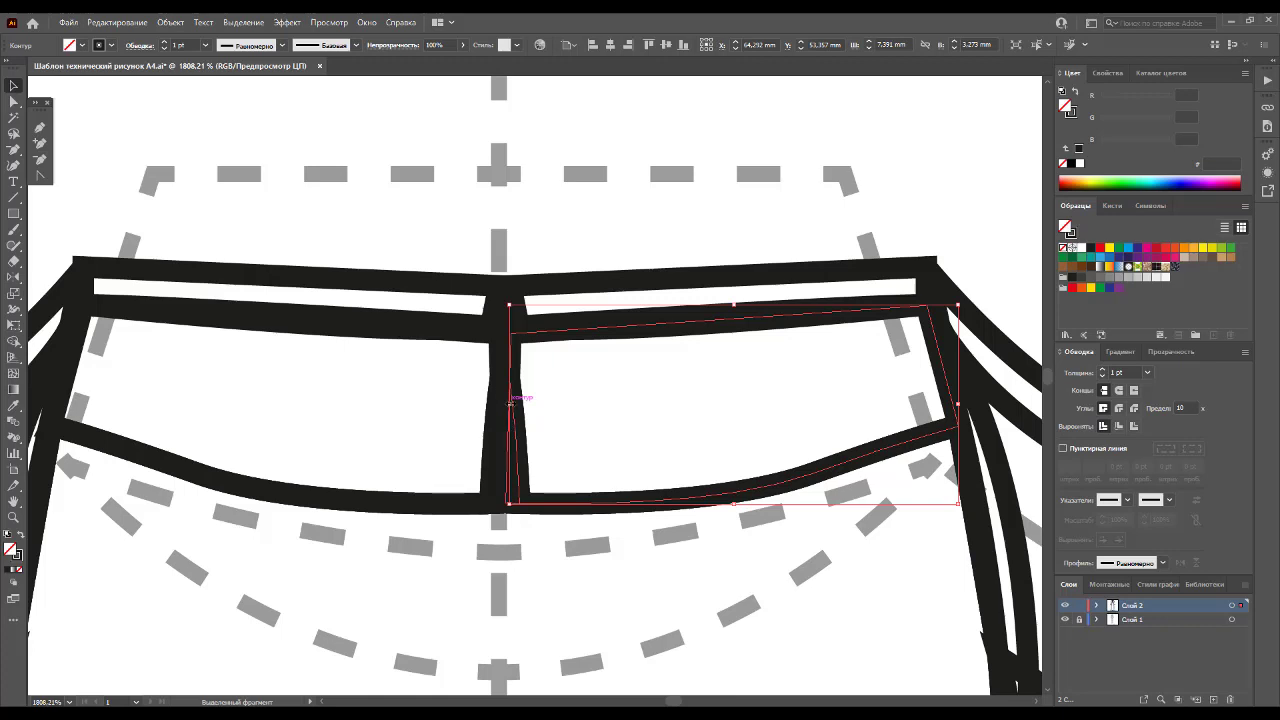
mouse_move(512, 399)
left_mouse_down()
mouse_move(493, 399)
mouse_move(511, 410)
left_mouse_up()
left_click(451, 338)
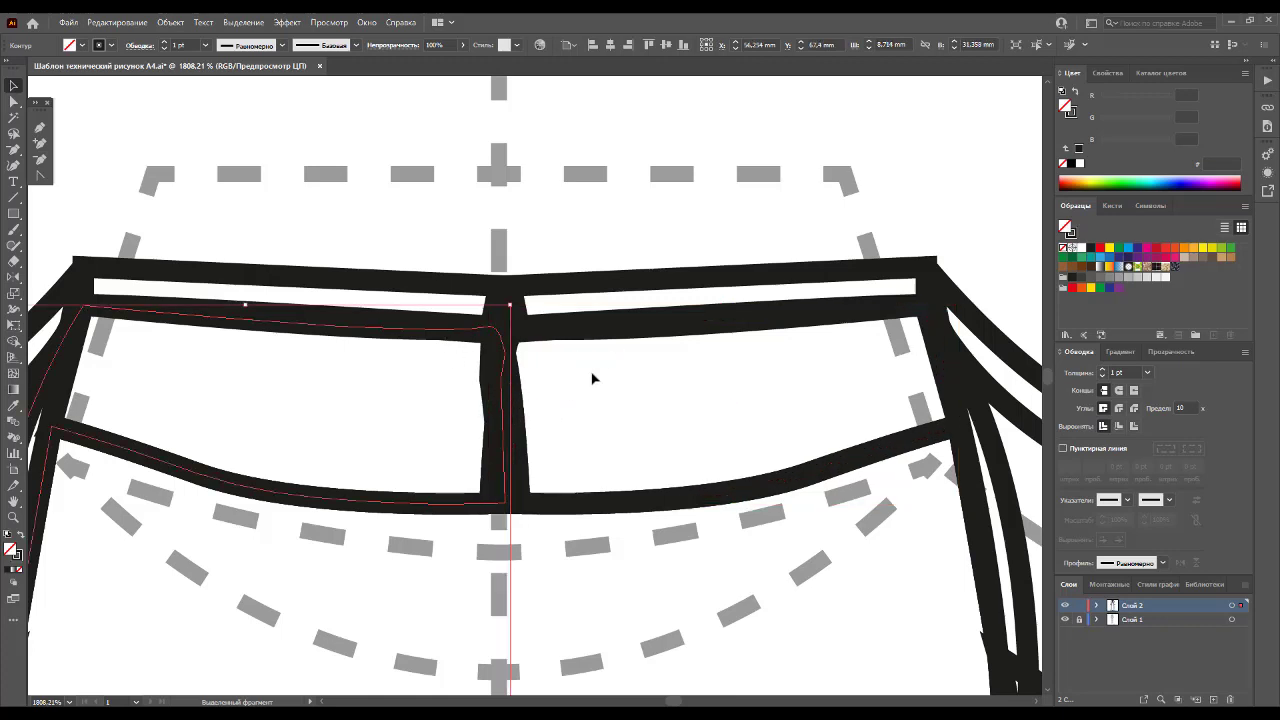
Step: Select only the two band panels and merge them with the Shape Builder
left_click_drag(592, 378, 451, 430)
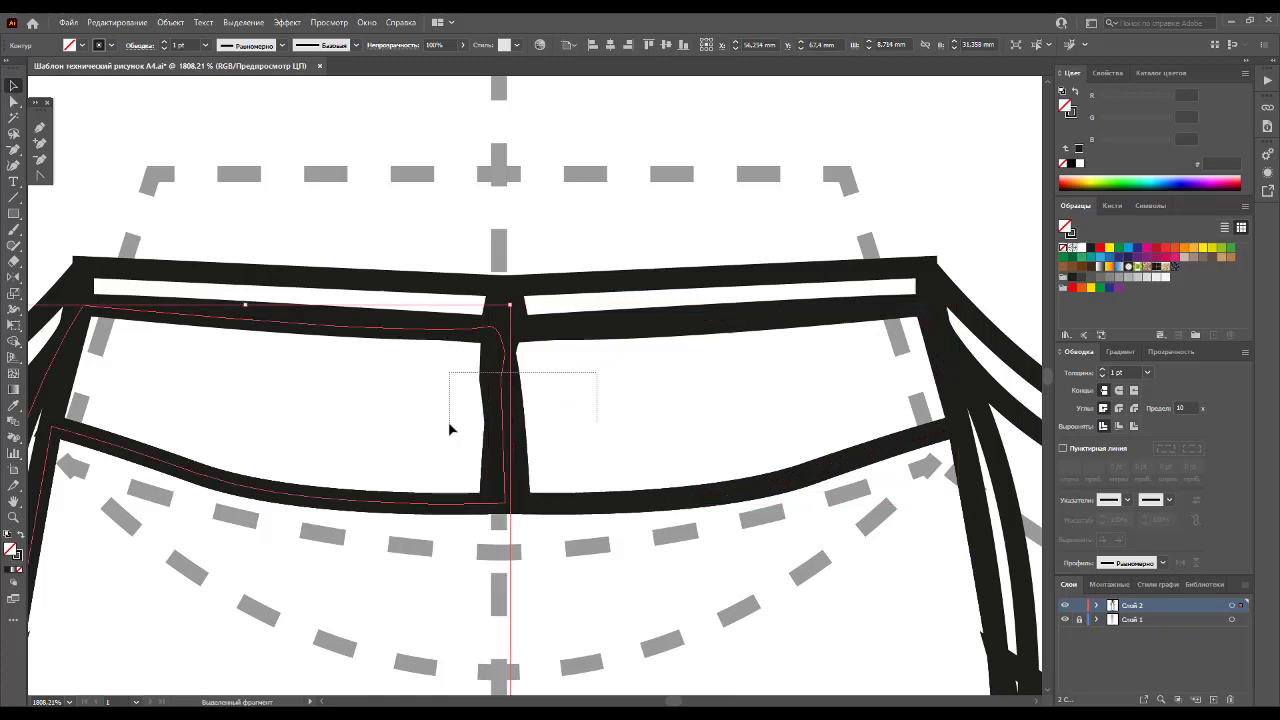
left_click(50, 372, "shift")
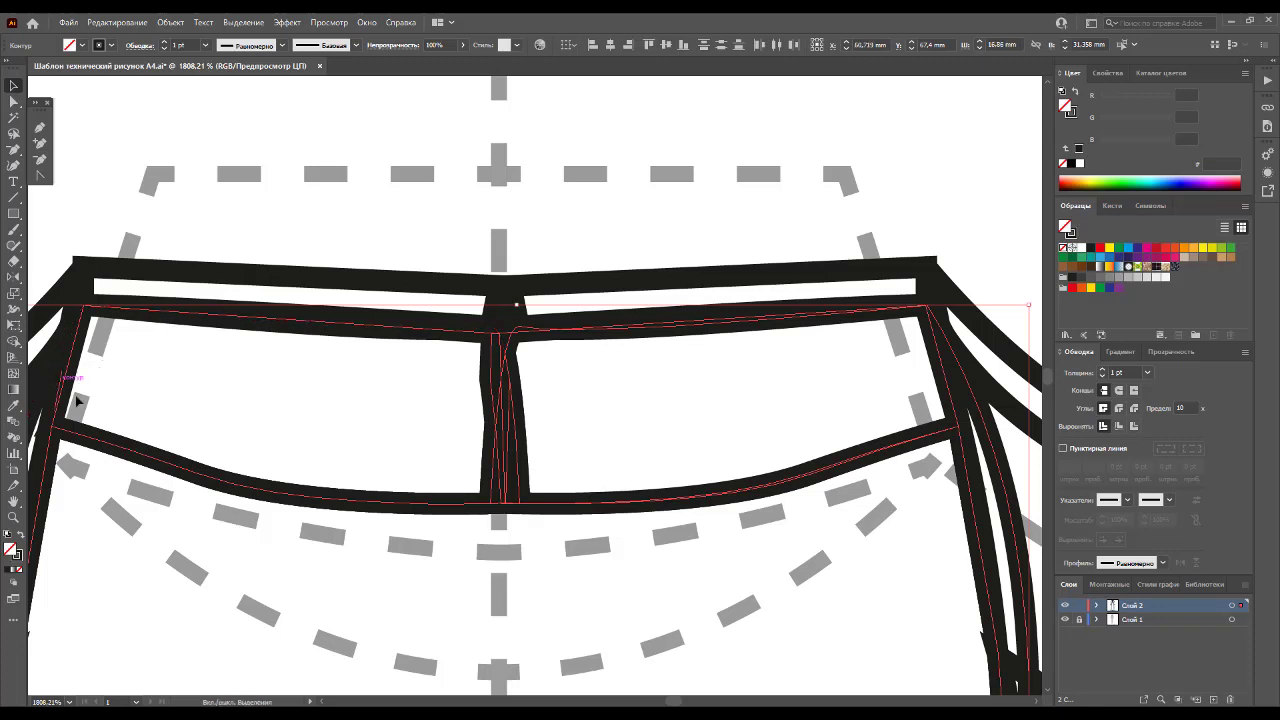
left_click(999, 459, "shift")
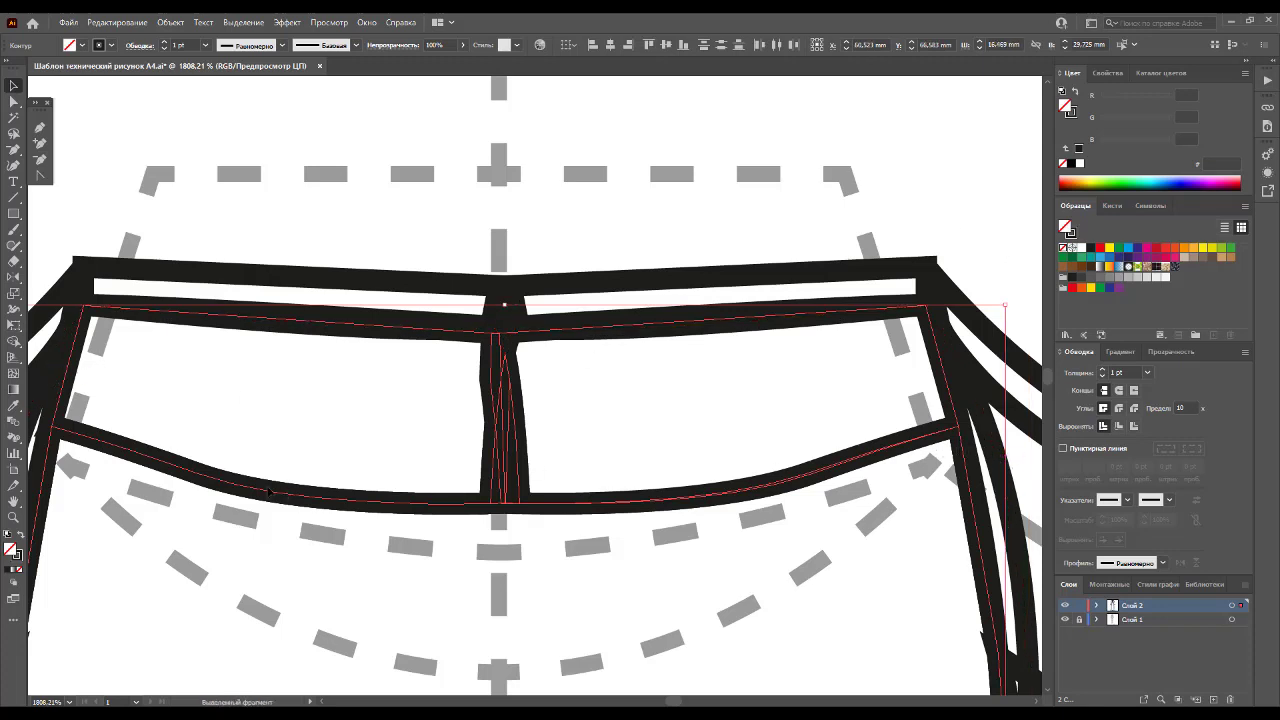
left_click(57, 494, "shift")
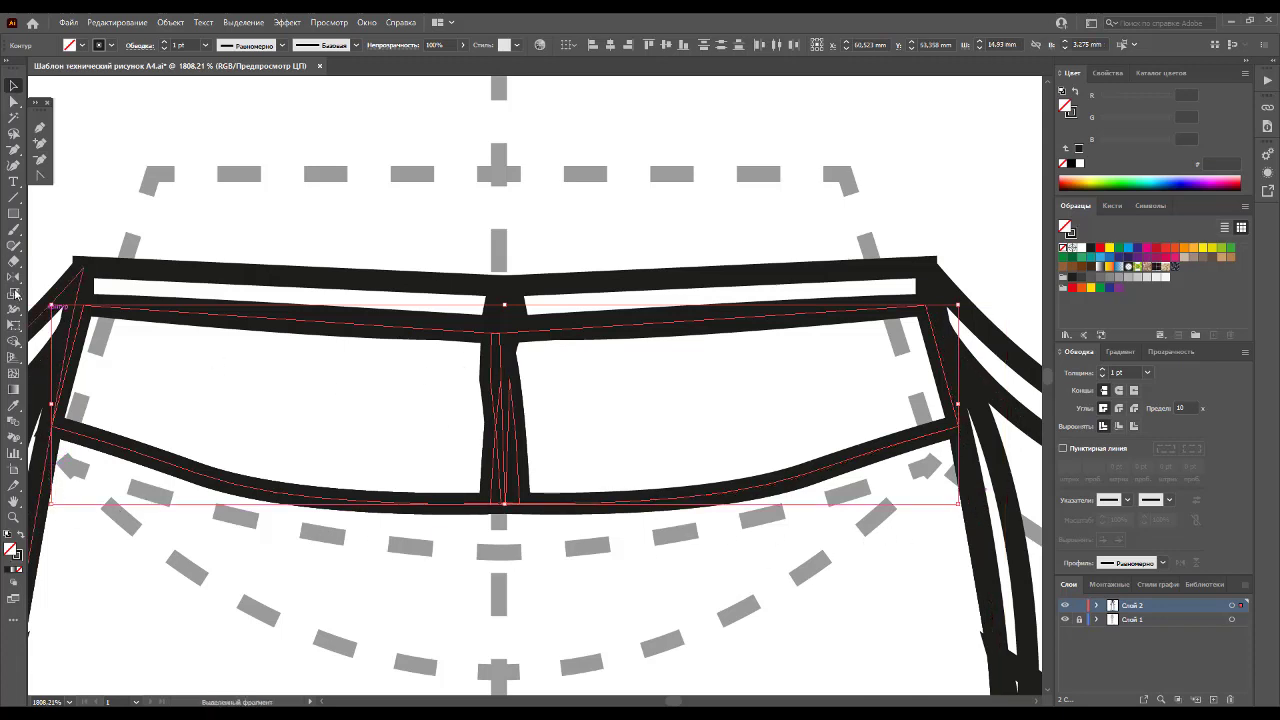
left_click(14, 342)
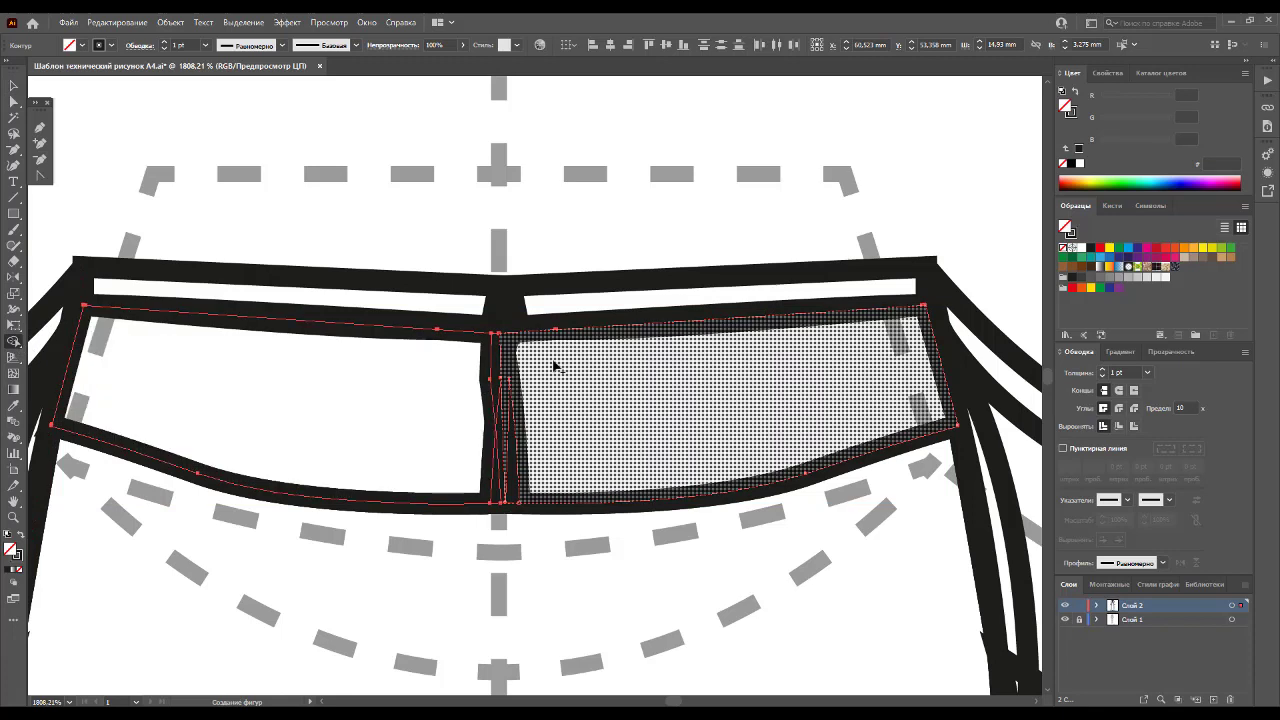
mouse_move(554, 366)
left_mouse_down()
mouse_move(485, 448)
mouse_move(521, 486)
mouse_move(632, 445)
left_mouse_up()
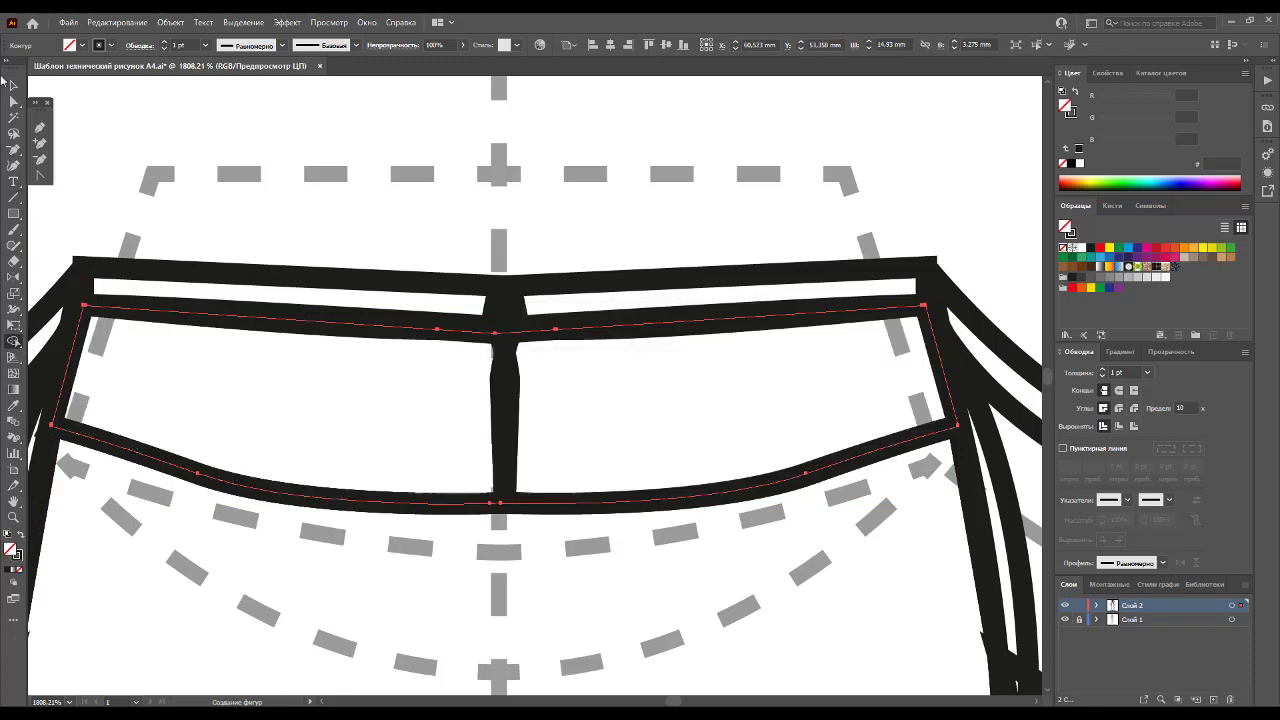
Step: Reselect the shapes around the band centre, excluding the outer strap paths
left_click(12, 88)
left_click(604, 205)
left_click_drag(564, 178, 490, 365)
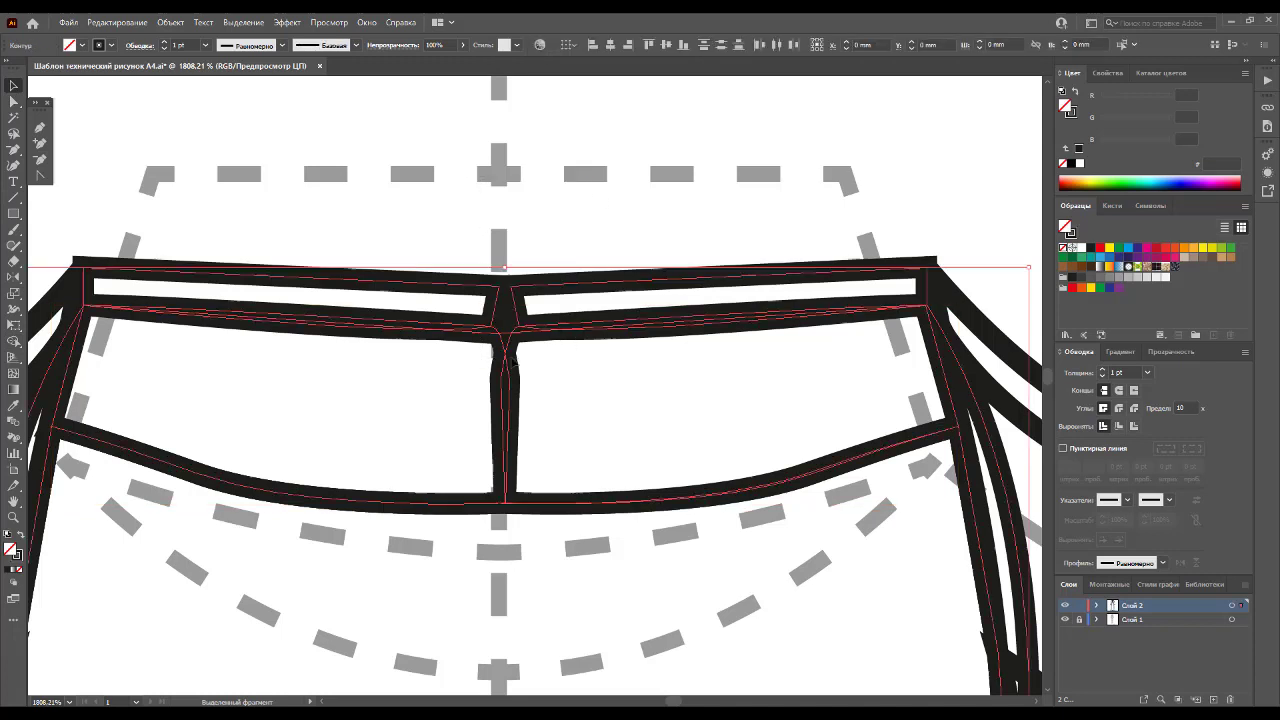
left_click(575, 249)
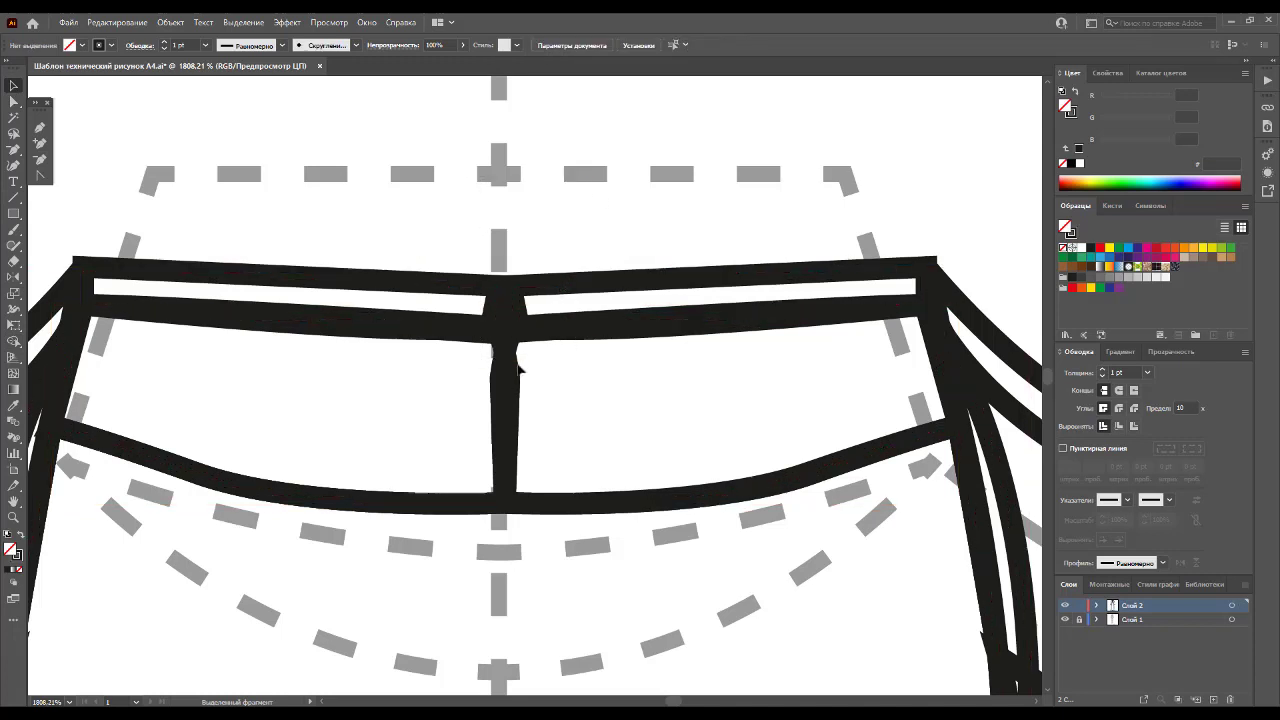
left_click_drag(625, 245, 483, 371)
left_click_drag(549, 249, 477, 316)
left_click(543, 318)
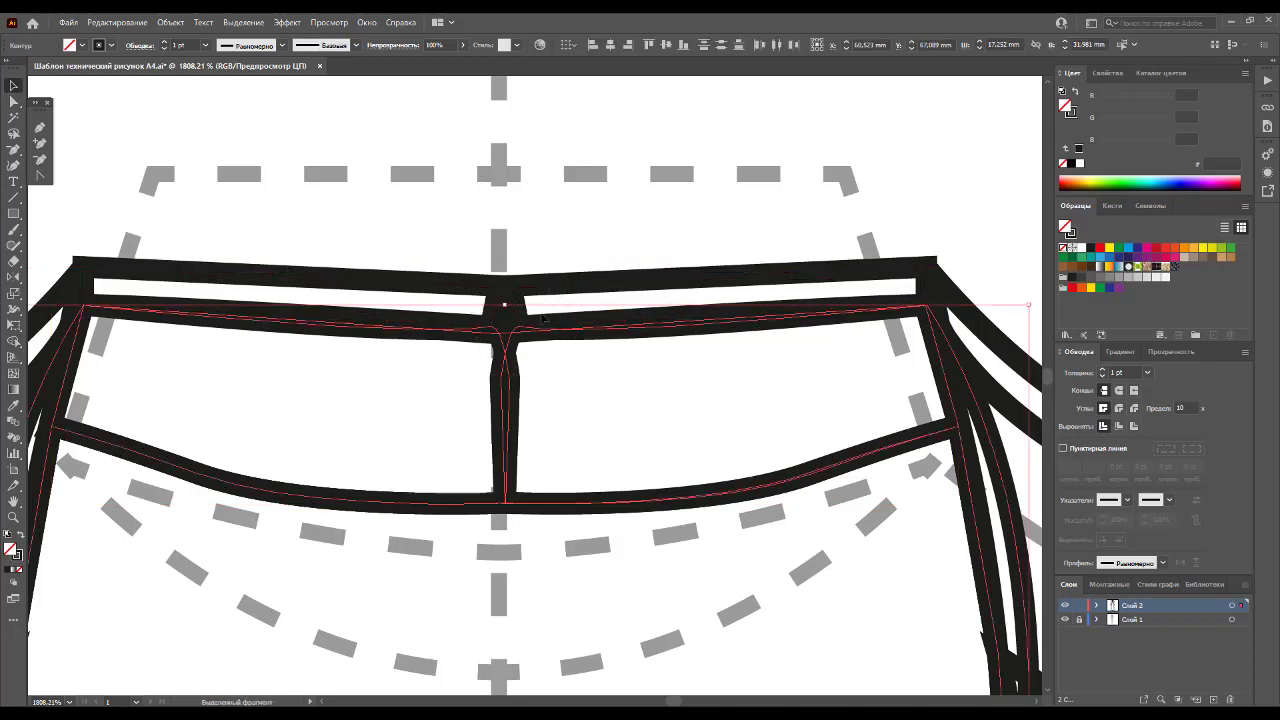
left_click(964, 470, "shift")
left_click(966, 477, "shift")
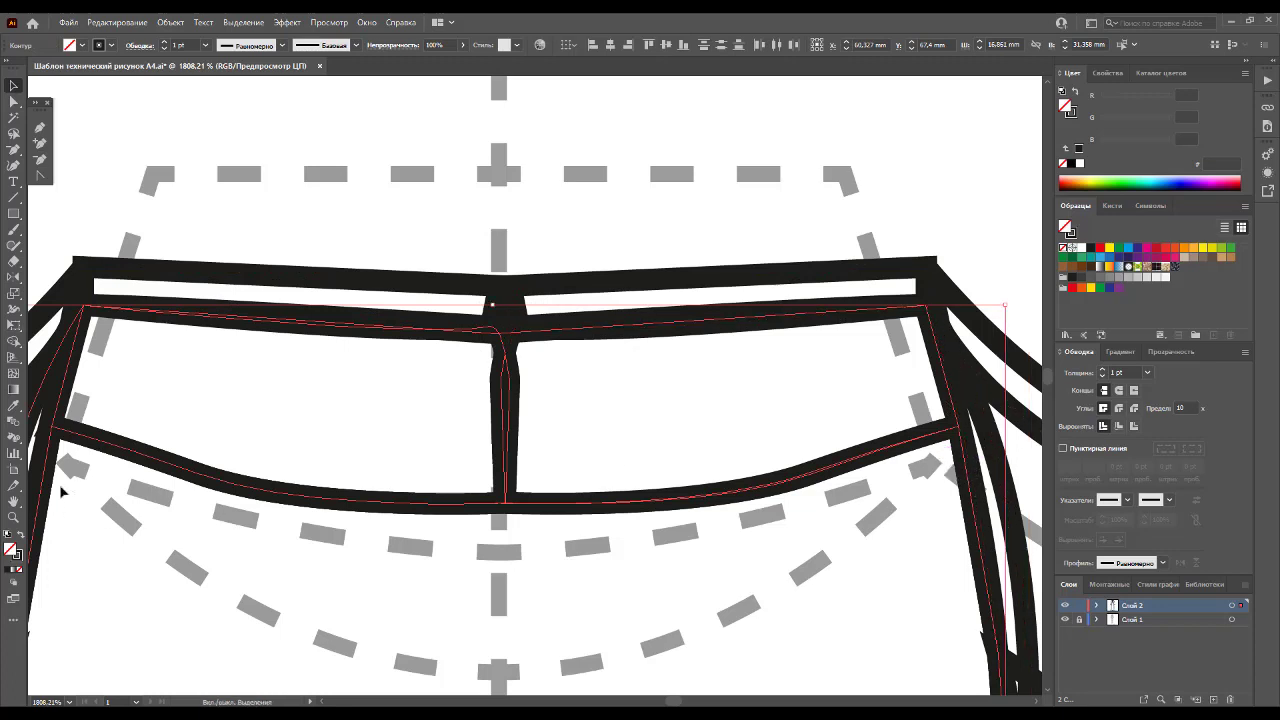
Step: Zoom out on the neckline and undo the accidentally duplicated top collar
left_click(374, 234)
key("z")
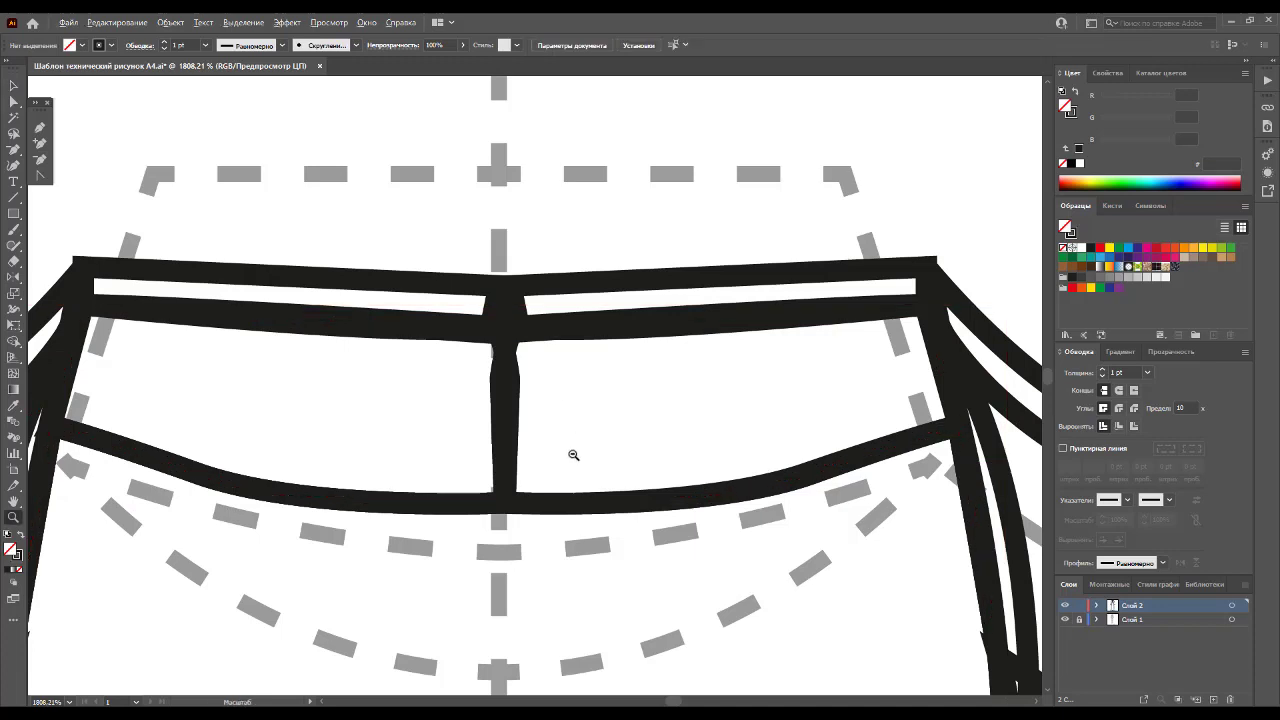
left_click(529, 415, "alt")
key("v")
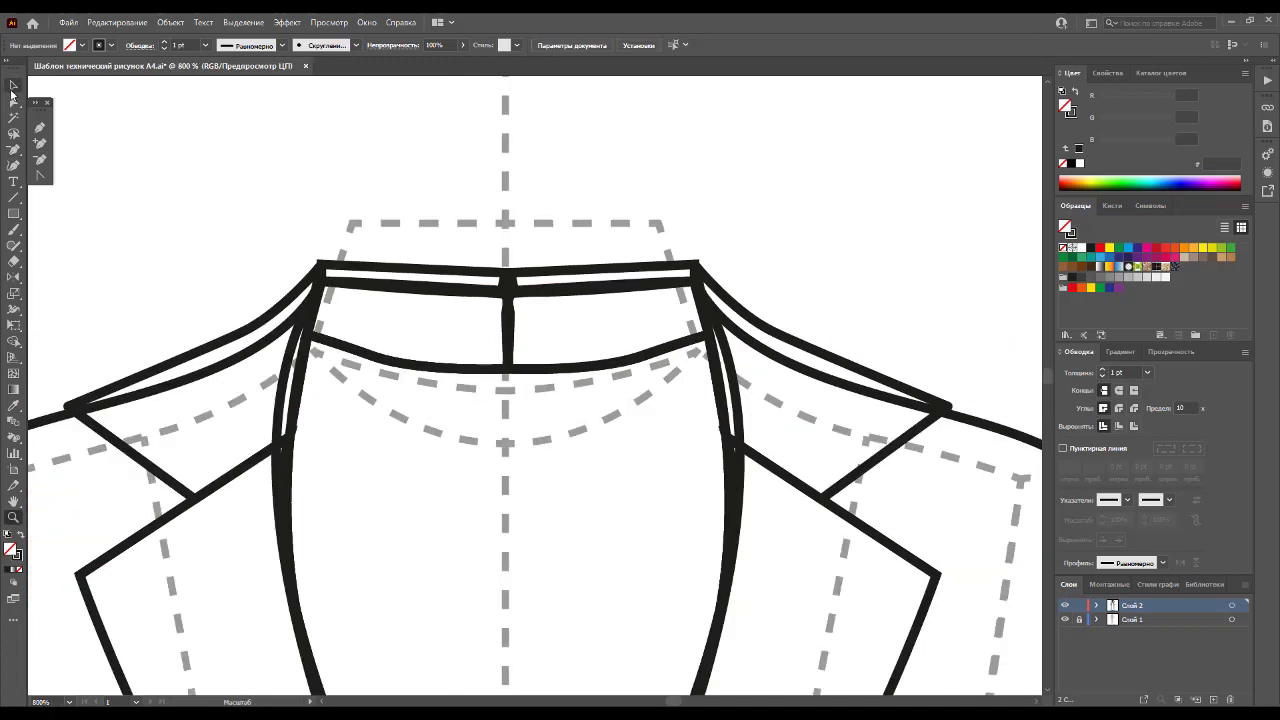
left_click_drag(530, 376, 530, 246)
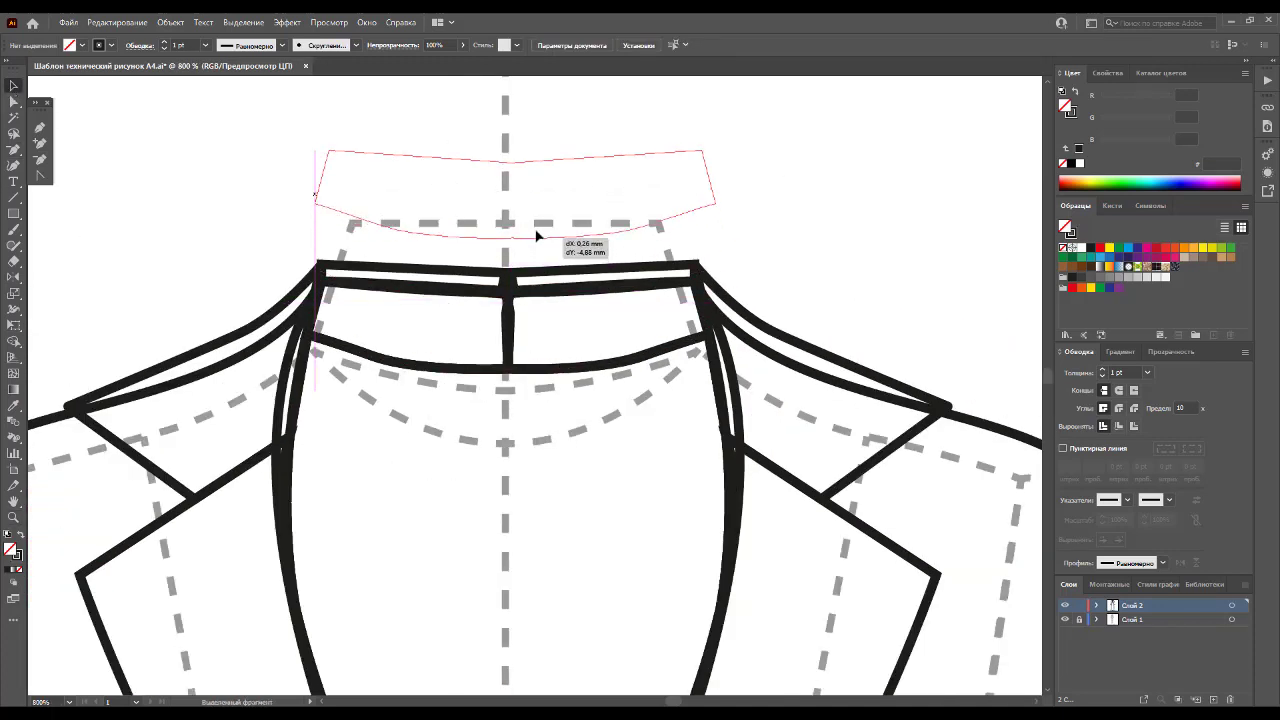
left_click(518, 338)
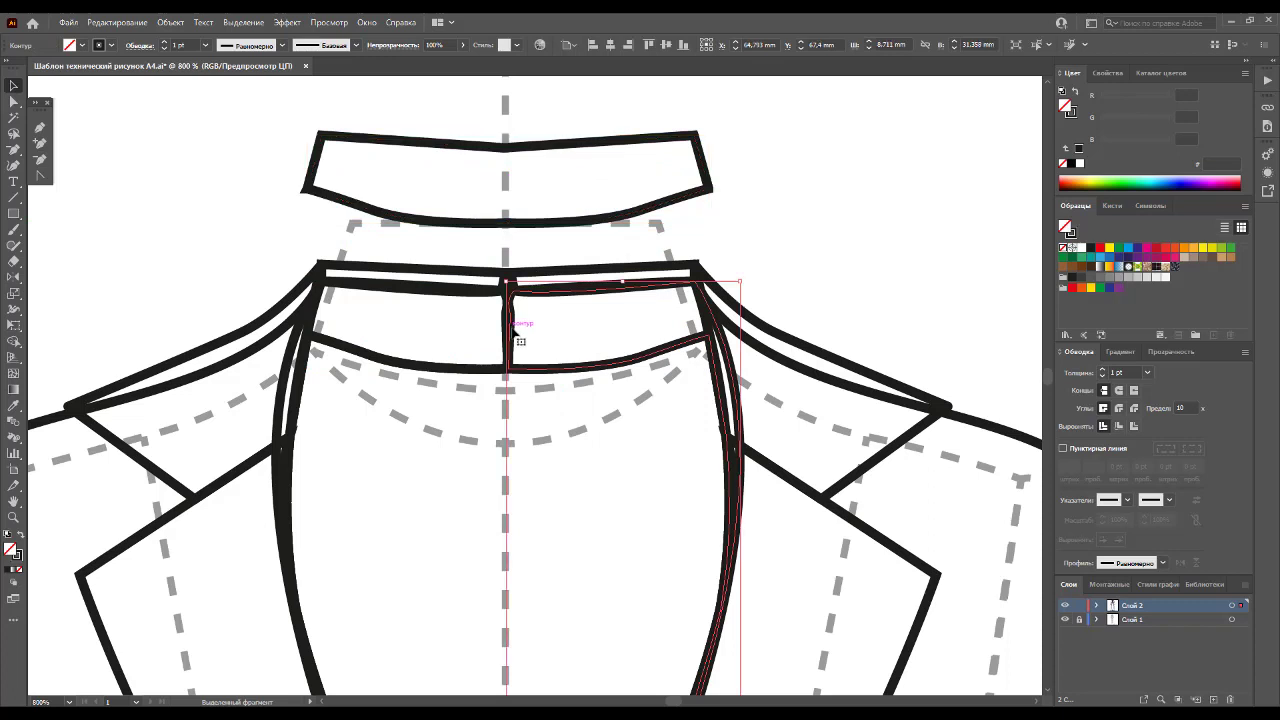
left_click(877, 251)
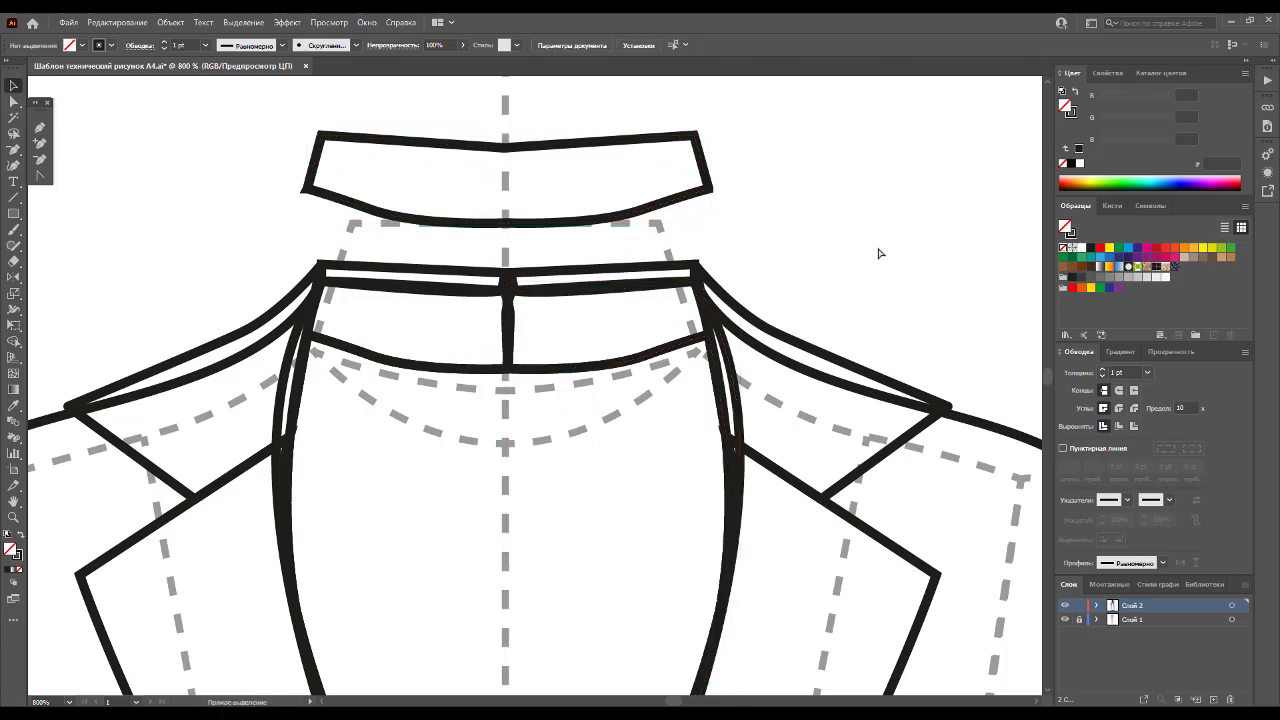
key("ctrl+z")
key("ctrl+z")
key("ctrl+a")
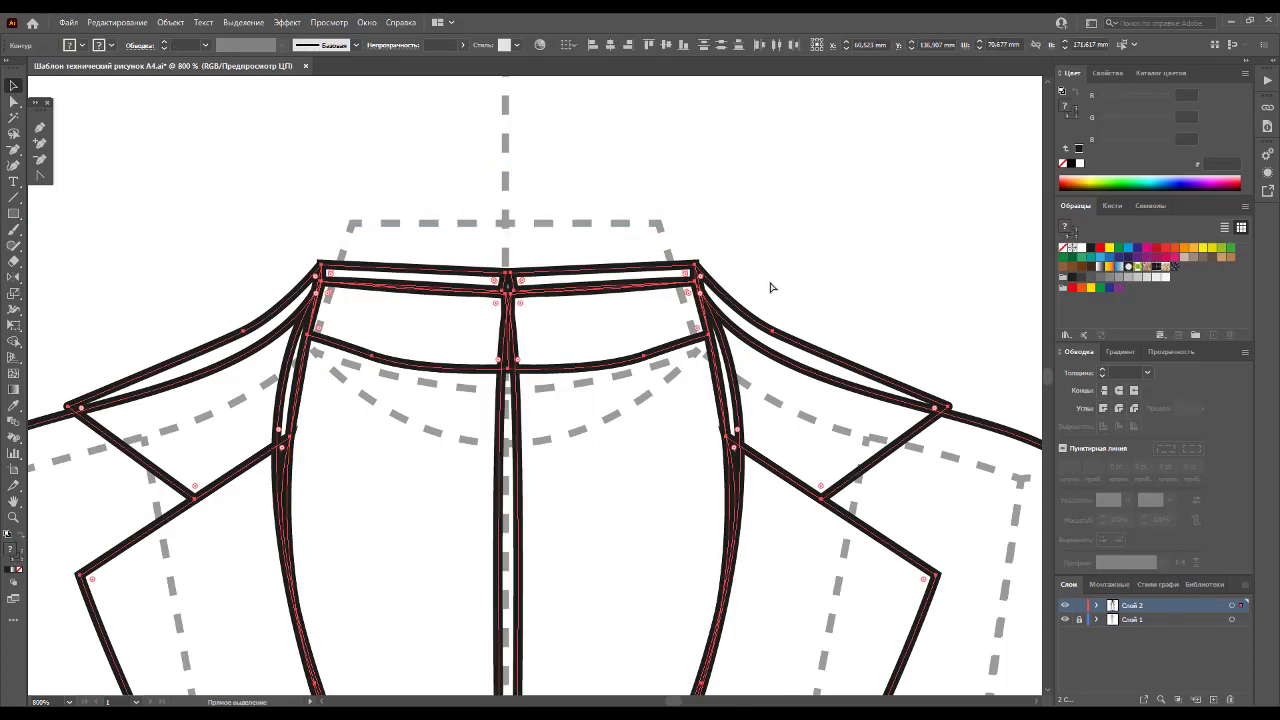
key("ctrl+z")
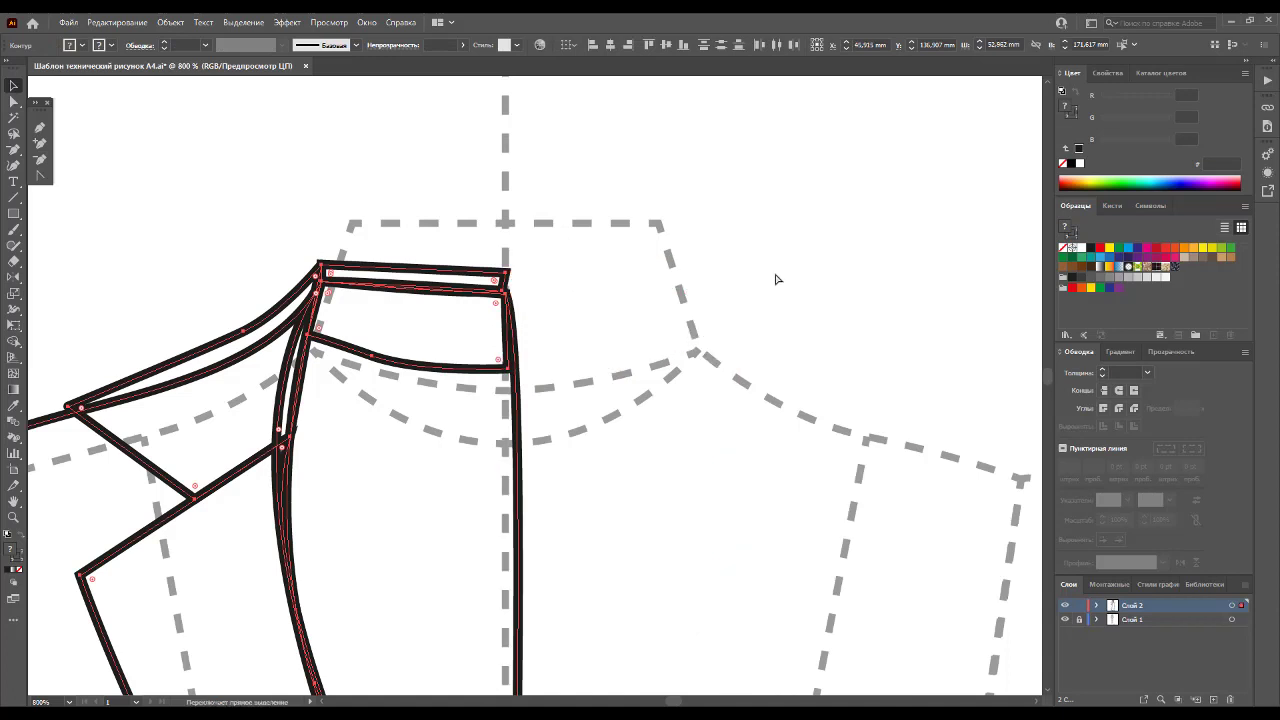
key("ctrl+shift+z")
left_click(785, 224)
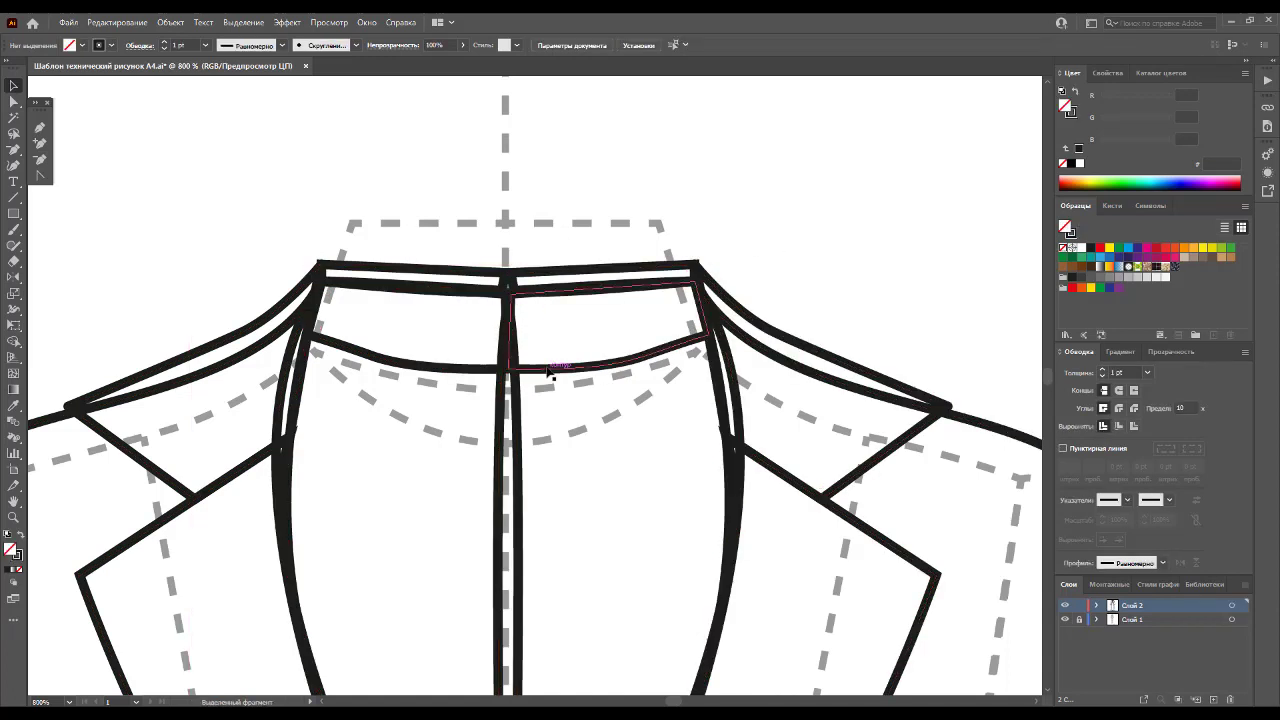
Step: Stretch the right neck band piece's left edge leftward past the centre line
left_click(543, 368)
left_click(476, 370, "shift")
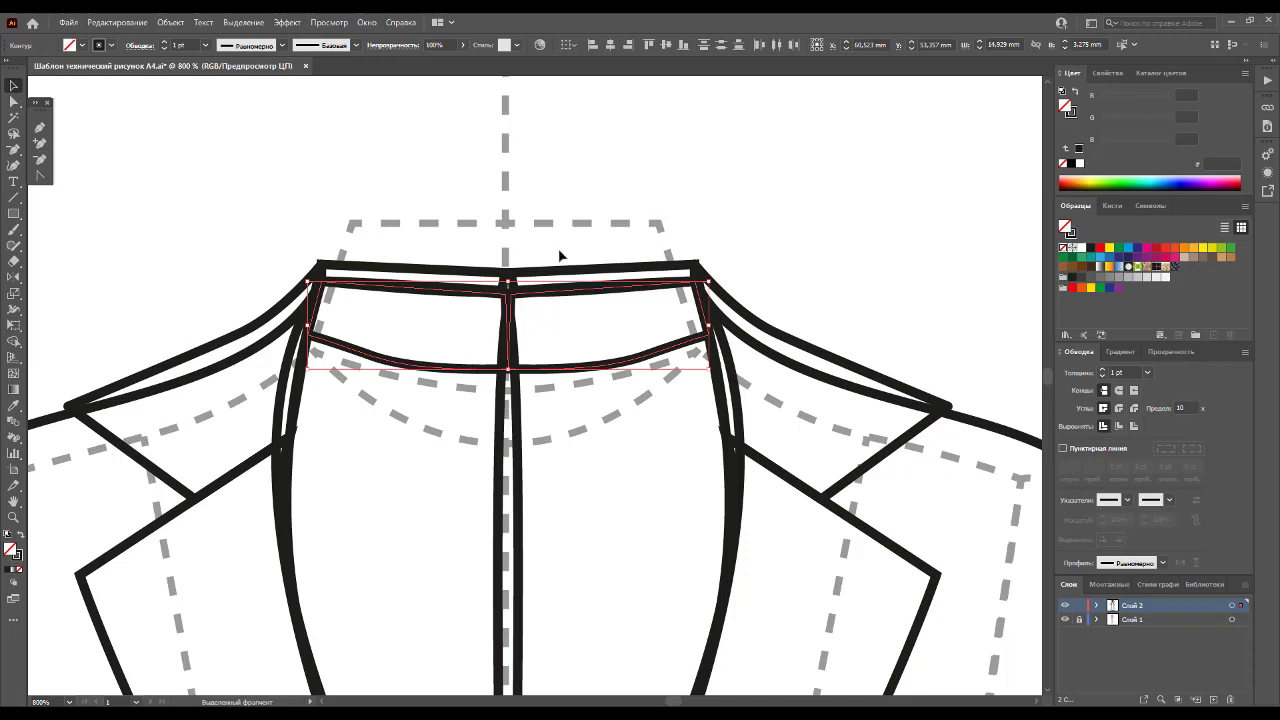
left_click(625, 210)
left_click(536, 378)
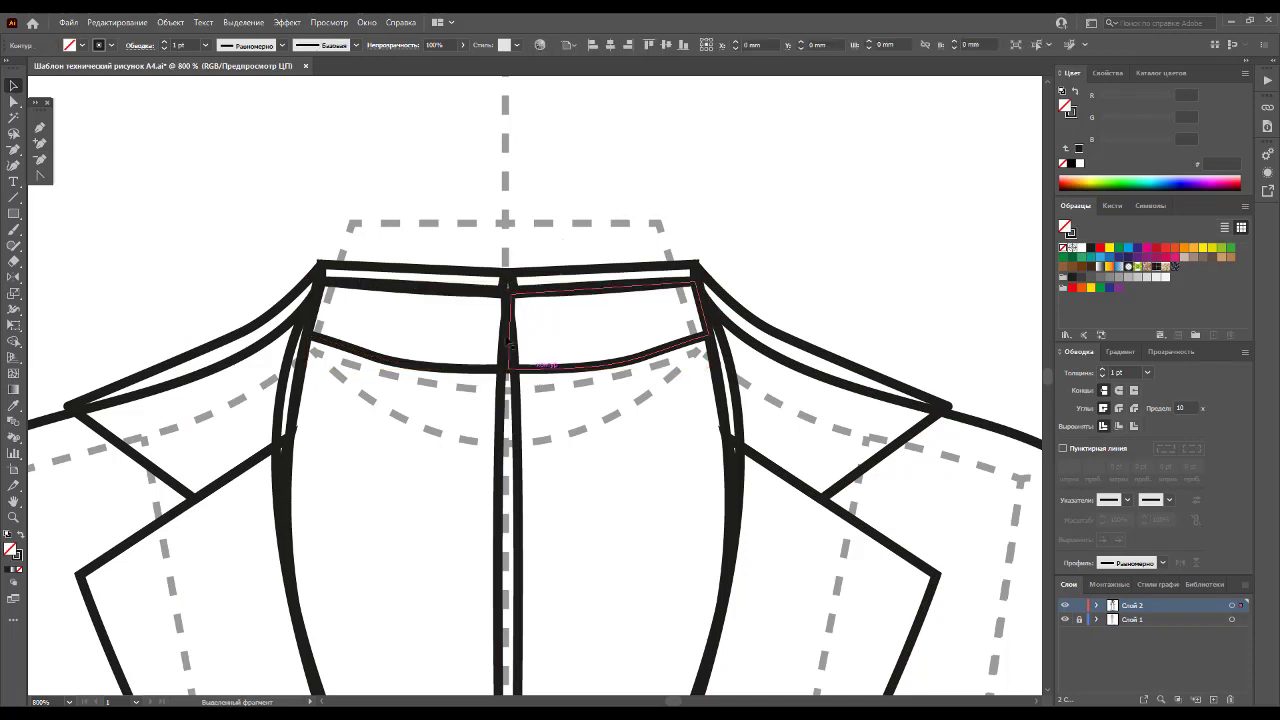
left_click_drag(508, 322, 492, 322)
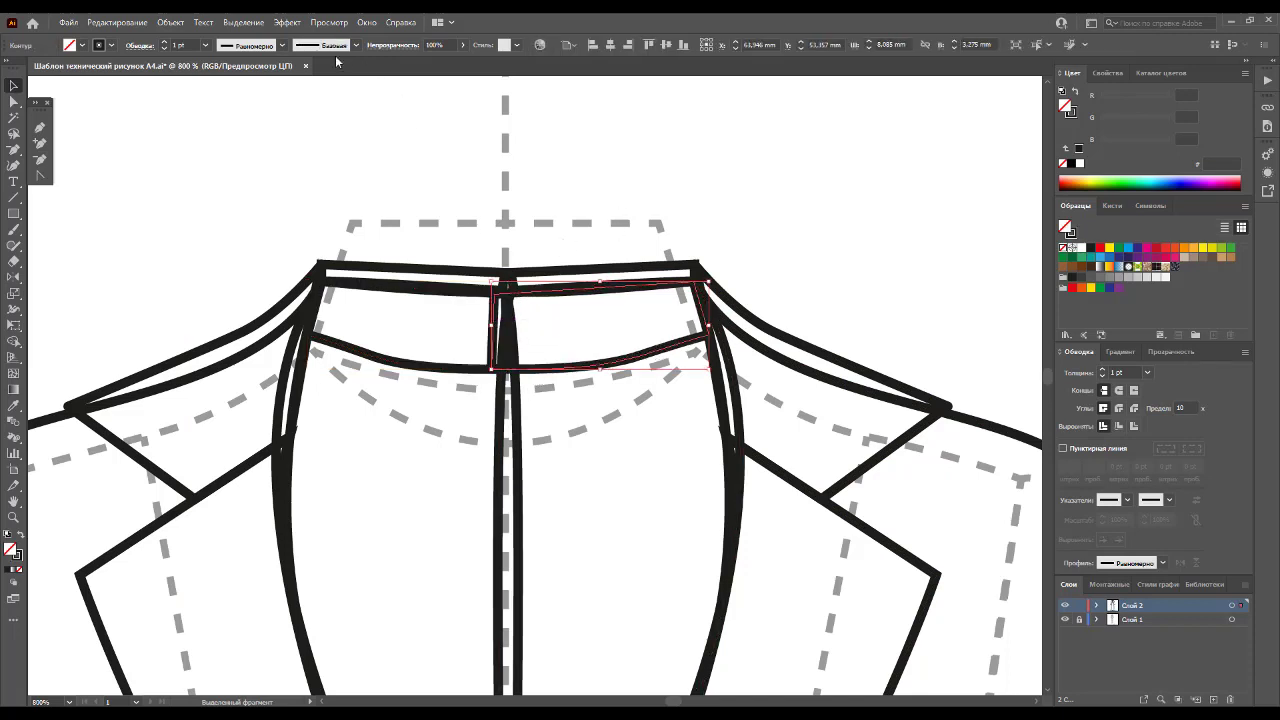
left_click(366, 22)
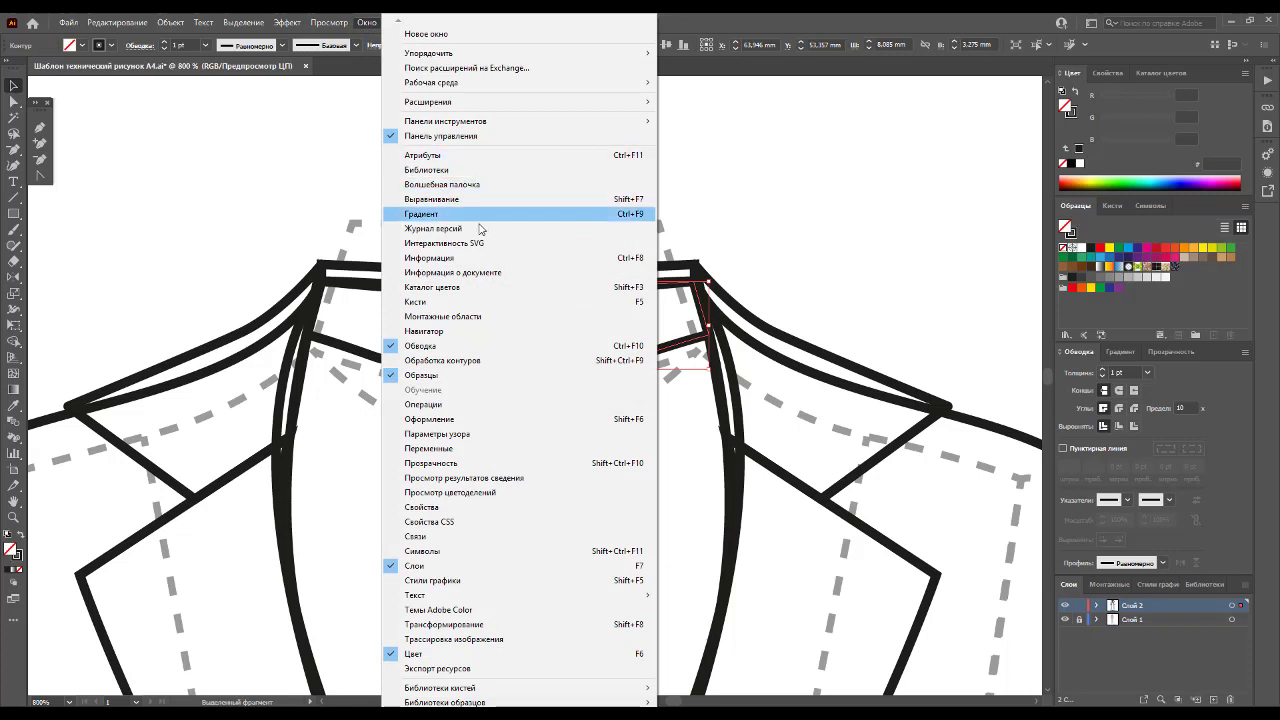
Step: Unite the two neck band halves, then the two front pieces, with Pathfinder
left_click(469, 362)
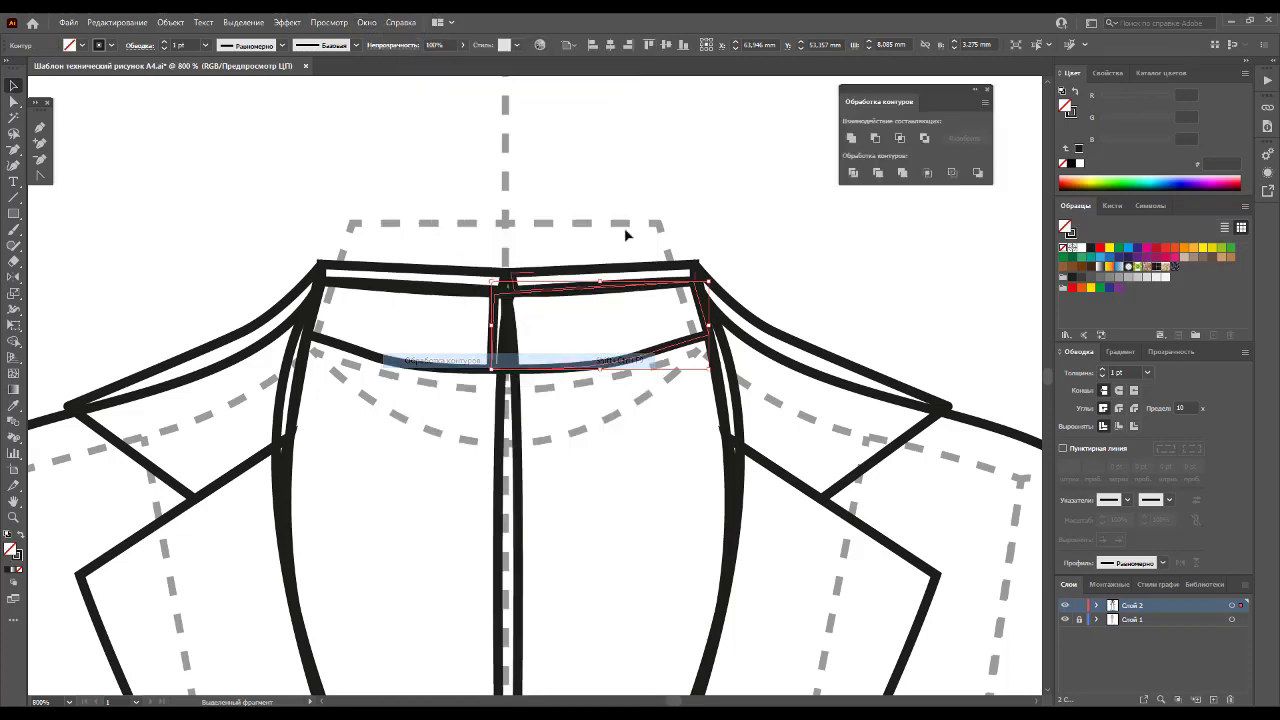
left_click(448, 349, "shift")
left_click(851, 137)
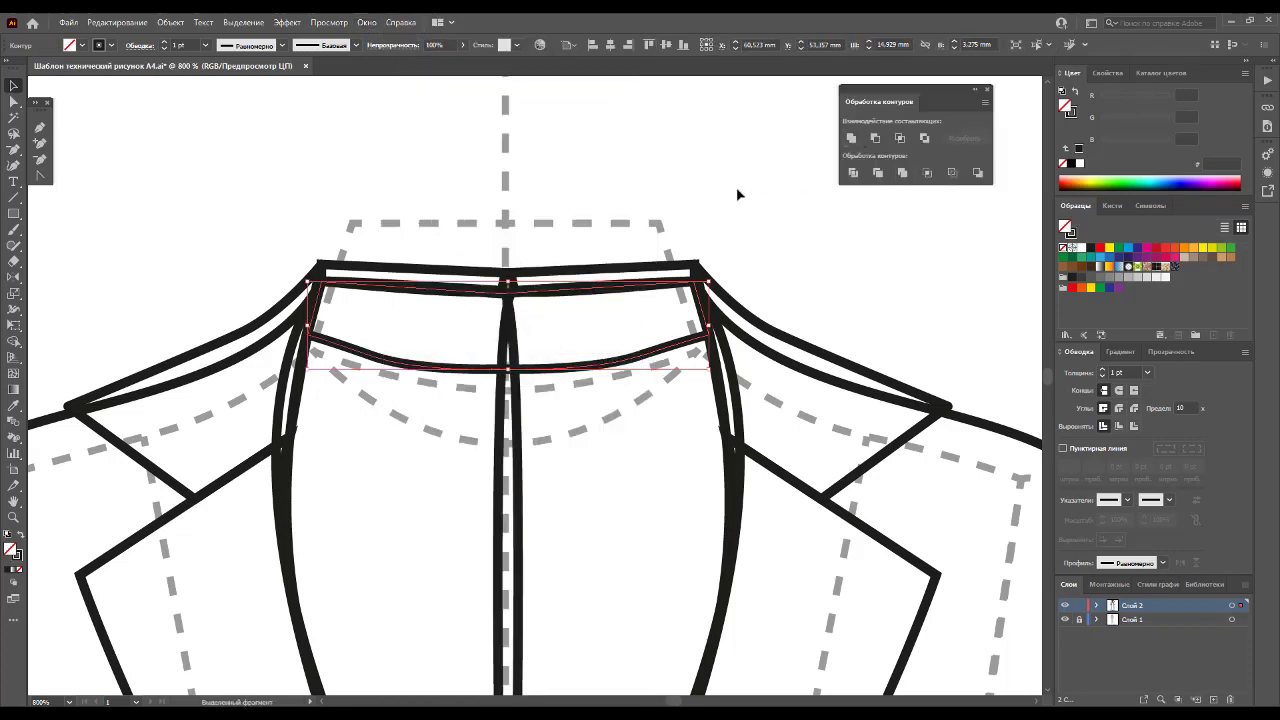
left_click(736, 193)
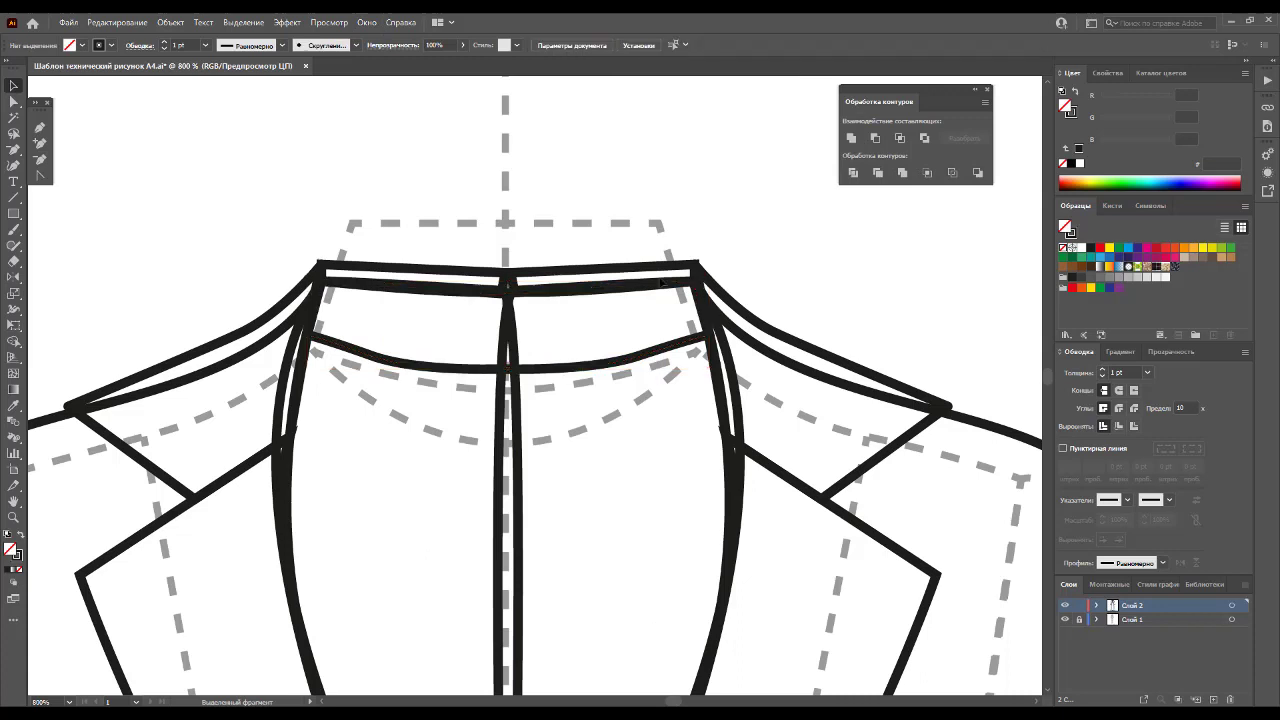
left_click(507, 440)
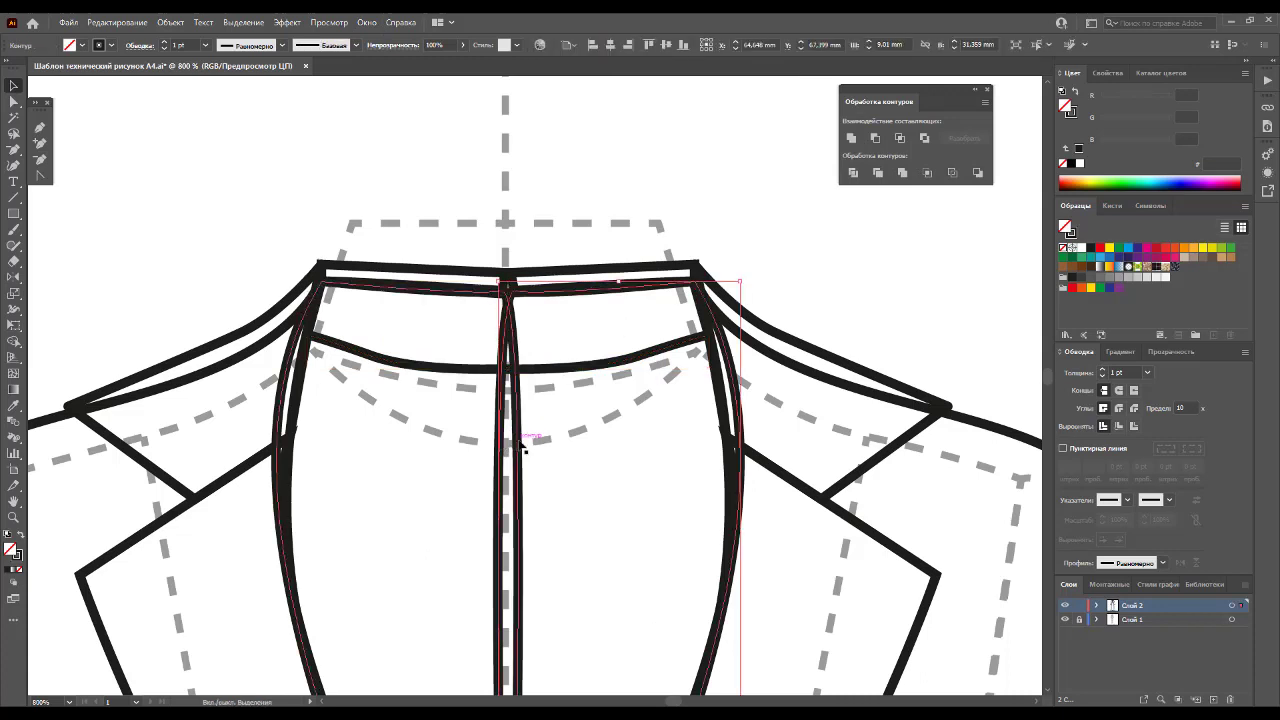
left_click(851, 138)
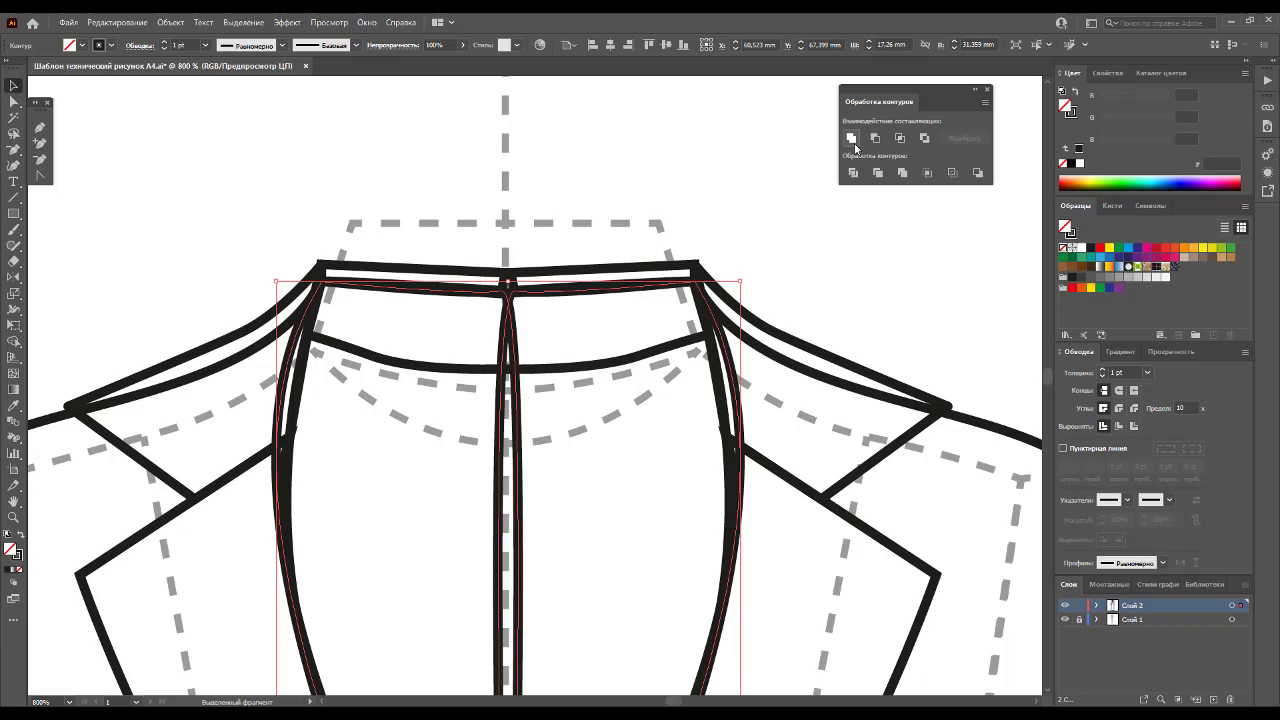
left_click(734, 201)
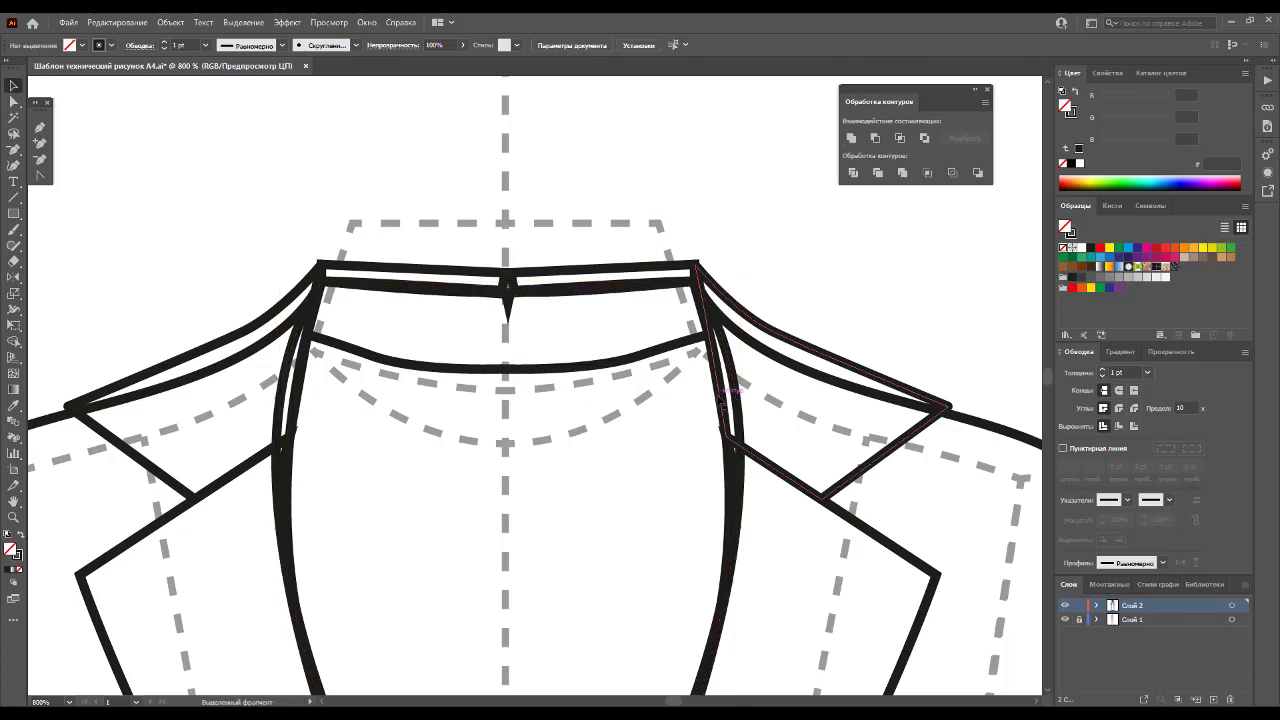
Step: Select the collar stand and delete the centre anchor point on the neckline
left_click(710, 398)
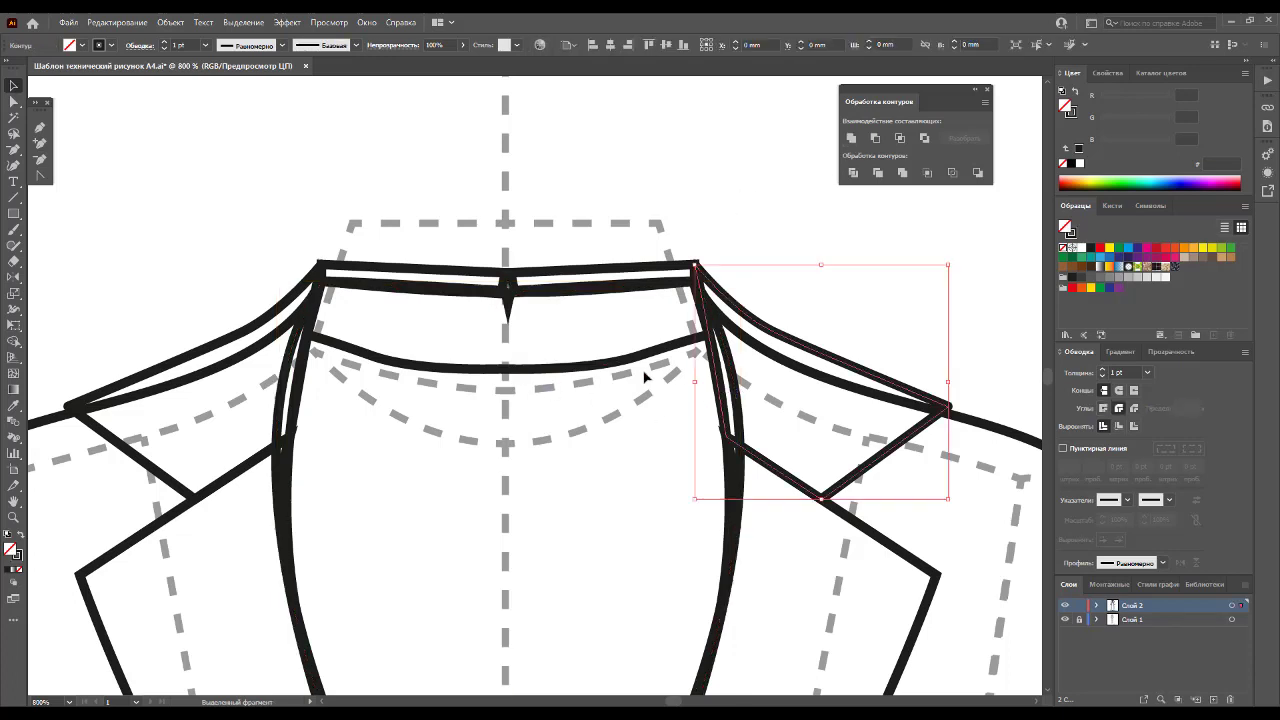
left_click(529, 296)
left_click(490, 301, "shift")
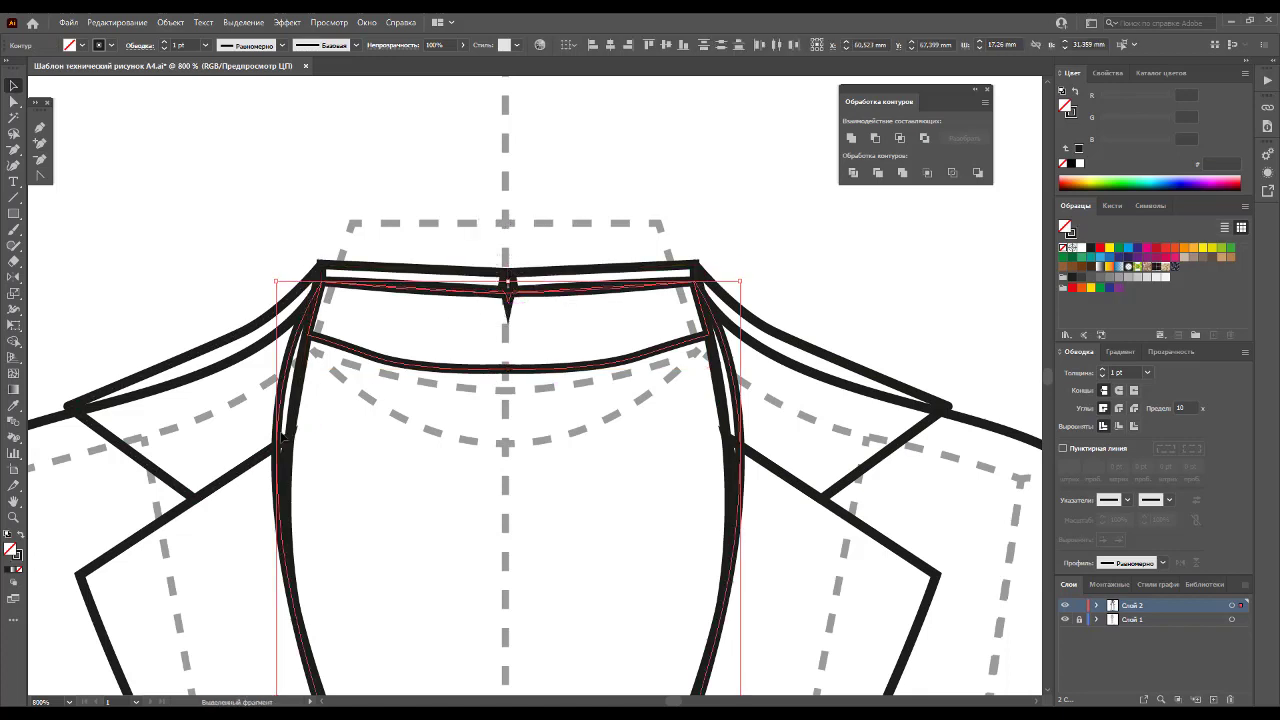
left_click(510, 313, "shift")
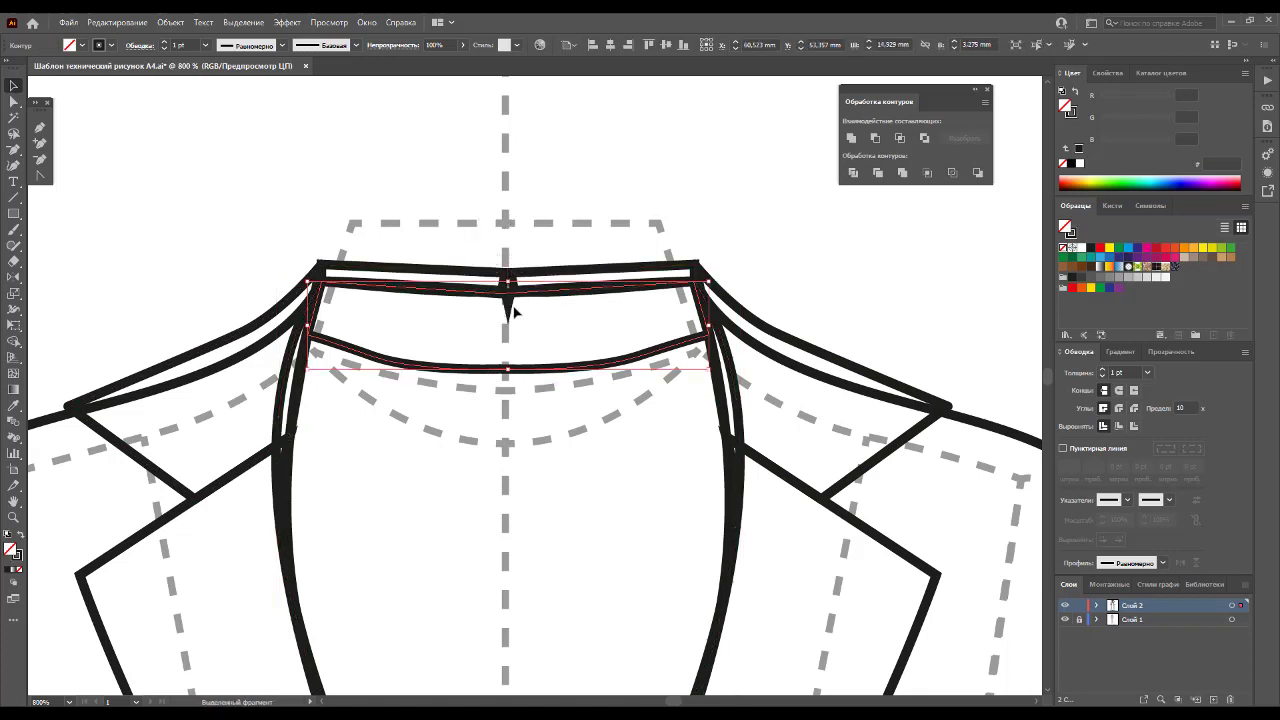
left_click(43, 146)
left_click(39, 160)
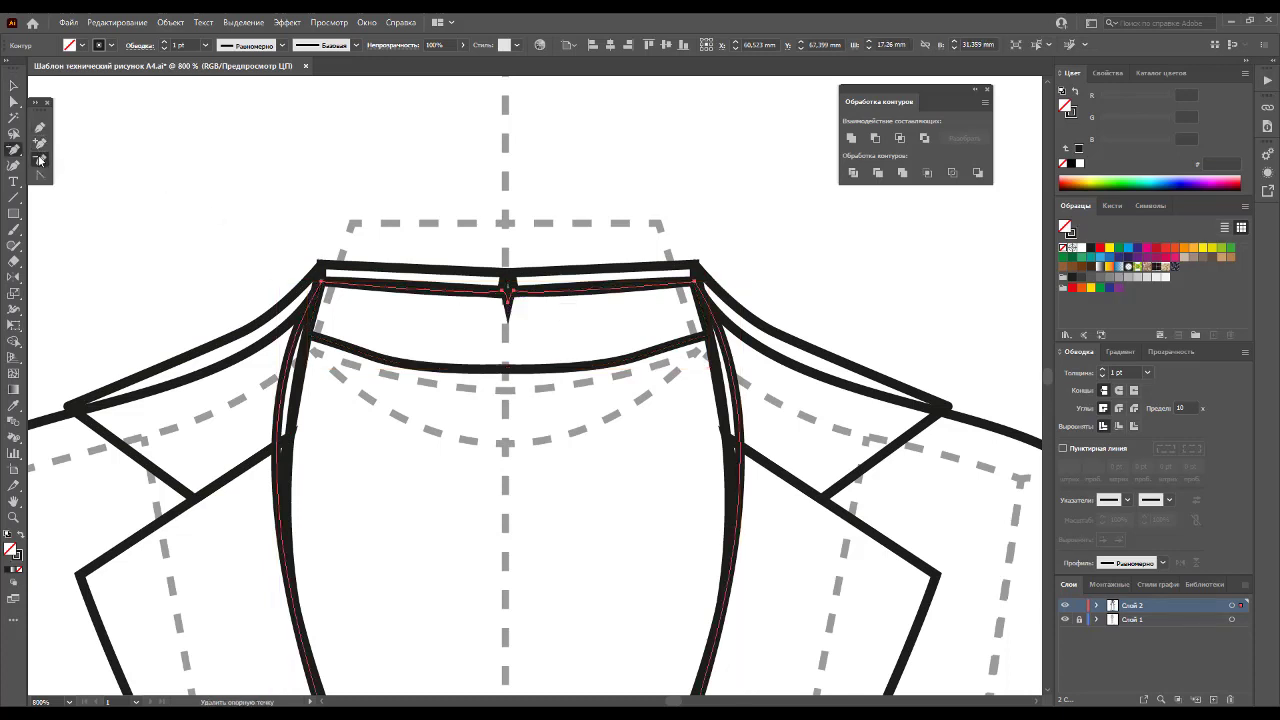
left_click(506, 296)
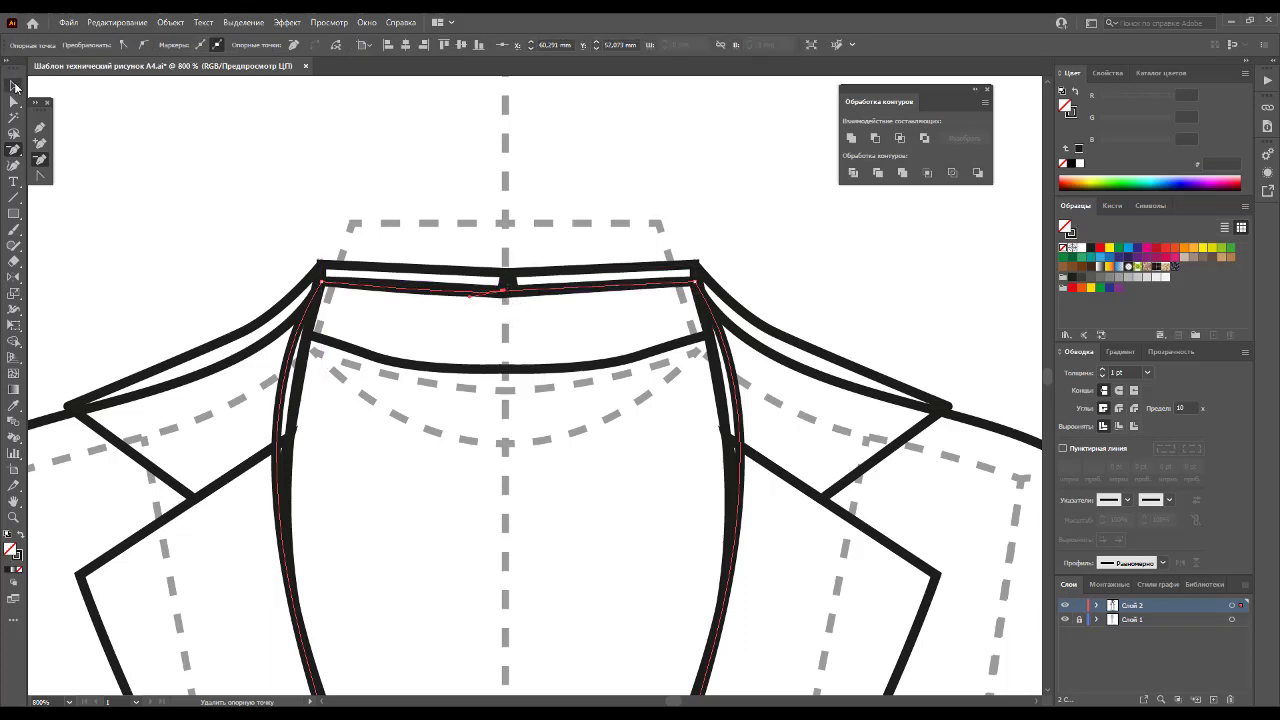
Step: Align the right neck band segment with the left and bring up options for the band paths
left_click(14, 87)
left_click(512, 200)
left_click(515, 285)
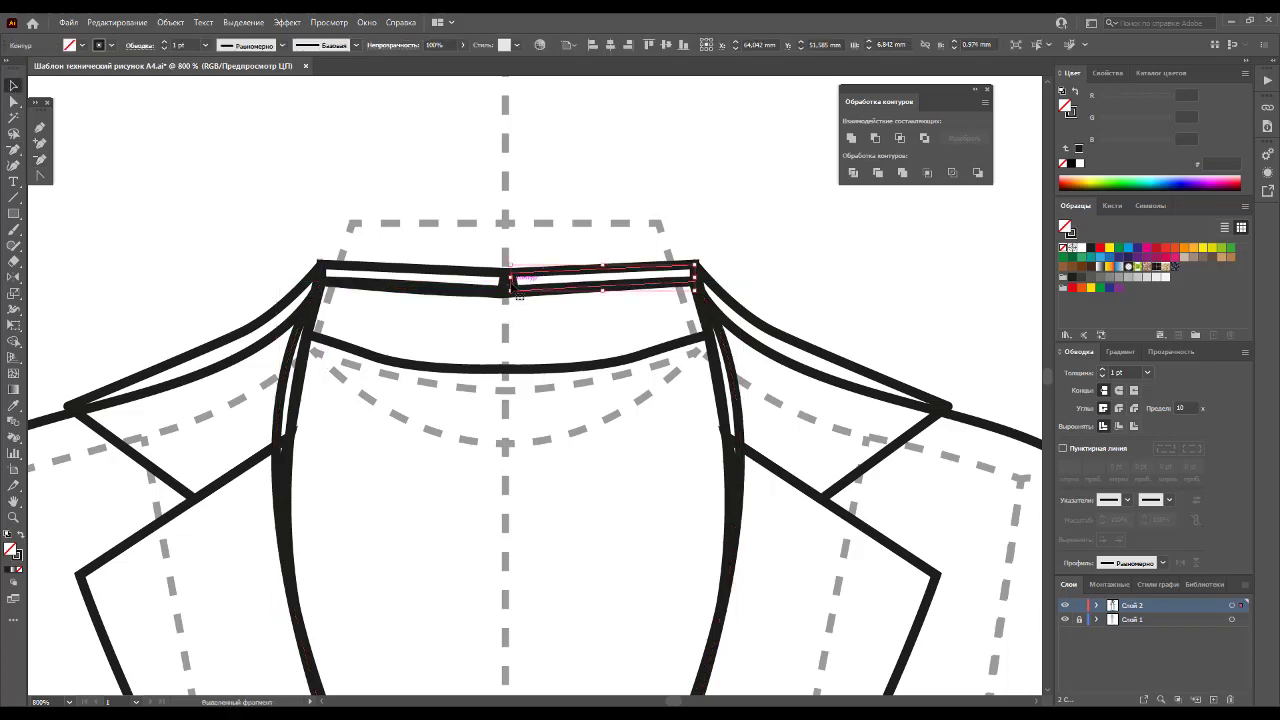
left_click_drag(515, 282, 508, 284)
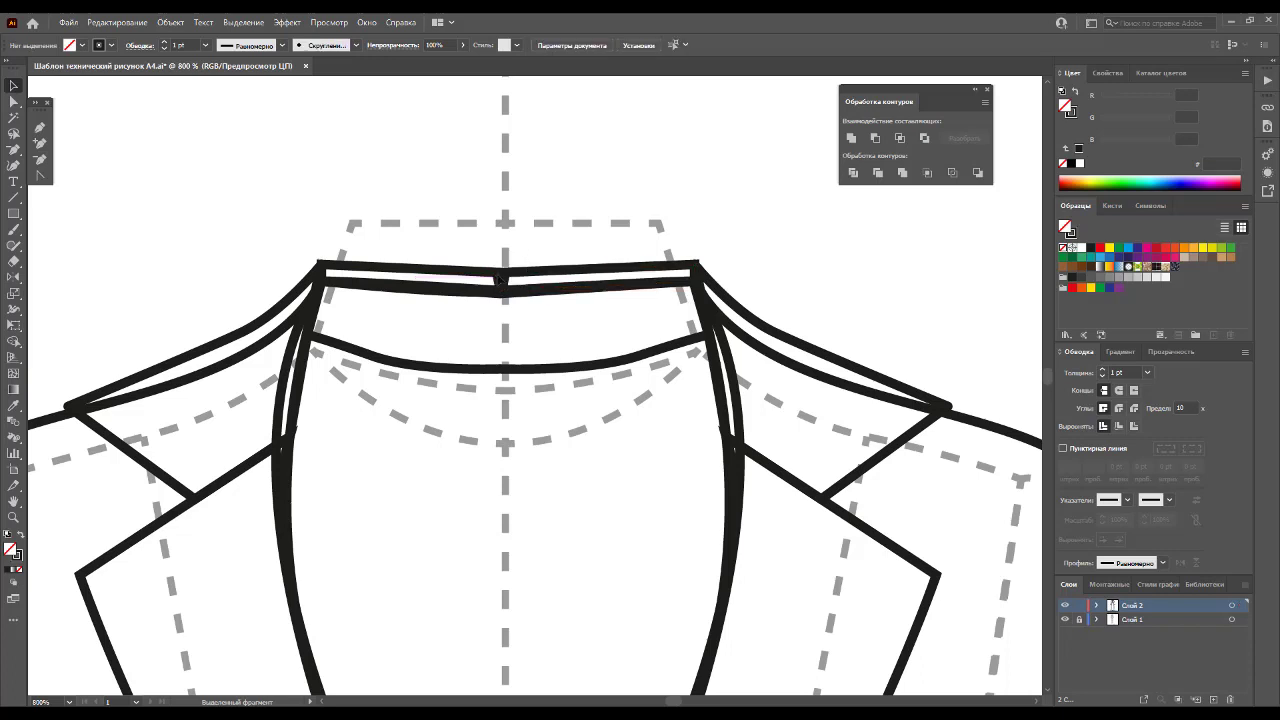
left_click(605, 185)
scroll(666, 236, "down", 1)
left_click_drag(586, 132, 495, 371)
right_click(510, 335)
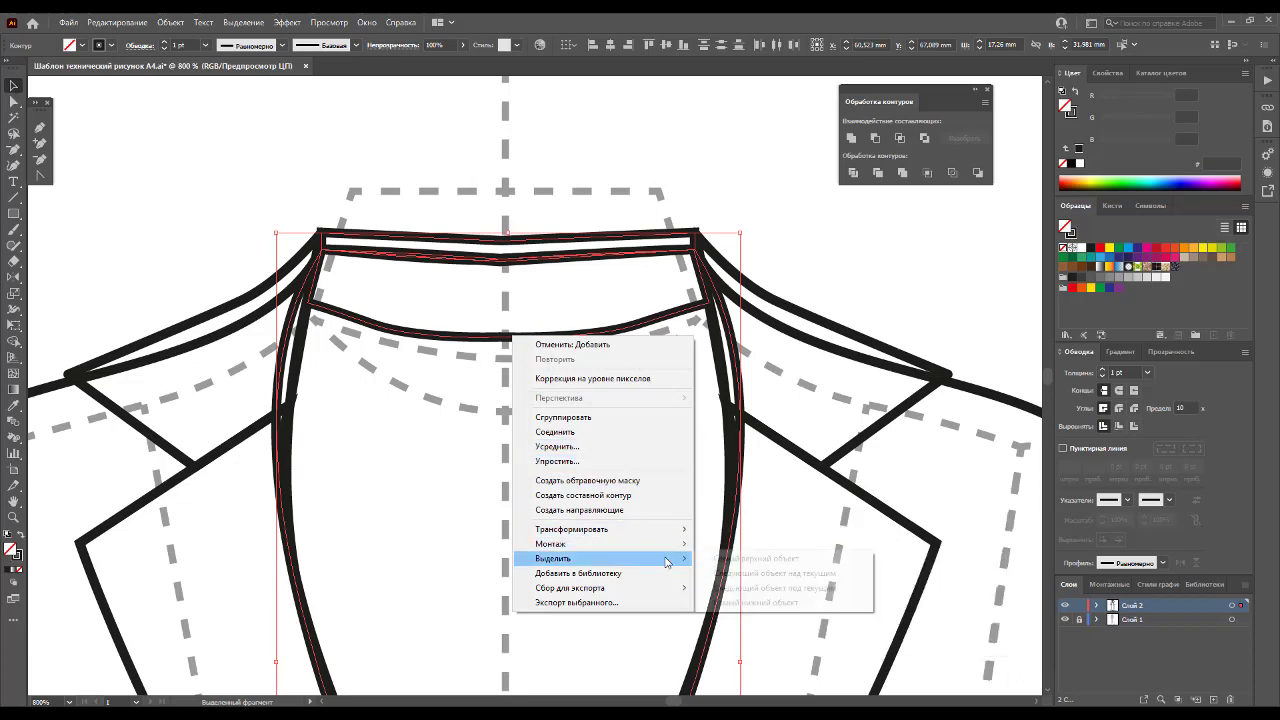
Step: Send the neck band behind the other shapes and zoom out to show the whole top
mouse_move(551, 543)
left_click(735, 588)
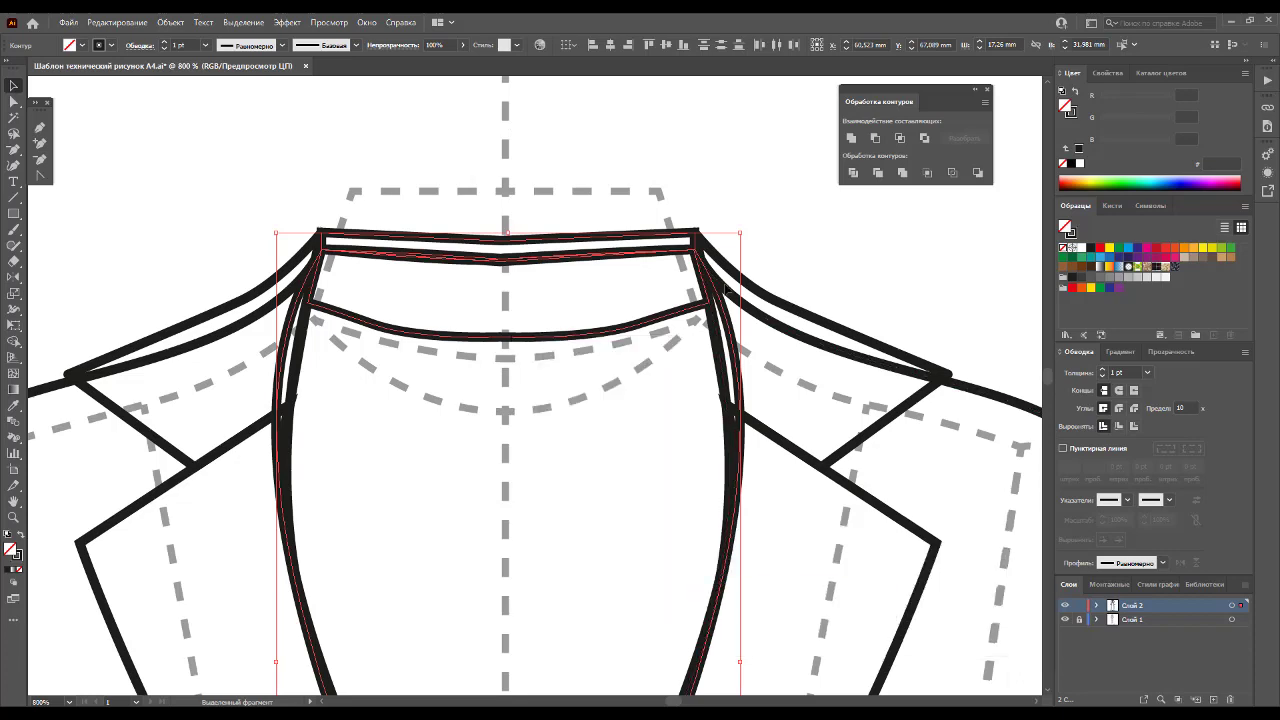
left_click(746, 193)
key("z")
left_click(600, 405, "alt")
left_click(563, 449, "alt")
left_click(531, 386, "alt")
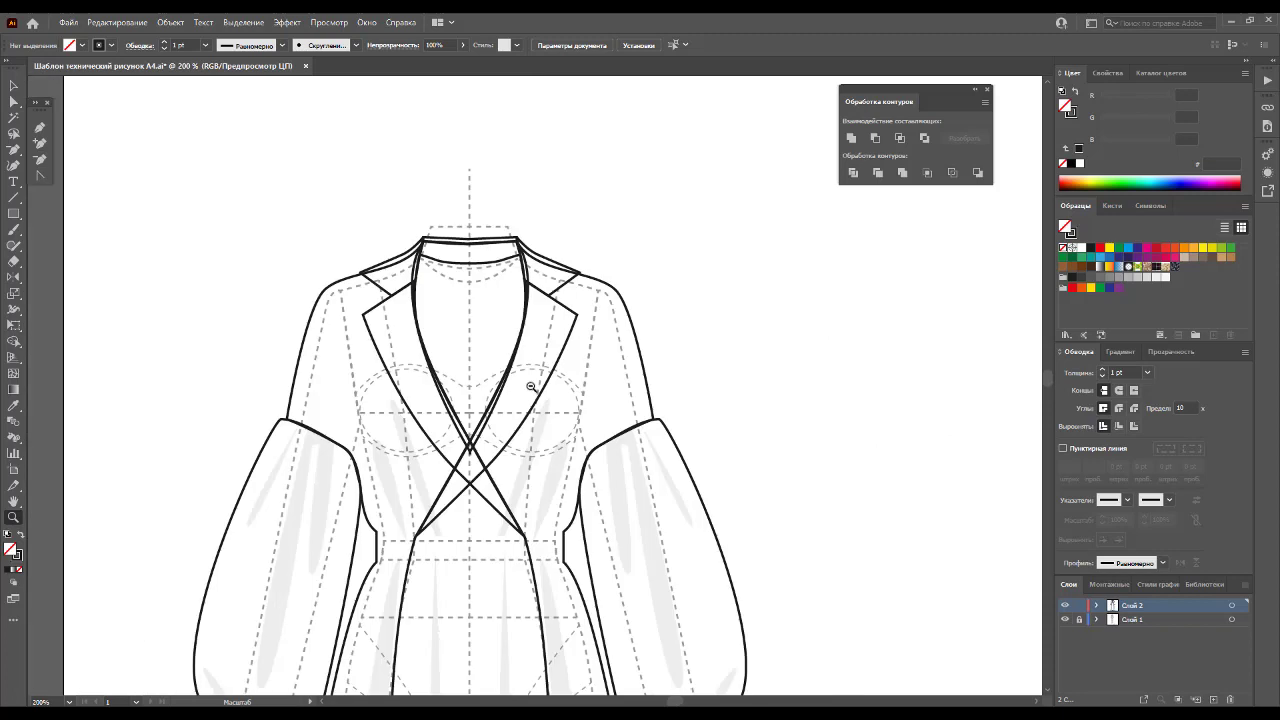
Step: Fill the collar and neckline paths with white to hide the guide lines
left_click(14, 86)
left_click_drag(655, 254, 352, 364)
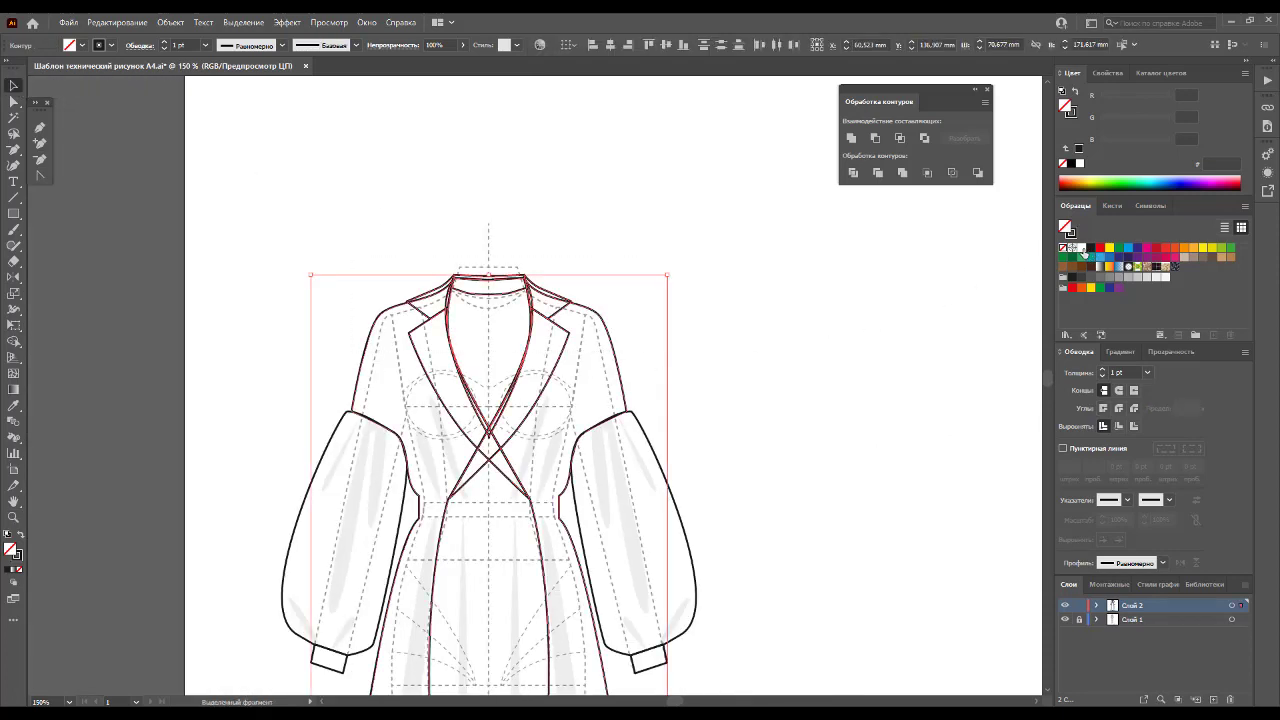
left_click(1084, 251)
scroll(785, 350, "down", 1)
left_click(775, 337)
Step: Select both puffed sleeves together with their cuffs
scroll(775, 337, "down", 1)
scroll(750, 335, "down", 2)
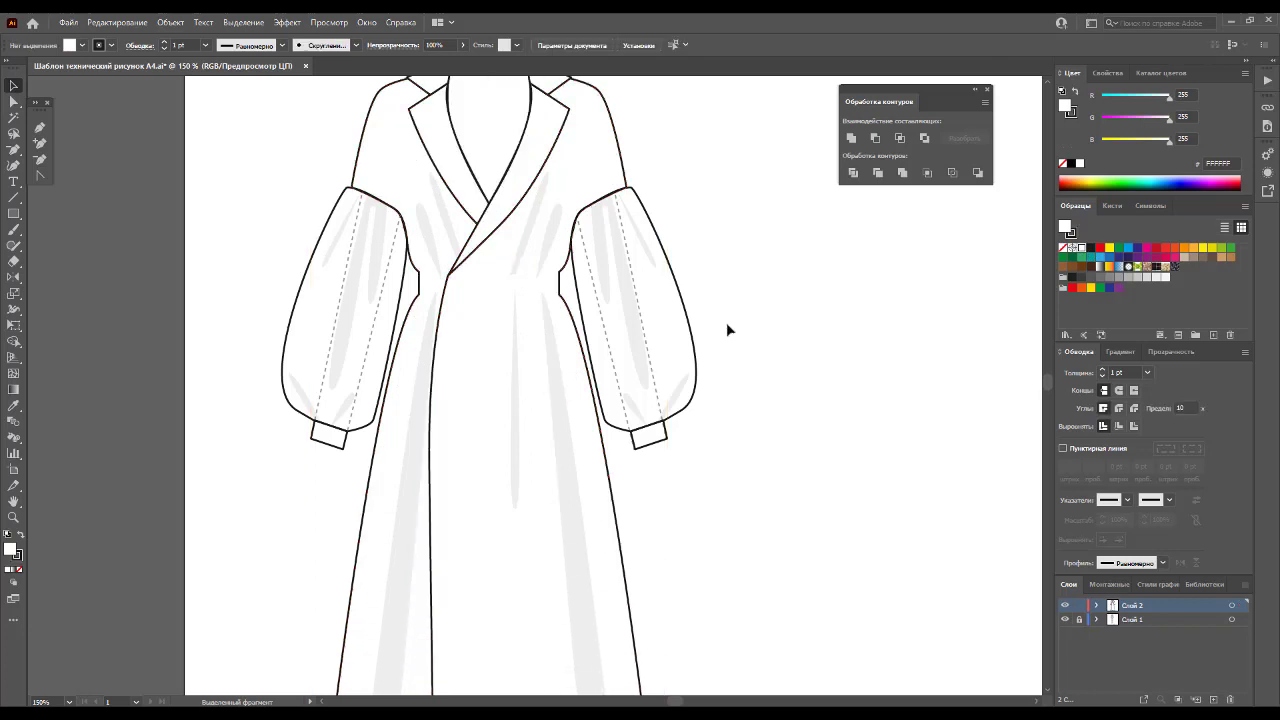
left_click_drag(727, 330, 695, 365)
left_click(306, 402, "shift")
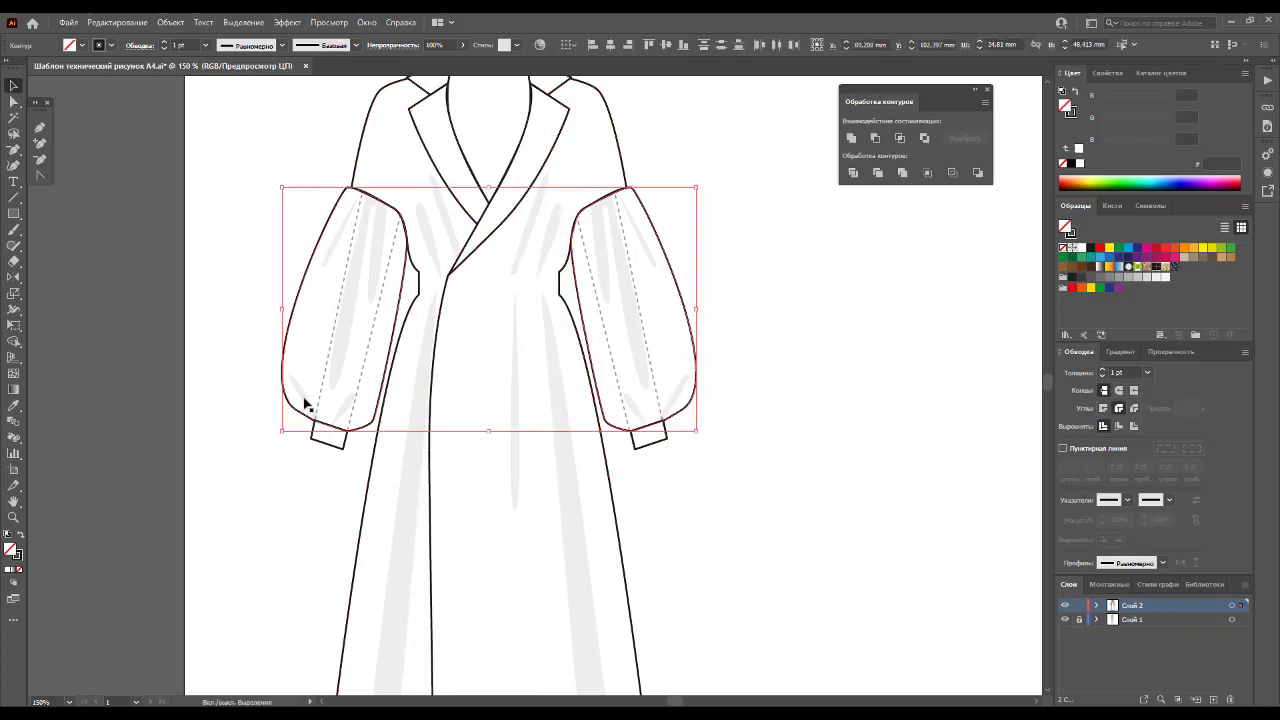
left_click(328, 446, "shift")
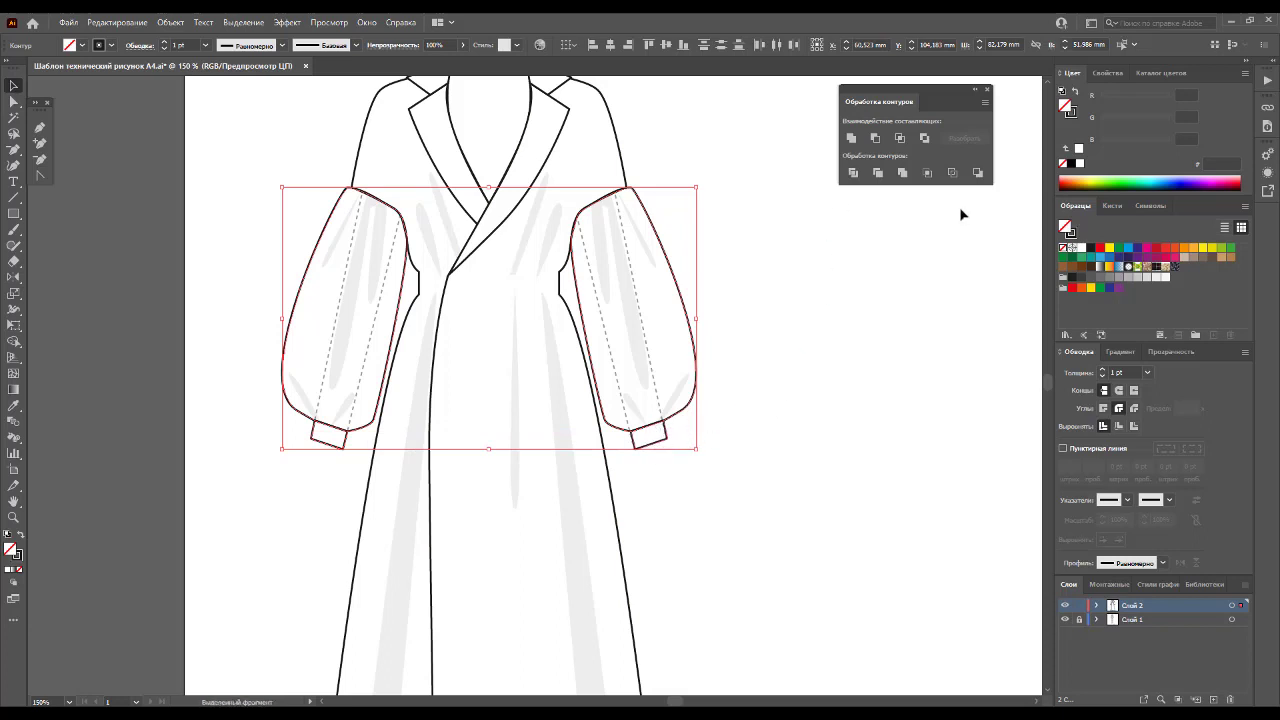
Step: Fill the selected sleeves with white
left_click(1080, 249)
left_click(885, 341)
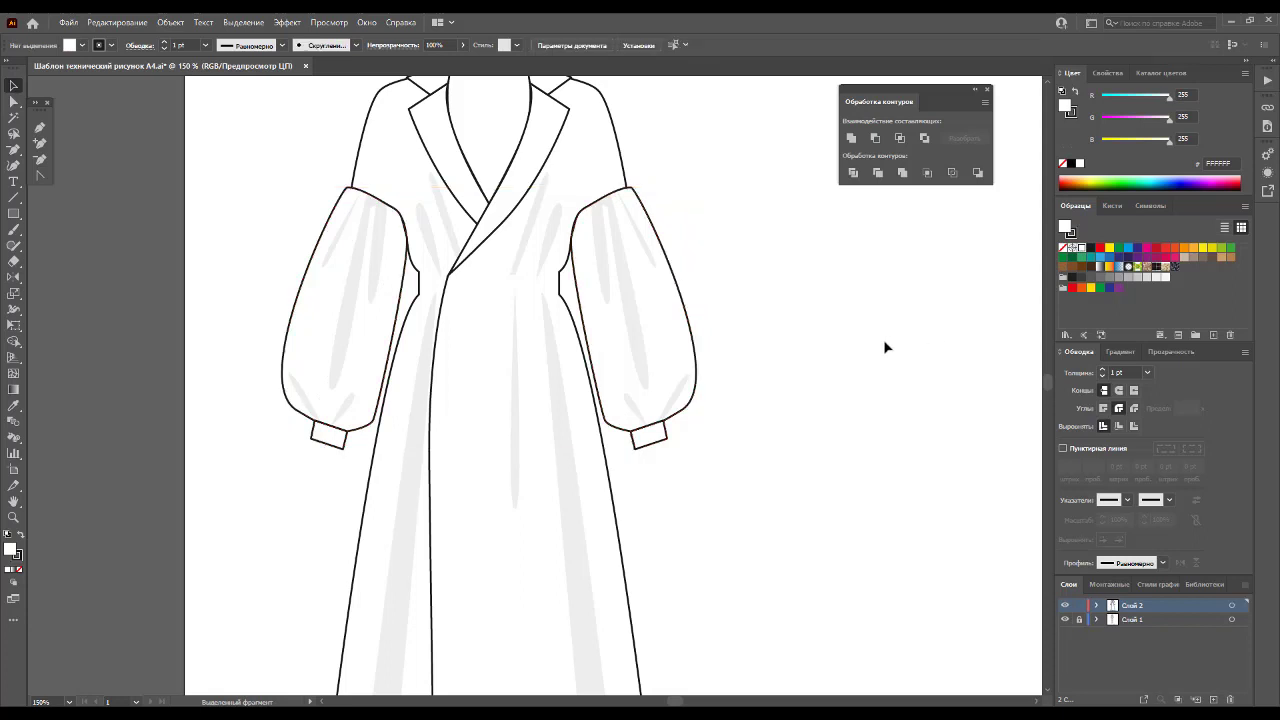
scroll(500, 420, "up", 2)
Step: Send the front wrap panel, shading stripes and collar to the back
left_click(515, 308)
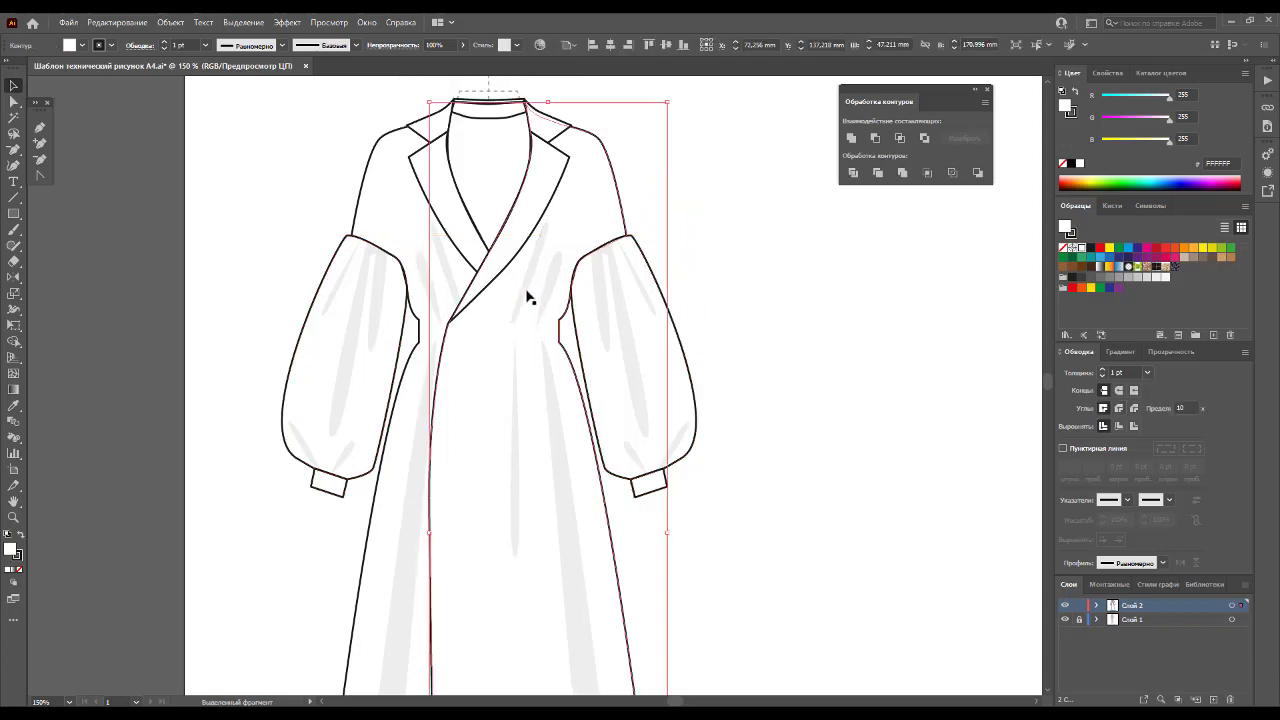
left_click(550, 420, "shift")
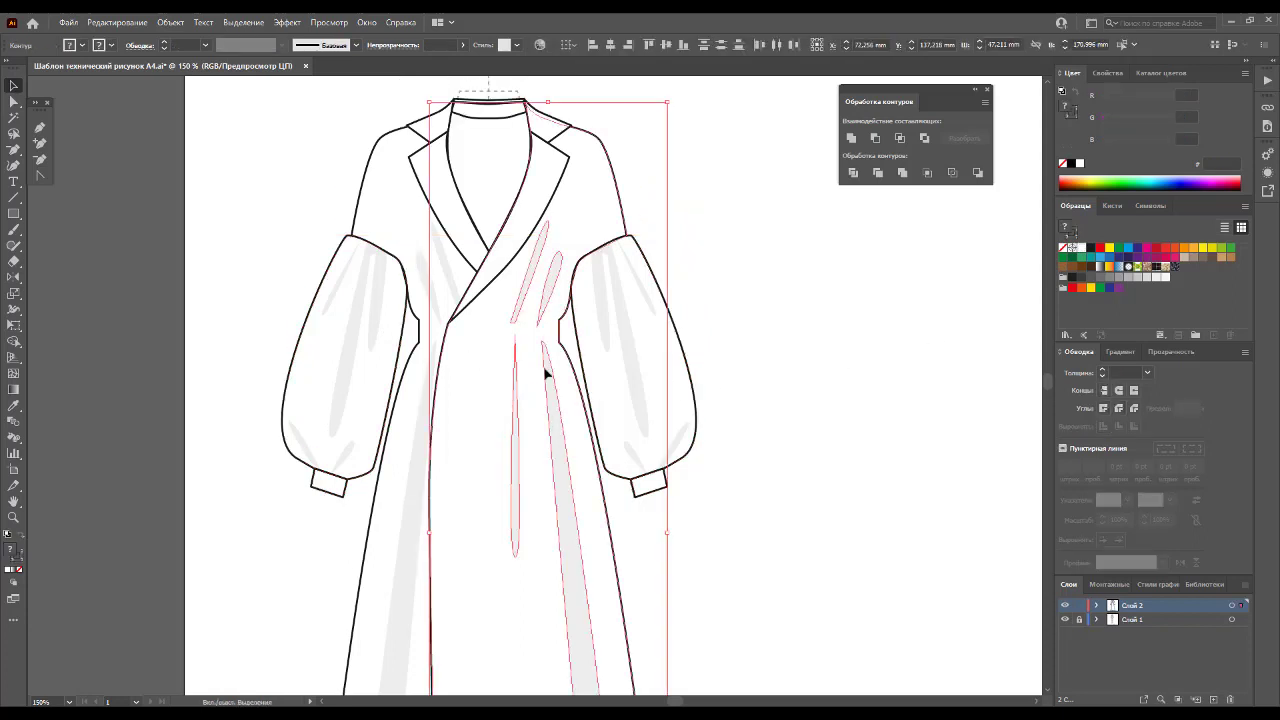
left_click(557, 143, "shift")
left_click_drag(729, 518, 618, 298)
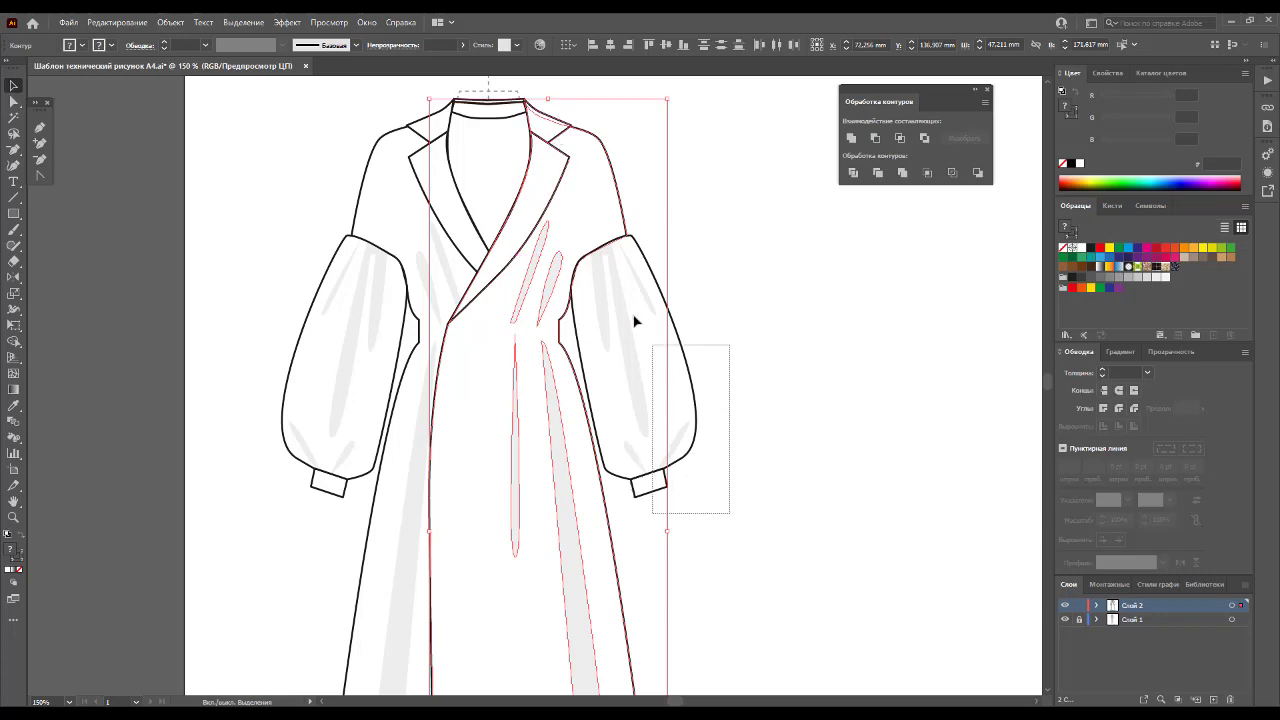
right_click(609, 347)
mouse_move(646, 548)
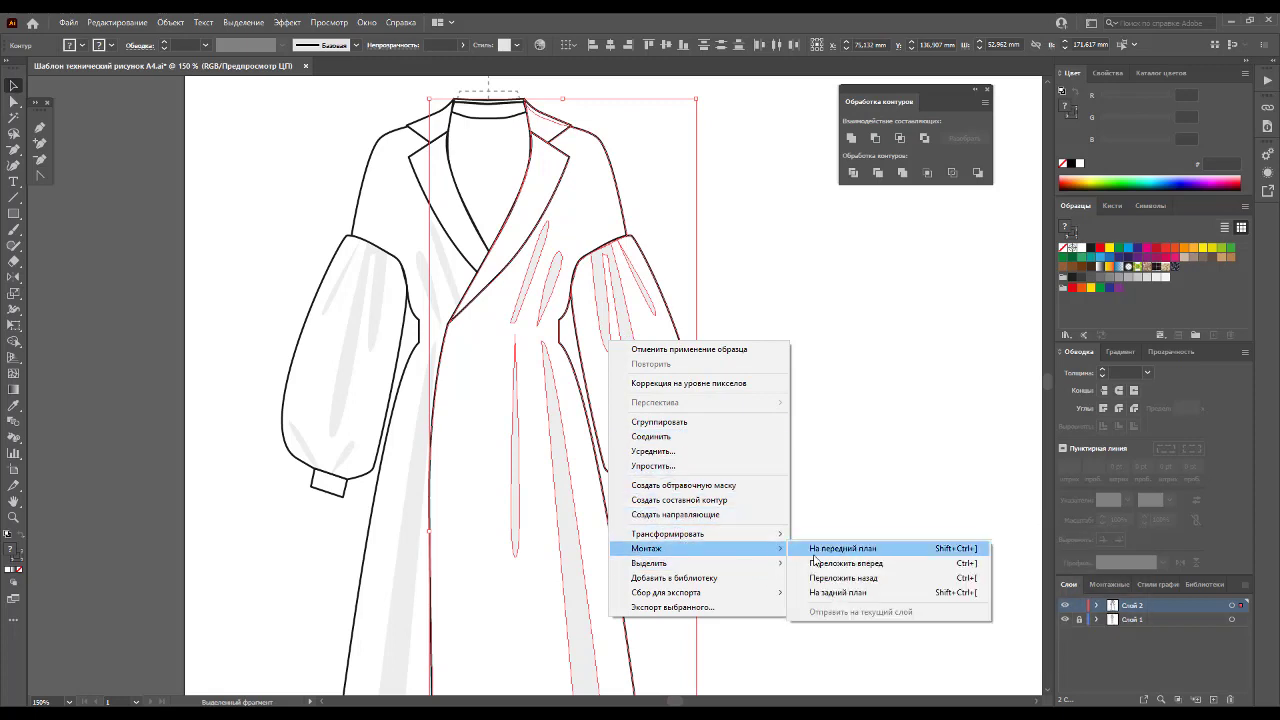
left_click(815, 594)
left_click(790, 538)
Step: Fill the inner neckline light grey F5F5F5, then zoom in on the waist
scroll(790, 535, "up", 1)
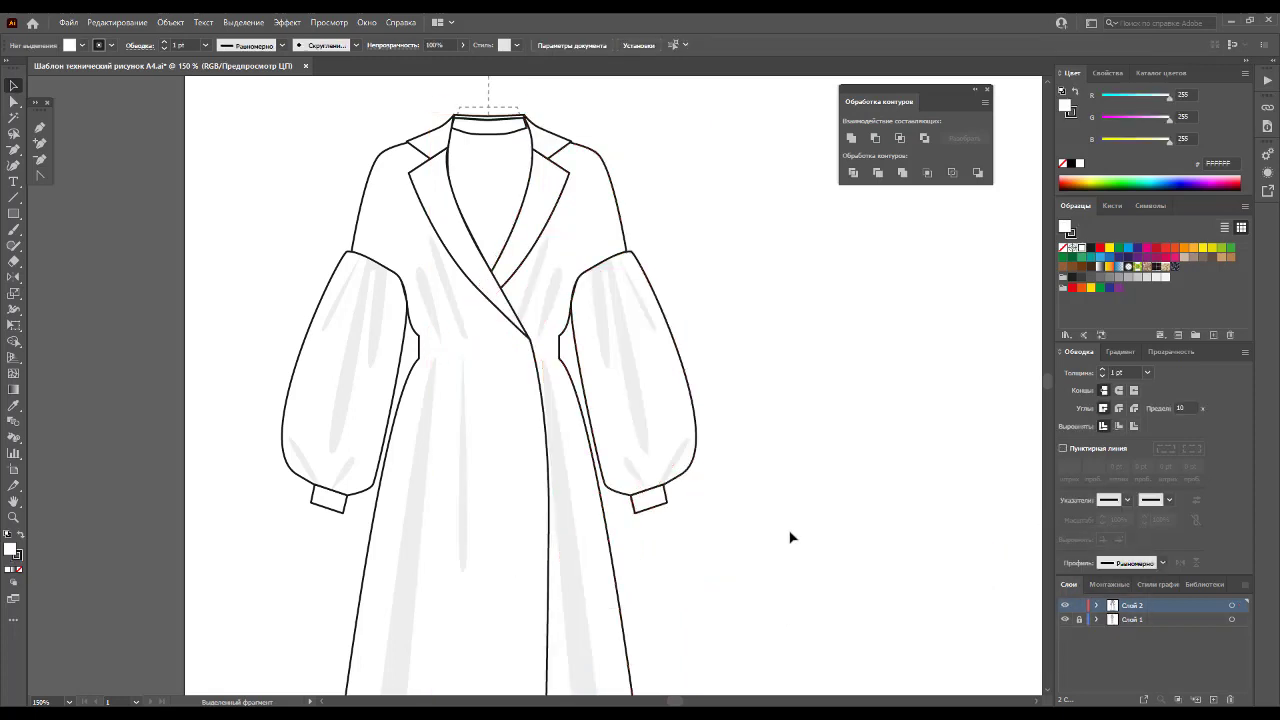
scroll(775, 490, "up", 1)
left_click(507, 205)
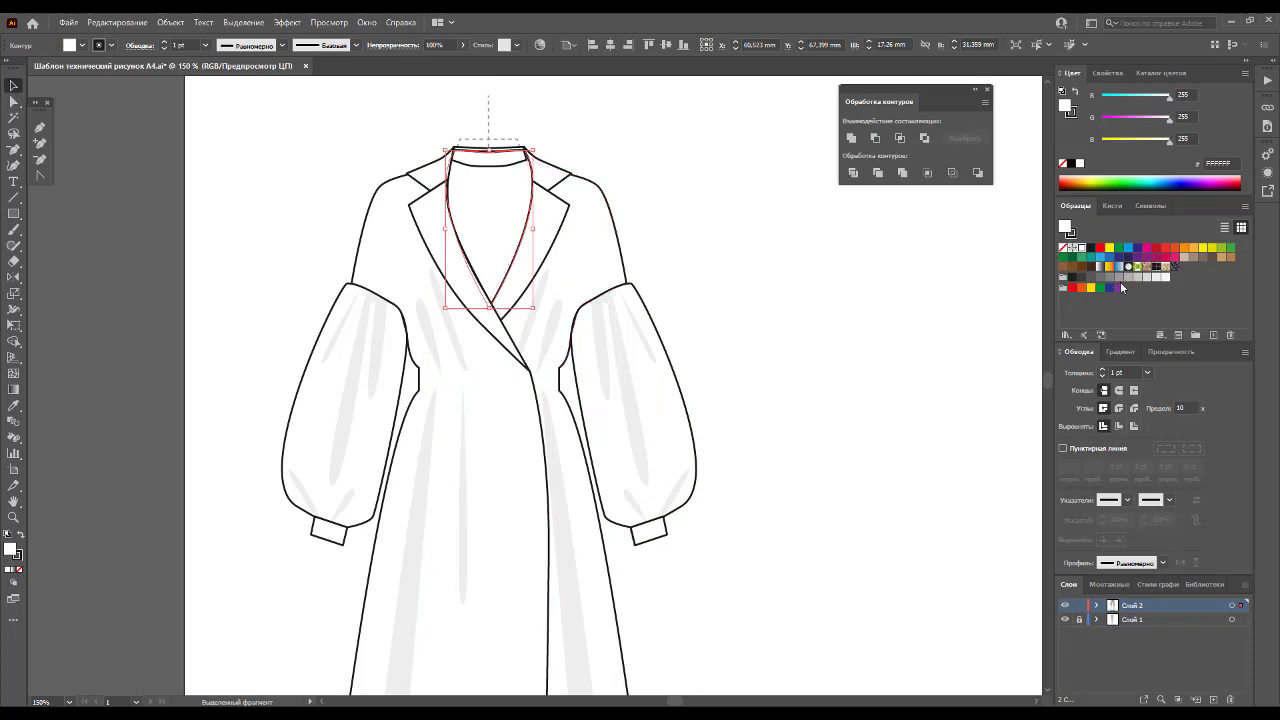
left_click(1164, 278)
left_click(846, 333)
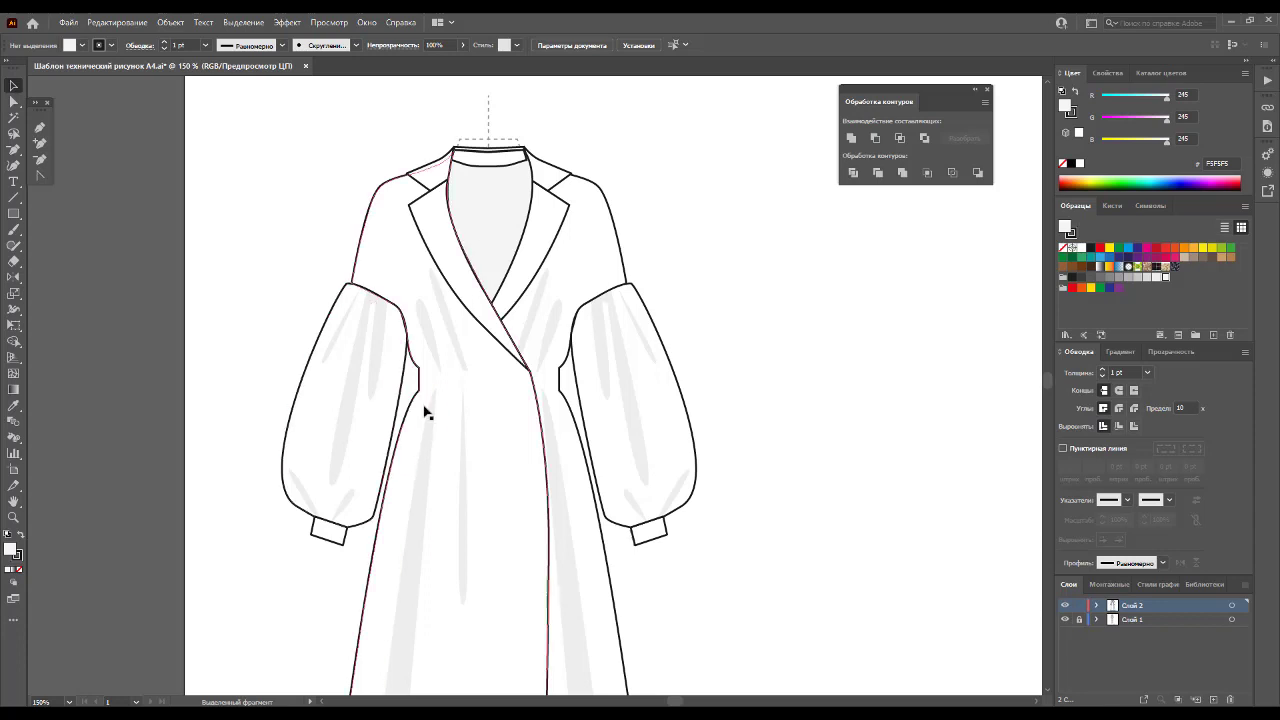
left_click(13, 518)
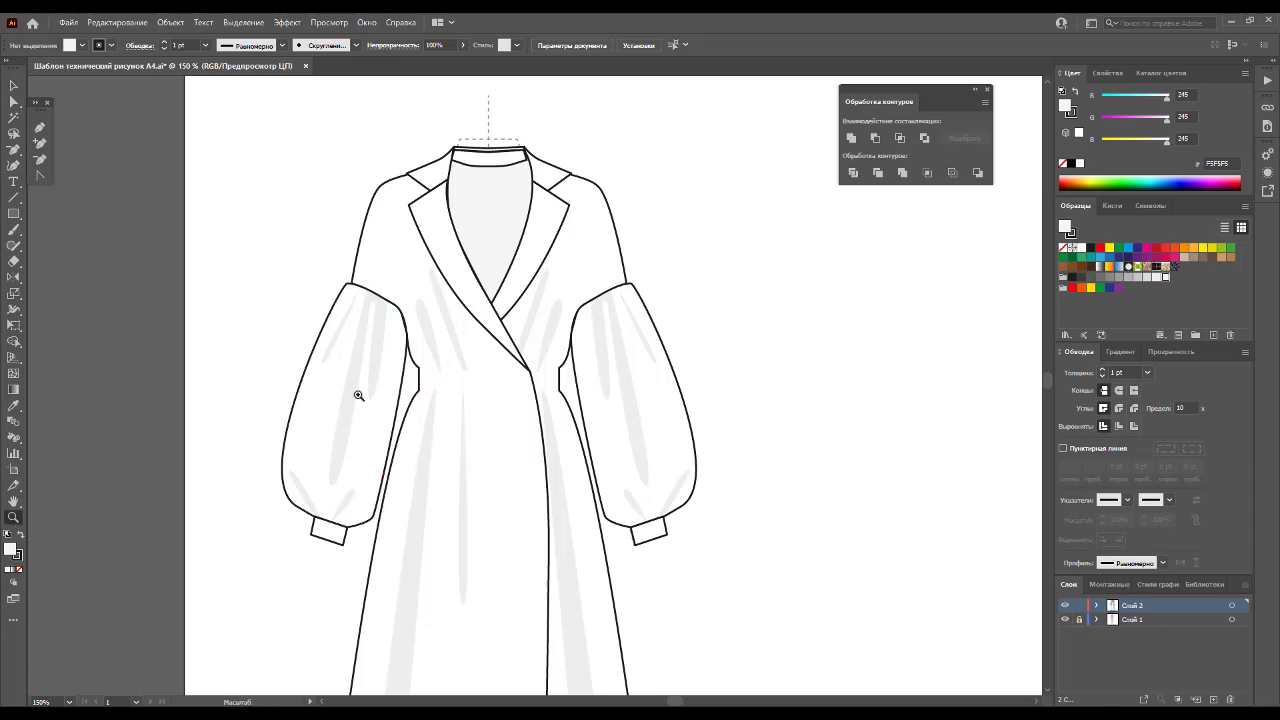
left_click(475, 414)
Step: At 300% zoom, trace a closed belt outline across the waist between the side seams
left_click(572, 382)
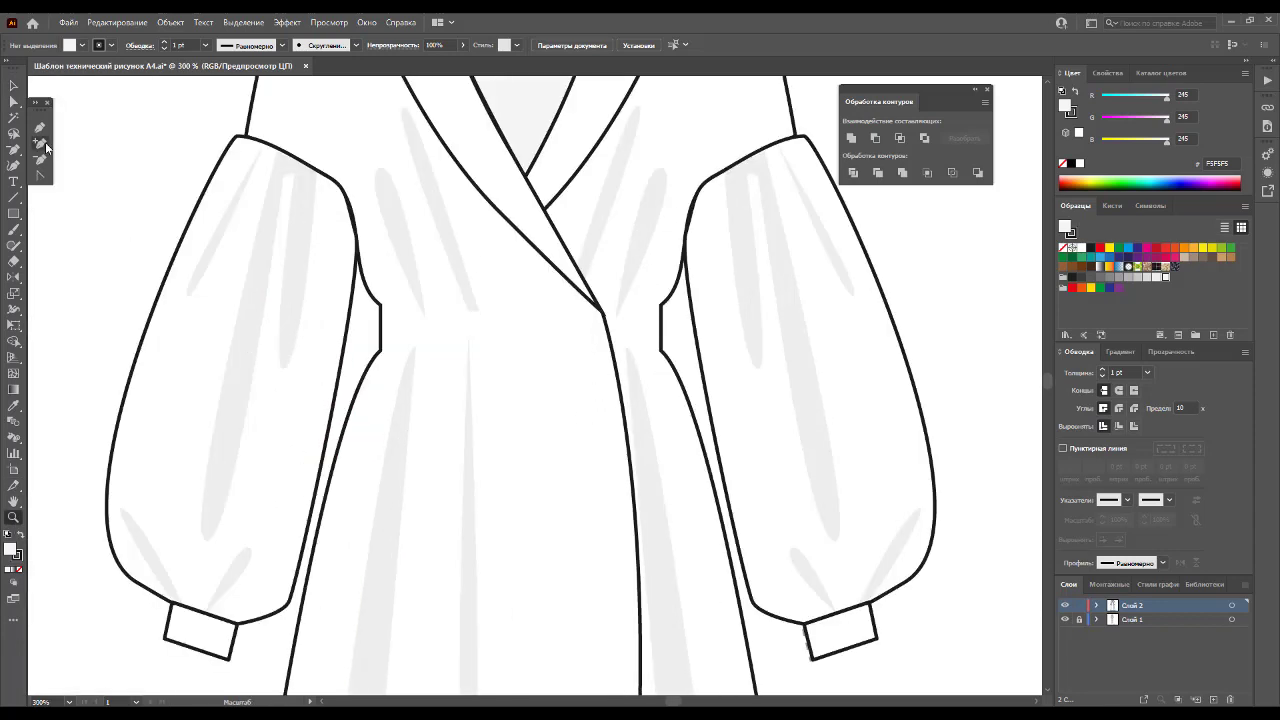
left_click(40, 128)
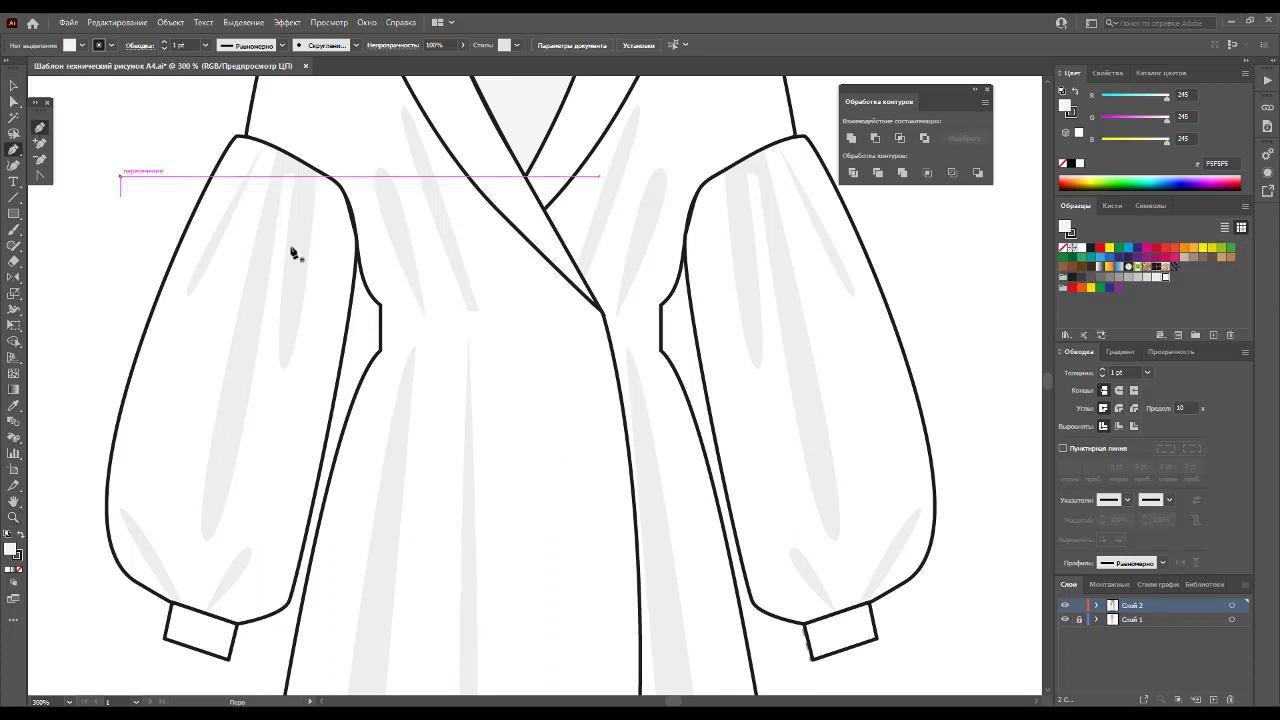
left_click(380, 305)
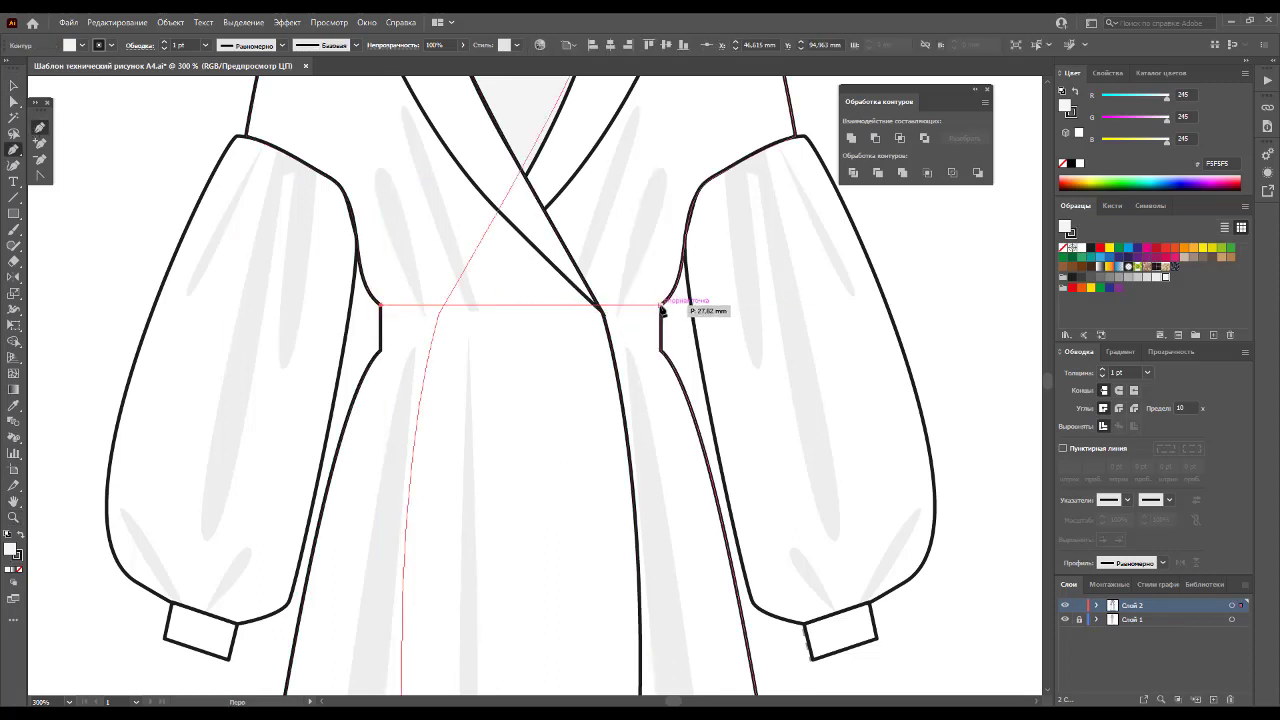
left_click_drag(660, 308, 818, 338)
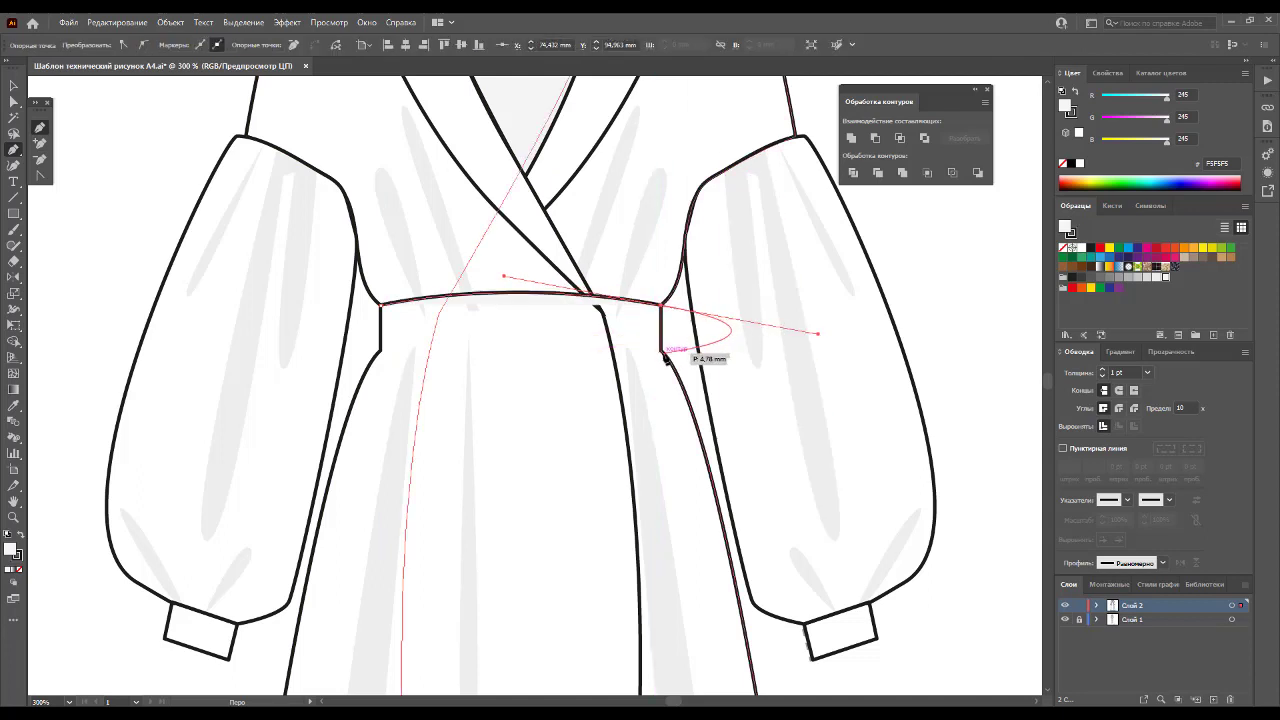
left_click(661, 353)
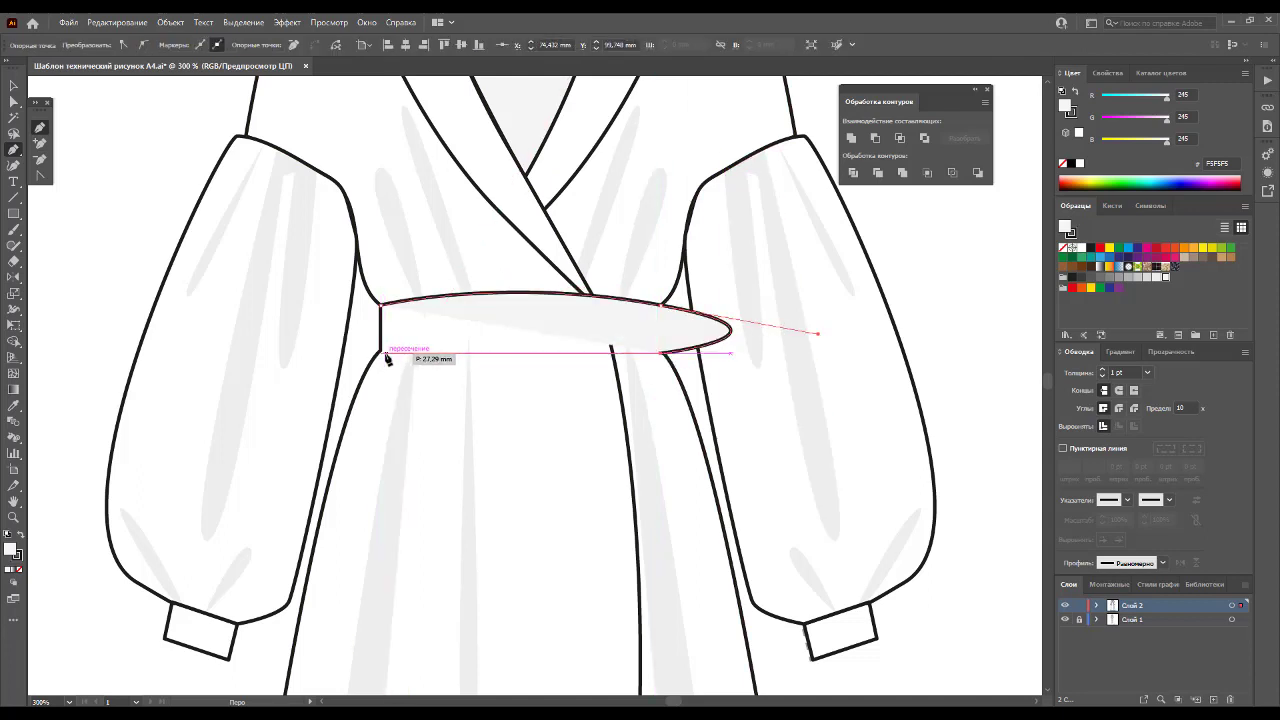
left_click(384, 358, "ctrl")
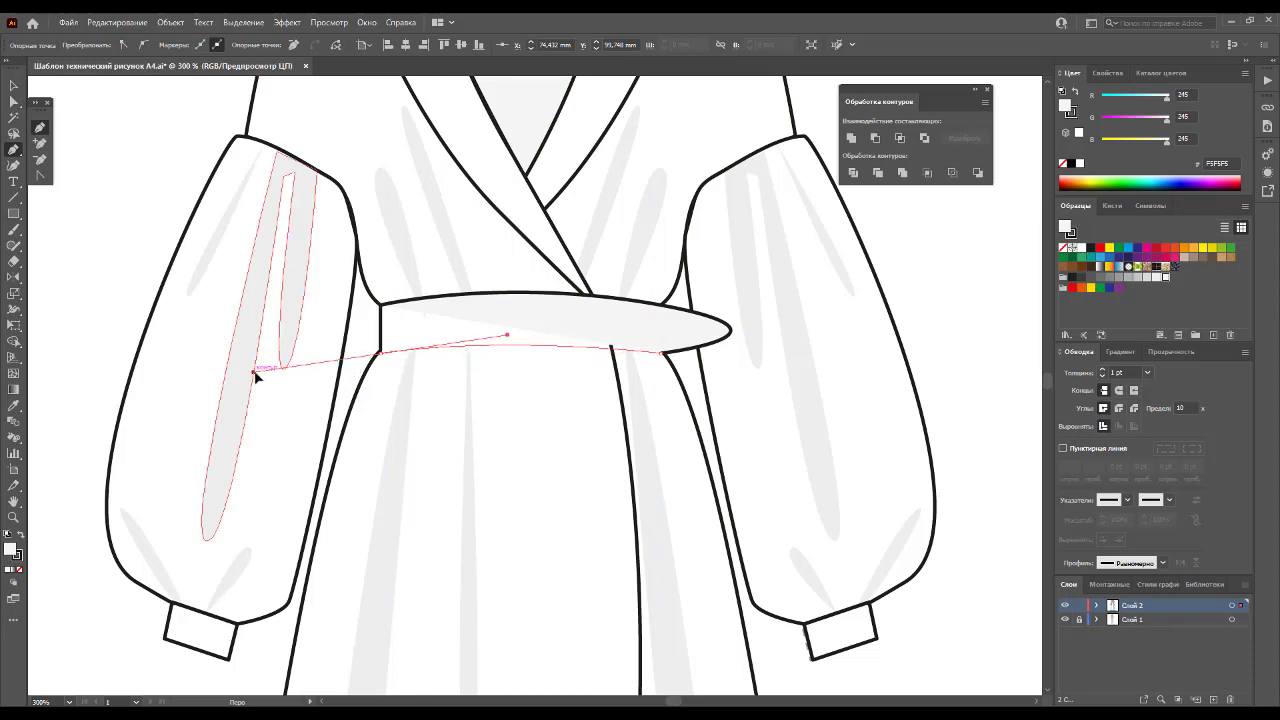
left_click(382, 305)
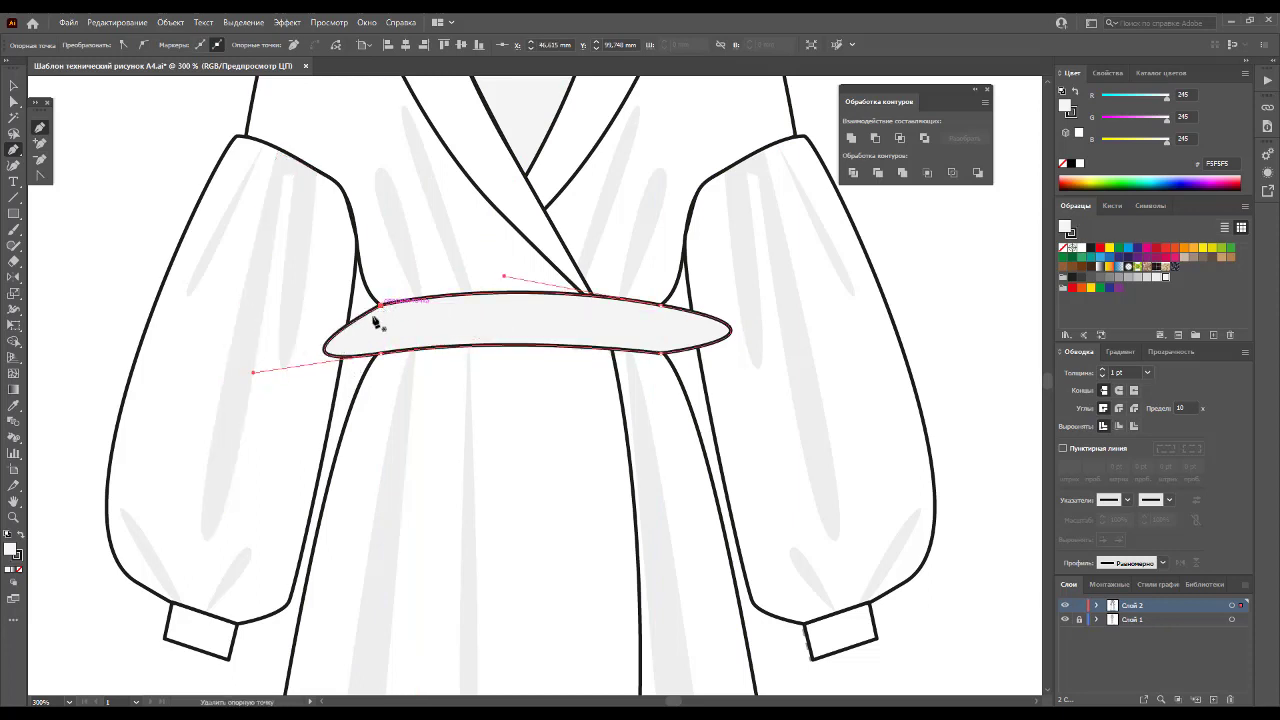
Step: Convert the belt's left and right end anchors so both ends are straight
left_click(40, 175)
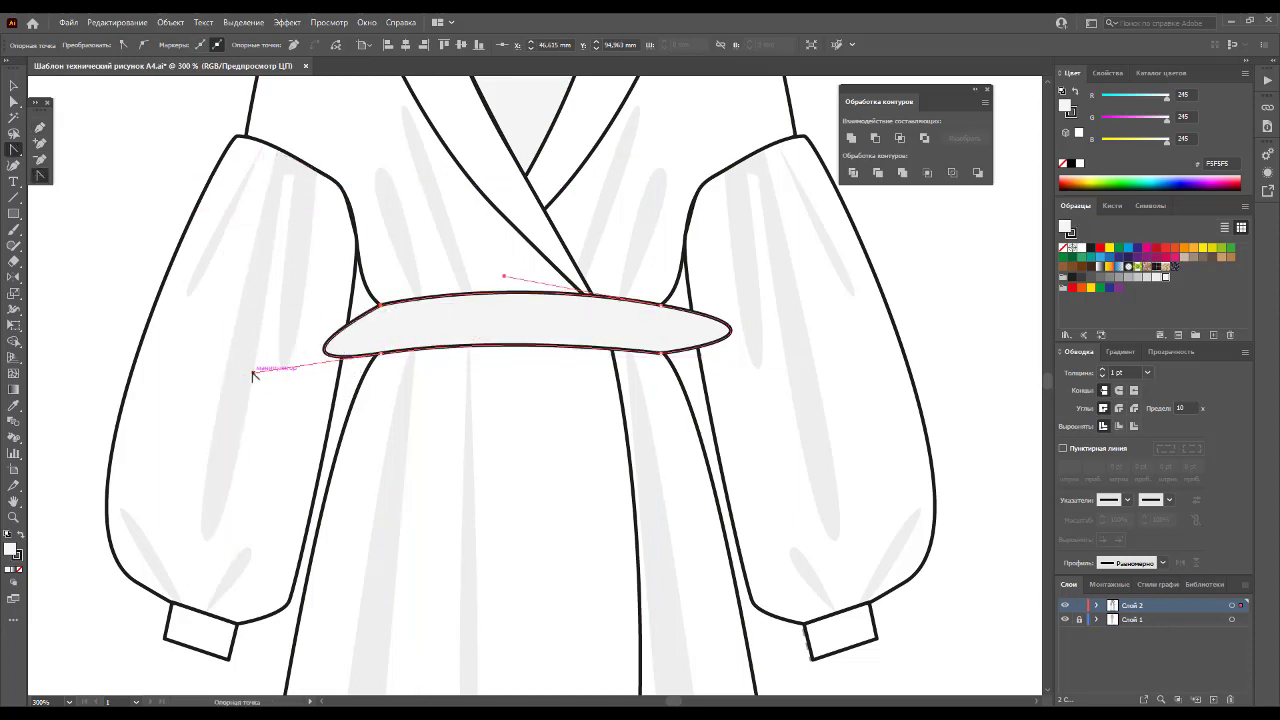
left_click(253, 373)
left_click_drag(253, 373, 380, 350)
left_click(14, 101)
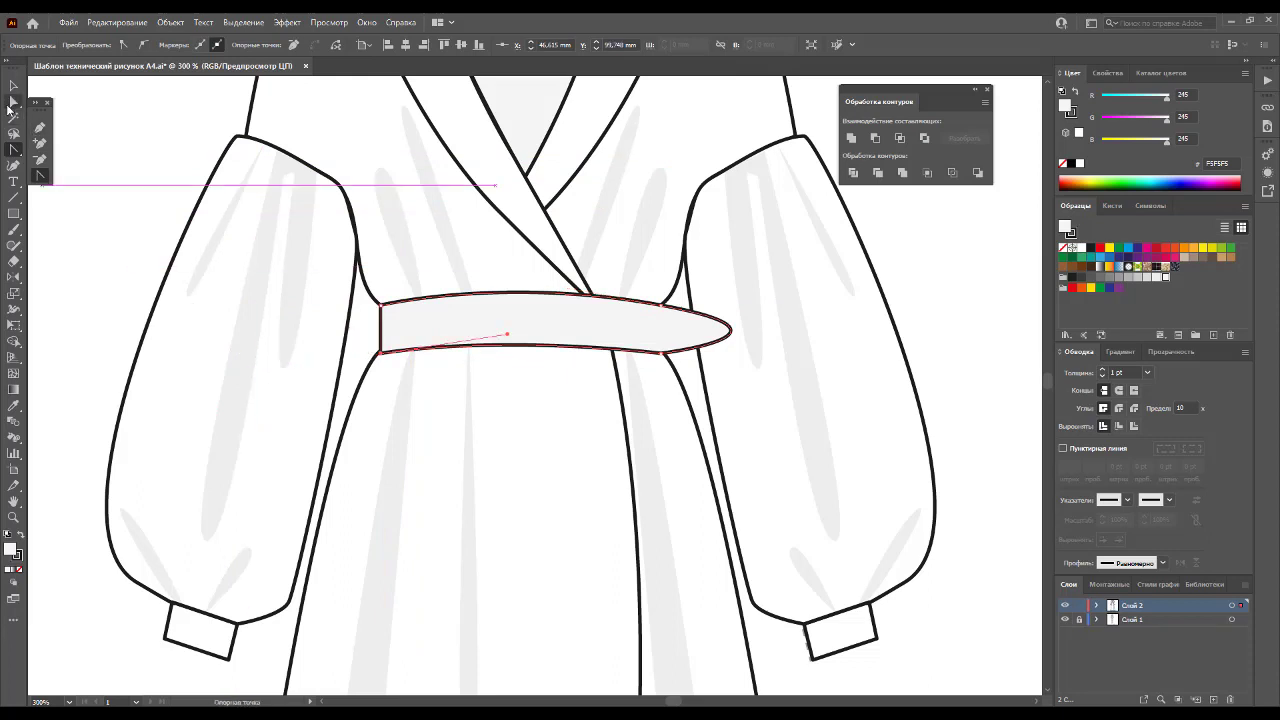
left_click(662, 302)
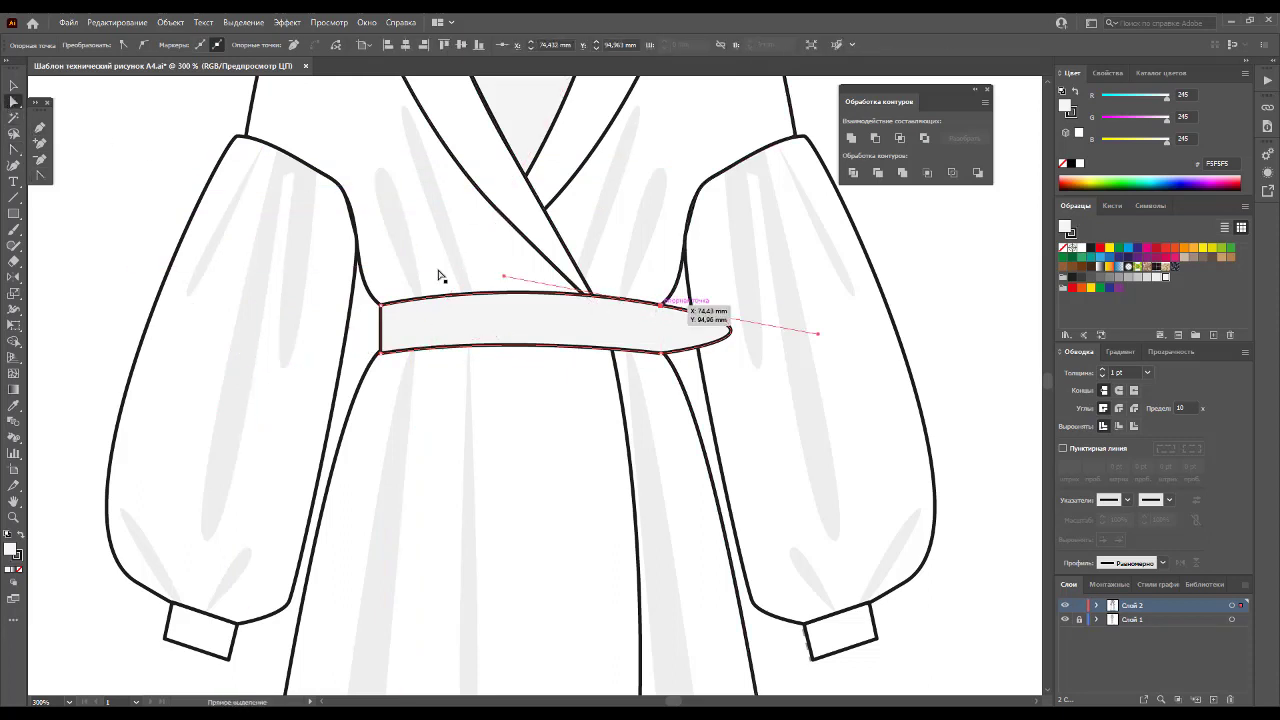
left_click(40, 175)
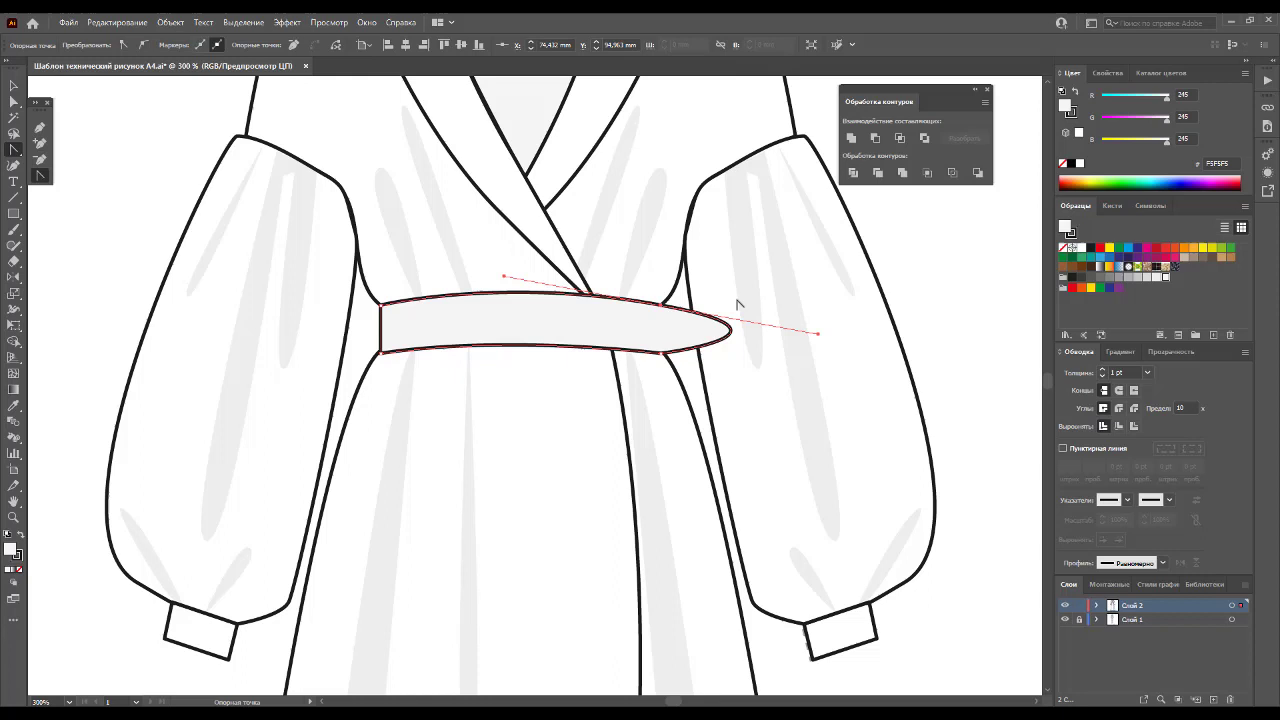
left_click(818, 334)
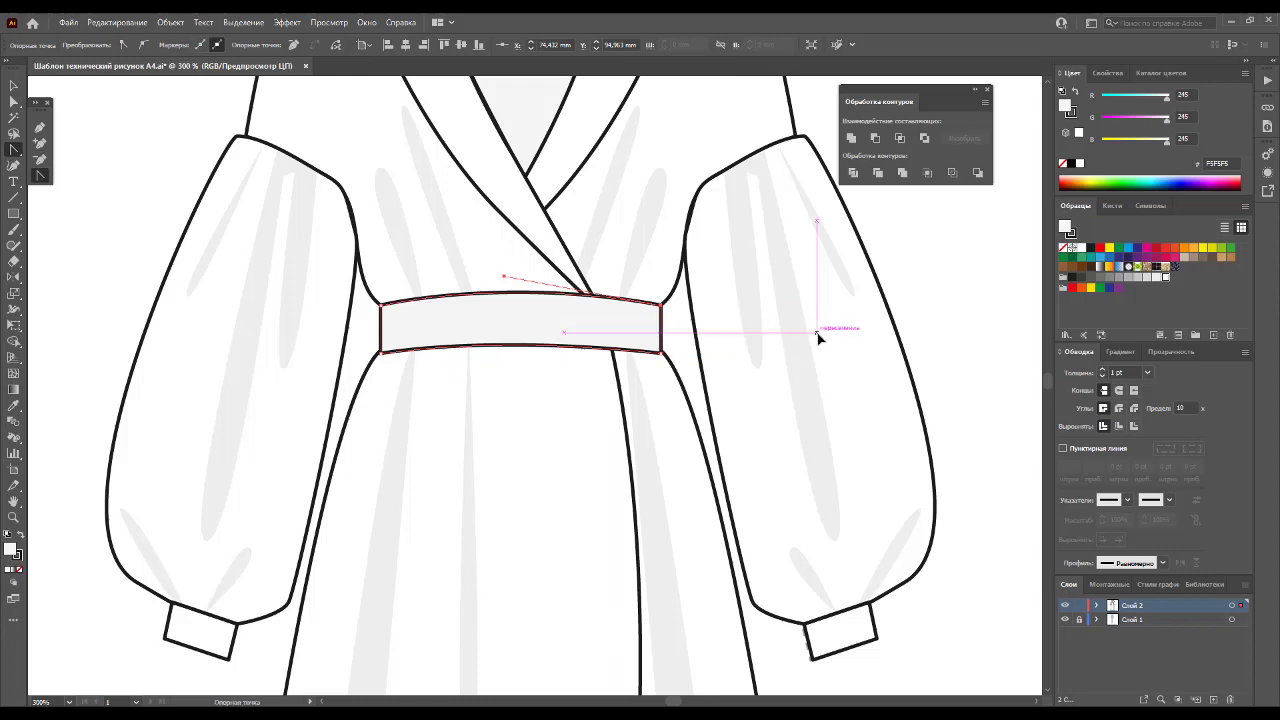
left_click(14, 86)
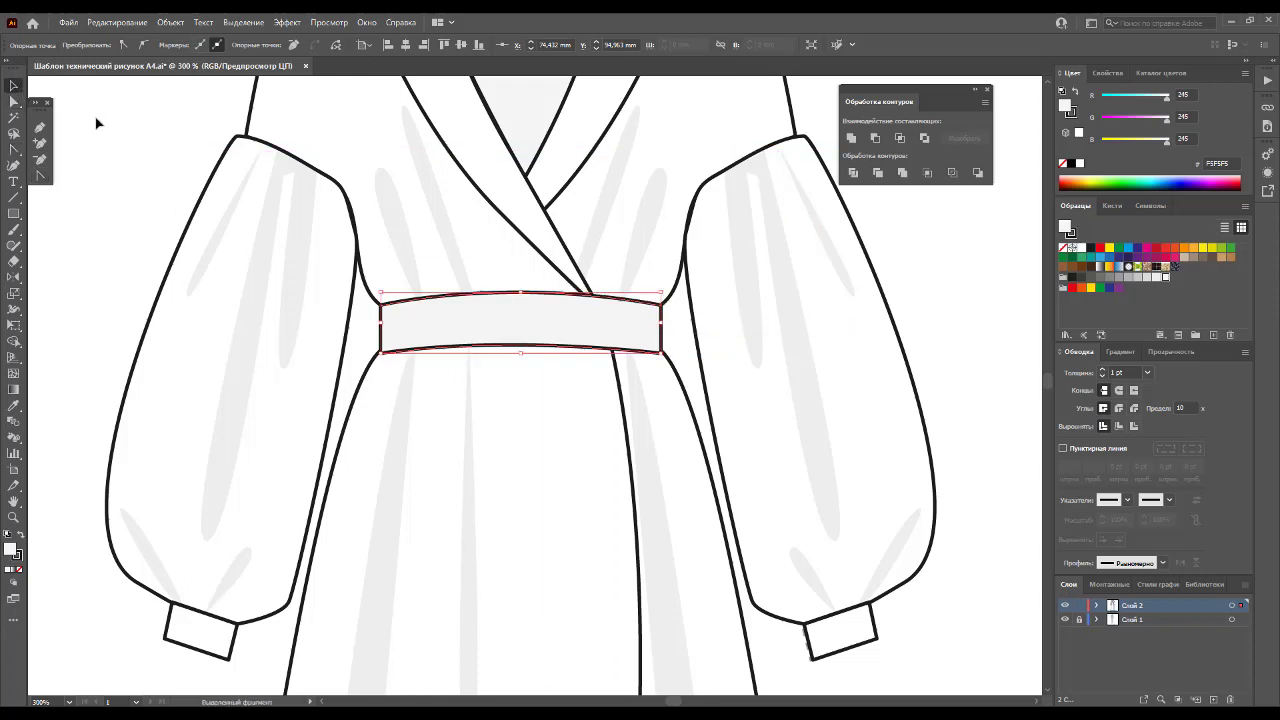
left_click(89, 172)
left_click_drag(14, 213, 100, 230)
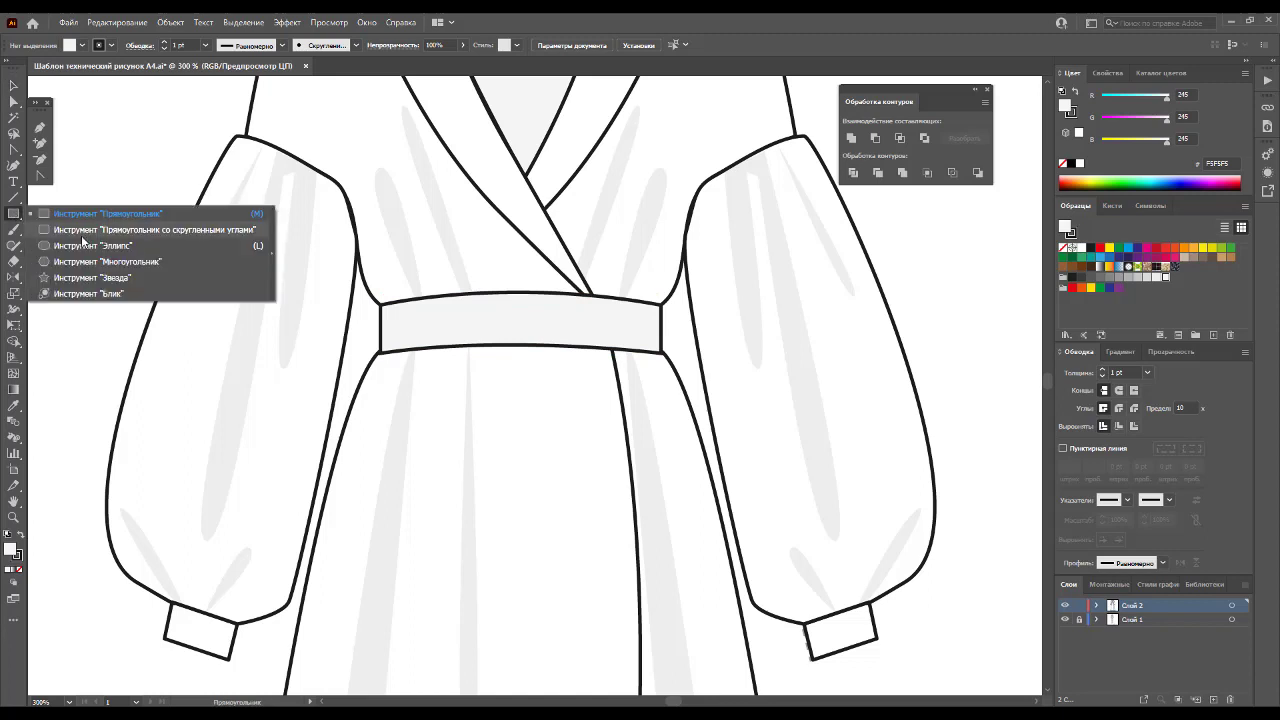
Step: Draw an unfilled, slightly rounded rectangle buckle over the belt centre
scroll(517, 408, "up", 2)
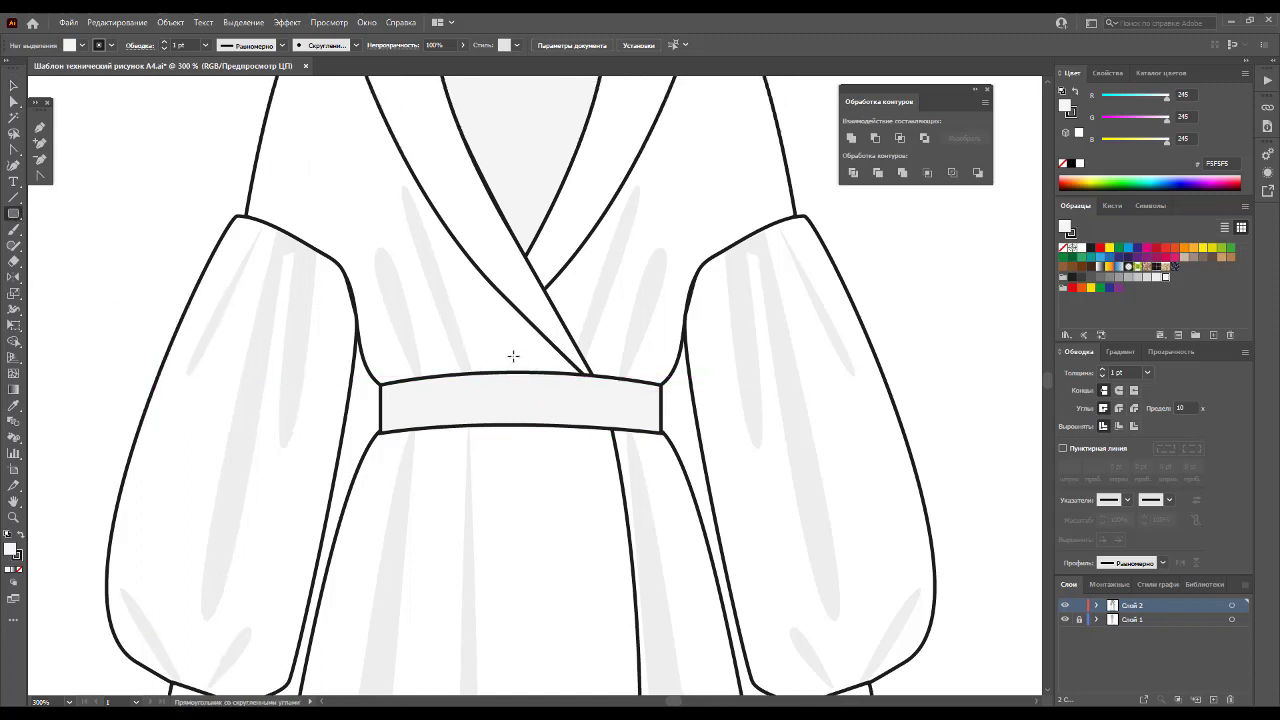
left_click_drag(510, 352, 605, 481)
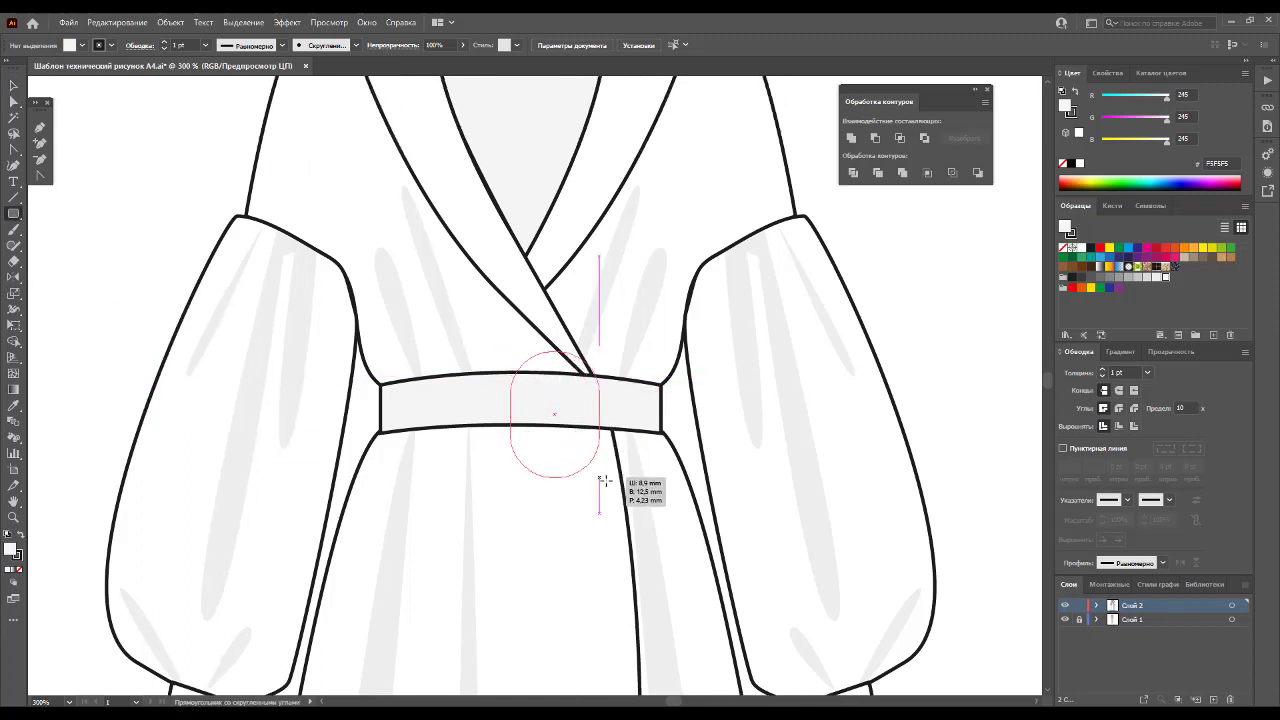
key("ctrl+z")
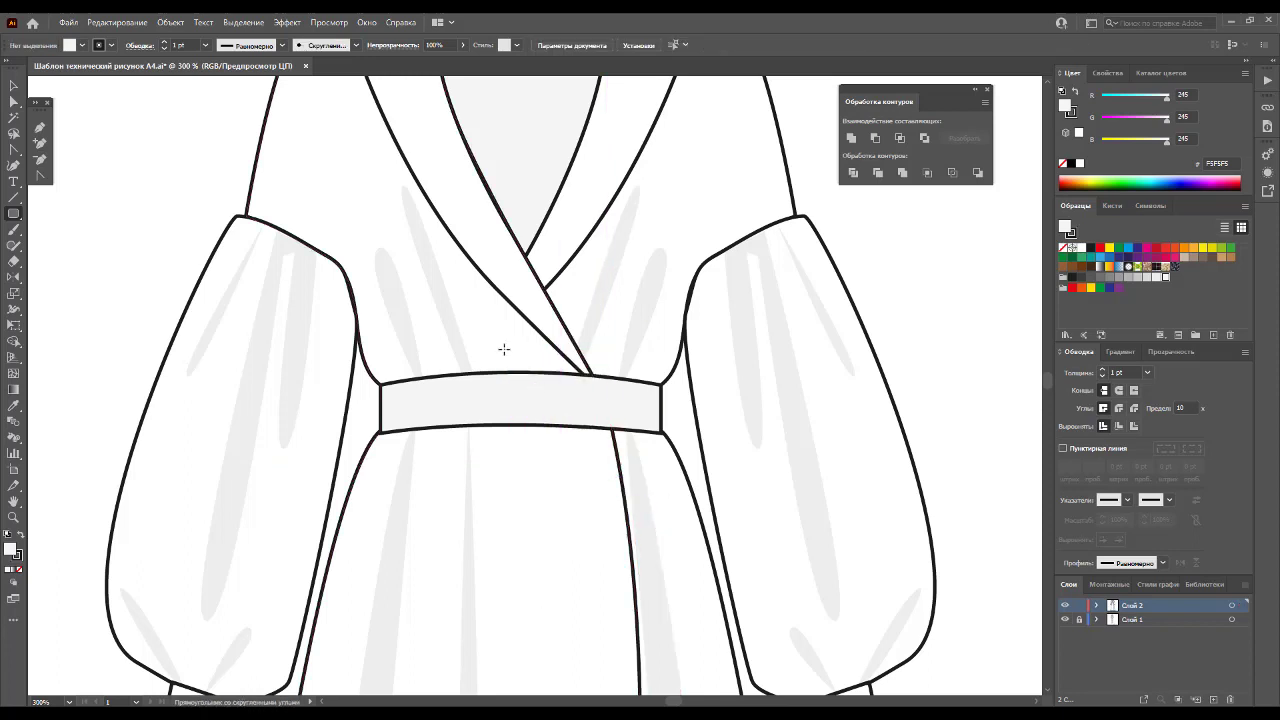
left_click_drag(487, 338, 653, 518)
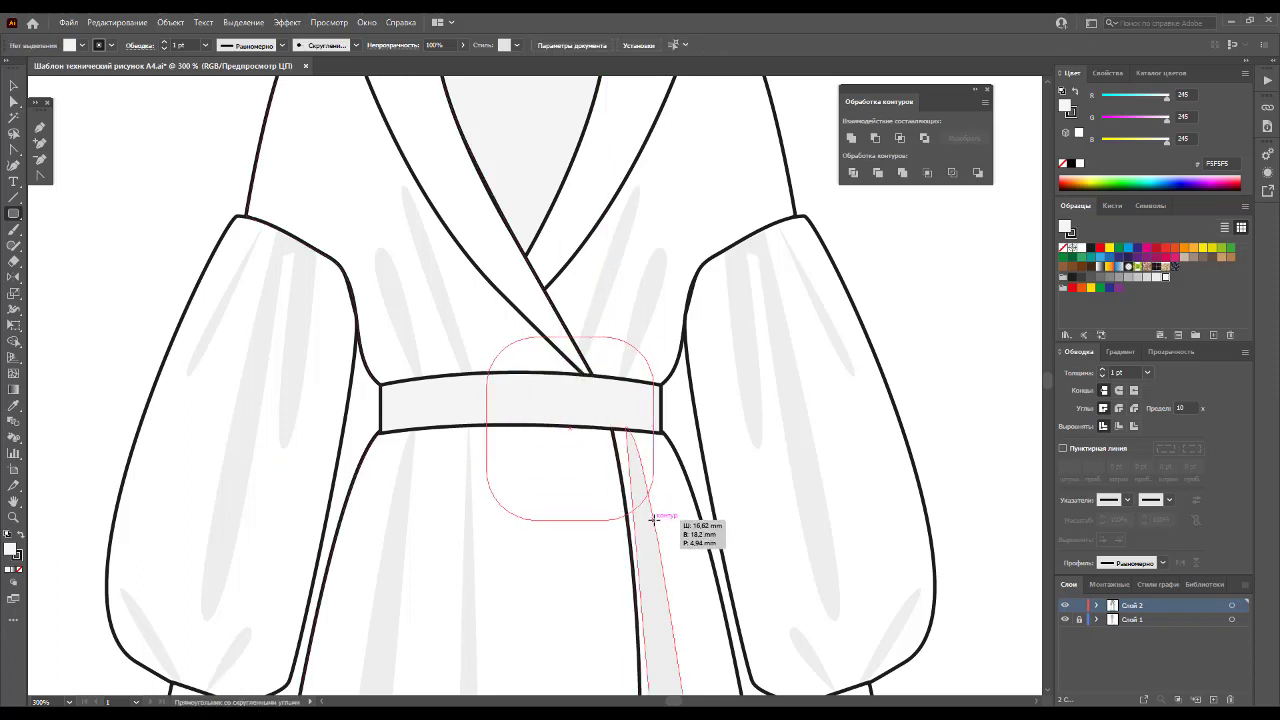
key("Left")
left_click_drag(653, 518, 597, 491)
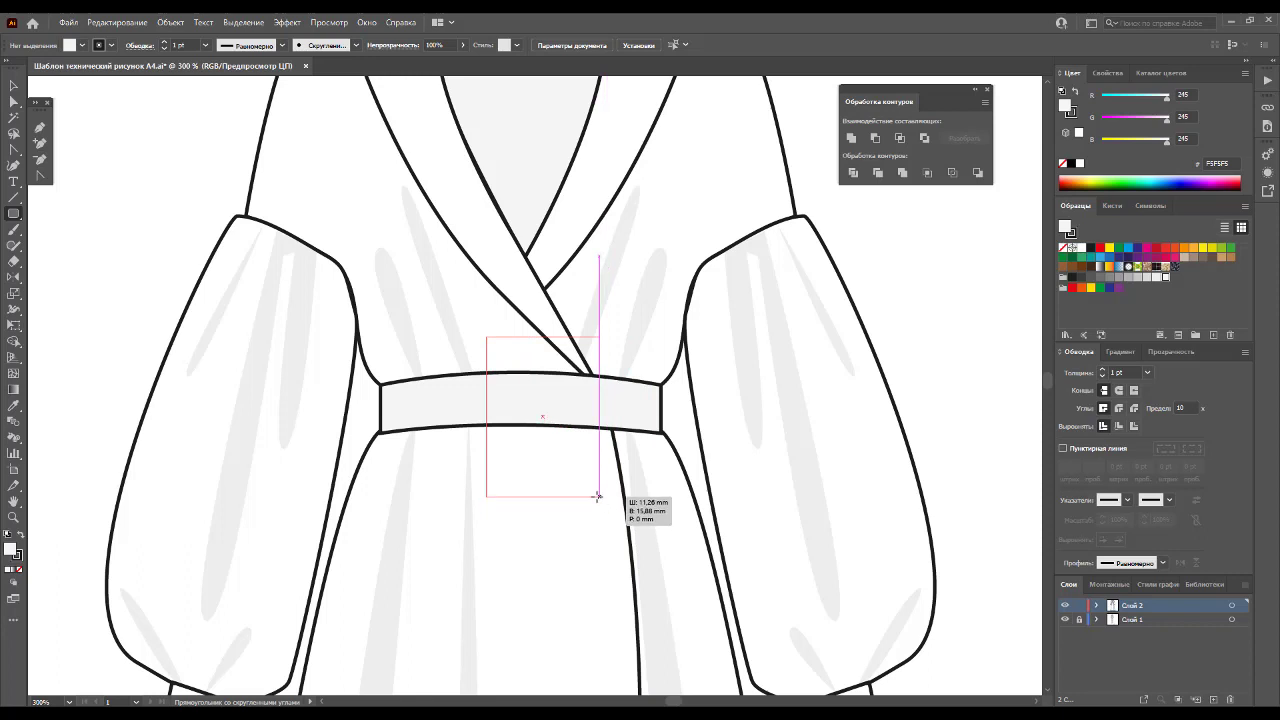
key("Up")
key("Up")
key("Up")
key("Down")
key("Down")
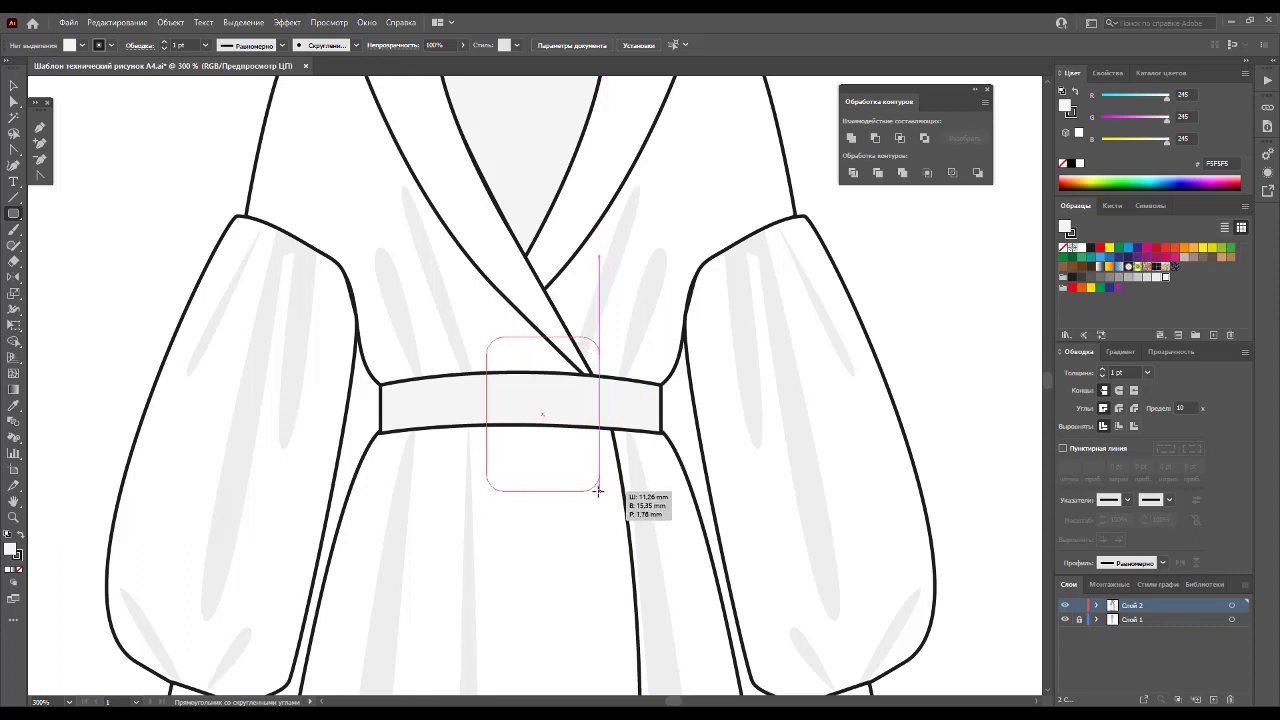
left_click_drag(597, 491, 560, 445)
left_click(12, 86)
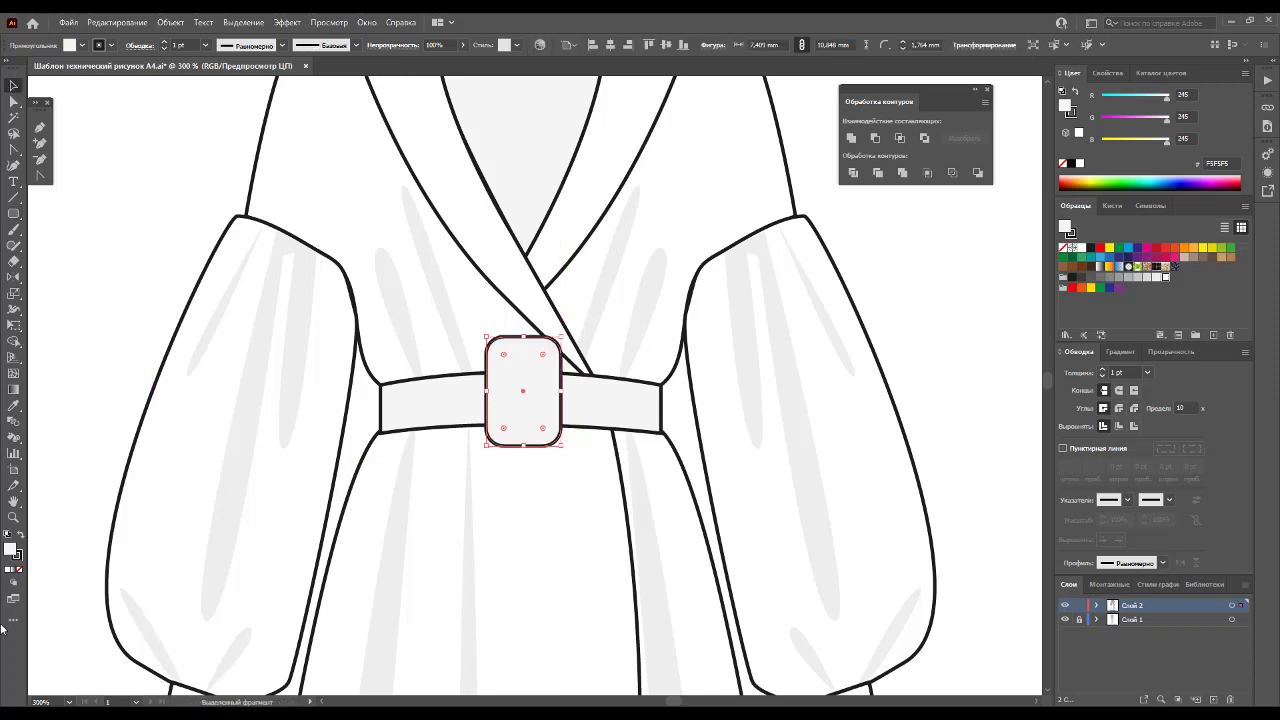
key("slash")
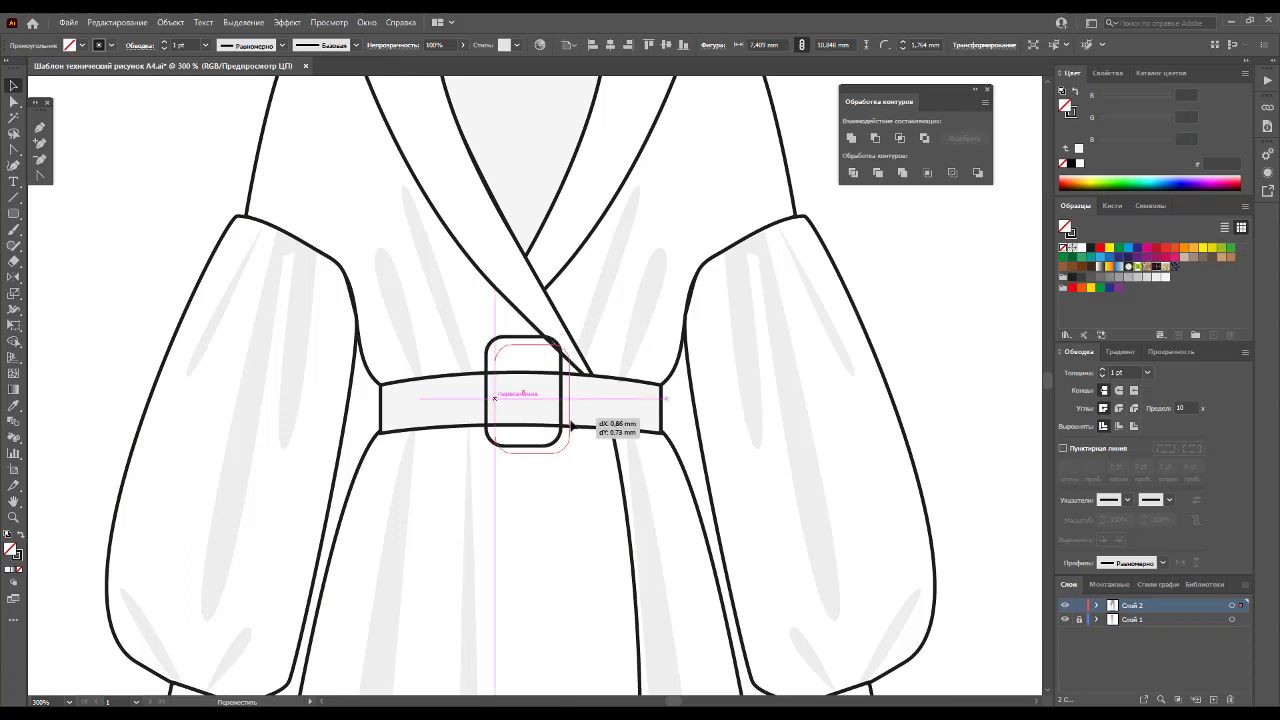
Step: Adjust the buckle to about 9.26 mm tall and nest a smaller copy inside
left_click_drag(566, 420, 575, 432)
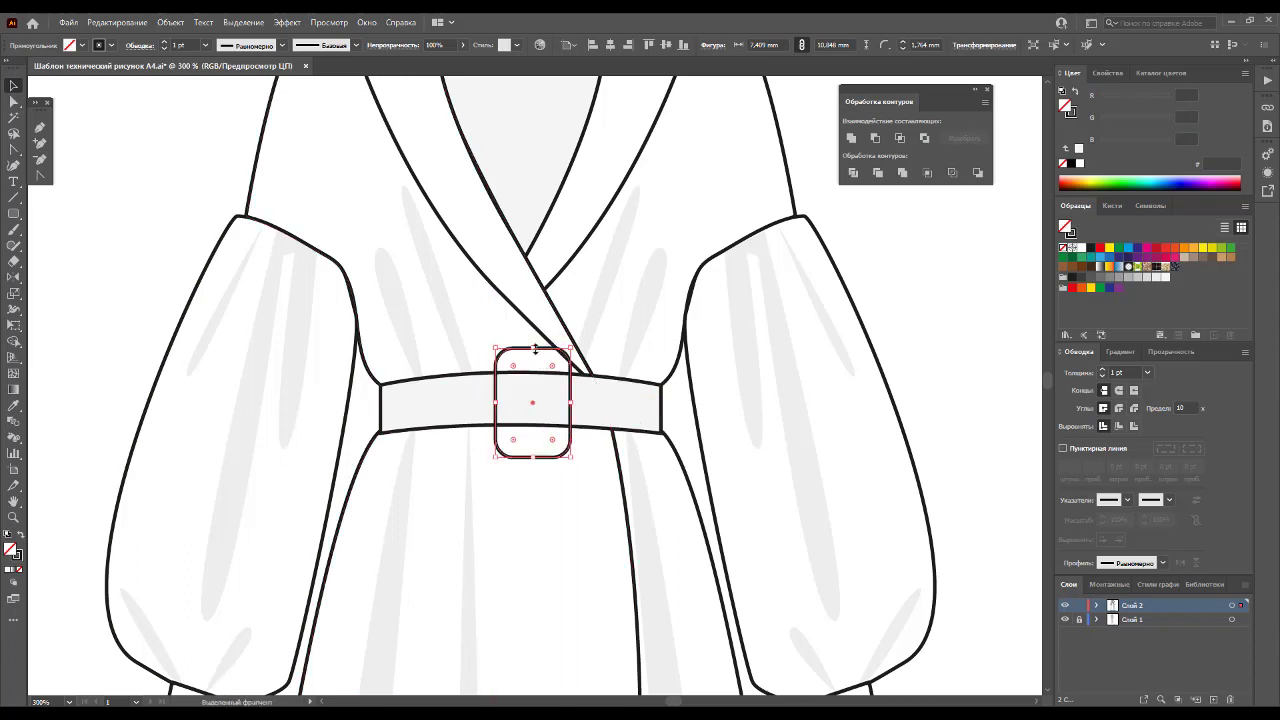
left_click_drag(541, 357, 533, 358)
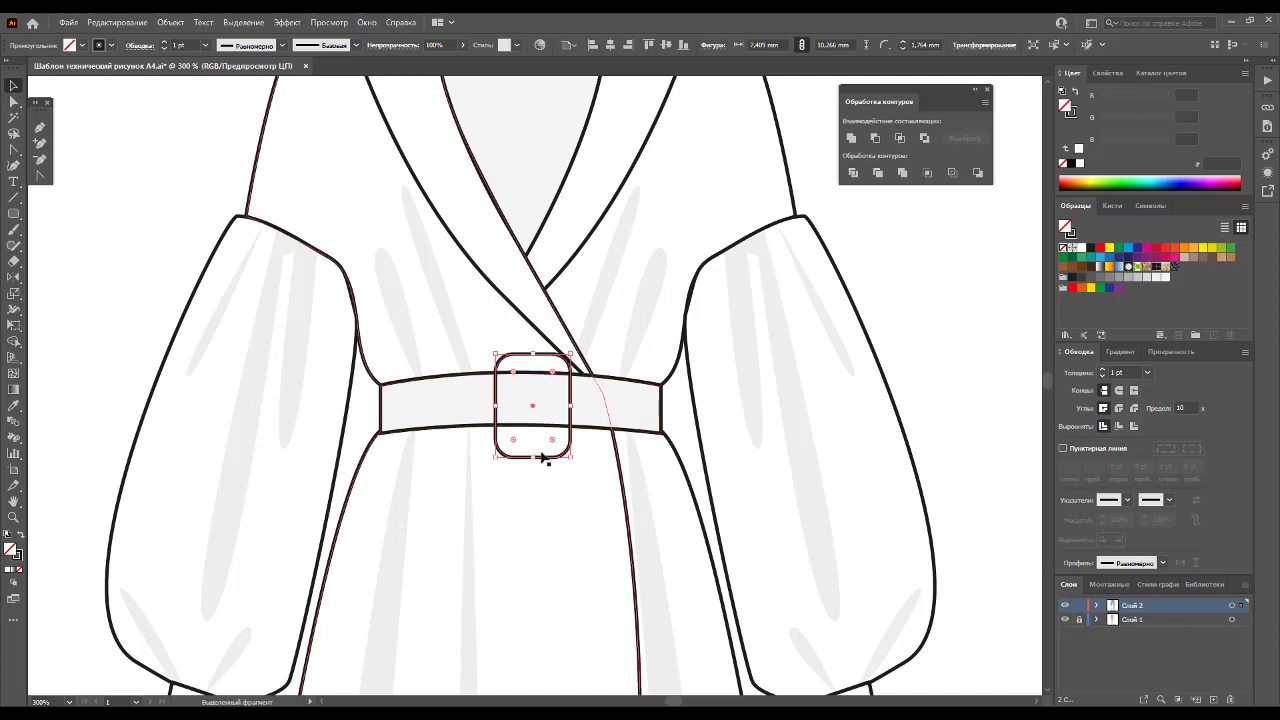
left_click_drag(533, 457, 533, 446)
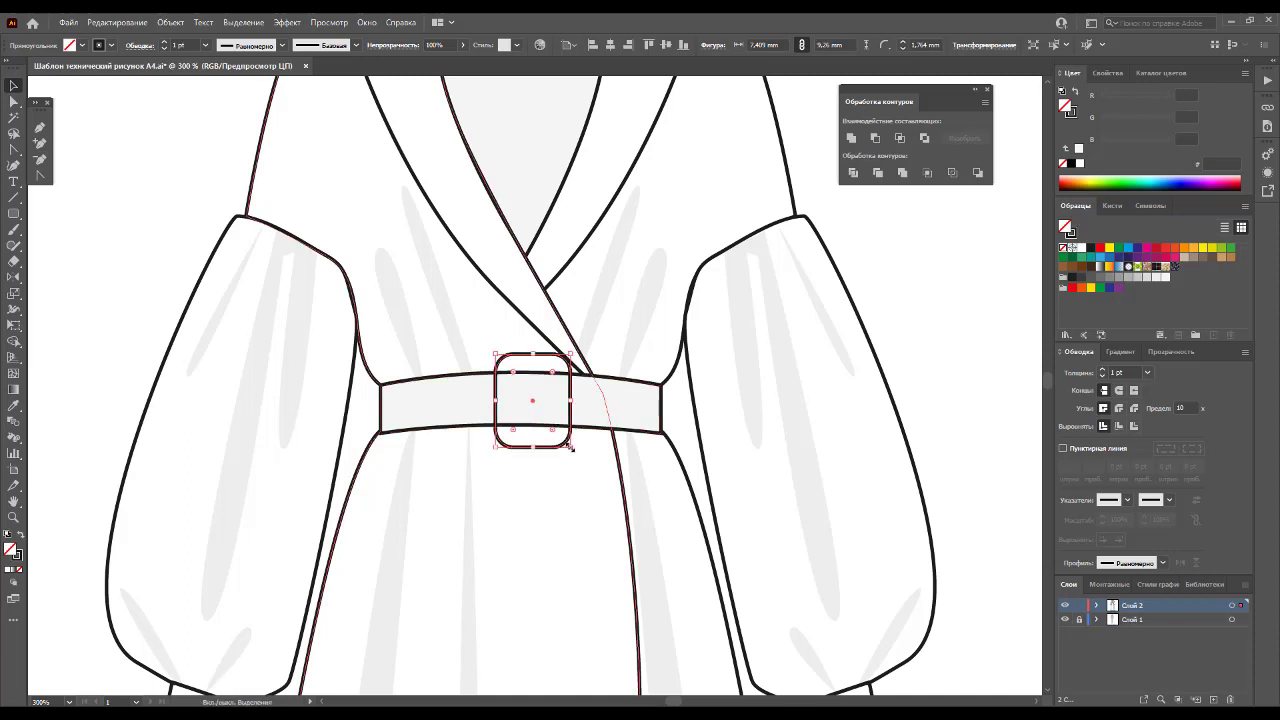
left_click_drag(570, 446, 570, 441)
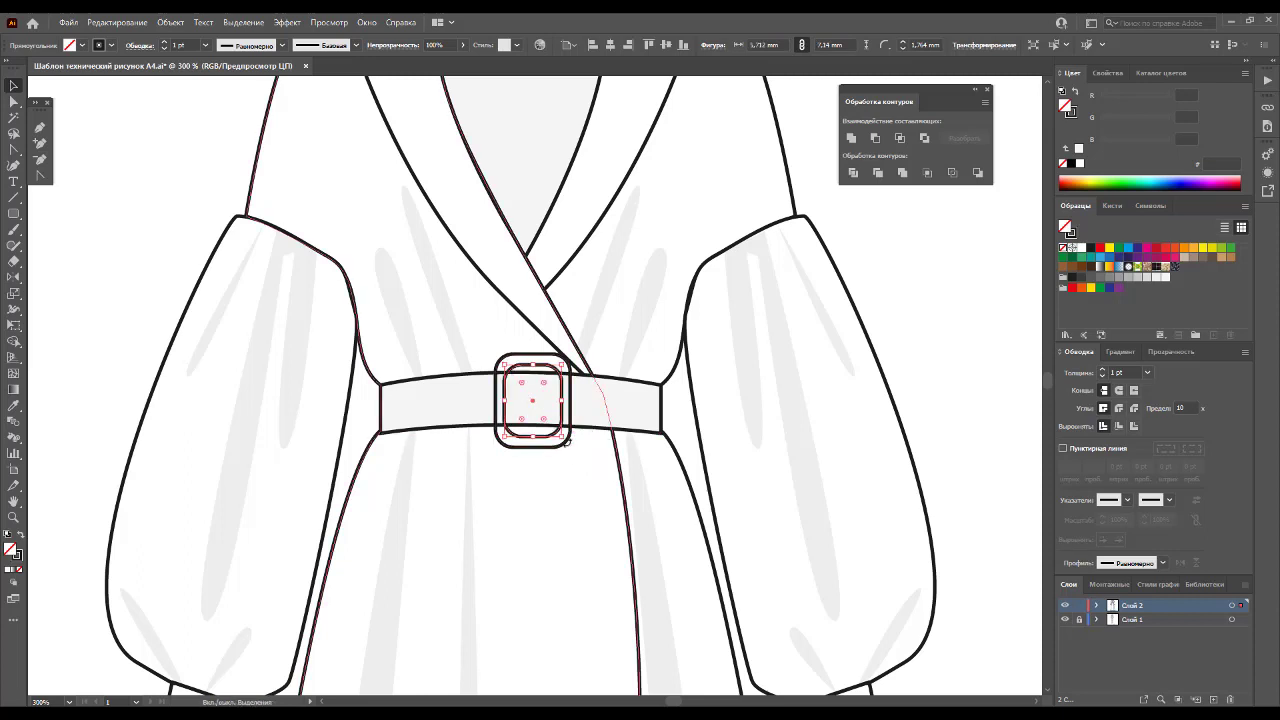
Step: Combine the two buckle rectangles into one compound path
left_click(558, 446, "shift")
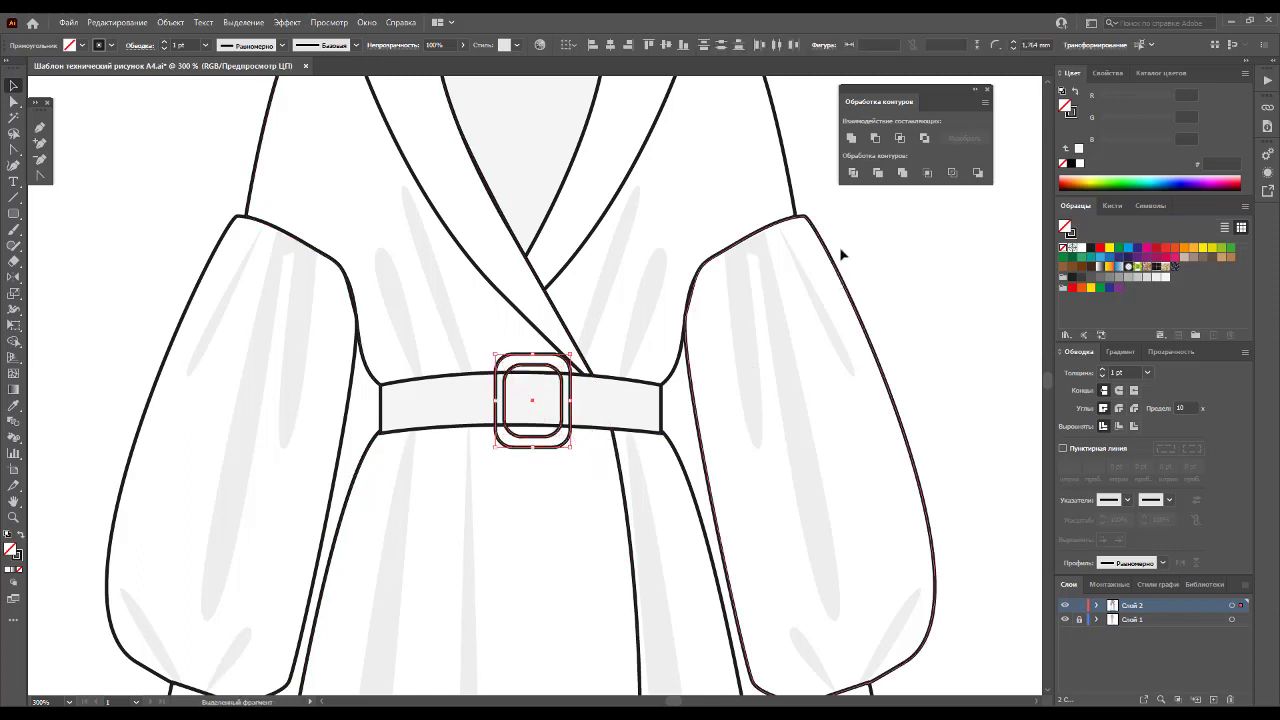
key("ctrl+g")
right_click(506, 383)
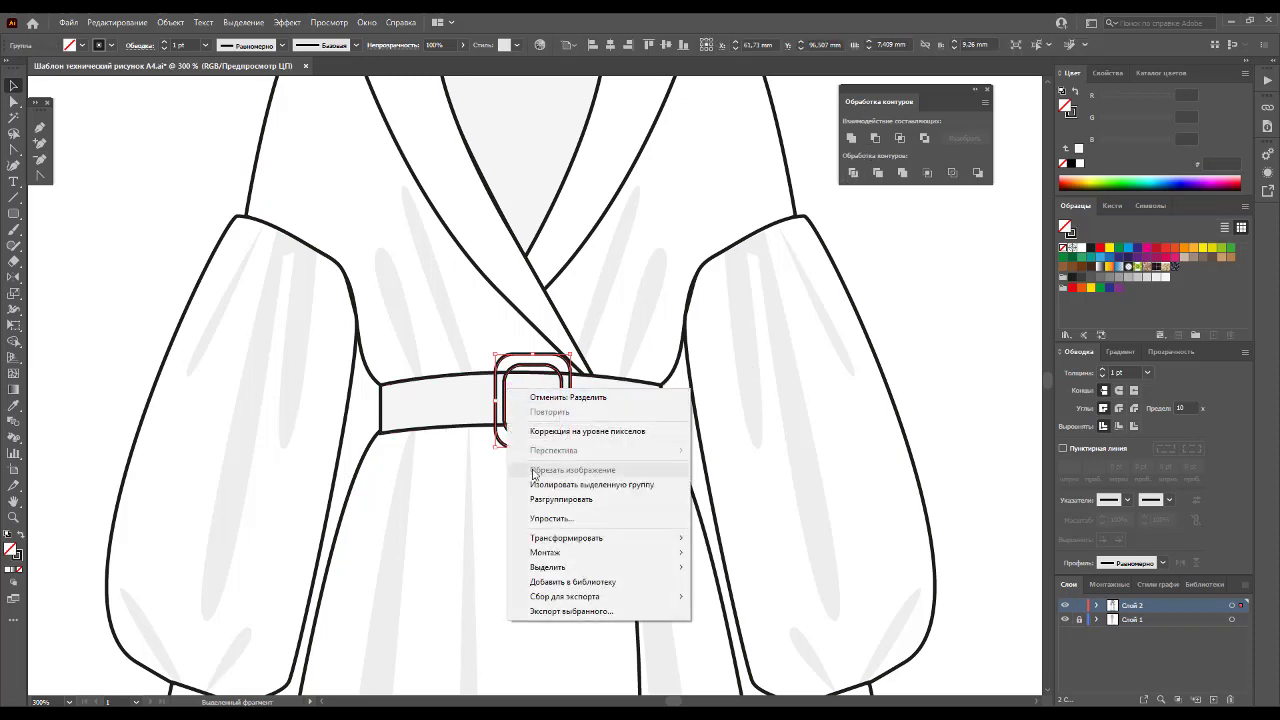
left_click(540, 497)
left_click(557, 370)
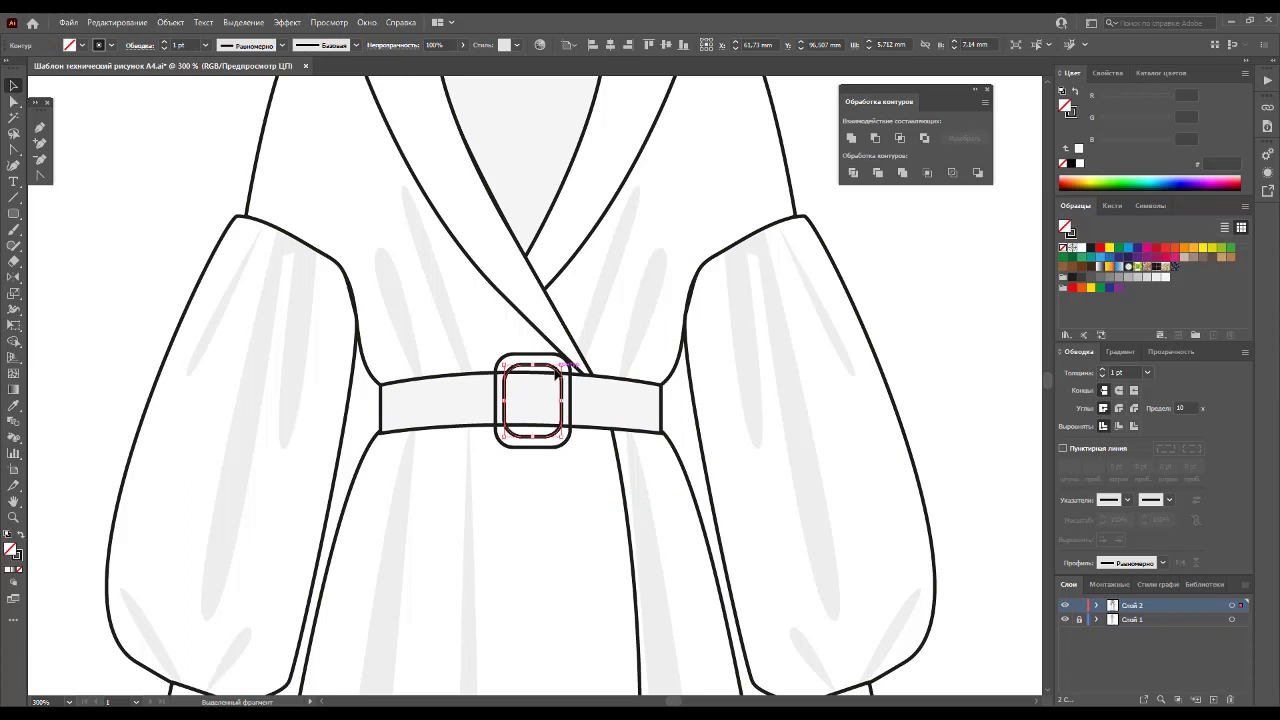
left_click(566, 360, "shift")
key("ctrl+8")
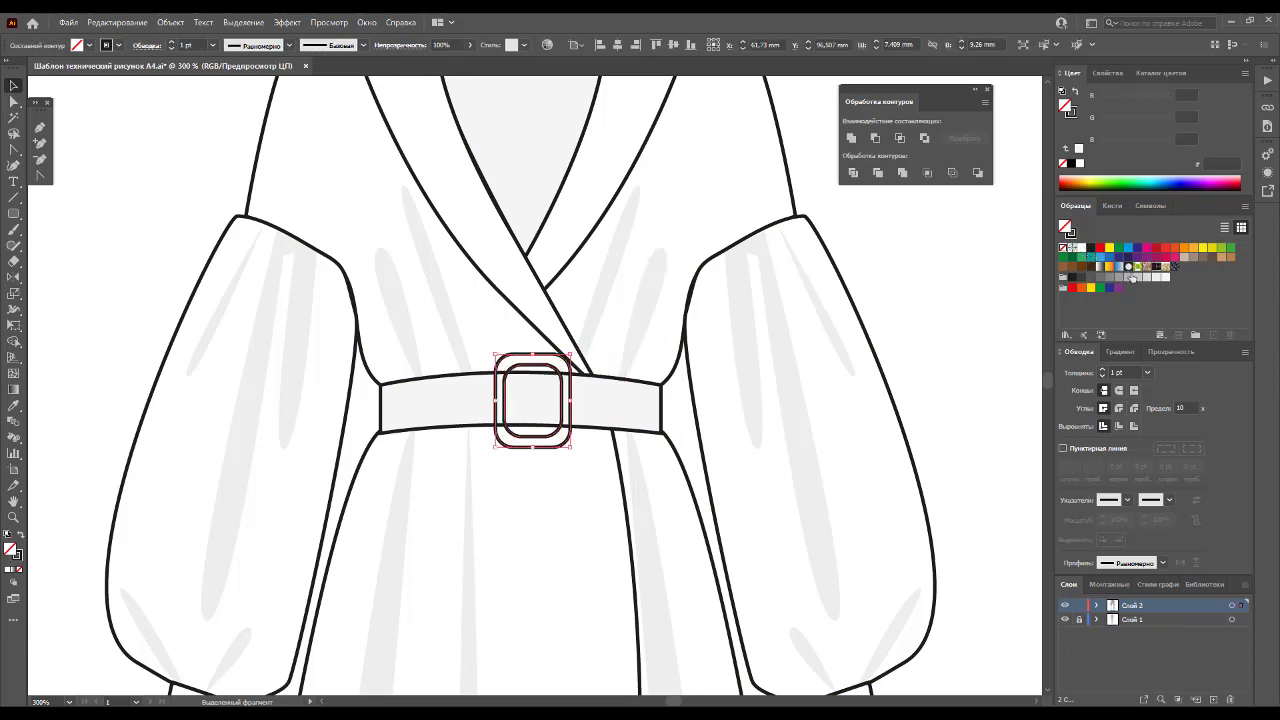
Step: Fill the buckle light grey ECECEC and zoom out to see the whole coat
left_click(1157, 278)
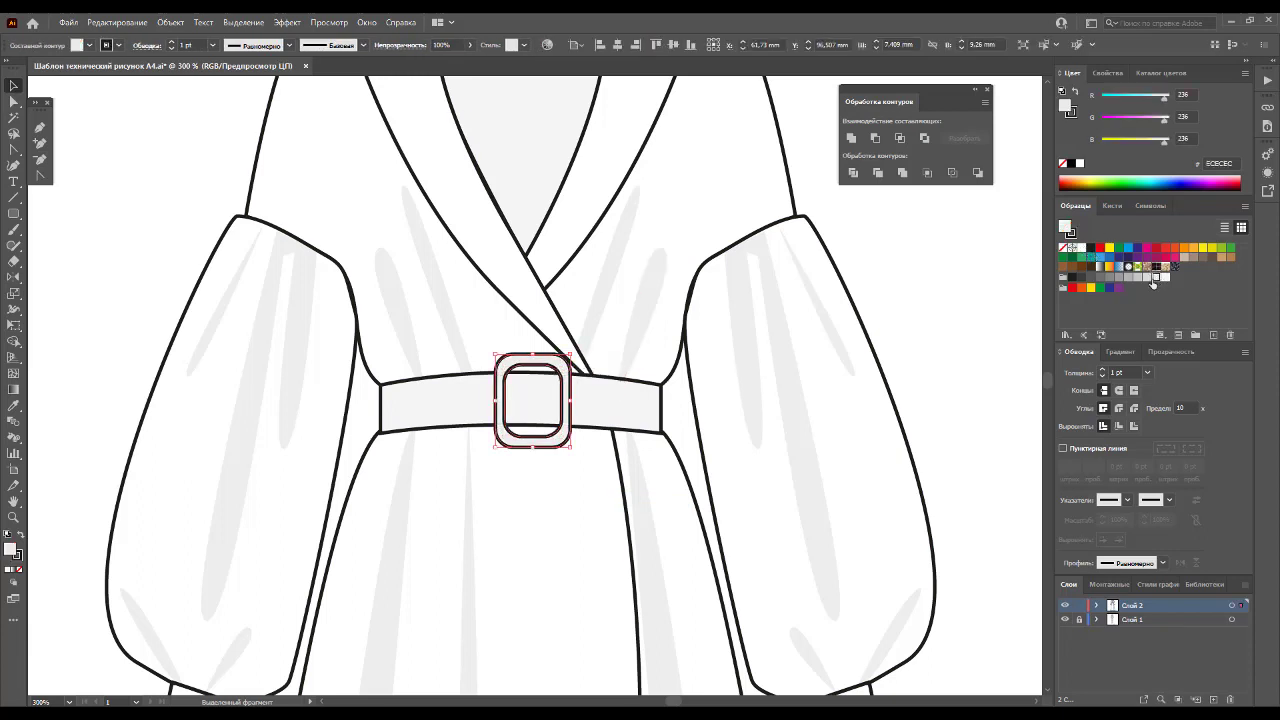
left_click(987, 339)
left_click(648, 415)
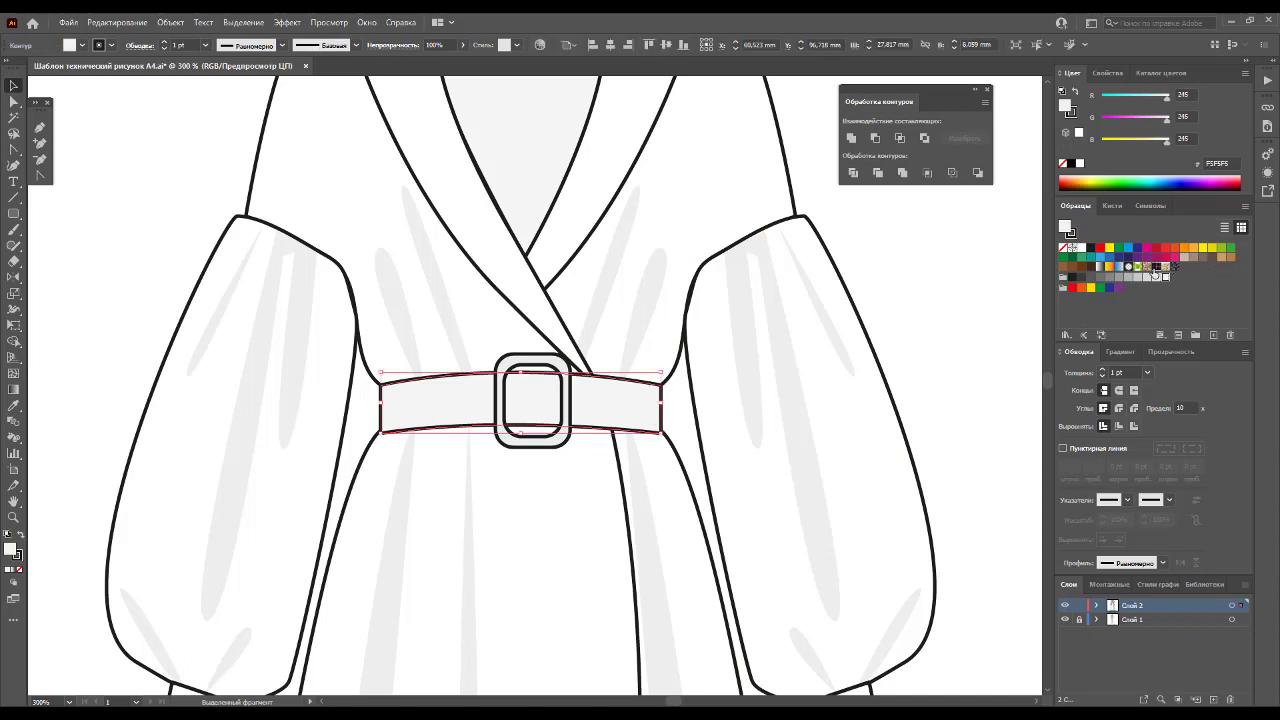
left_click(960, 320)
key("z")
left_click(608, 423, "alt")
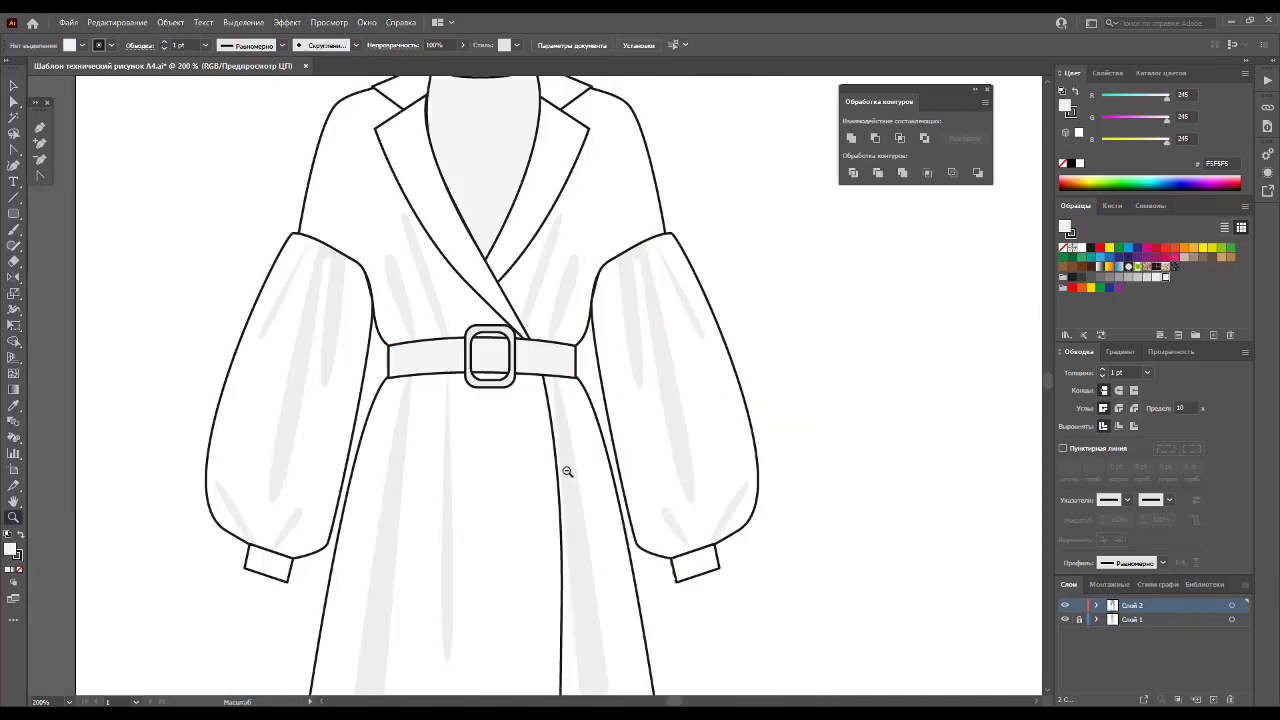
left_click(563, 465, "alt")
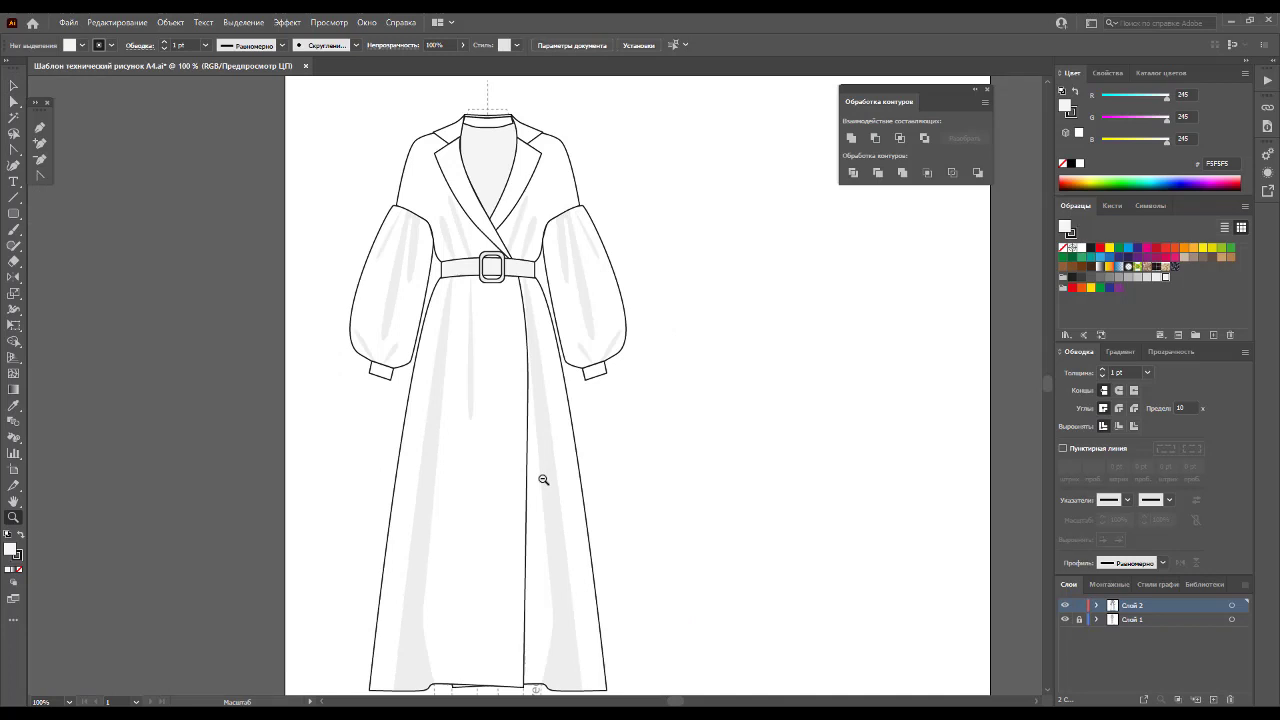
scroll(545, 479, "down", 1)
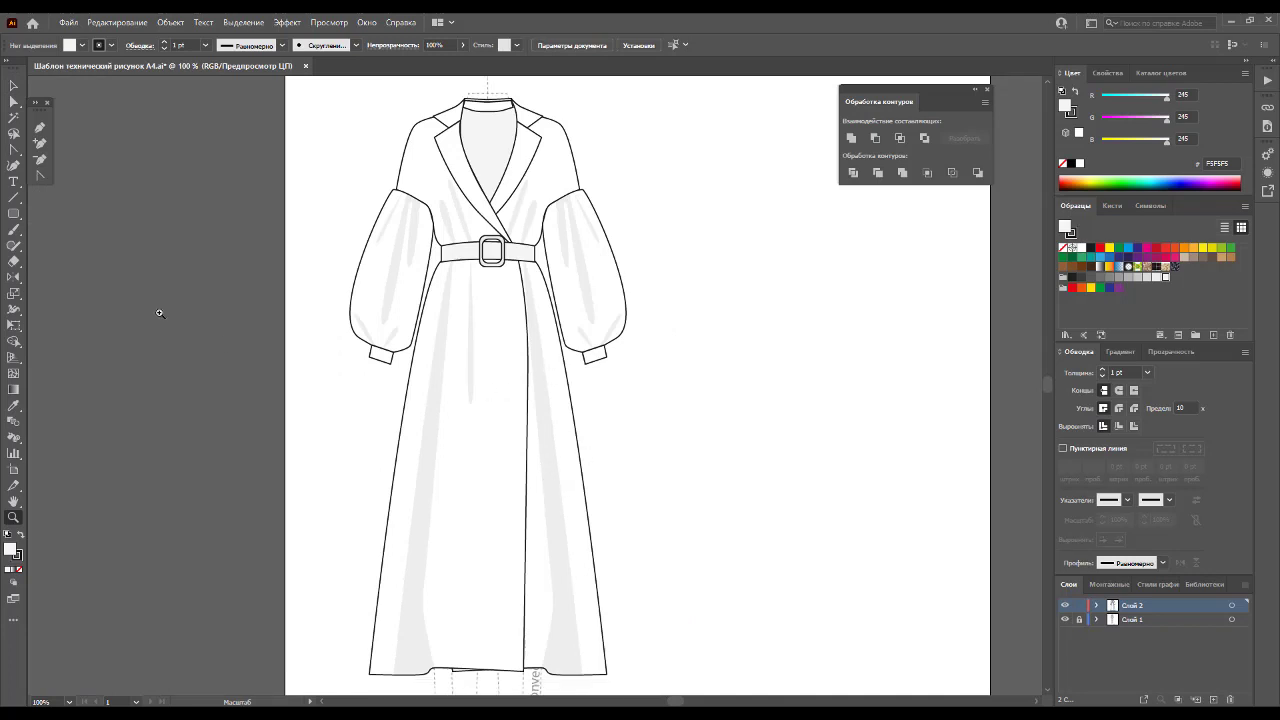
left_click_drag(14, 213, 65, 247)
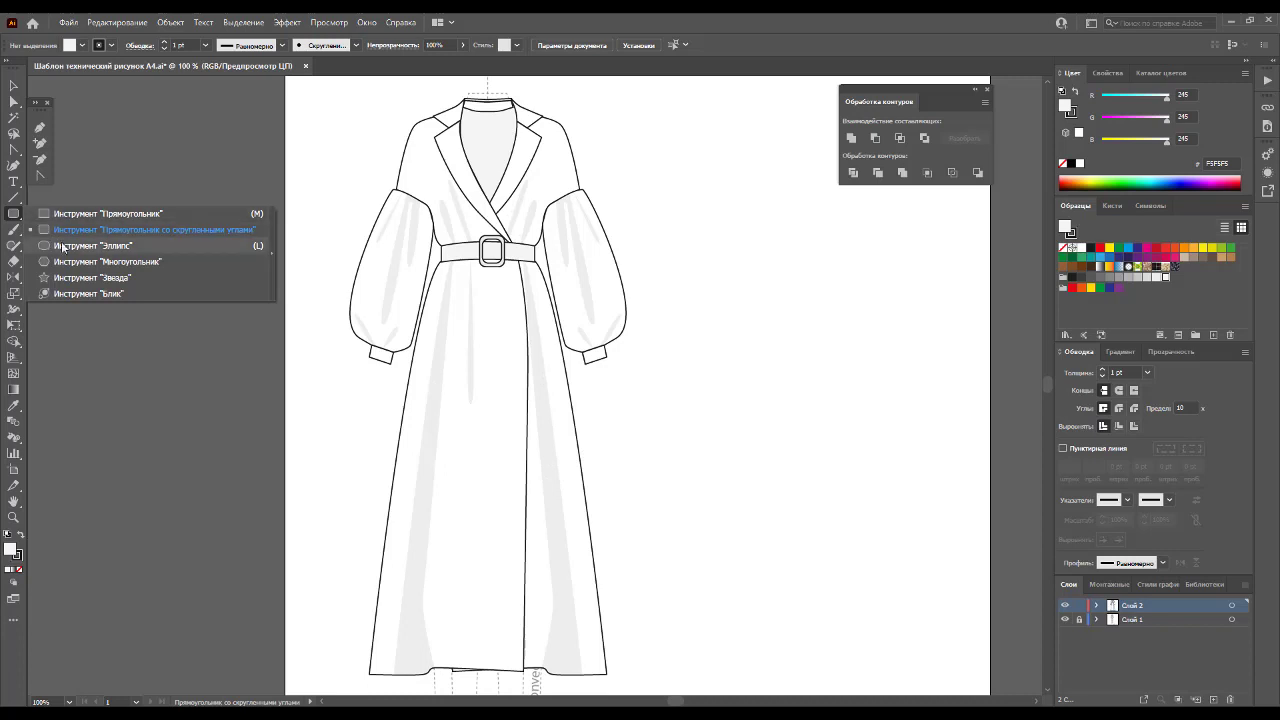
Step: Draw a circle beside the coat and group it with the short line into a button
mouse_move(695, 388)
left_mouse_down()
mouse_move(748, 392)
mouse_move(759, 417)
mouse_move(734, 396)
mouse_move(770, 440)
left_mouse_up()
left_click(12, 87)
left_click(777, 420)
left_click(768, 440)
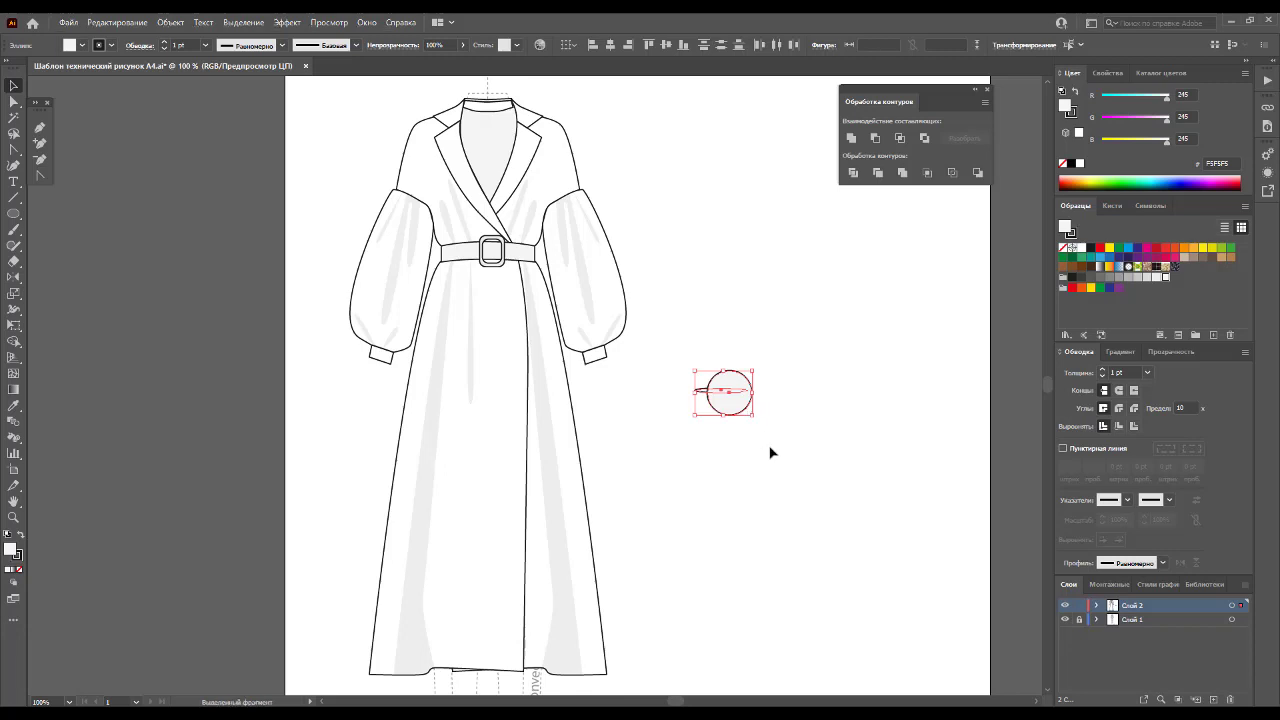
left_click(770, 453)
left_click(737, 408)
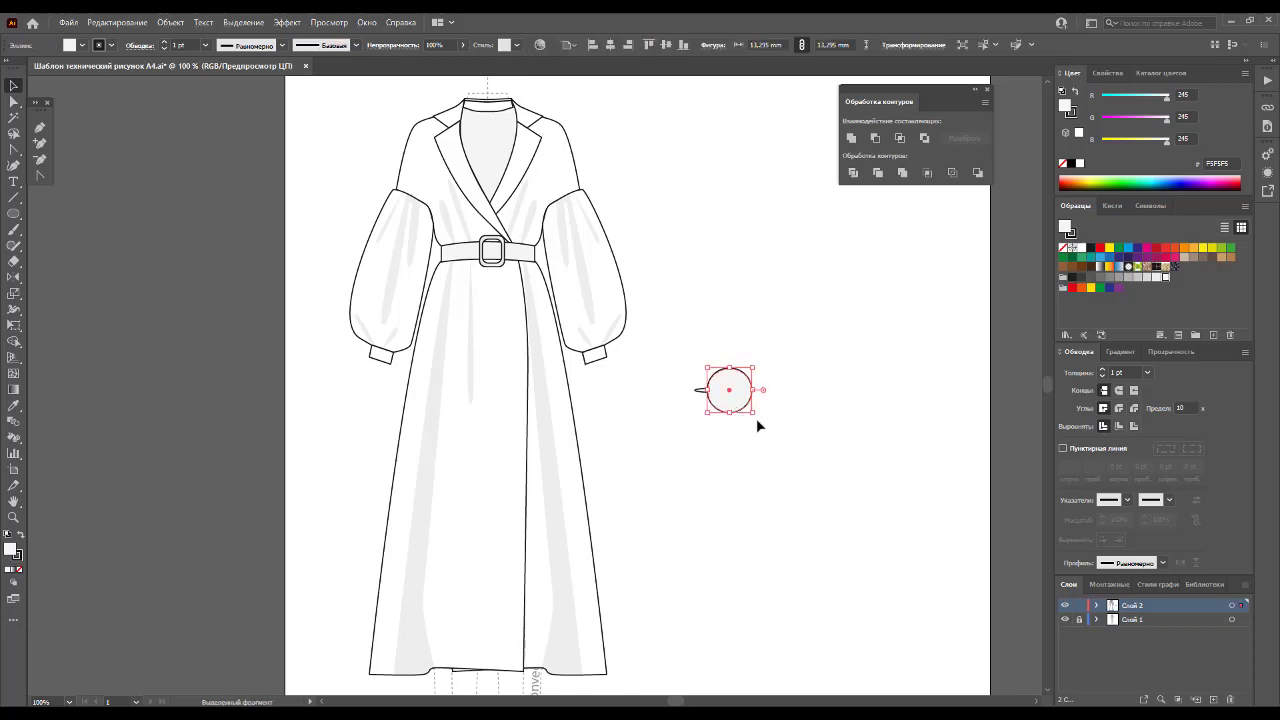
mouse_move(690, 365)
left_mouse_down()
mouse_move(733, 435)
mouse_move(714, 384)
mouse_move(486, 293)
left_mouse_up()
right_click(705, 372)
left_click(770, 455)
Step: Give the small button a 0.75 pt outline
left_click(706, 387)
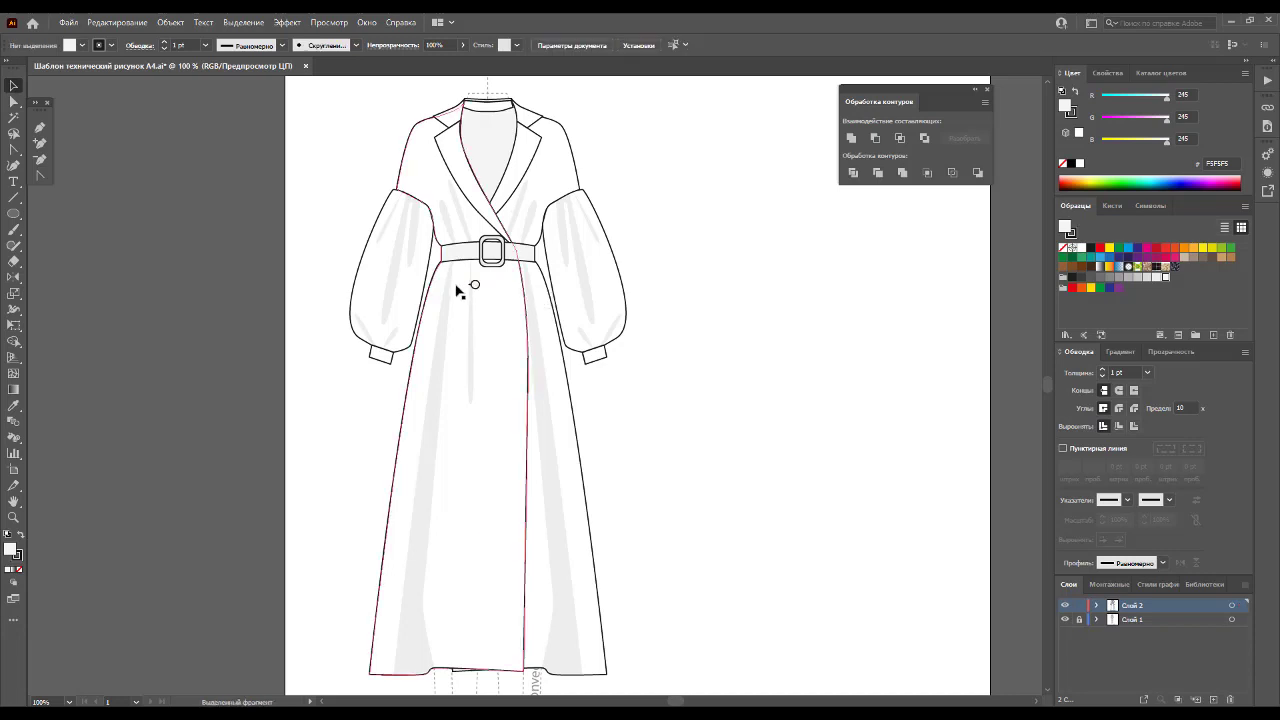
left_click(477, 286)
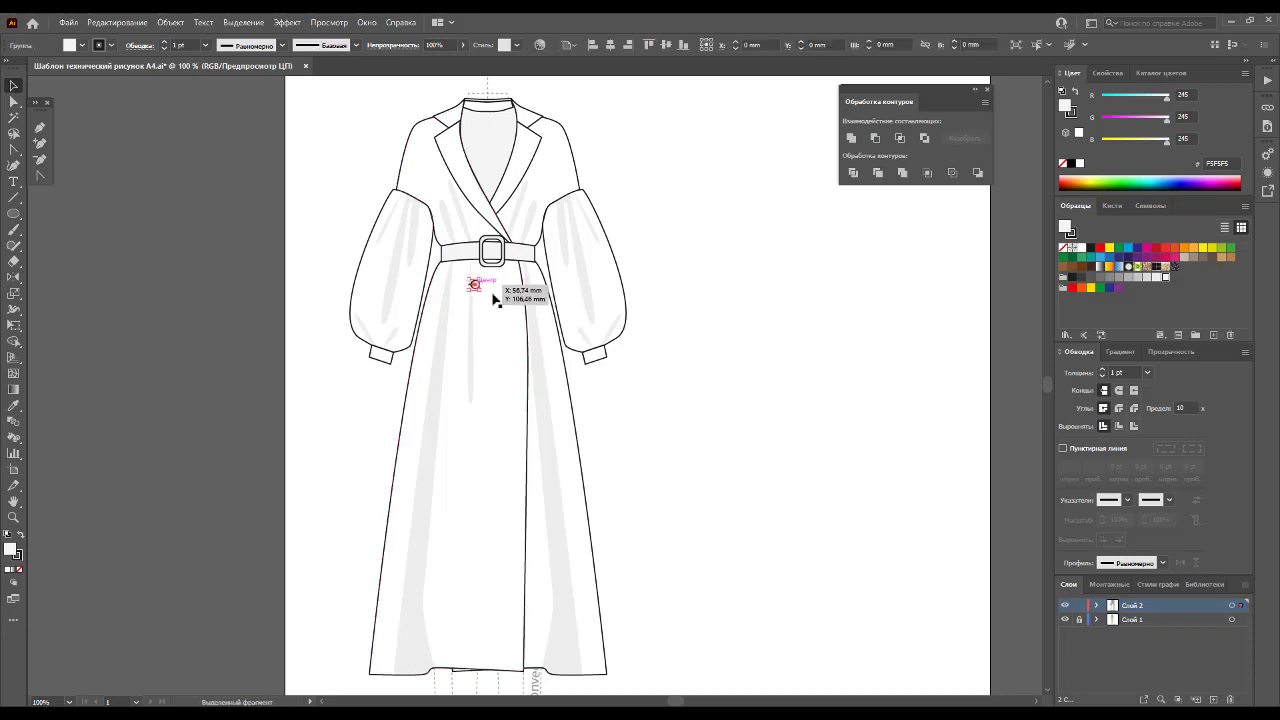
left_click(1147, 376)
left_click(1155, 424)
left_click(920, 371)
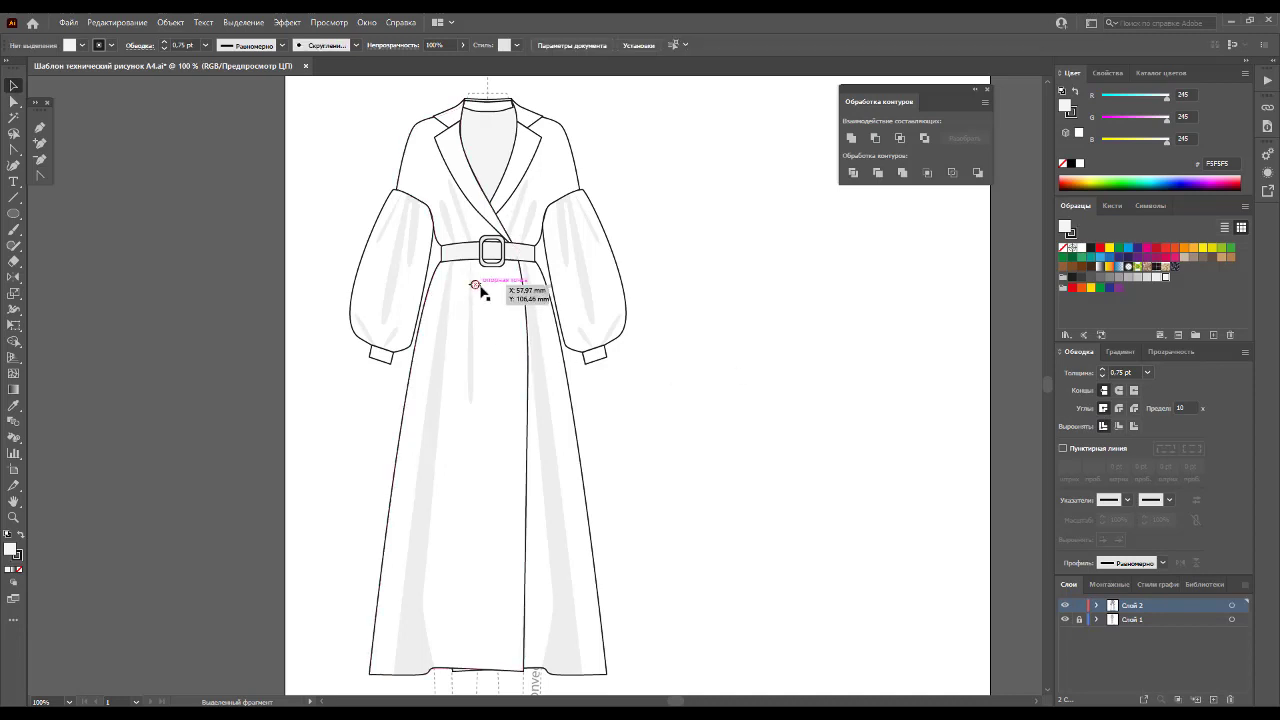
Step: Copy the button into a pair, then repeat down the front for three pairs
mouse_move(480, 286)
left_mouse_down()
mouse_move(516, 287)
mouse_move(474, 352)
left_mouse_up()
left_click(476, 287, "shift")
key("ctrl+d")
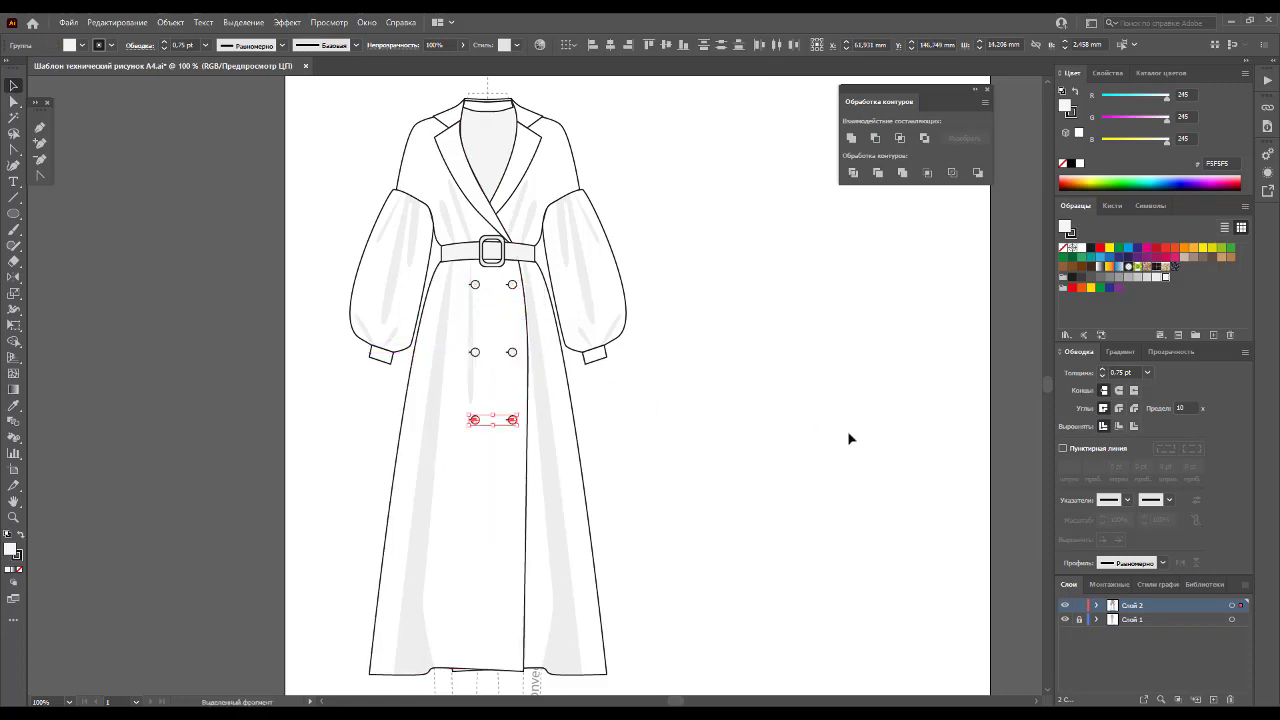
left_click(849, 438)
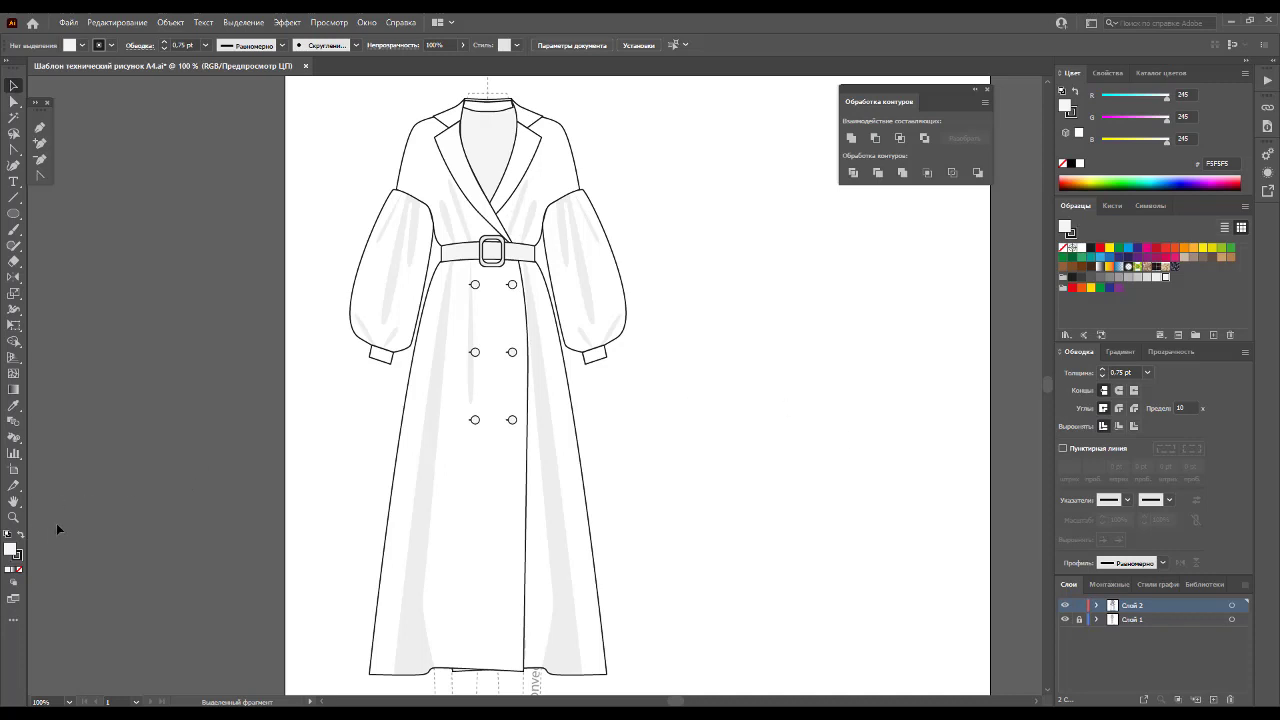
Step: At 200% zoom, trace a closed shading shape along the left lapel from collar to belt
left_click(491, 287)
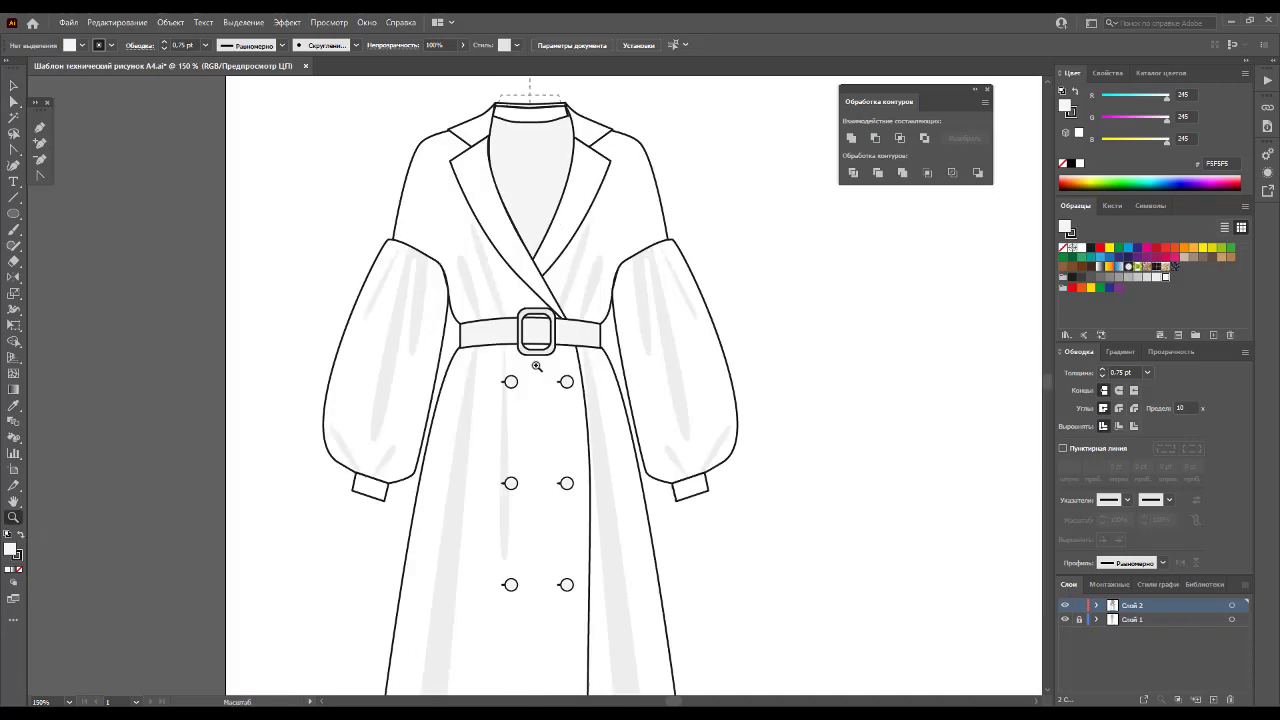
left_click(537, 367)
scroll(600, 416, "up", 1)
scroll(600, 416, "up", 1)
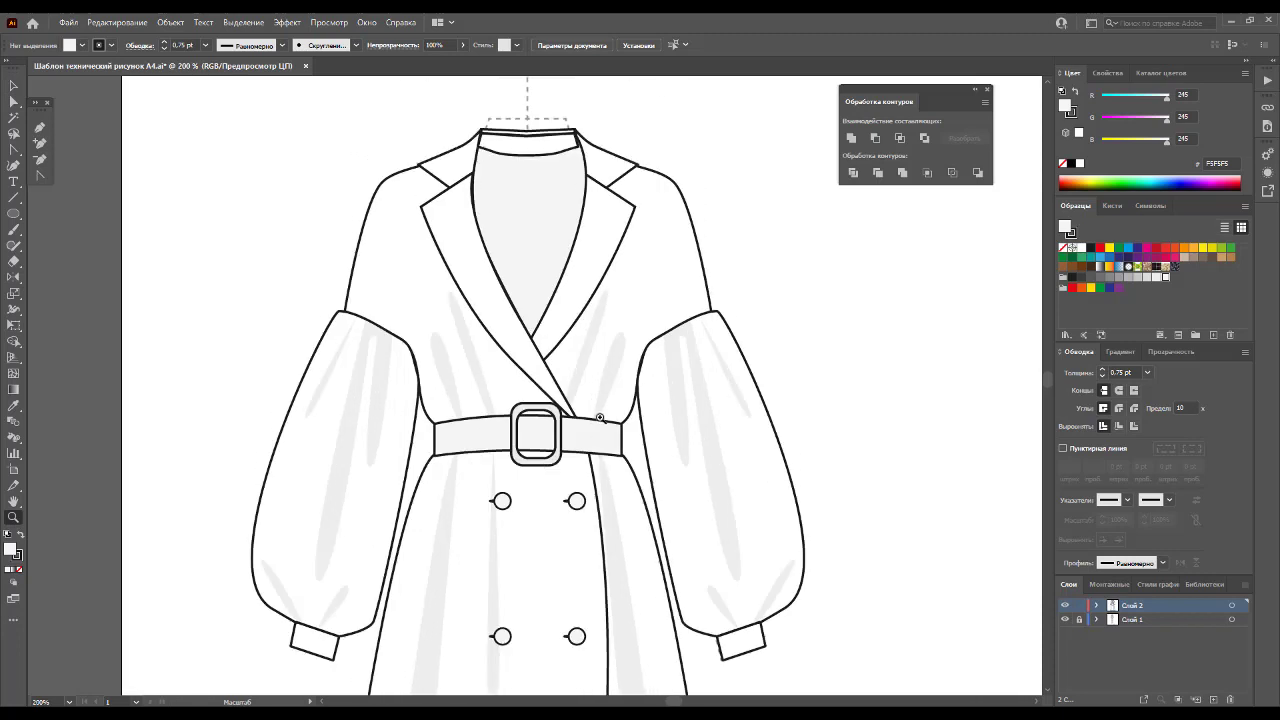
left_click(39, 128)
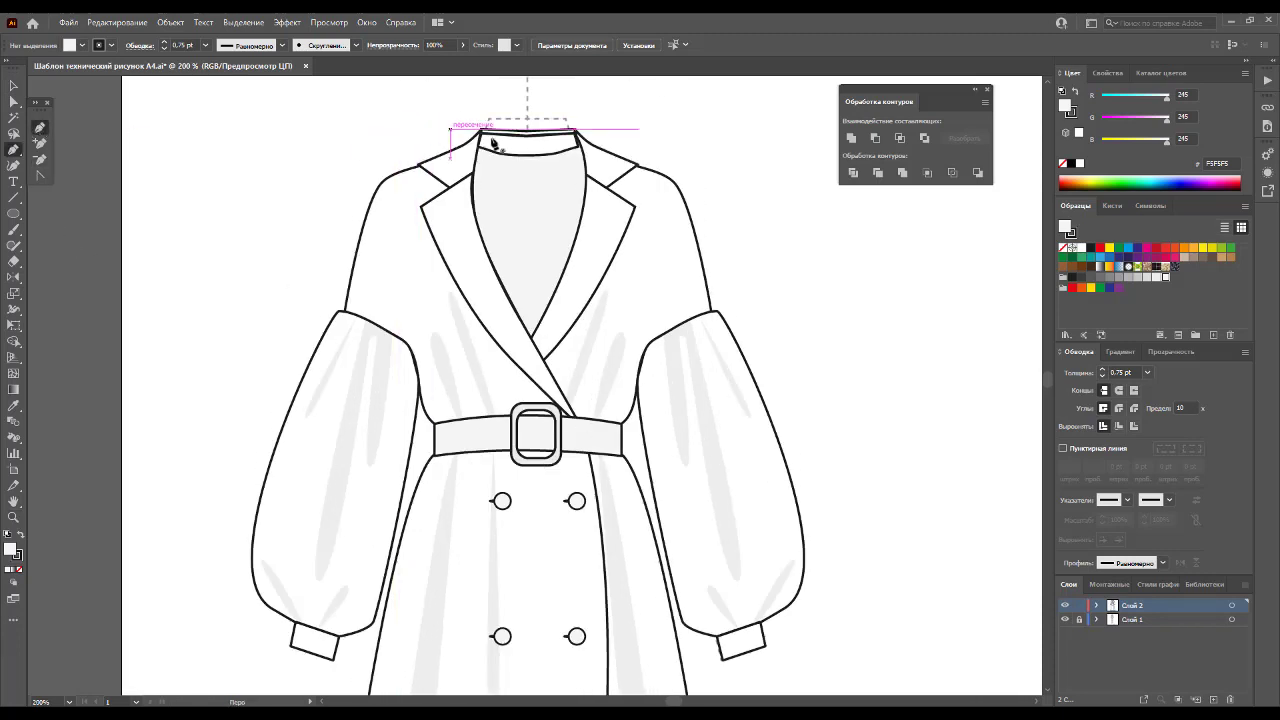
left_click(515, 131)
left_click(489, 182)
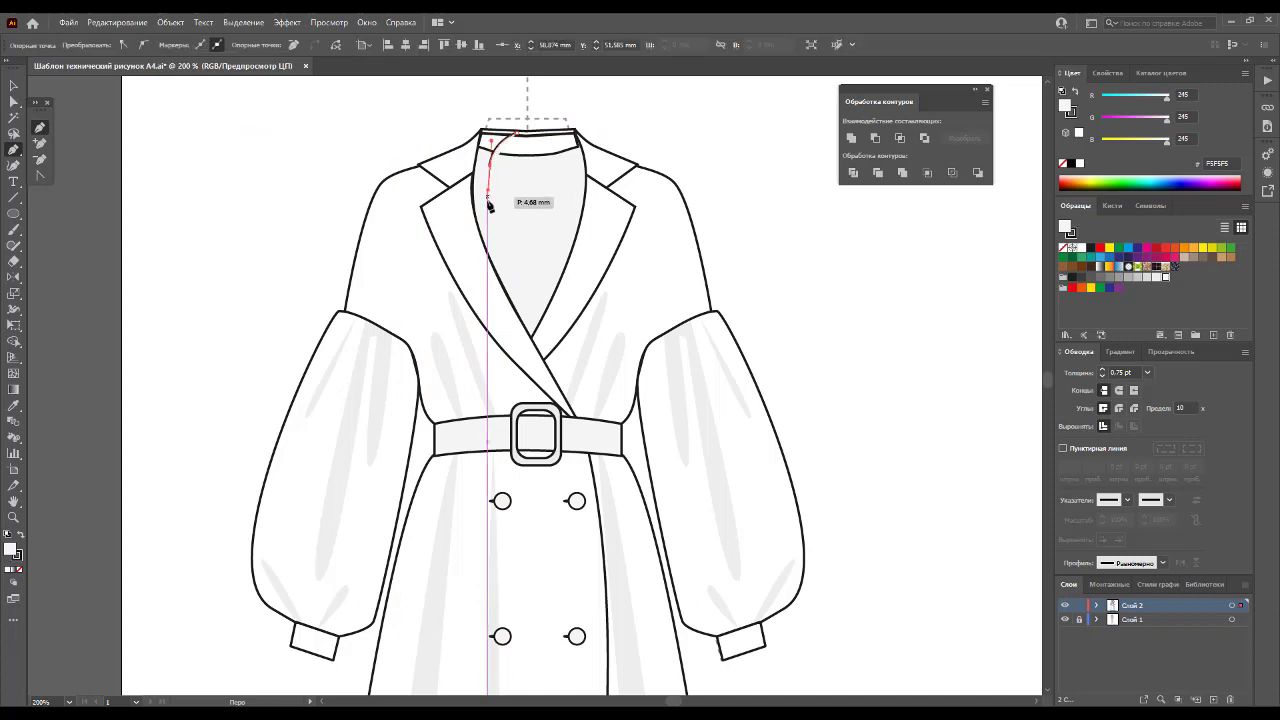
left_click_drag(502, 243, 530, 308)
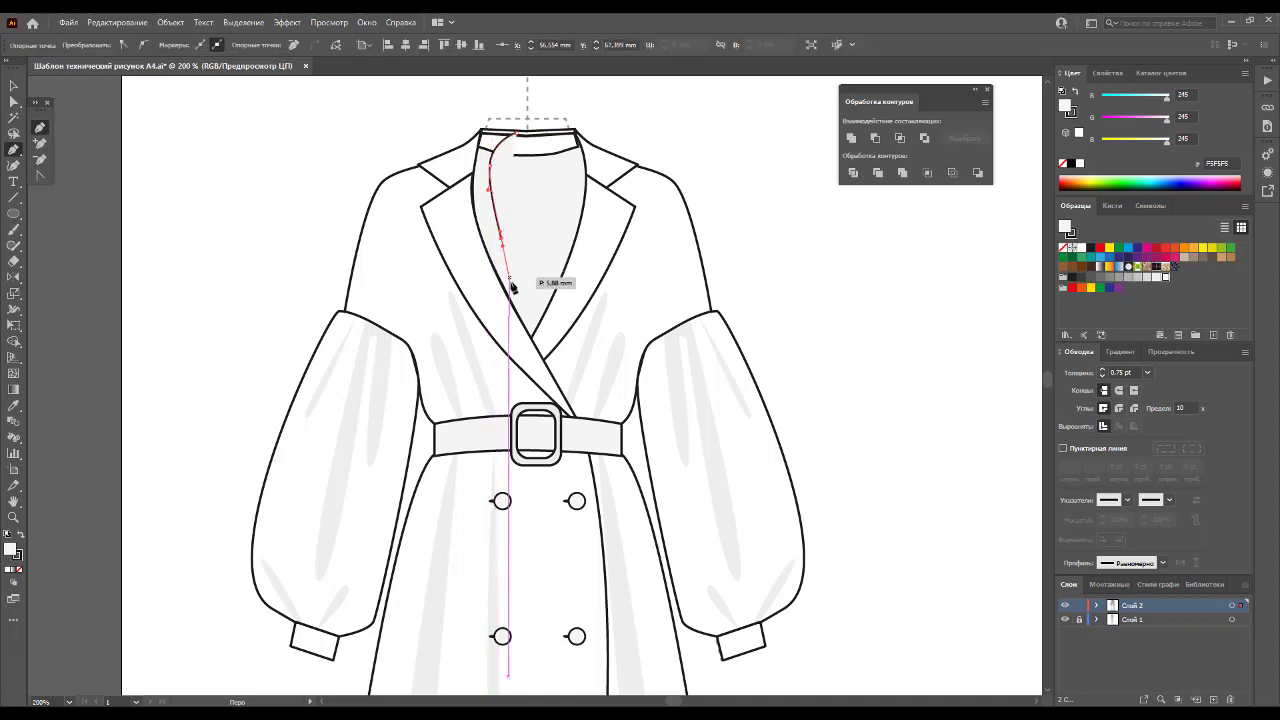
left_click(575, 414)
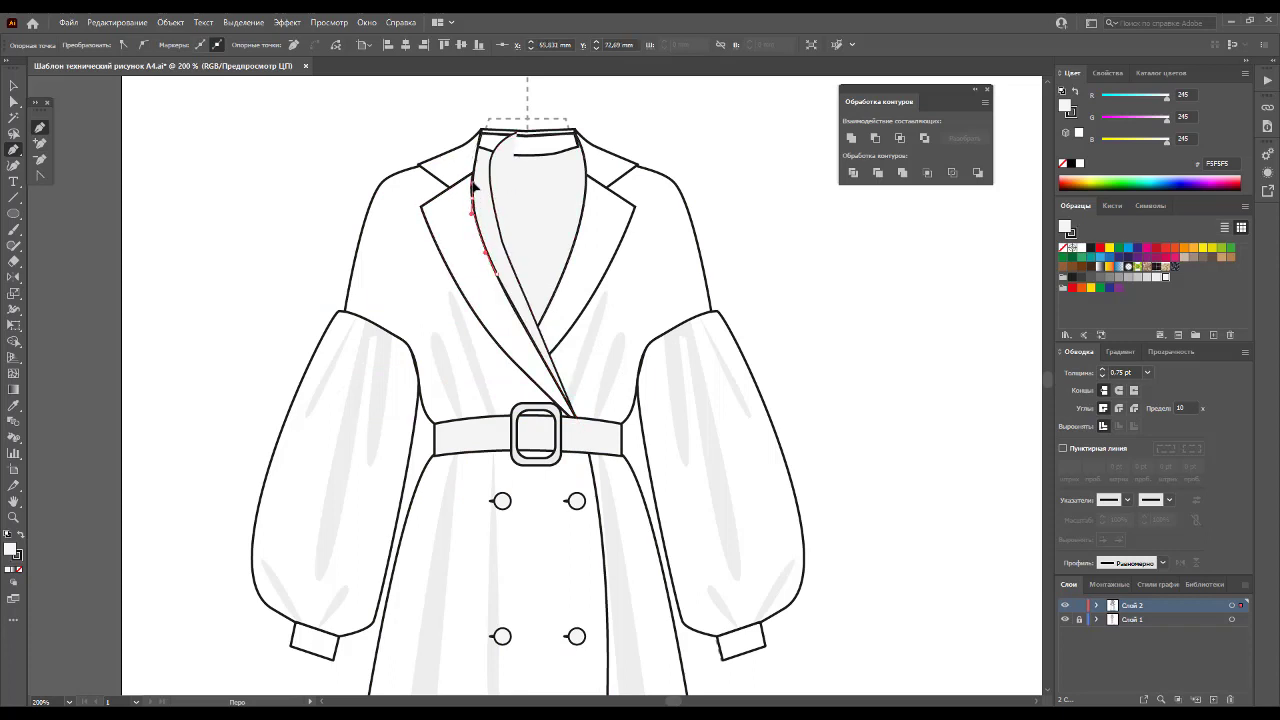
left_click(479, 131)
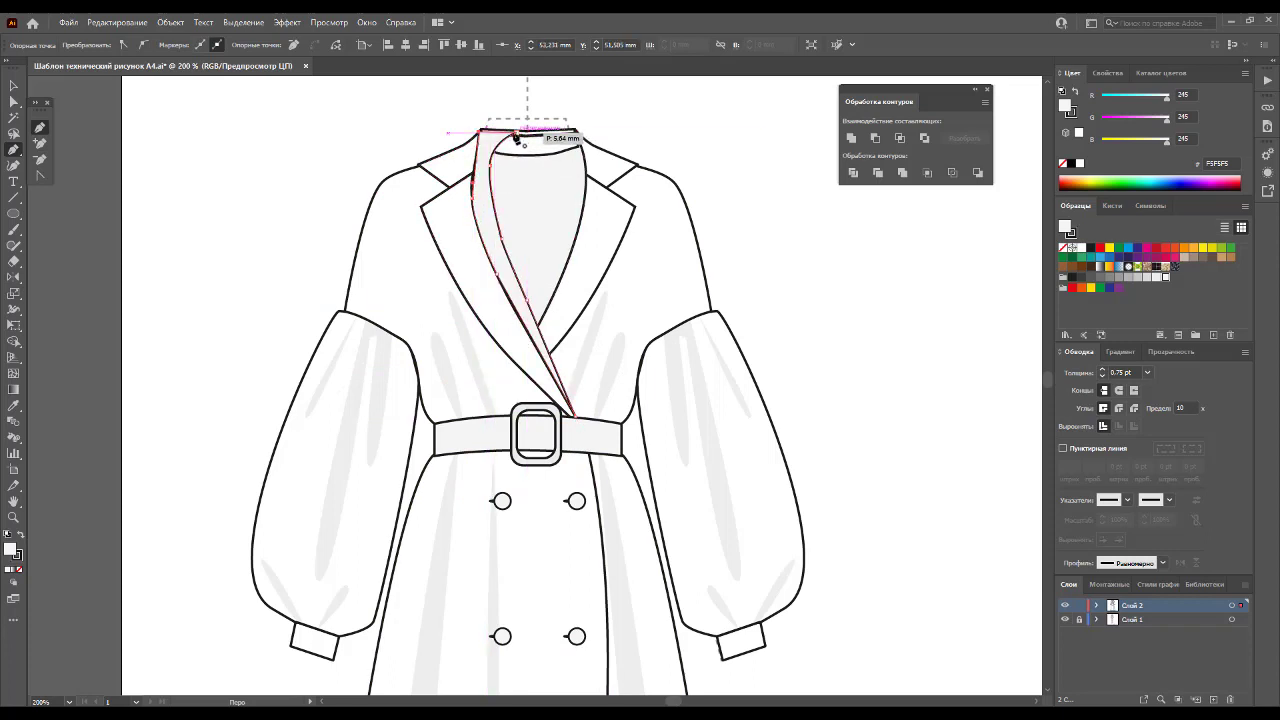
left_click(519, 137)
Step: Give the lapel shape the sleeve shading's fill using the Eyedropper
left_click(14, 405)
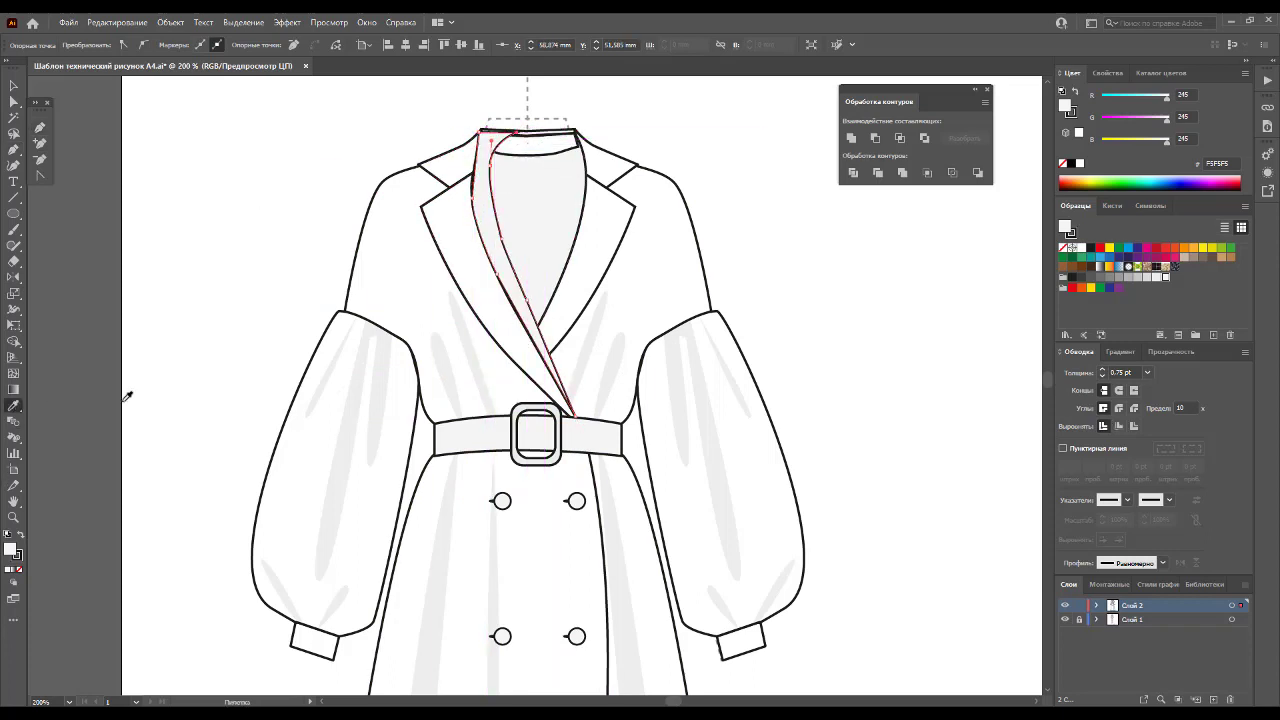
left_click(355, 397)
left_click(14, 86)
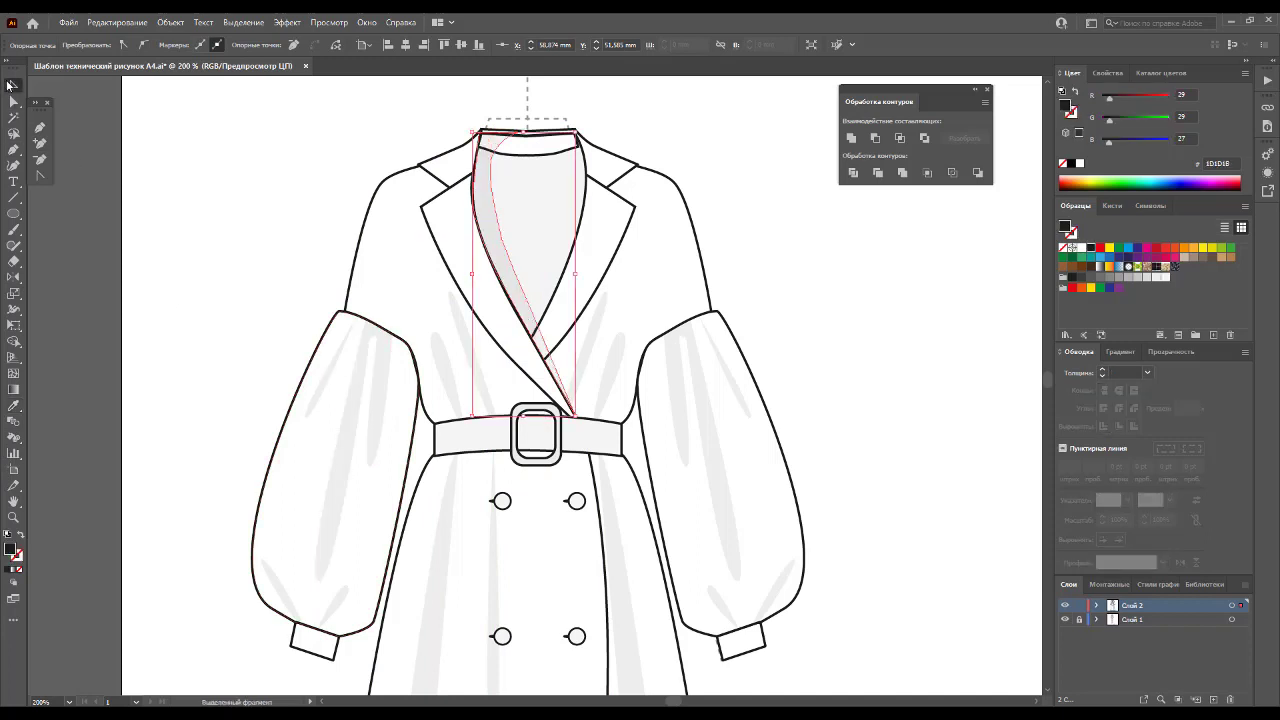
left_click(182, 146)
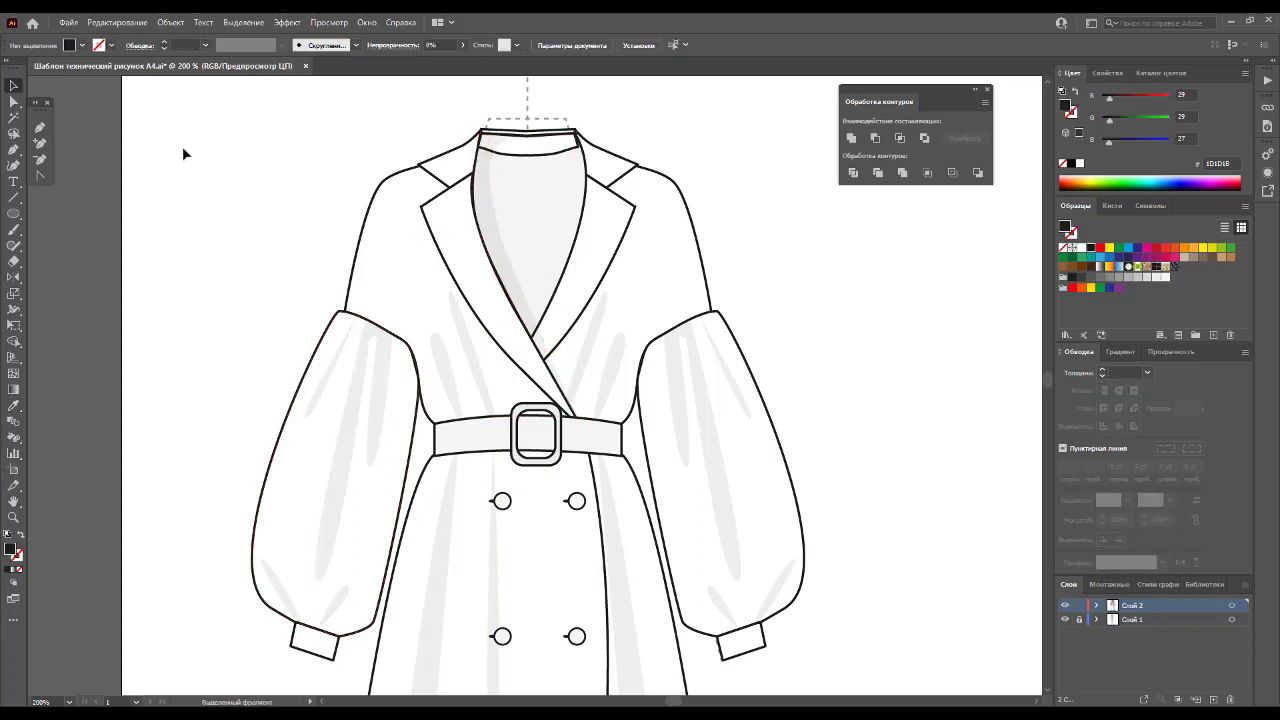
Step: Trace a closed shading shape along the left lapel's inner edge, shoulder to belt
left_click(40, 128)
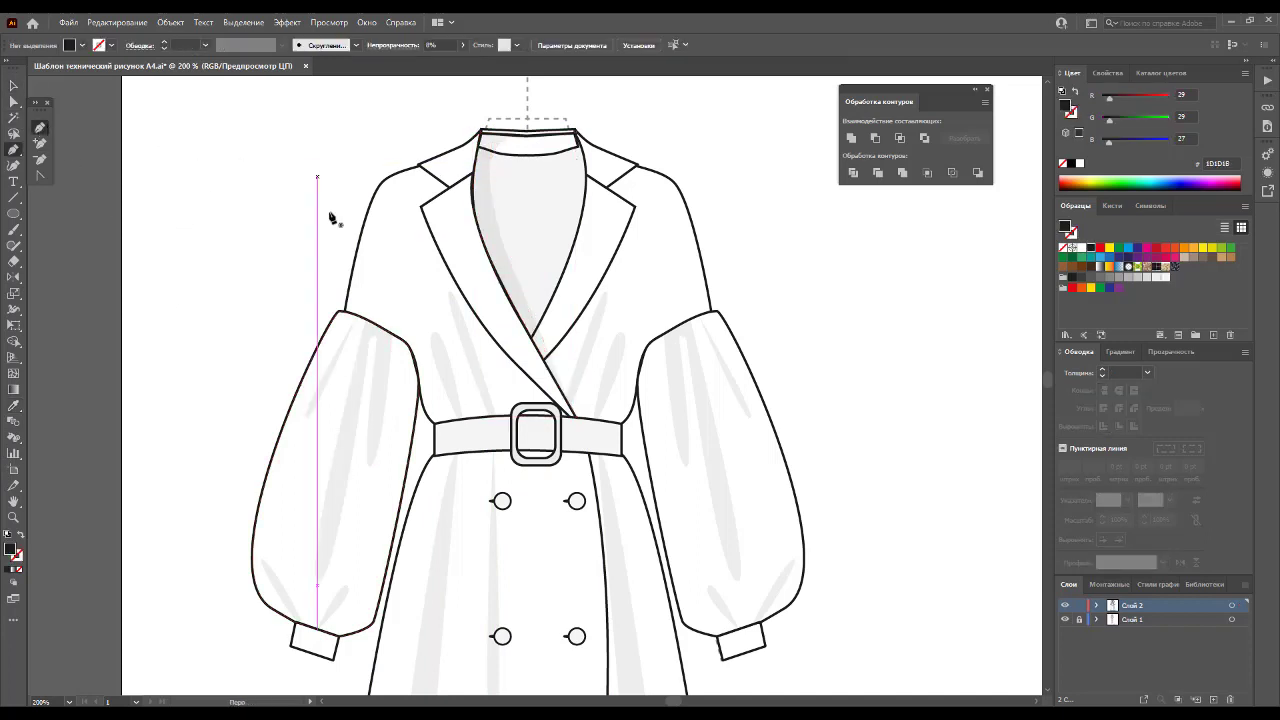
left_click(418, 164)
left_click(440, 186)
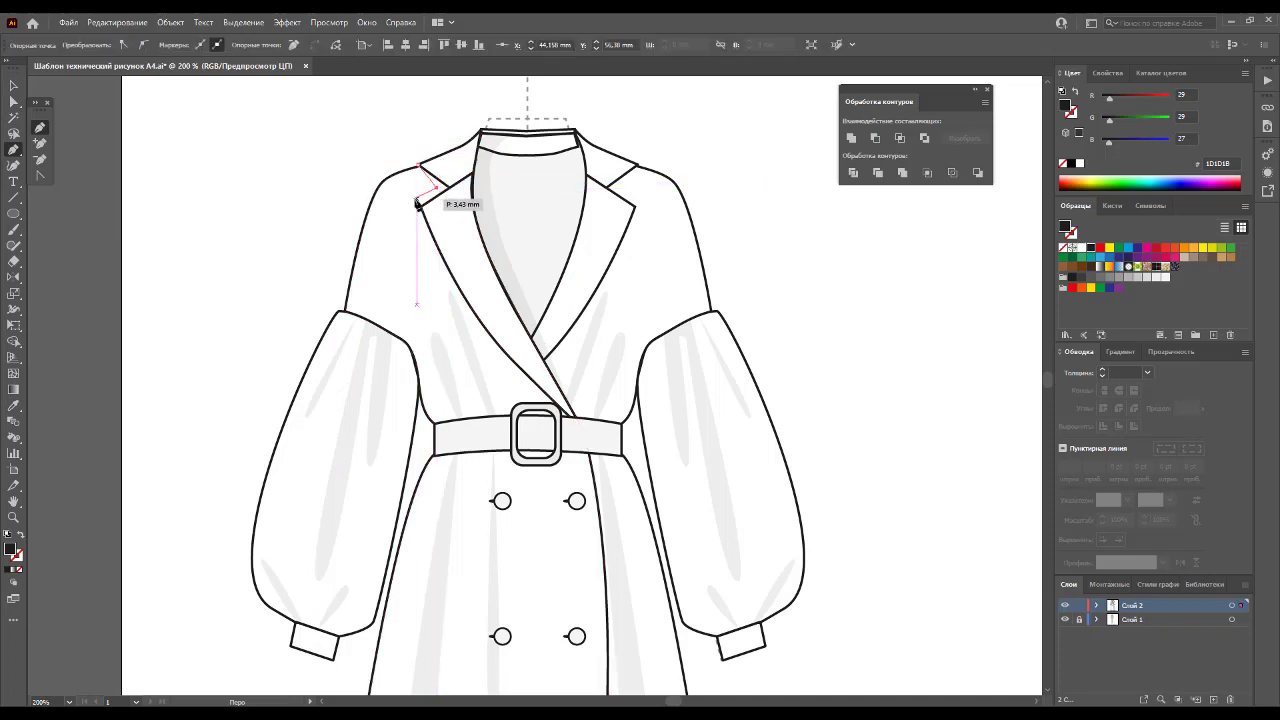
left_click(418, 204)
left_click(417, 221)
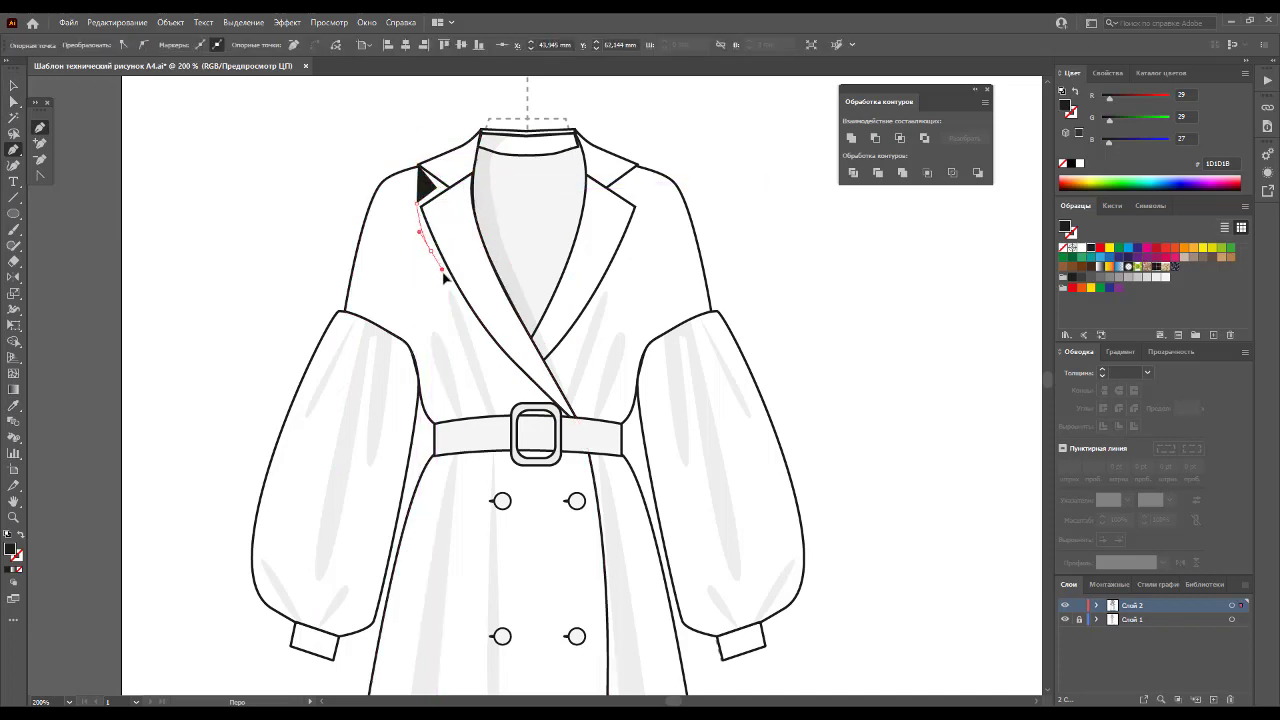
left_click(442, 267)
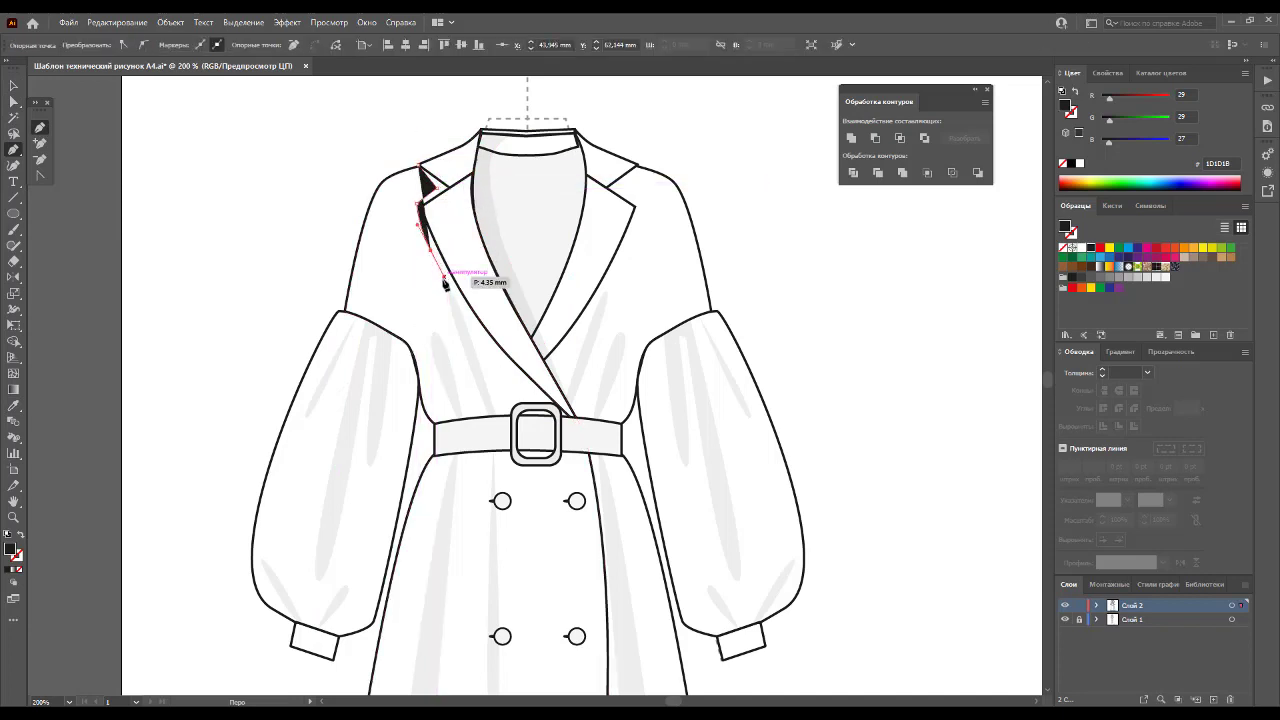
left_click(511, 368)
left_click(568, 417)
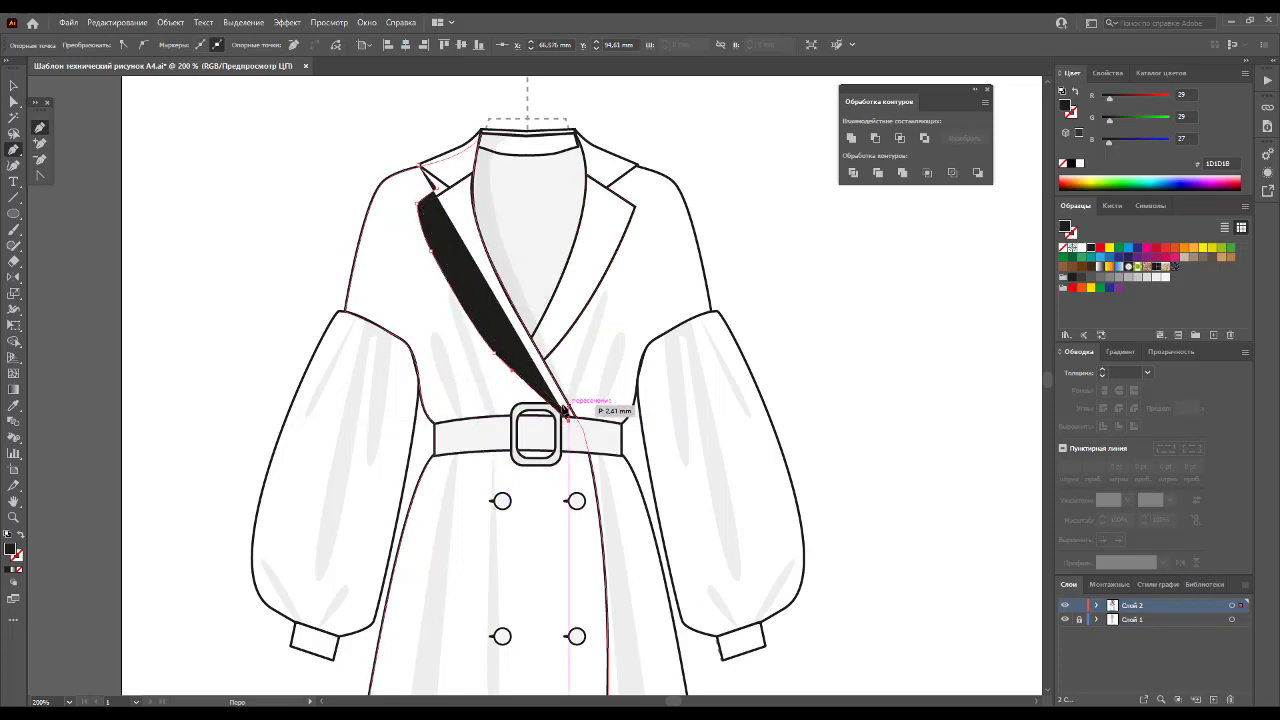
left_click(490, 300)
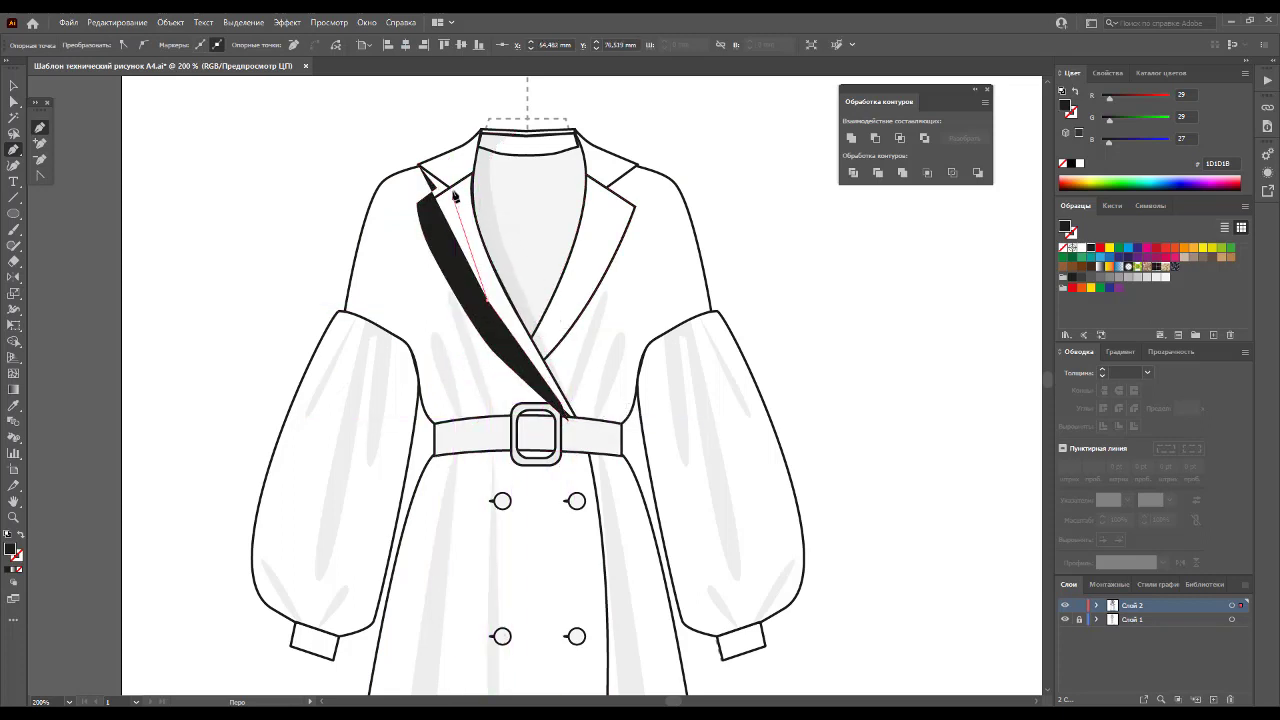
left_click(455, 184)
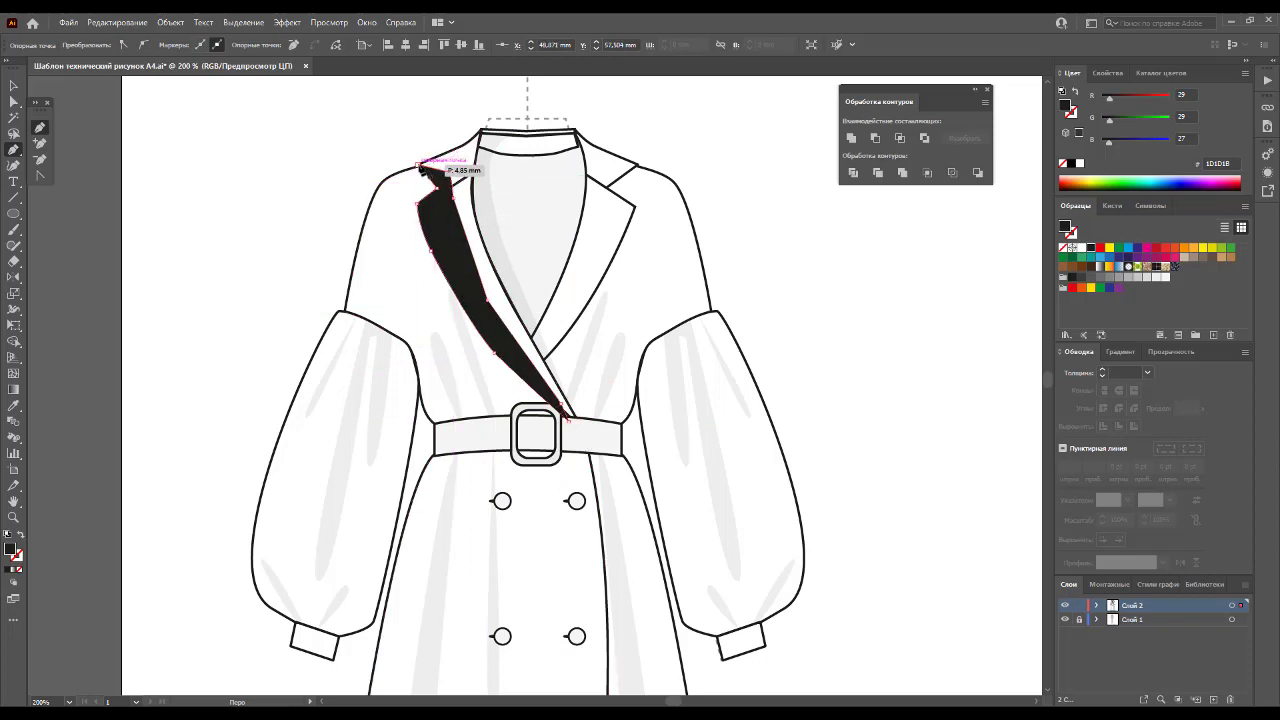
left_click(420, 164)
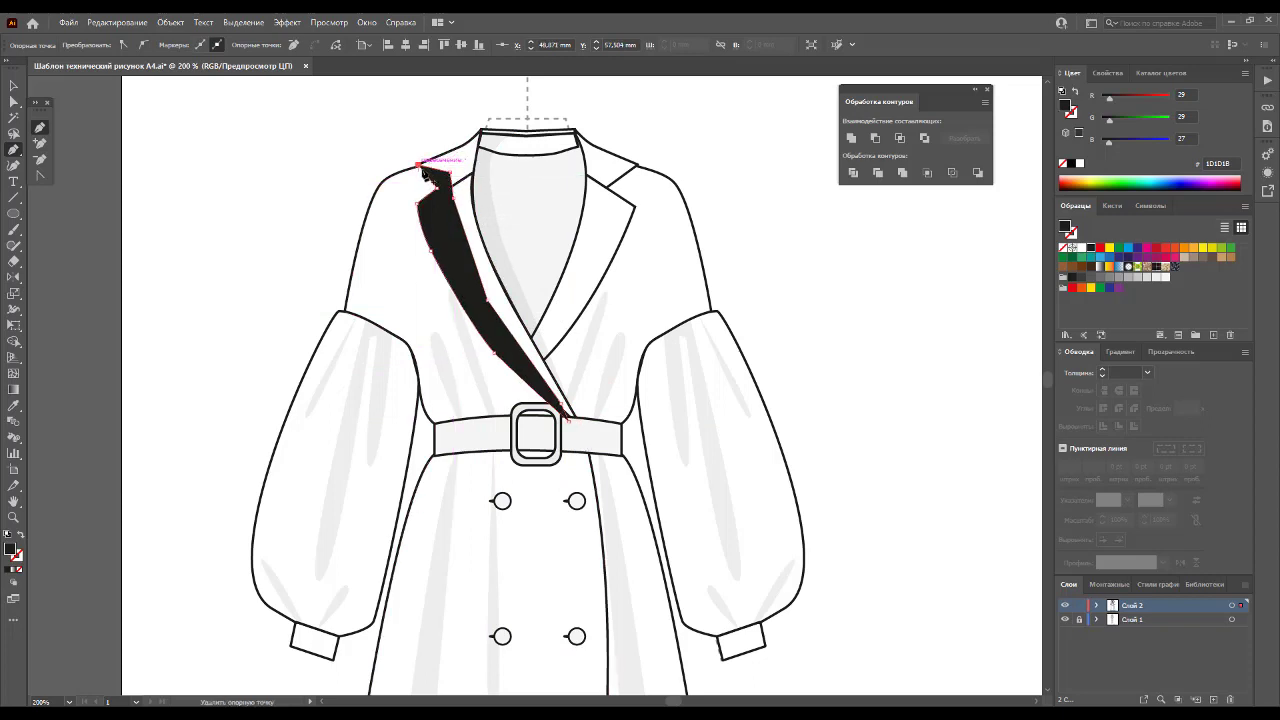
Step: Sample the sleeve's grey shading onto the lapel shape and reselect it
left_click(13, 408)
left_click(356, 417)
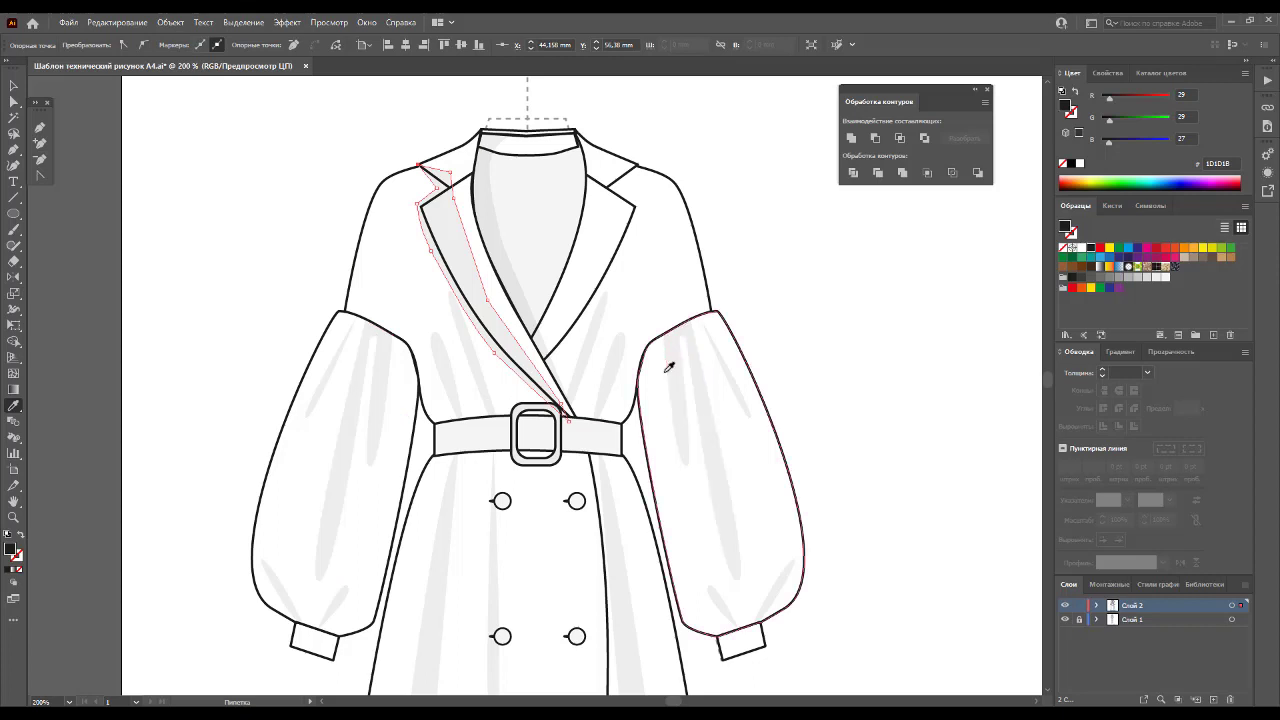
key("ctrl")
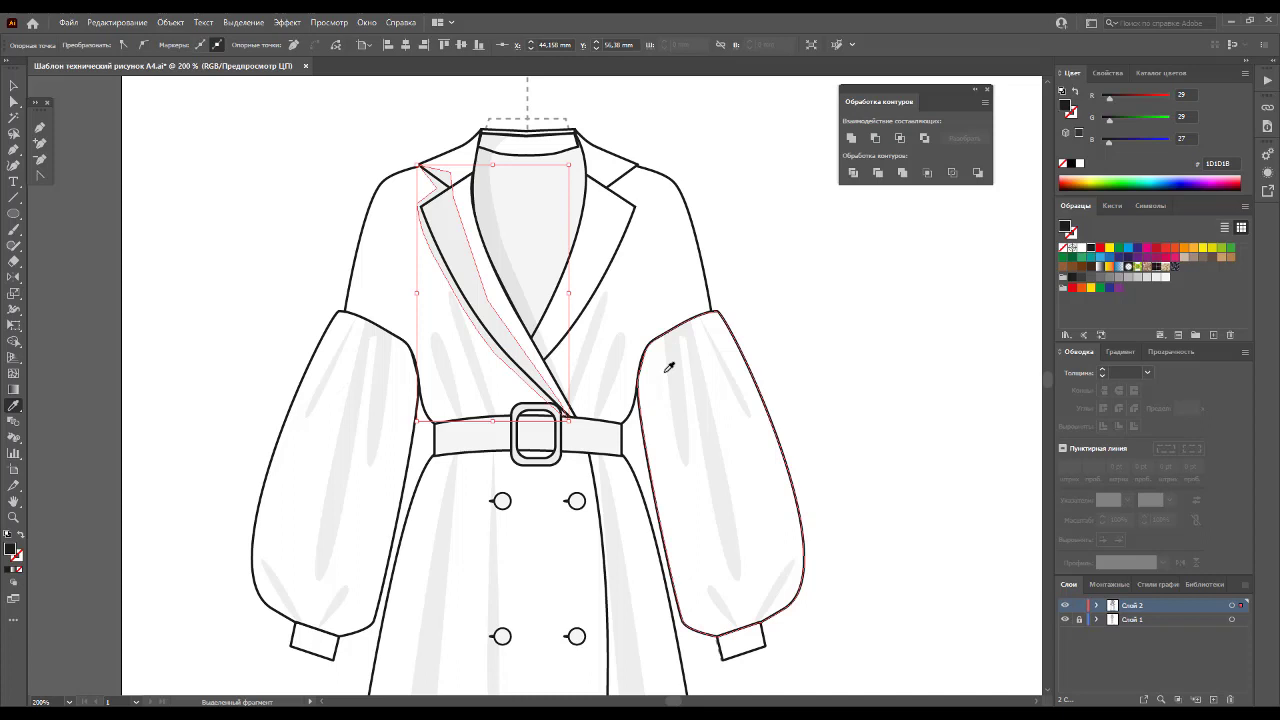
left_click(669, 368)
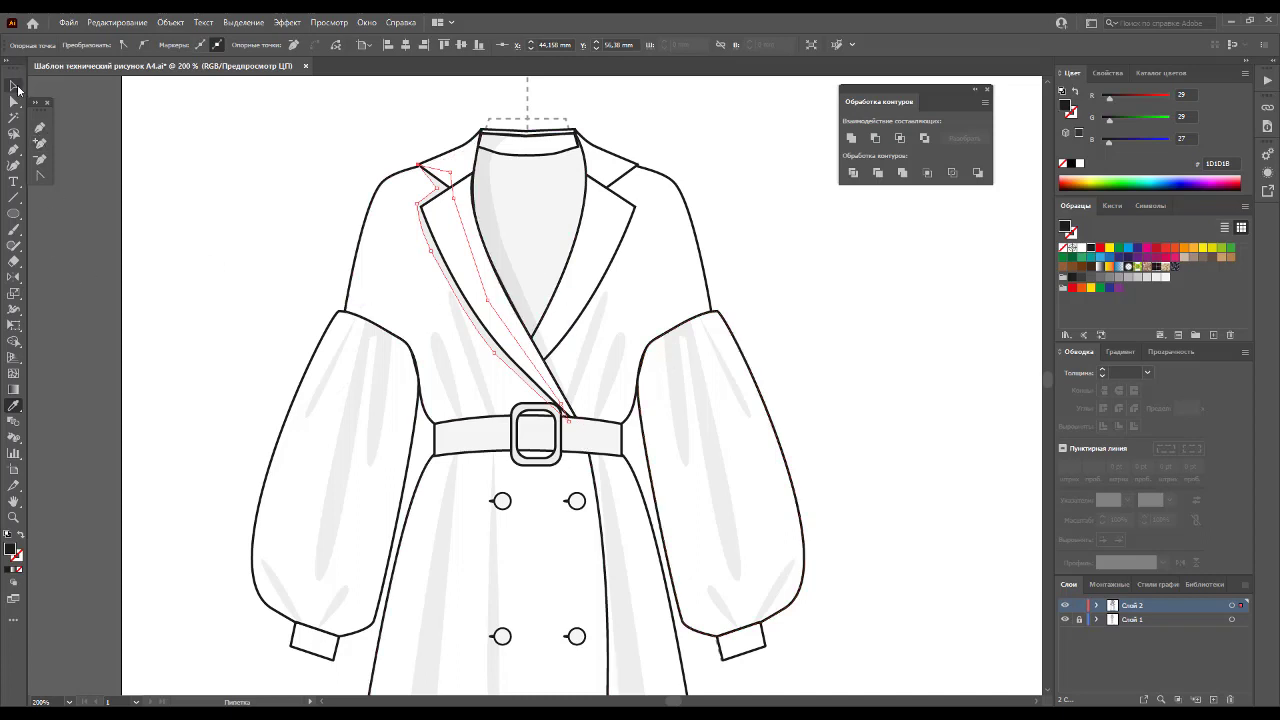
left_click(14, 85)
left_click(343, 148)
Step: Reflect the left lapel shading across the centre line onto the right lapel
left_click(427, 247)
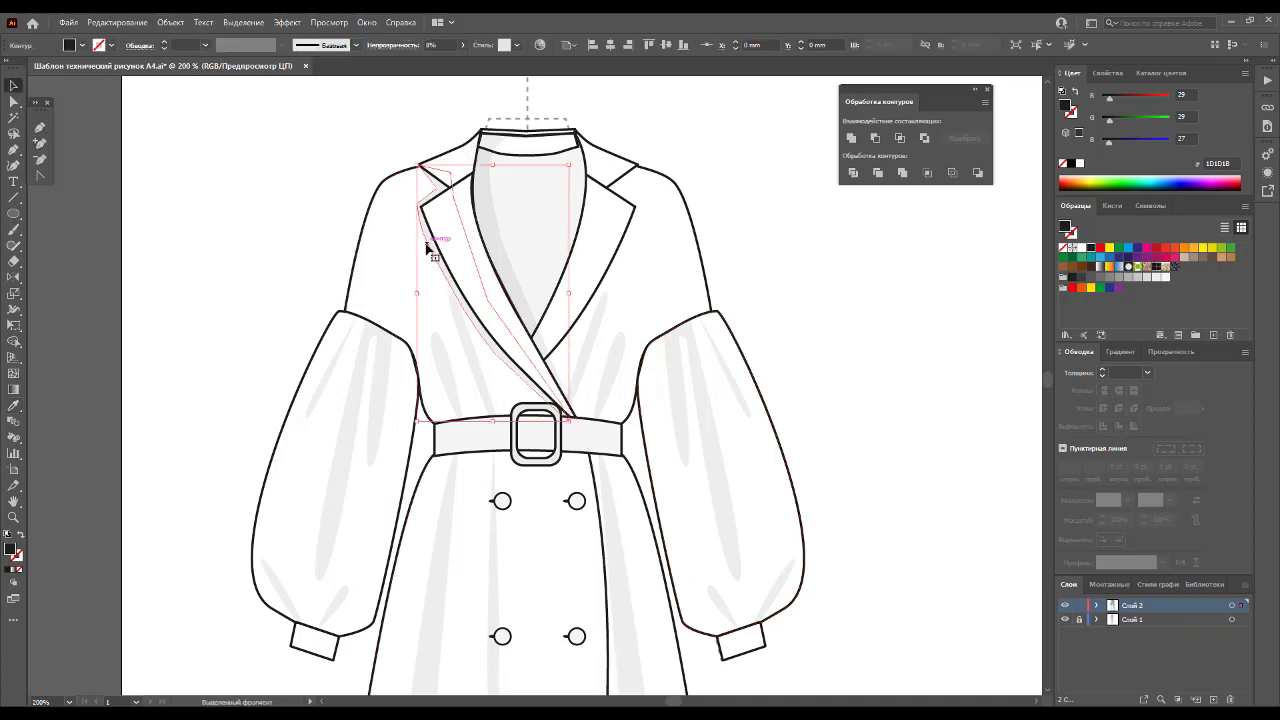
left_click(14, 277)
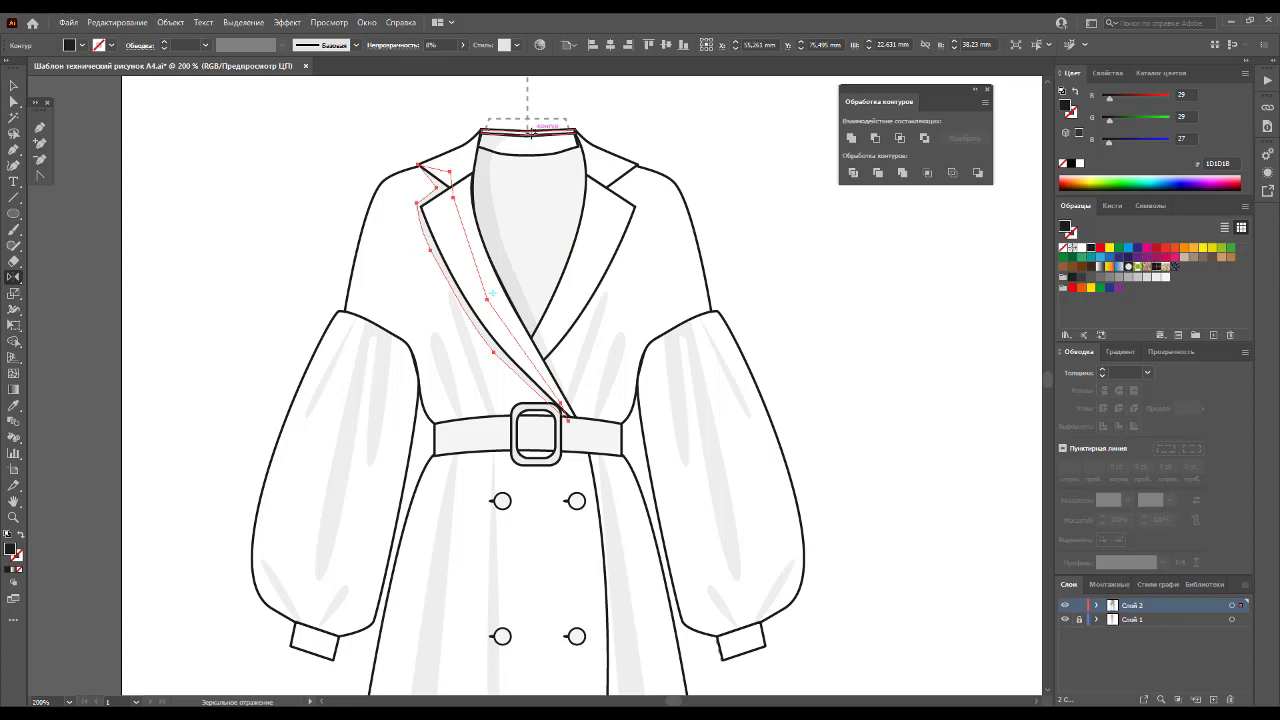
left_click_drag(439, 222, 646, 207)
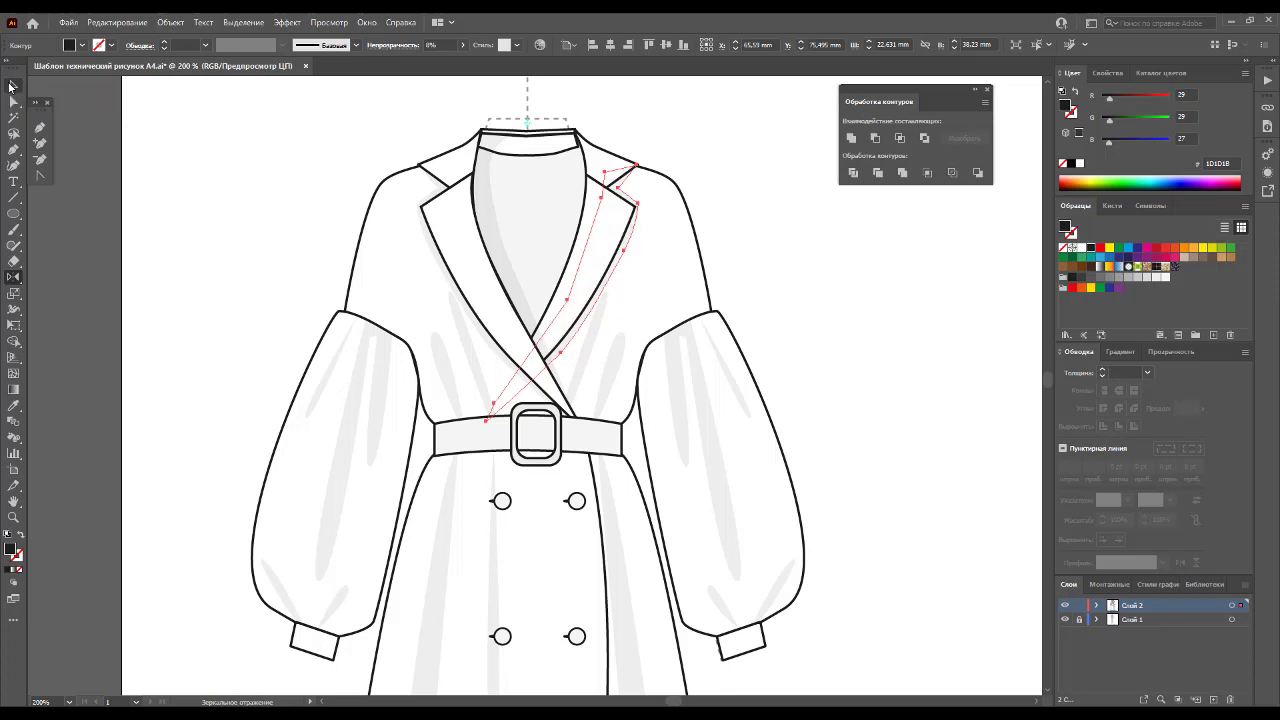
left_click(1096, 606)
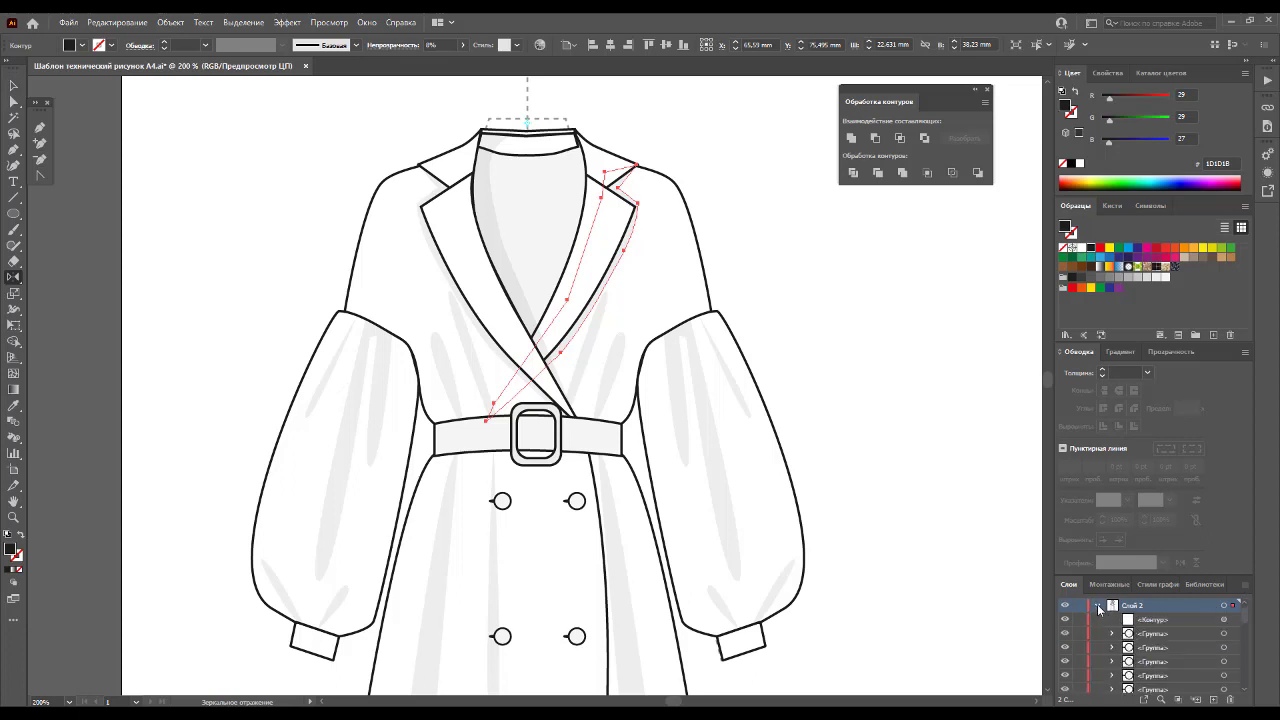
left_click(1097, 605)
left_click(14, 88)
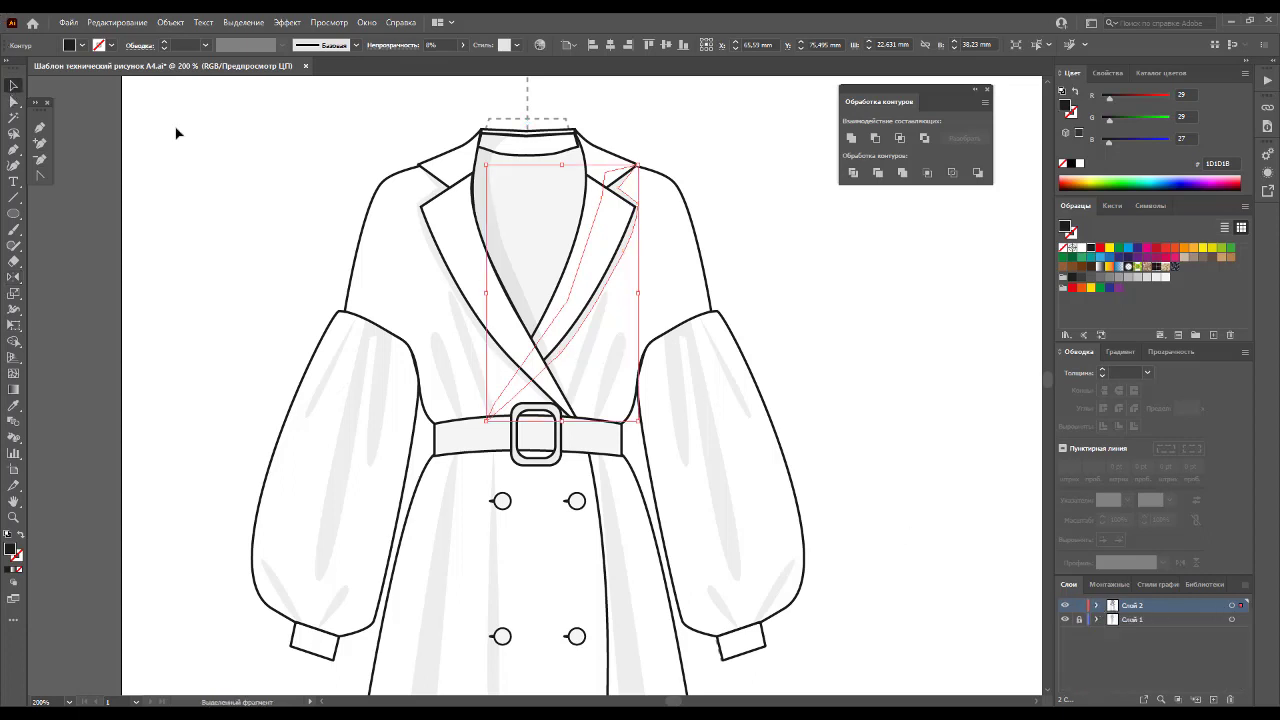
Step: Deselect the mirrored lapel and zoom out to see the whole coat
left_click(790, 264)
scroll(790, 264, "down", 1)
scroll(788, 266, "down", 1)
scroll(786, 268, "down", 1)
scroll(786, 269, "down", 1)
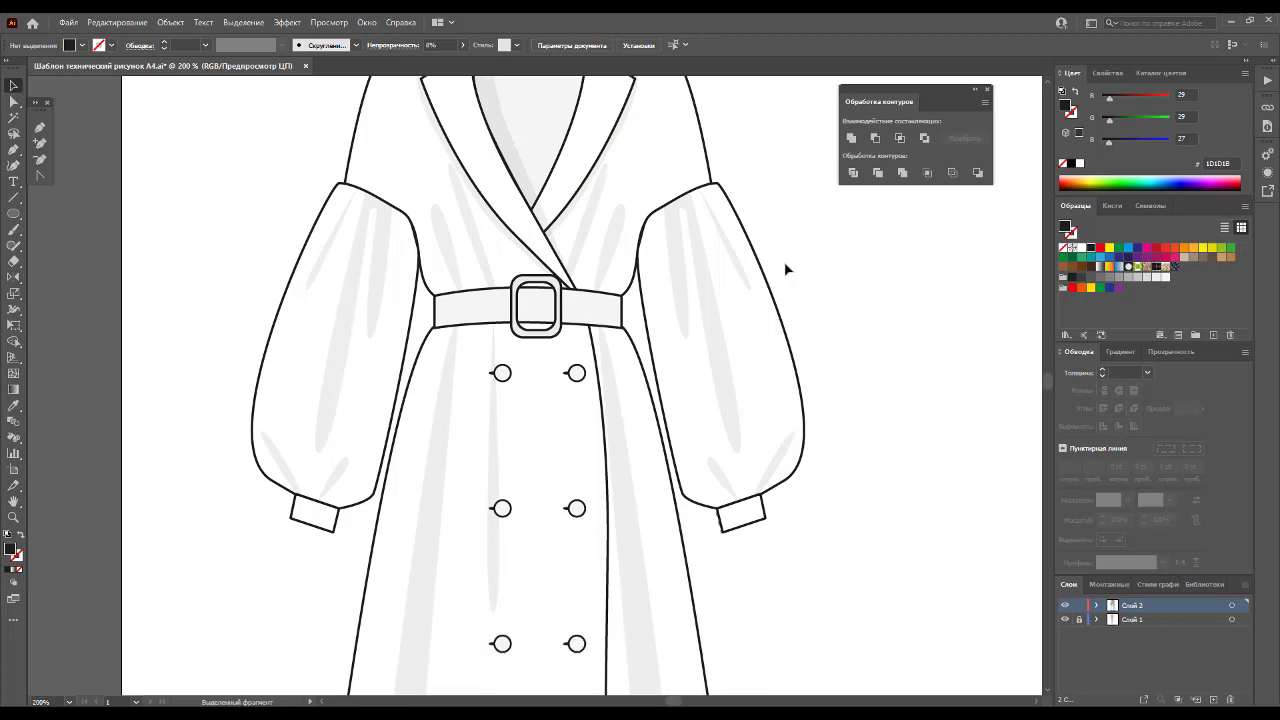
scroll(786, 269, "down", 4)
scroll(783, 271, "down", 2)
scroll(780, 275, "down", 2)
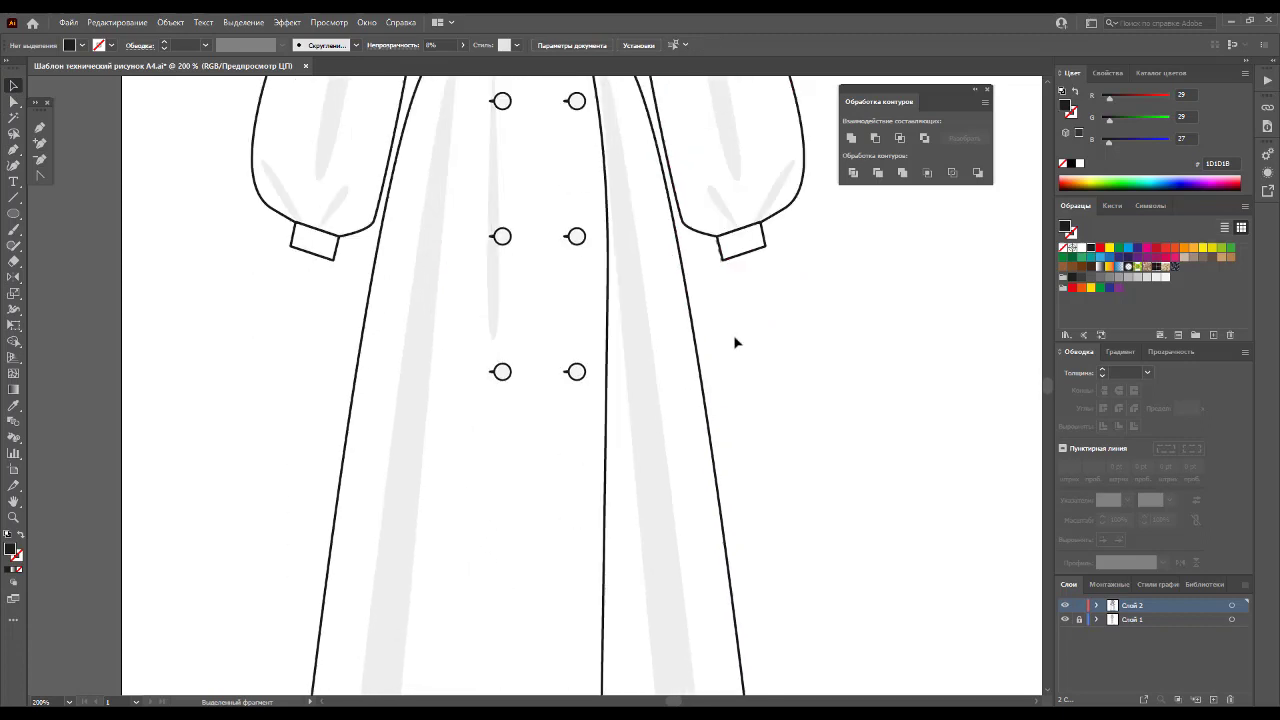
key("z")
left_click(594, 329, "alt")
left_click(560, 380, "alt")
scroll(563, 391, "down", 1)
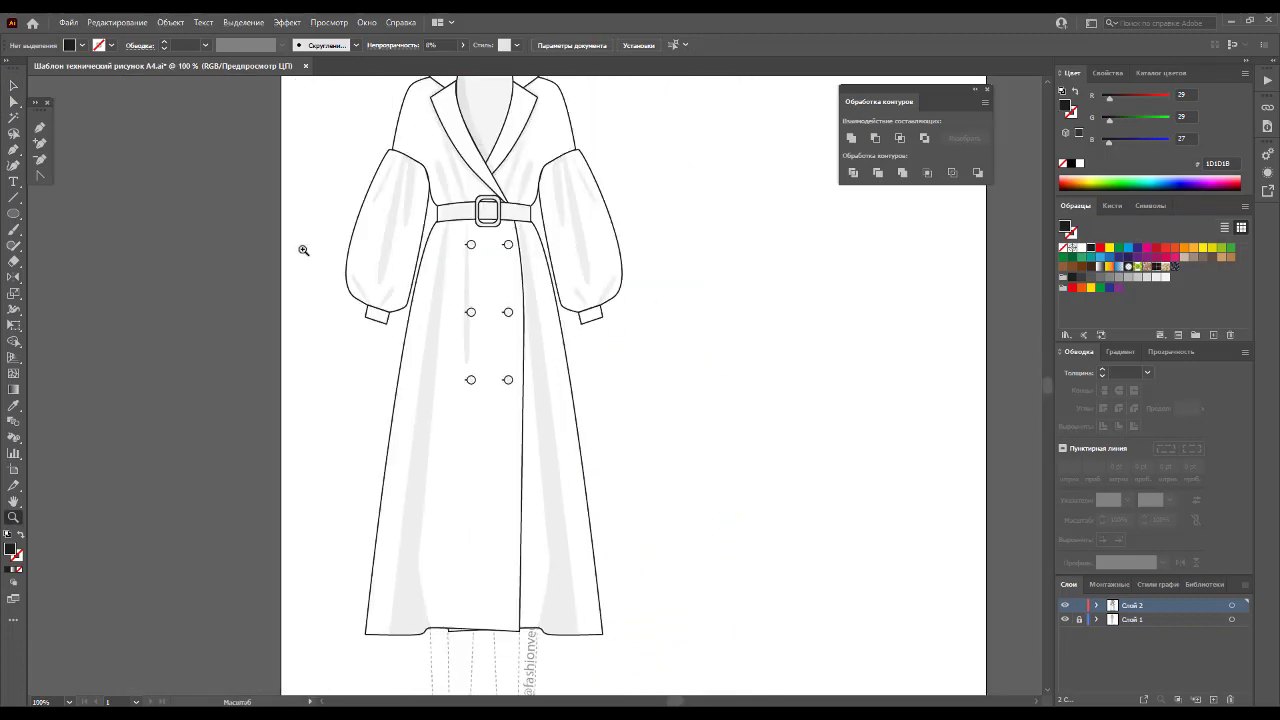
Step: Trace a thin closed Pen strip along the front opening from belt to hem
left_click(40, 127)
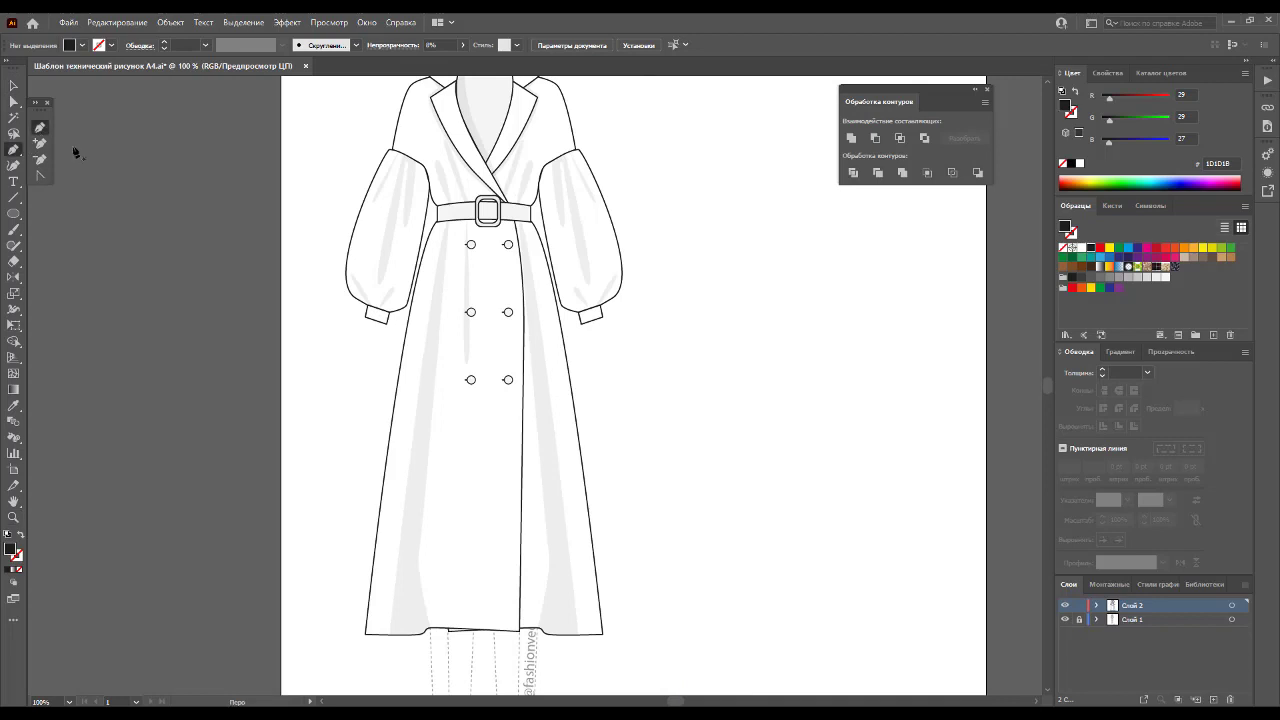
left_click(514, 222)
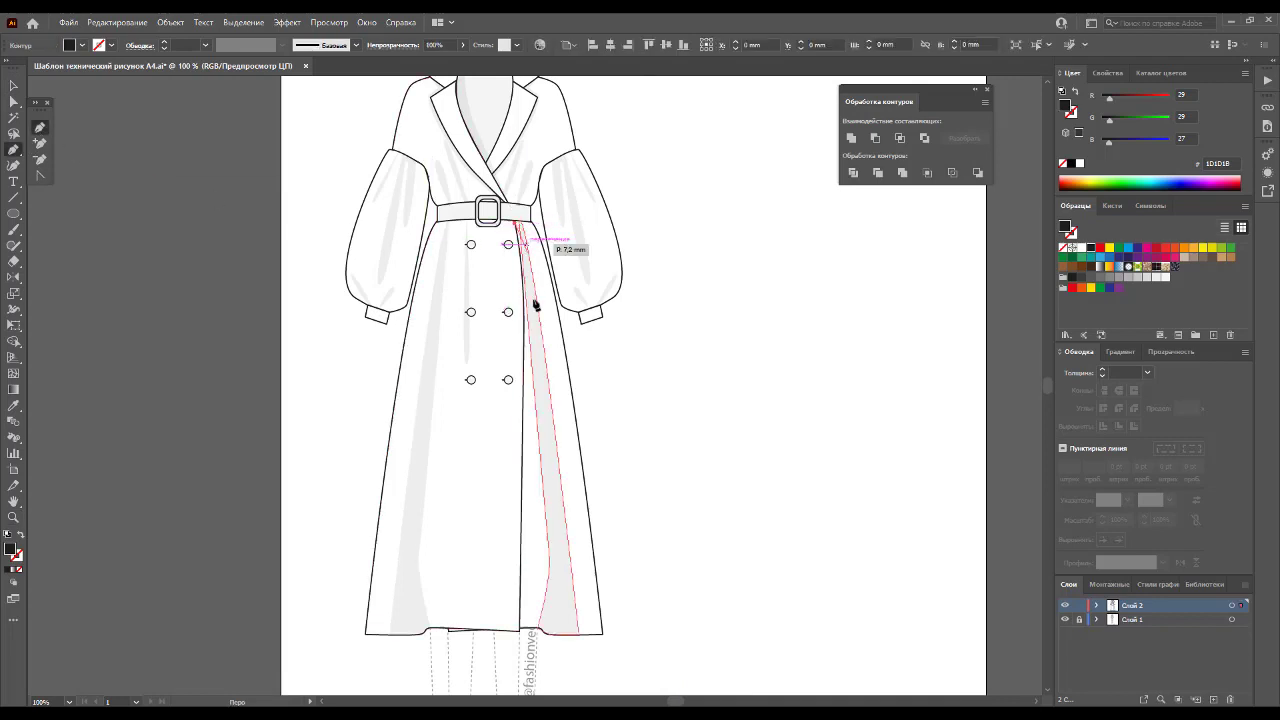
left_click(522, 360)
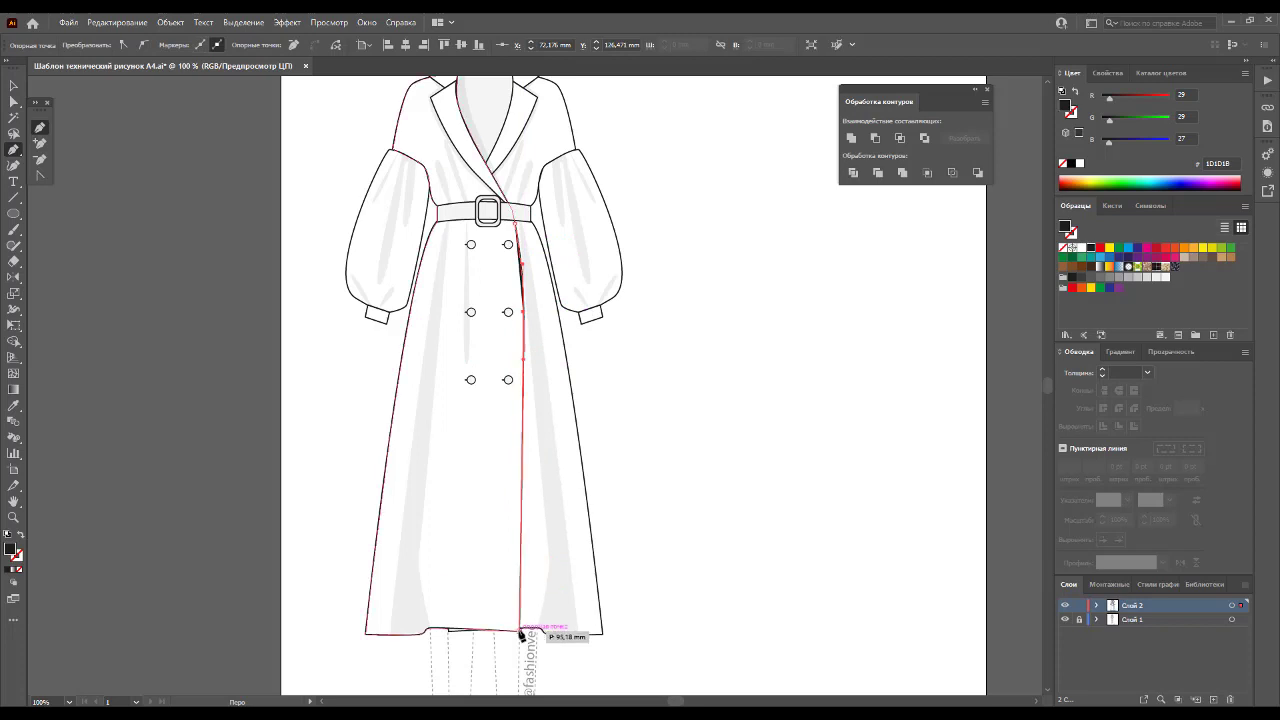
left_click(522, 630)
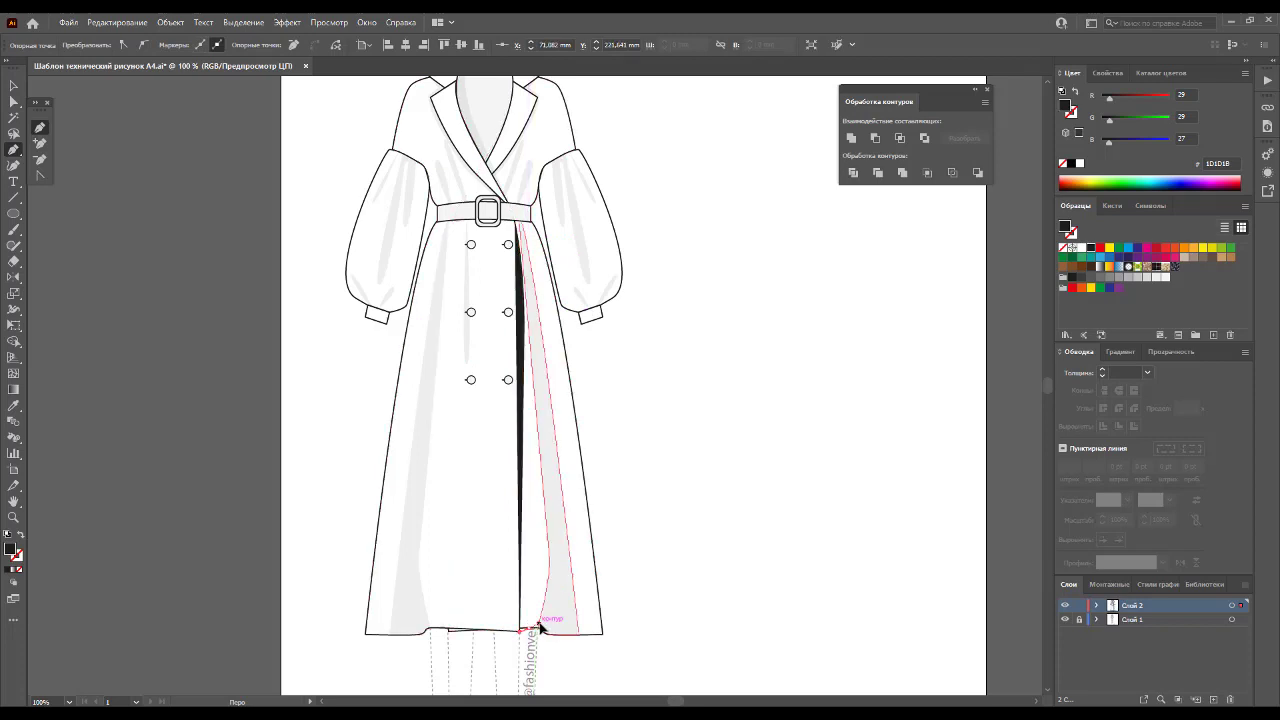
left_click(540, 628)
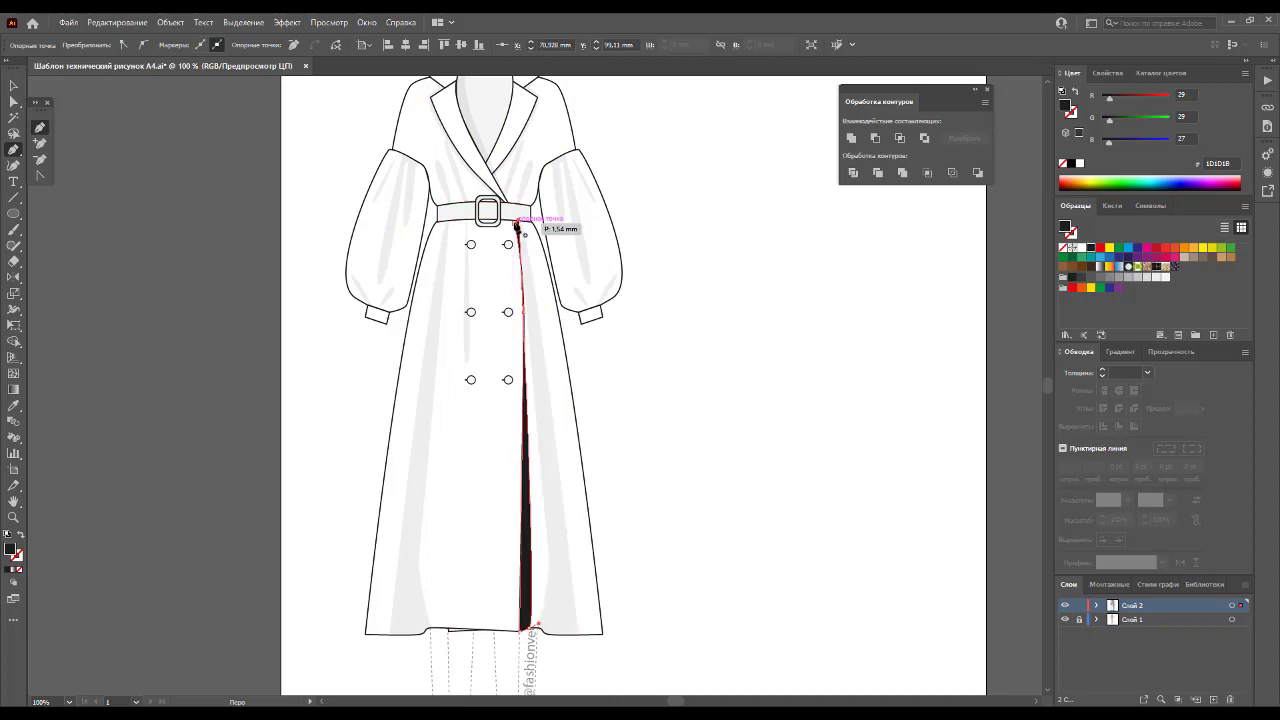
left_click(517, 224)
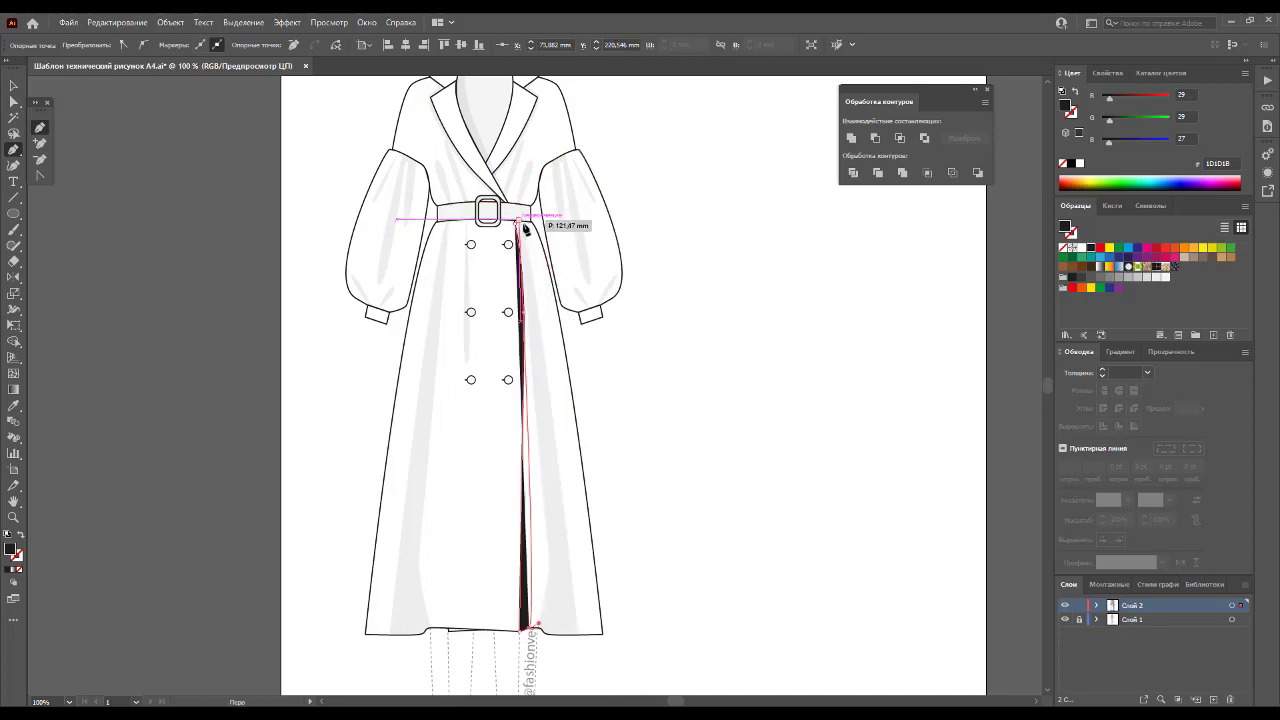
Step: Undo the extra triangle and eyedropper the coat's light-grey shading onto the strip
left_click(578, 632)
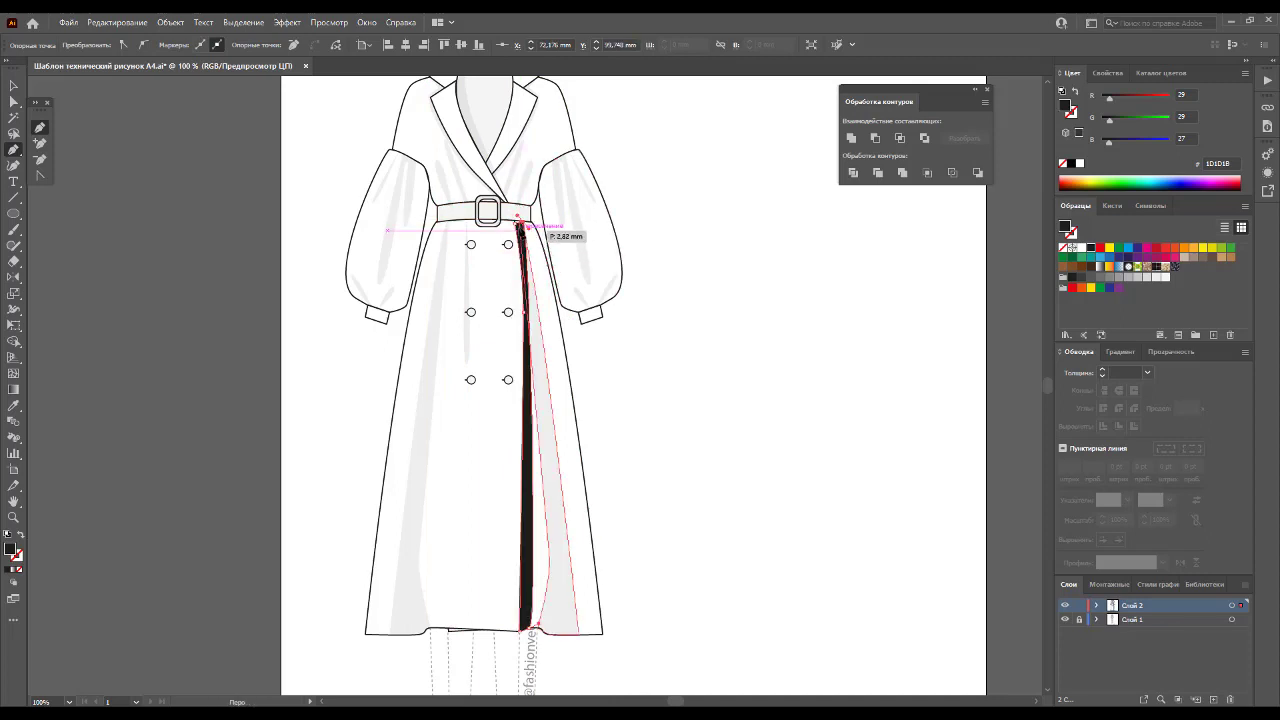
key("ctrl+z")
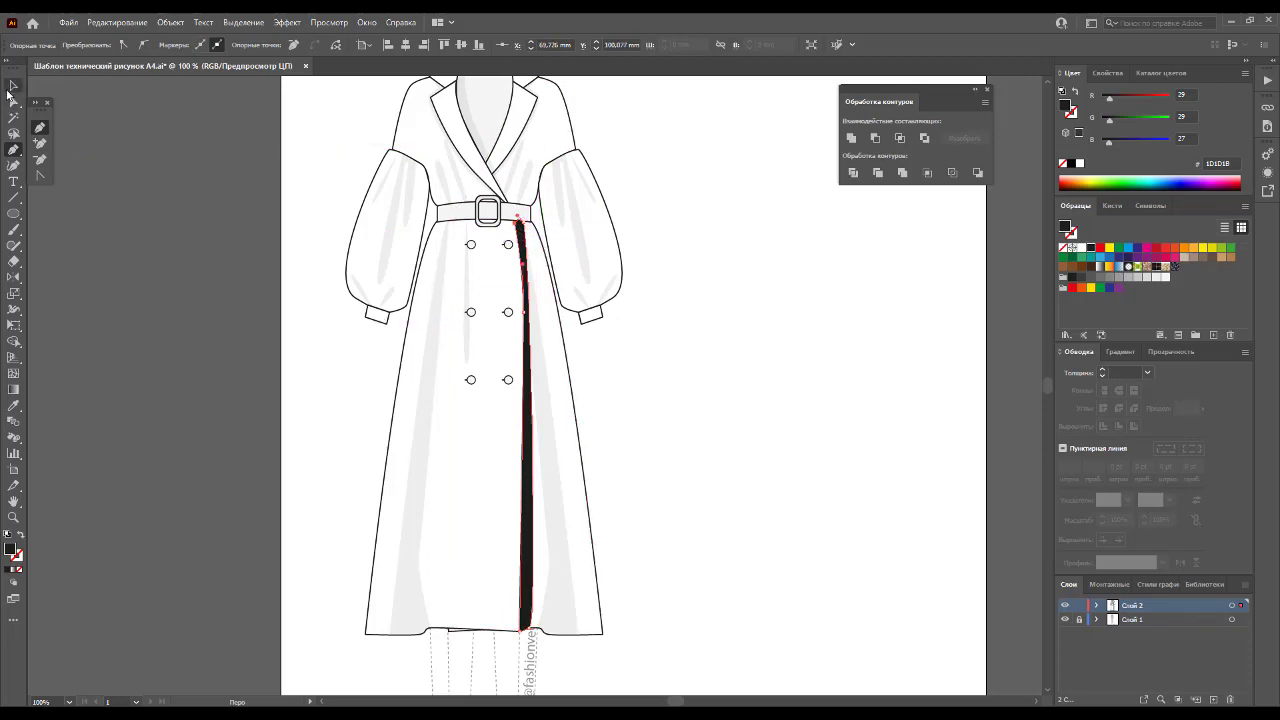
left_click(12, 88)
left_click(13, 408)
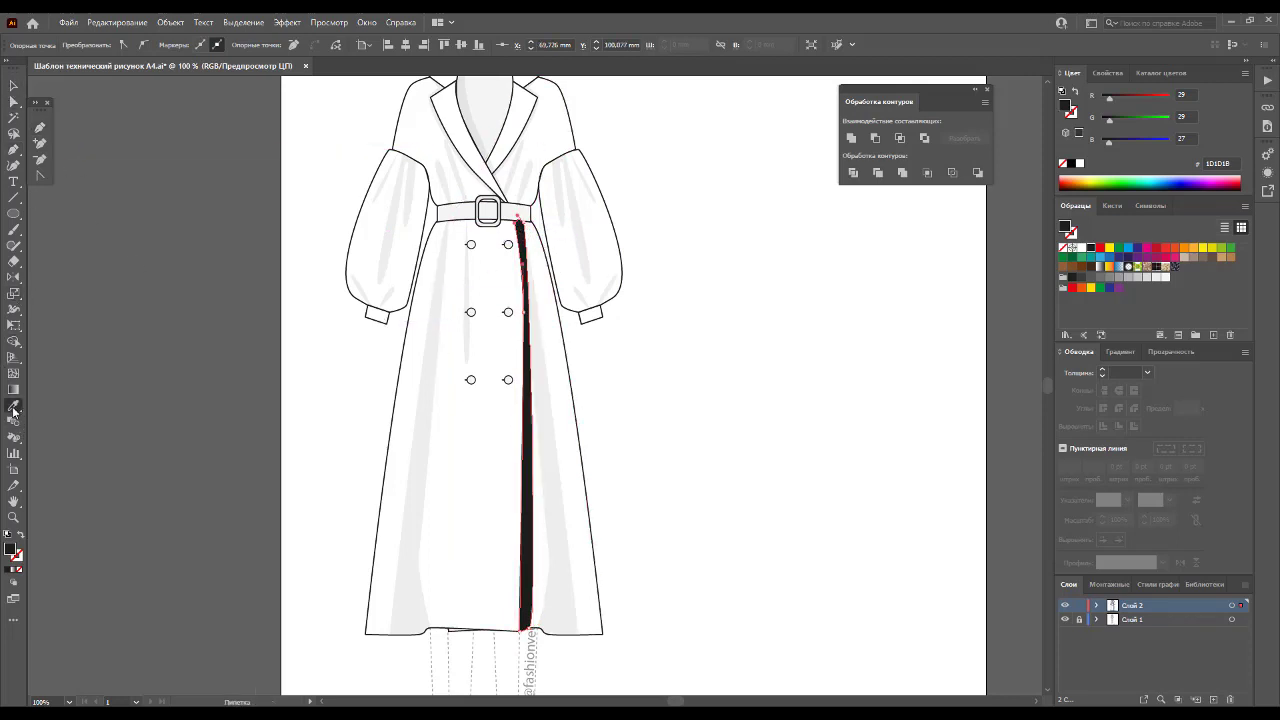
left_click(426, 419)
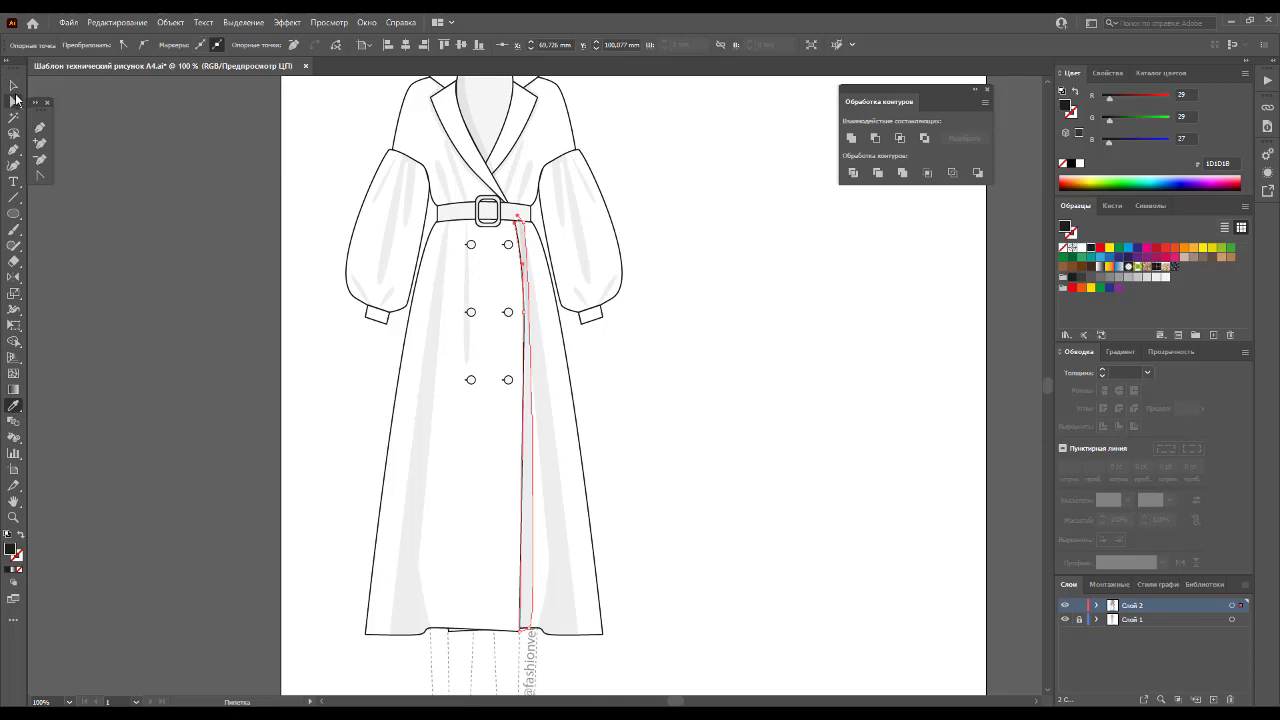
Step: Nudge the front-edge strip left and right until it aligns with the closure, then deselect
left_click(14, 100)
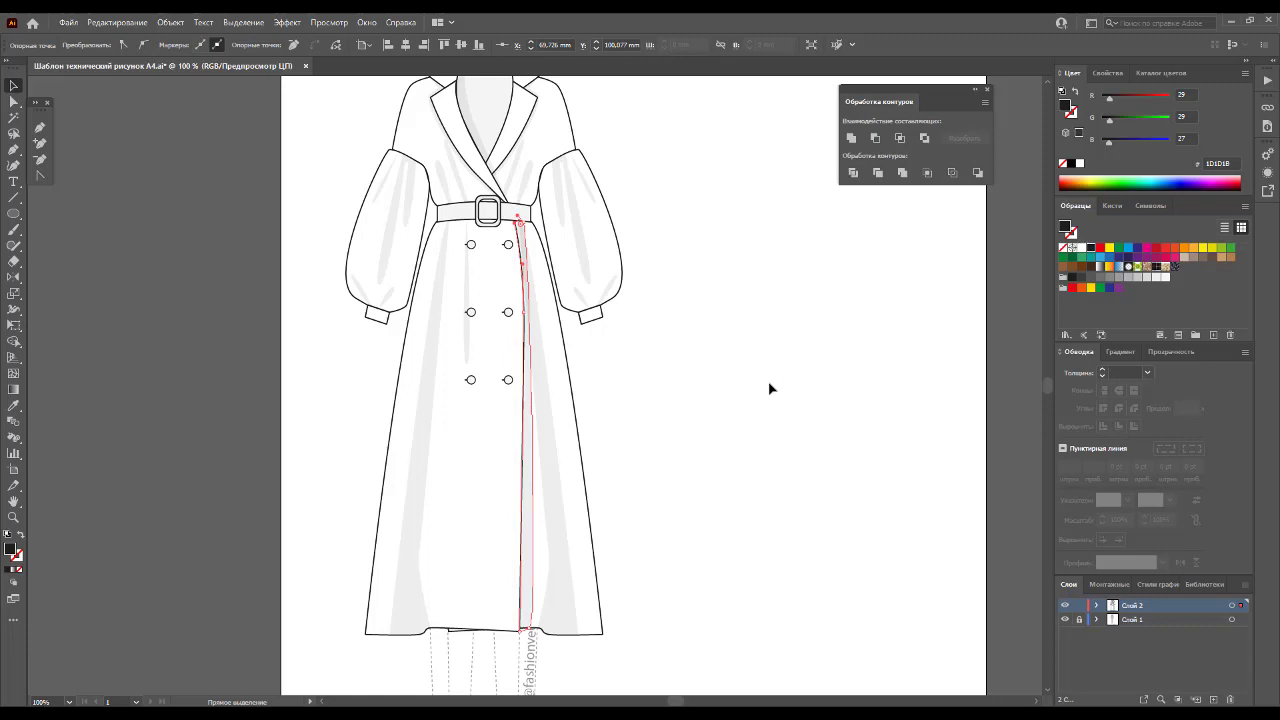
key("v")
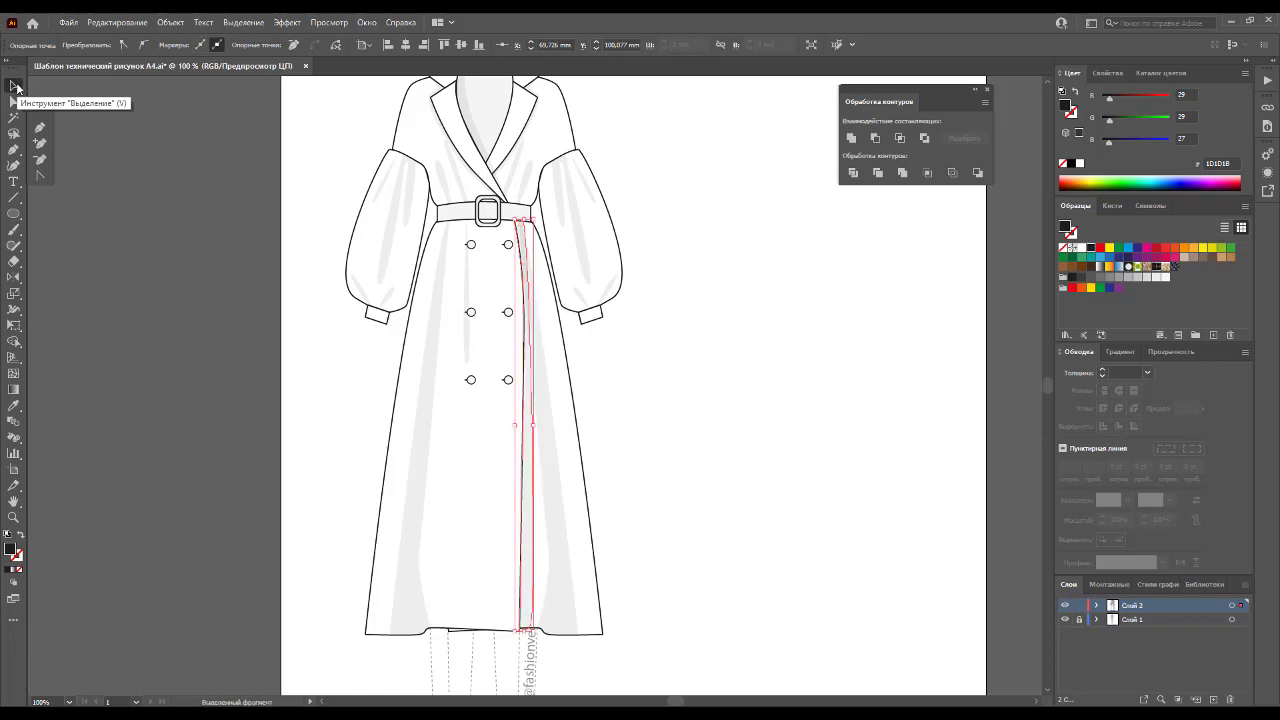
key("Left")
key("Left")
key("Left")
key("Left")
key("Left")
key("Left")
key("Left")
key("Left")
key("Right")
key("Right")
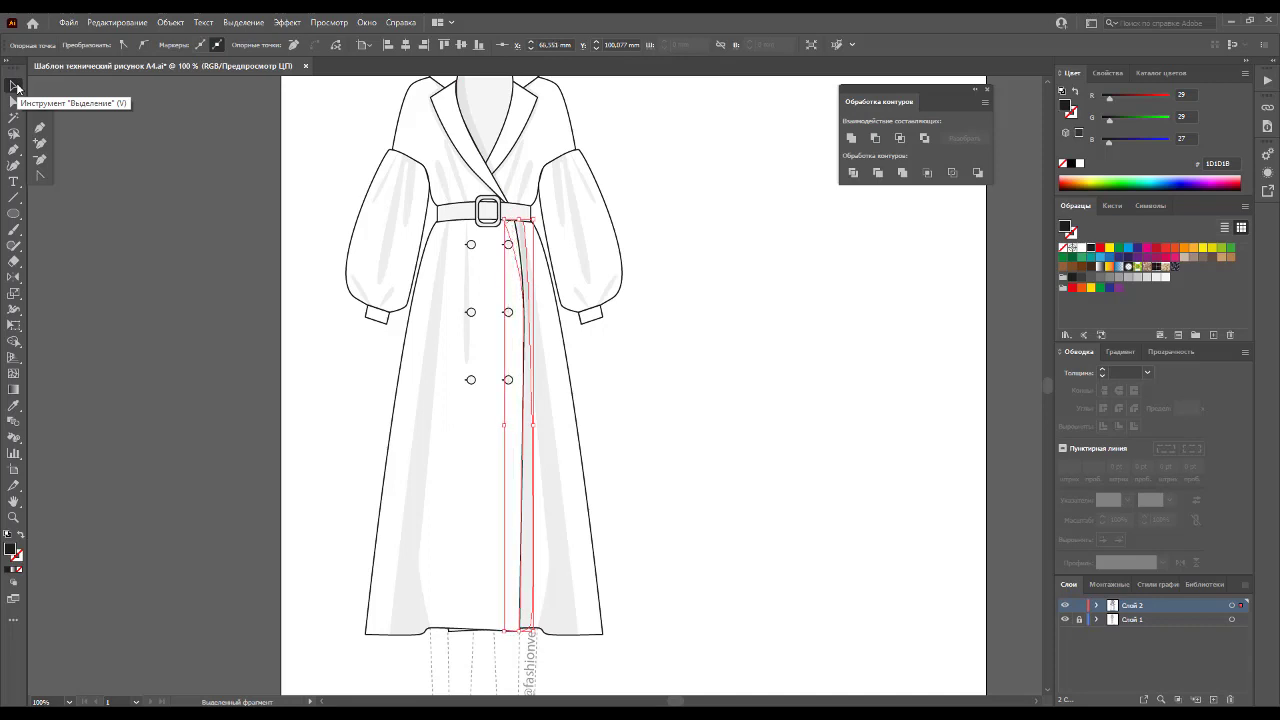
key("Right")
key("Right")
key("Right")
key("Right")
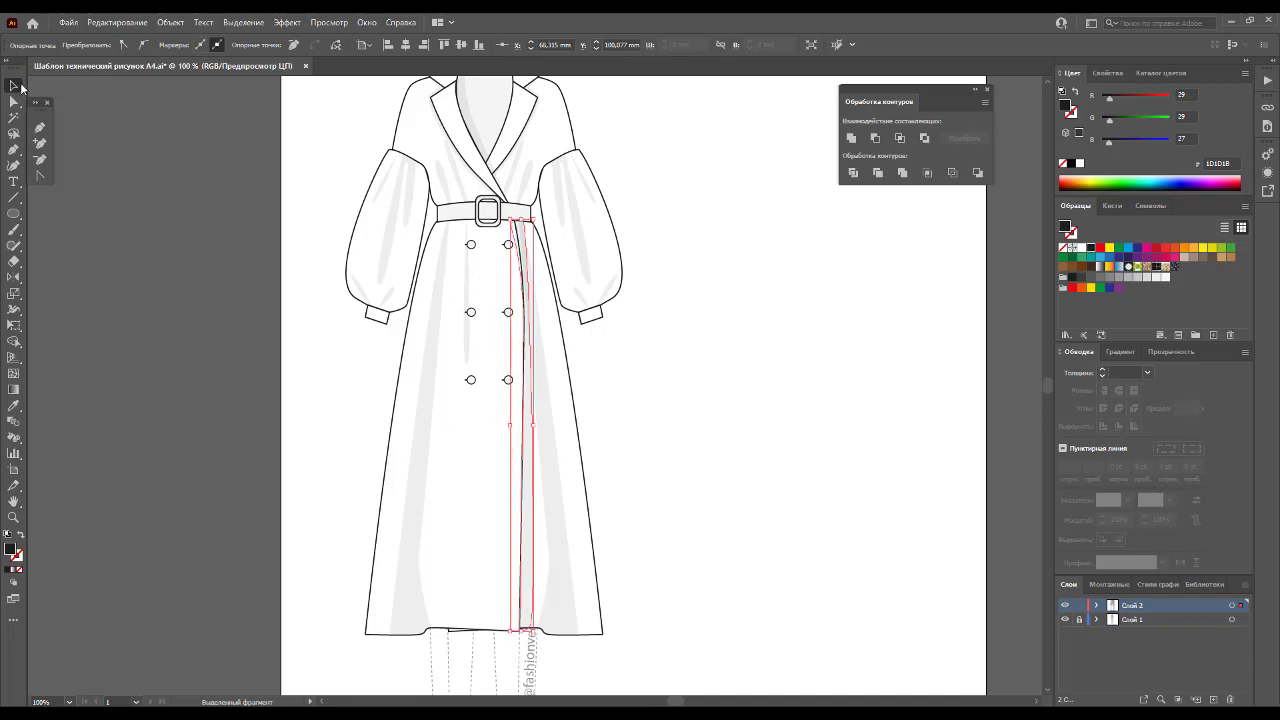
left_click(680, 468)
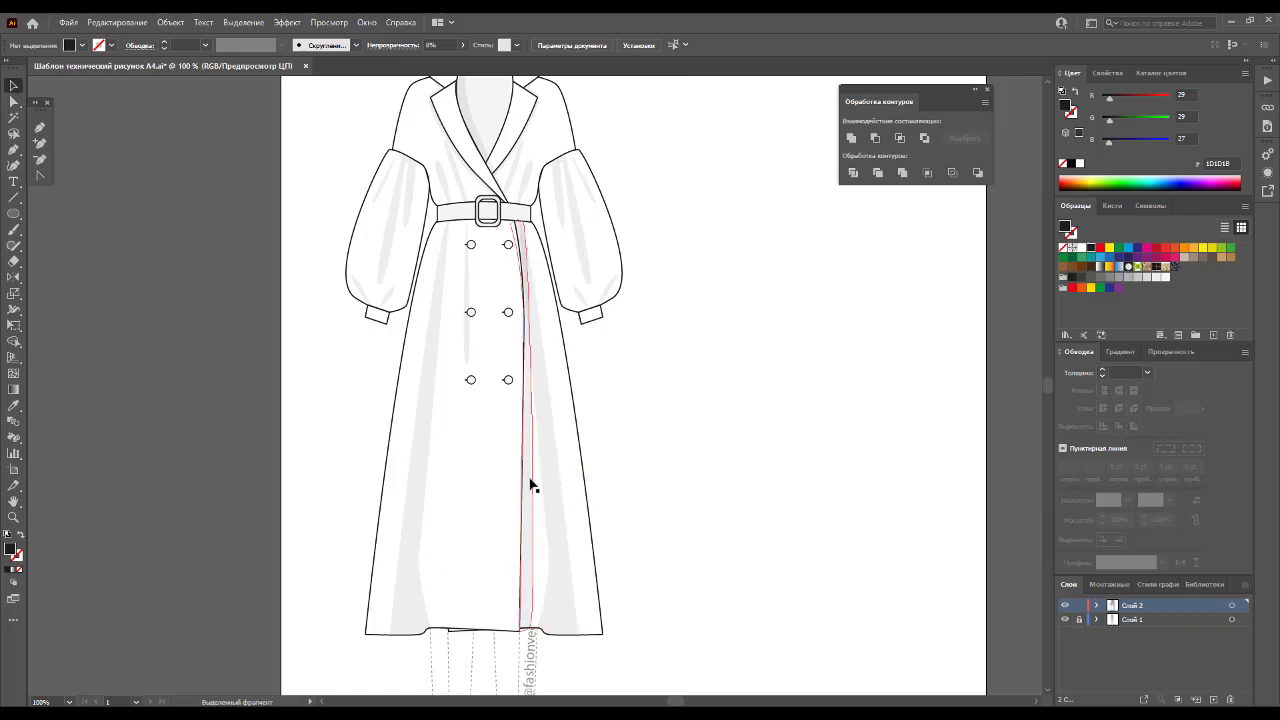
left_click(530, 485)
key("Left")
key("Left")
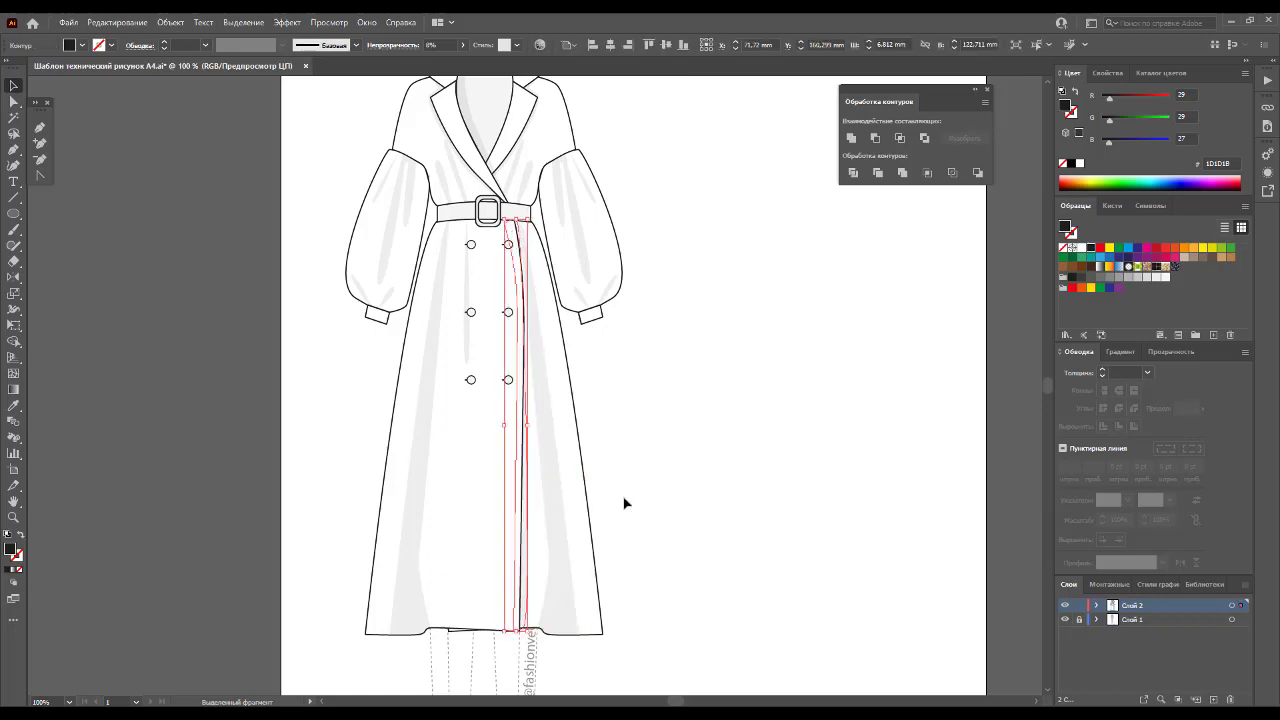
key("Right")
key("Right")
key("Right")
key("Right")
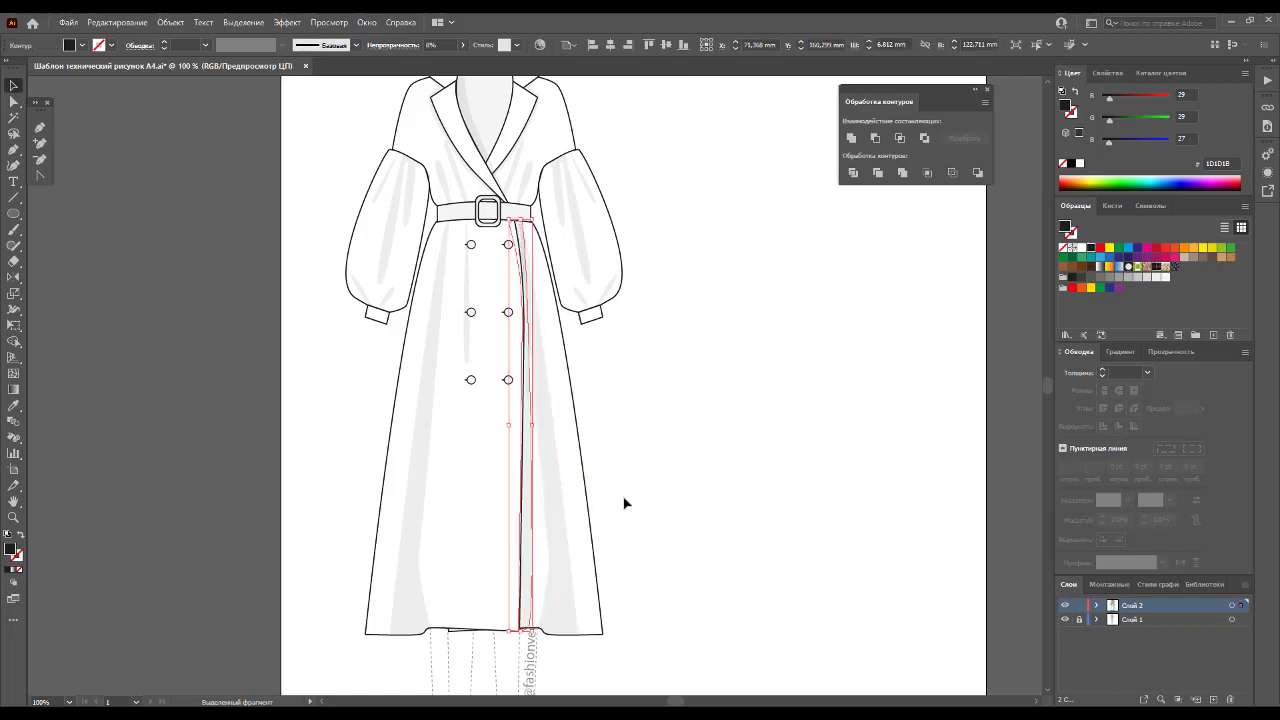
left_click(658, 490)
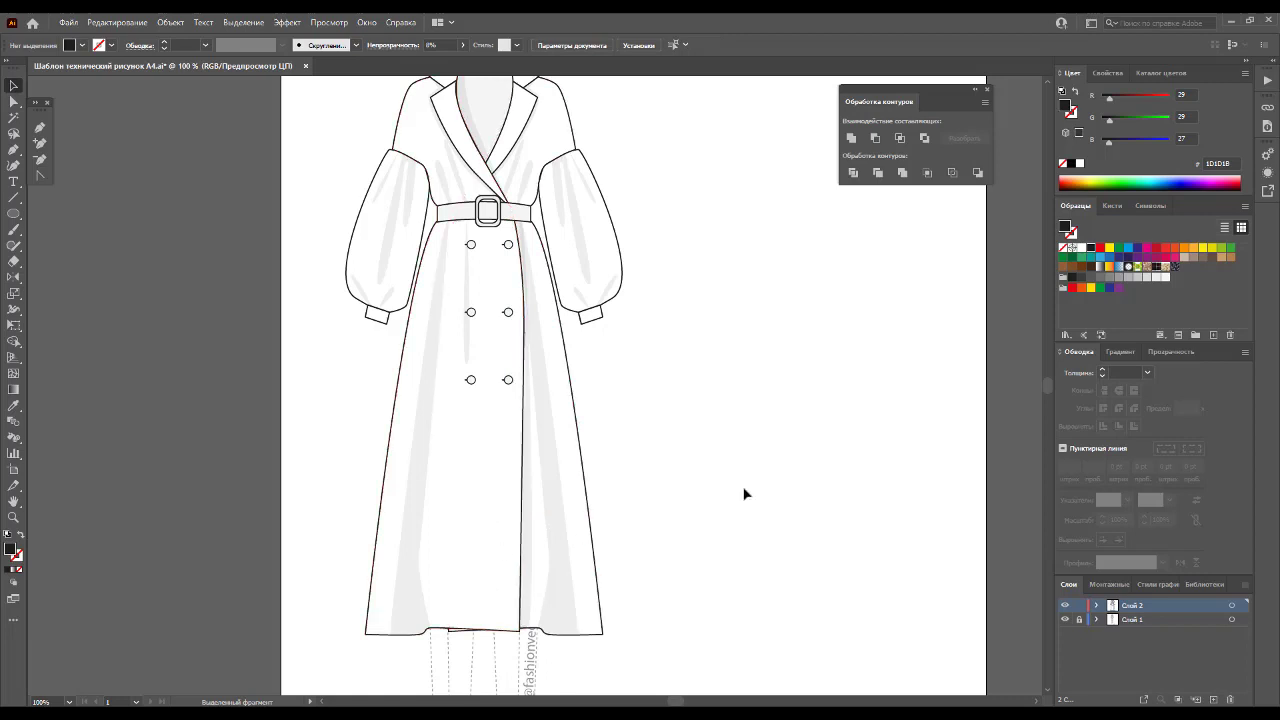
Step: Zoom into the left sleeve and draw a cuff fold shape, swapping it to a black outline
left_click(13, 515)
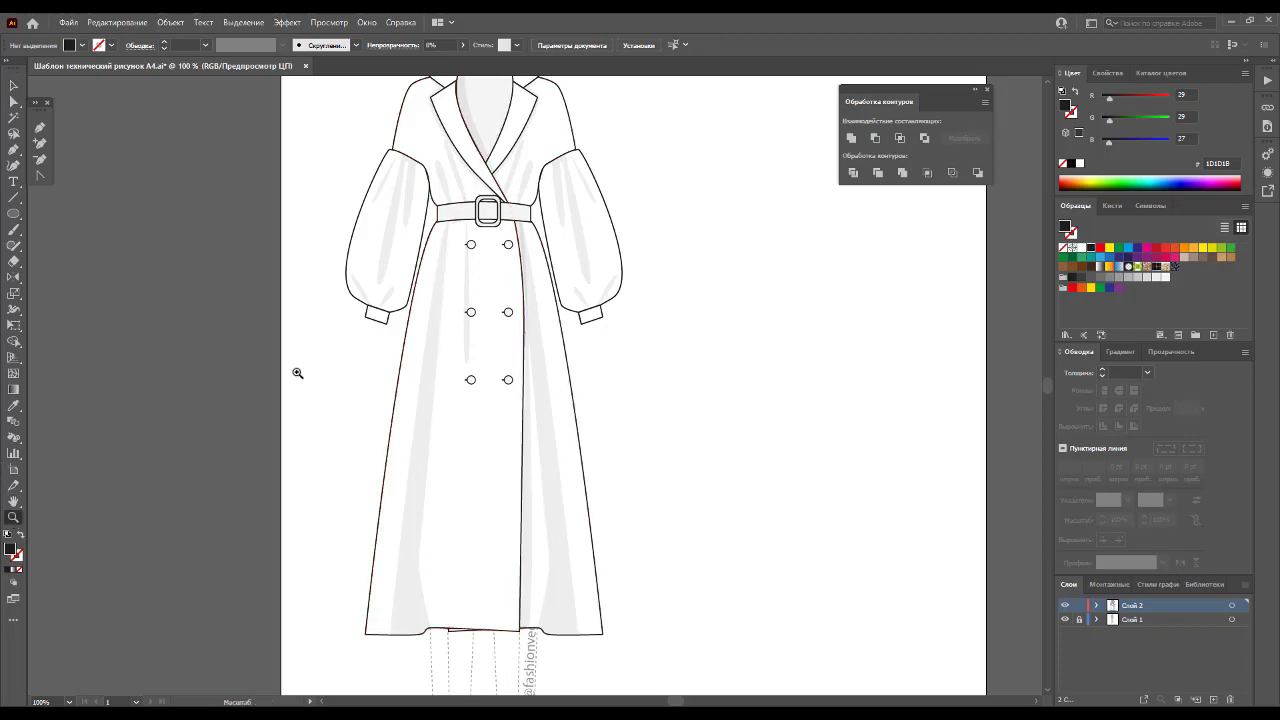
left_click_drag(465, 331, 551, 355)
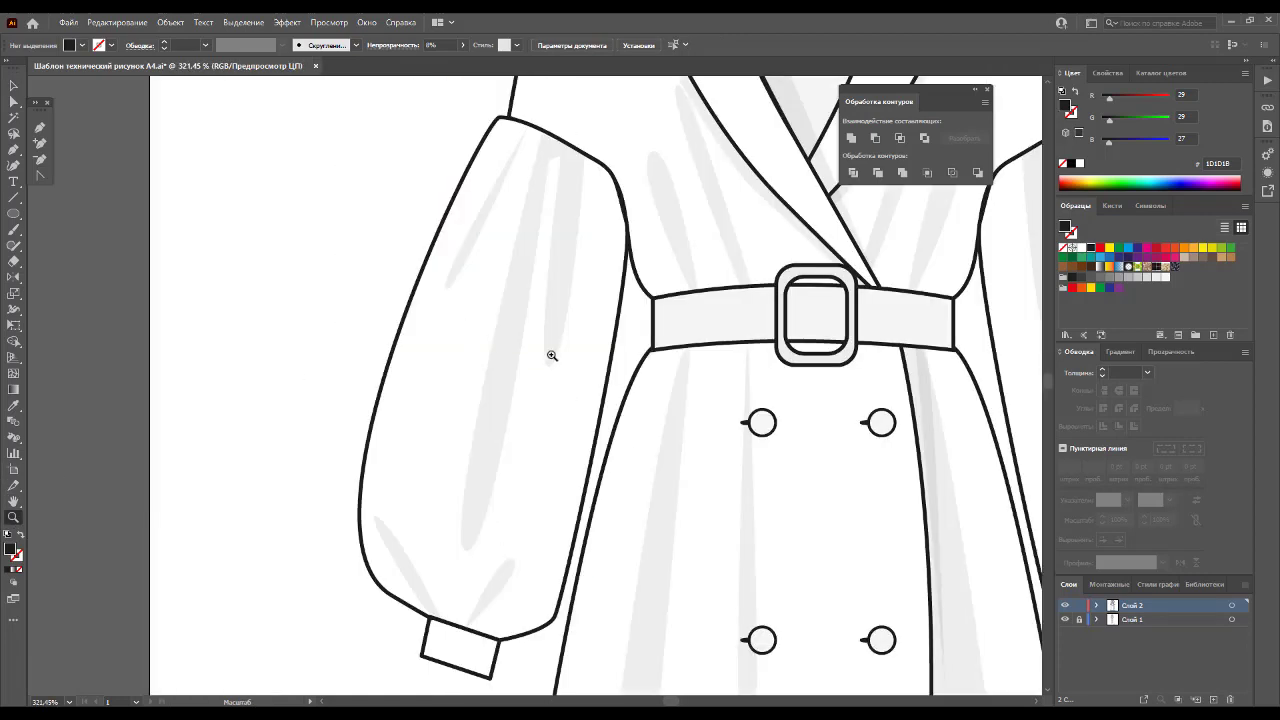
left_click(40, 128)
left_click(374, 517)
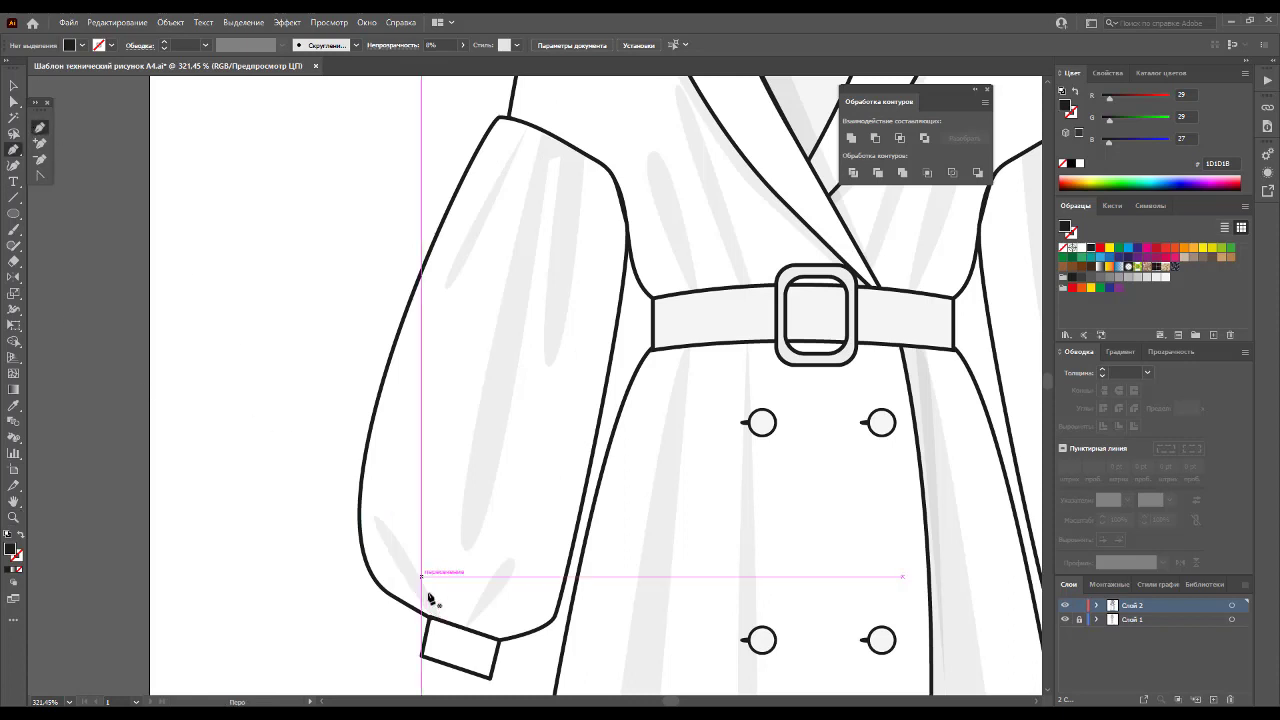
left_click_drag(401, 533, 387, 522)
left_click(387, 522)
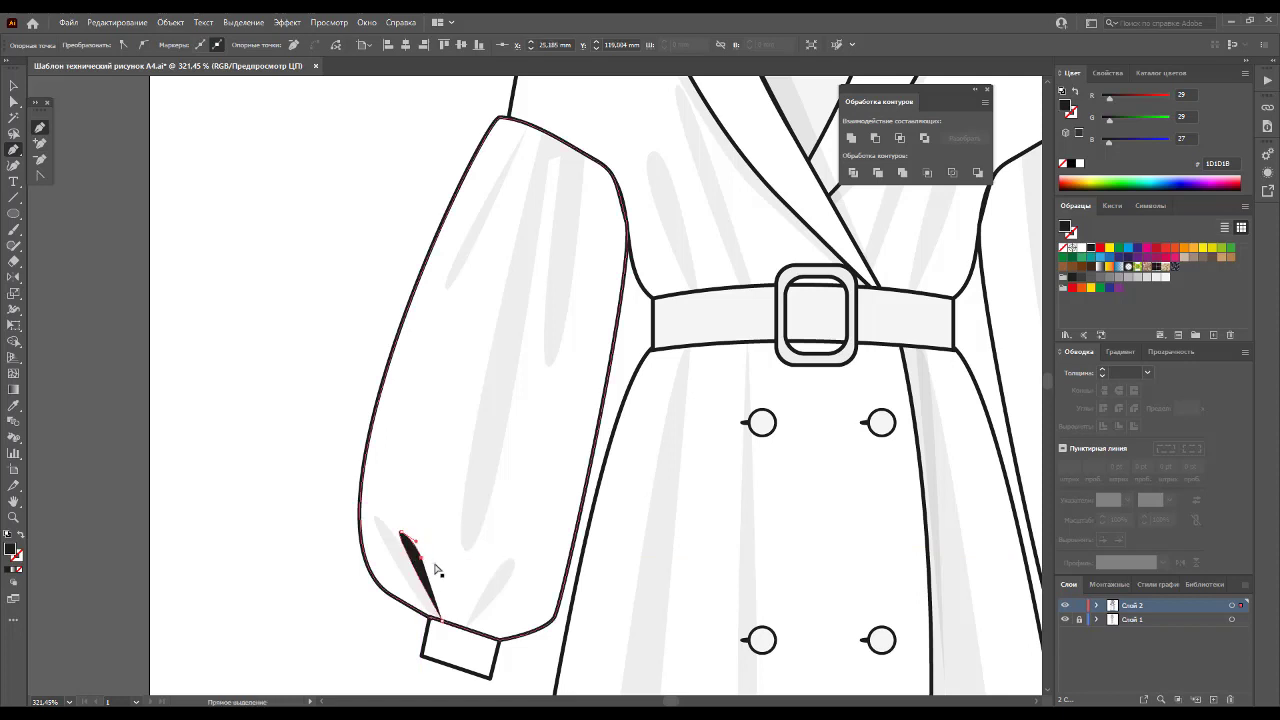
left_click(437, 563, "ctrl")
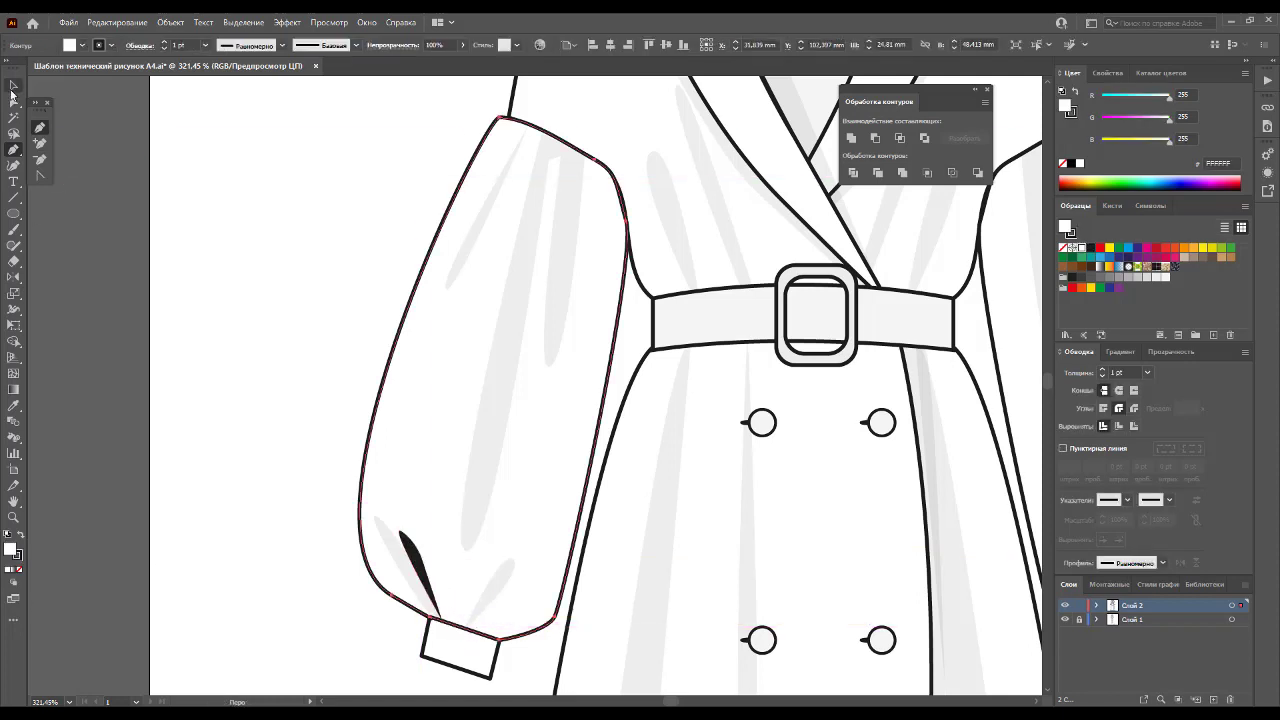
left_click(14, 86)
left_click(422, 572)
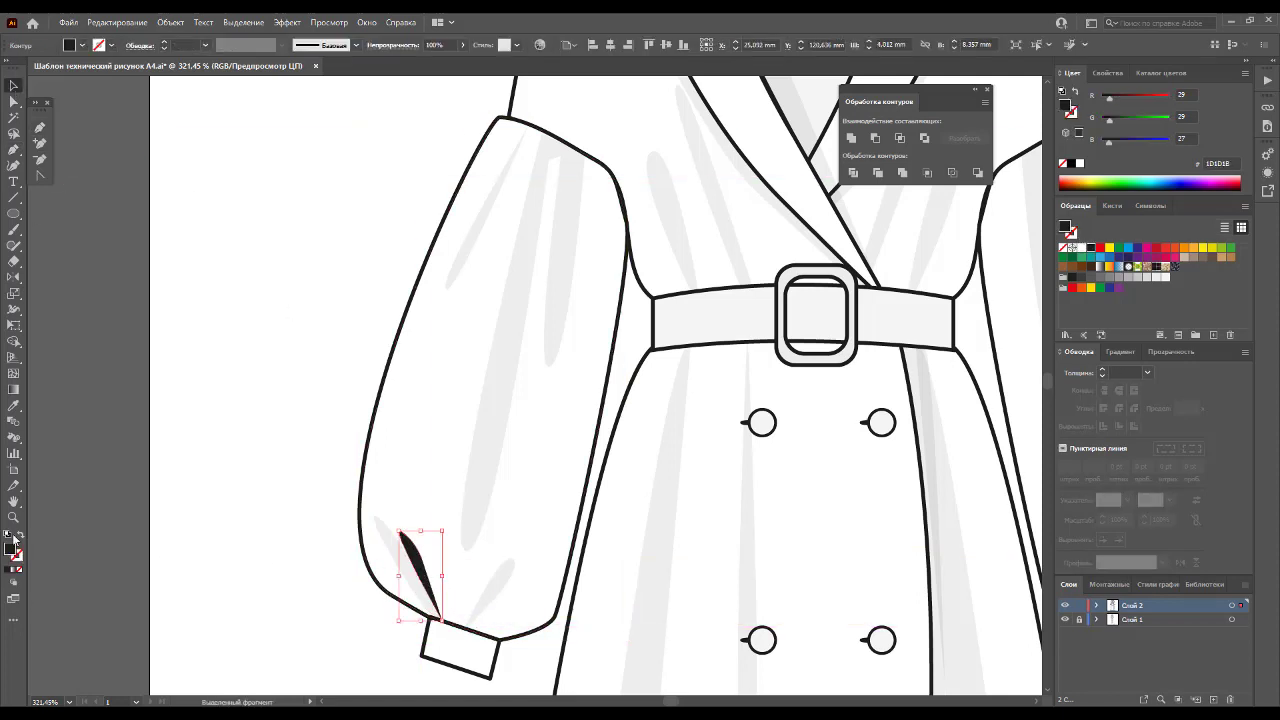
left_click(20, 536)
left_click(17, 555)
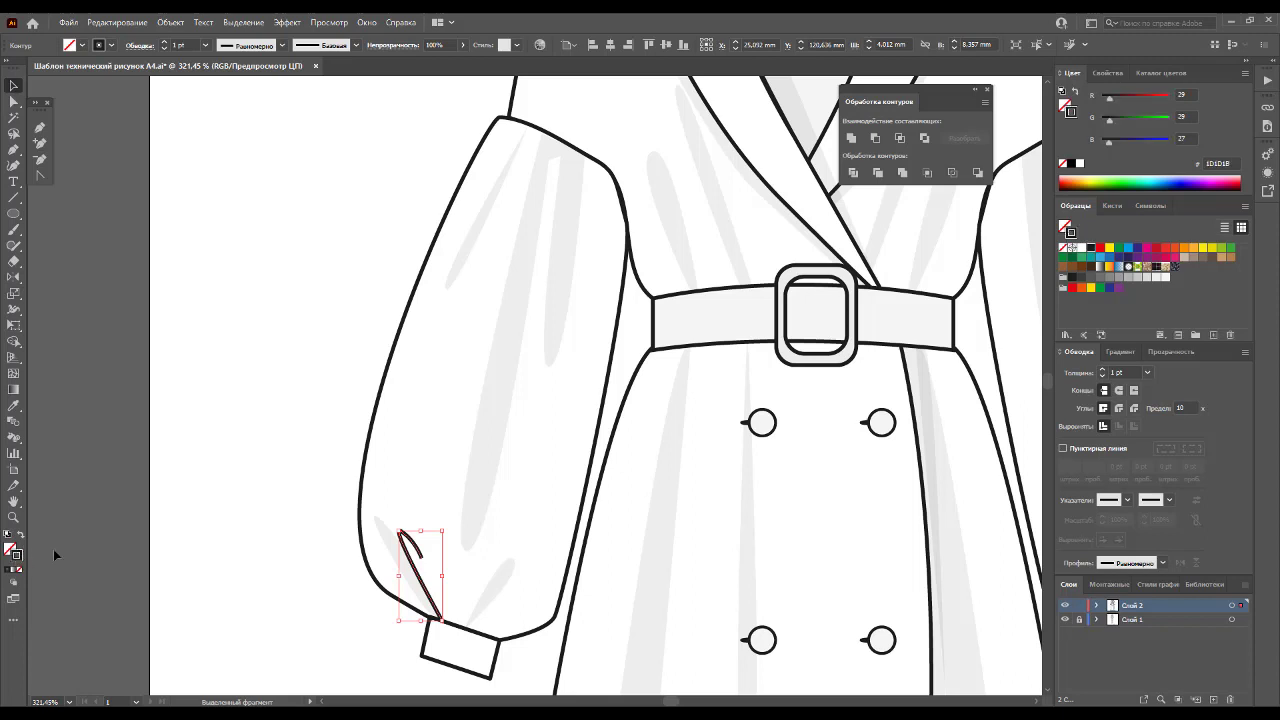
Step: Draw two more fold lines at the cuff and turn them into black outlines
left_click(38, 129)
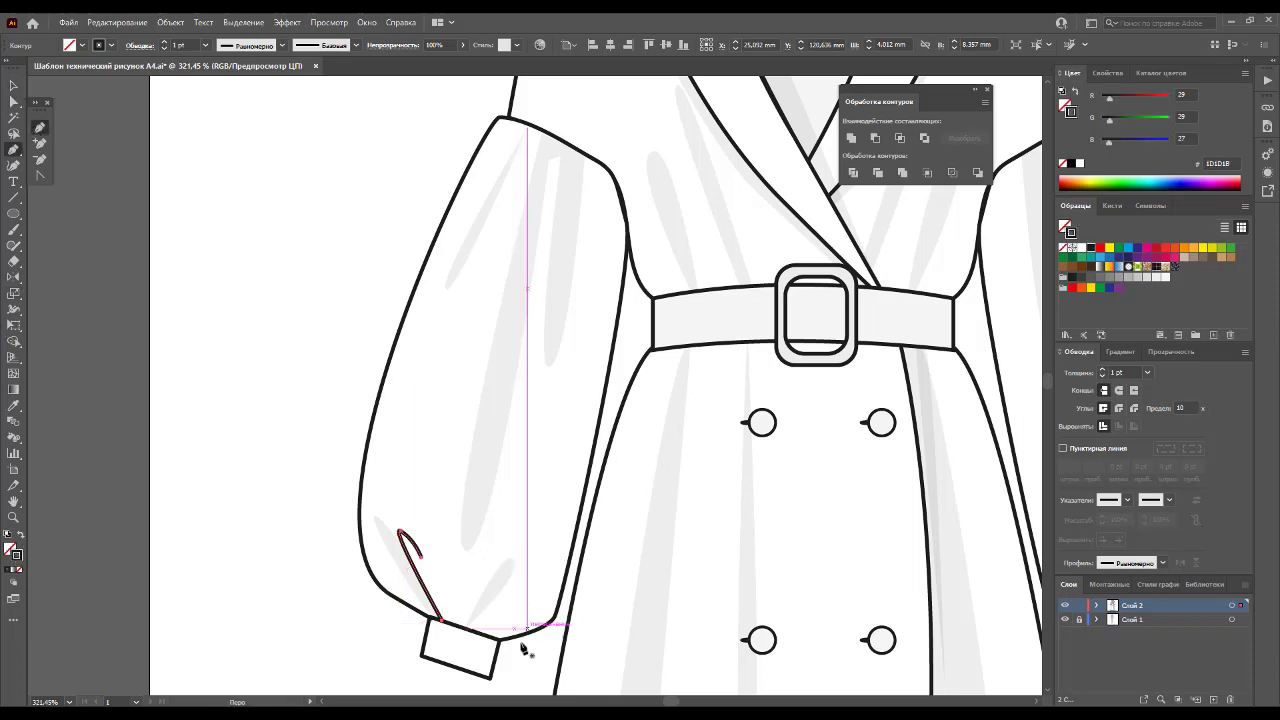
mouse_move(456, 624)
left_mouse_down()
mouse_move(463, 582)
mouse_move(458, 622)
left_mouse_up()
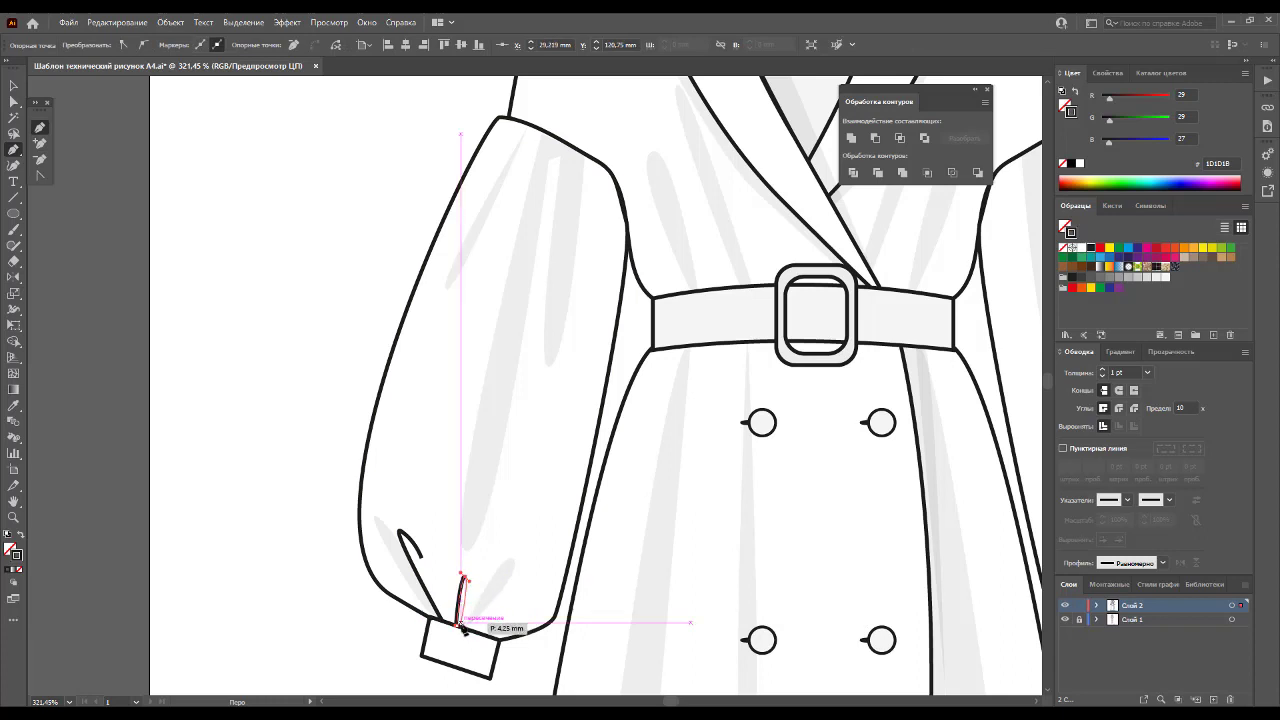
mouse_move(468, 634)
left_mouse_down()
mouse_move(522, 618)
mouse_move(533, 598)
mouse_move(512, 608)
mouse_move(525, 566)
mouse_move(470, 635)
mouse_move(496, 632)
left_mouse_up()
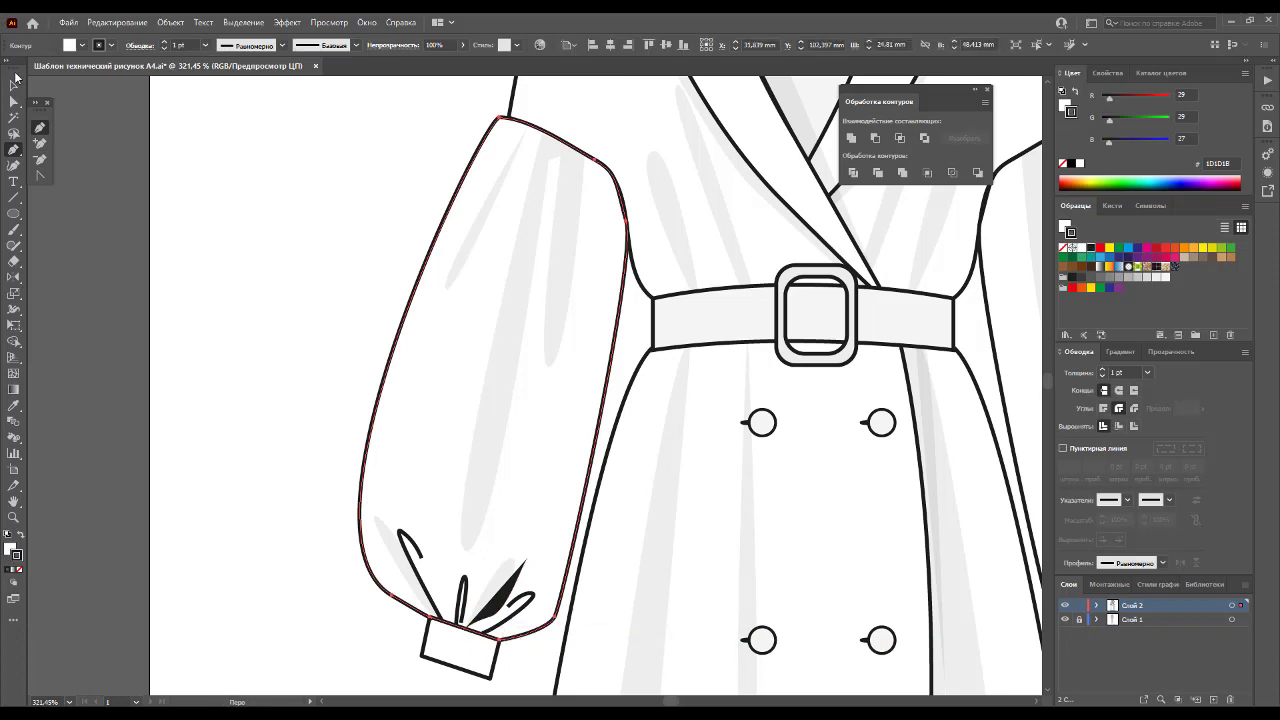
left_click(15, 85)
left_click(504, 608)
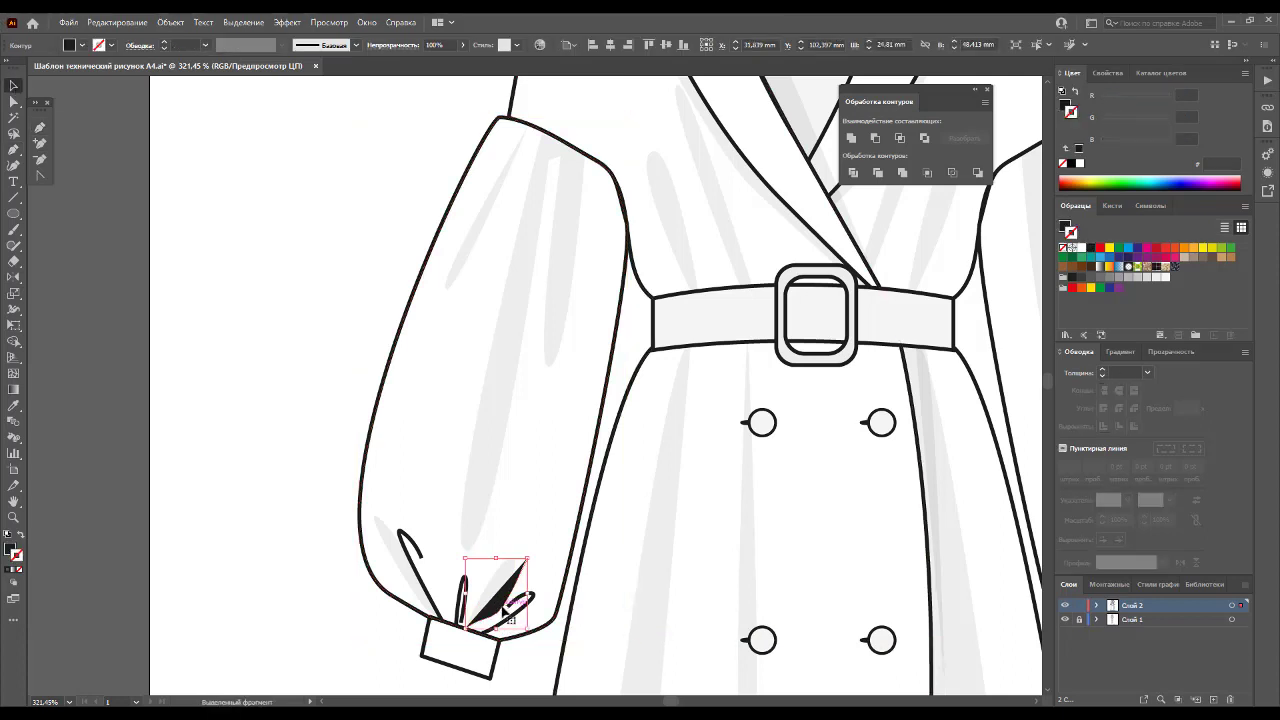
left_click(20, 537)
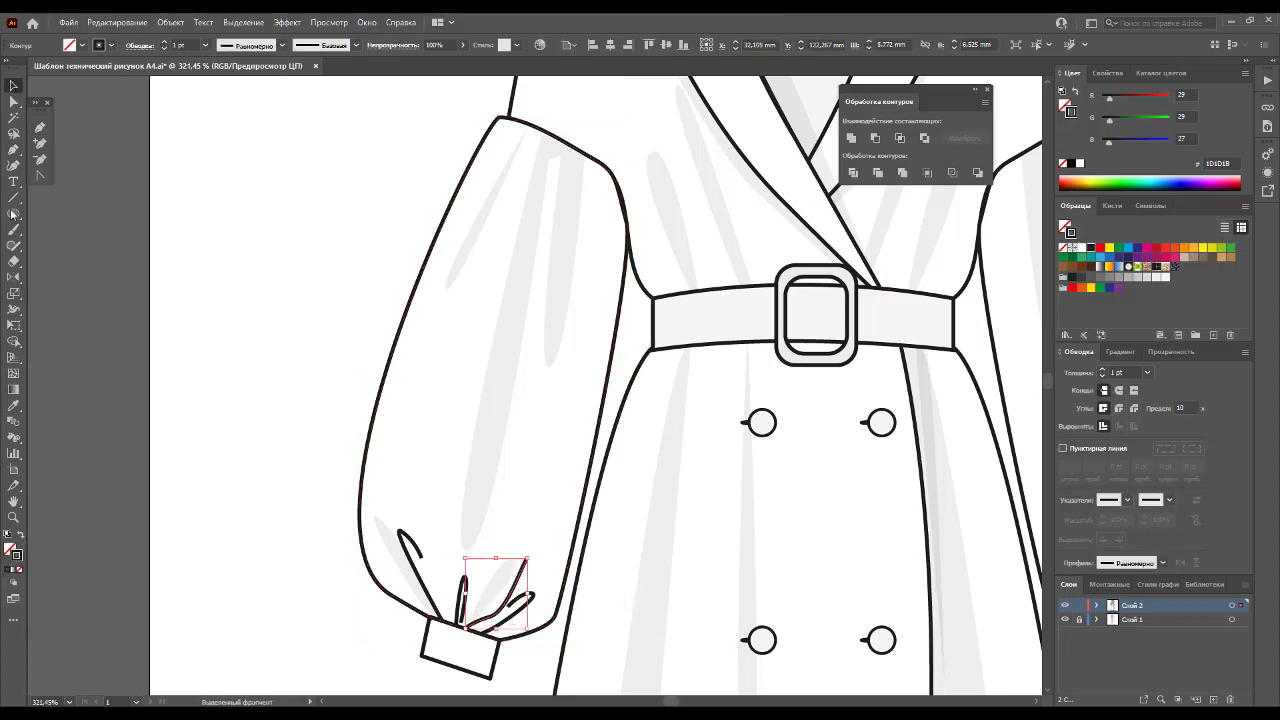
left_click(40, 128)
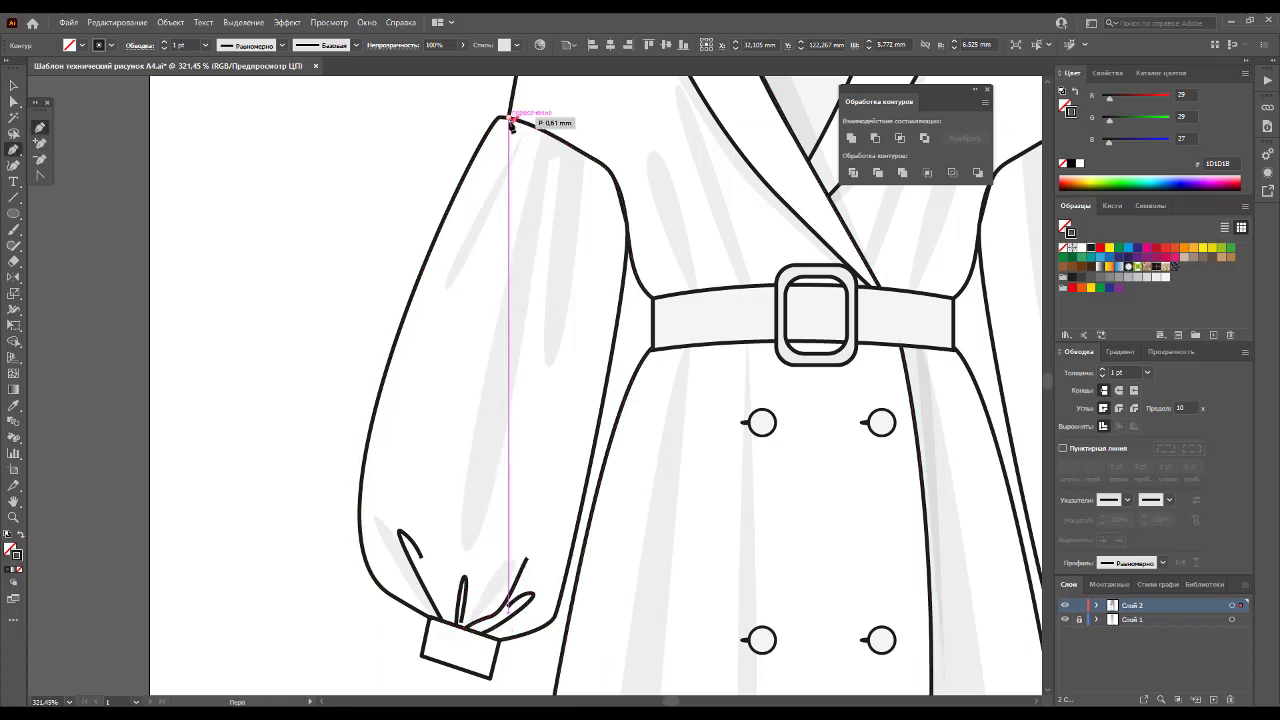
Step: Draw a long curved fold line from the shoulder down the left sleeve
left_click(513, 121)
mouse_move(494, 152)
left_mouse_down()
mouse_move(500, 137)
mouse_move(527, 163)
left_mouse_up()
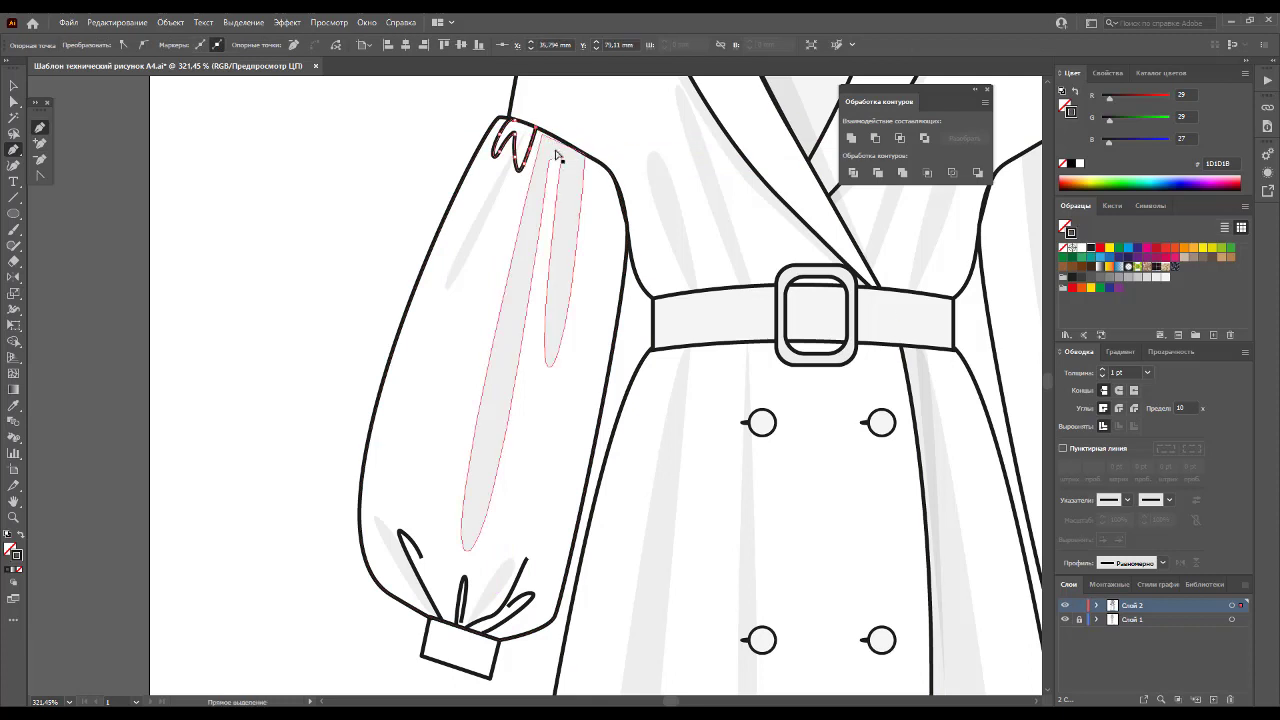
left_click(540, 128)
left_click(524, 212)
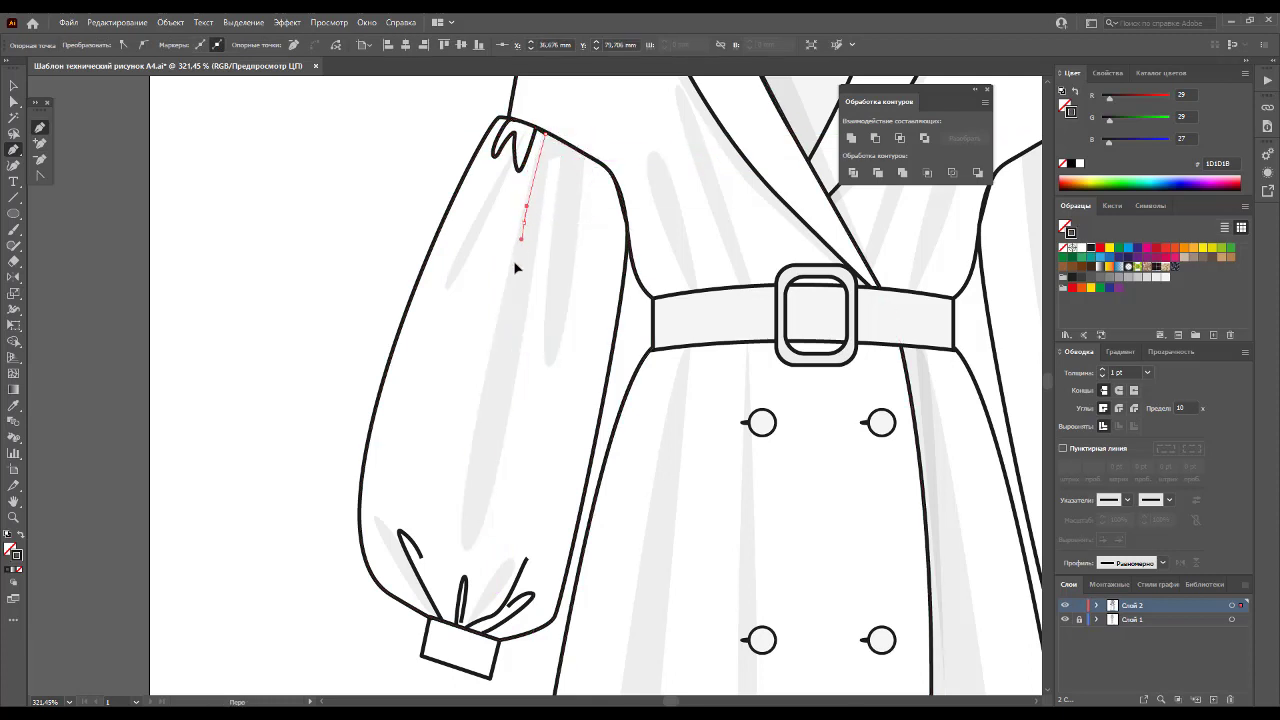
left_click_drag(465, 500, 477, 497)
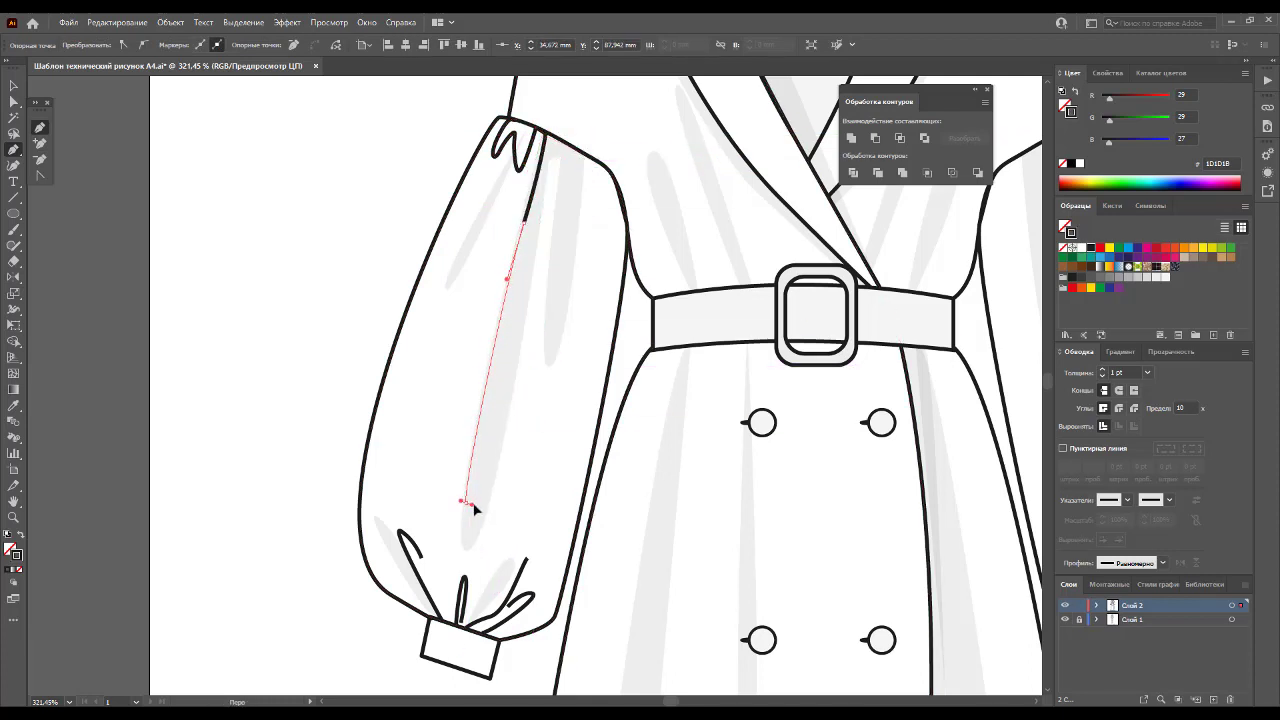
key("Escape")
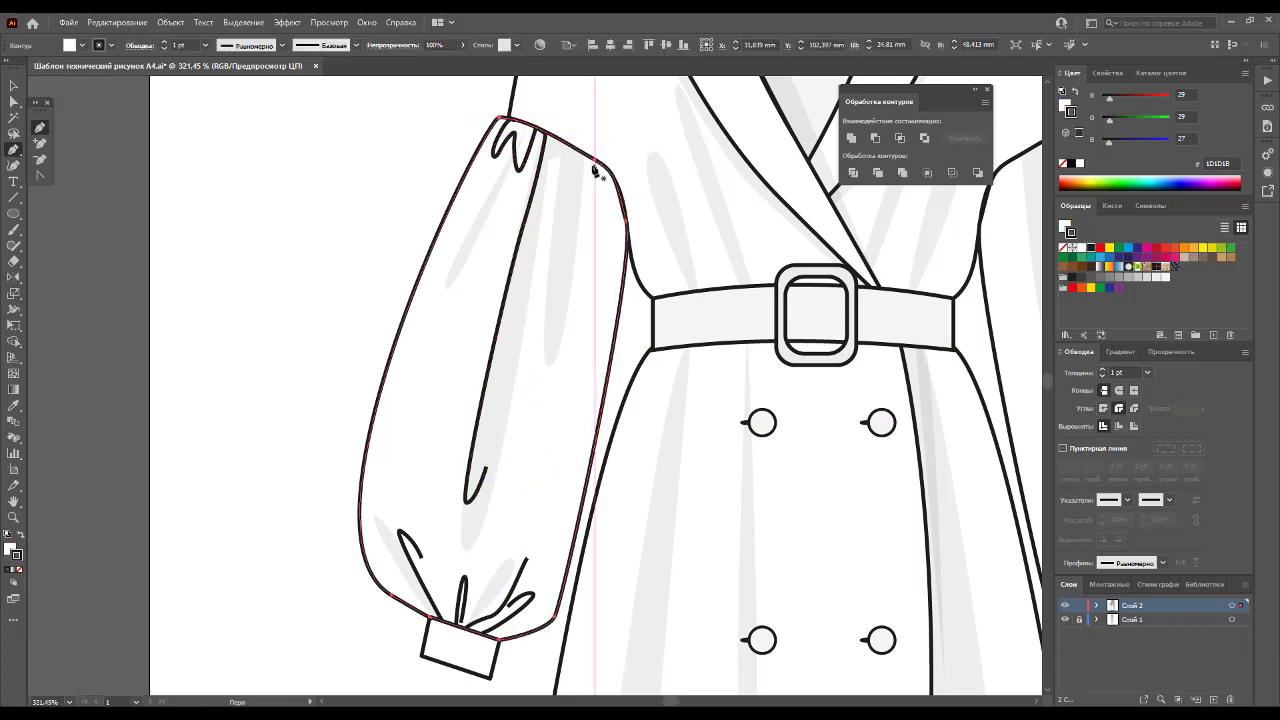
Step: Add a second long fold and two short folds near the sleeve top and right edge
left_click(587, 158)
left_click_drag(560, 338, 558, 315)
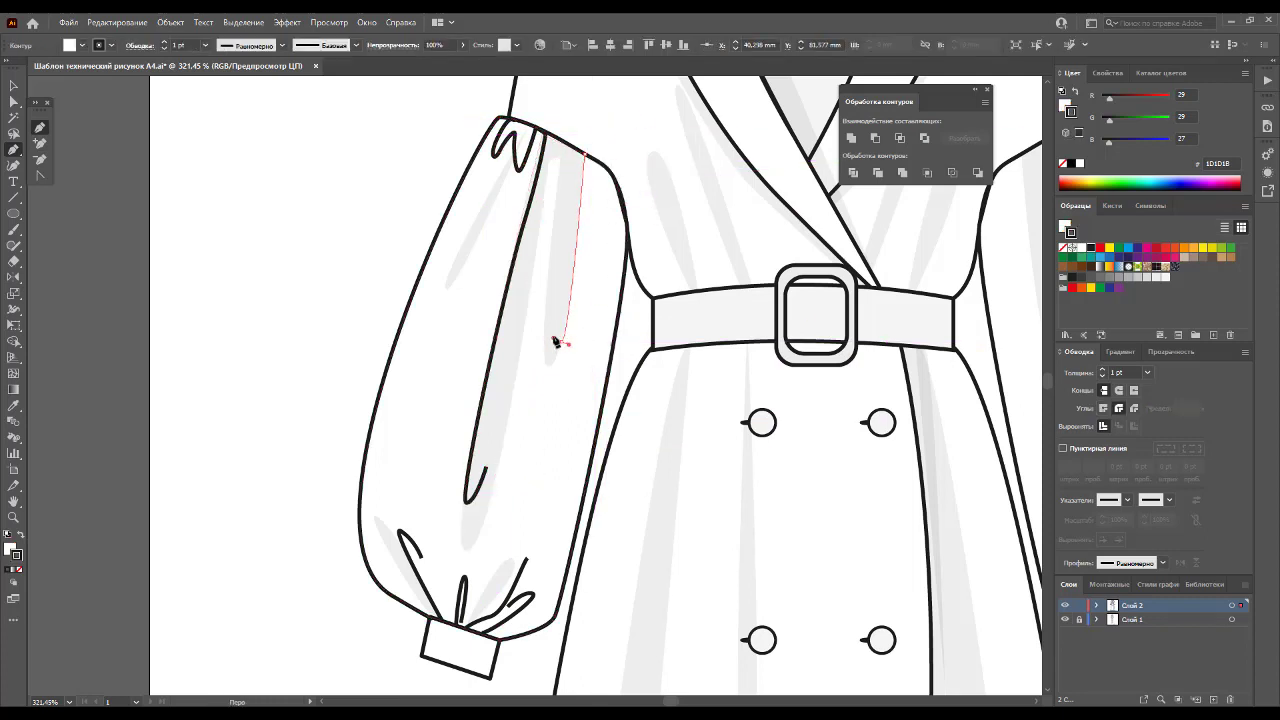
key("Escape")
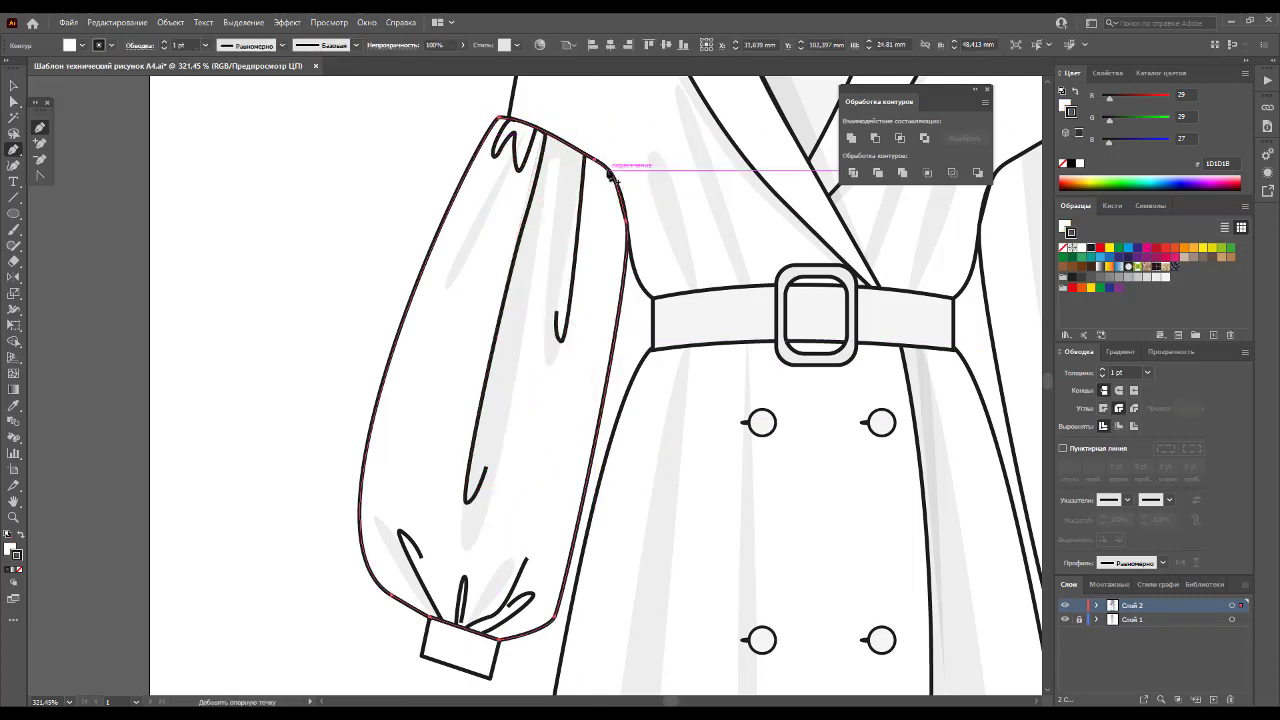
left_click_drag(607, 225, 597, 252)
key("Escape")
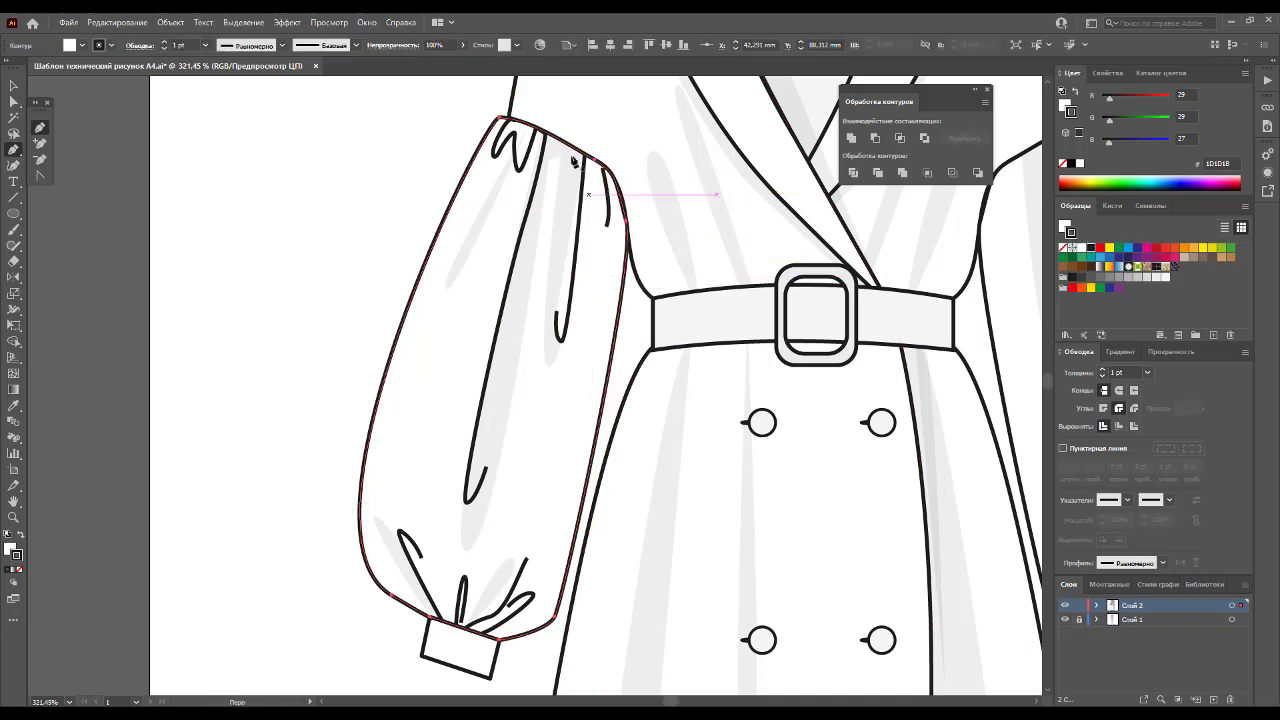
left_click(566, 150)
left_click_drag(542, 212, 538, 228)
key("Escape")
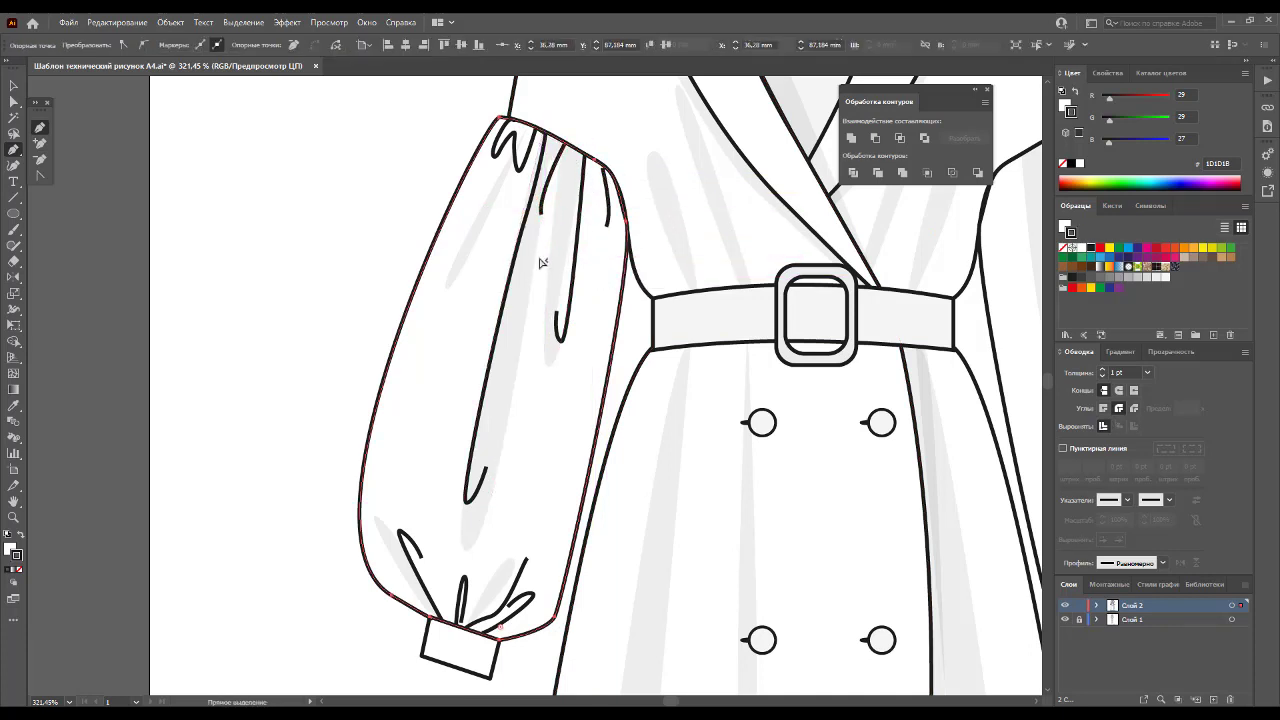
left_click(13, 86)
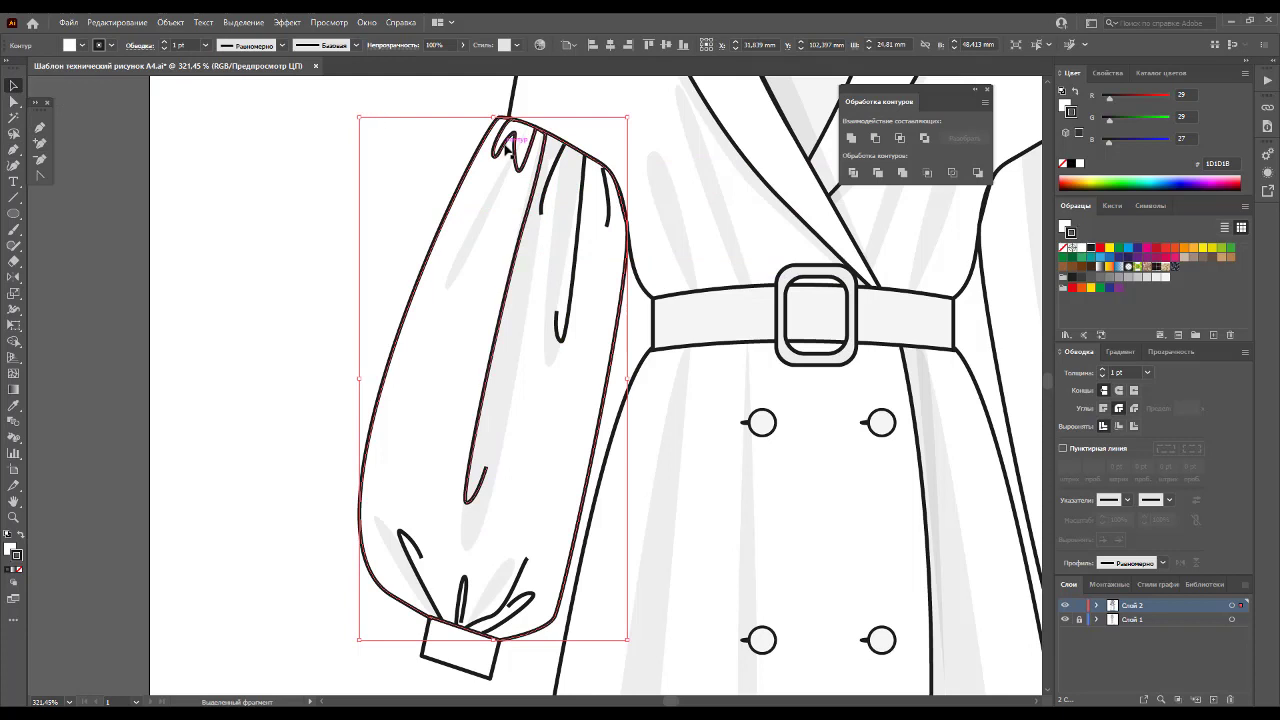
Step: Delete the sleeve's grey fold shading and join the five sleeve fold lines together
left_click(524, 240)
left_click(524, 240, "shift")
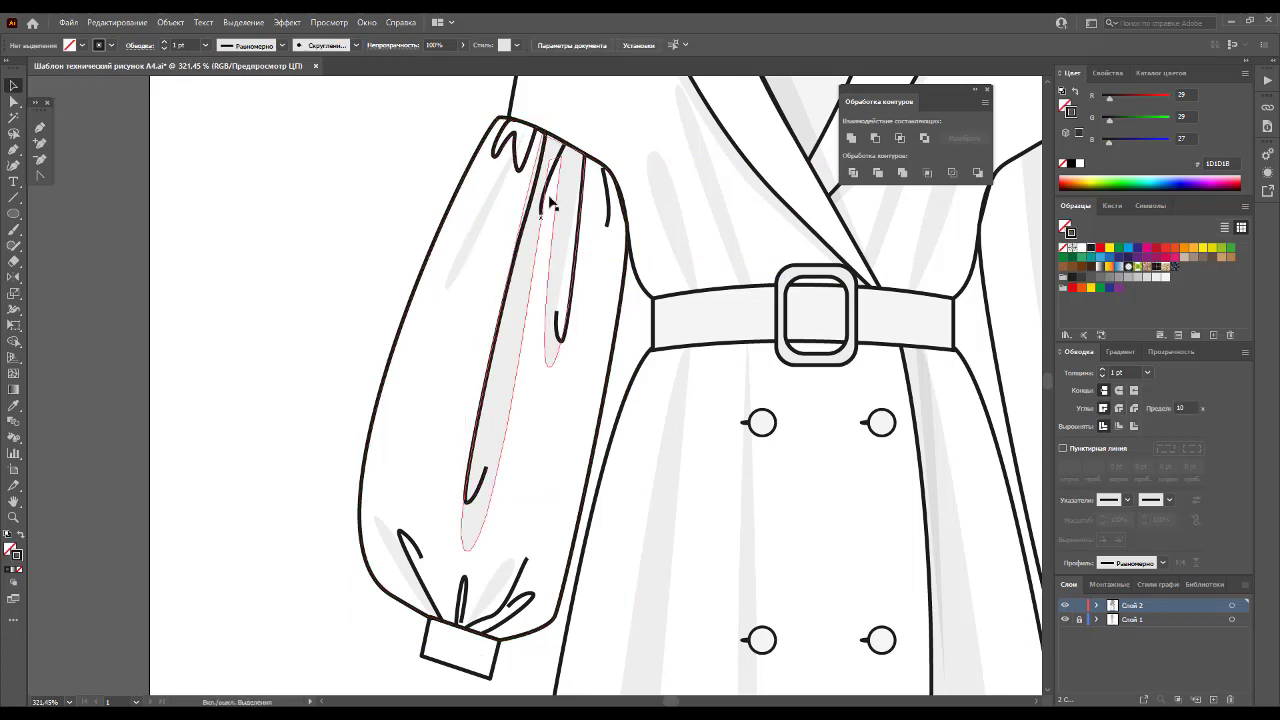
key("Delete")
left_click(530, 218)
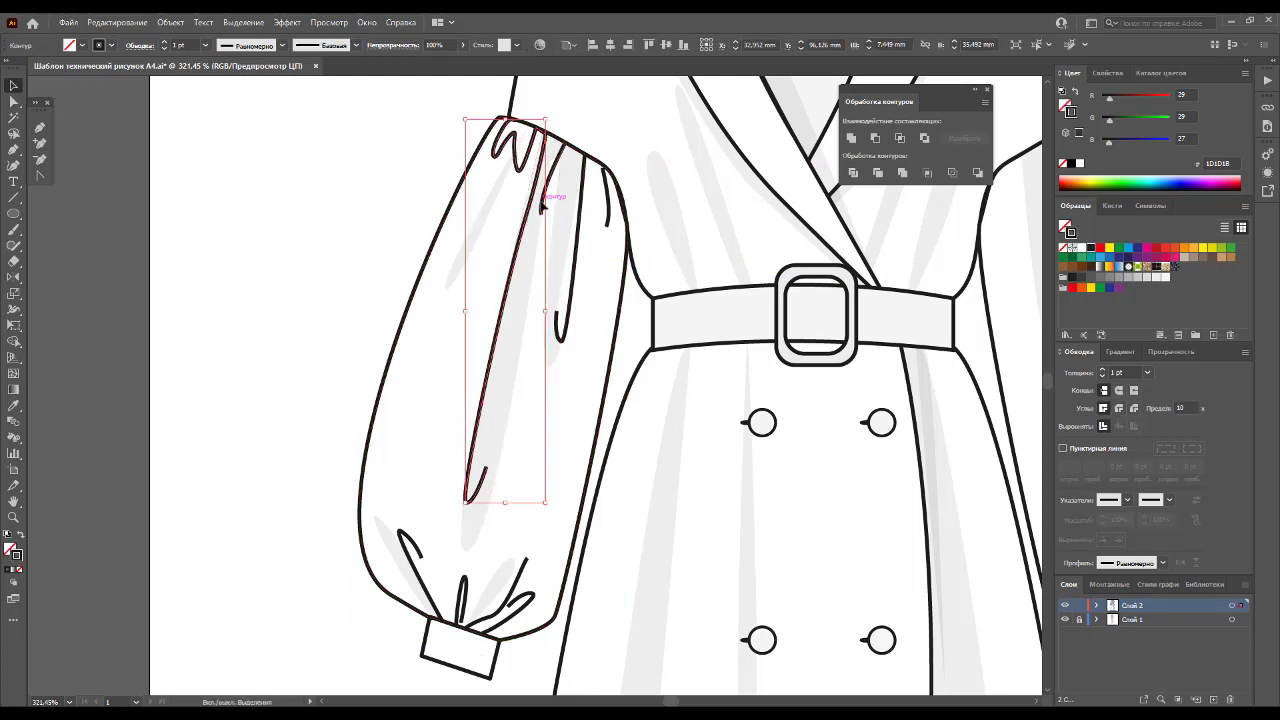
left_click(563, 320, "shift")
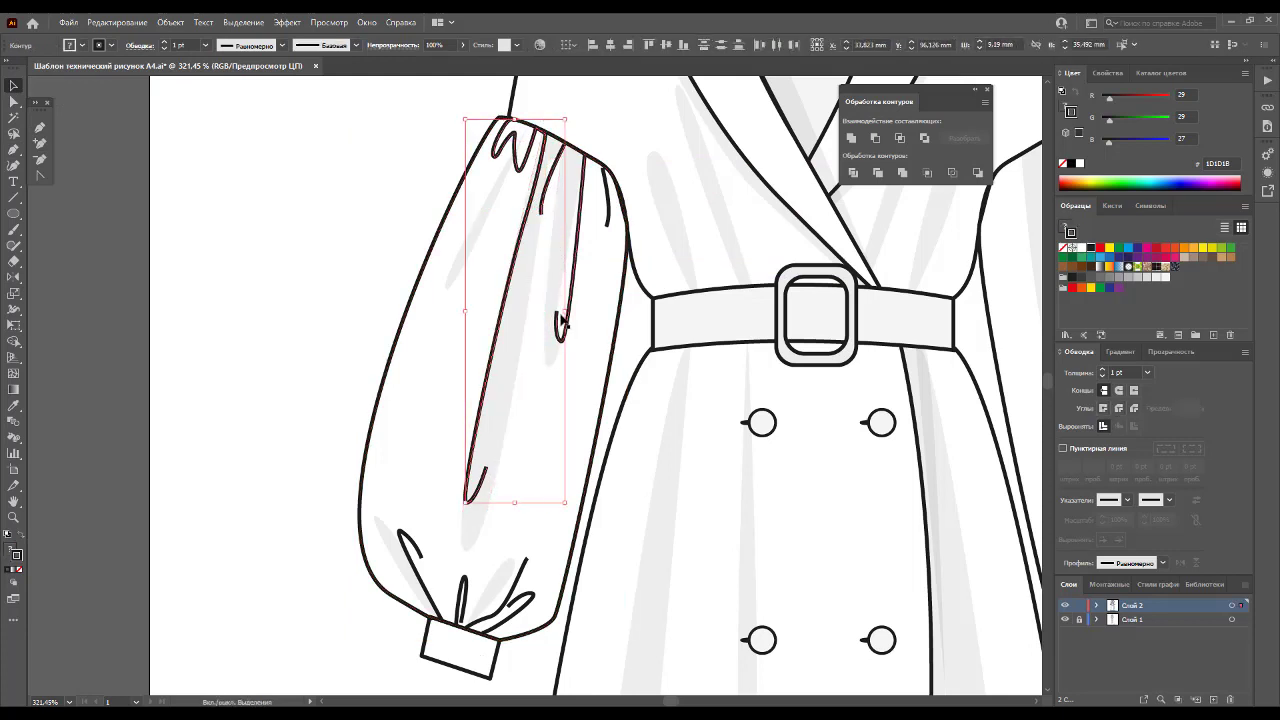
left_click(607, 210, "shift")
left_click(524, 613, "shift")
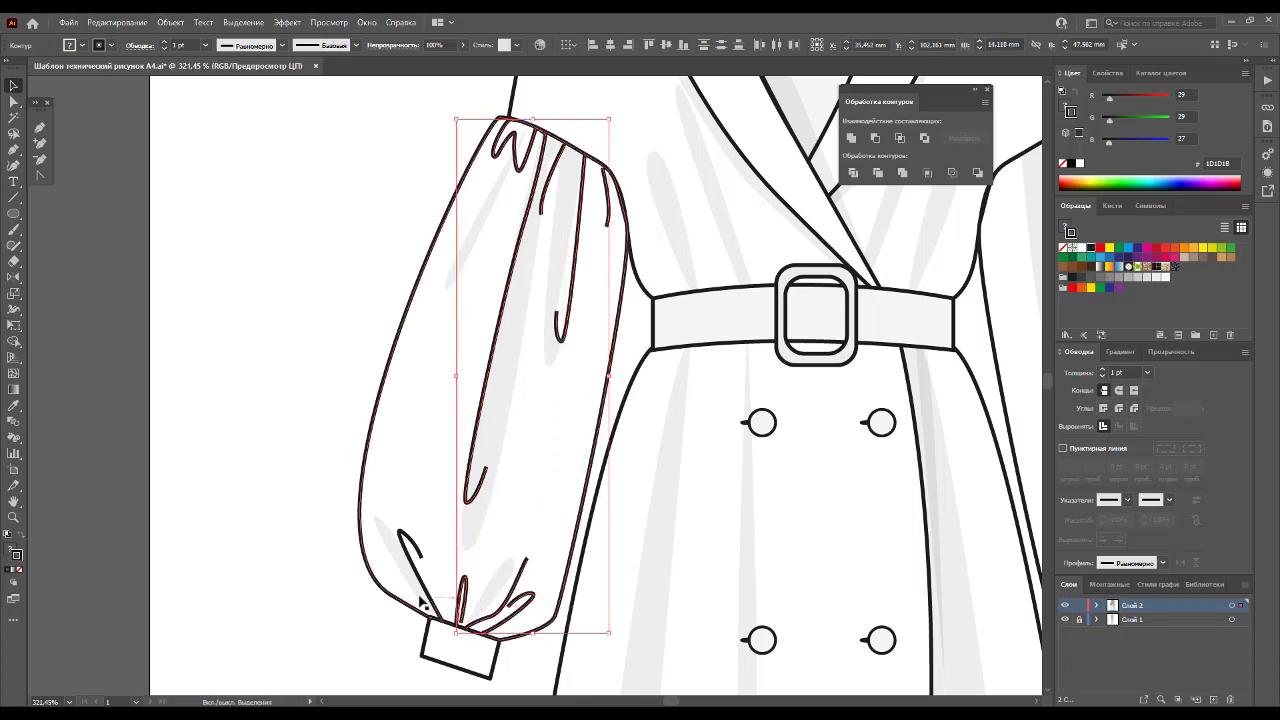
left_click(421, 587, "shift")
right_click(421, 587)
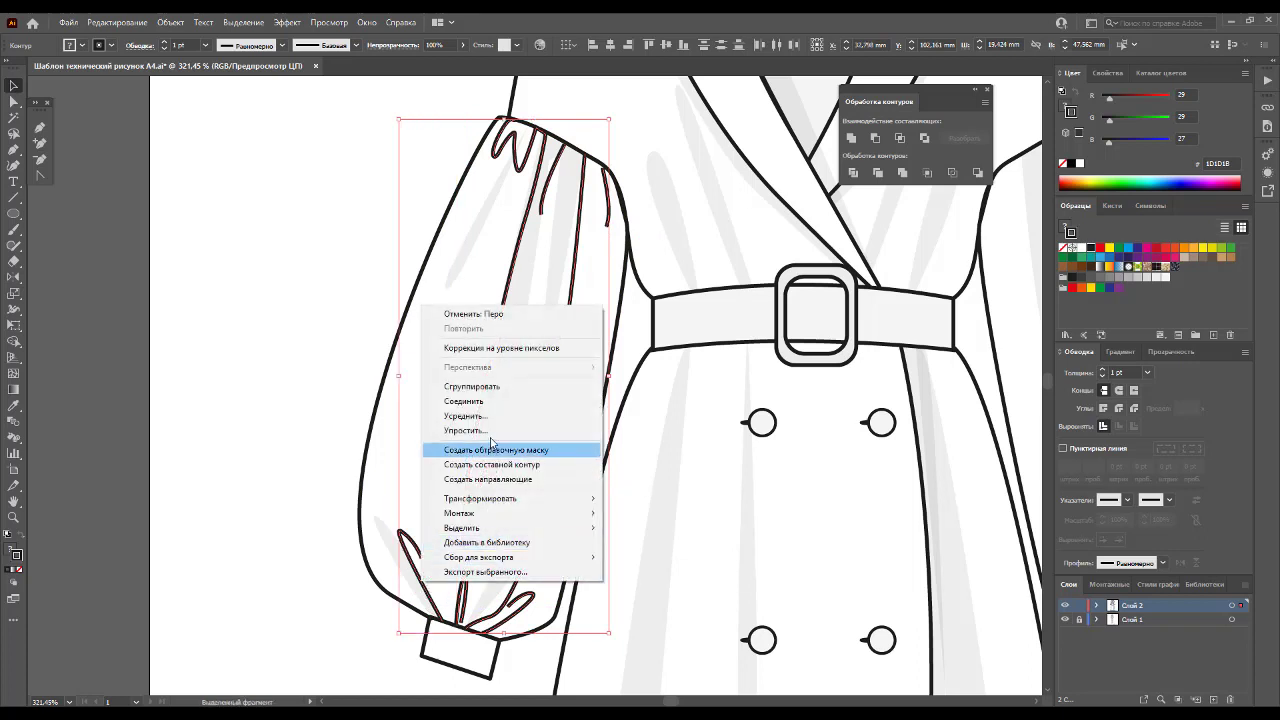
left_click(465, 401)
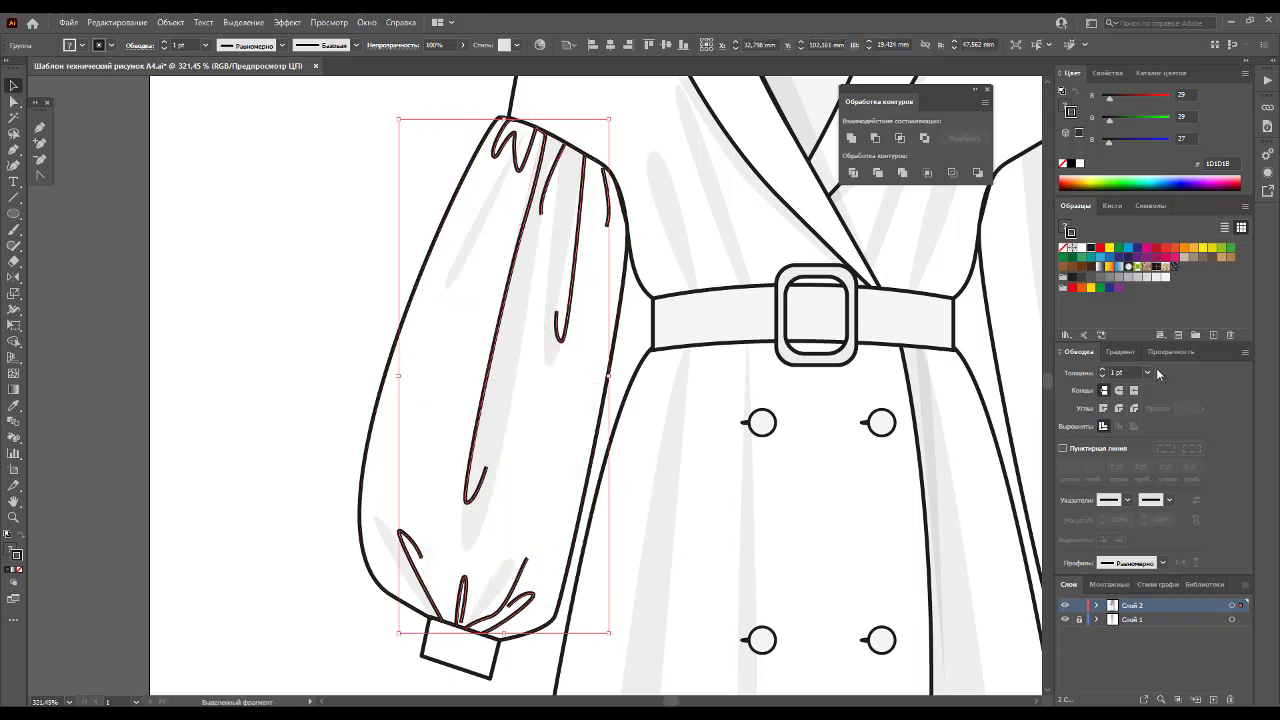
Step: Give the sleeve folds a 0.25 pt tapered stroke, then deselect and zoom out
left_click(1148, 372)
left_click(1162, 398)
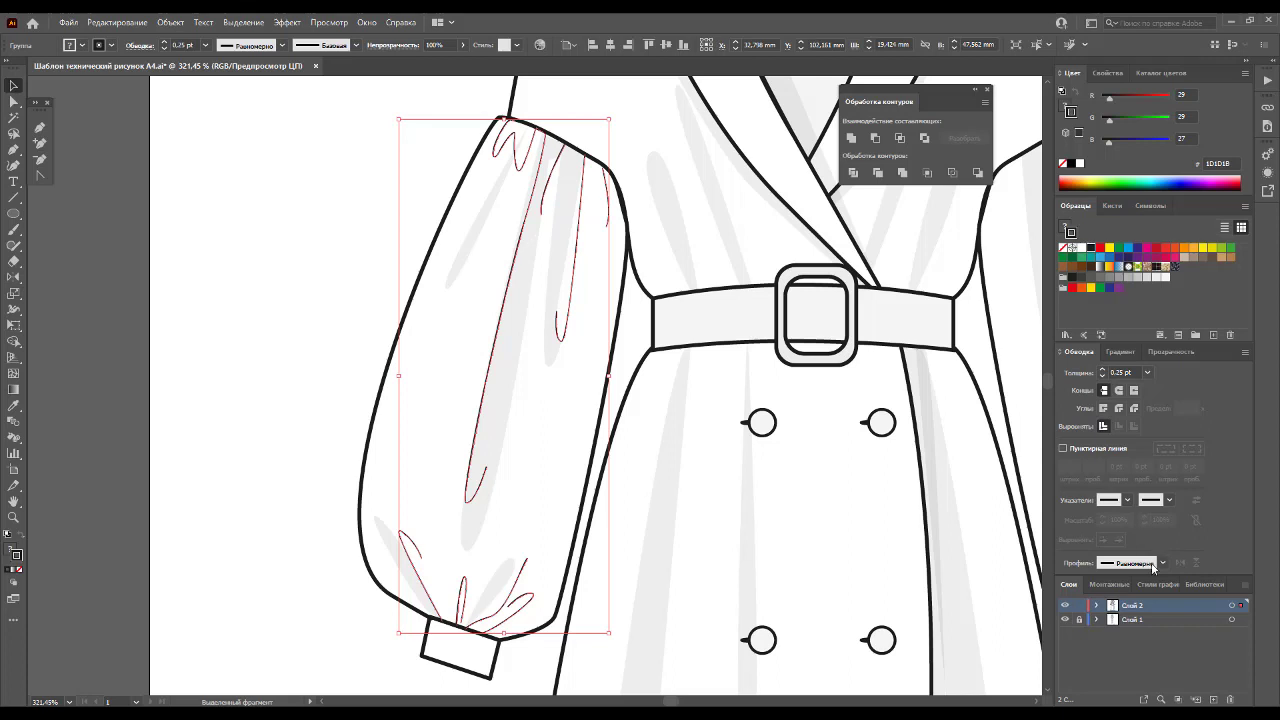
left_click(1163, 566)
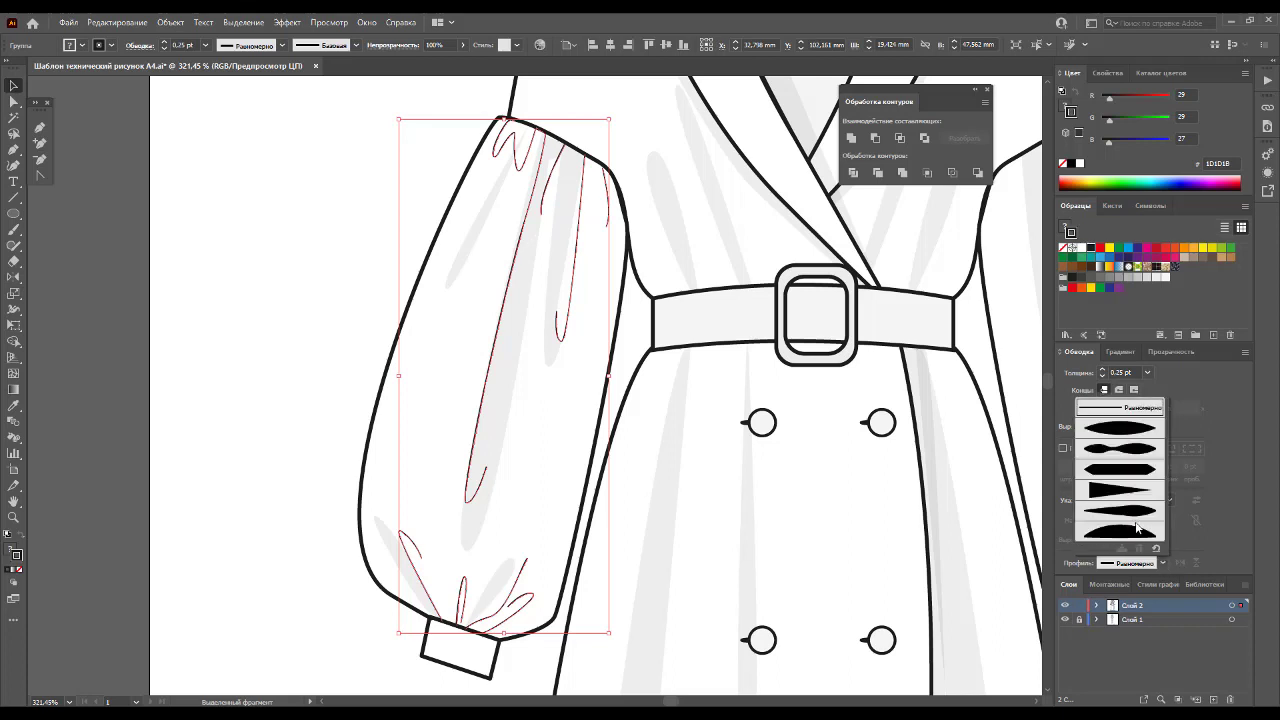
left_click(1147, 450)
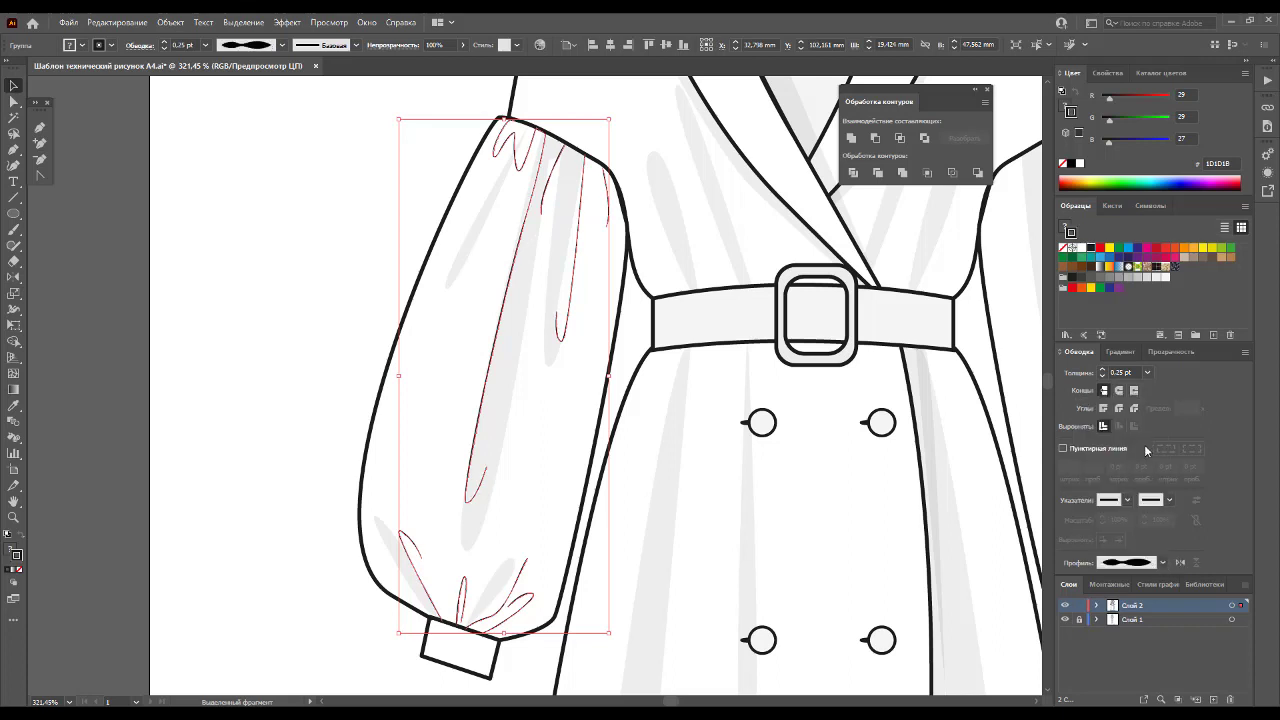
left_click(261, 243)
key("z")
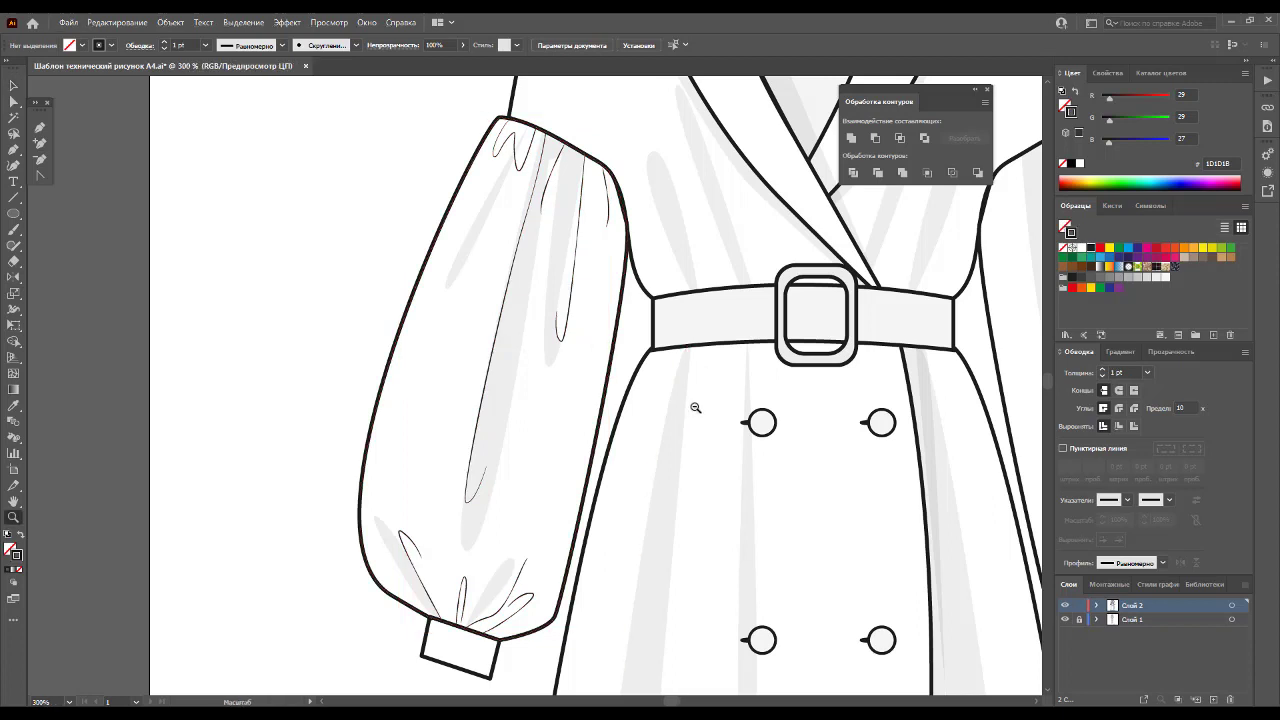
left_click(695, 407, "alt")
left_click(645, 366, "alt")
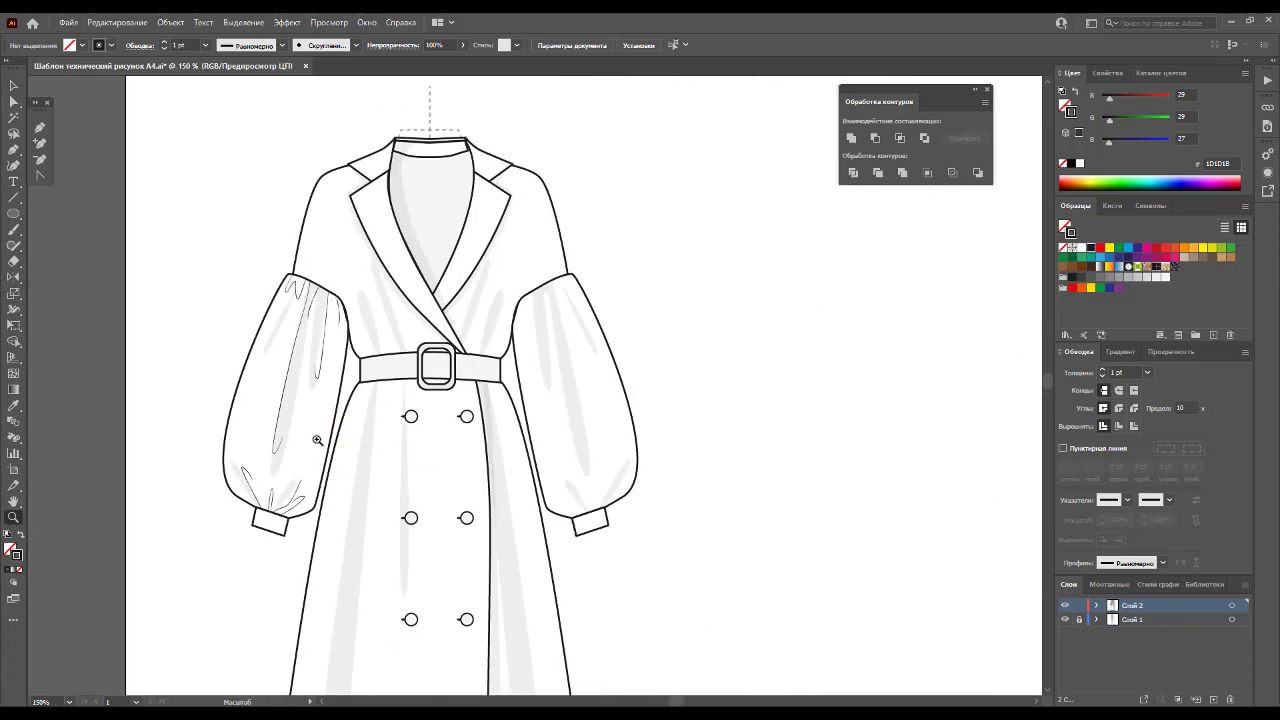
Step: Reflect a copy of the left sleeve's fold group onto the right sleeve with Alt
left_click(13, 88)
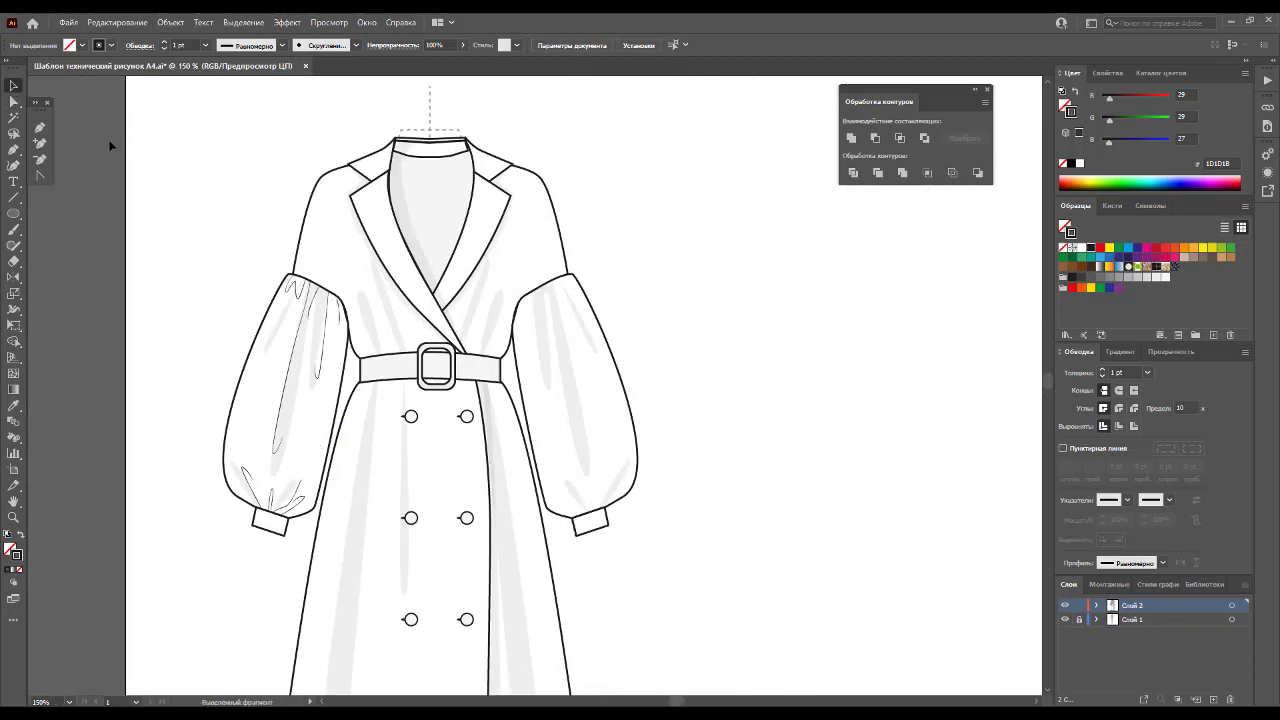
left_click(277, 432)
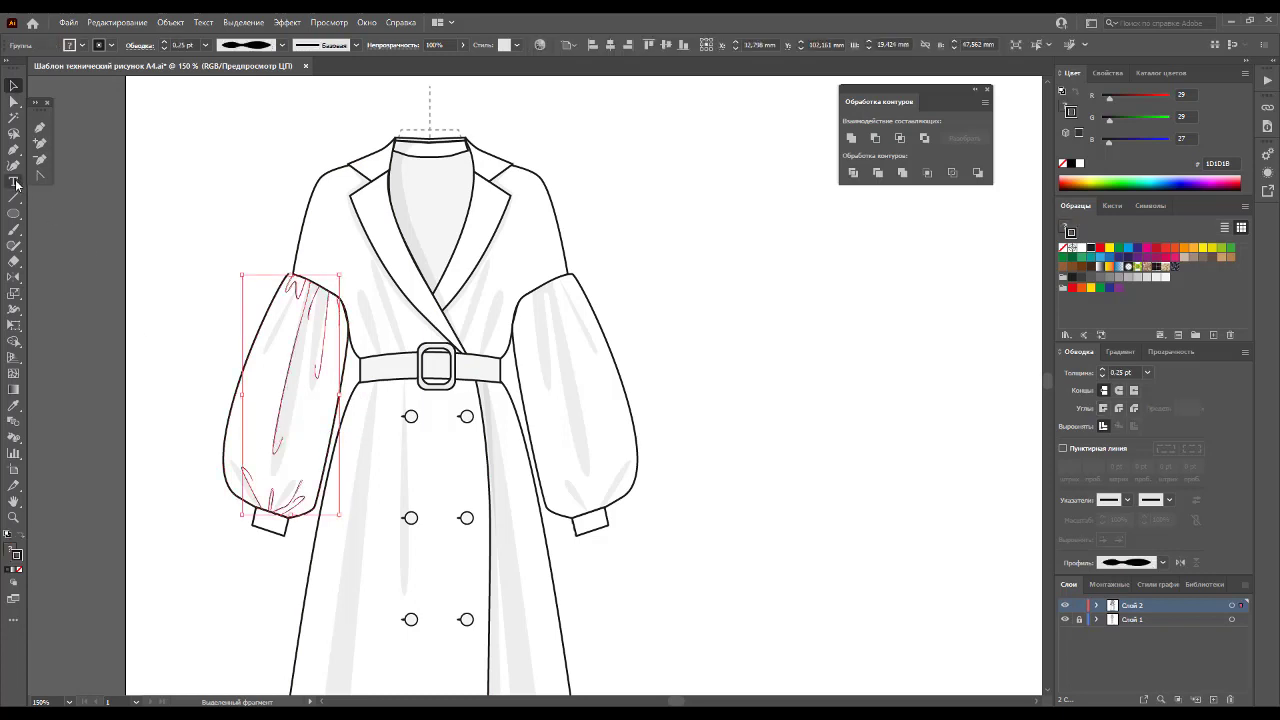
left_click(14, 278)
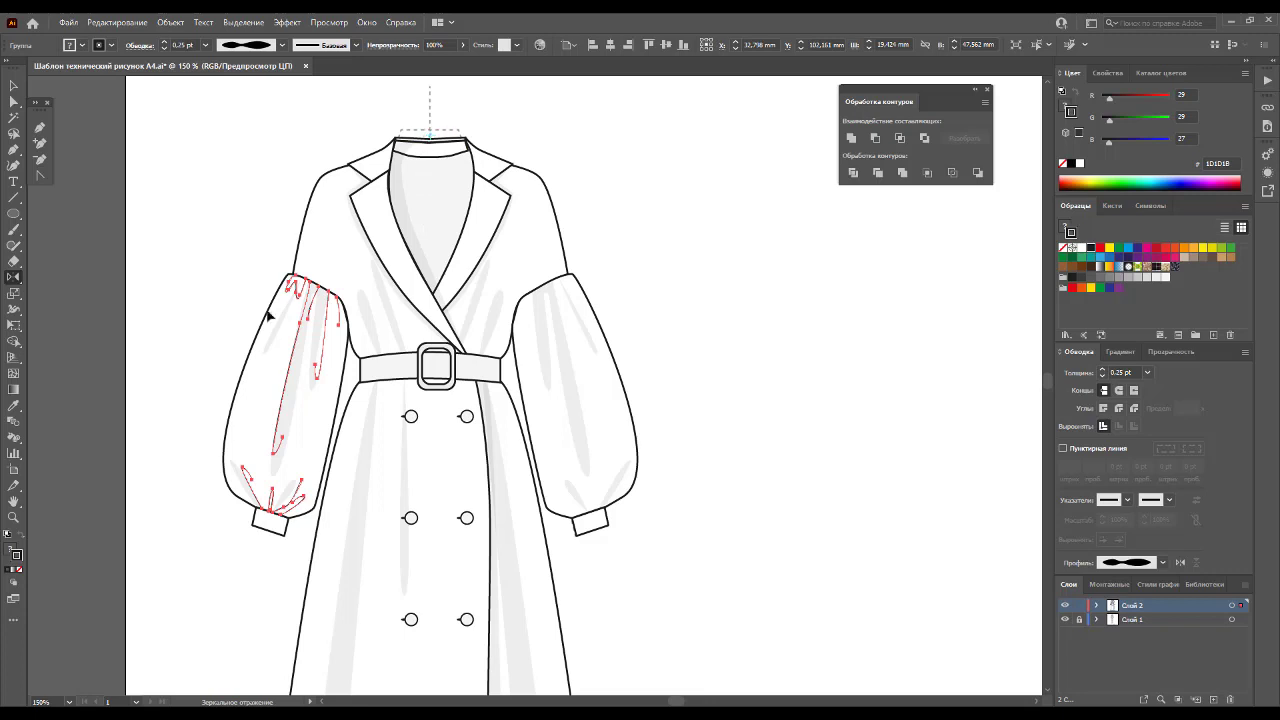
left_click_drag(280, 416, 578, 310)
left_click(24, 88)
left_click(794, 371)
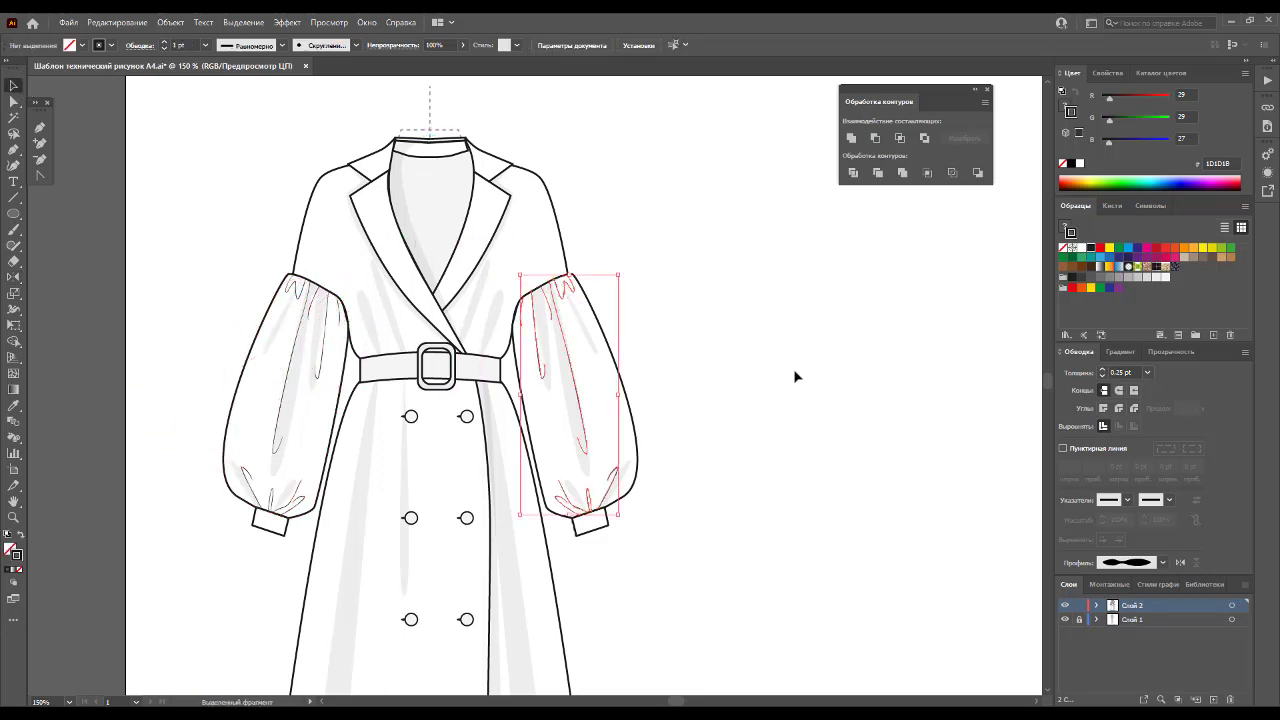
Step: Draw a closed shading shape running from the belt up the left lapel
left_click(40, 128)
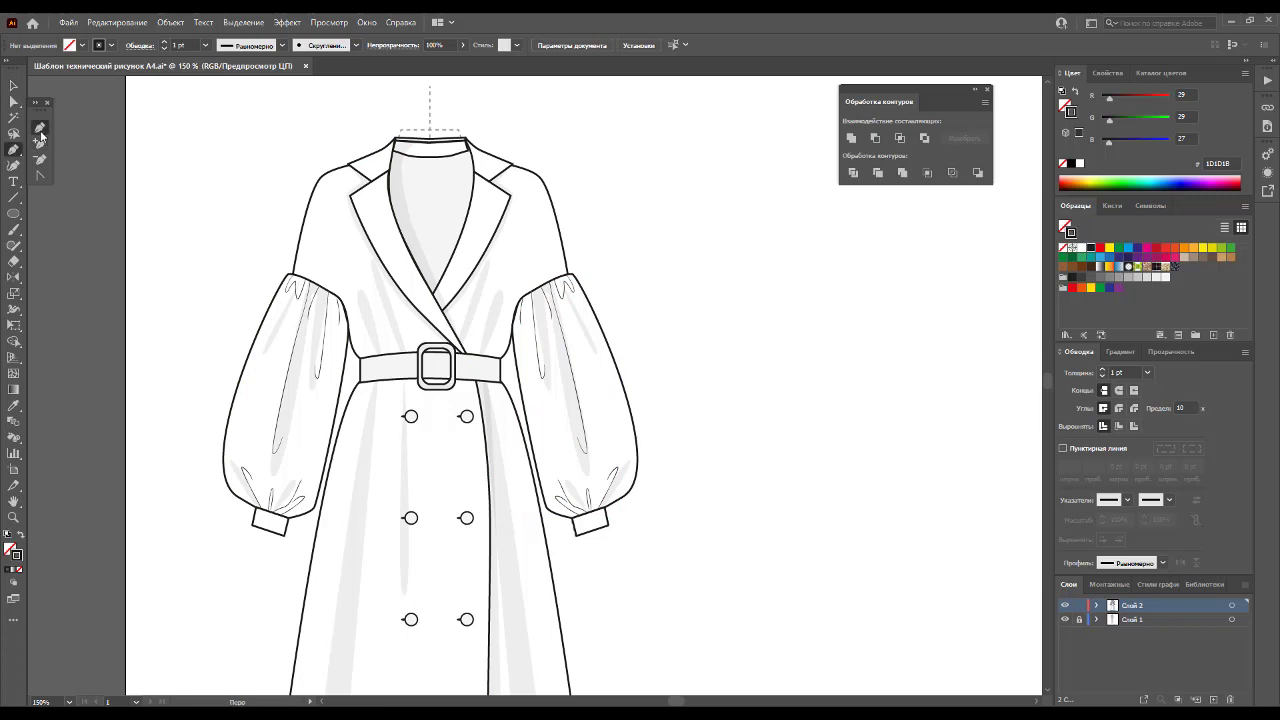
left_click(410, 350)
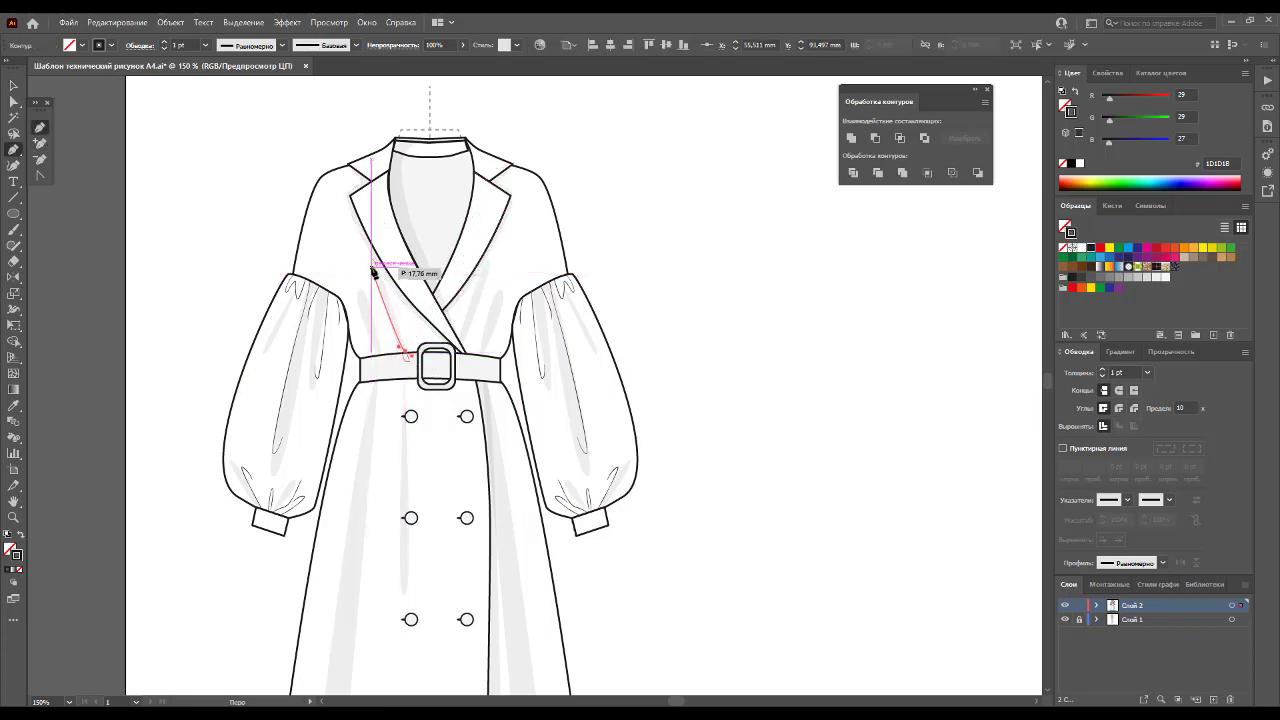
left_click(369, 267)
left_click(348, 193)
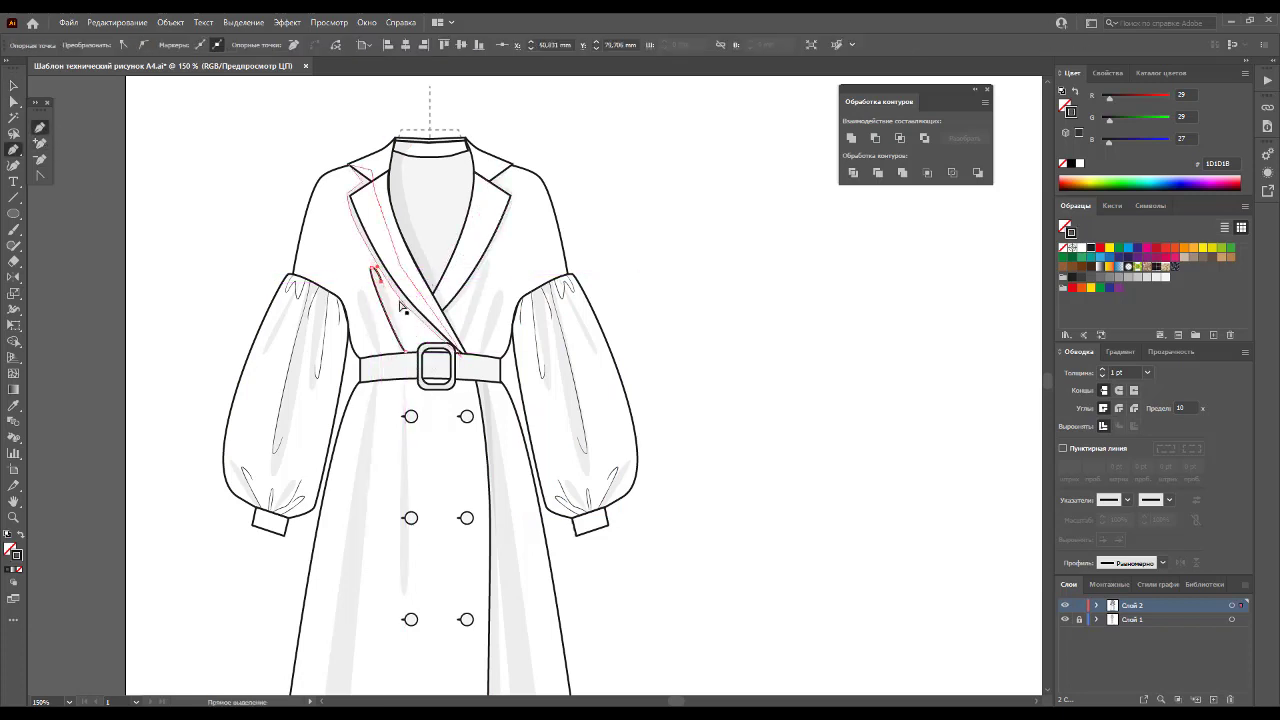
left_click(348, 163)
left_click(371, 171)
left_click(400, 264)
left_click(458, 350)
Step: Add a fold shape by the left lapel, plus a dark wedge and short fold by the right lapel
left_click(381, 358)
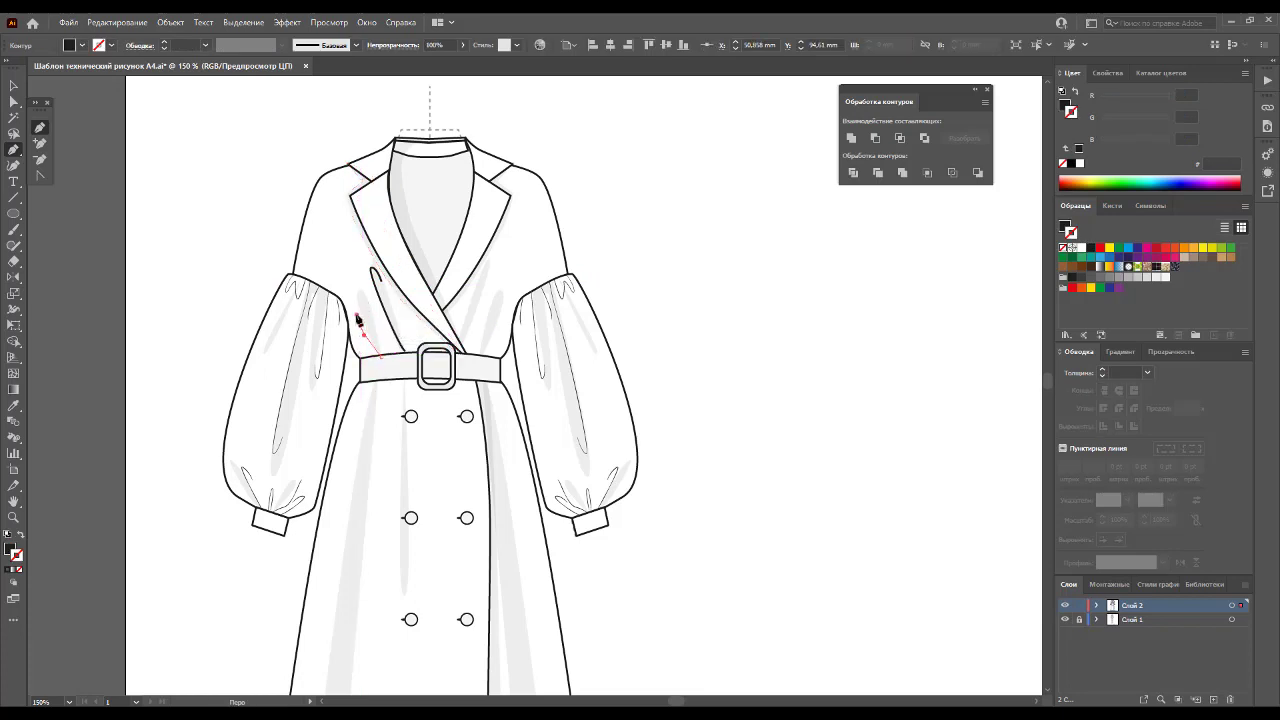
left_click(359, 291)
left_click(382, 360)
scroll(430, 400, "down", 1)
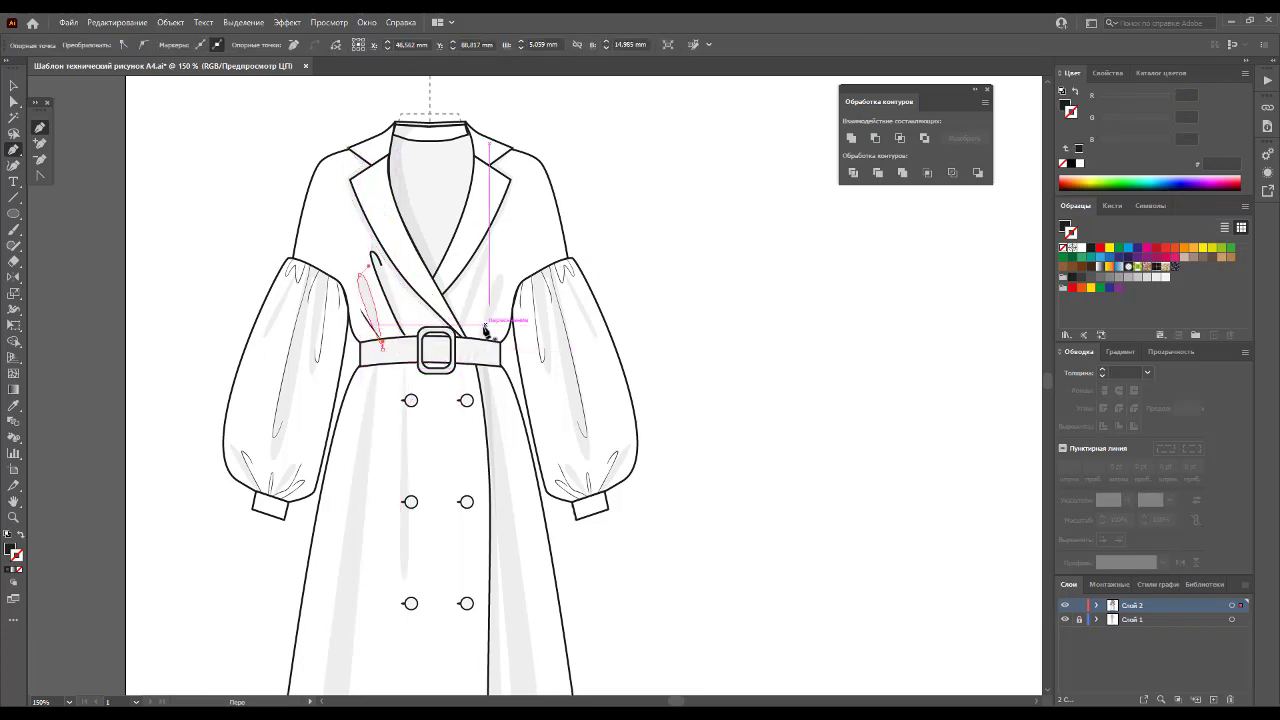
left_click(473, 339)
left_click(485, 290)
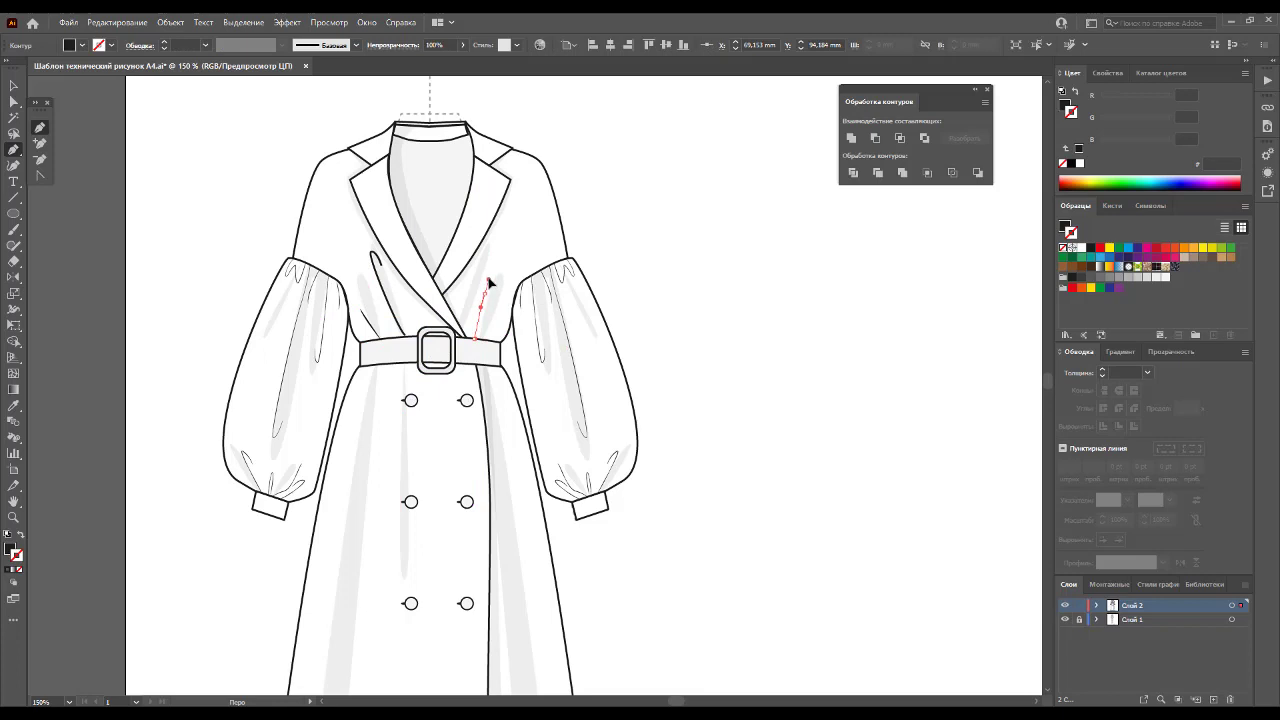
left_click(500, 266)
left_click(474, 338)
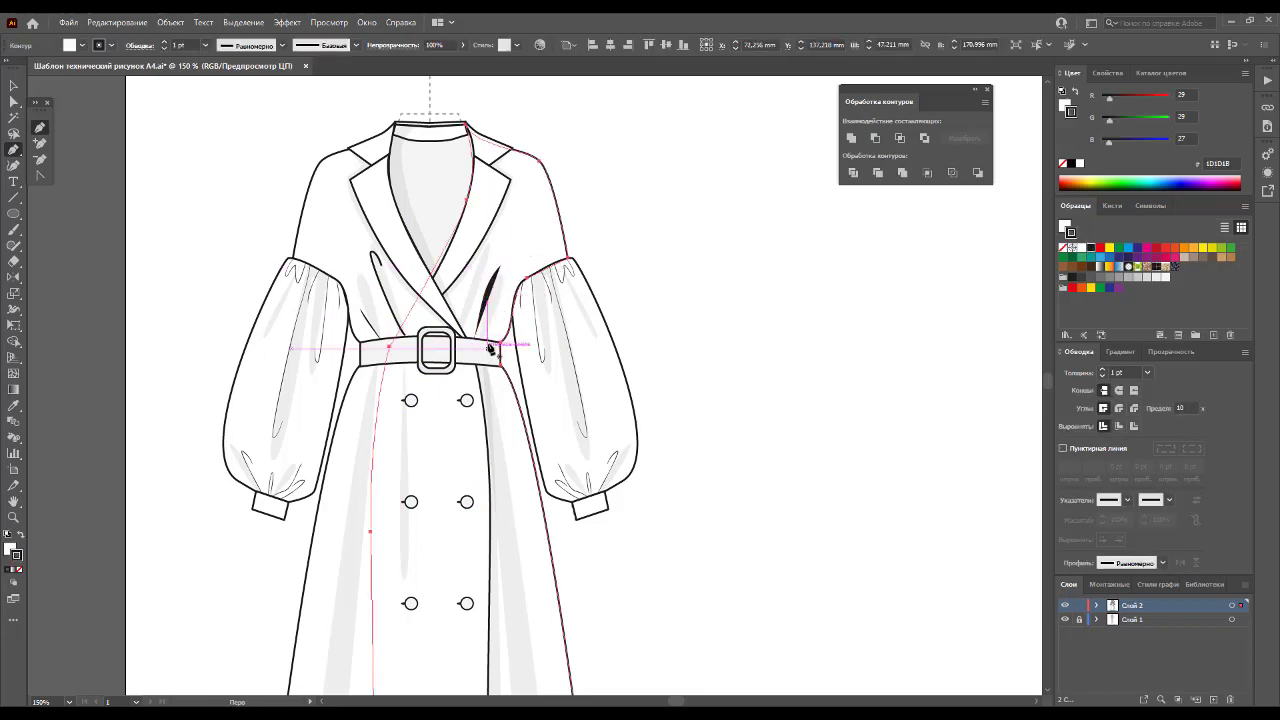
left_click(497, 338)
left_click(504, 305)
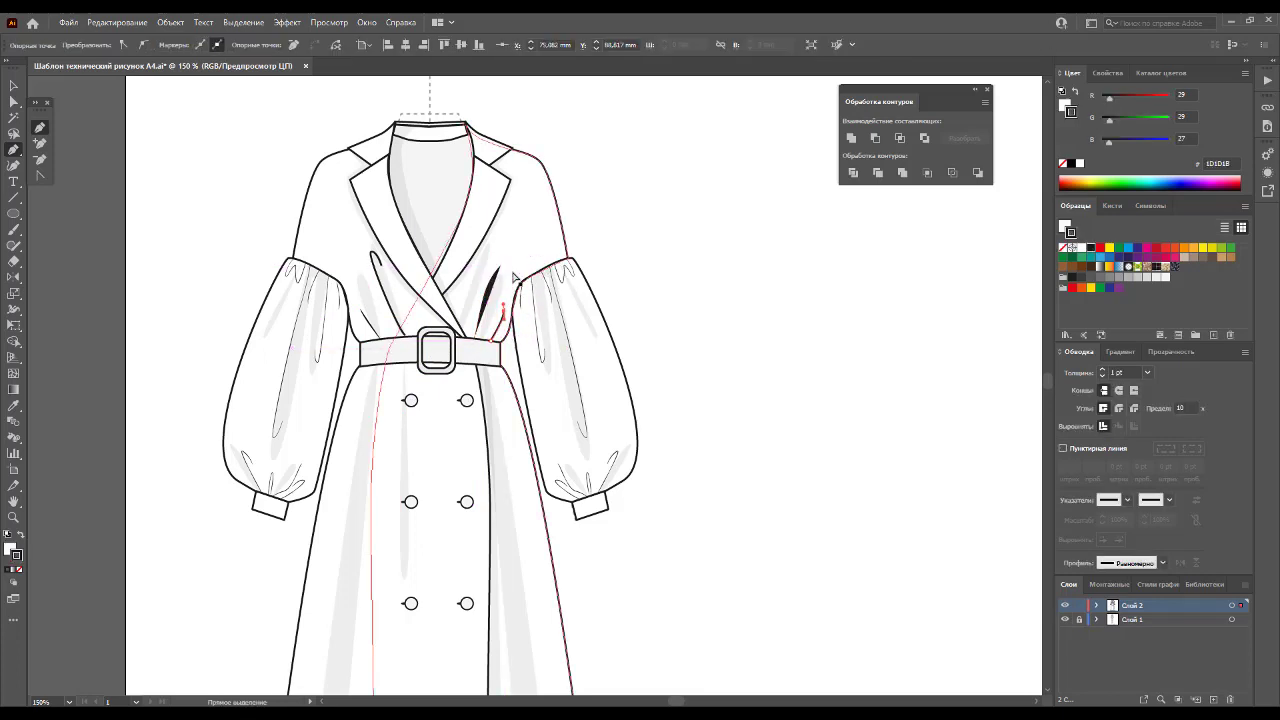
Step: Draw a curved fold line below the belt and reshape the shading band right of the buttons
scroll(500, 300, "down", 2)
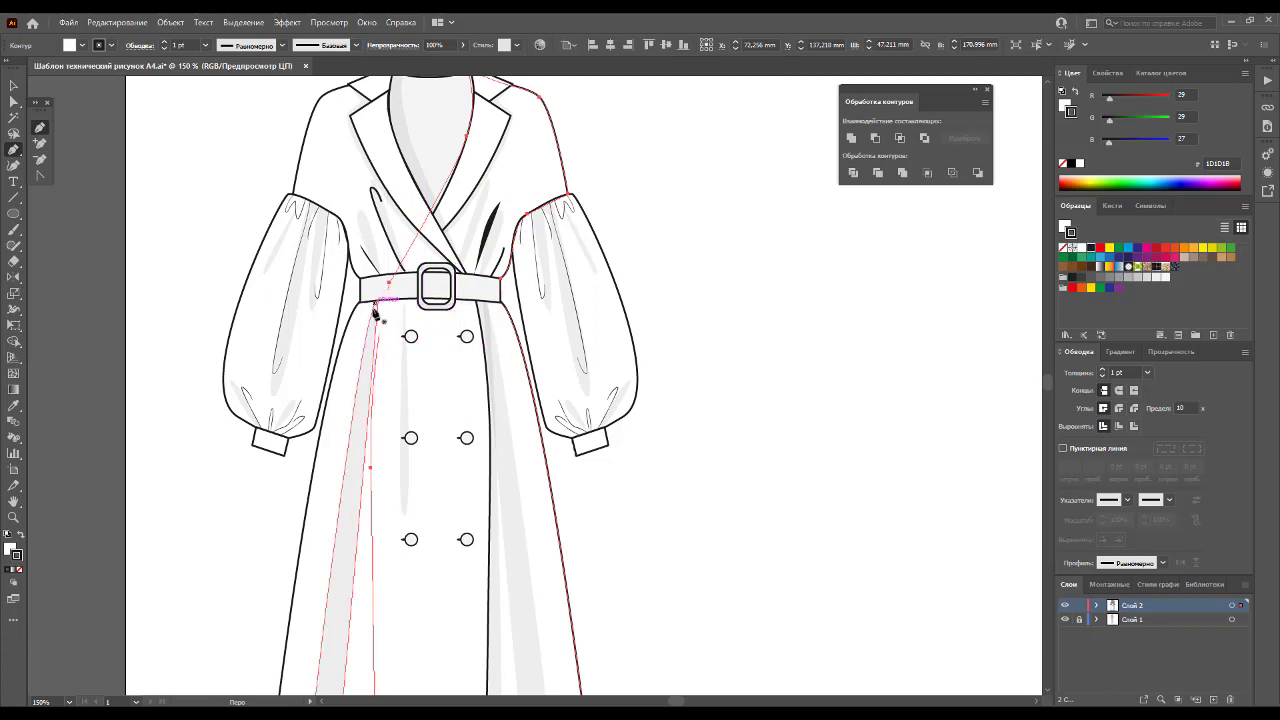
scroll(375, 313, "down", 2)
left_click_drag(354, 429, 325, 573)
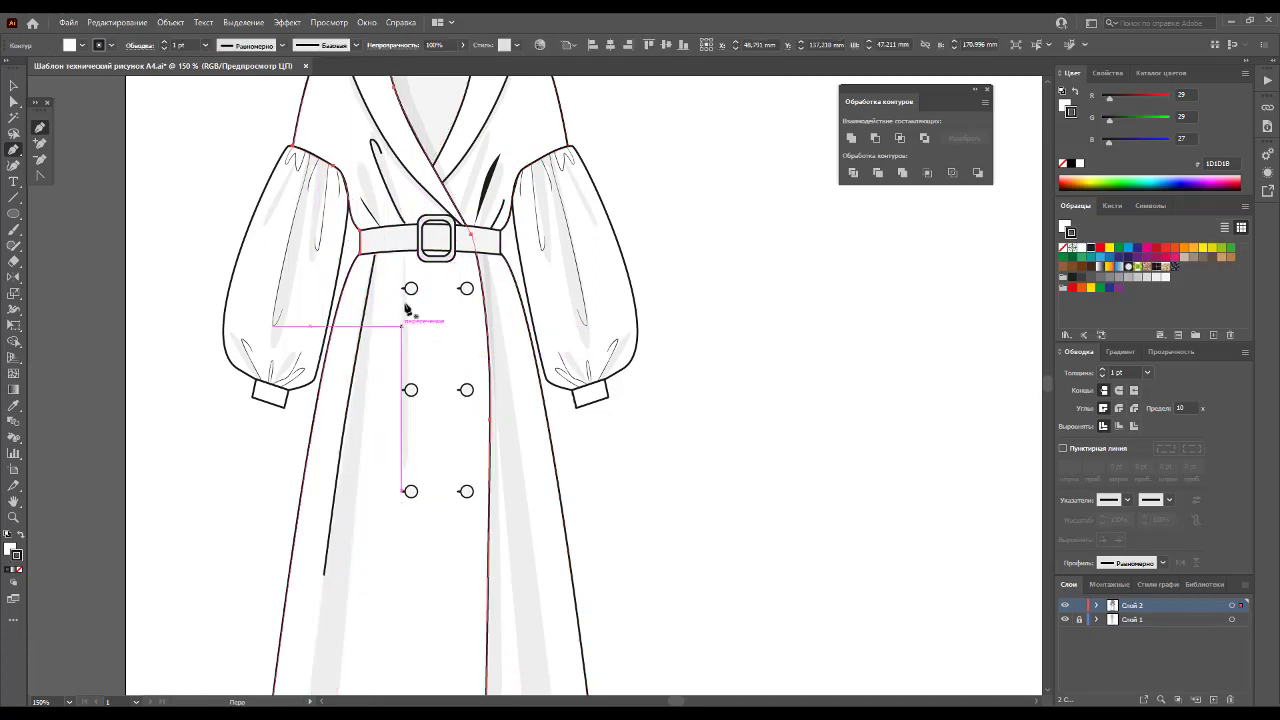
left_click(397, 250)
left_click(393, 347)
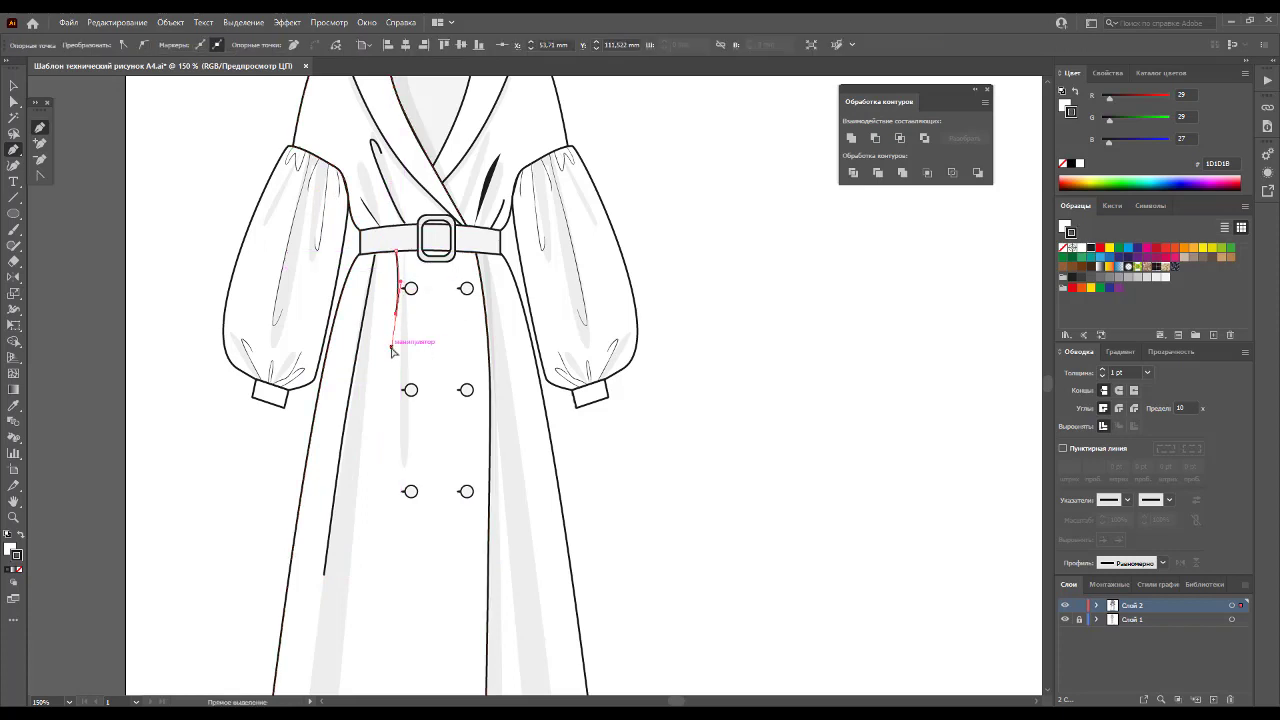
mouse_move(392, 348)
left_mouse_down()
mouse_move(380, 405)
mouse_move(395, 402)
left_mouse_up()
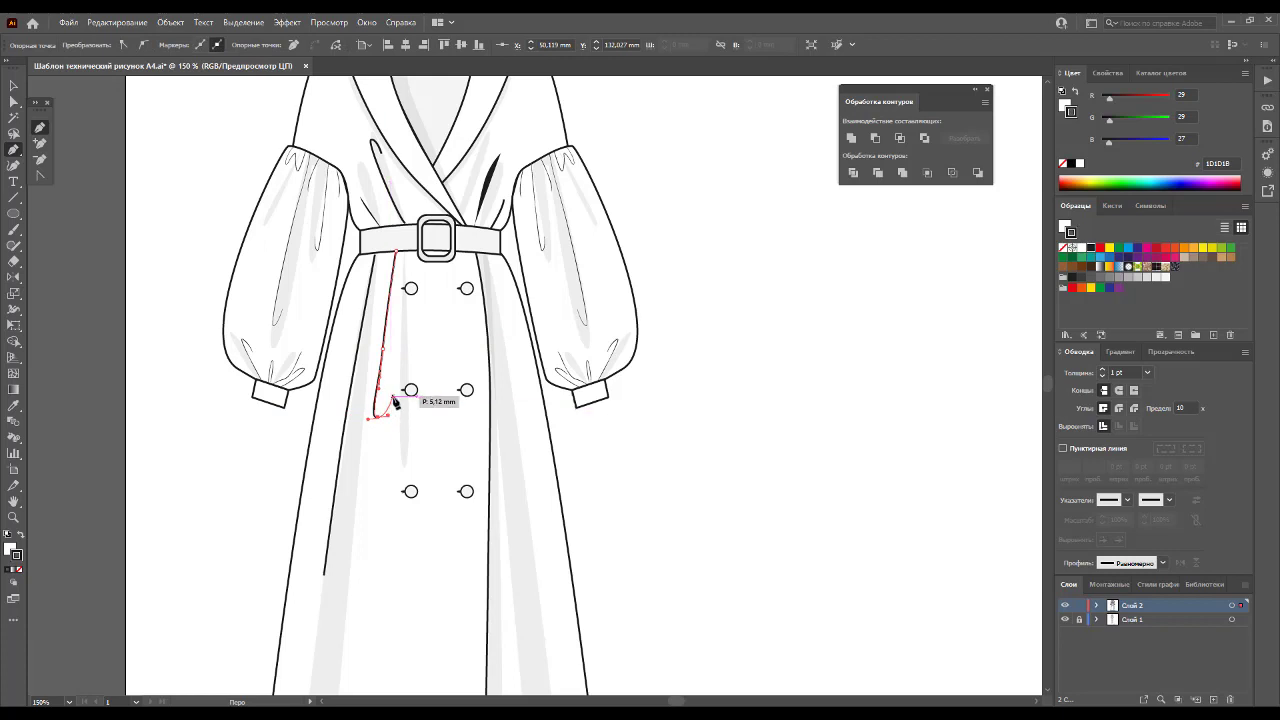
key("Escape")
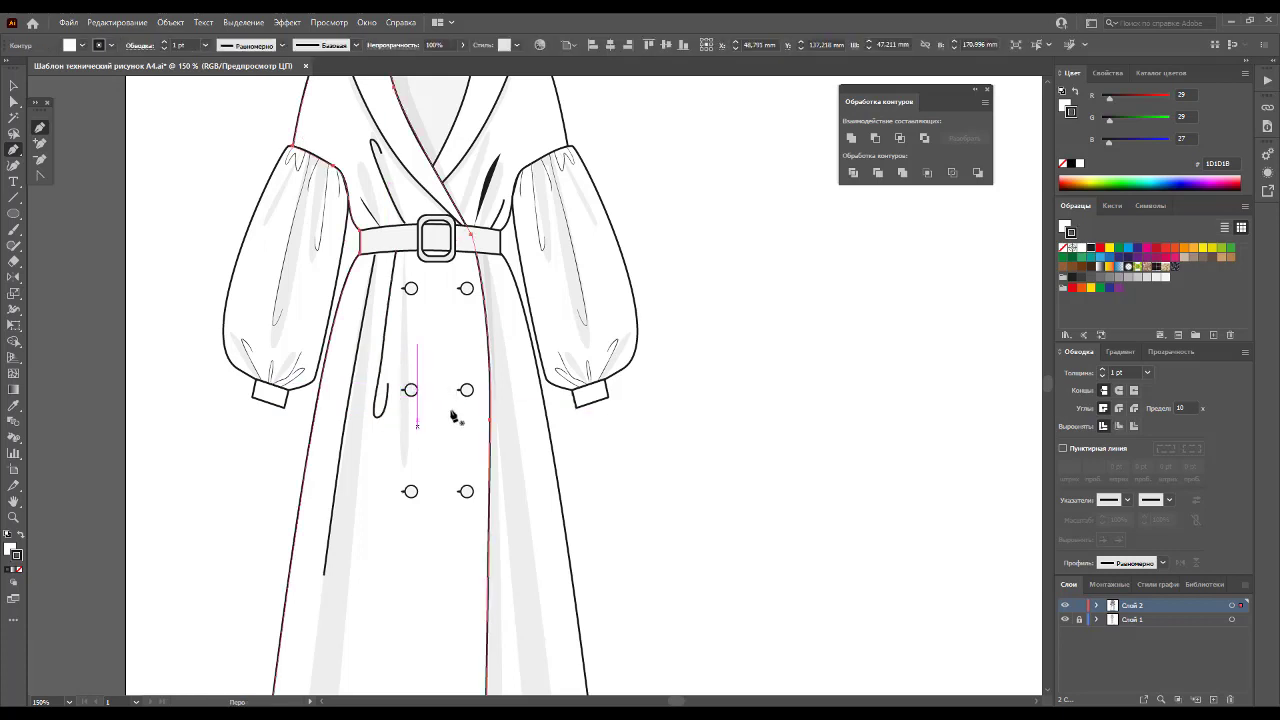
left_click_drag(491, 263, 521, 432)
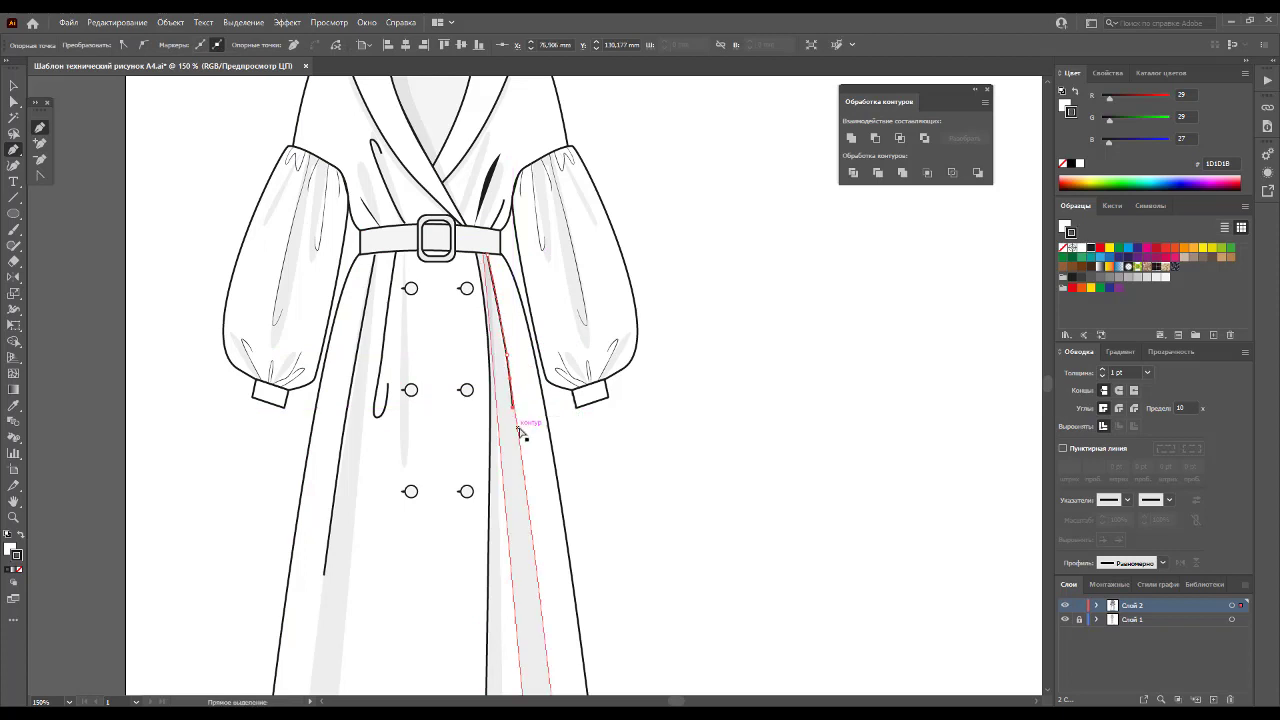
key("ctrl+a")
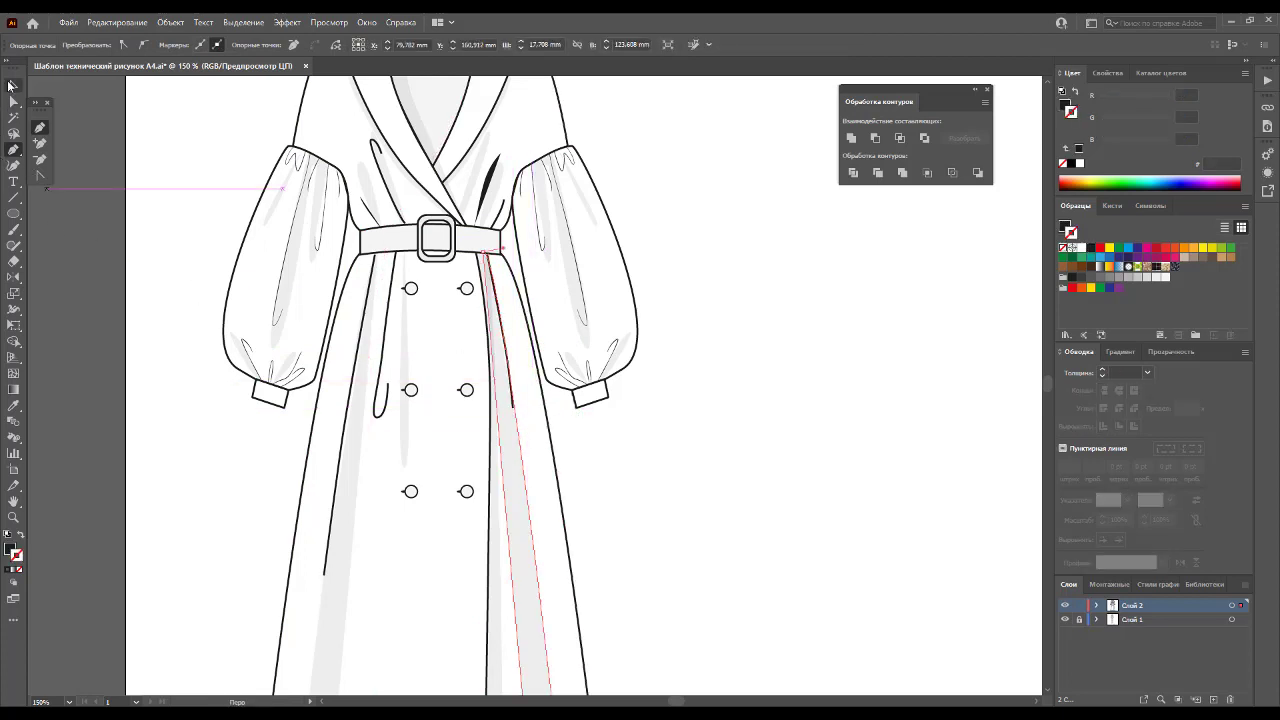
left_click(12, 85)
Step: Select the lapel and front fold lines, remove their fill and give them a black stroke
left_click(224, 463)
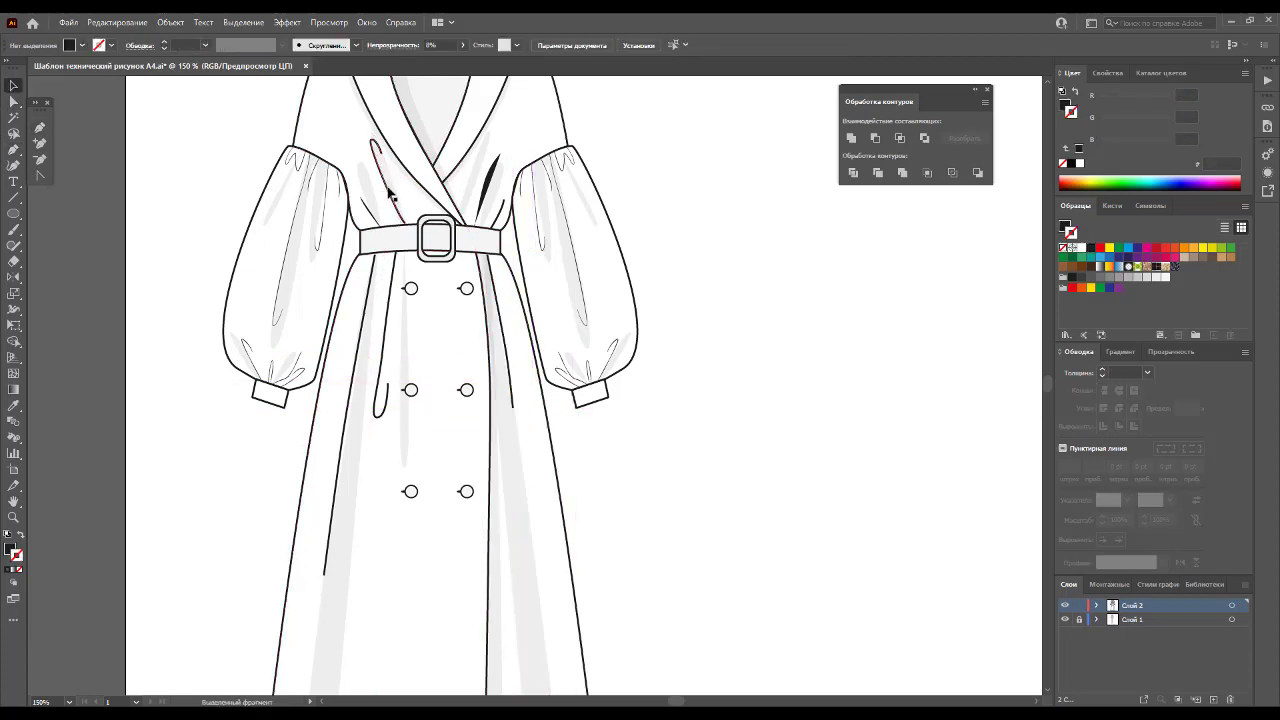
left_click(390, 193)
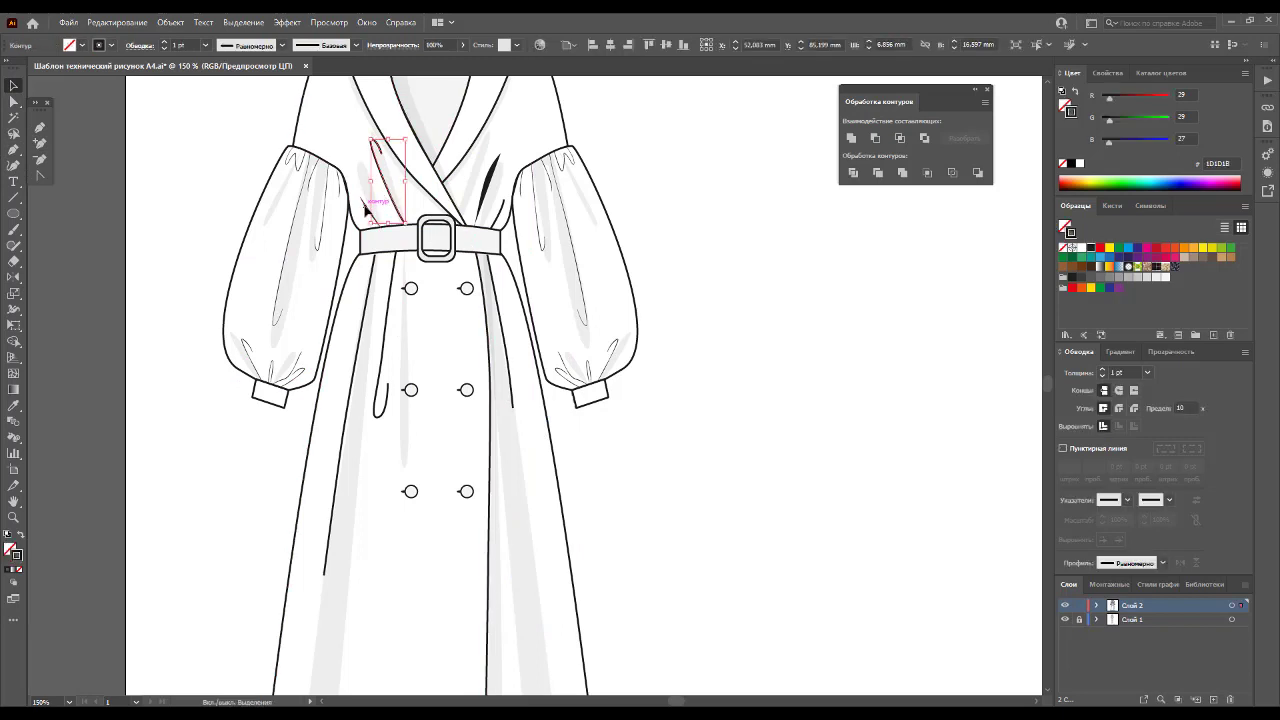
left_click(488, 196, "shift")
left_click(488, 196, "shift")
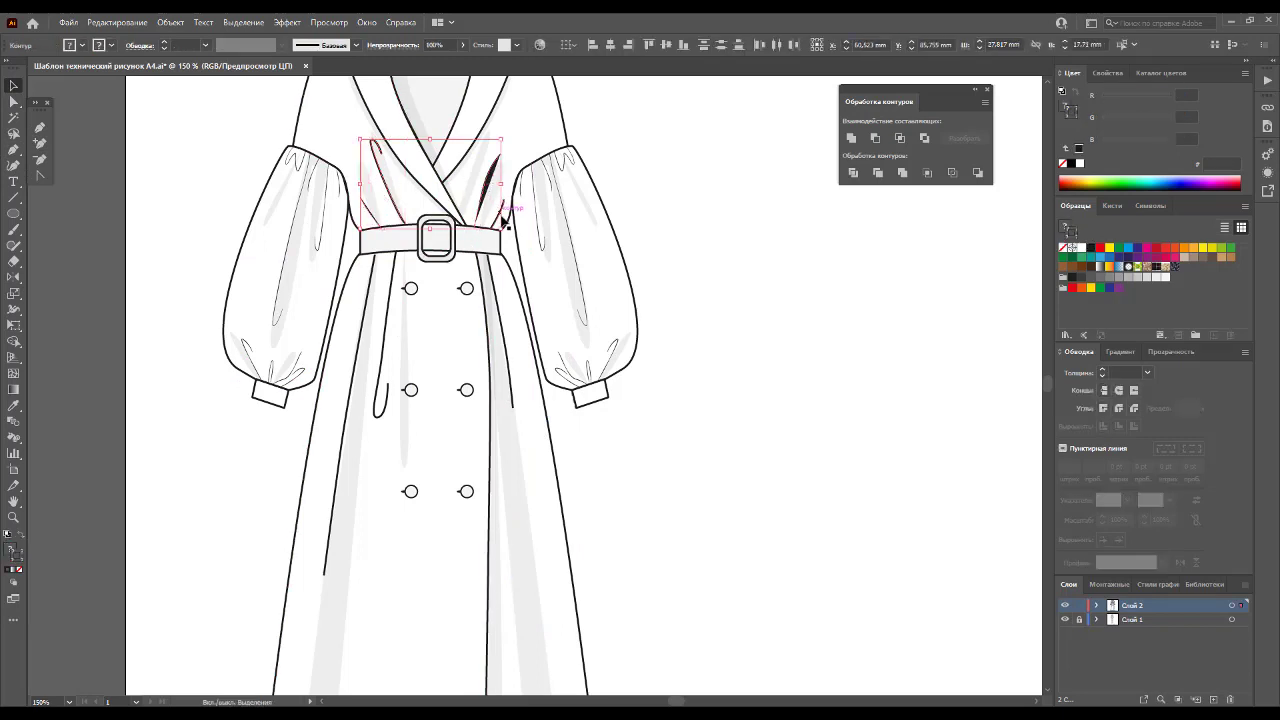
left_click(498, 305, "shift")
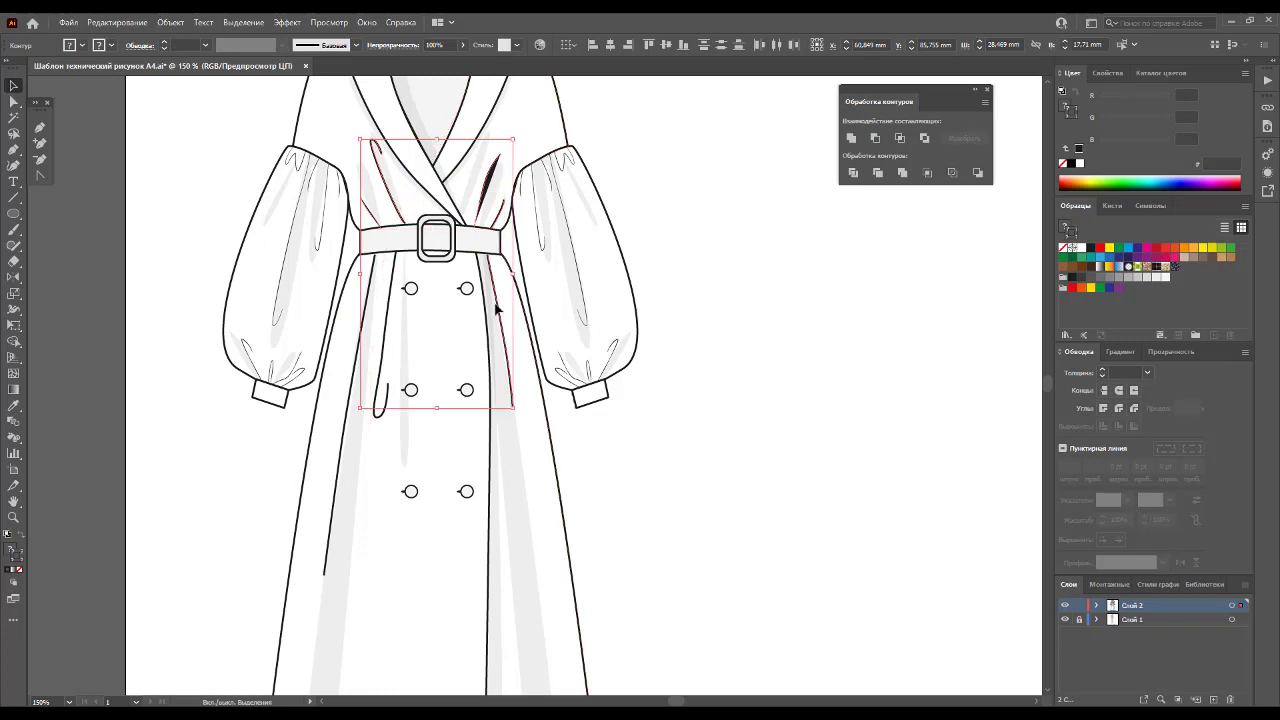
left_click(383, 365, "shift")
left_click(343, 443, "shift")
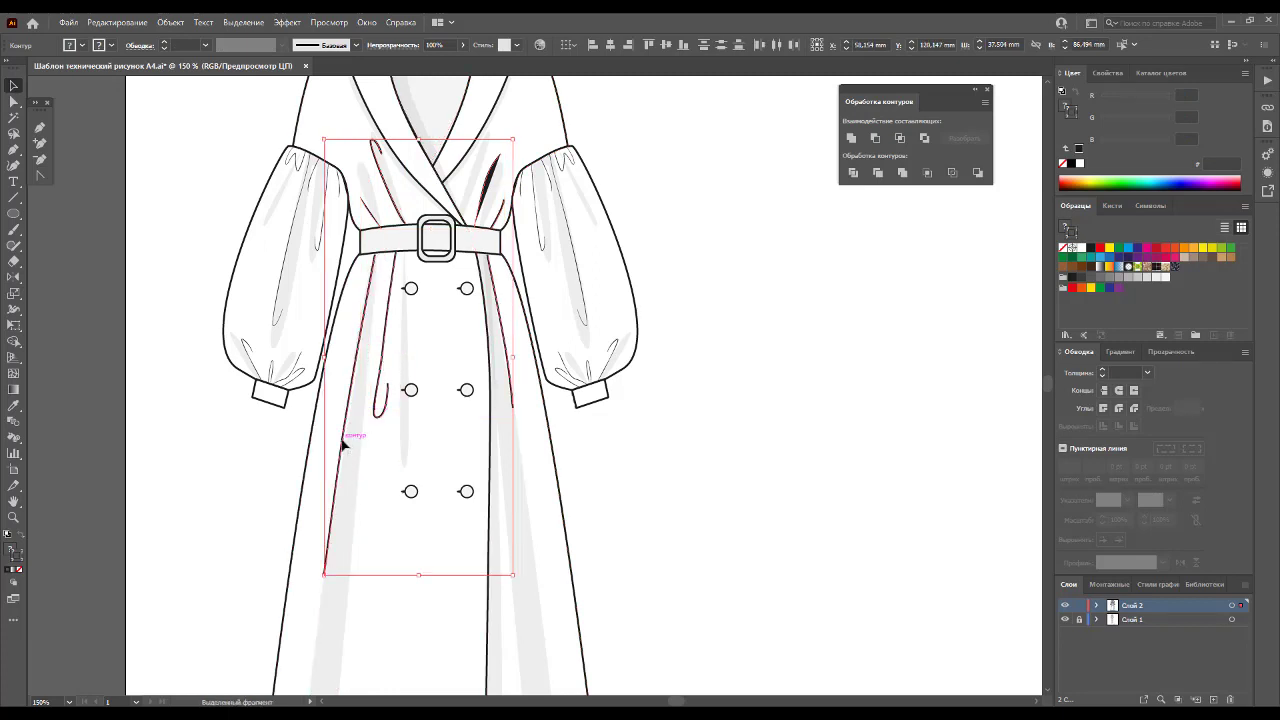
left_click(18, 570)
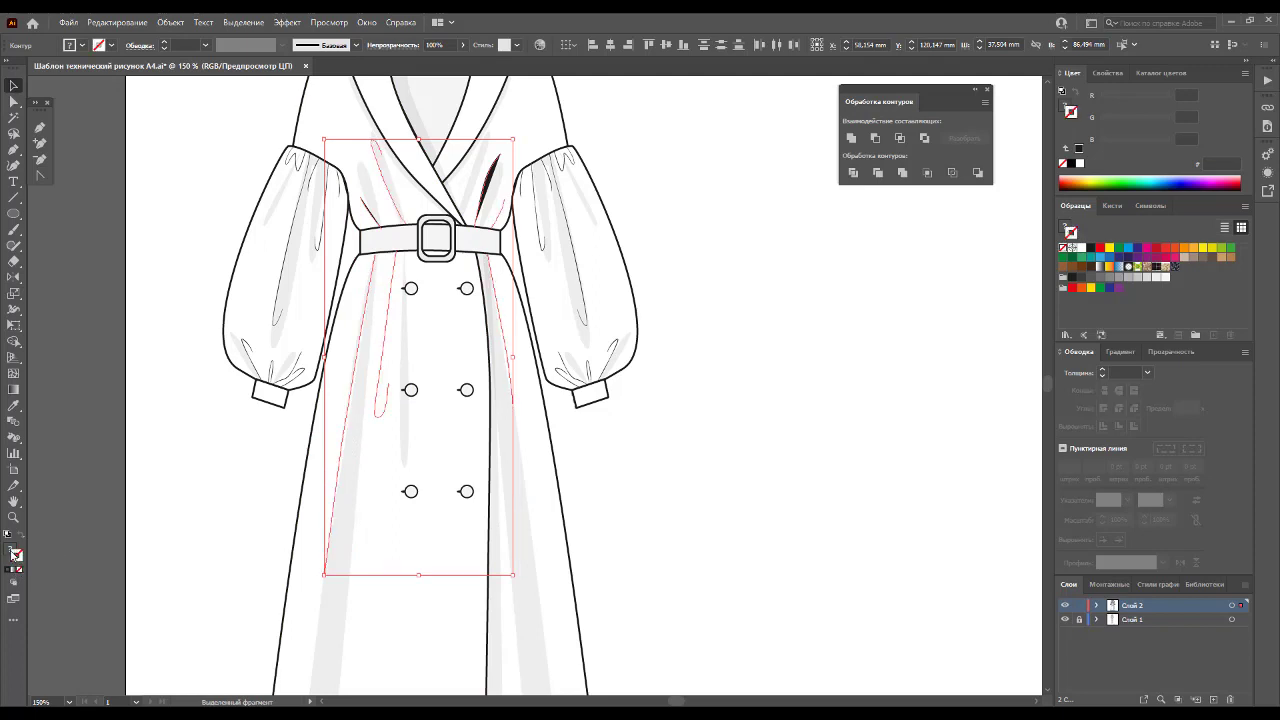
left_click(20, 572)
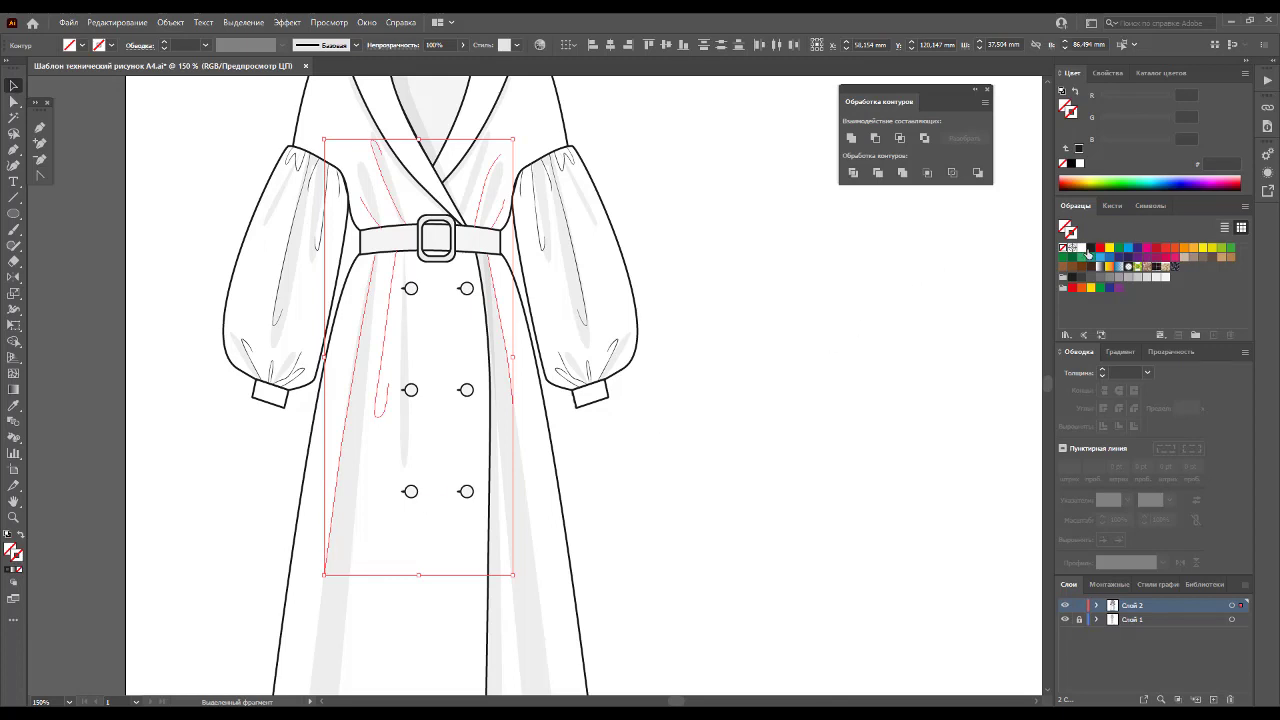
left_click(1090, 249)
Step: Set the fold lines to 0.25 pt with a tapered width profile, then deselect and zoom out
left_click(1147, 372)
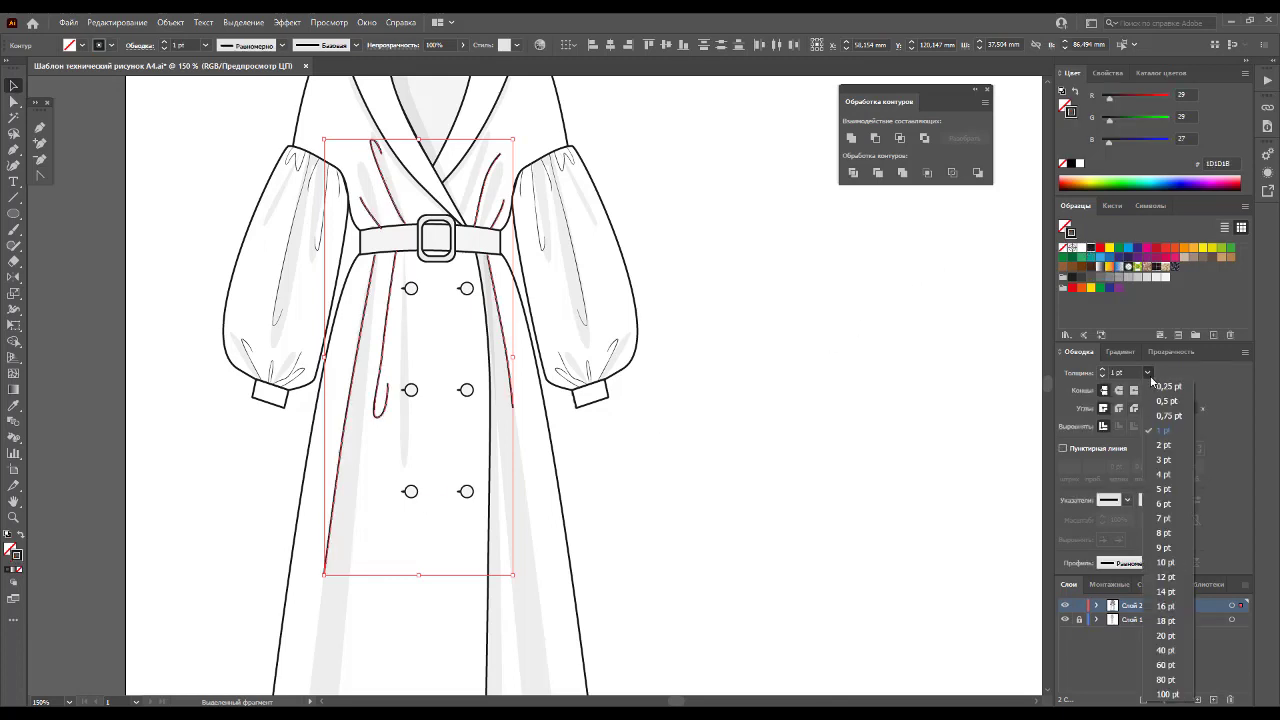
left_click(1160, 387)
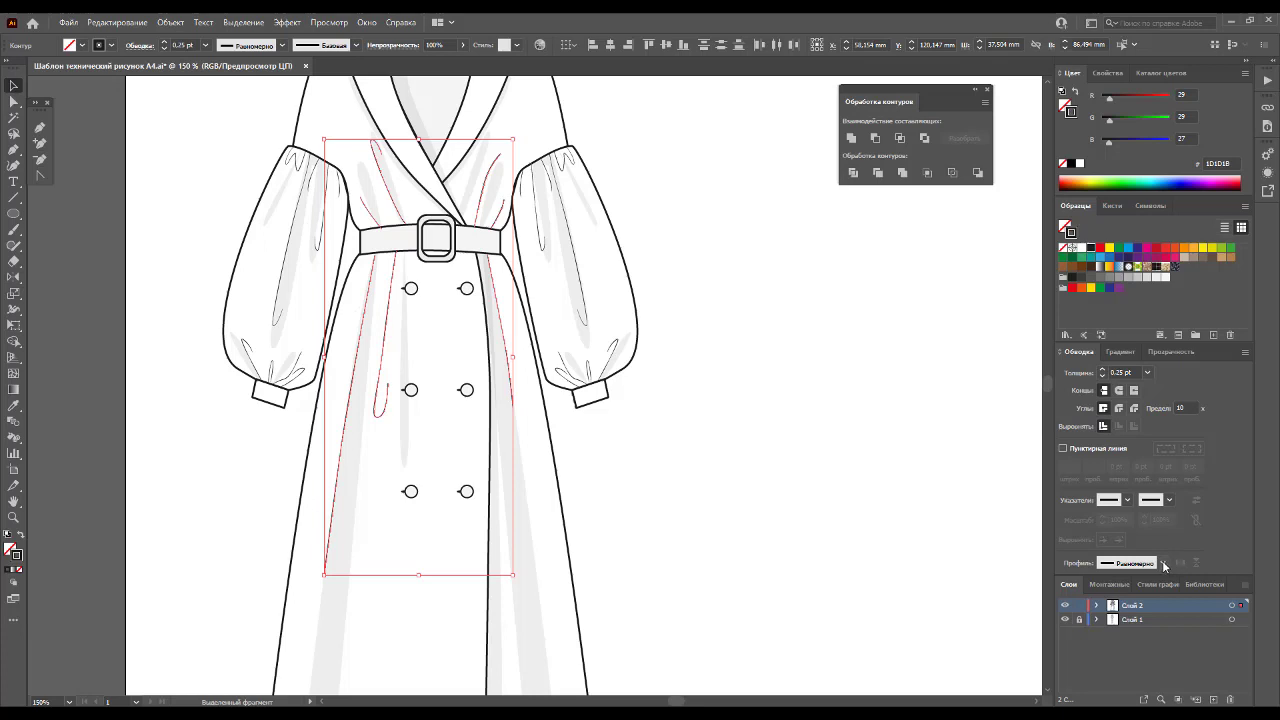
left_click(1163, 564)
left_click(1134, 453)
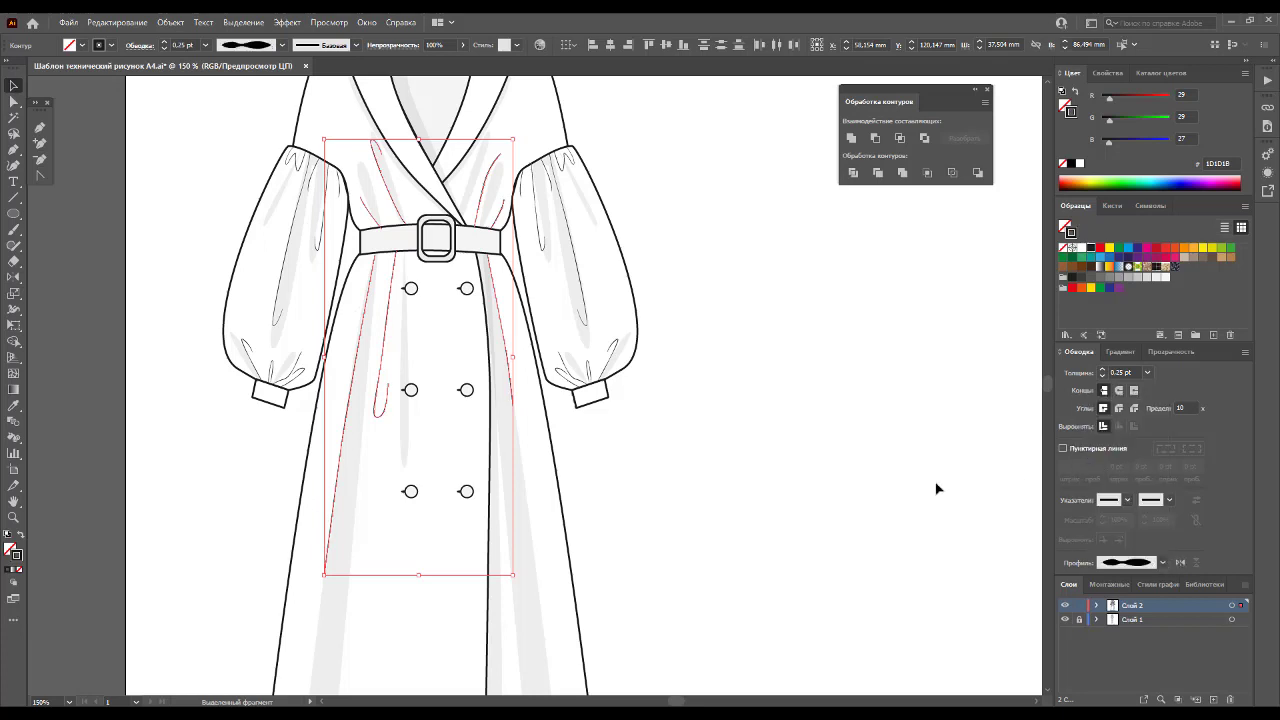
left_click(810, 467)
key("z")
left_click(545, 412, "alt")
left_click(610, 405, "alt")
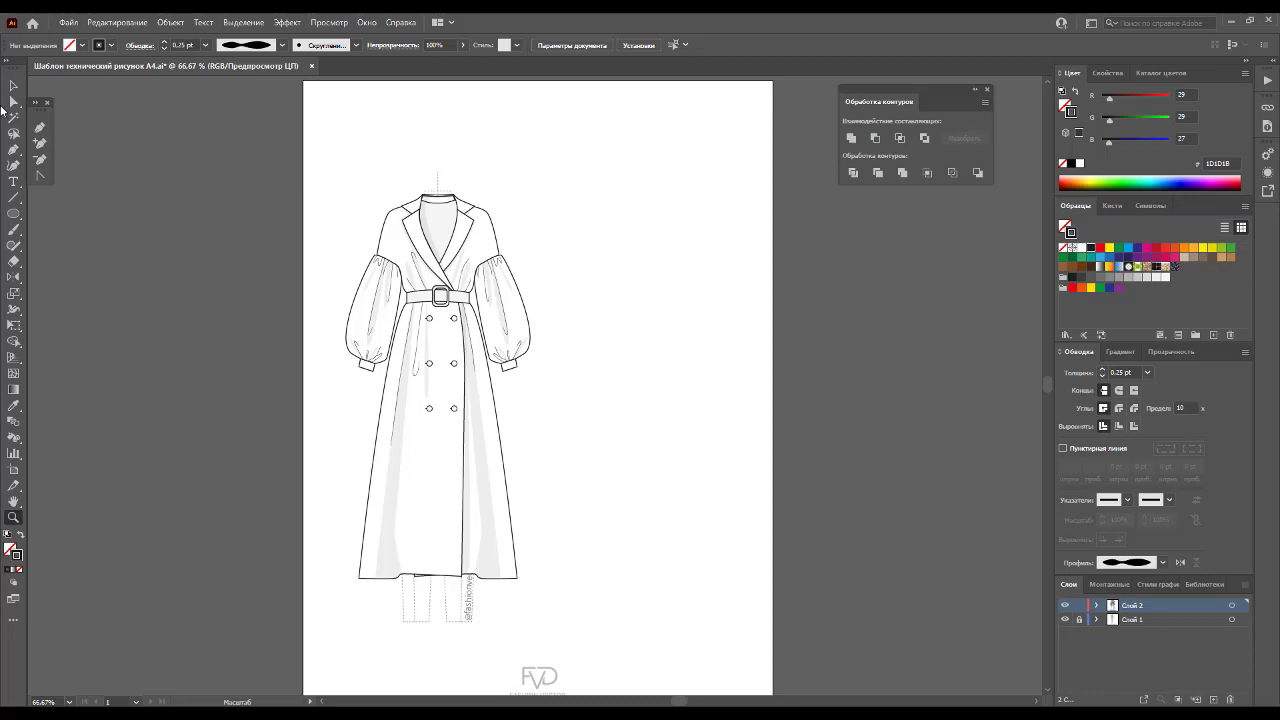
Step: Group all the parts of the coat drawing into one group
left_click(14, 86)
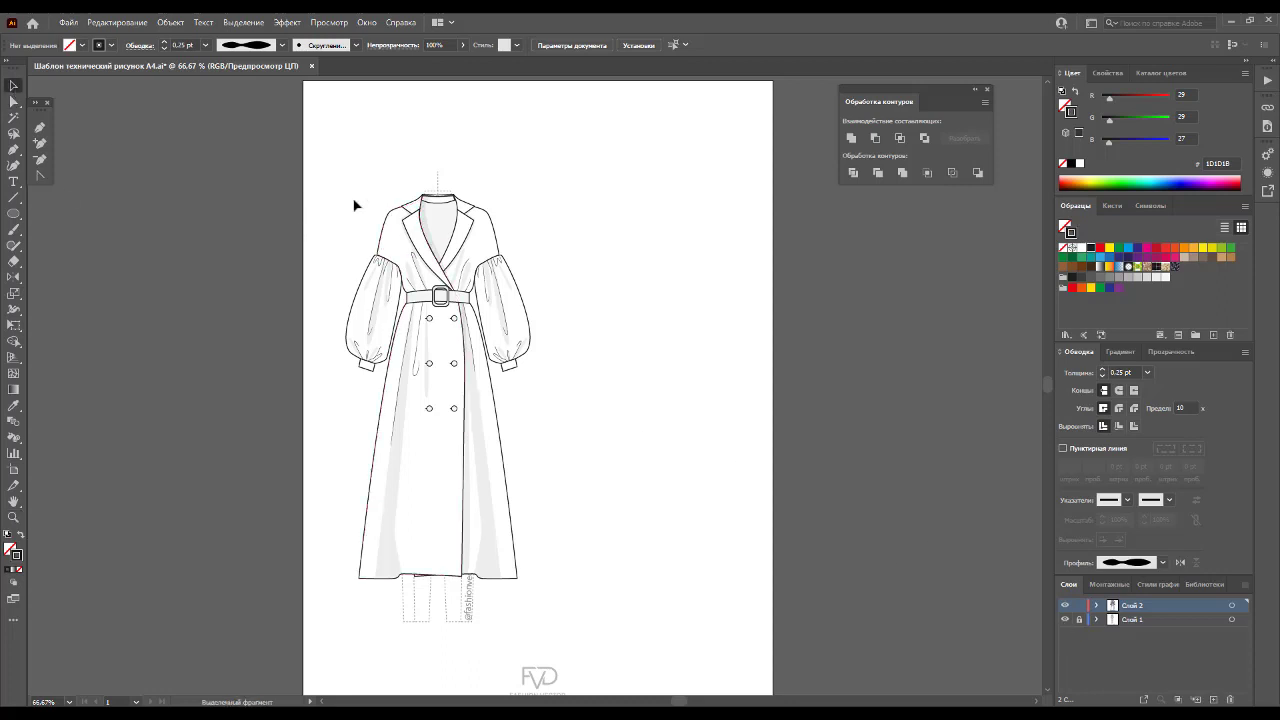
left_click_drag(329, 181, 543, 600)
right_click(464, 458)
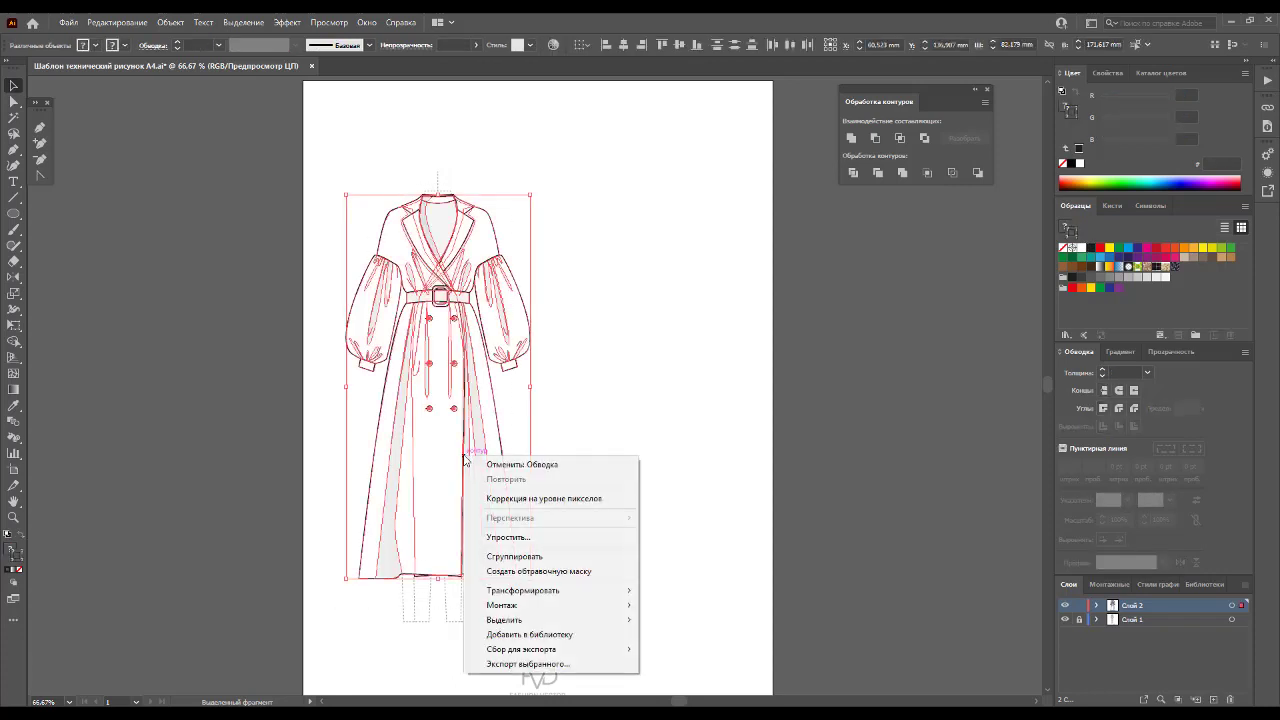
left_click(514, 556)
left_click(577, 522)
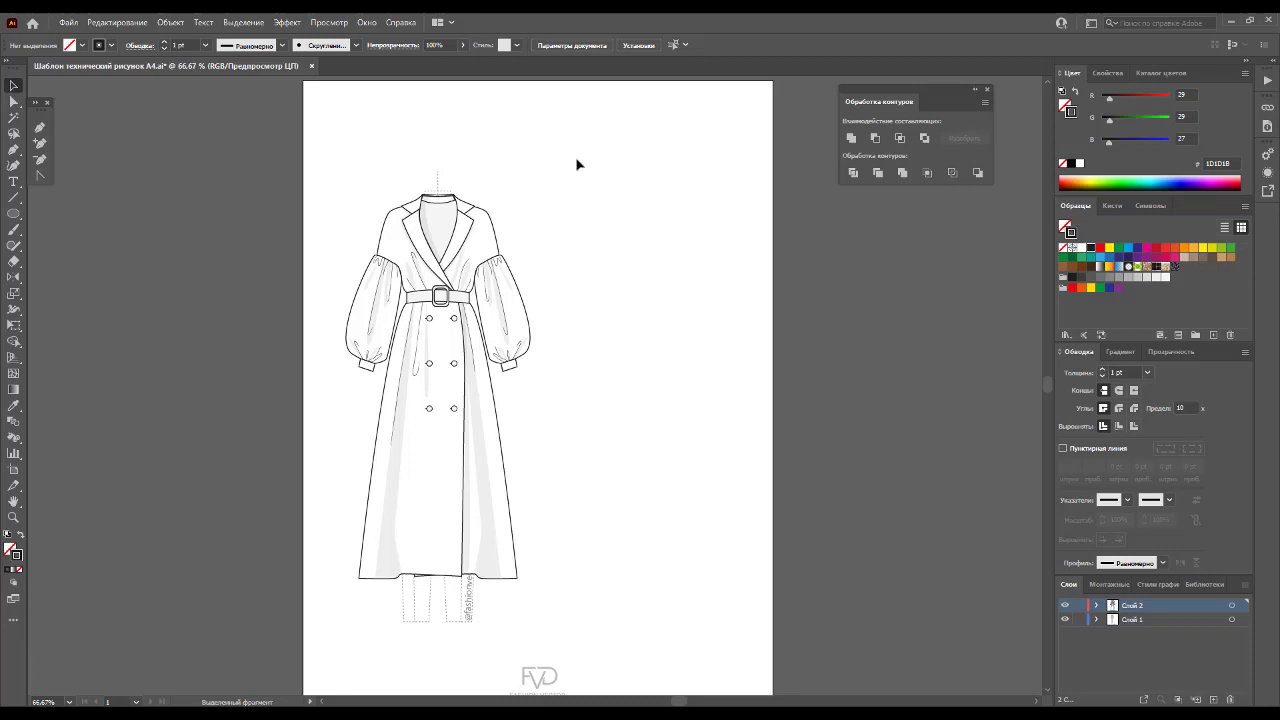
left_click_drag(594, 141, 324, 596)
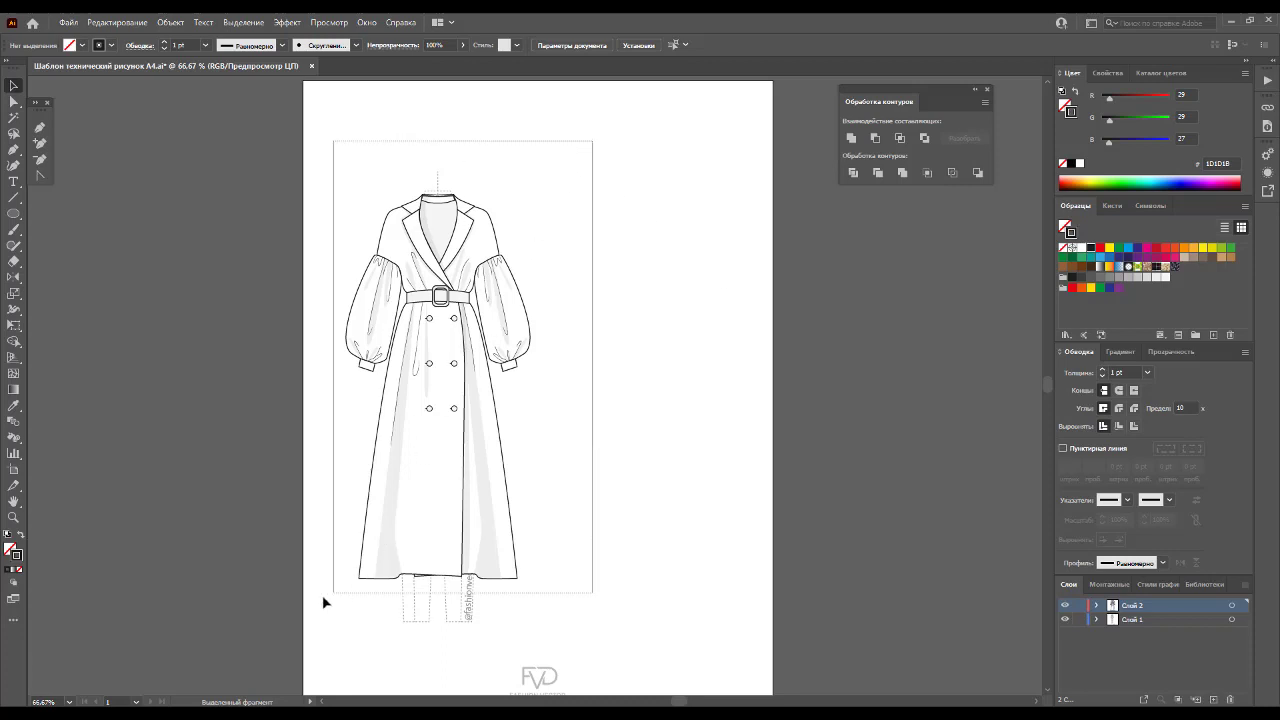
left_click(559, 492)
Step: Alt-drag a copy of the coat to the right and lock Слой 1
left_click(14, 101)
left_click_drag(315, 157, 545, 634)
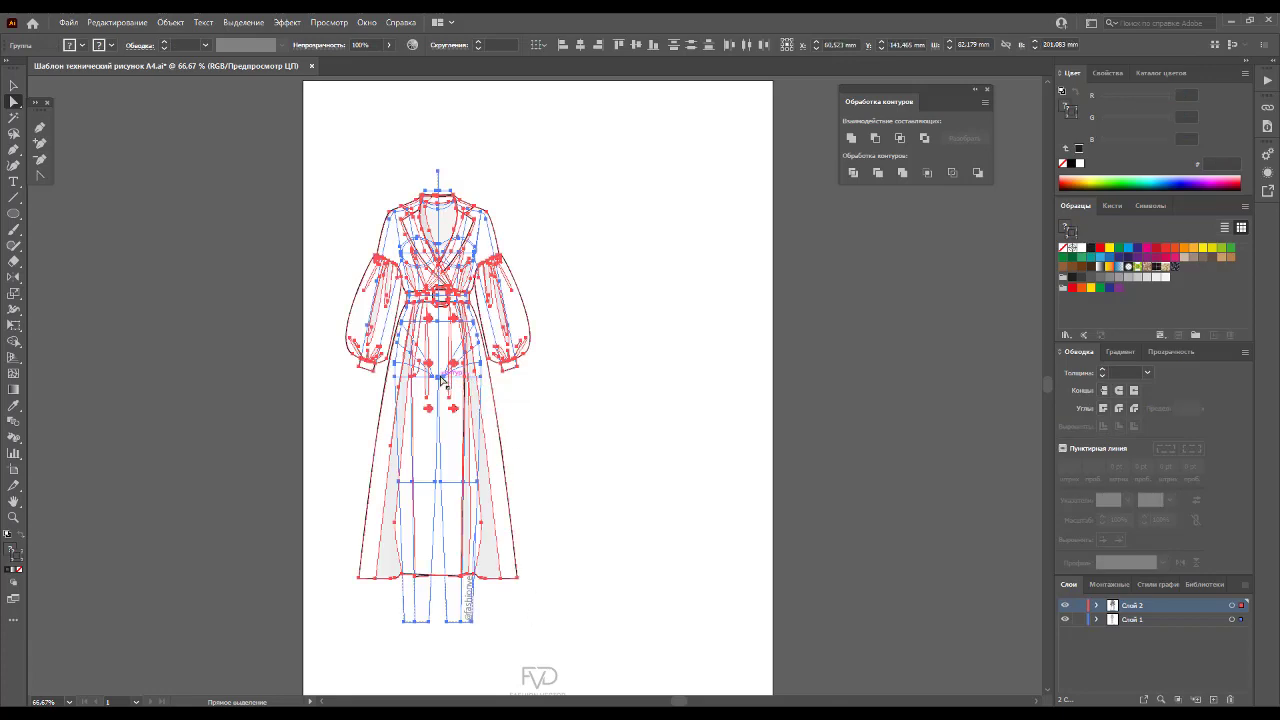
left_click_drag(458, 380, 650, 397)
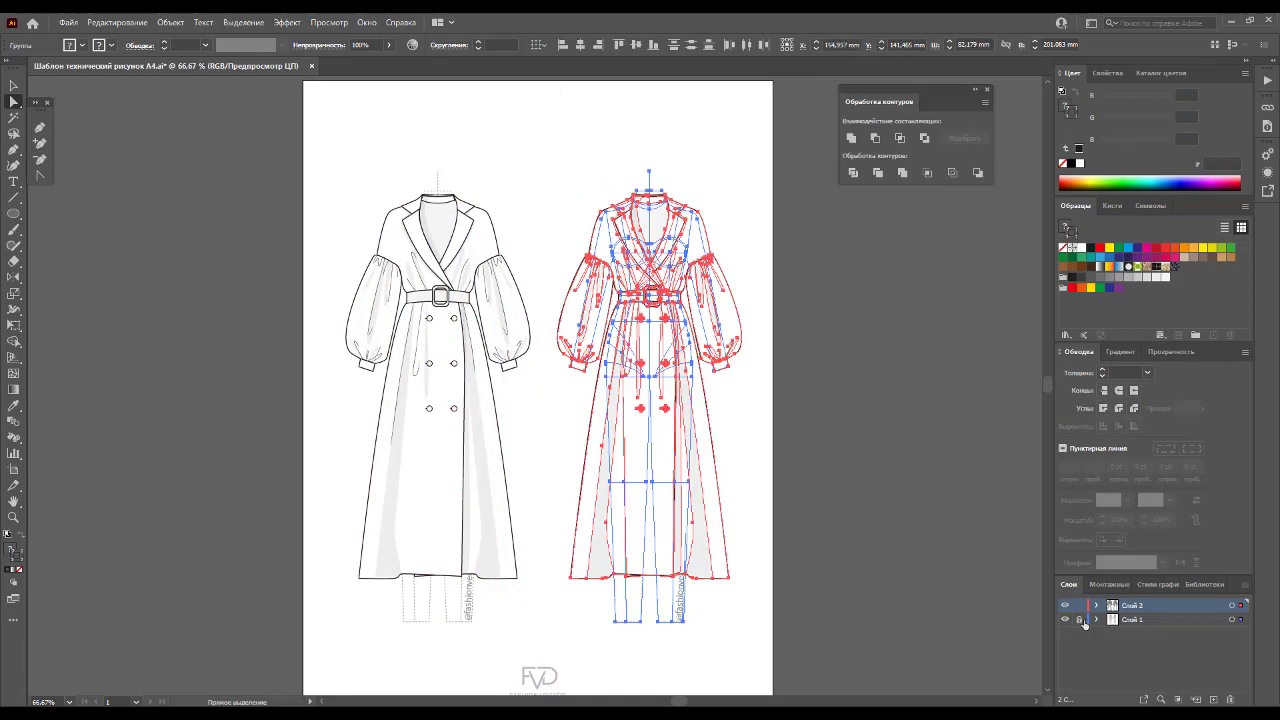
left_click(1080, 620)
left_click(13, 85)
Step: Set the Magic Wand tolerance to 1
left_click(536, 162)
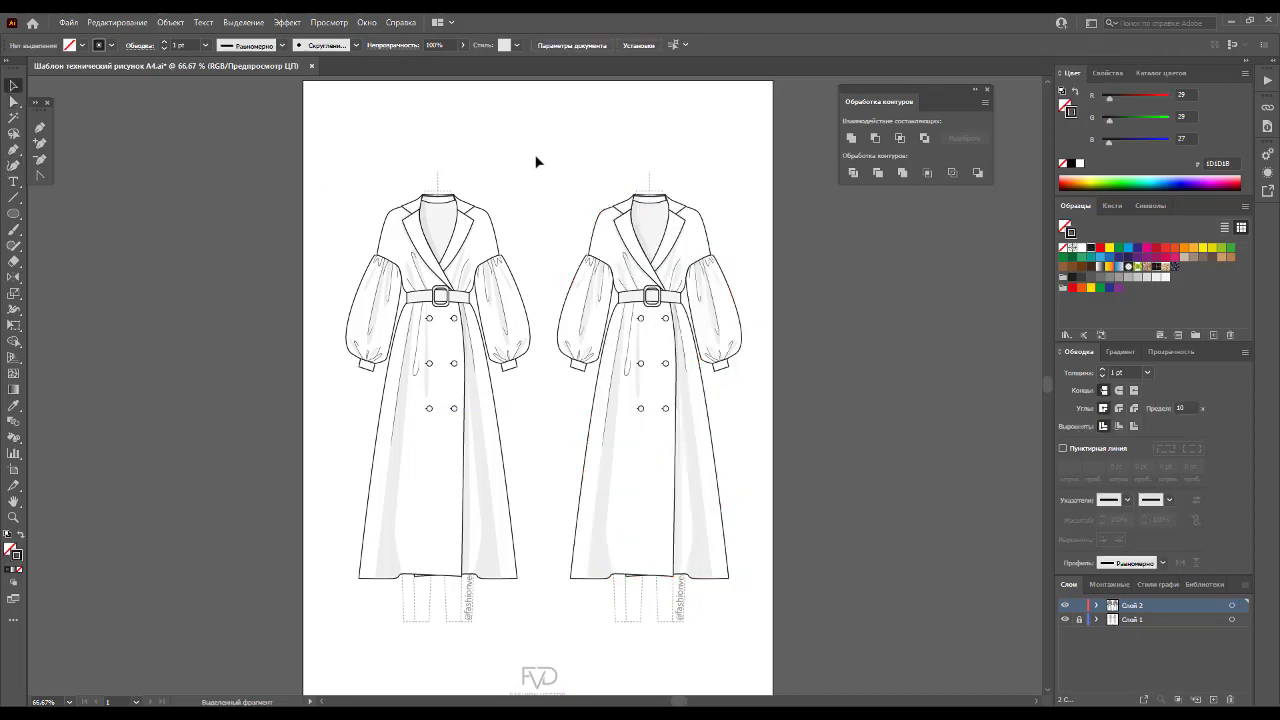
left_click(657, 468)
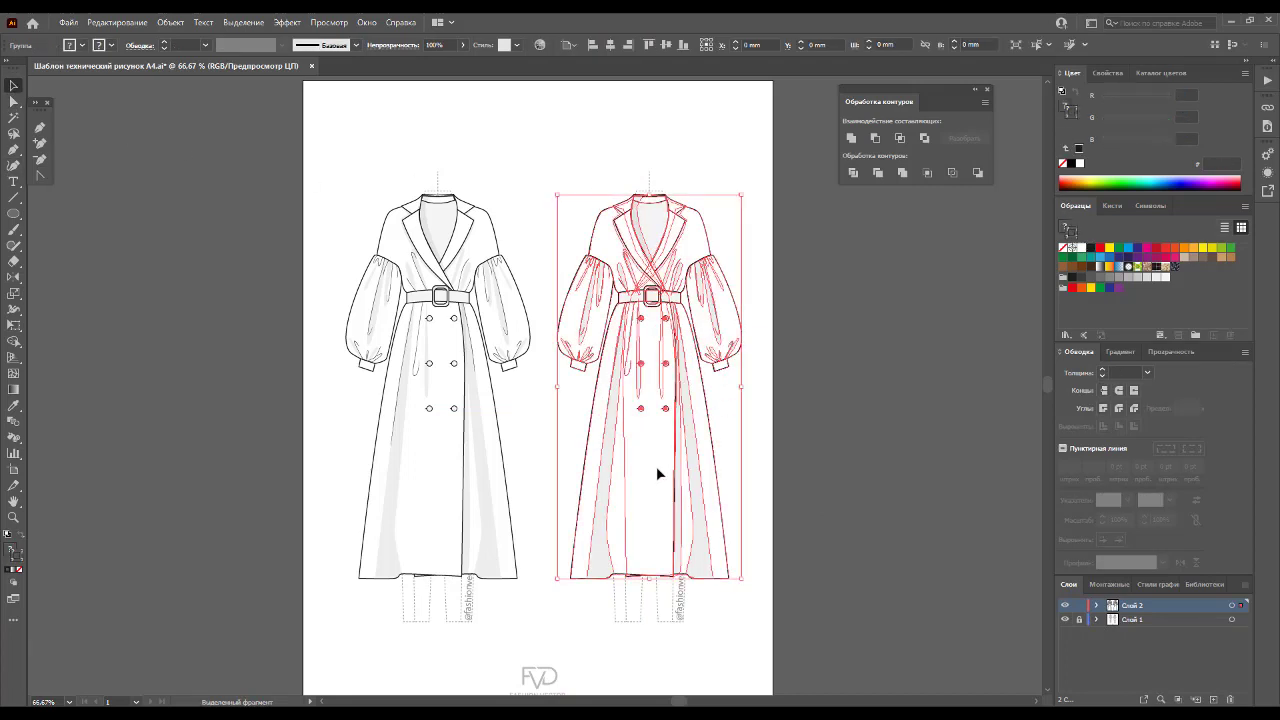
left_click(731, 471)
left_click(13, 117)
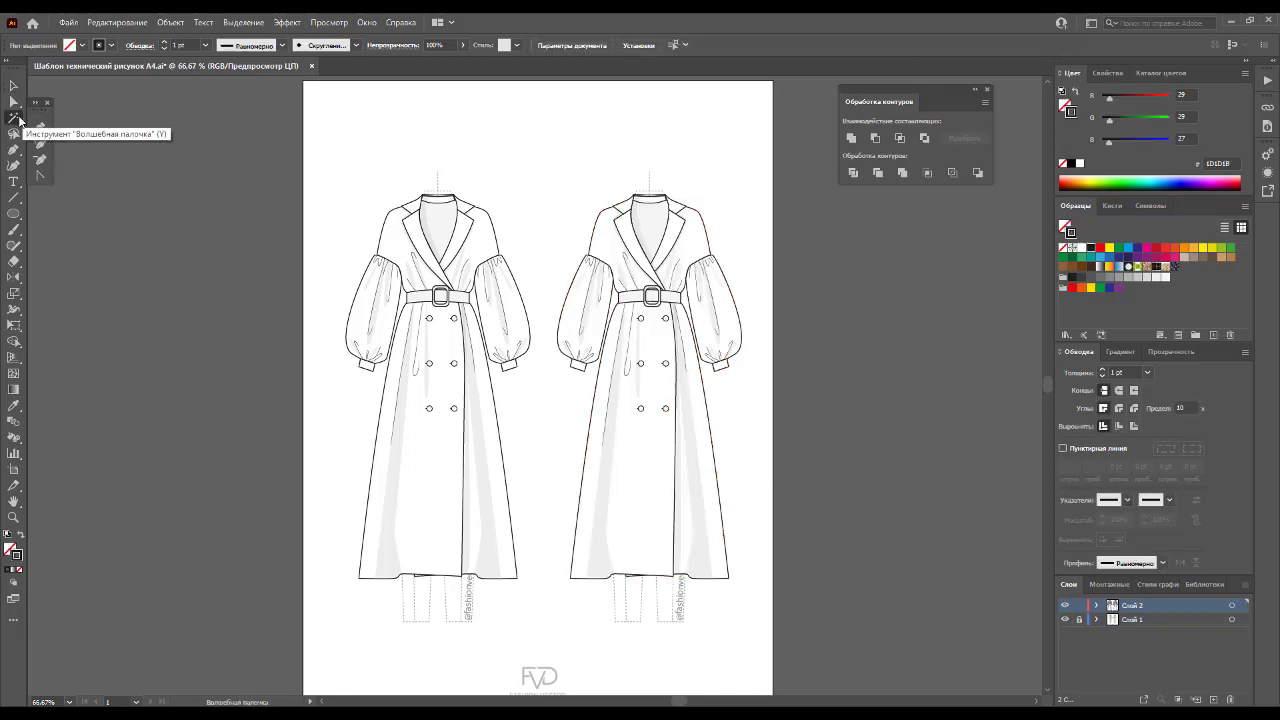
double_click(15, 118)
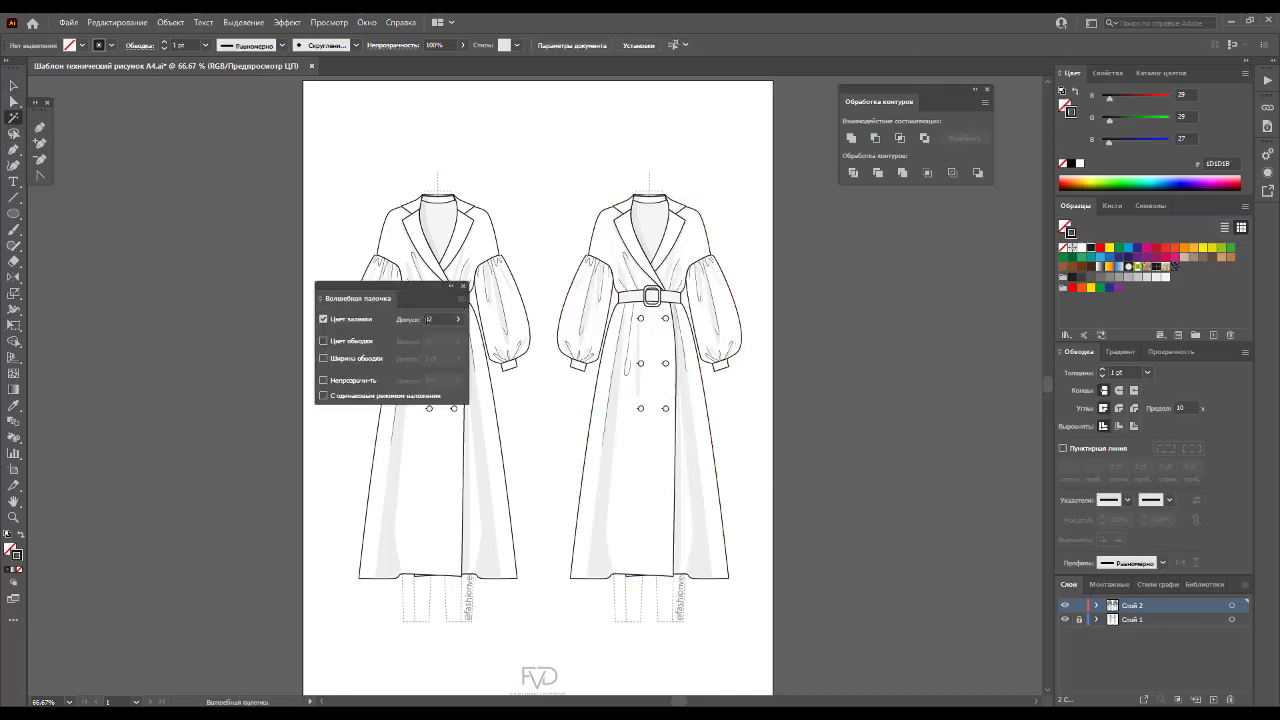
double_click(432, 318)
type("1")
left_click(655, 496)
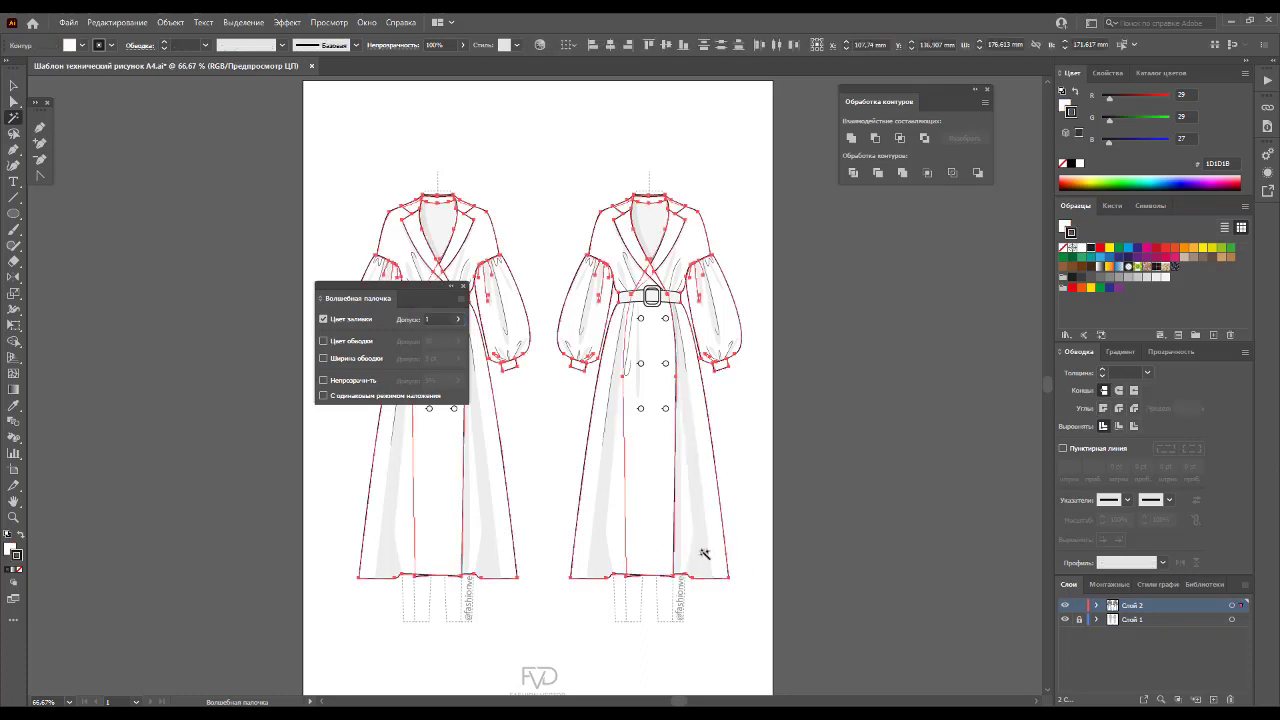
Step: Move the right coat copy onto a new layer Слой 3 using Paste in Place
left_click(13, 85)
left_click(735, 254)
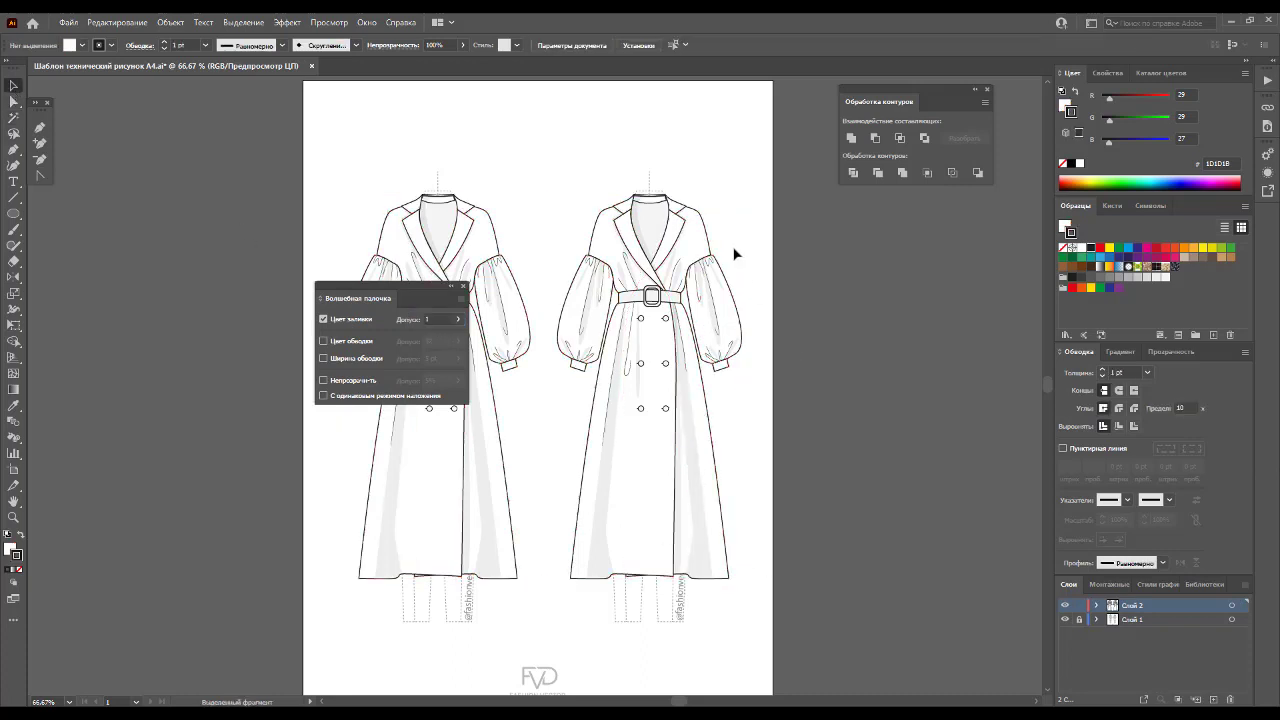
left_click_drag(746, 178, 574, 585)
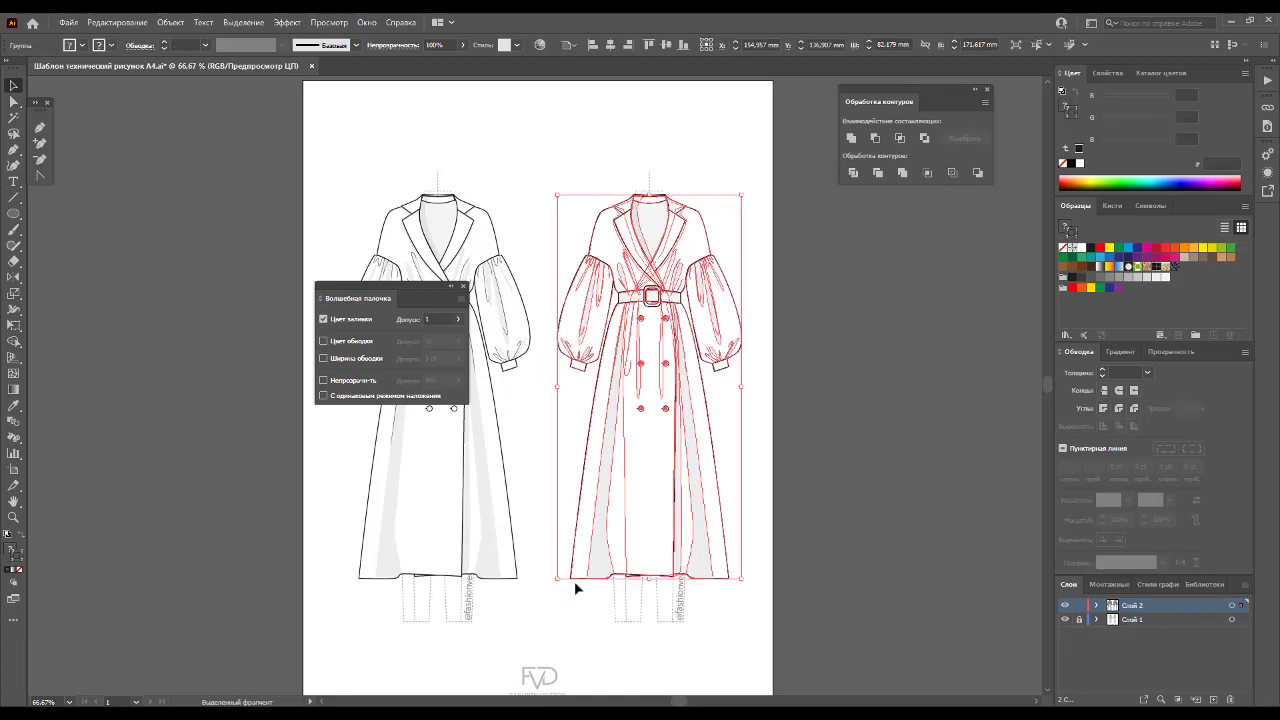
key("Delete")
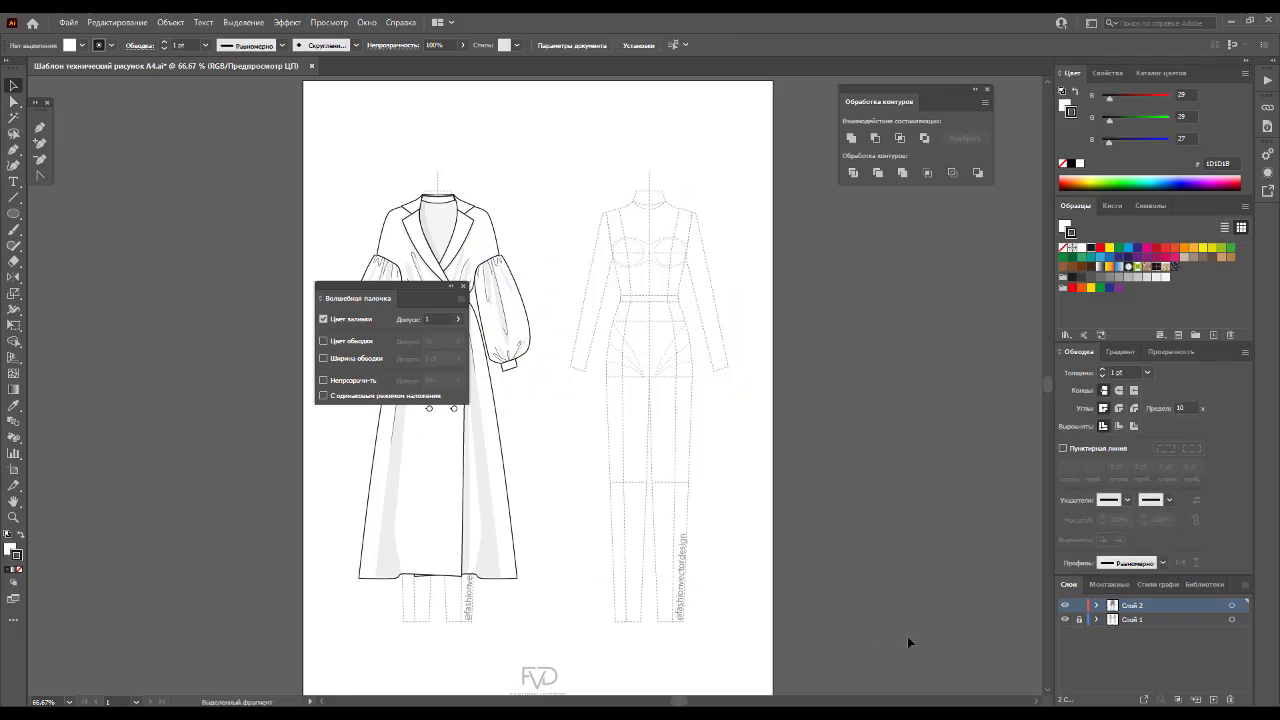
left_click(1213, 699)
key("ctrl+f")
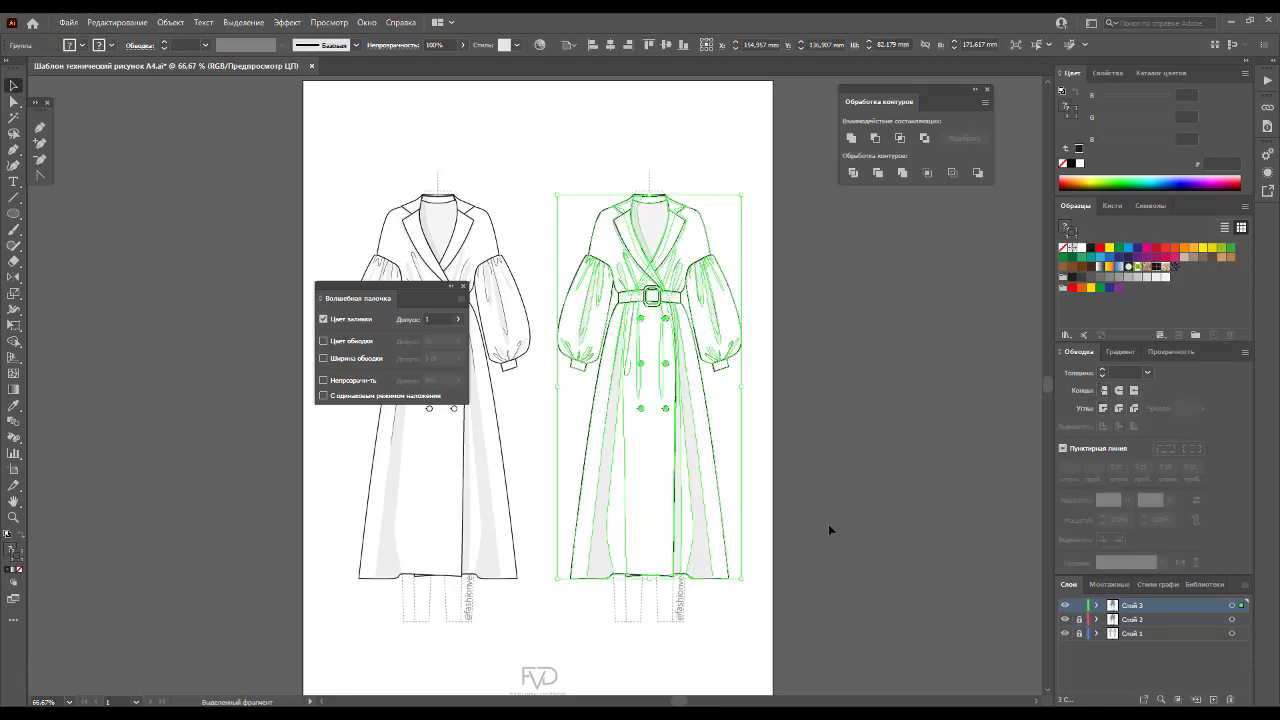
left_click(837, 456)
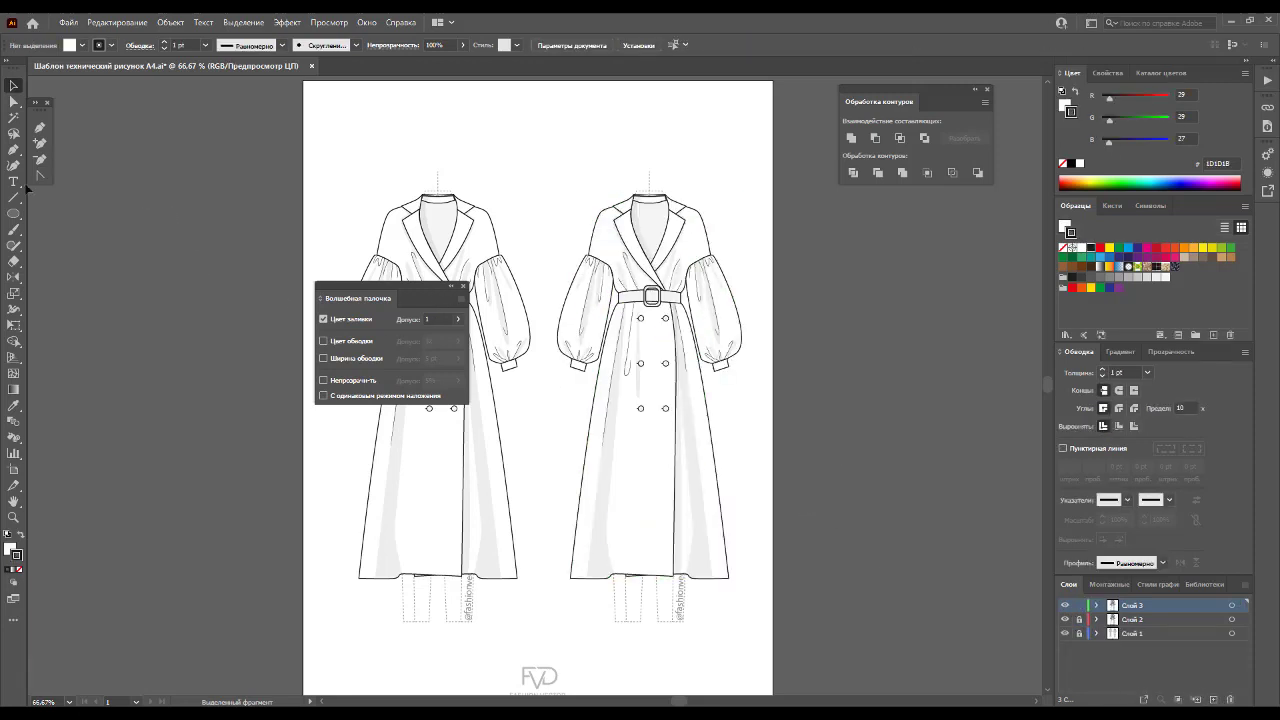
Step: Magic Wand-select the right coat's white shapes and give their stroke and fill the magenta swatch
left_click(13, 117)
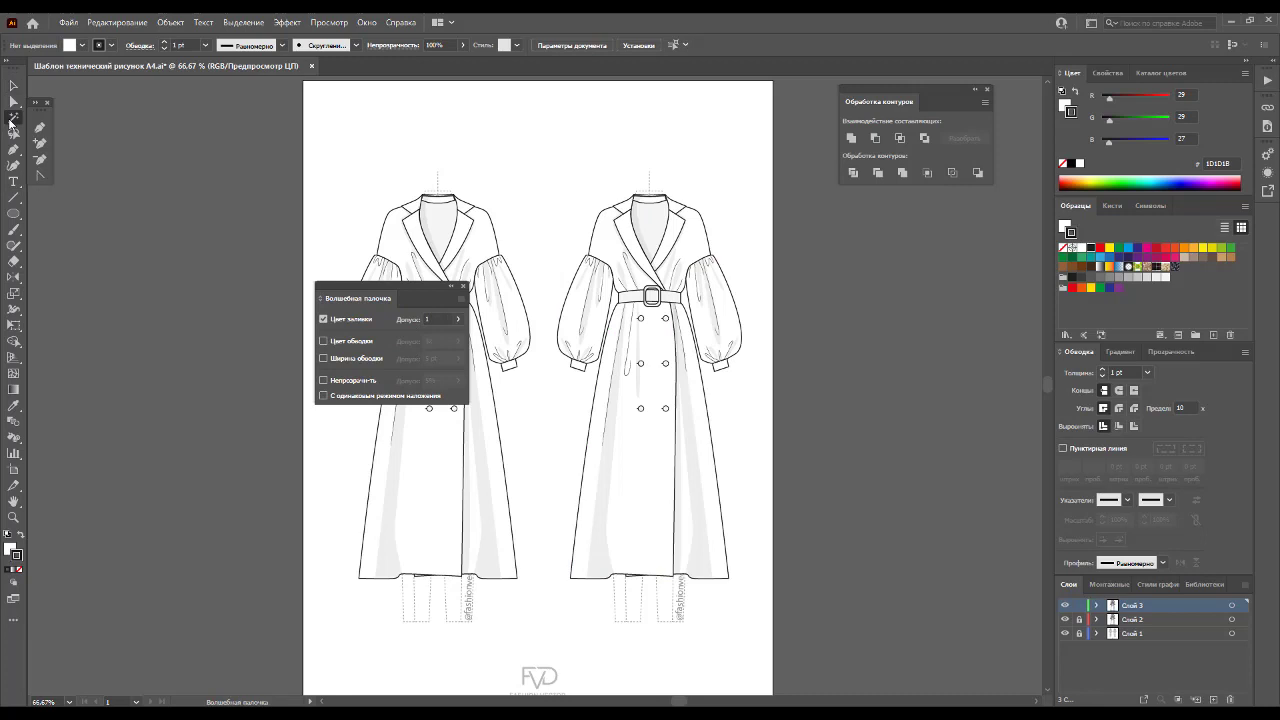
left_click(631, 468)
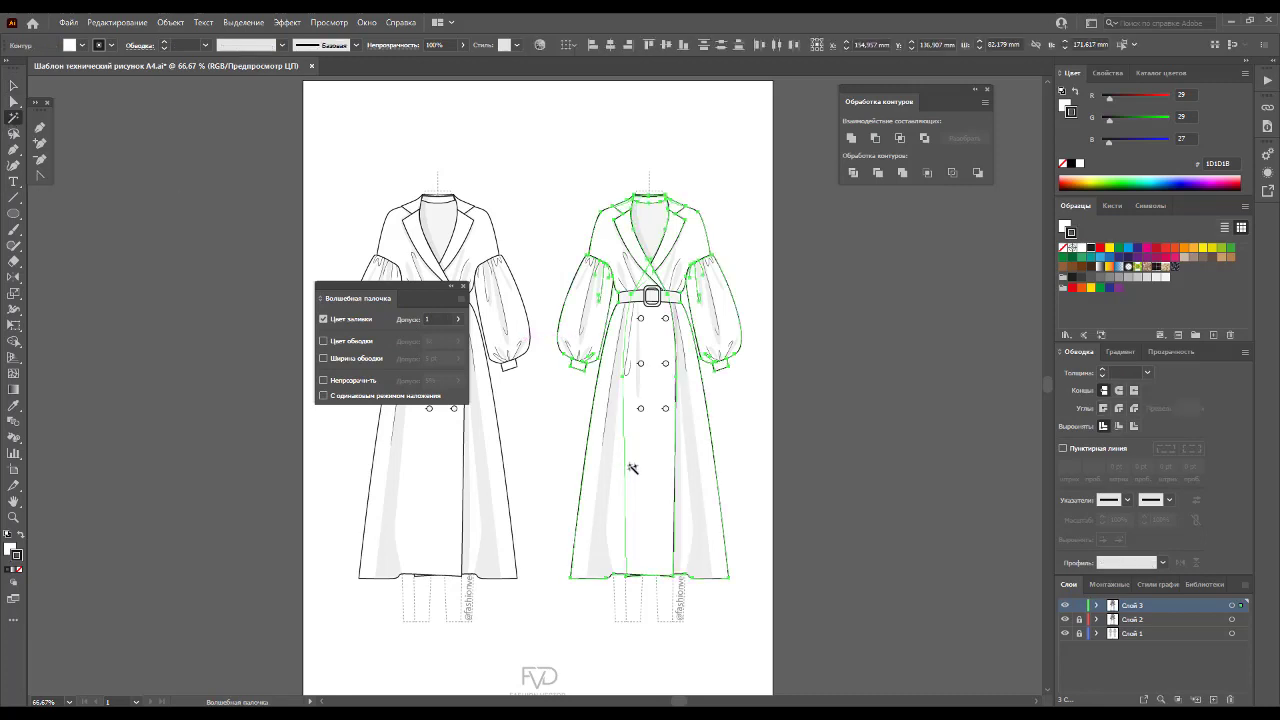
left_click(1146, 258)
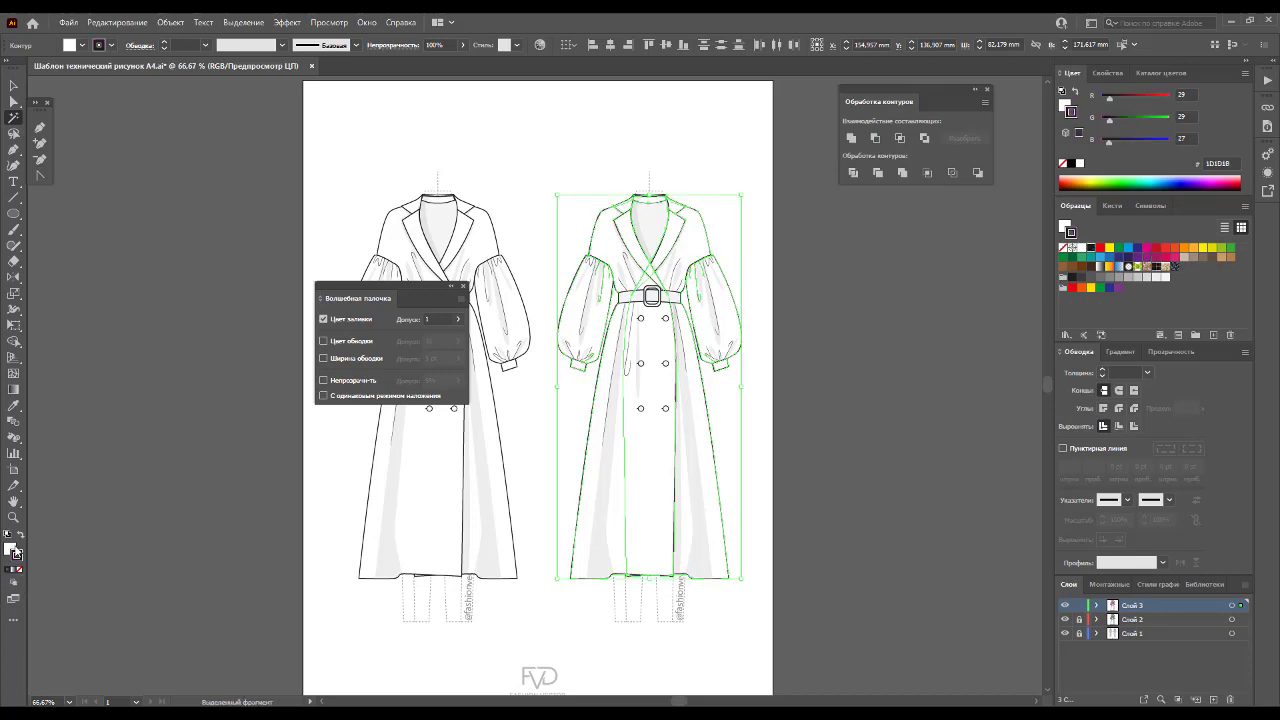
left_click(9, 547)
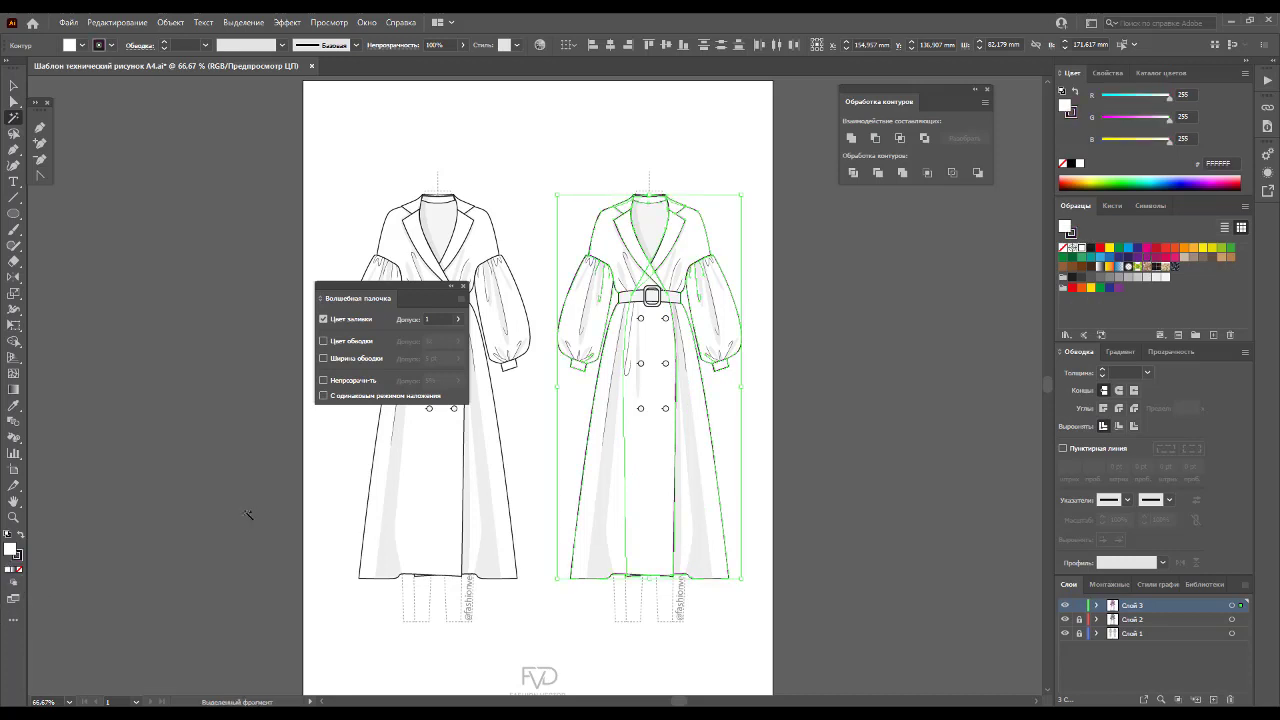
left_click(1156, 258)
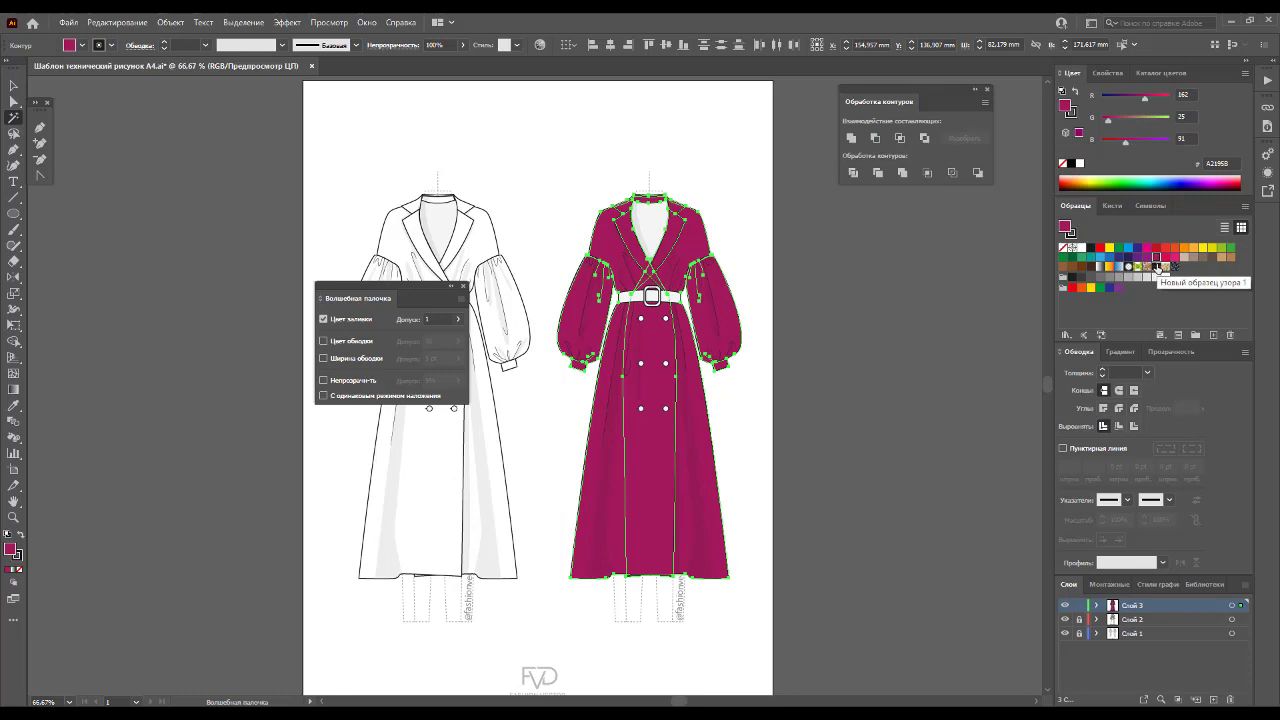
Step: Try a tweaked fill in the Color Picker, then undo back to A21958 and deselect
double_click(10, 549)
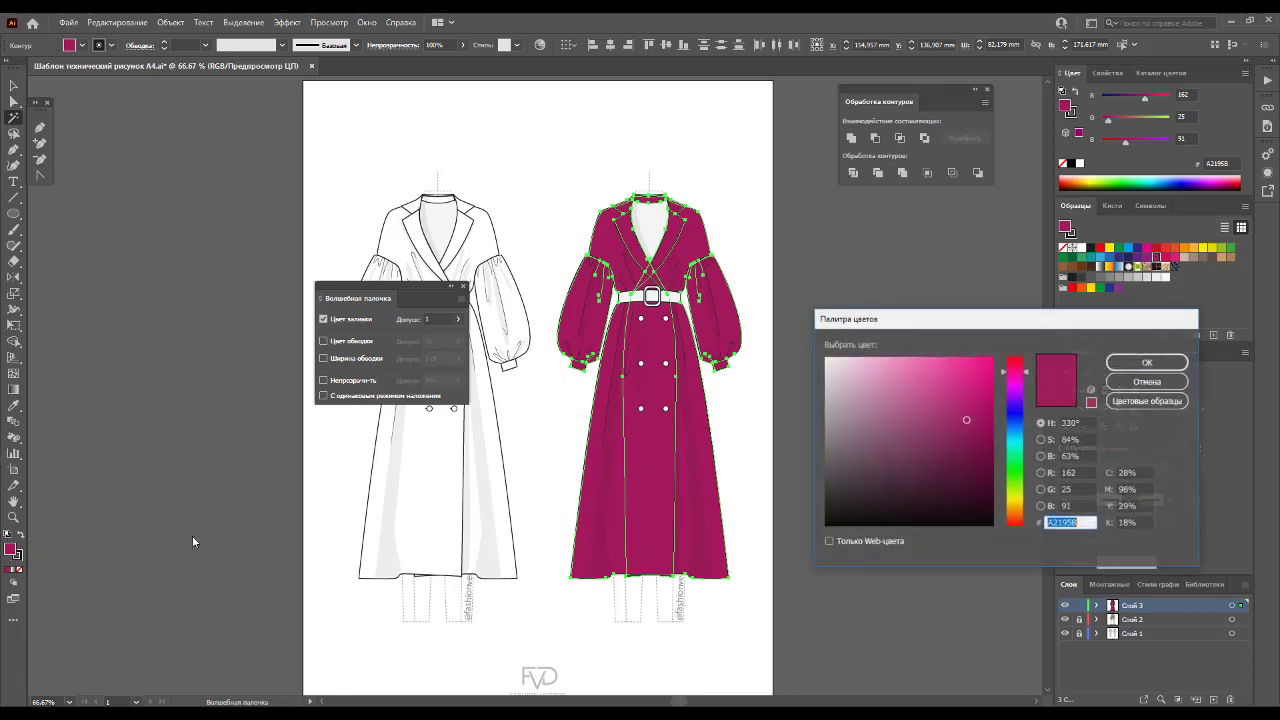
left_click_drag(966, 420, 967, 416)
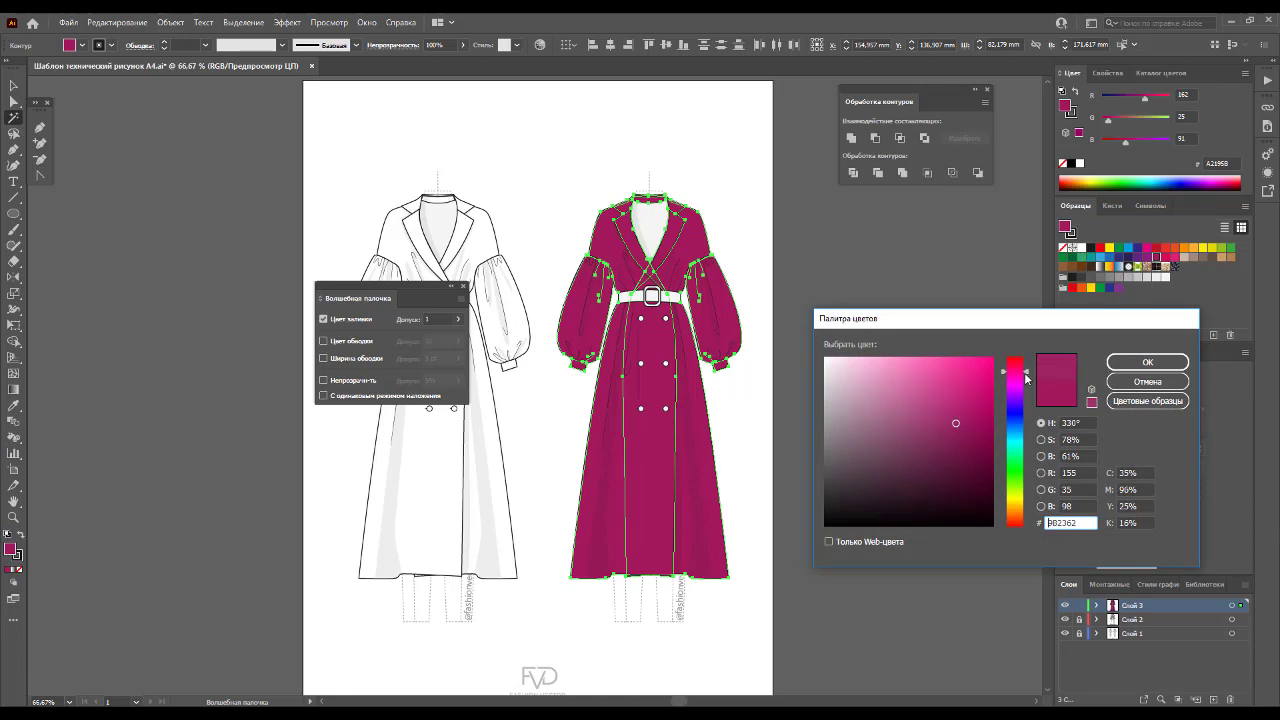
left_click_drag(1025, 376, 1026, 374)
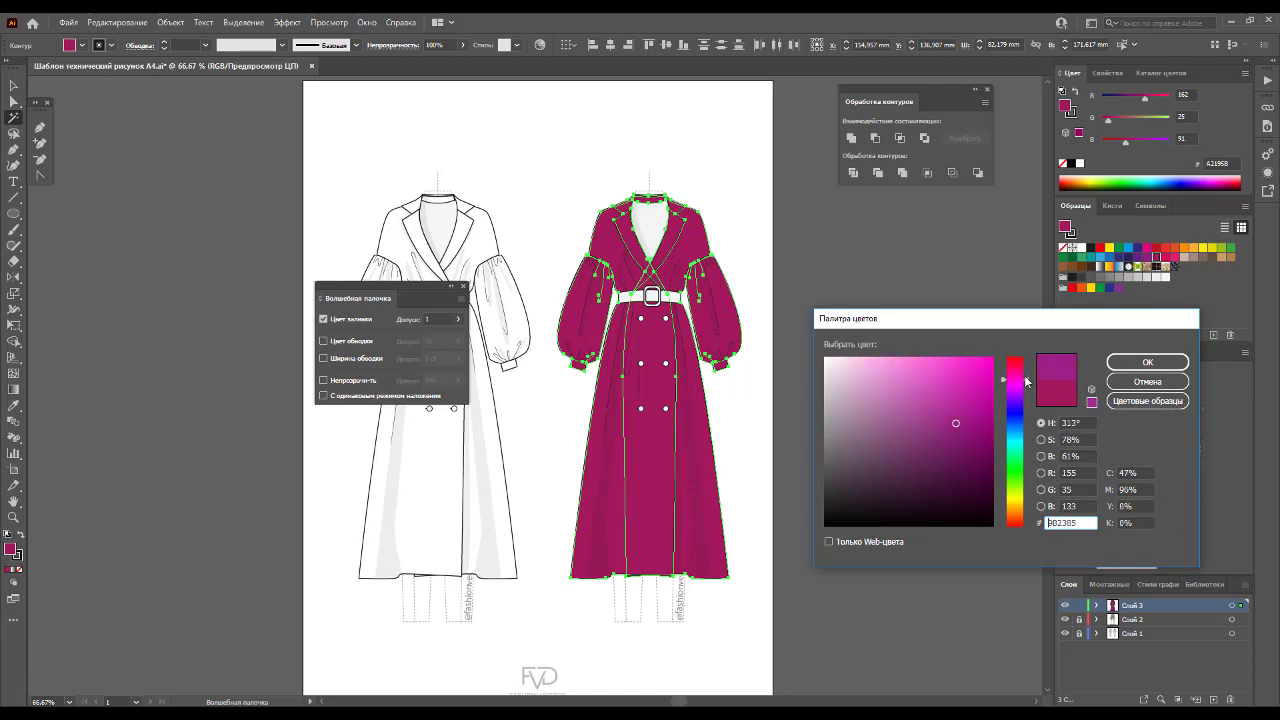
left_click(1122, 361)
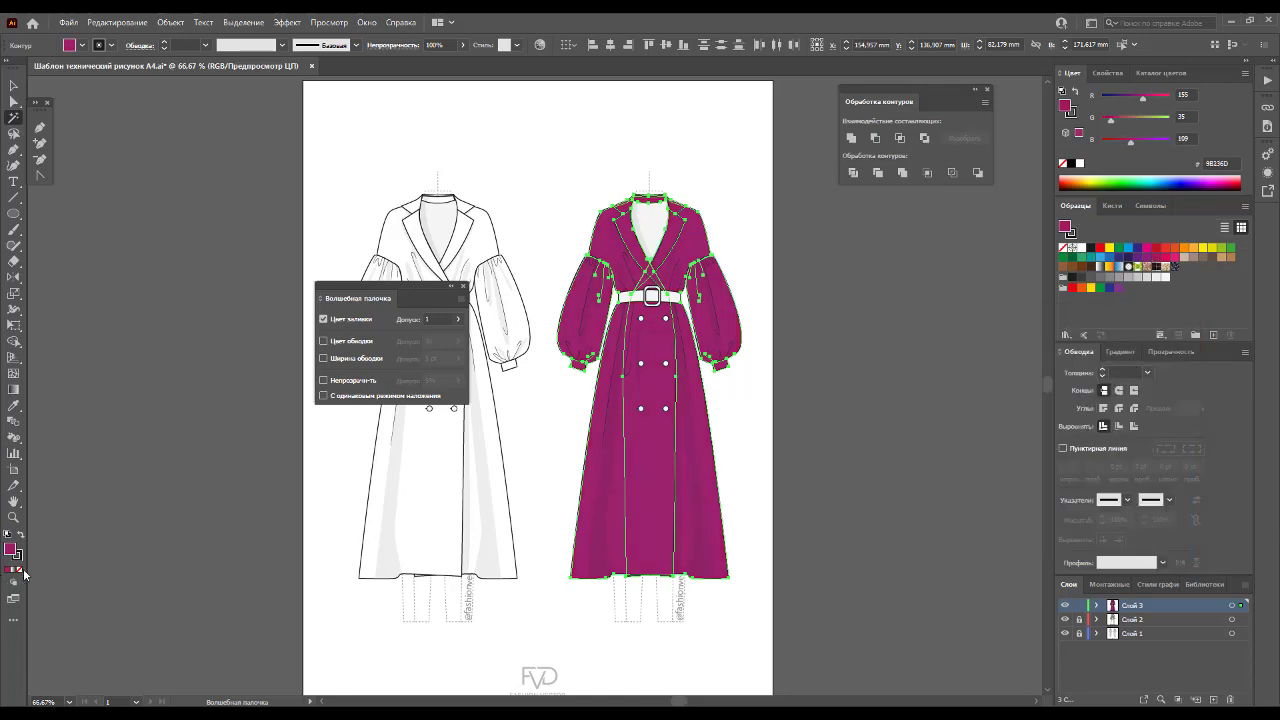
key("ctrl+z")
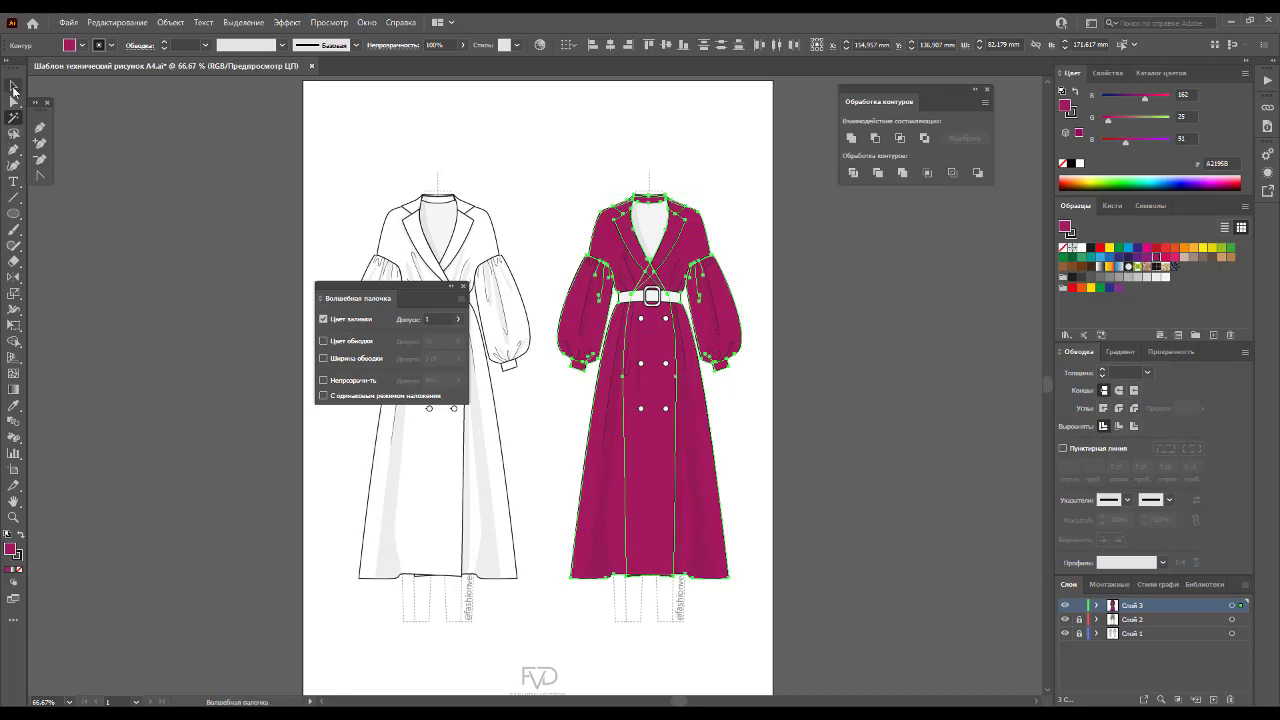
left_click(13, 88)
left_click(87, 191)
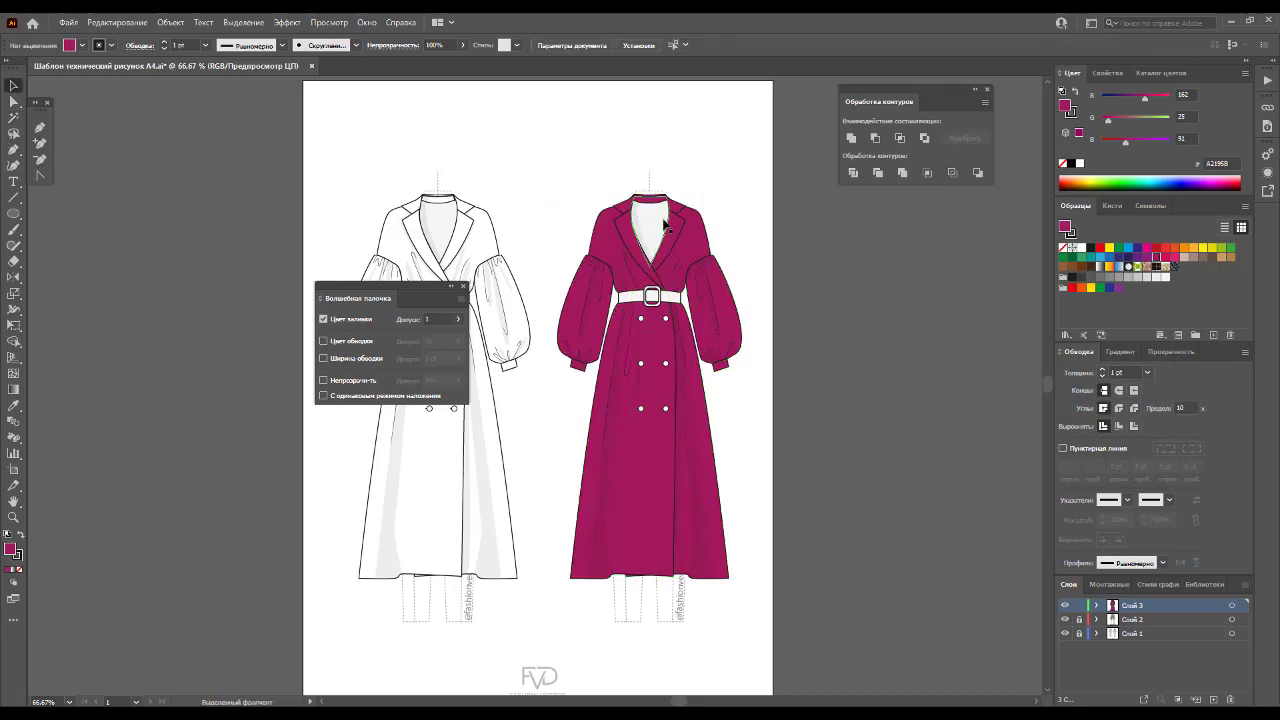
left_click(665, 224)
left_click(743, 174)
Step: Enter the magenta coat group, close the Magic Wand options and zoom in on the coat
double_click(638, 276)
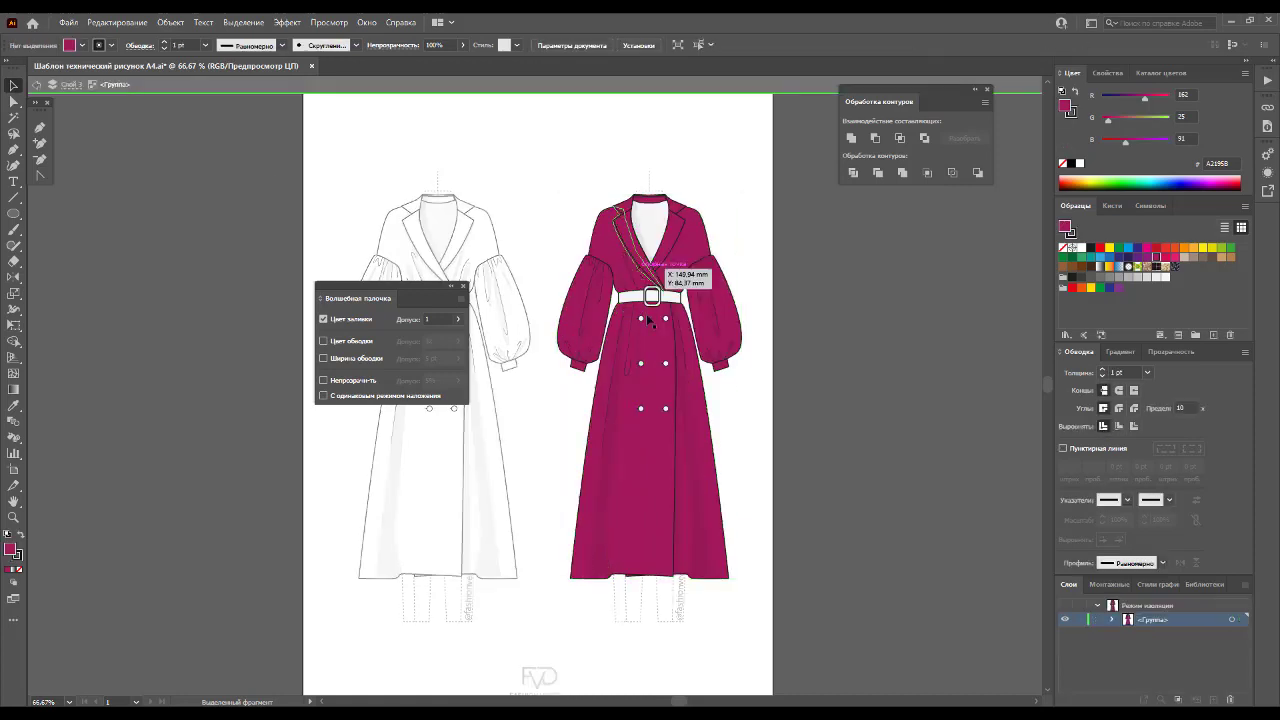
left_click_drag(441, 297, 231, 253)
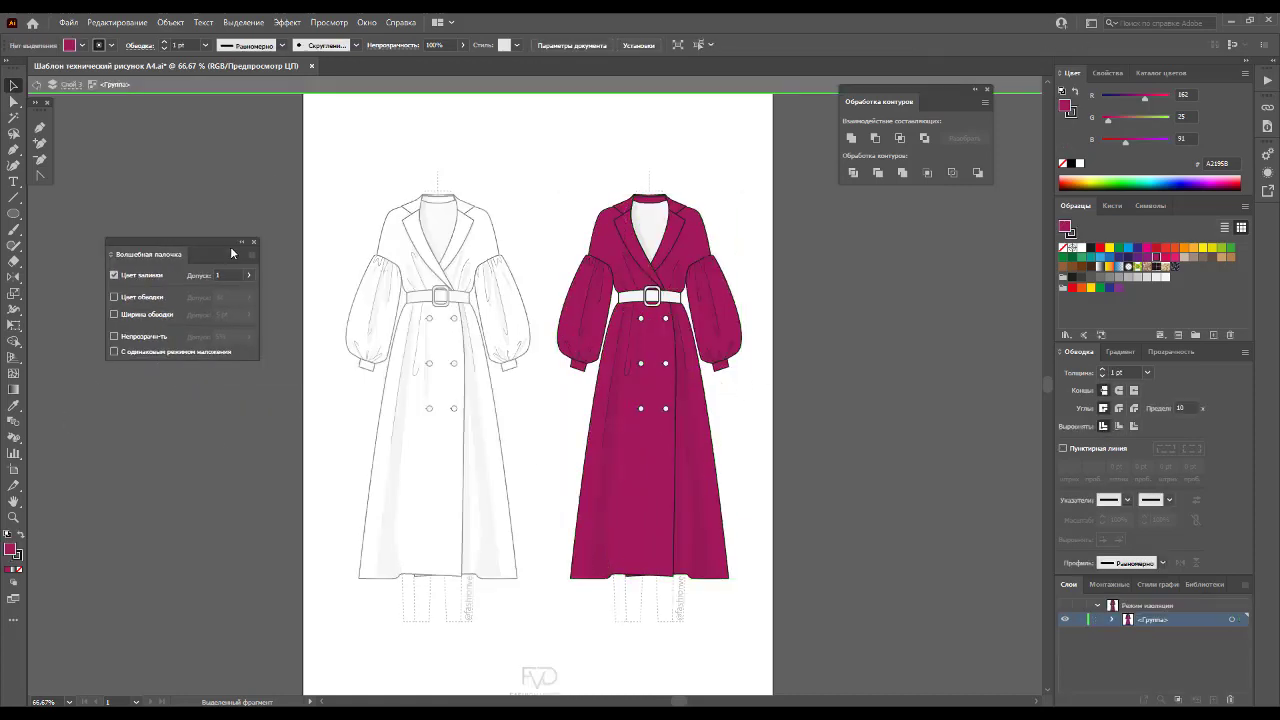
left_click(255, 242)
left_click(13, 517)
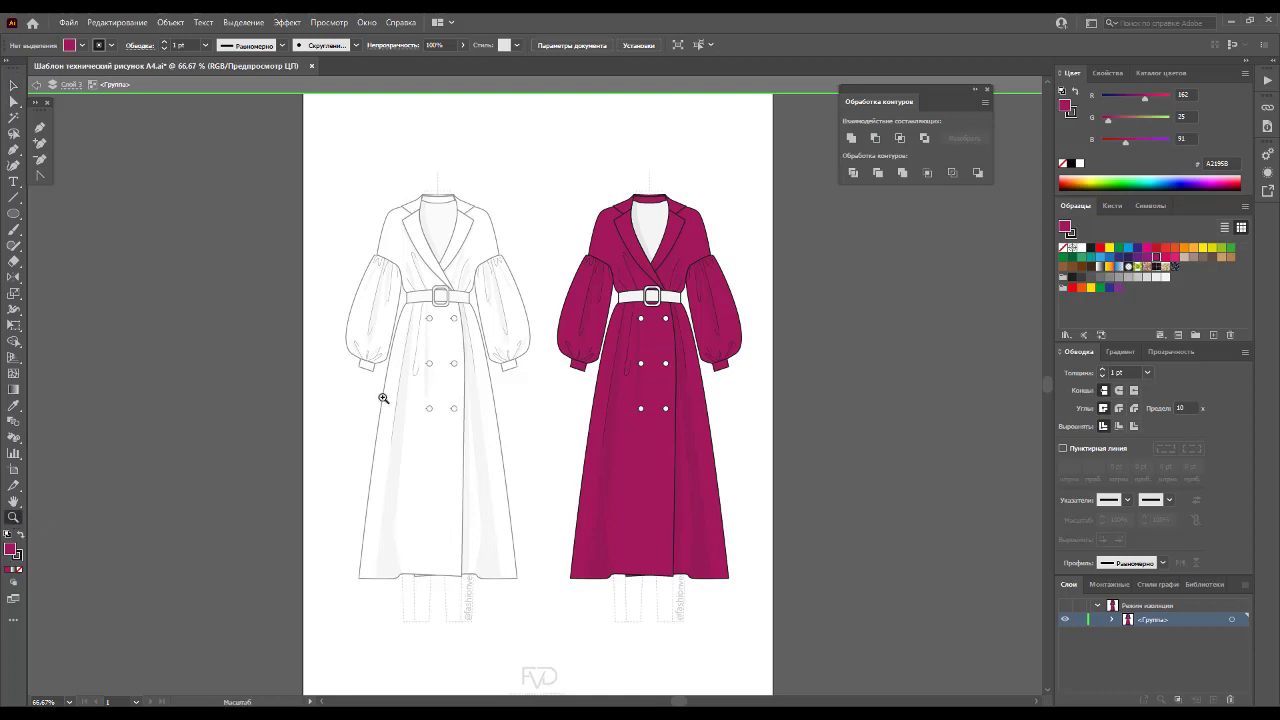
left_click(697, 333)
left_click(473, 501)
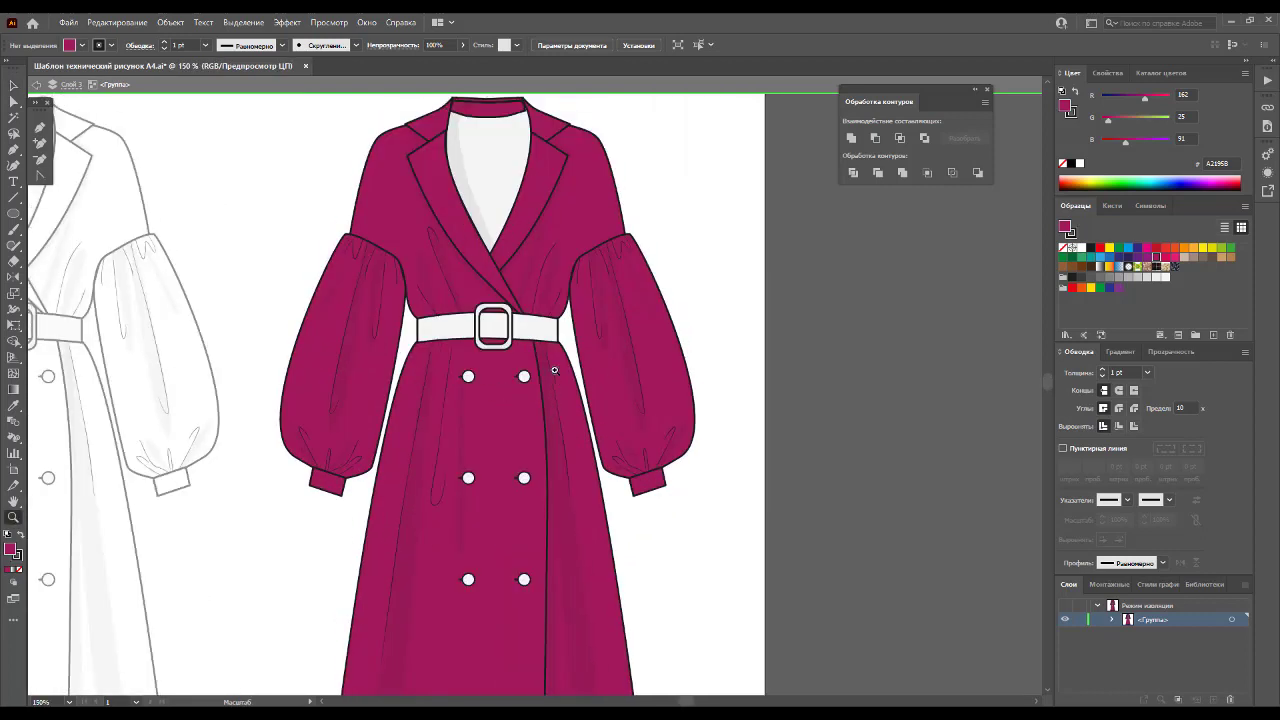
left_click(13, 86)
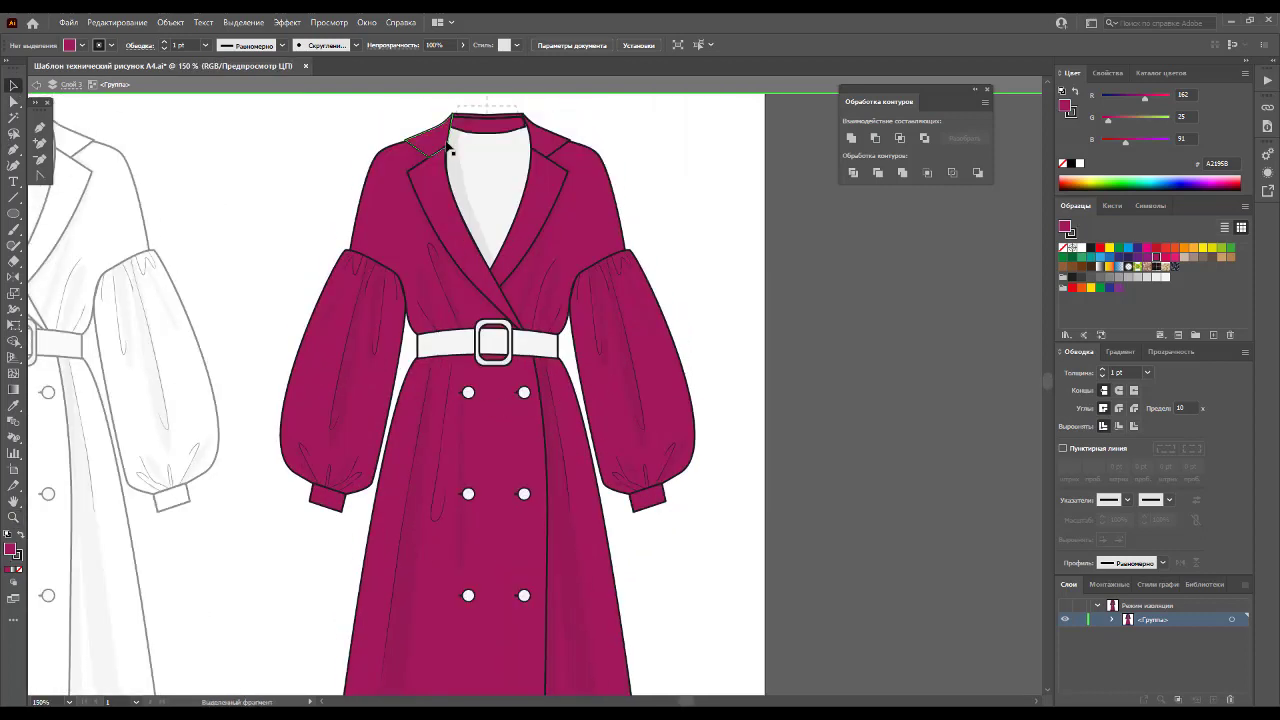
Step: Fill the inner neck piece with dark magenta 8C1754
left_click(498, 168)
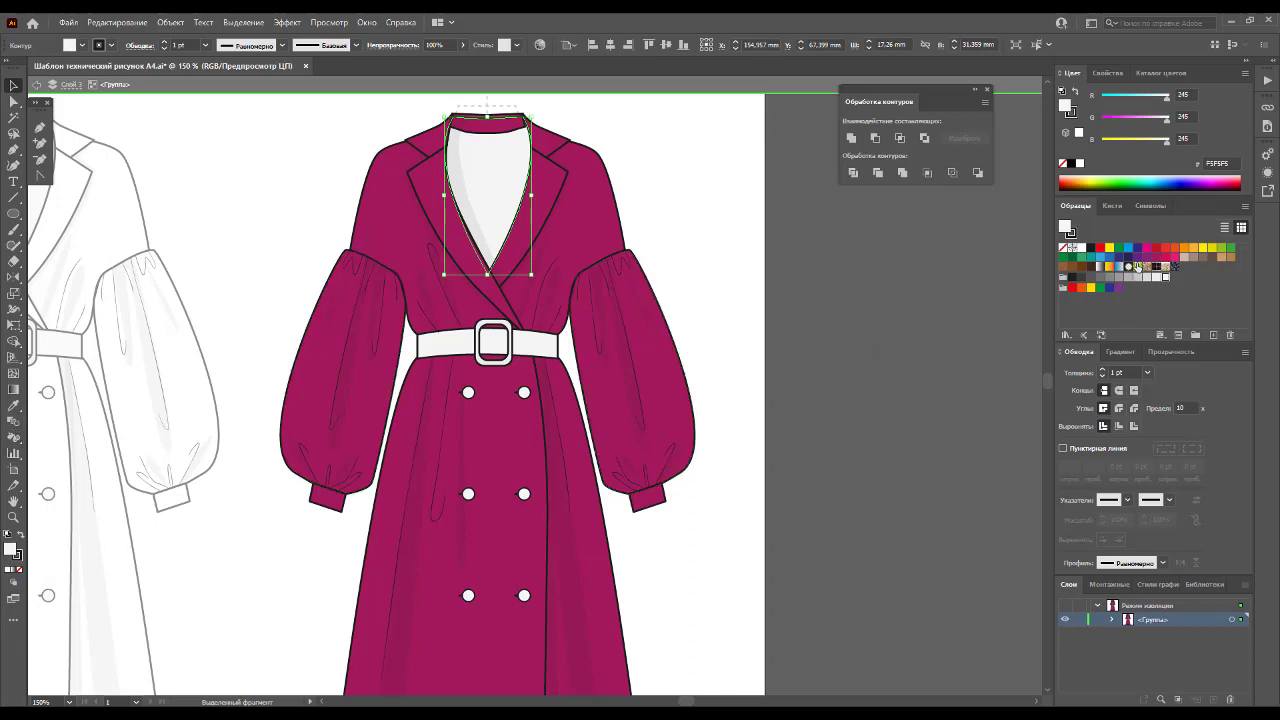
left_click(1148, 258)
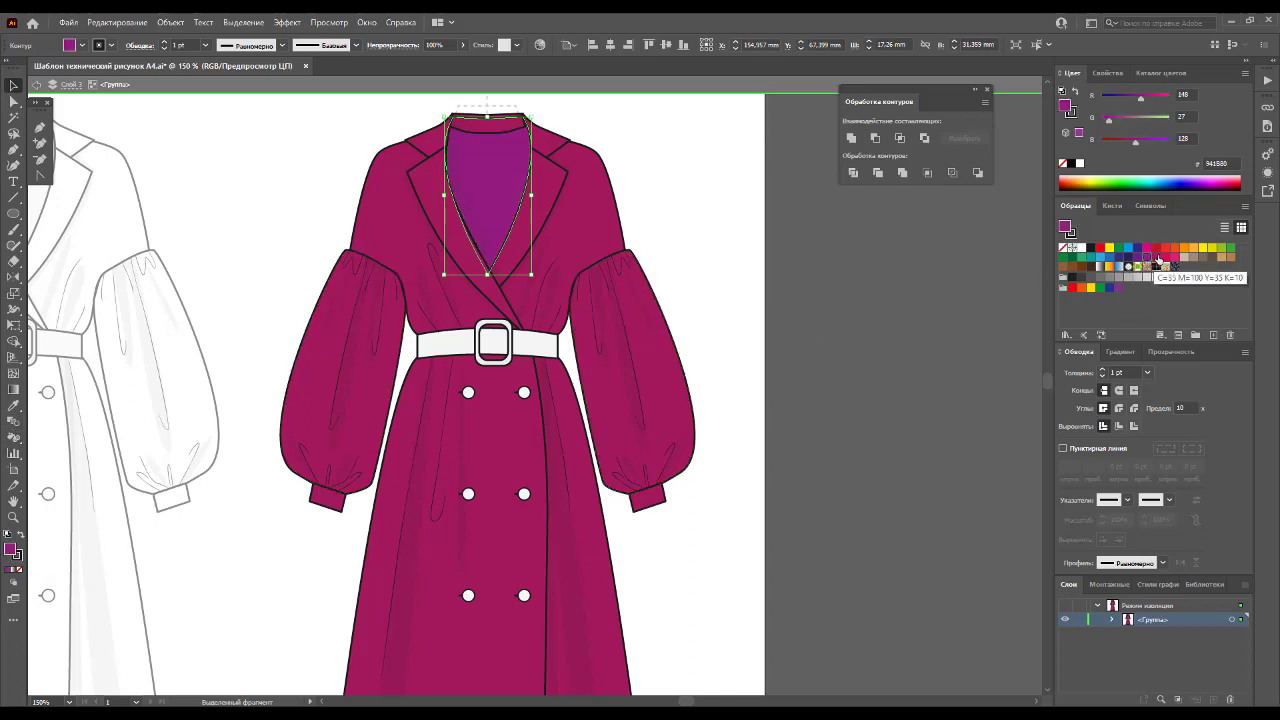
left_click(1156, 258)
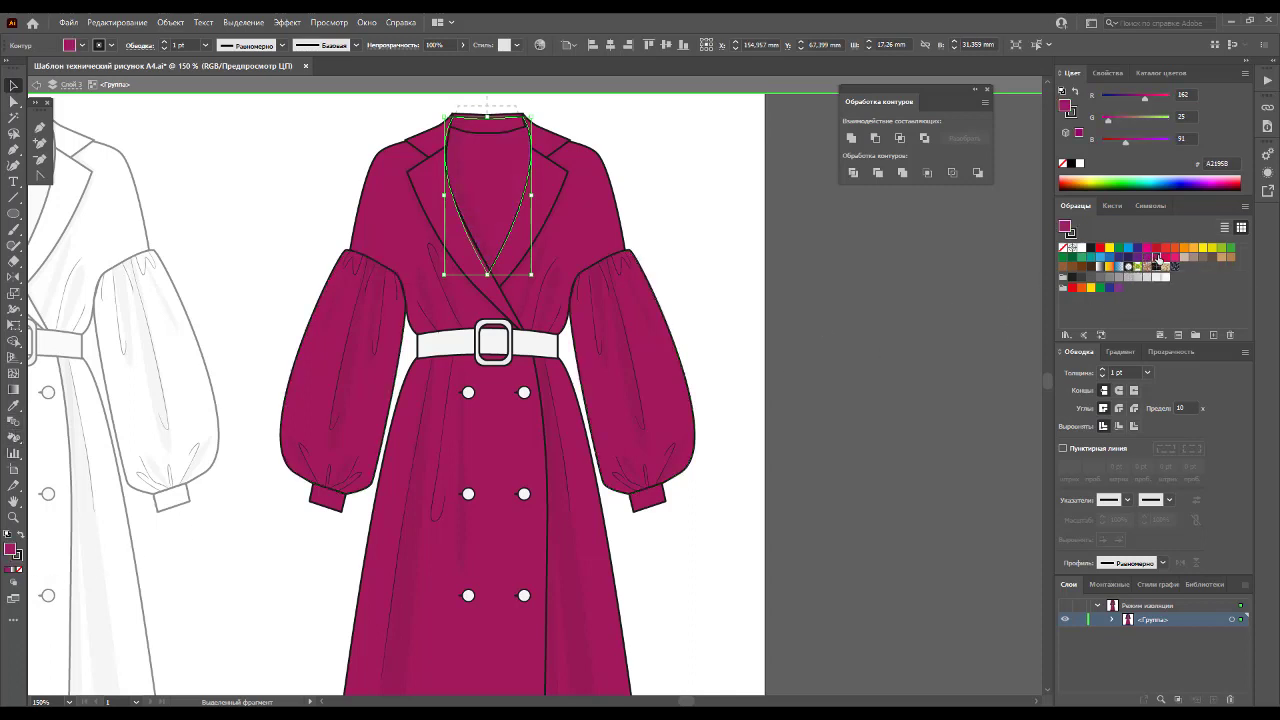
double_click(11, 549)
left_click_drag(966, 420, 966, 434)
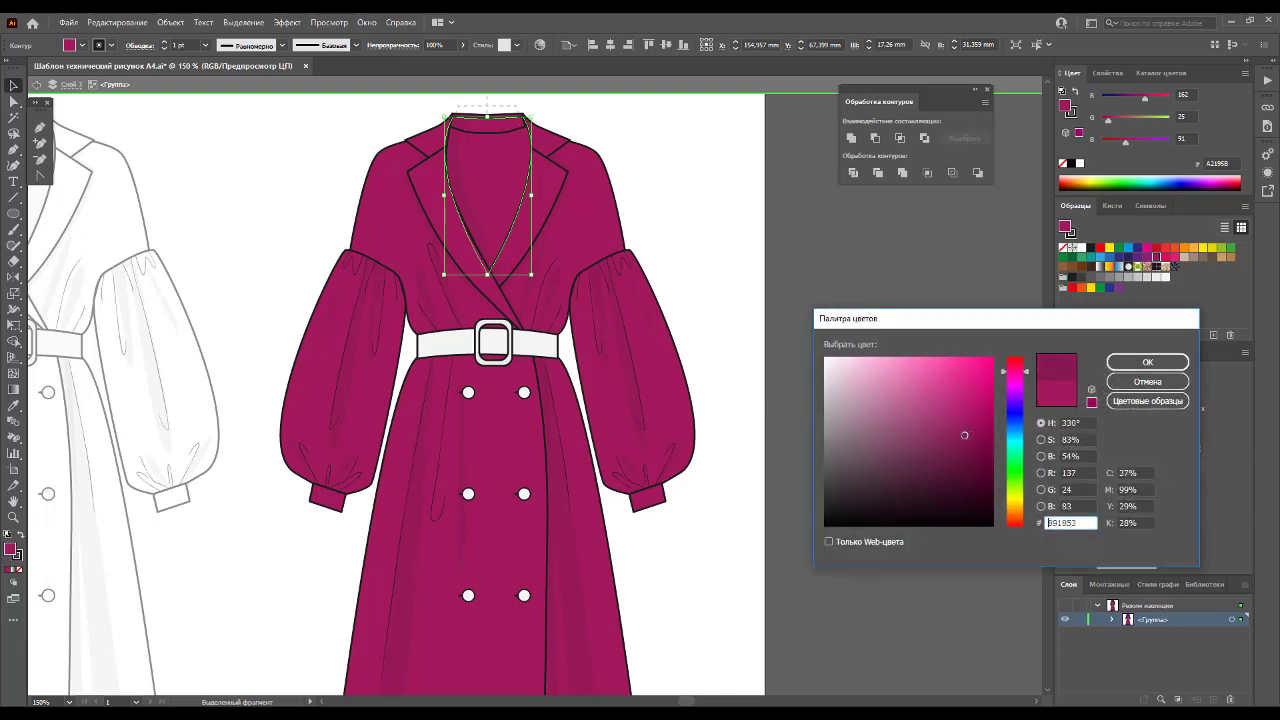
left_click(1147, 362)
left_click(859, 340)
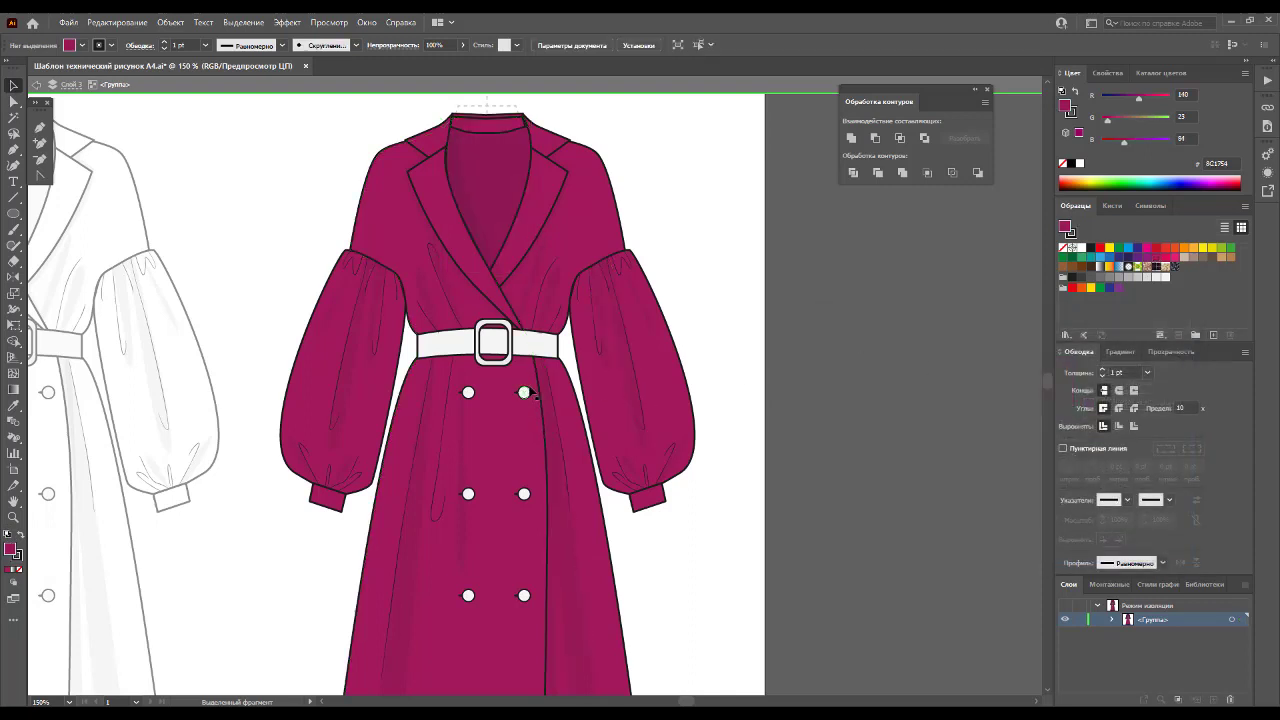
Step: Eyedrop the neck's 8C1754 colour onto the belt and buckle group
left_click(500, 340)
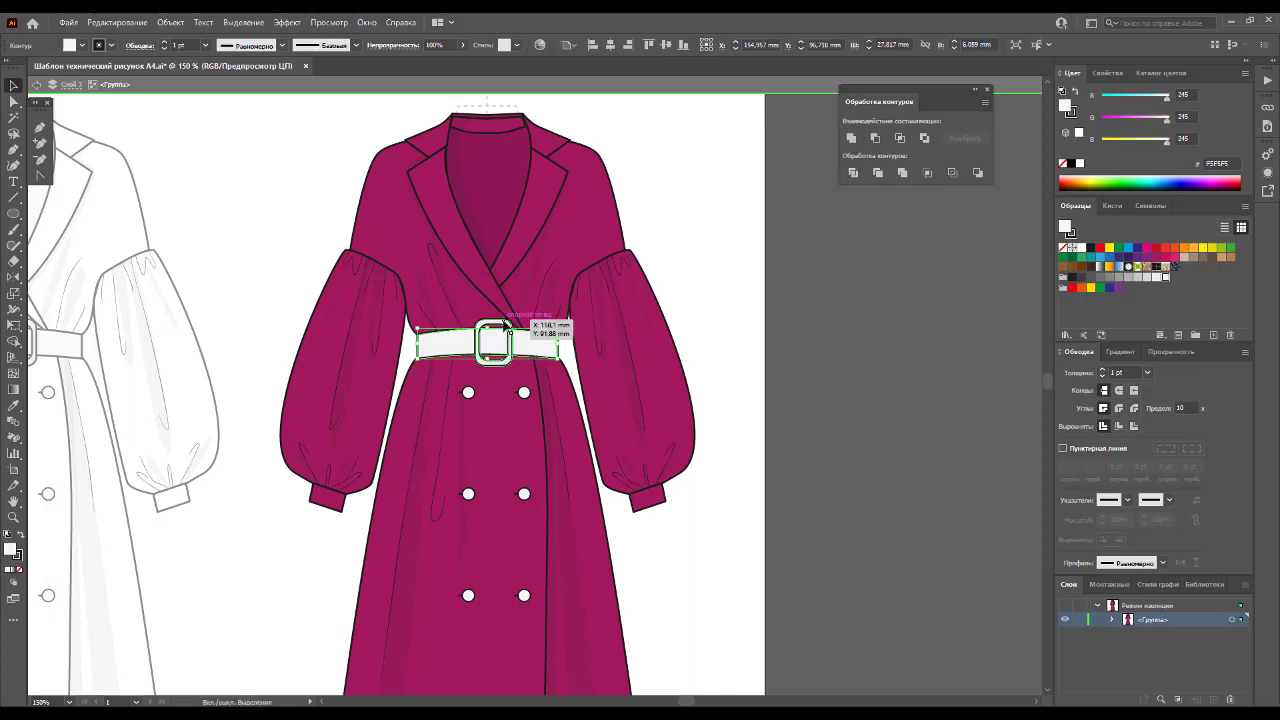
left_click(14, 405)
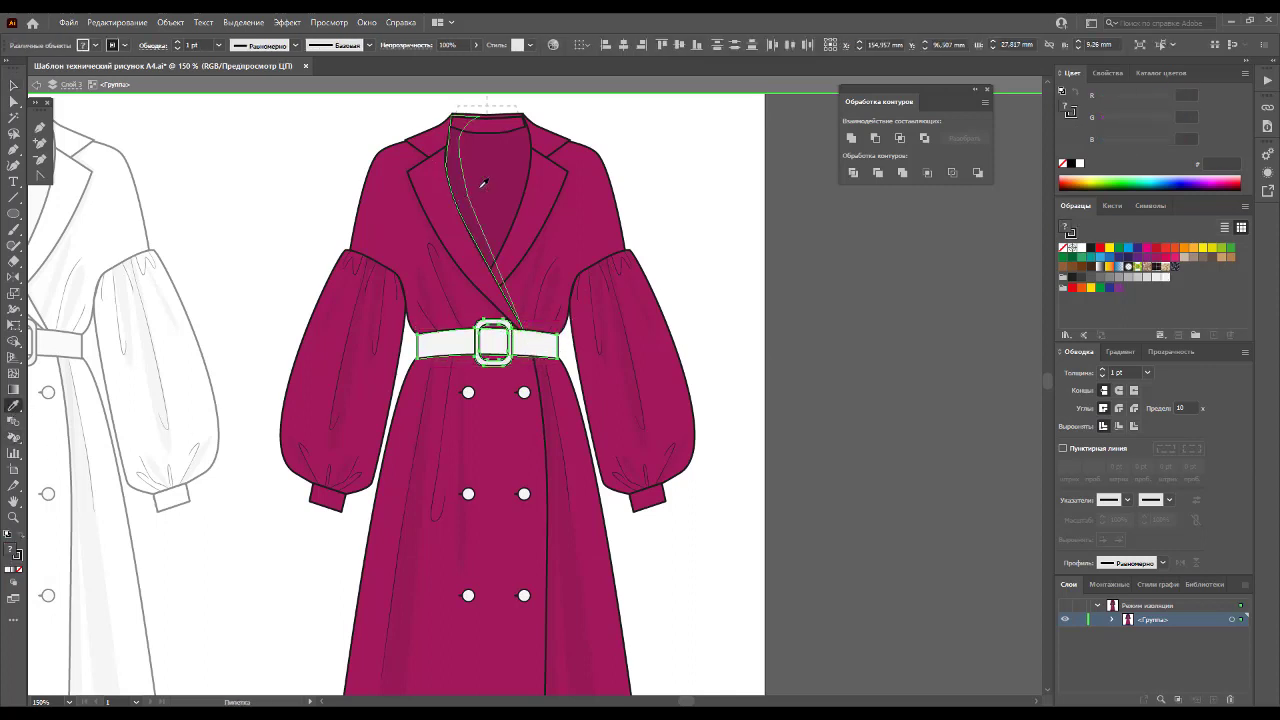
left_click(481, 185)
left_click(14, 85)
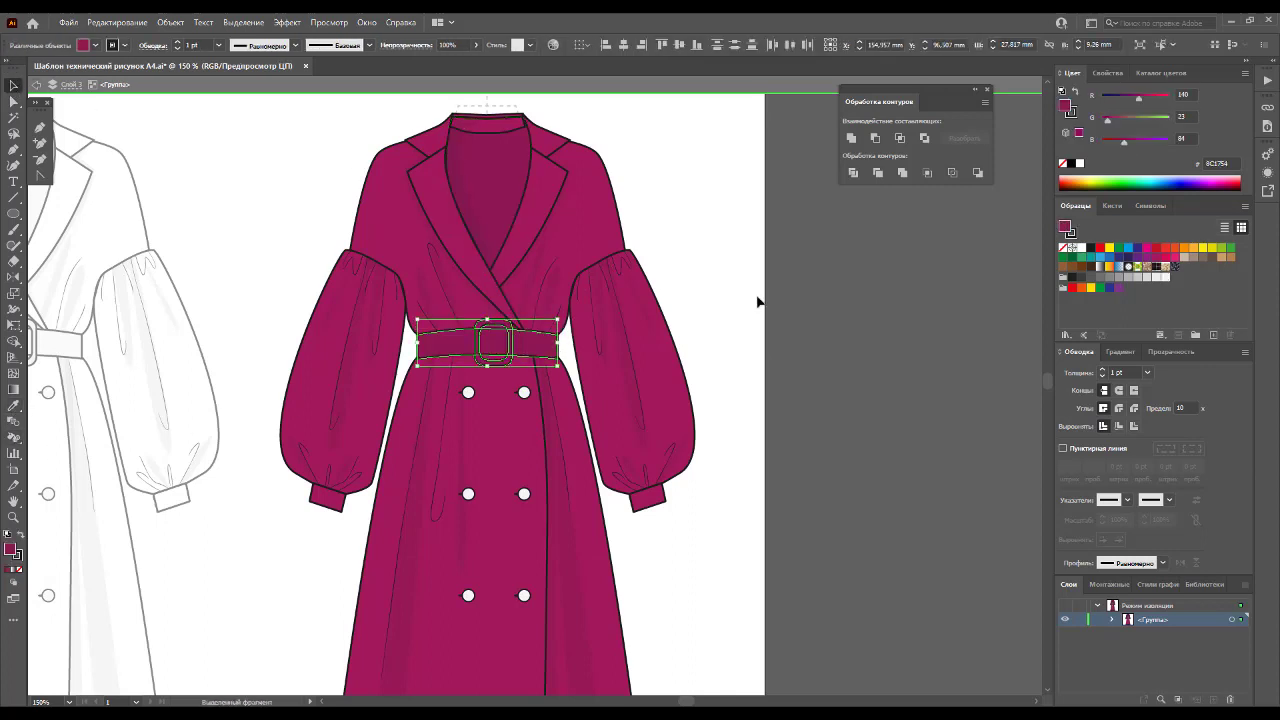
left_click(786, 334)
Step: Select the coat buttons and eyedrop the same dark magenta 8C1754 onto them
scroll(750, 340, "down", 1)
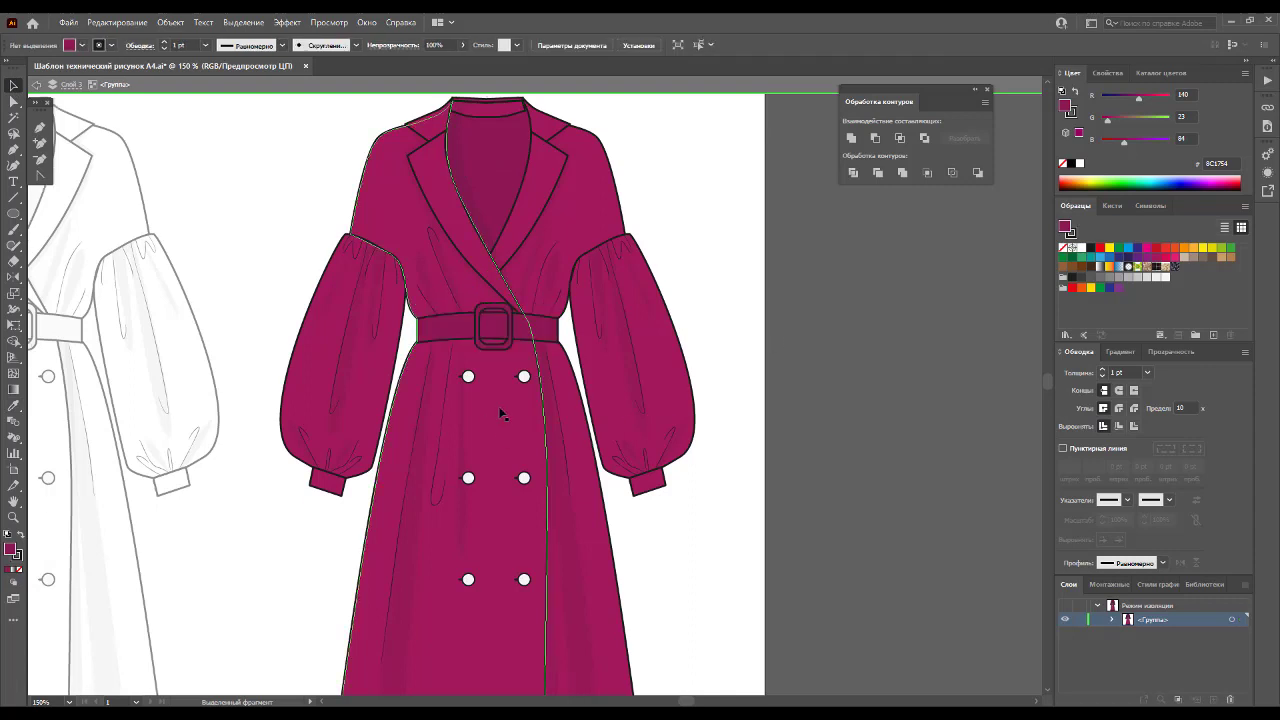
left_click(524, 376)
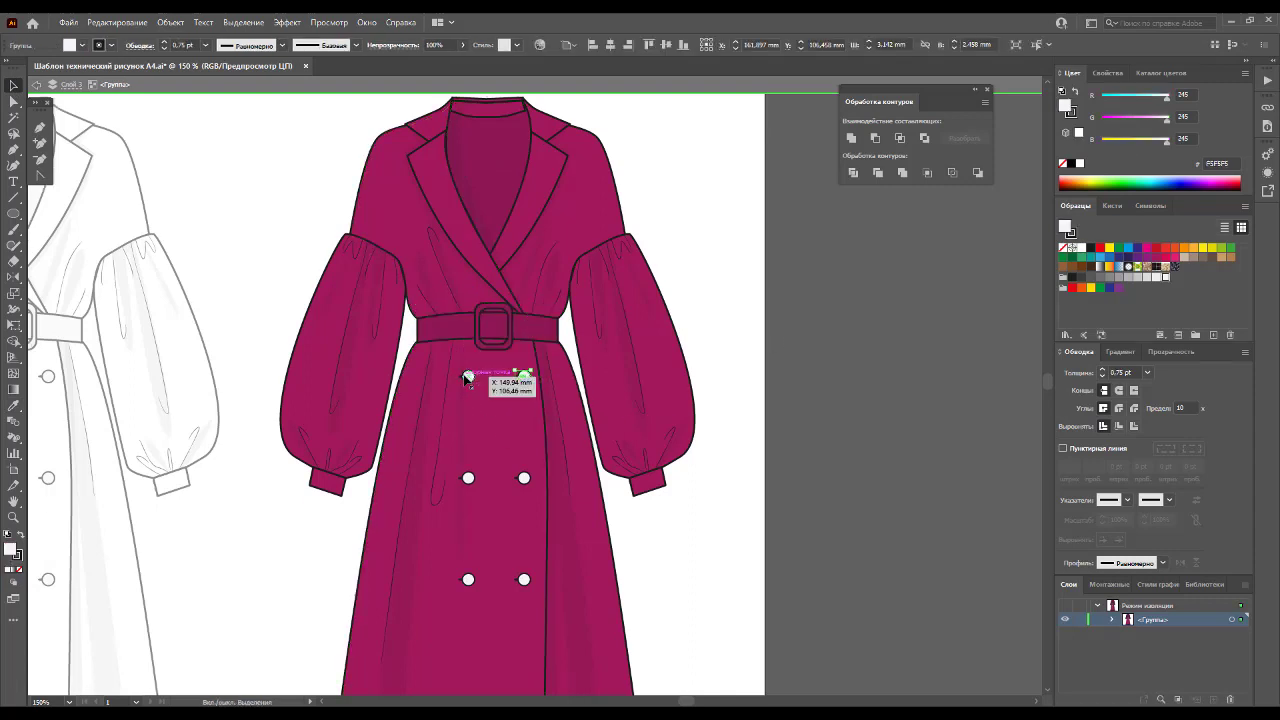
left_click(468, 378, "shift")
left_click(468, 478, "shift")
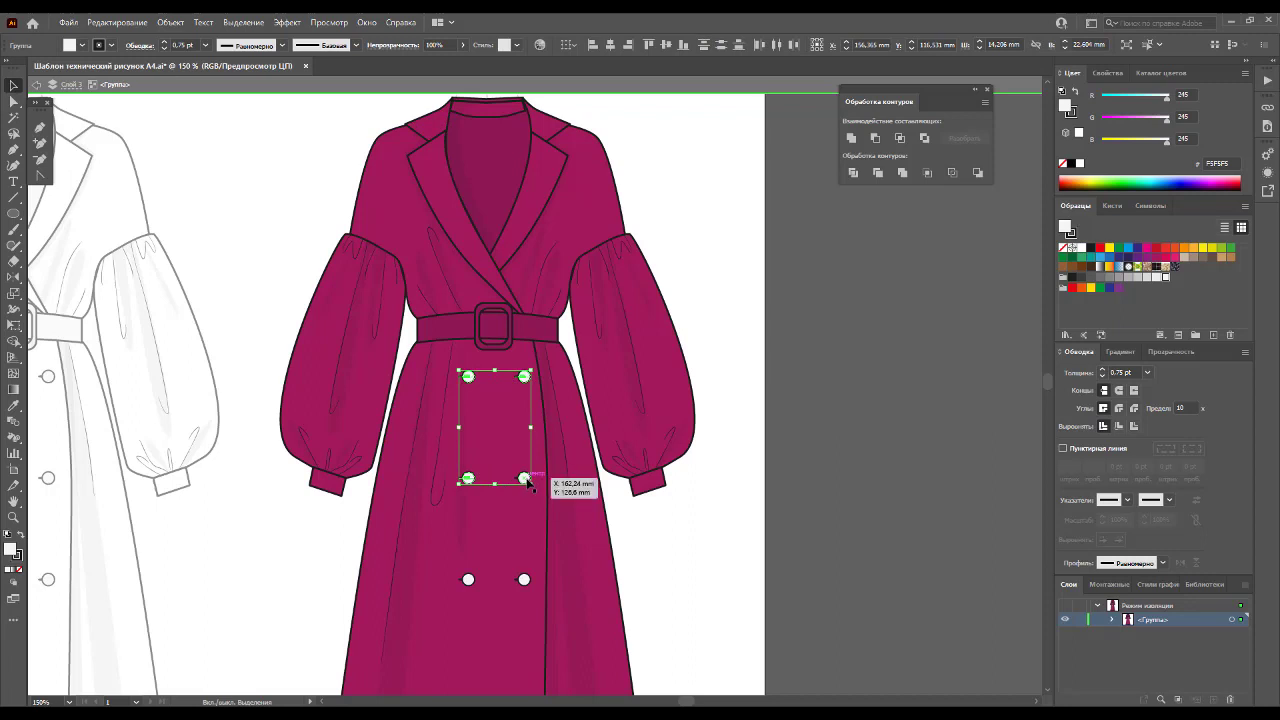
left_click(524, 579, "shift")
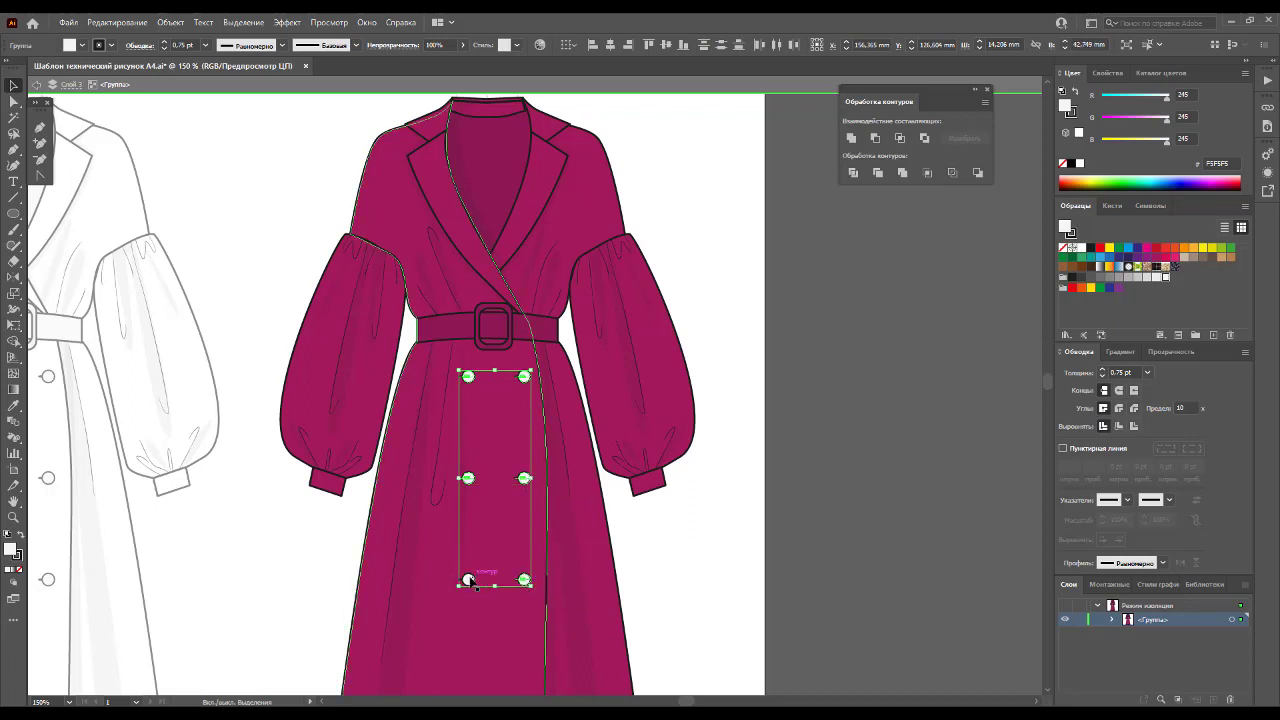
left_click(468, 580, "shift")
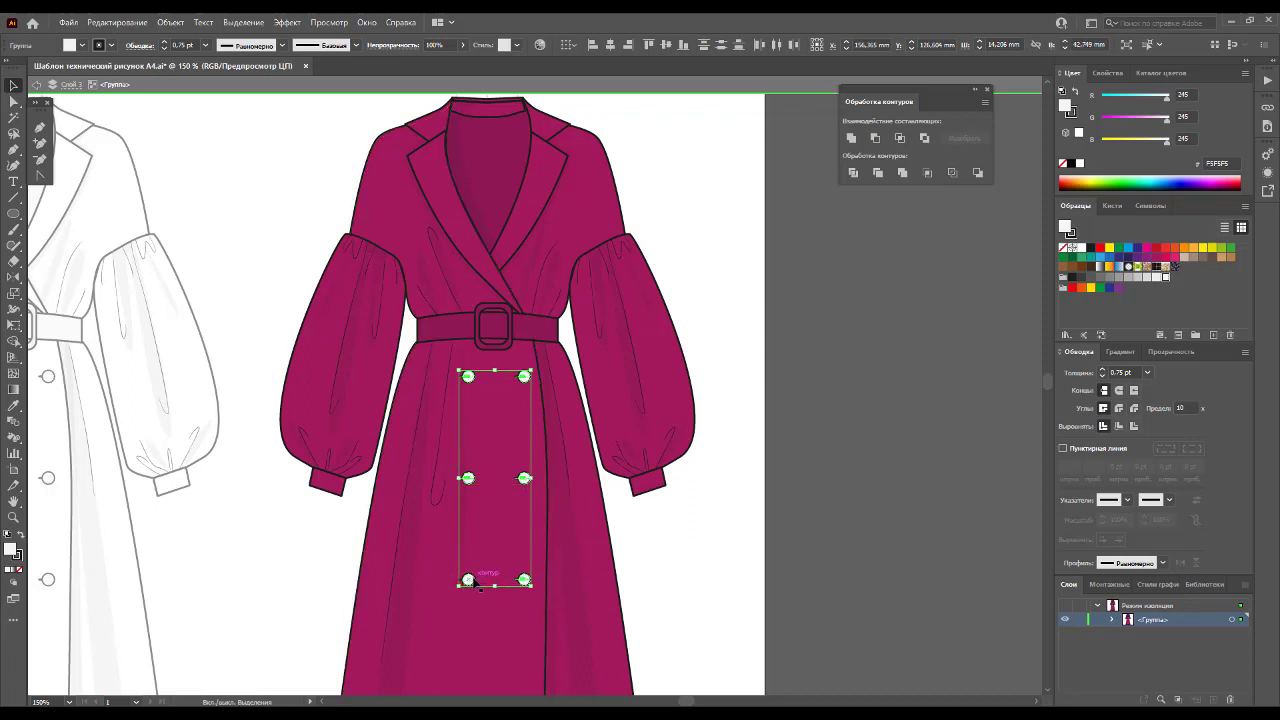
left_click(13, 406)
left_click(514, 142)
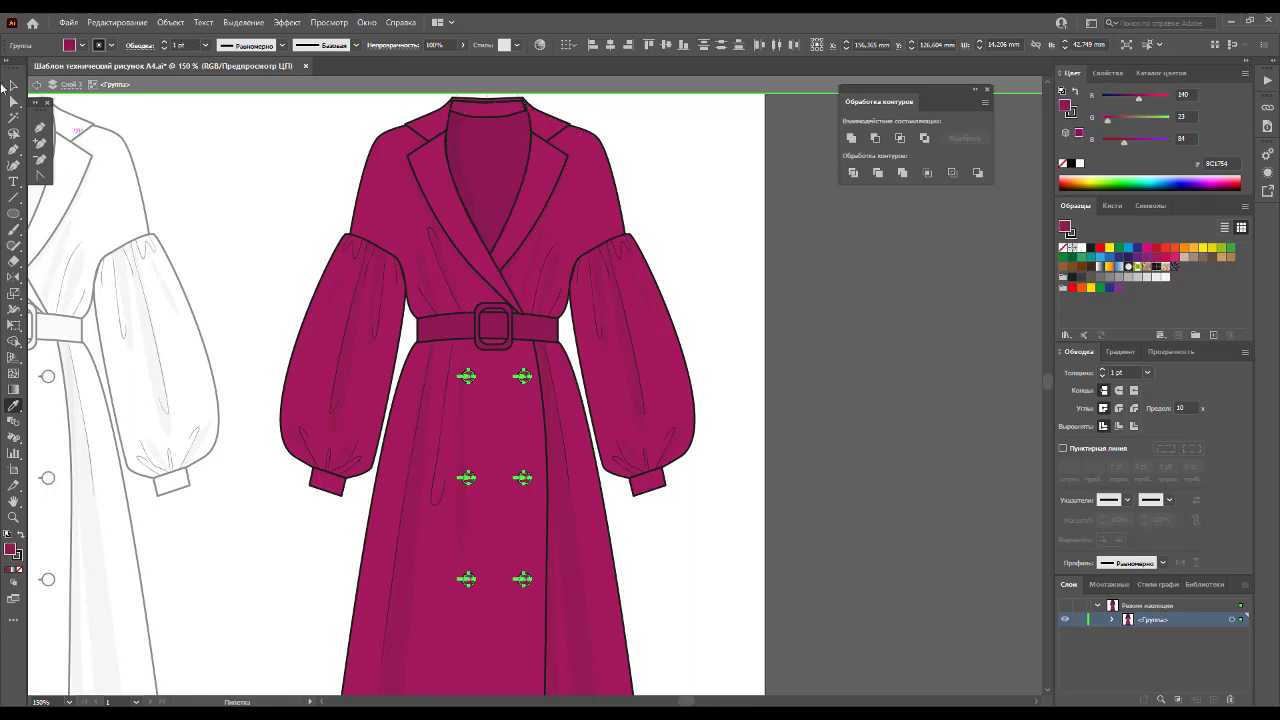
left_click(12, 86)
left_click(723, 225)
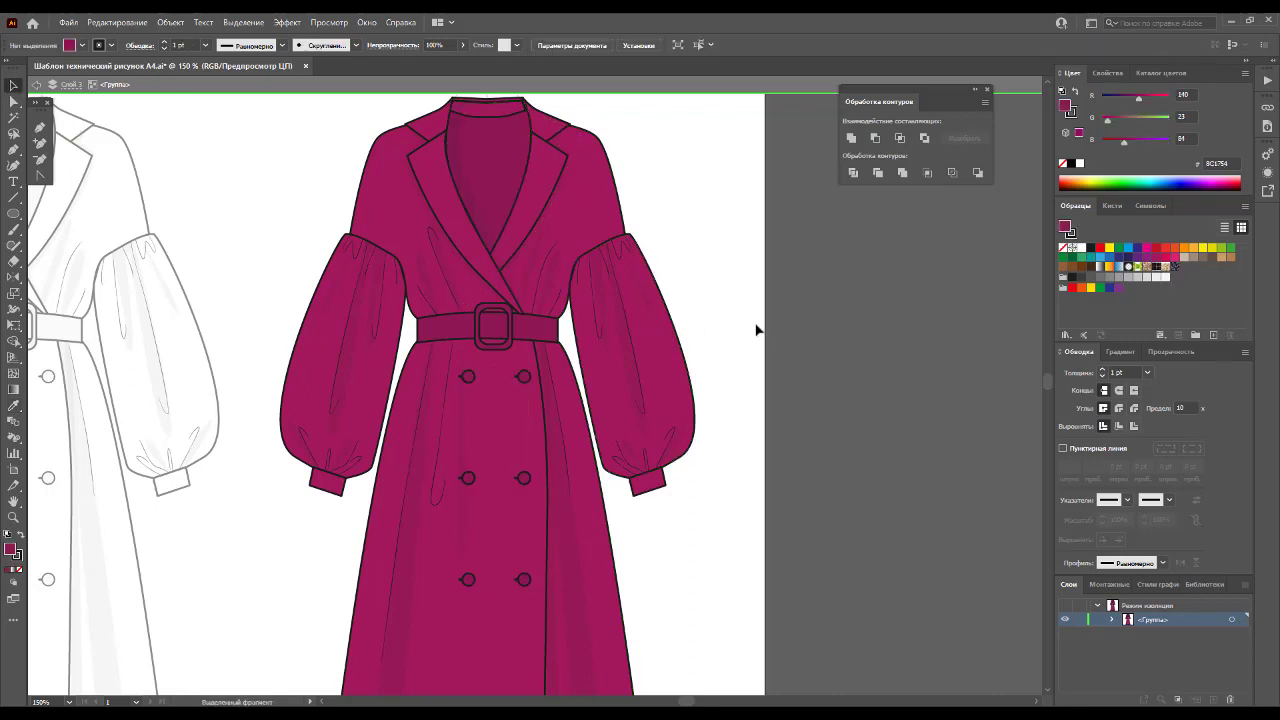
scroll(755, 331, "down", 3)
Step: Zoom out to view both coats
scroll(755, 331, "down", 2)
key("z")
key("ctrl+minus")
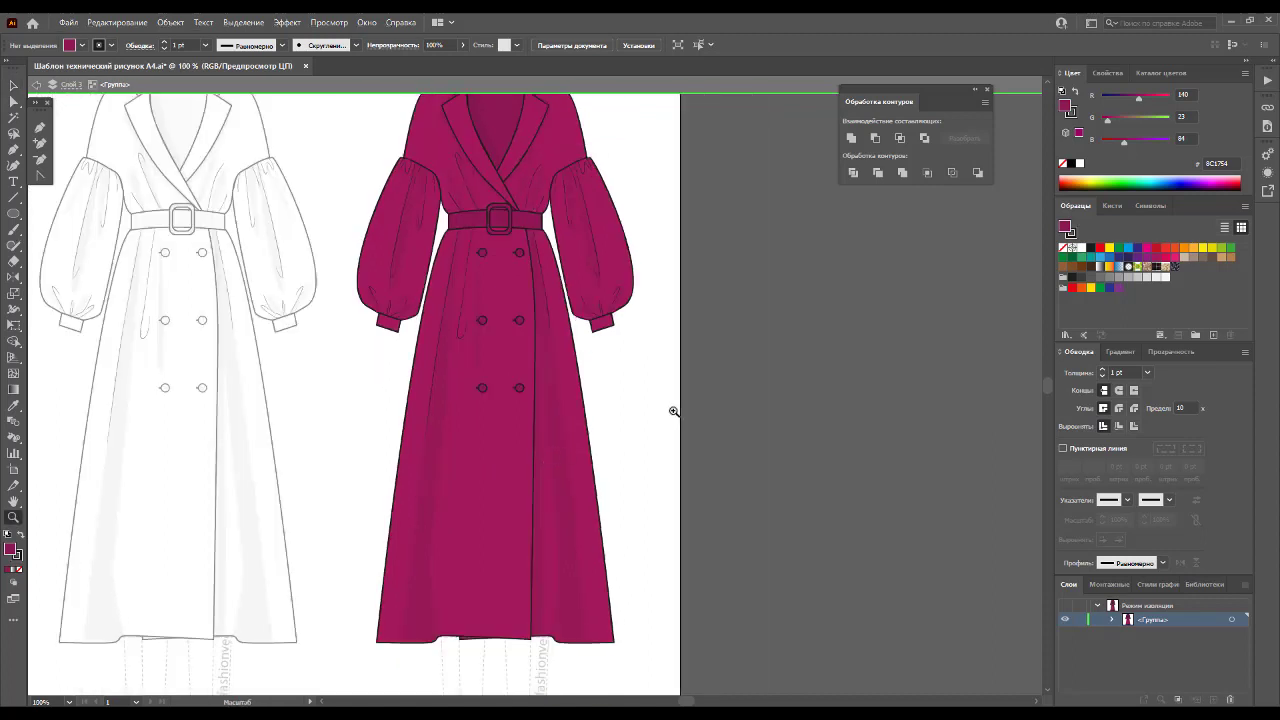
scroll(670, 410, "up", 1)
scroll(657, 417, "down", 1)
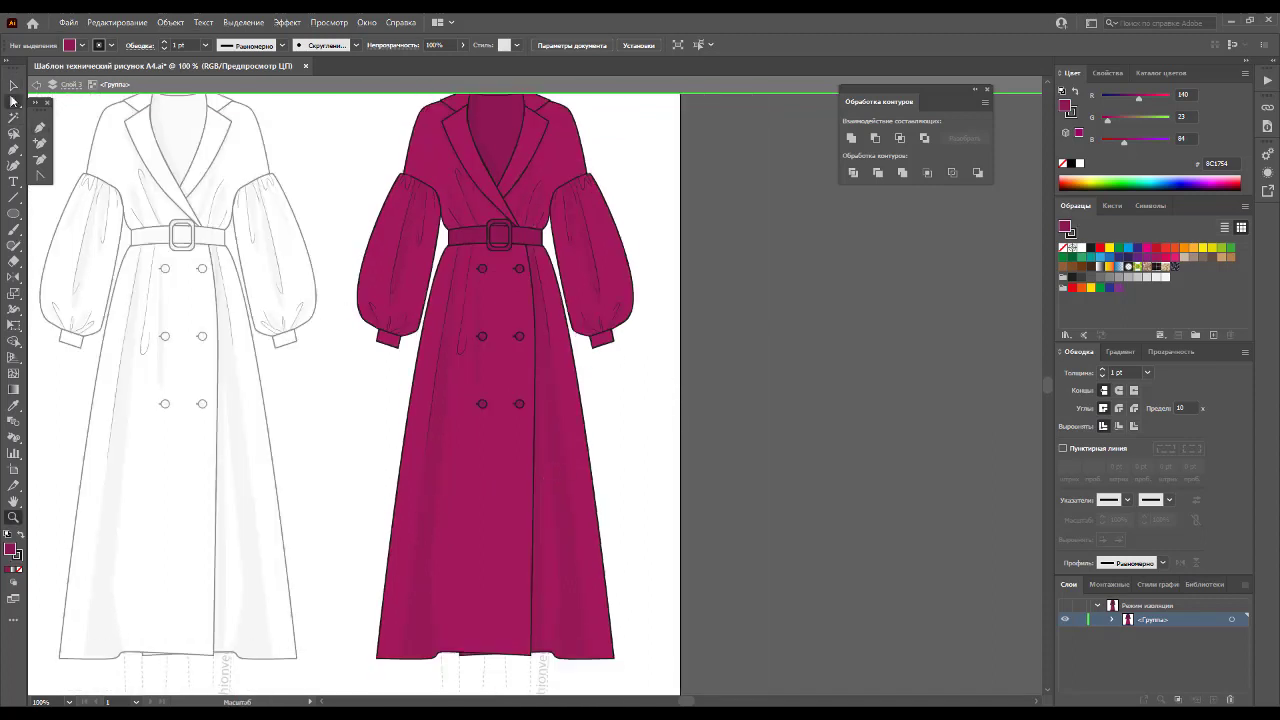
left_click(13, 86)
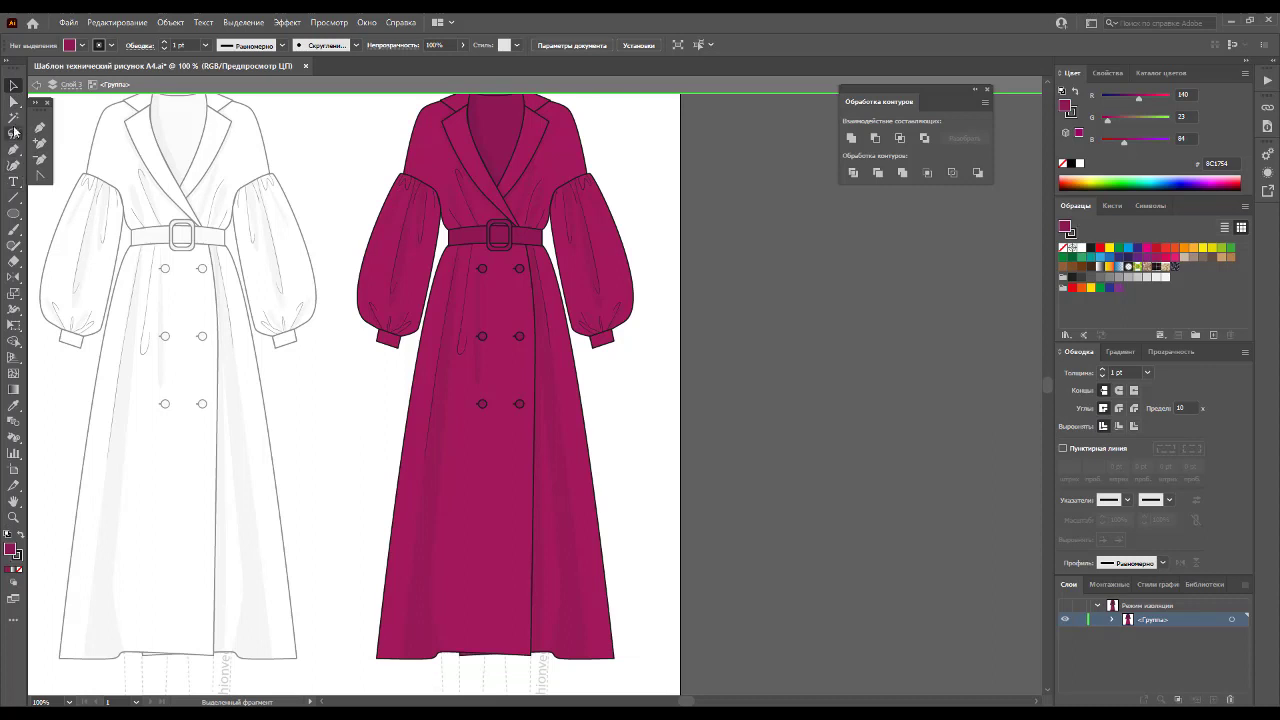
Step: Magic Wand-select the dark shading paths, fill them A21958 and set opacity to 68%
left_click(13, 117)
left_click(448, 431)
left_click(443, 432)
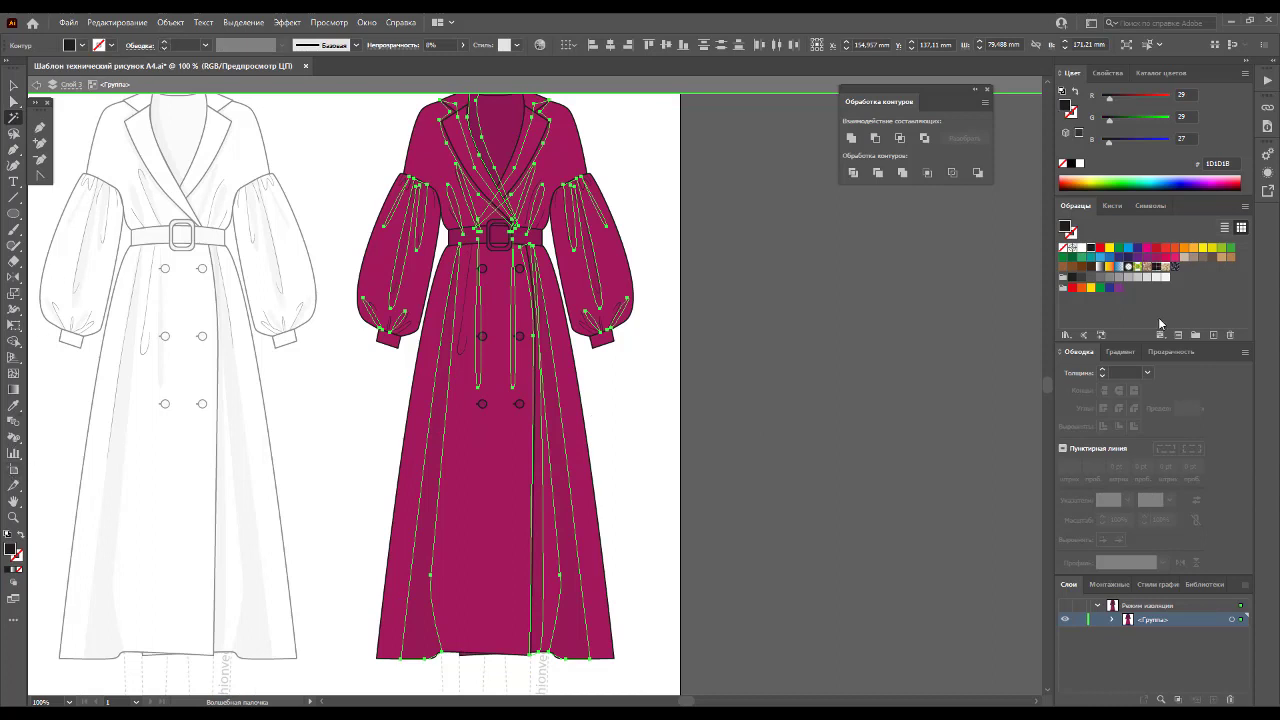
left_click(1157, 264)
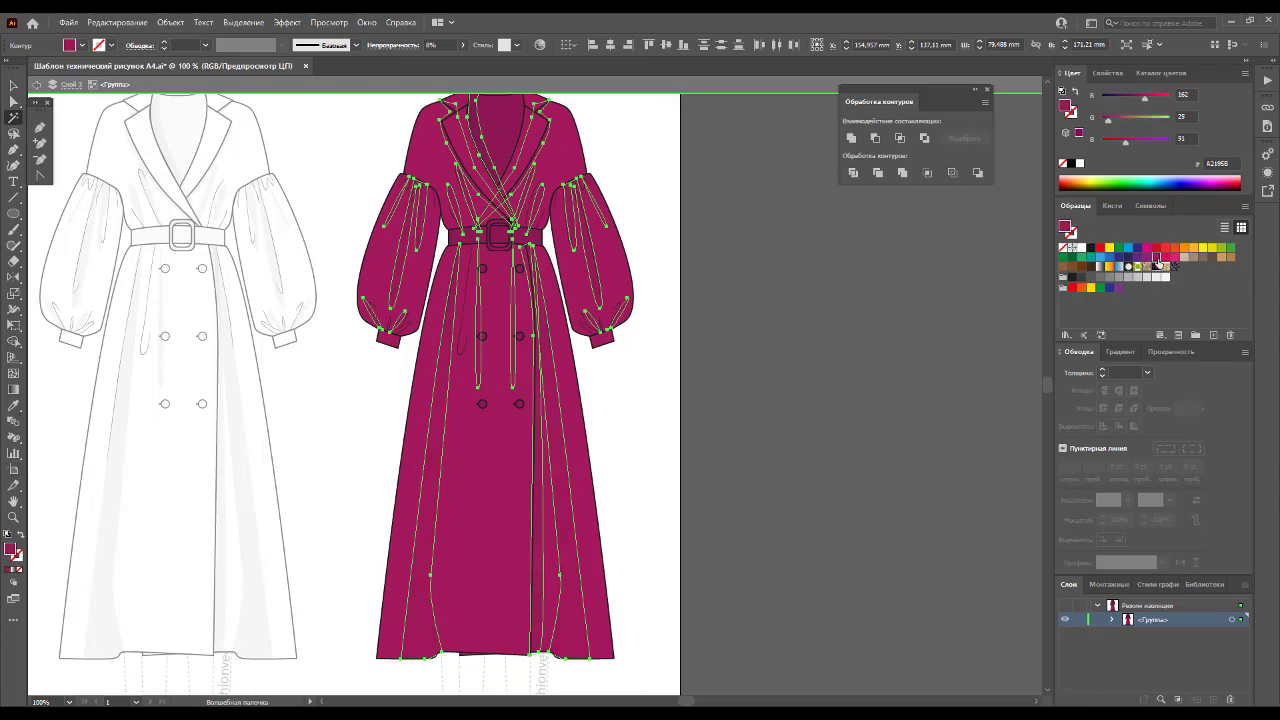
left_click(463, 45)
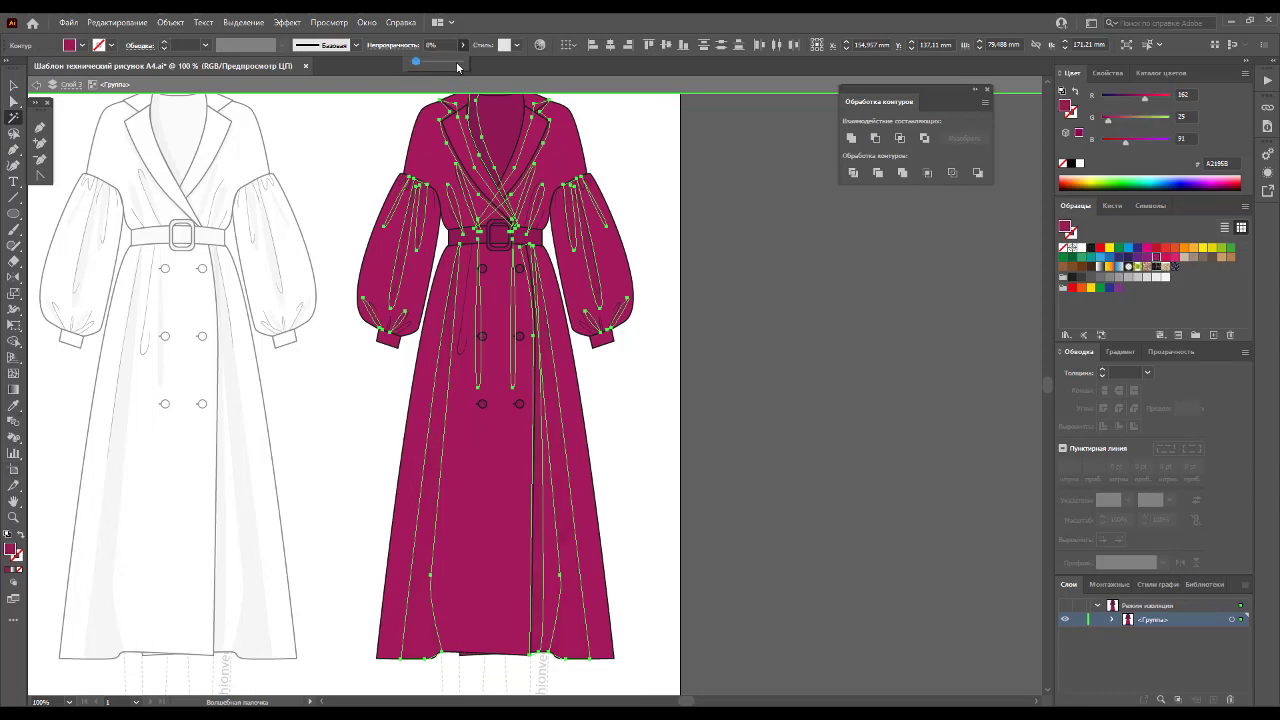
mouse_move(416, 63)
left_mouse_down()
mouse_move(444, 72)
mouse_move(433, 66)
left_mouse_up()
Step: Darken the shading paths' fill to 66143F
double_click(11, 549)
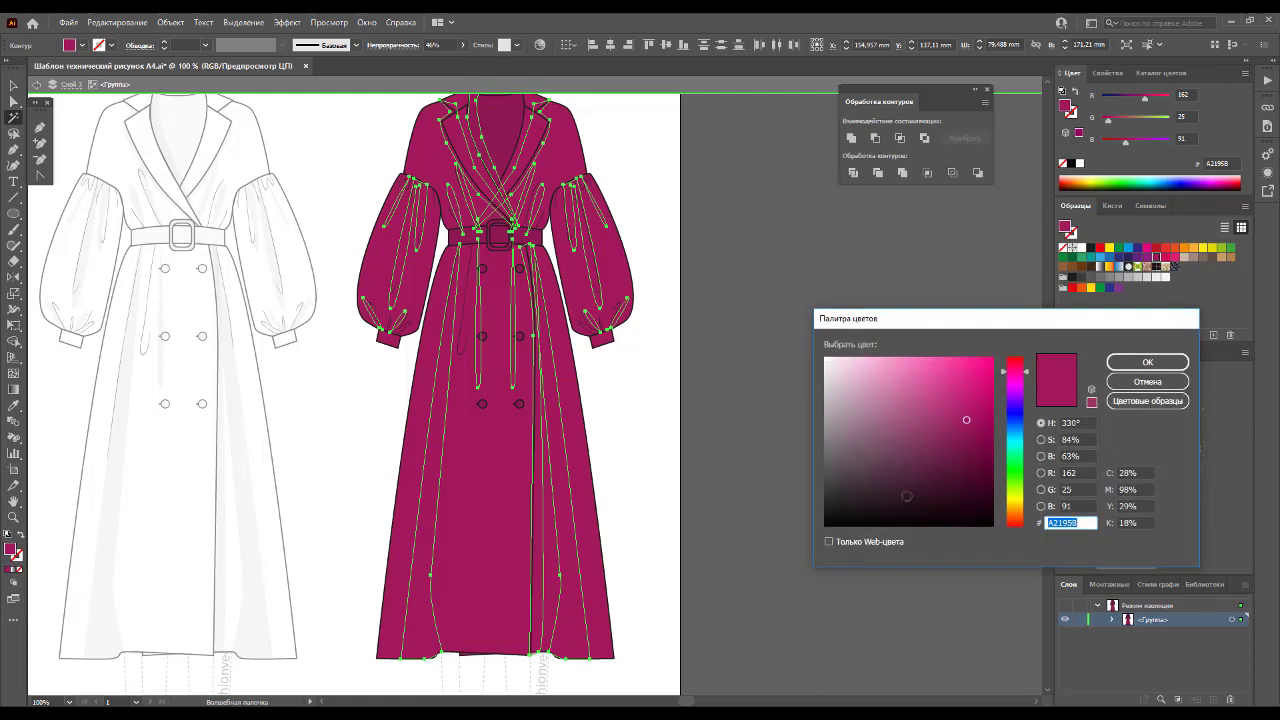
left_click(960, 456)
left_click(1147, 362)
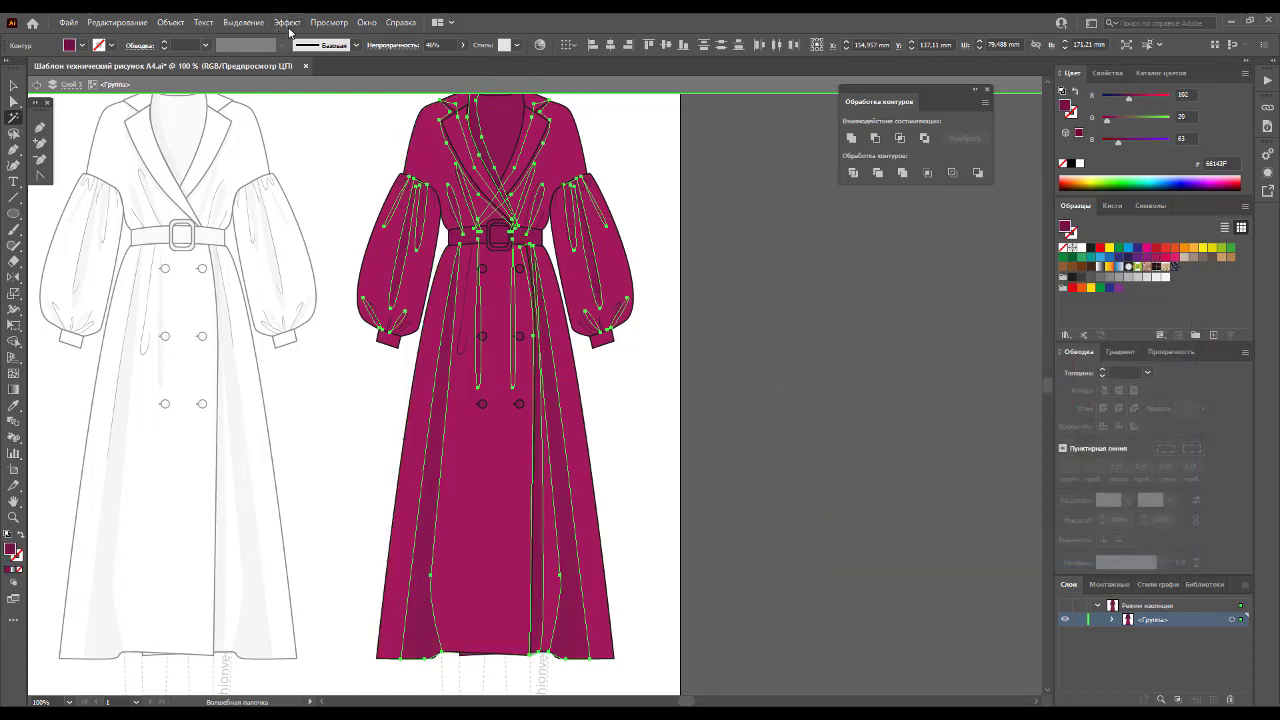
Step: Apply a 13-pixel Gaussian Blur to the shading paths
left_click(288, 22)
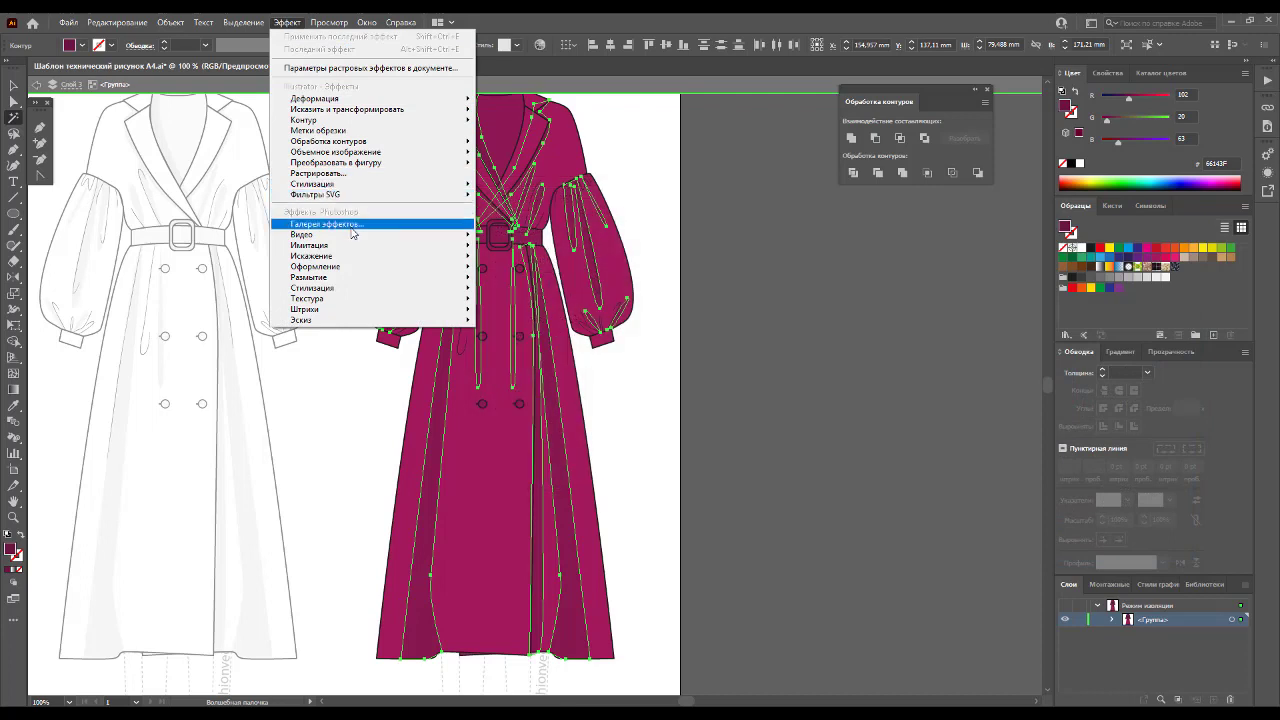
mouse_move(310, 277)
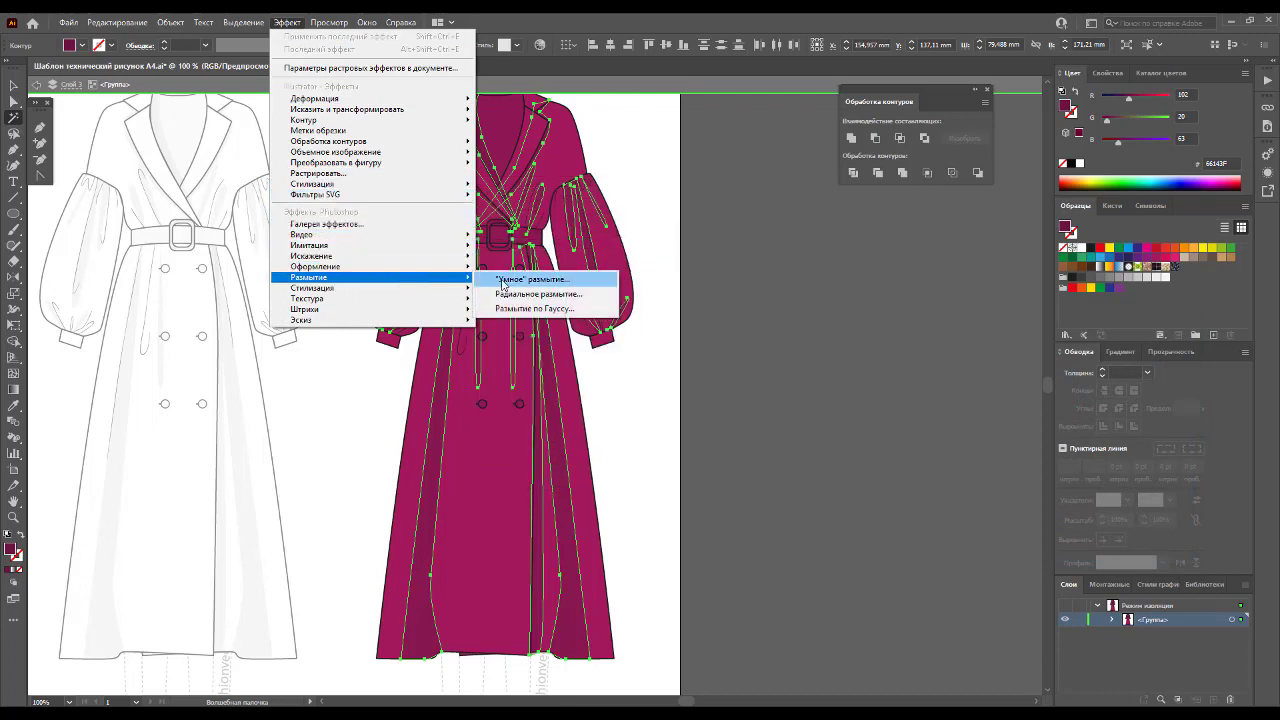
left_click(525, 308)
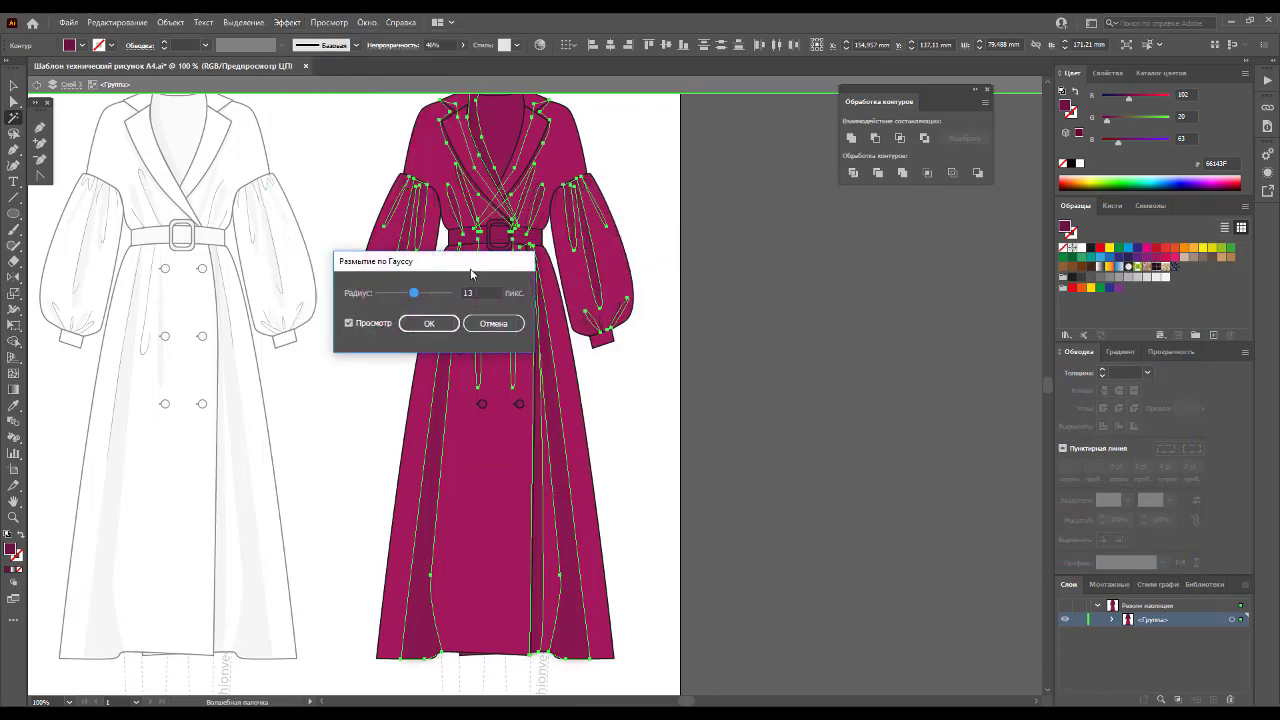
left_click_drag(471, 273, 861, 299)
left_click_drag(786, 324, 802, 328)
left_click(743, 351)
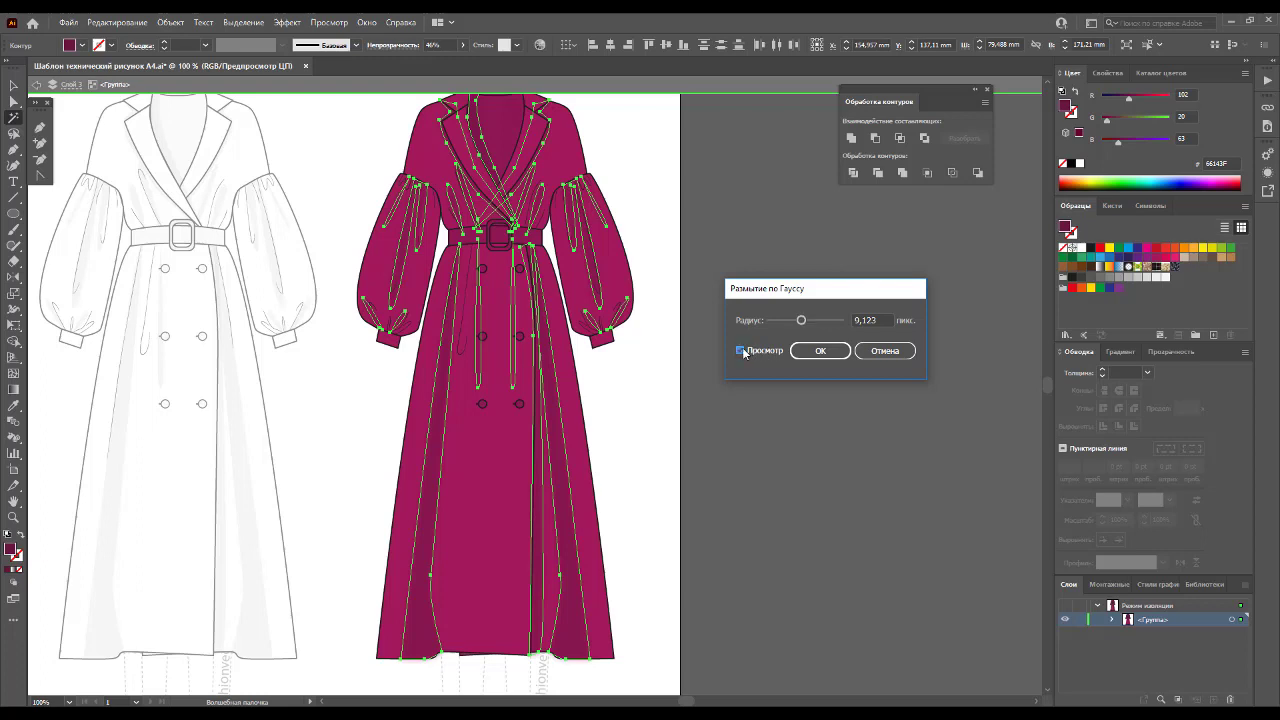
left_click(816, 351)
left_click(13, 85)
Step: Draw a closed highlight shape over the front skirt panel and fill it white
left_click(720, 424)
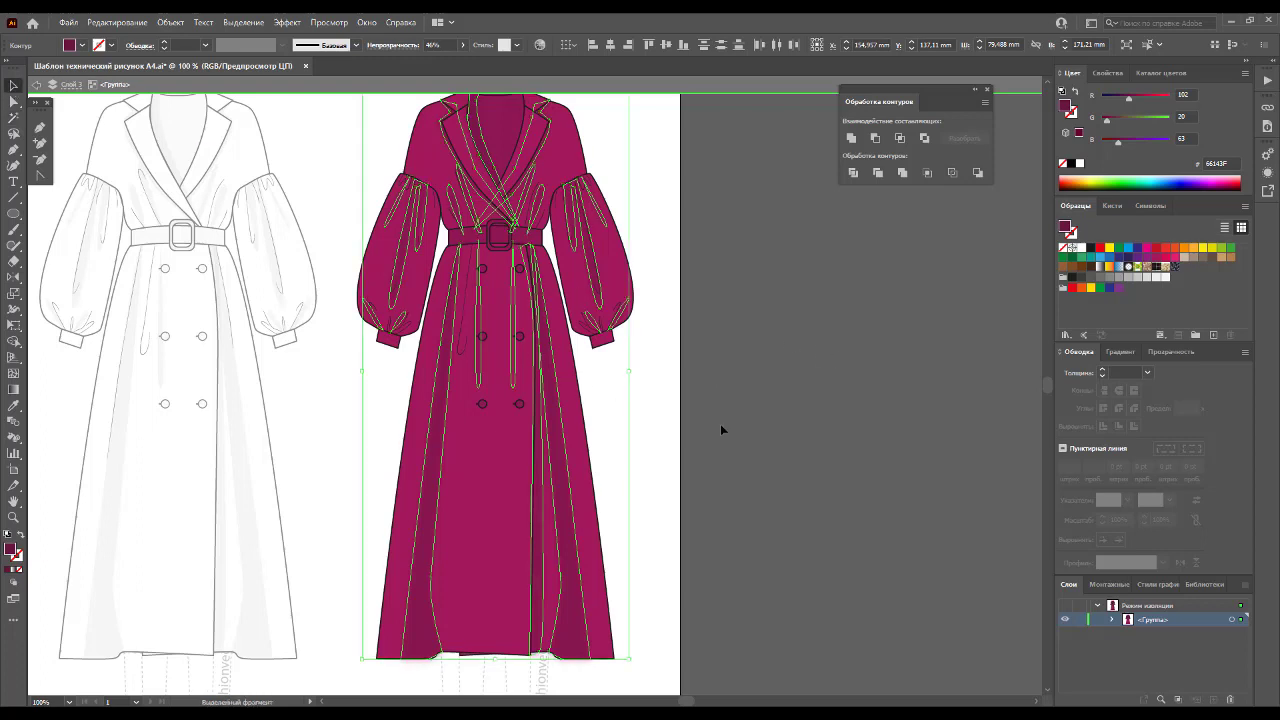
scroll(693, 433, "up", 2)
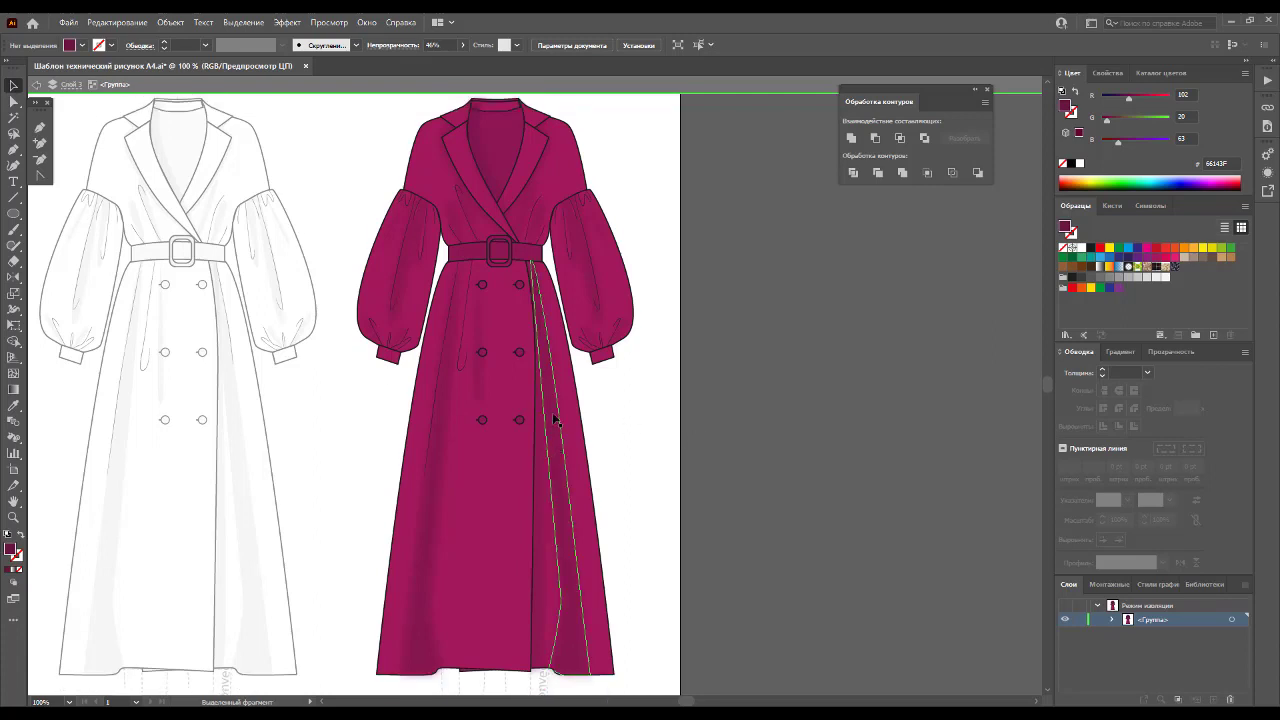
left_click(40, 128)
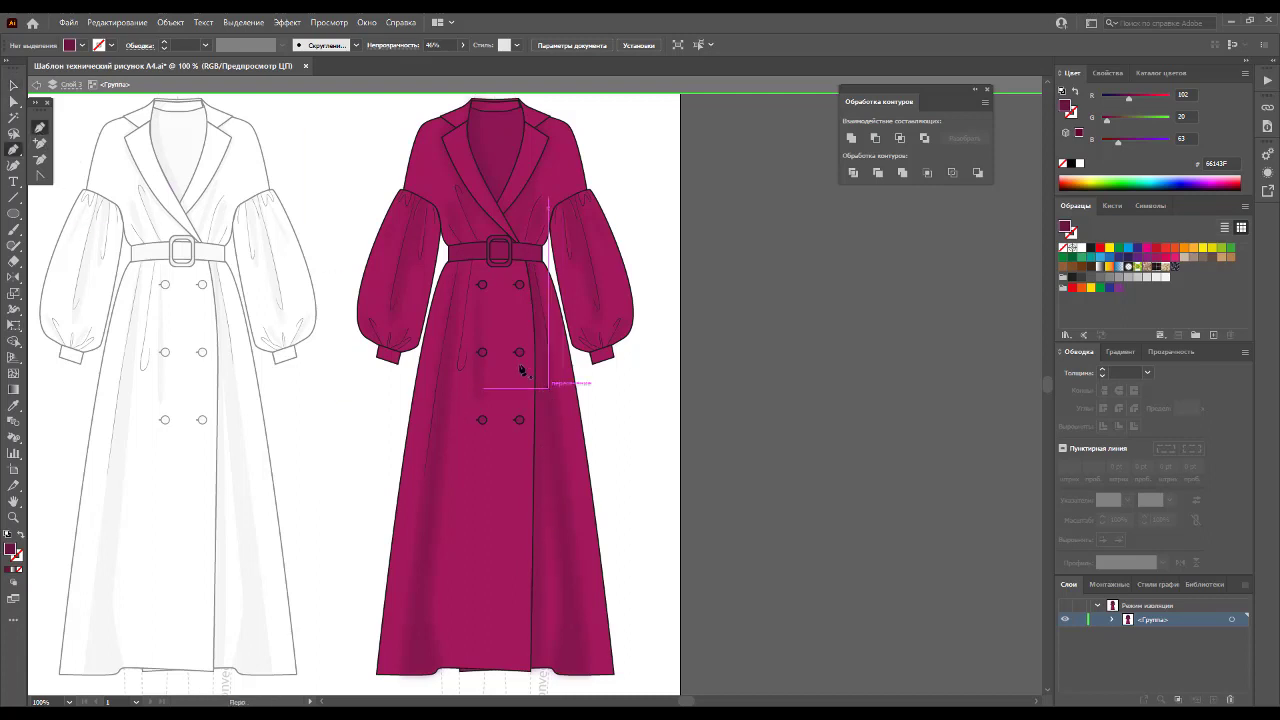
left_click(488, 464)
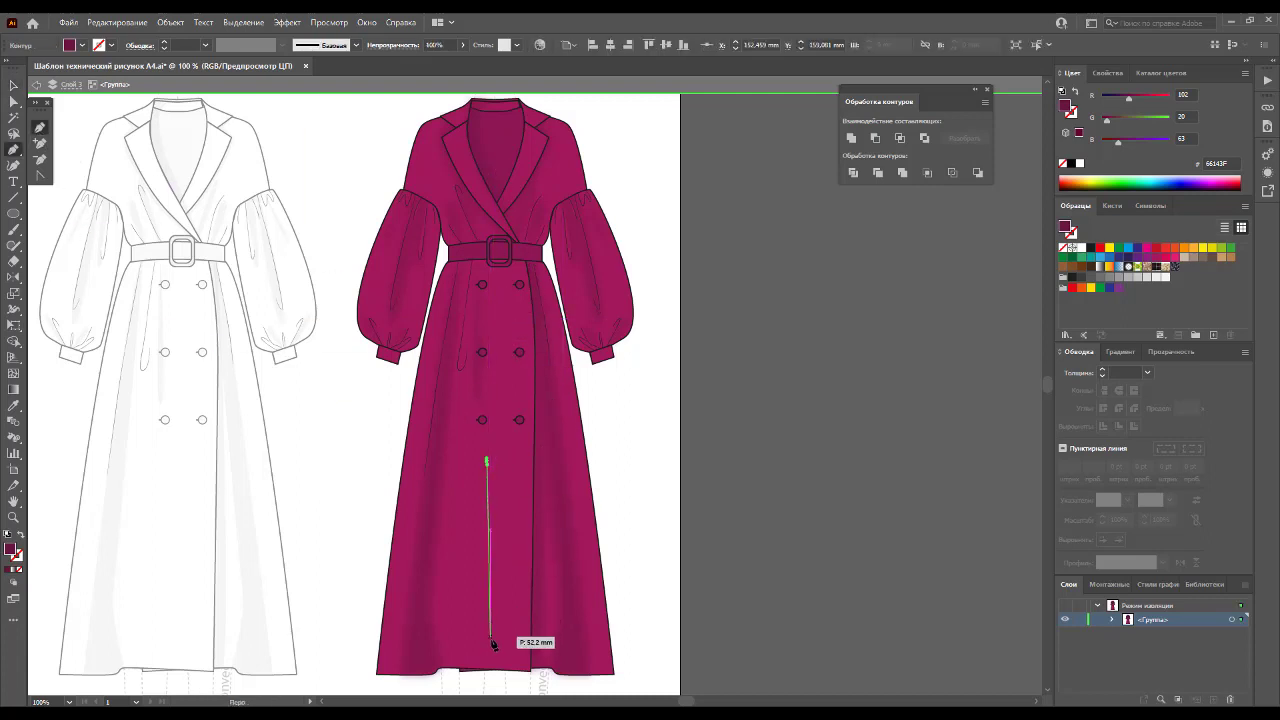
left_click_drag(467, 646, 448, 638)
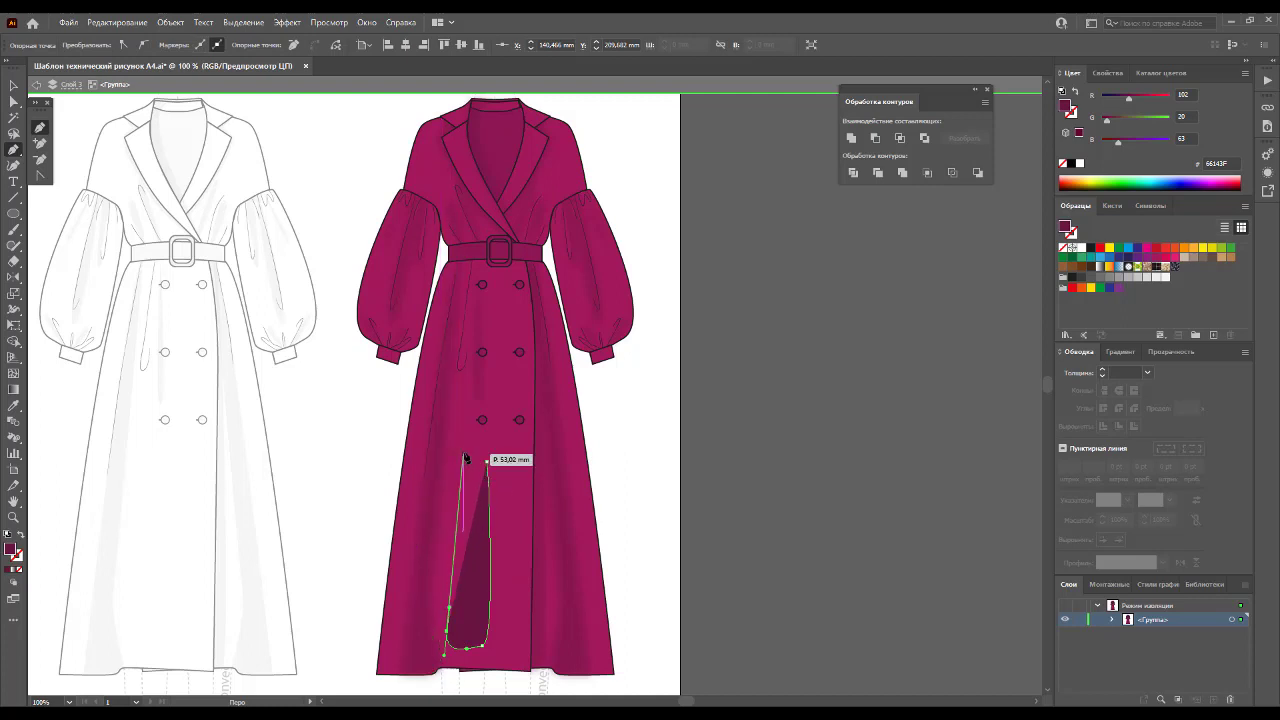
left_click_drag(453, 436, 474, 455)
left_click(487, 466)
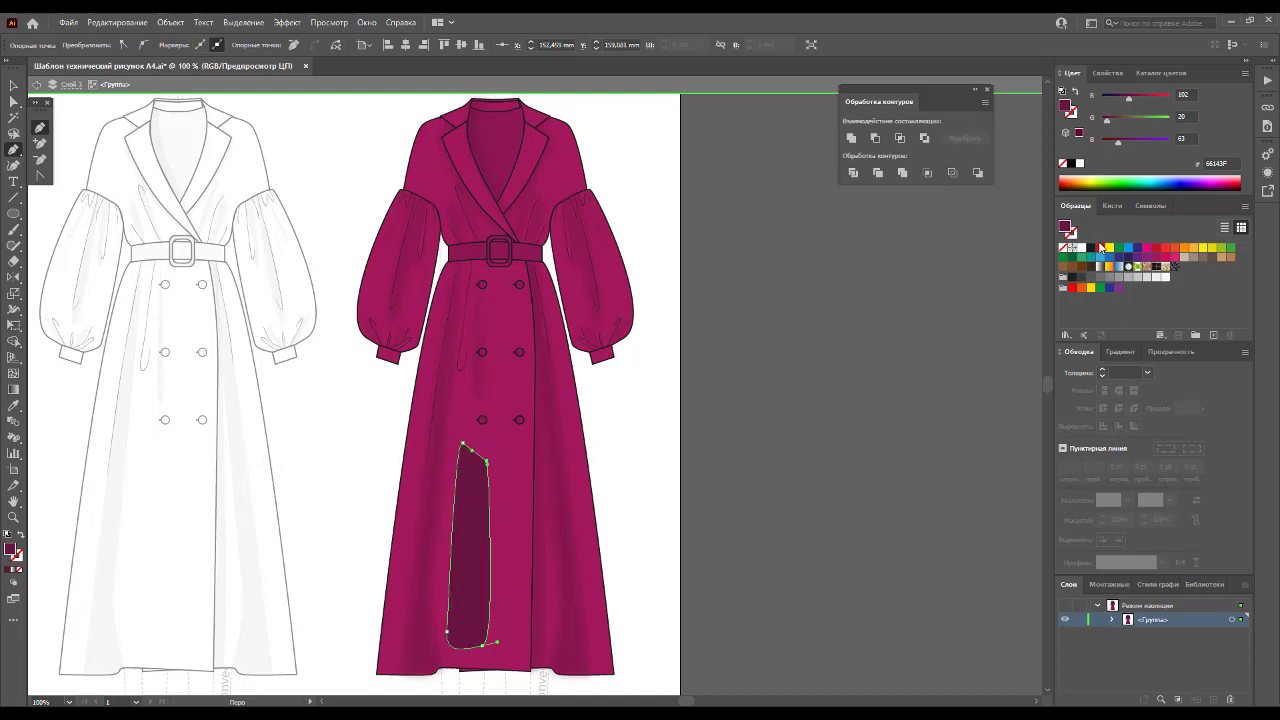
left_click(1083, 248)
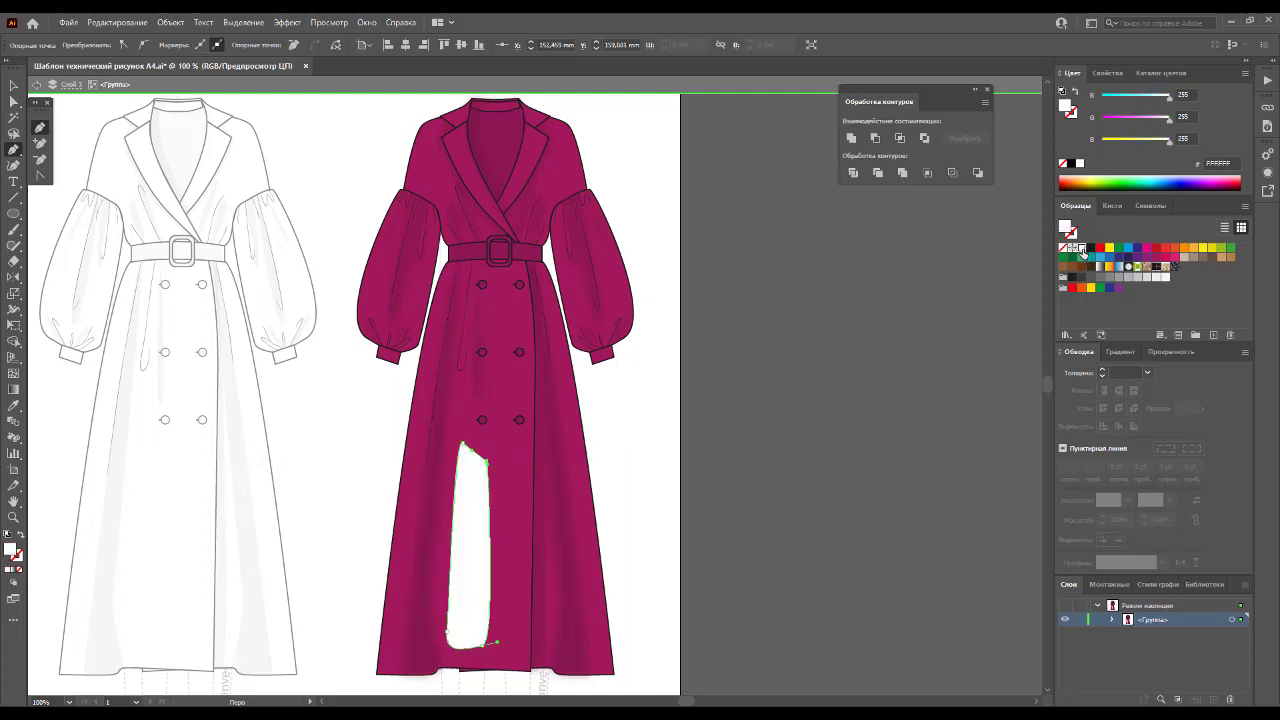
Step: Draw highlight shapes on the right sleeve, left lapel and left sleeve
left_click(594, 222)
left_click_drag(619, 300, 609, 330)
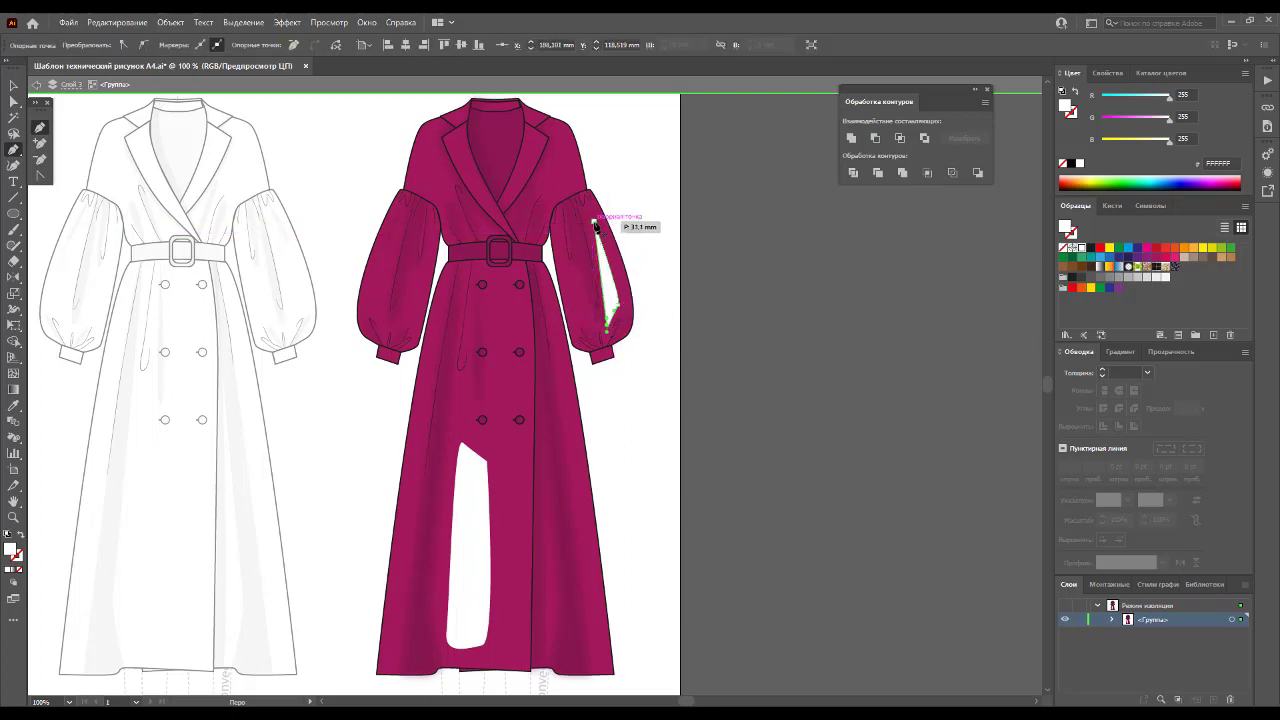
left_click(594, 222)
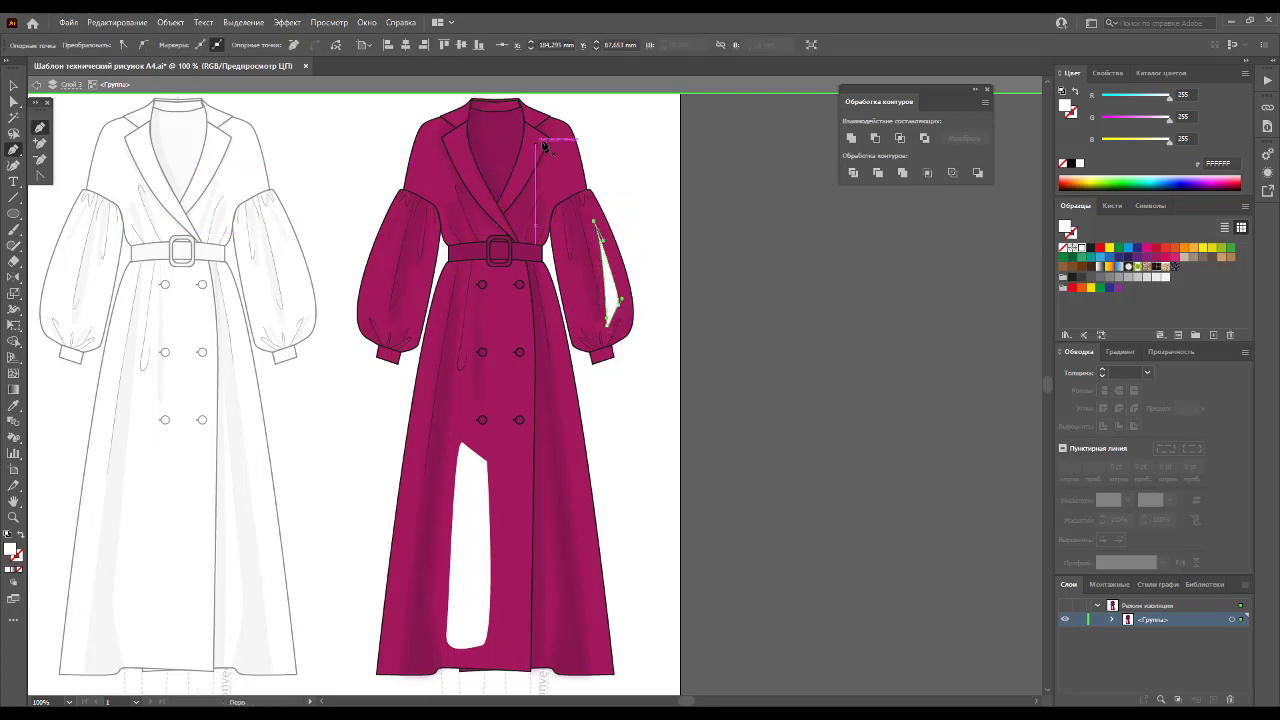
left_click(453, 145)
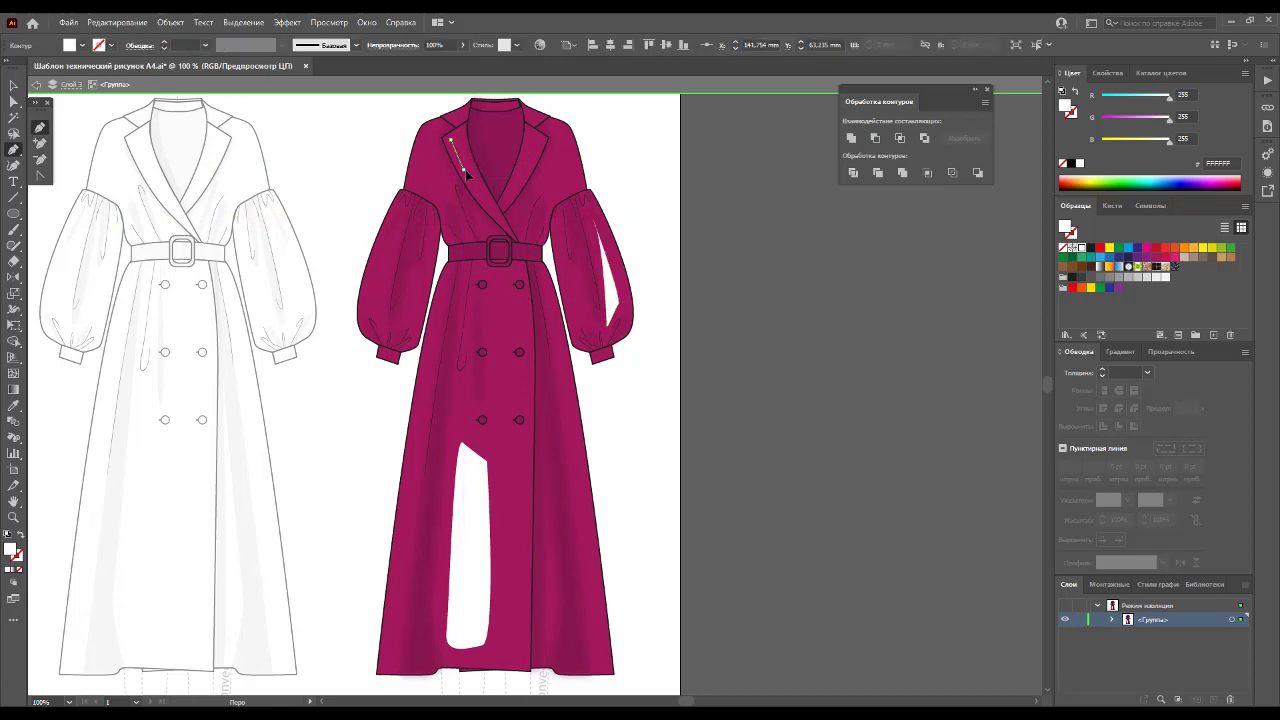
left_click(468, 176)
left_click(484, 200)
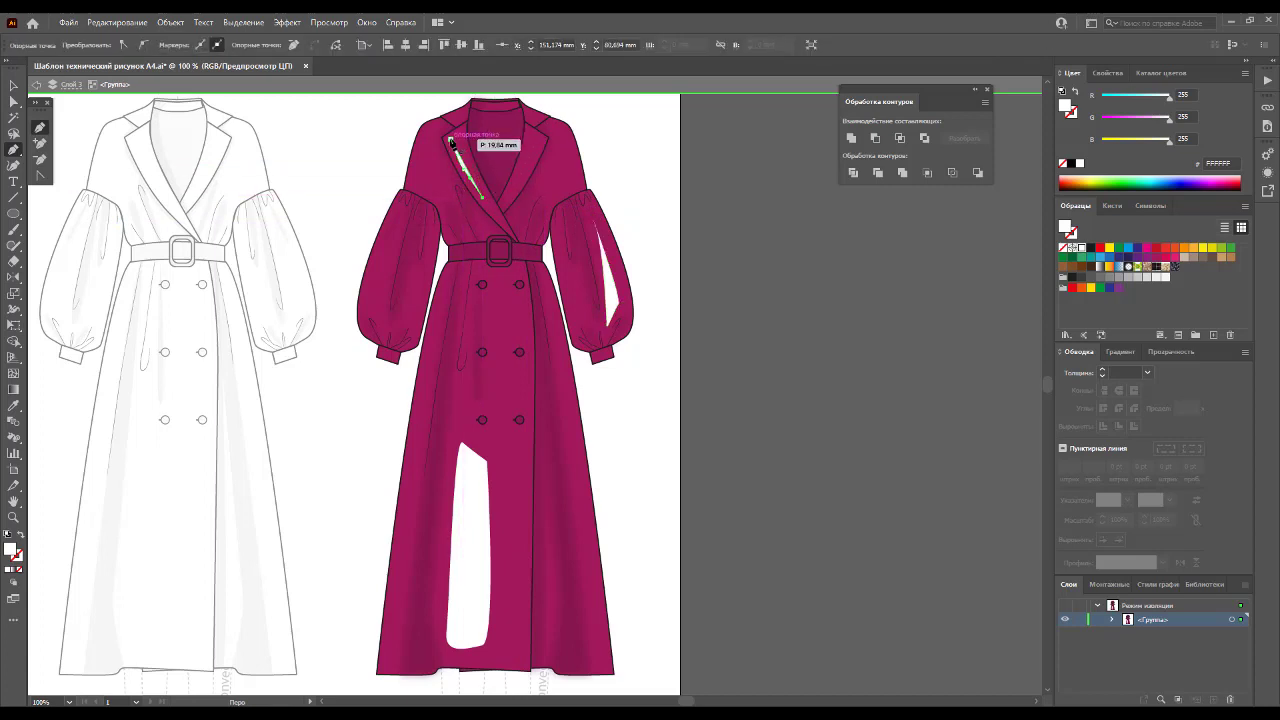
left_click(453, 143)
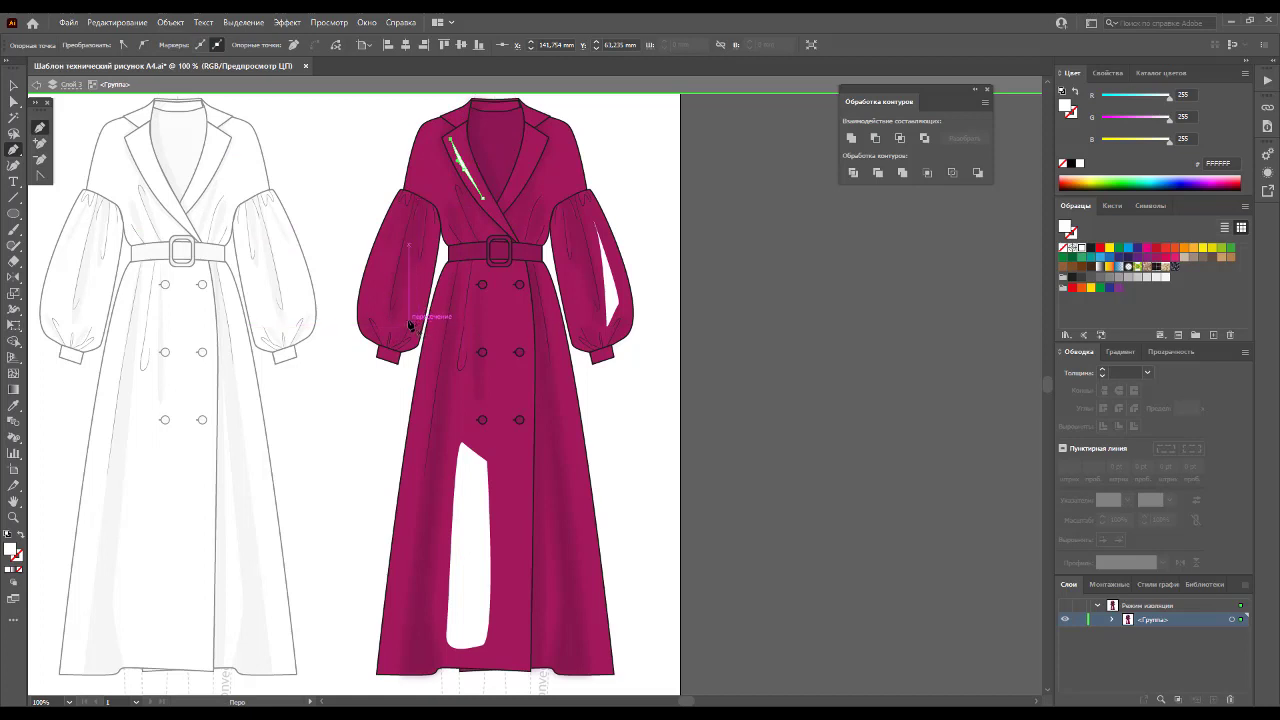
left_click(412, 318)
left_click(422, 277)
left_click(412, 318)
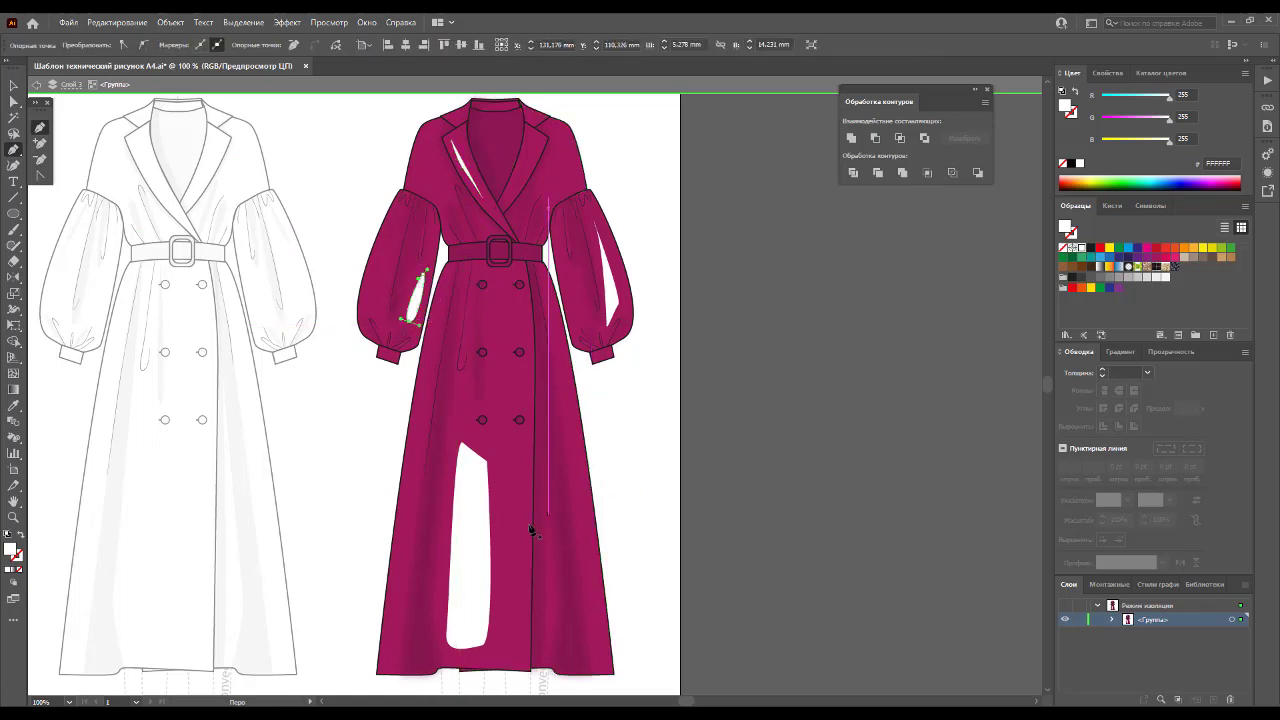
Step: Draw a thin open stripe along the skirt's lower-left edge
left_click(409, 497)
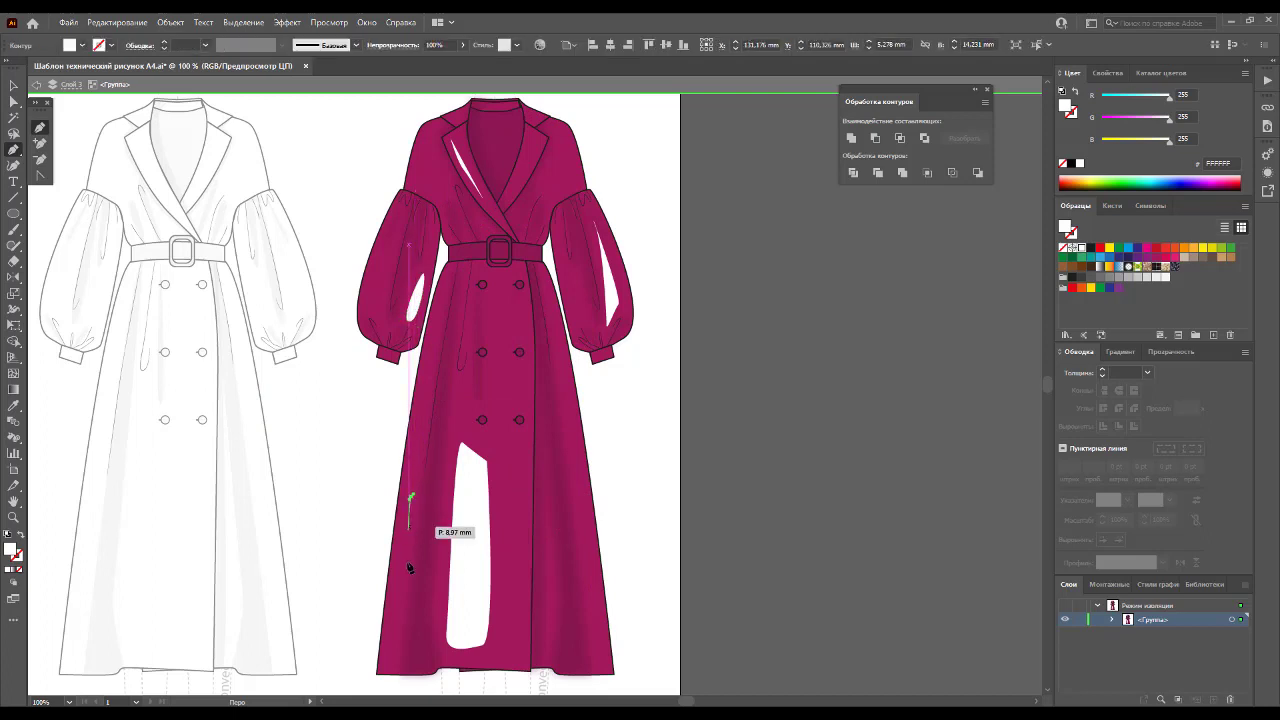
left_click(386, 648)
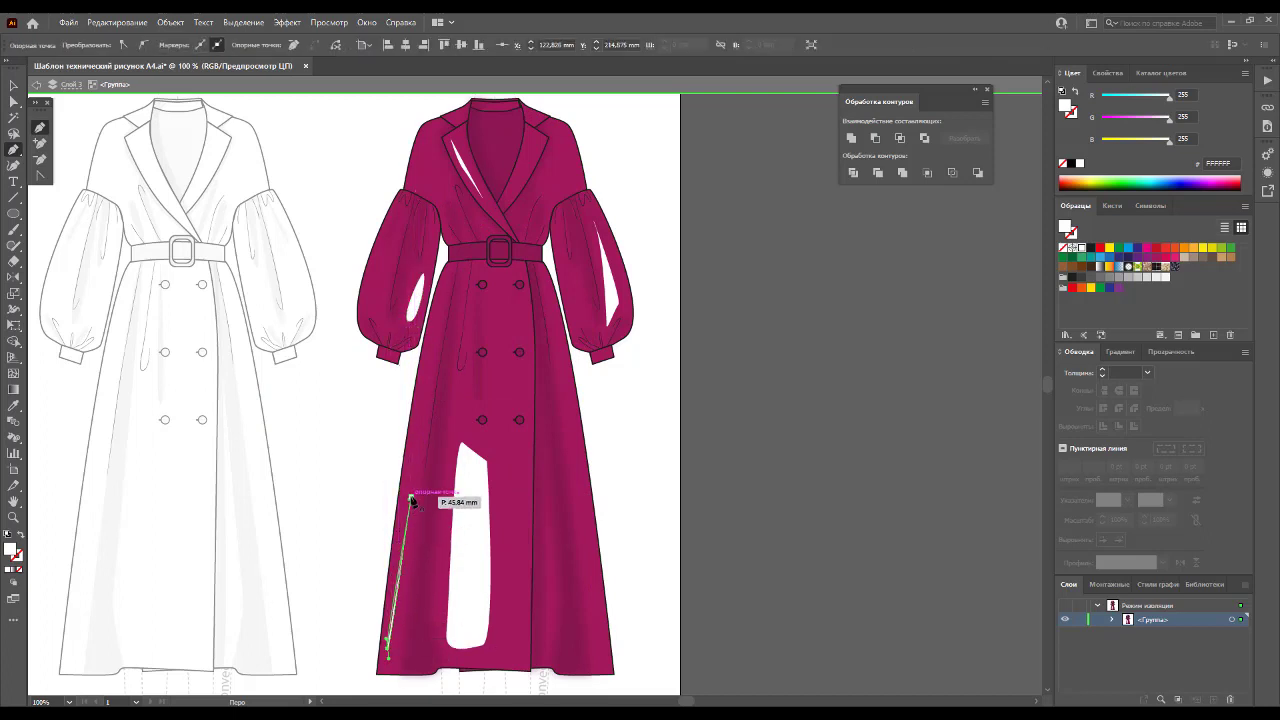
key("Escape")
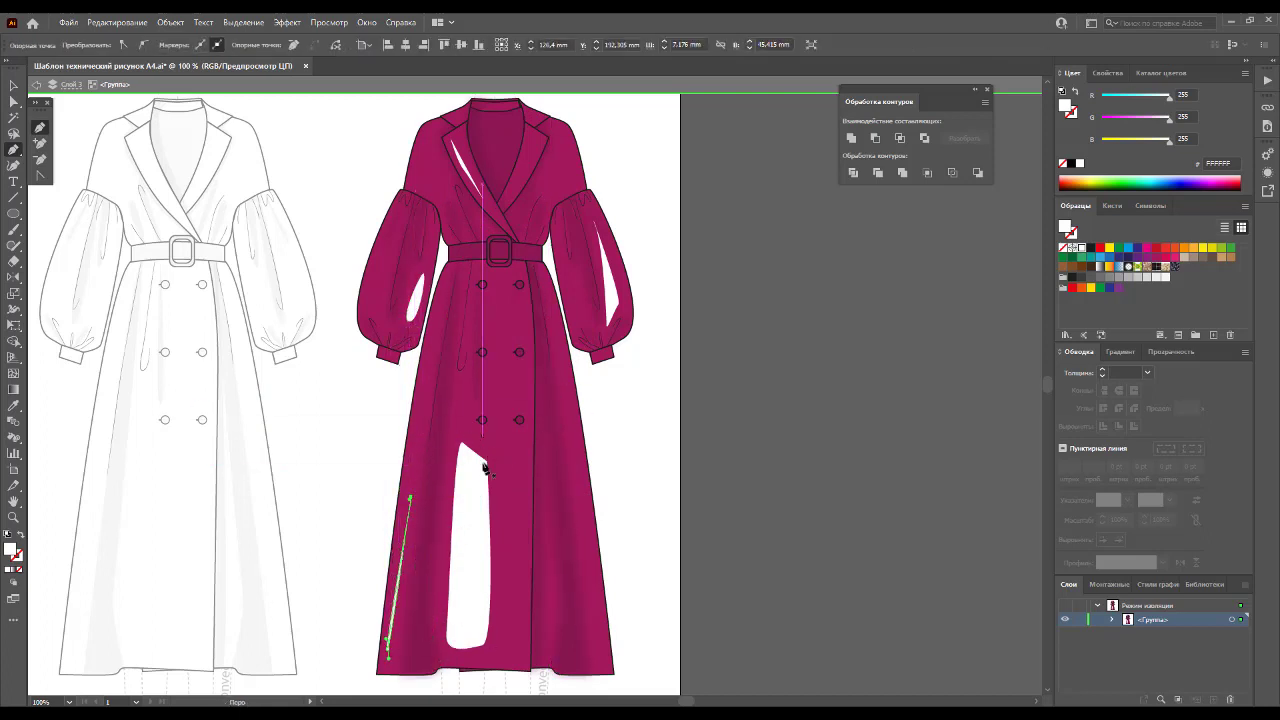
left_click(13, 101)
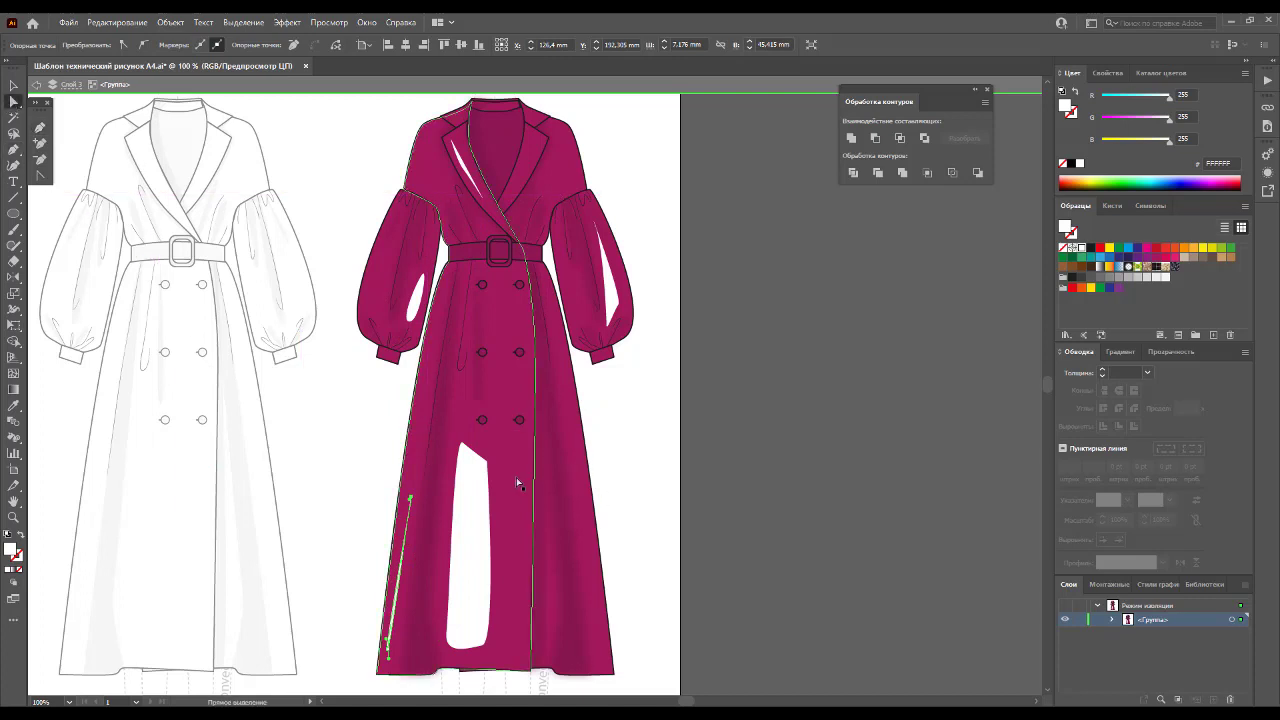
Step: Extend the front skirt highlight's top anchor upward
left_click(480, 472)
left_click_drag(463, 449, 456, 385)
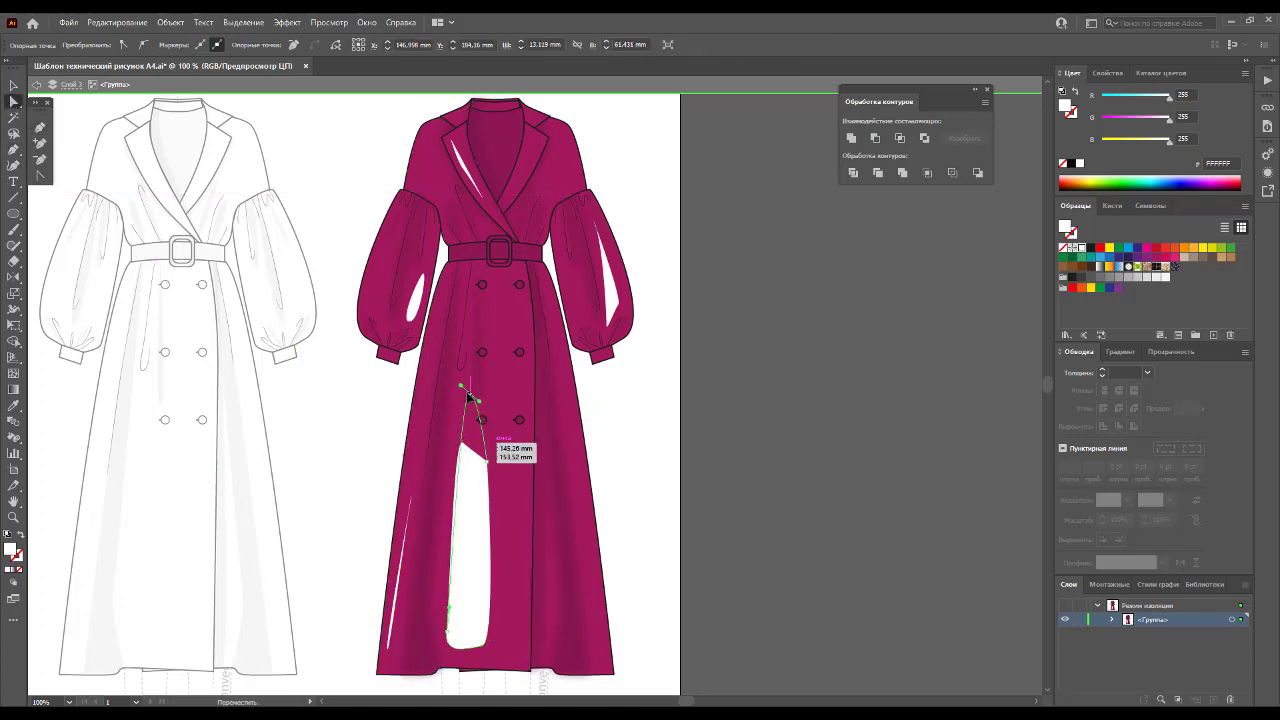
left_click_drag(487, 467, 481, 474)
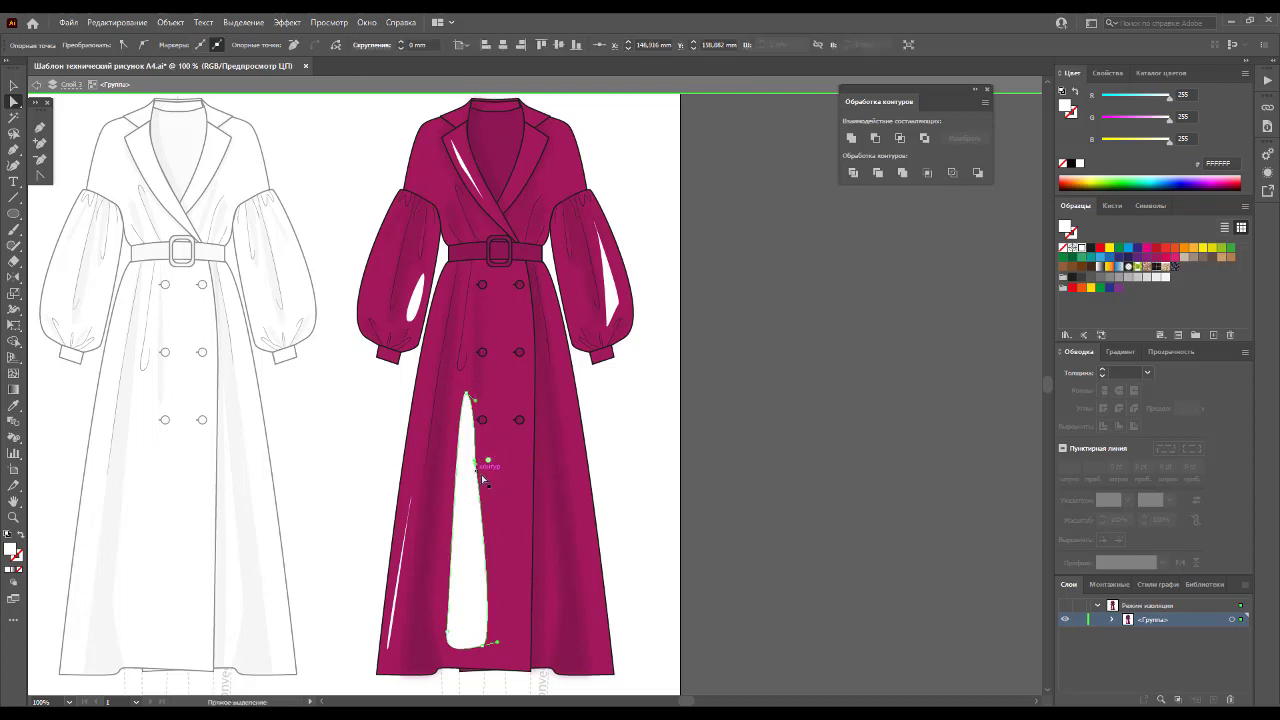
Step: Select all the highlight shapes and fill them magenta A21958
left_click(13, 88)
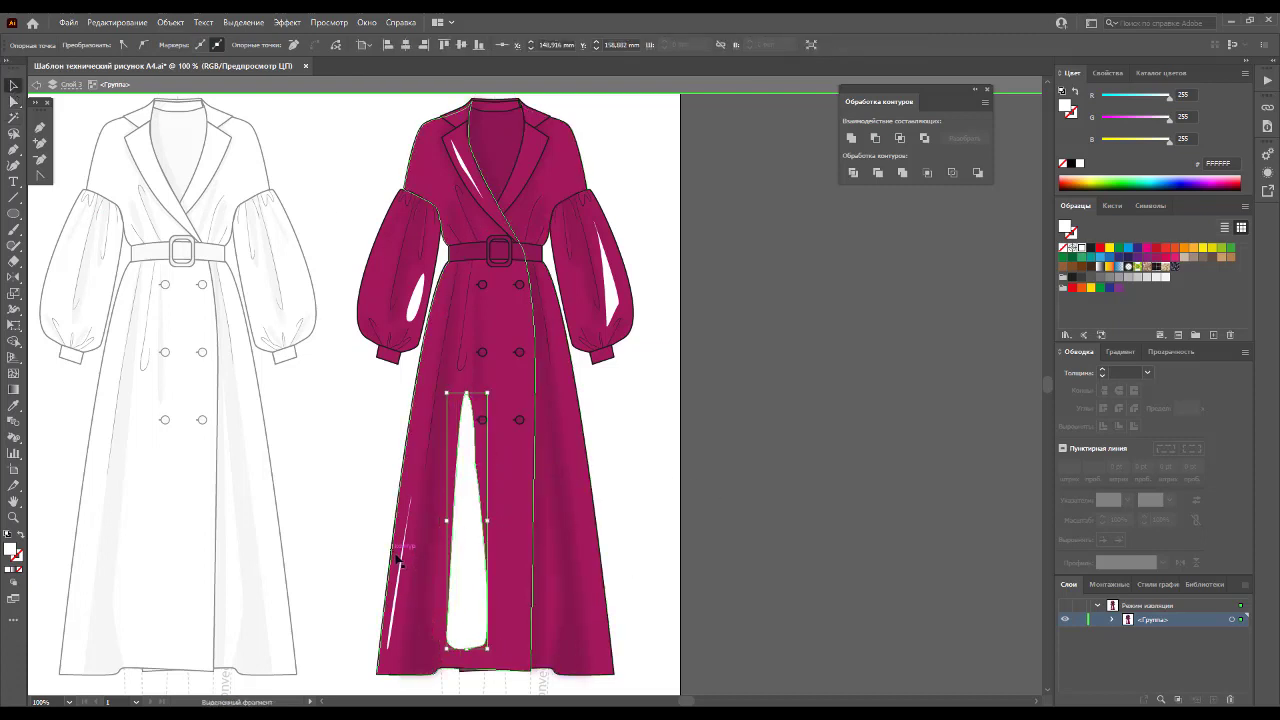
left_click(414, 496, "shift")
left_click(414, 305, "shift")
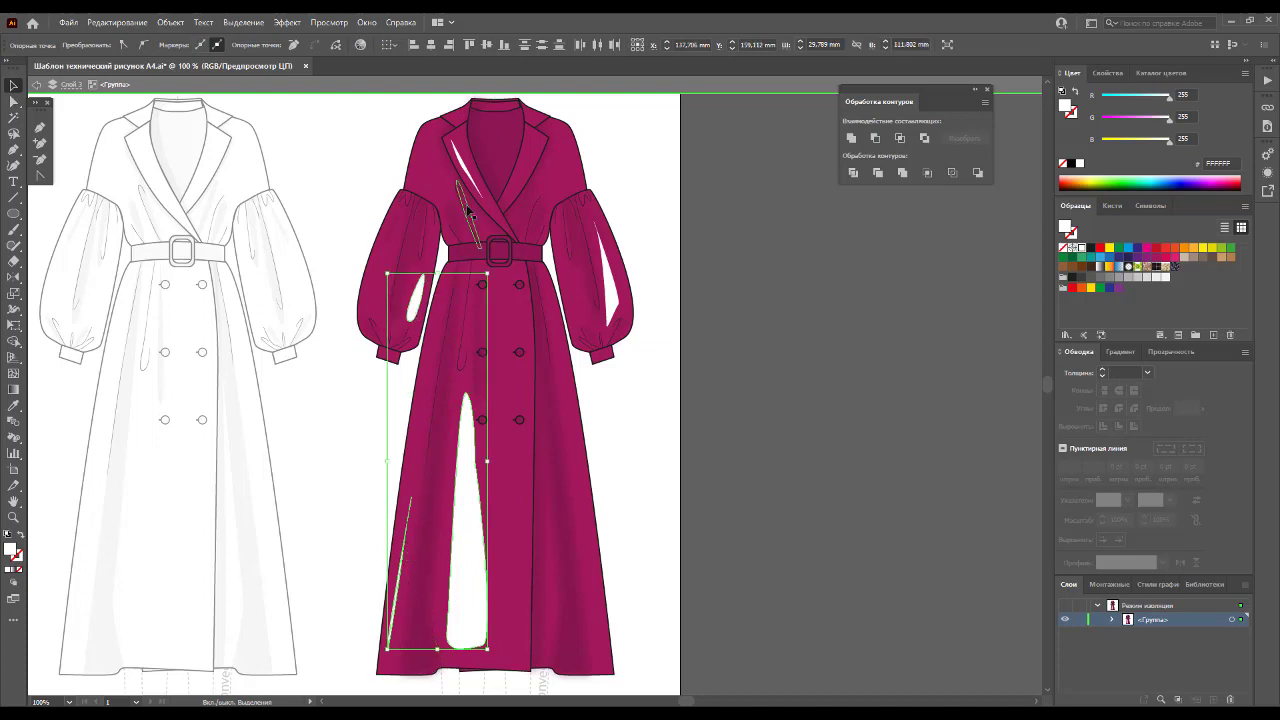
left_click(460, 165, "shift")
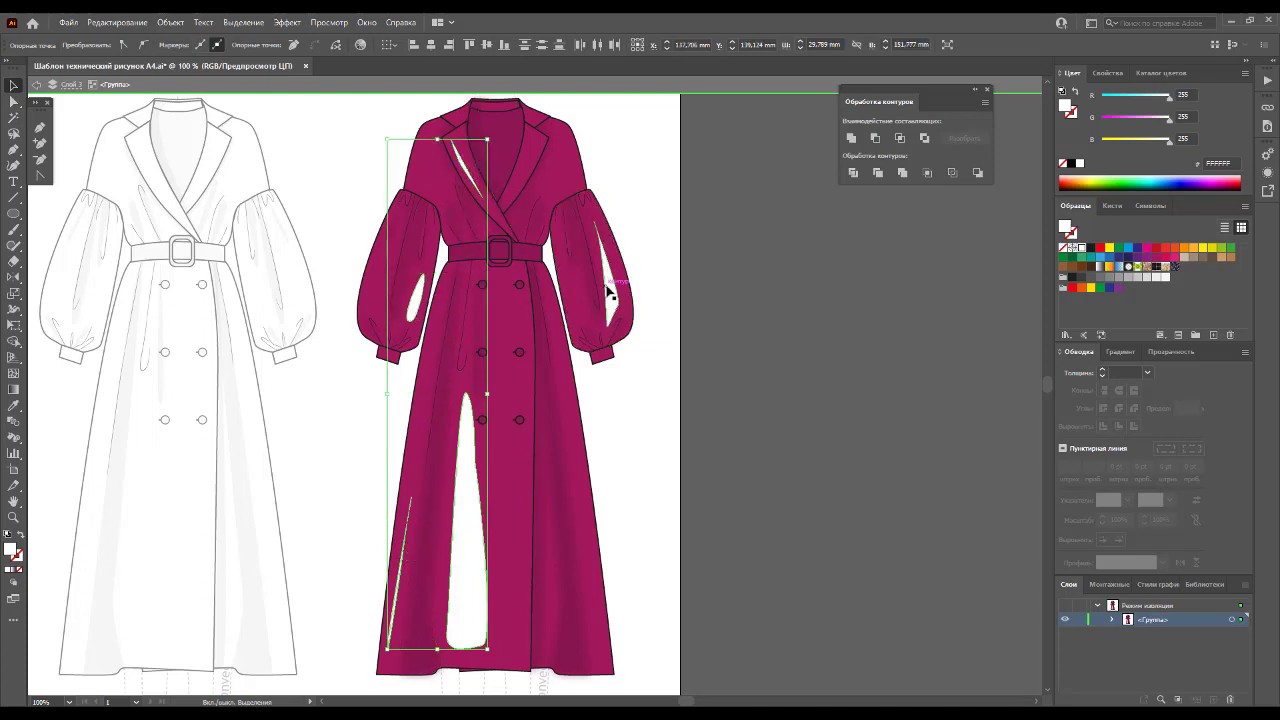
left_click(611, 282, "shift")
left_click(1157, 259)
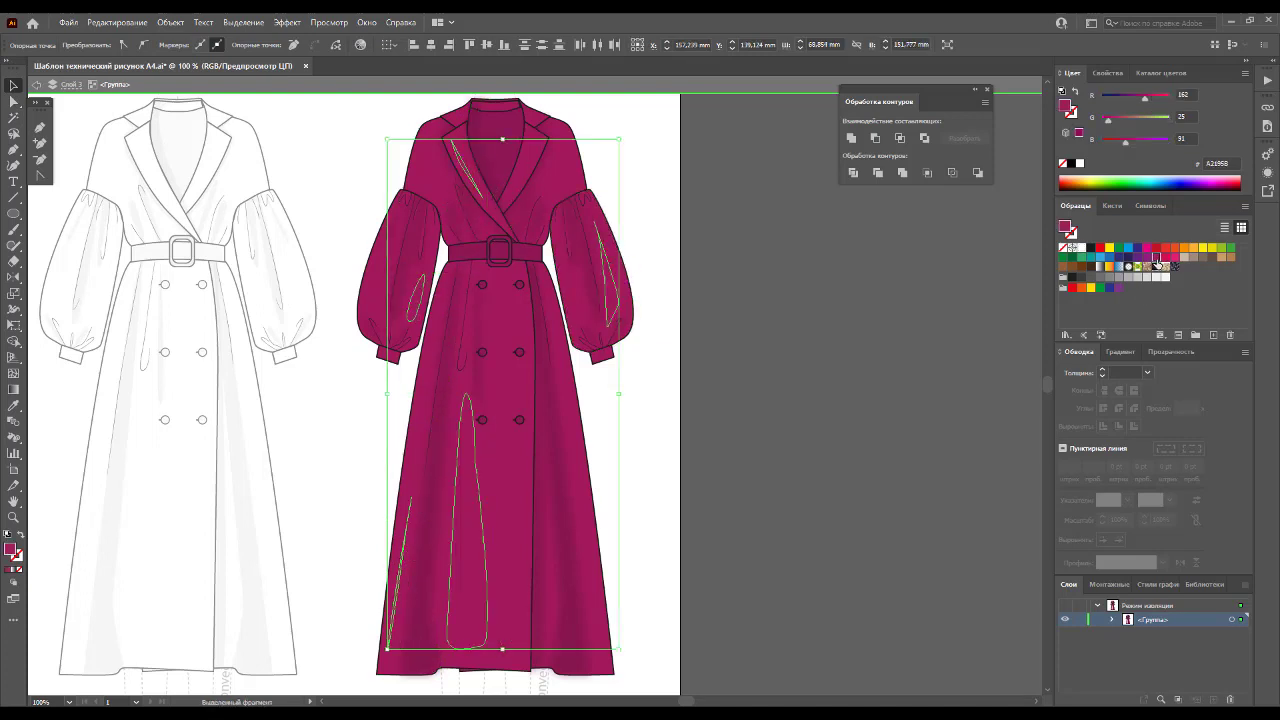
Step: Change the highlights' fill to lighter pink CE5596
double_click(11, 549)
left_click(925, 388)
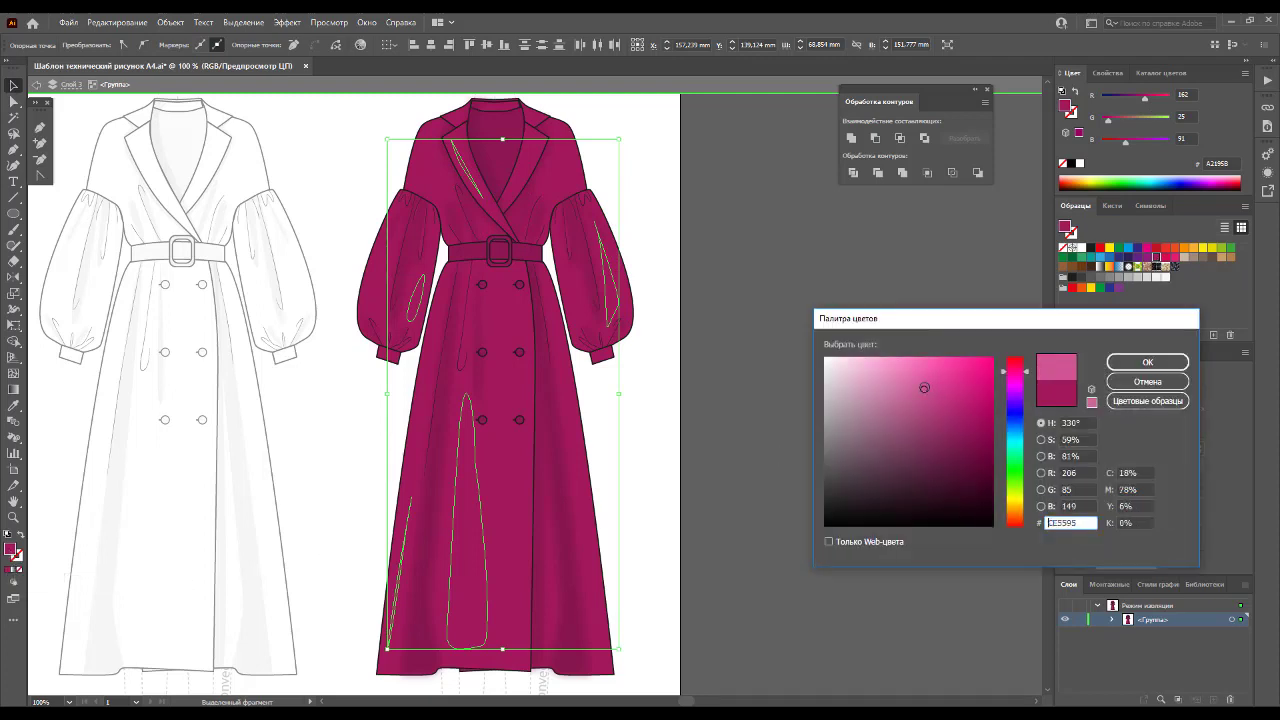
left_click(1147, 362)
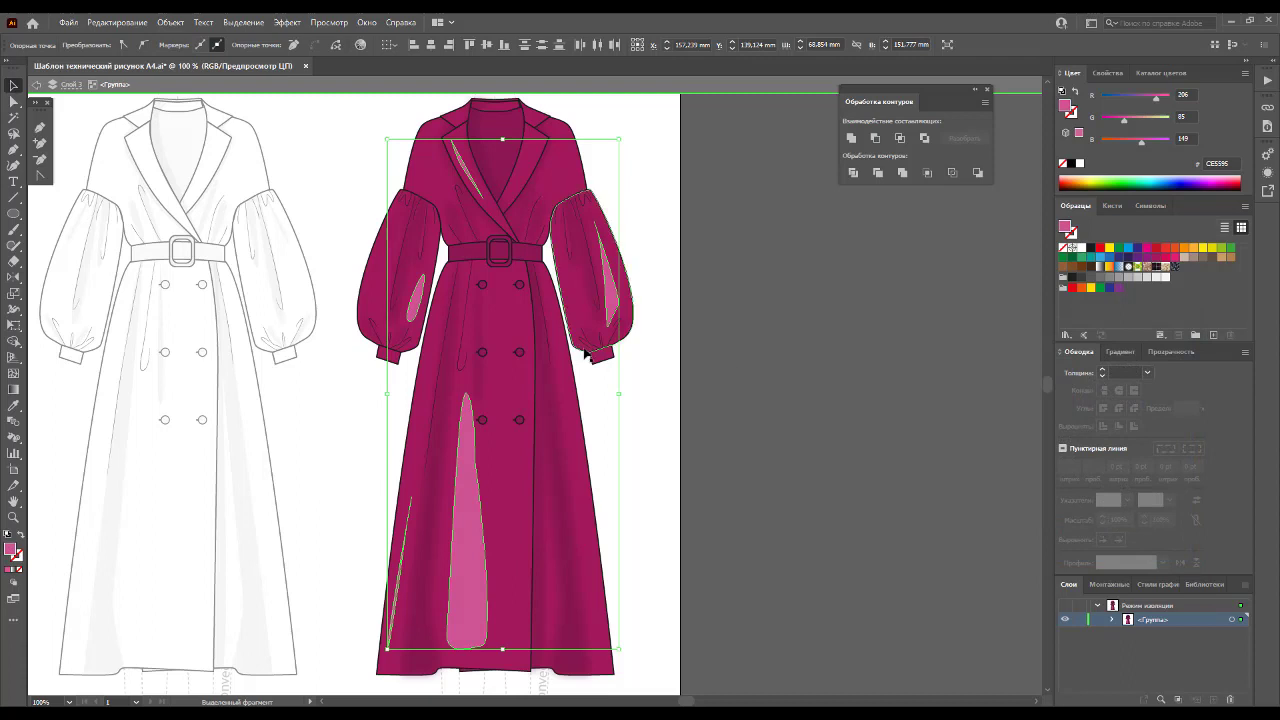
Step: Apply a 13-pixel Gaussian Blur to the highlight shapes
left_click(283, 22)
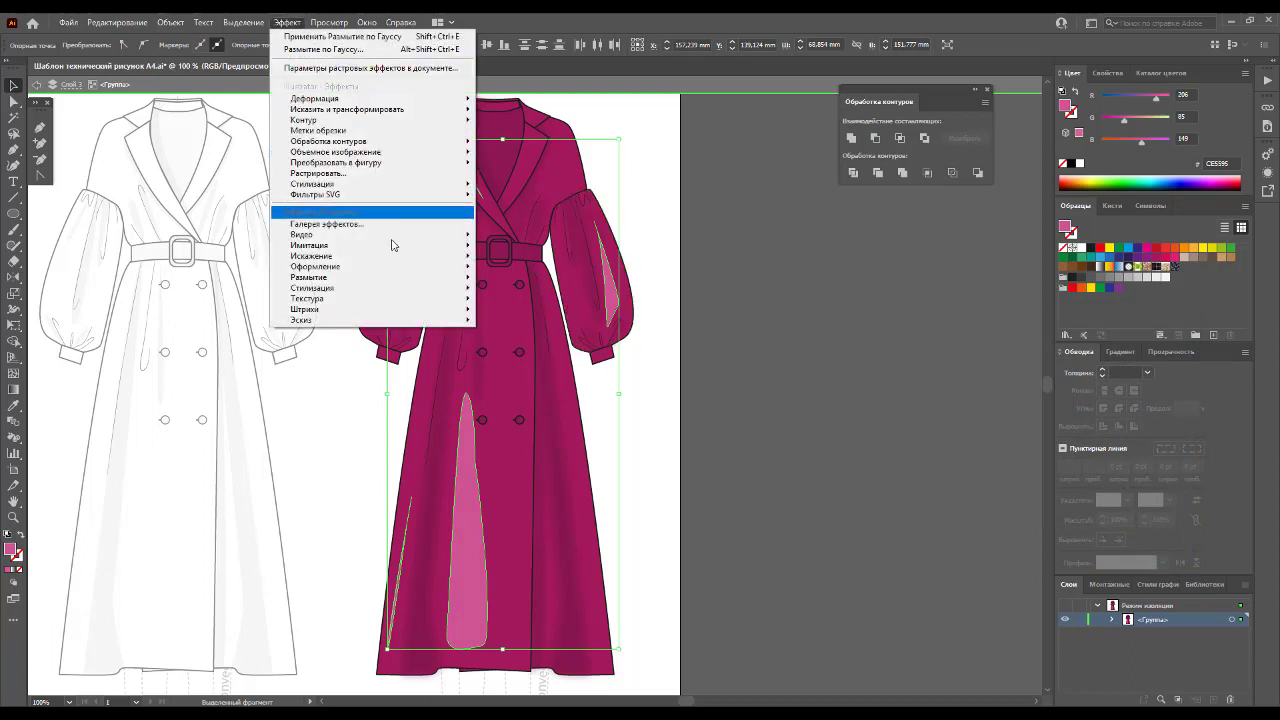
mouse_move(330, 277)
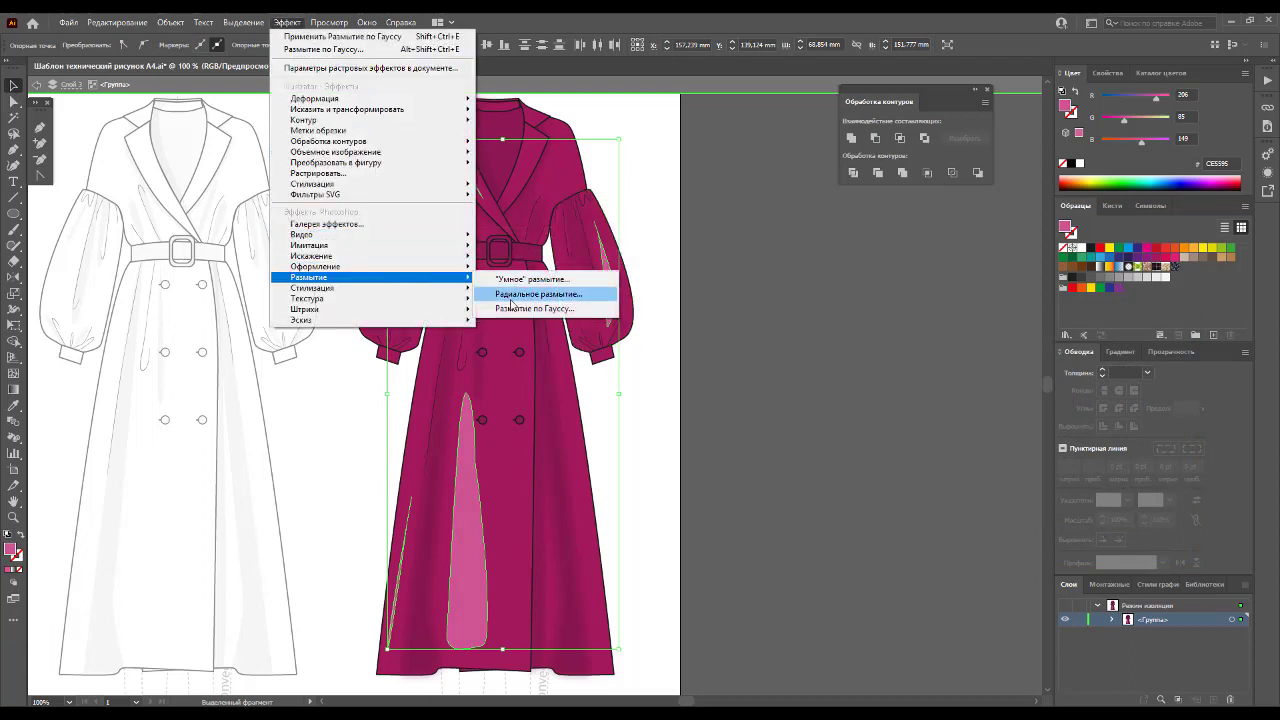
left_click(535, 308)
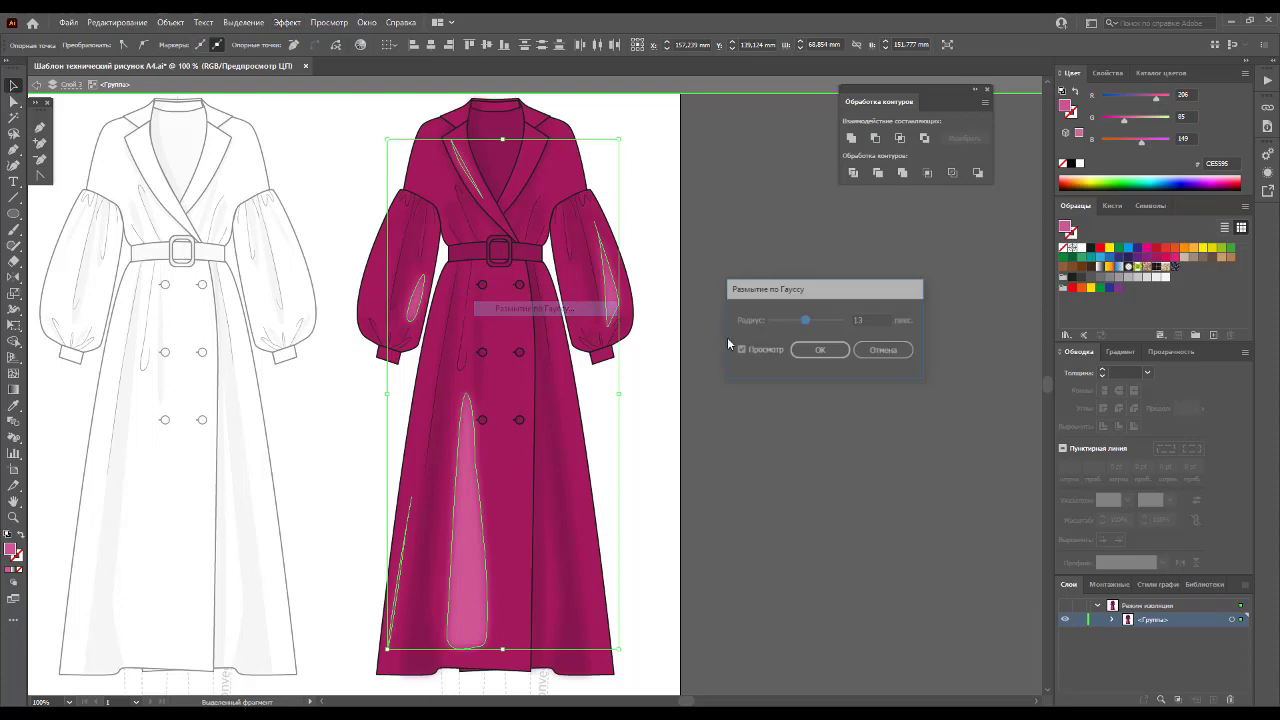
left_click(820, 349)
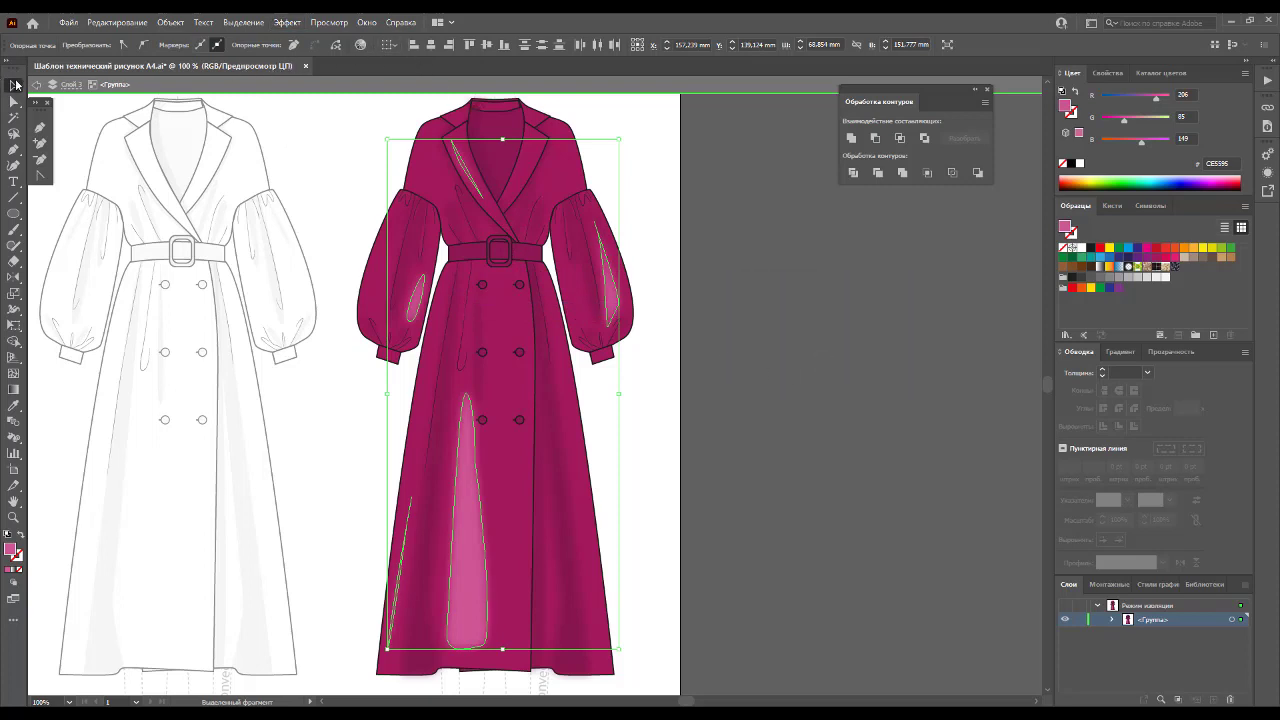
Step: Set the sleeve, skirt and lapel highlights to 45% opacity, then exit isolation mode
left_click(820, 372)
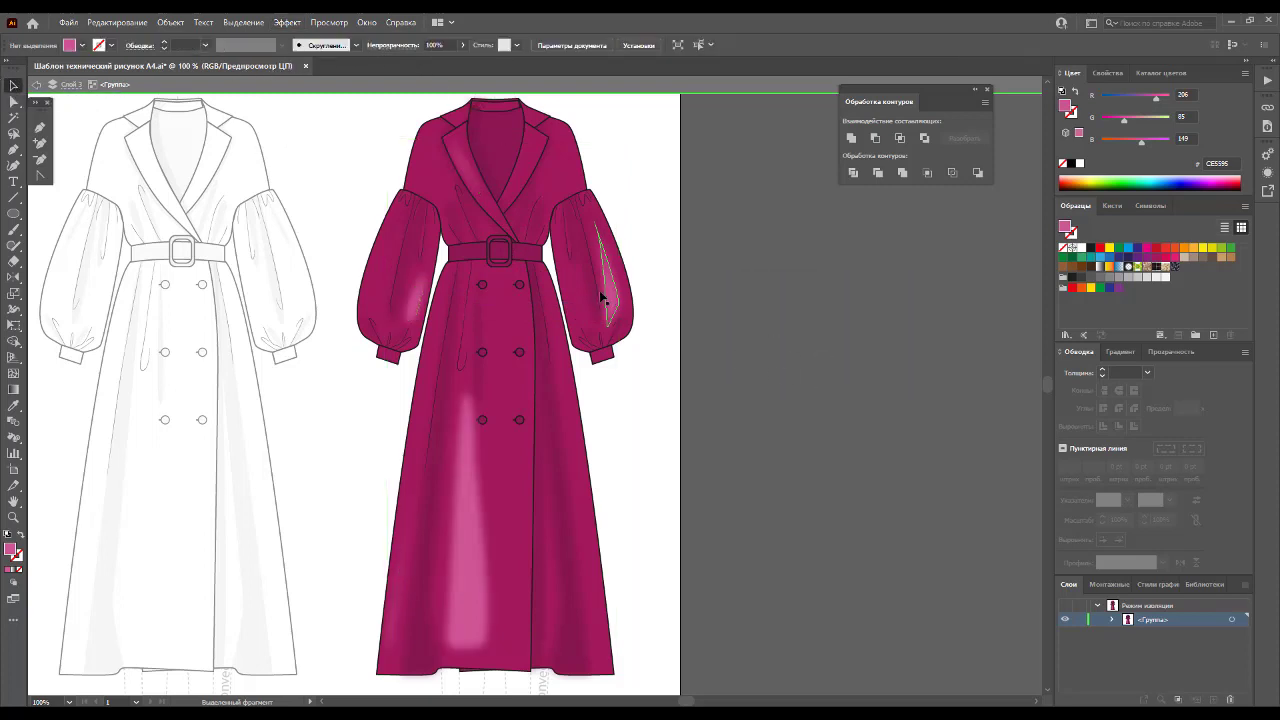
left_click(612, 308)
left_click(466, 509, "shift")
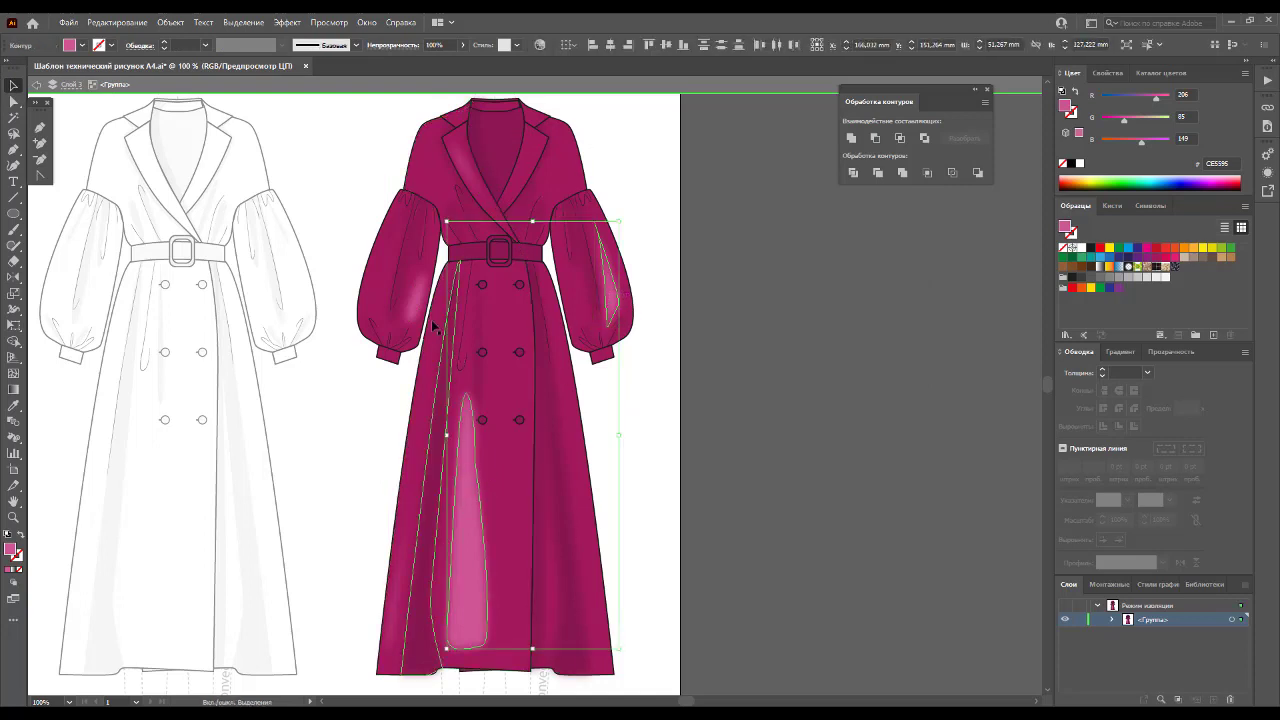
left_click(418, 310, "shift")
left_click(468, 172, "shift")
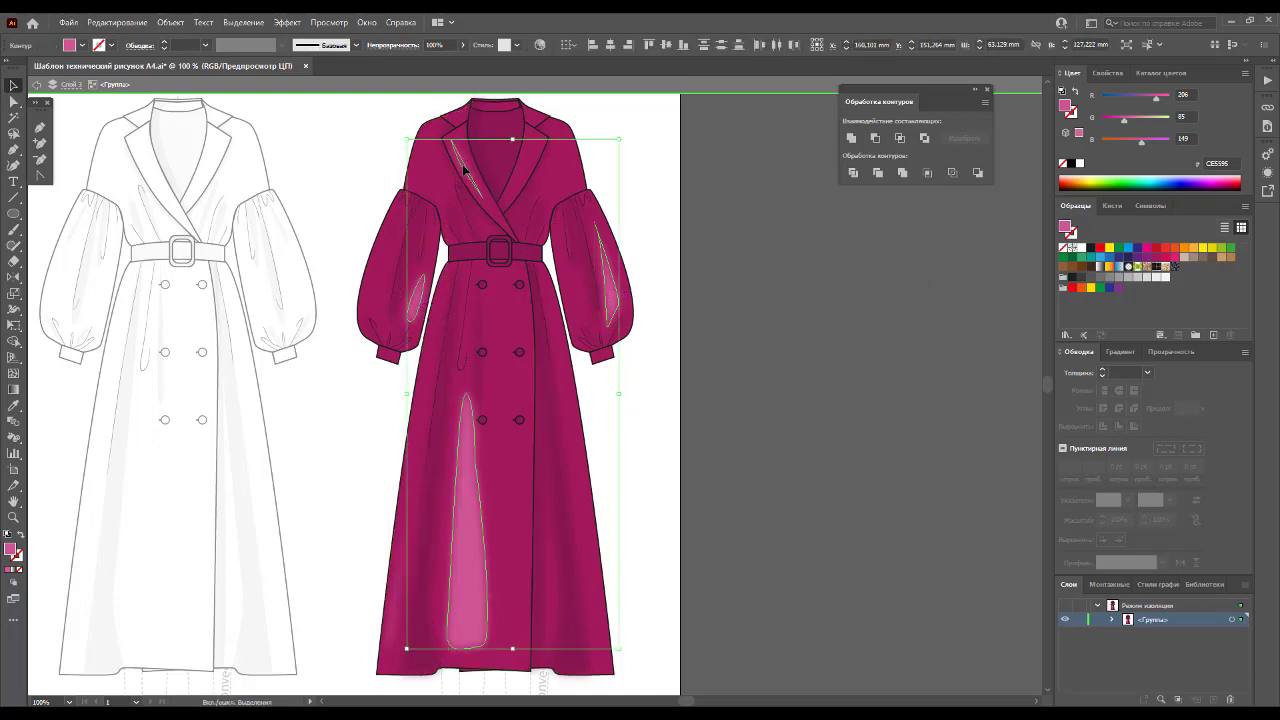
left_click(462, 45)
left_click_drag(439, 62, 438, 62)
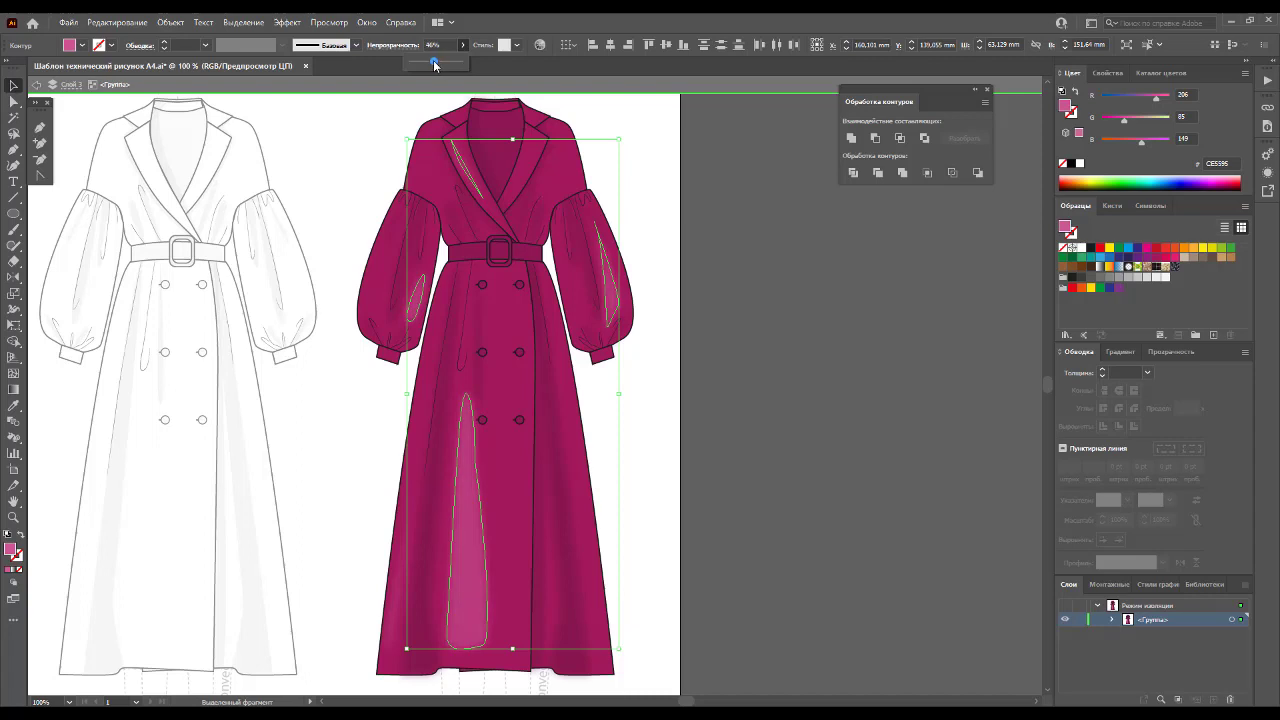
double_click(770, 422)
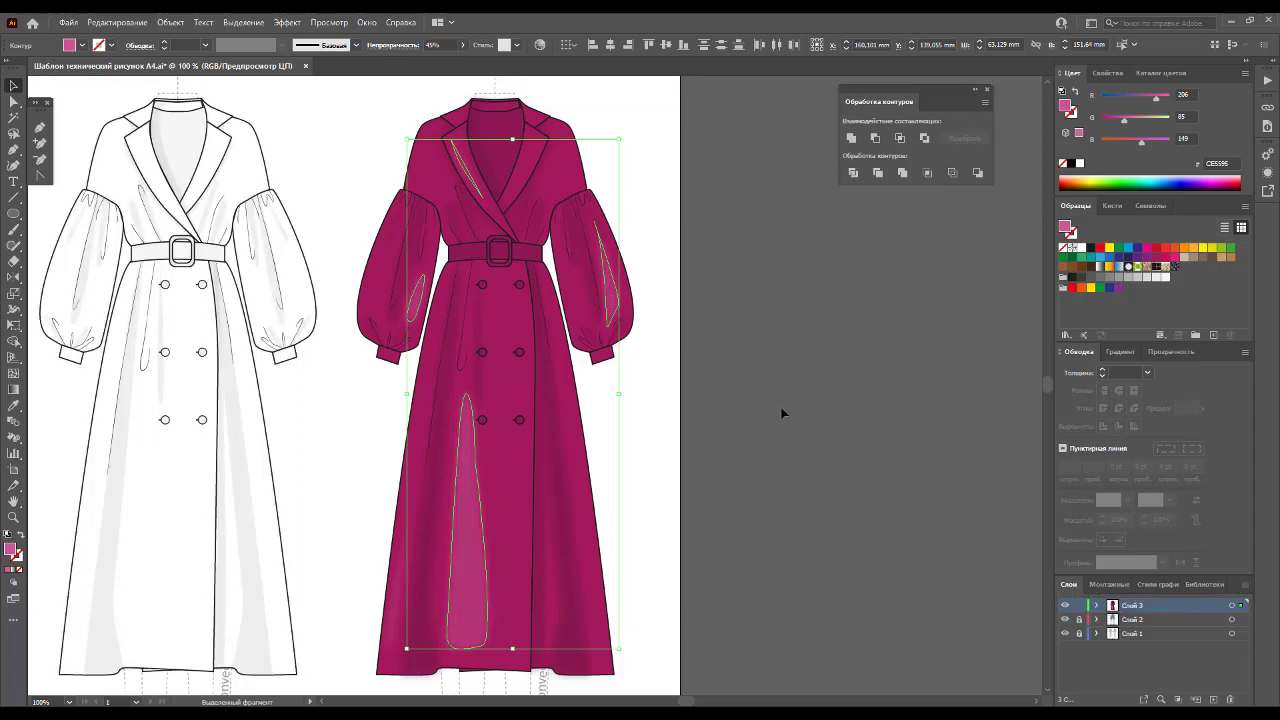
left_click(780, 414)
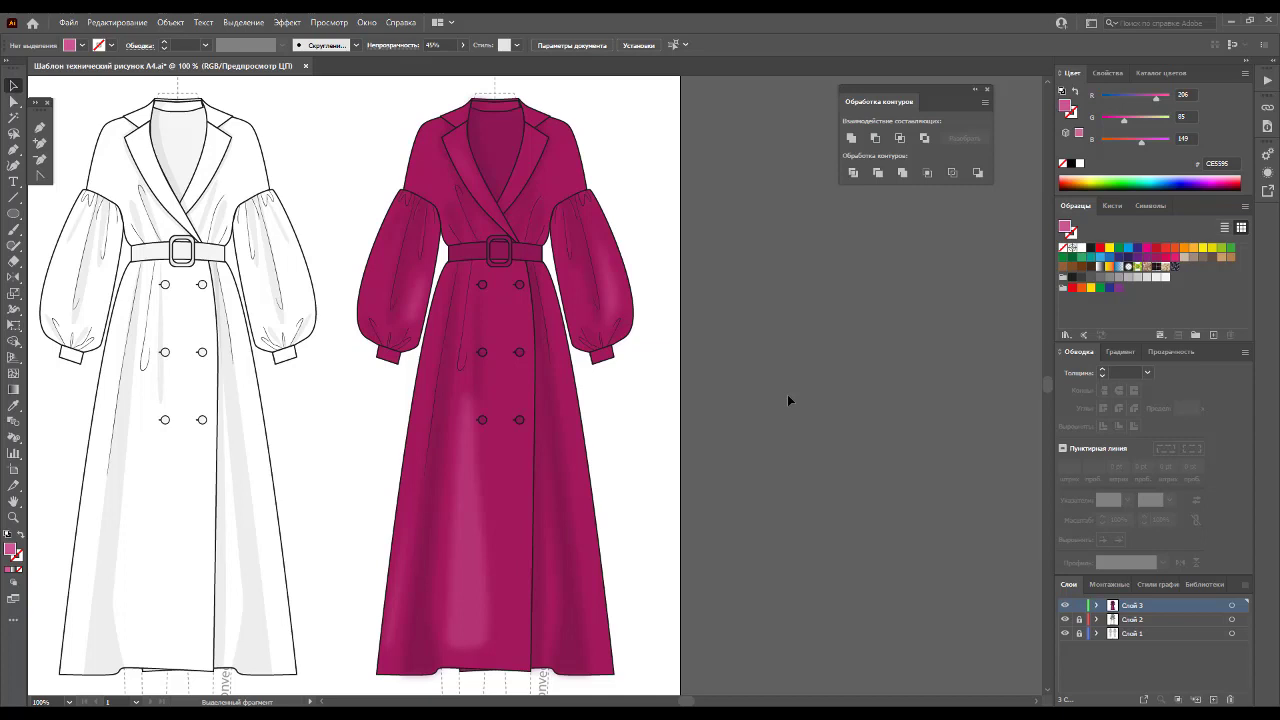
Step: Fit the artboard, then zoom in to frame the white and magenta coats together
key("ctrl+0")
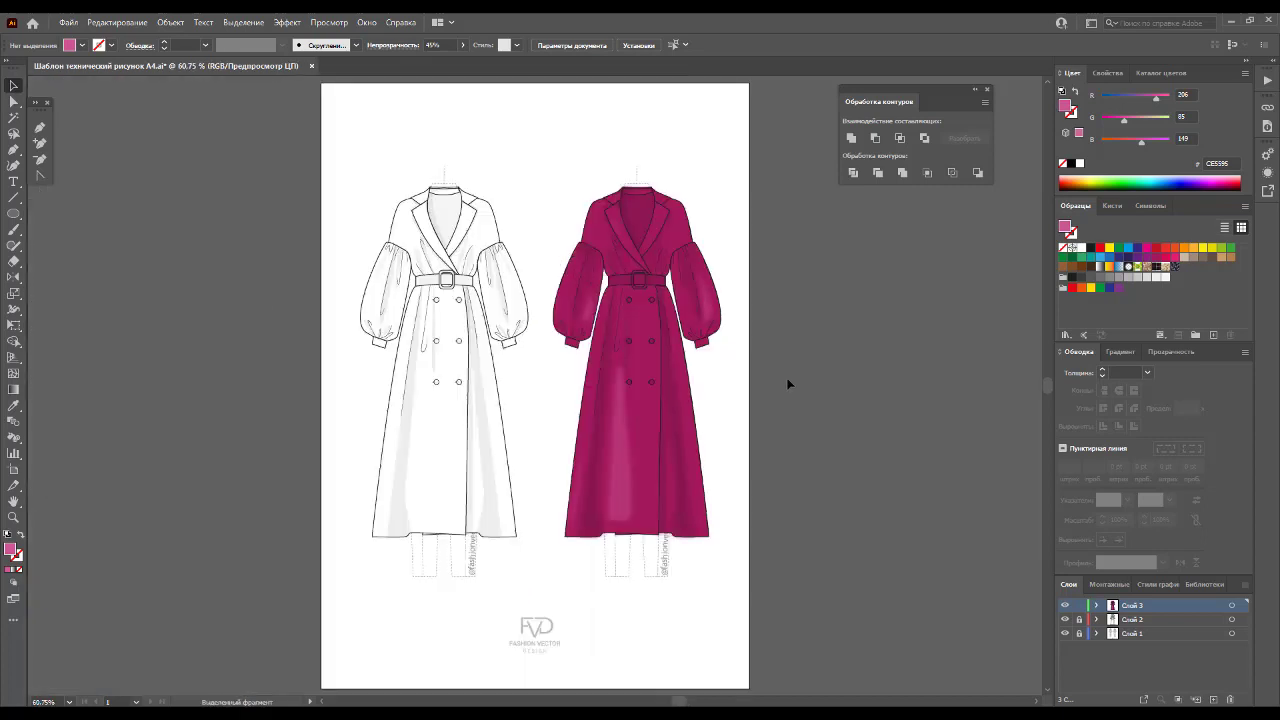
left_click(14, 517)
left_click_drag(334, 154, 757, 608)
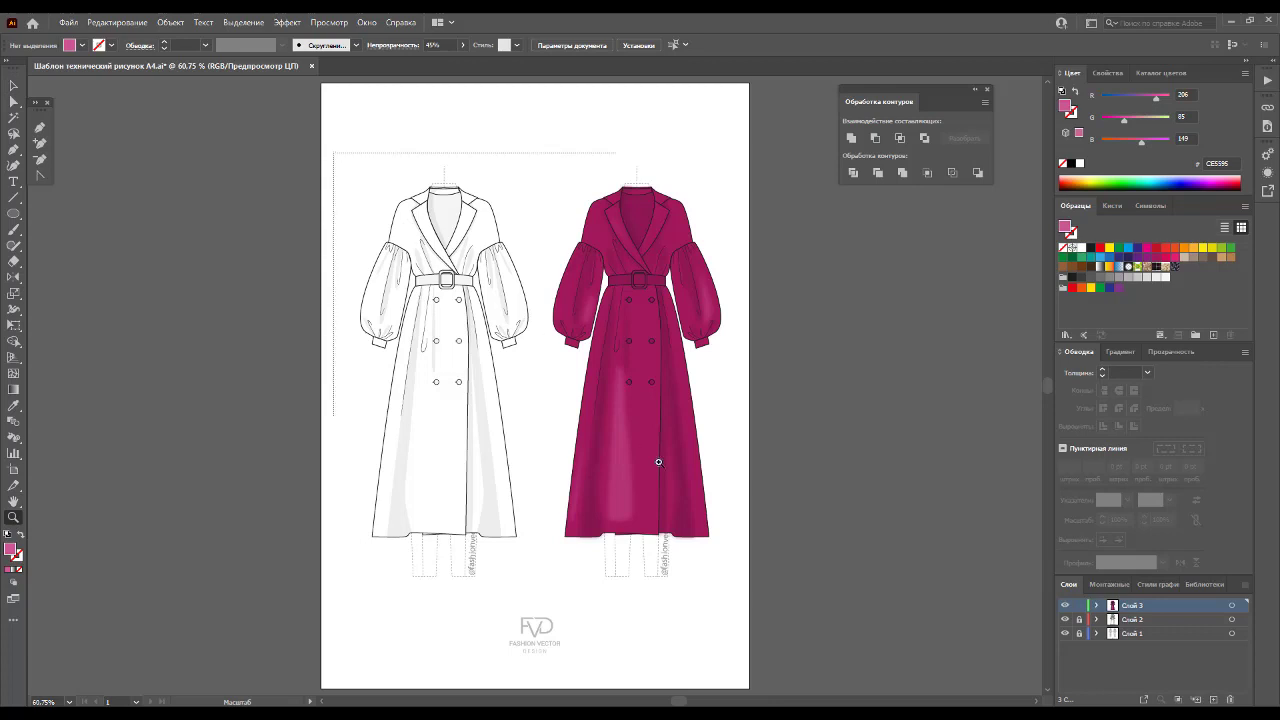